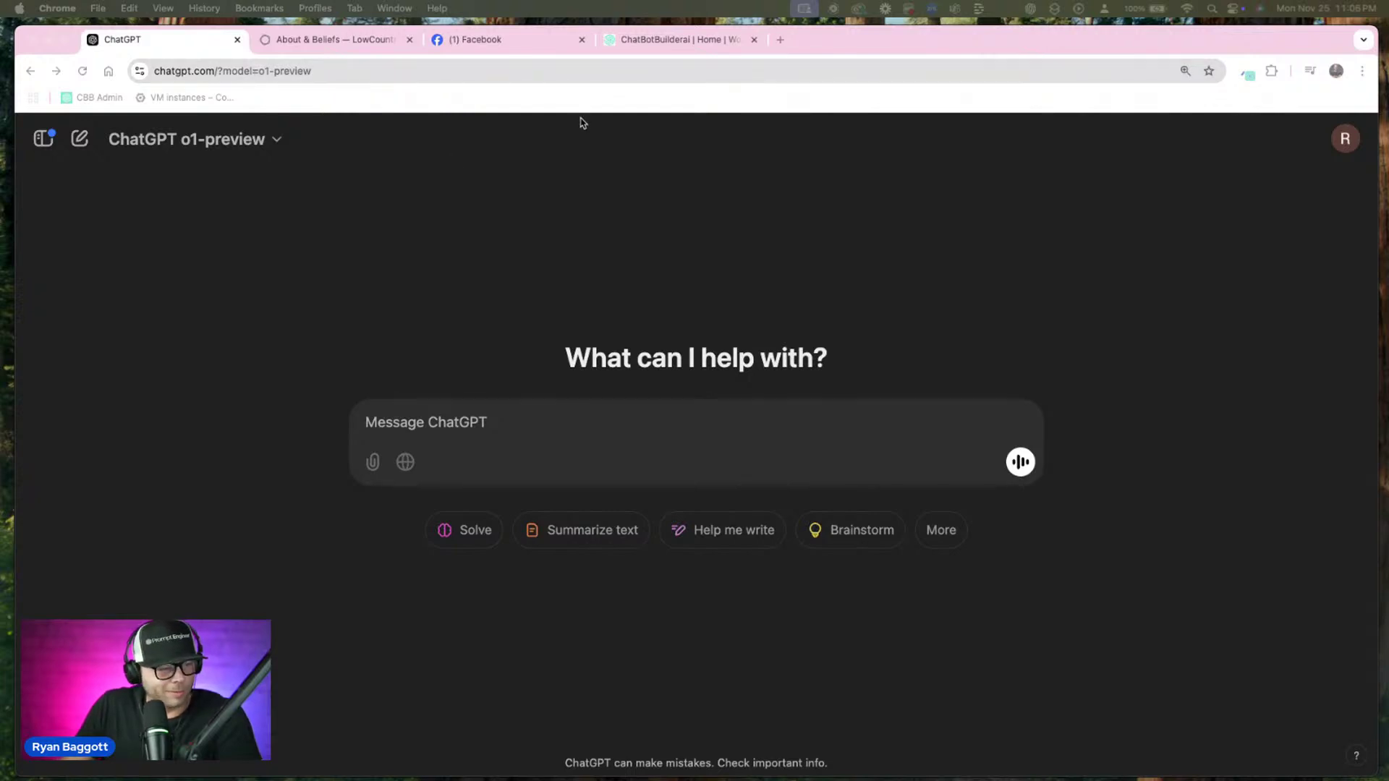
Place the ChatBotBuilderai browser tab directly after the church website's tab
{"action": "left_click", "coordinate": [304, 42]}
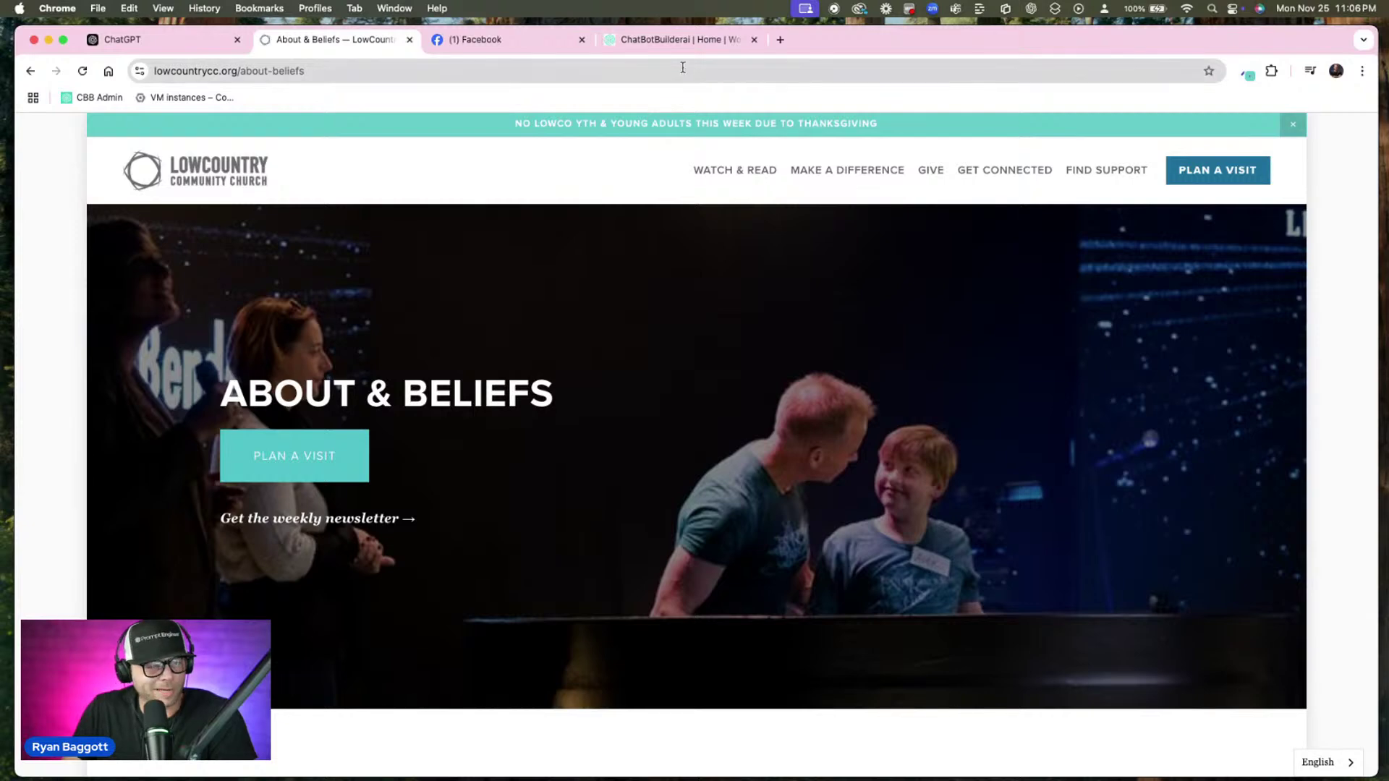
{"action": "left_click", "coordinate": [682, 40]}
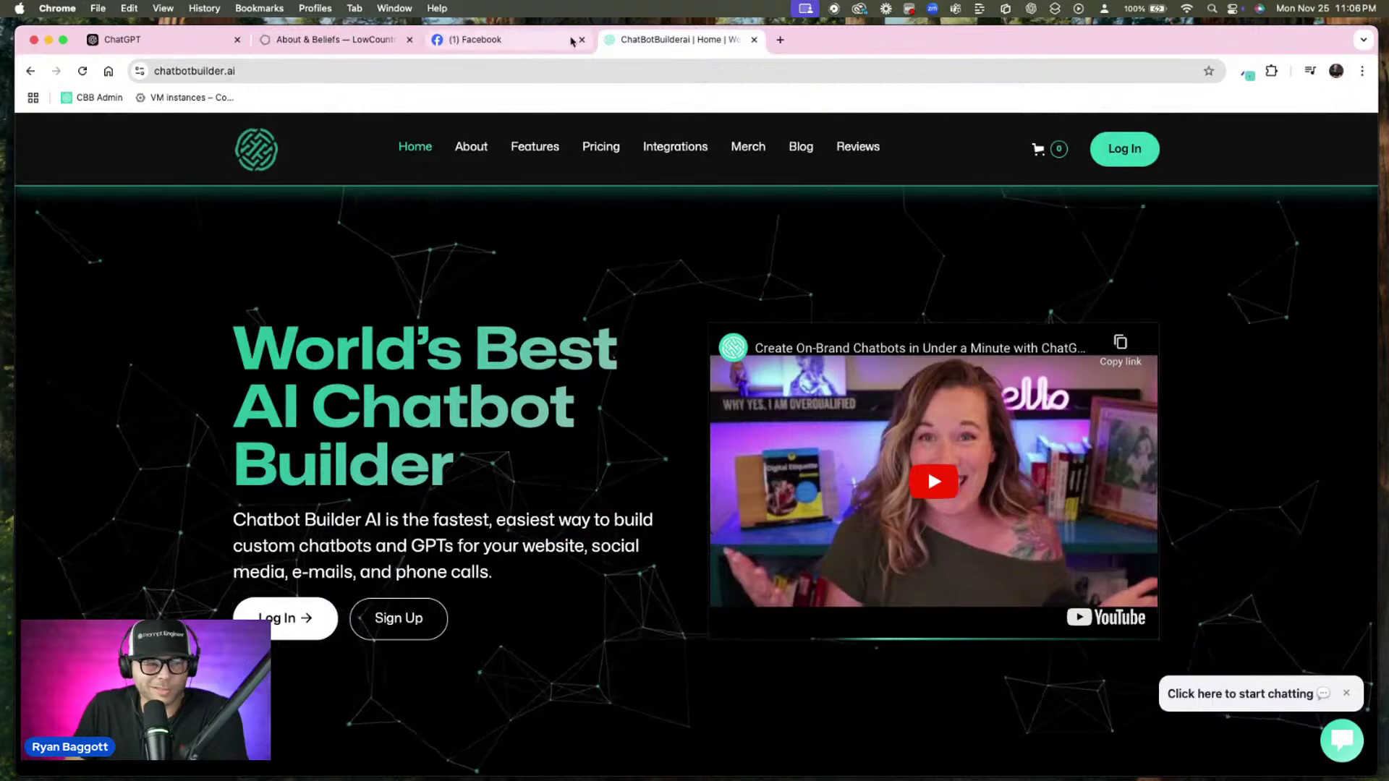
{"action": "left_click_drag", "start_coordinate": [646, 42], "coordinate": [571, 44]}
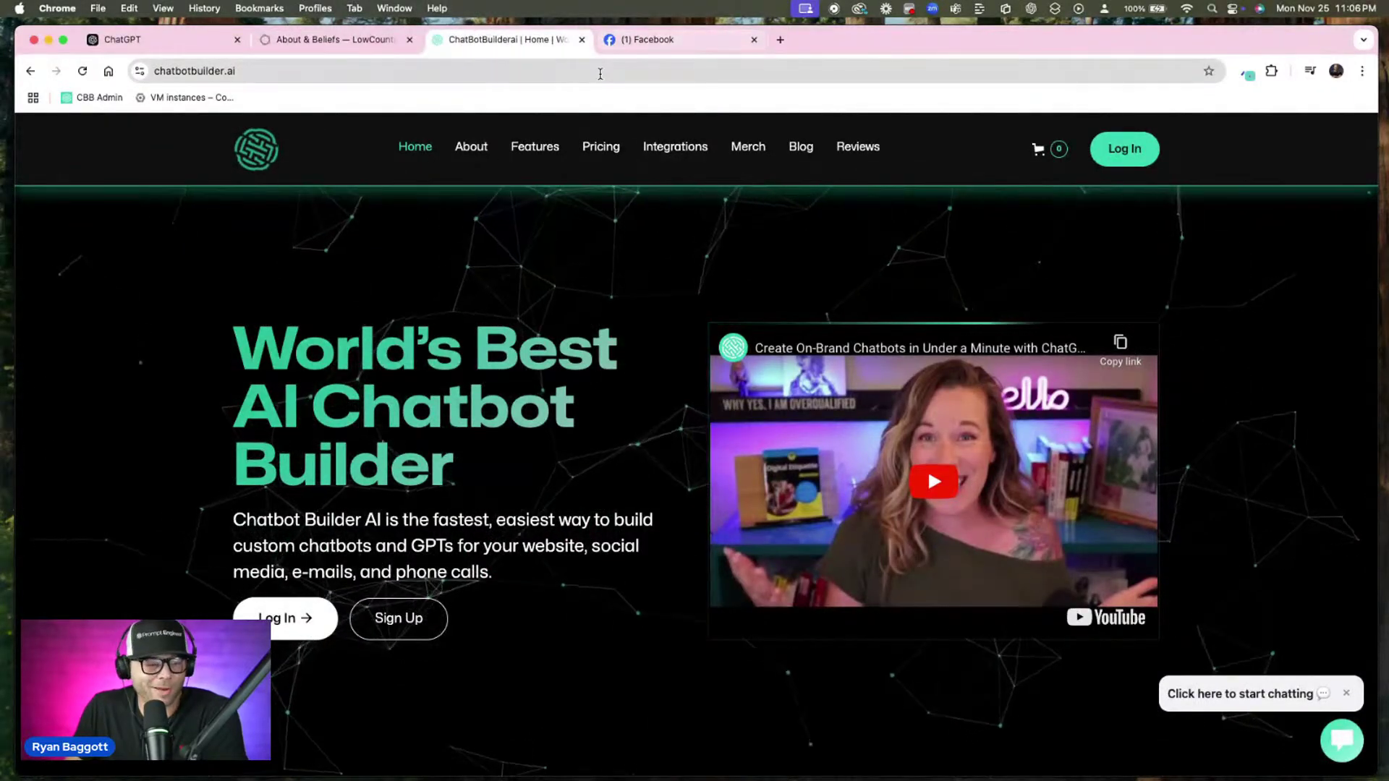
Open the home page of the LowCountry Community Church website from its About & Beliefs page
{"action": "left_click", "coordinate": [369, 49]}
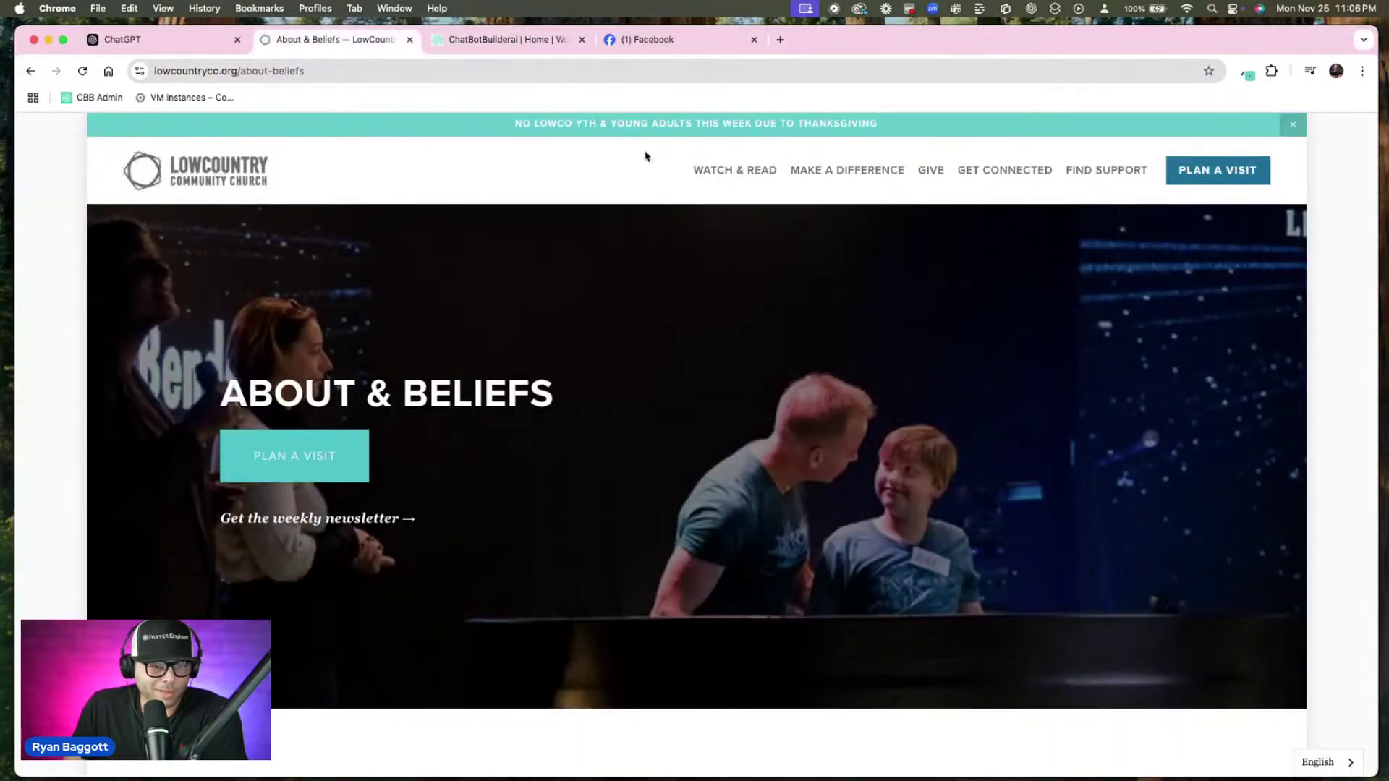
{"action": "left_click", "coordinate": [594, 73]}
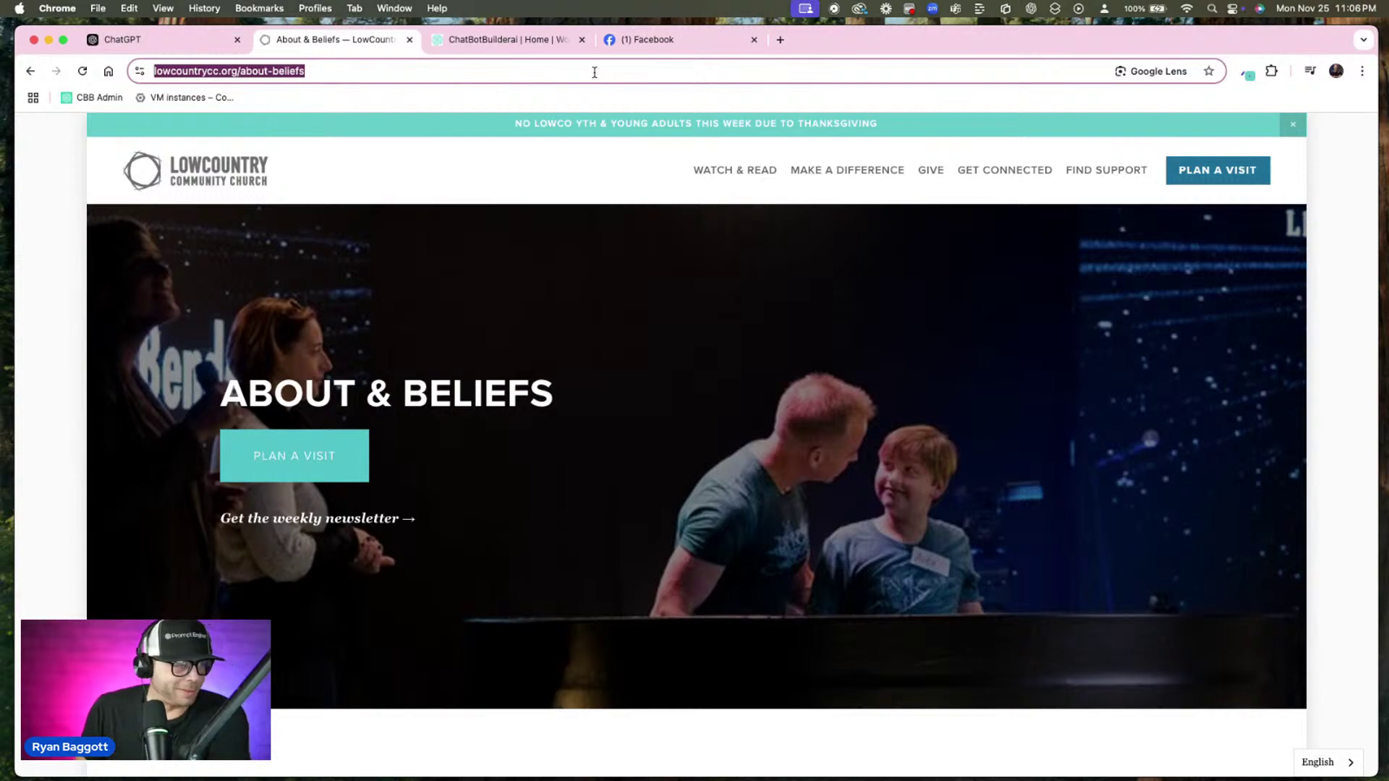
{"action": "left_click", "coordinate": [211, 169]}
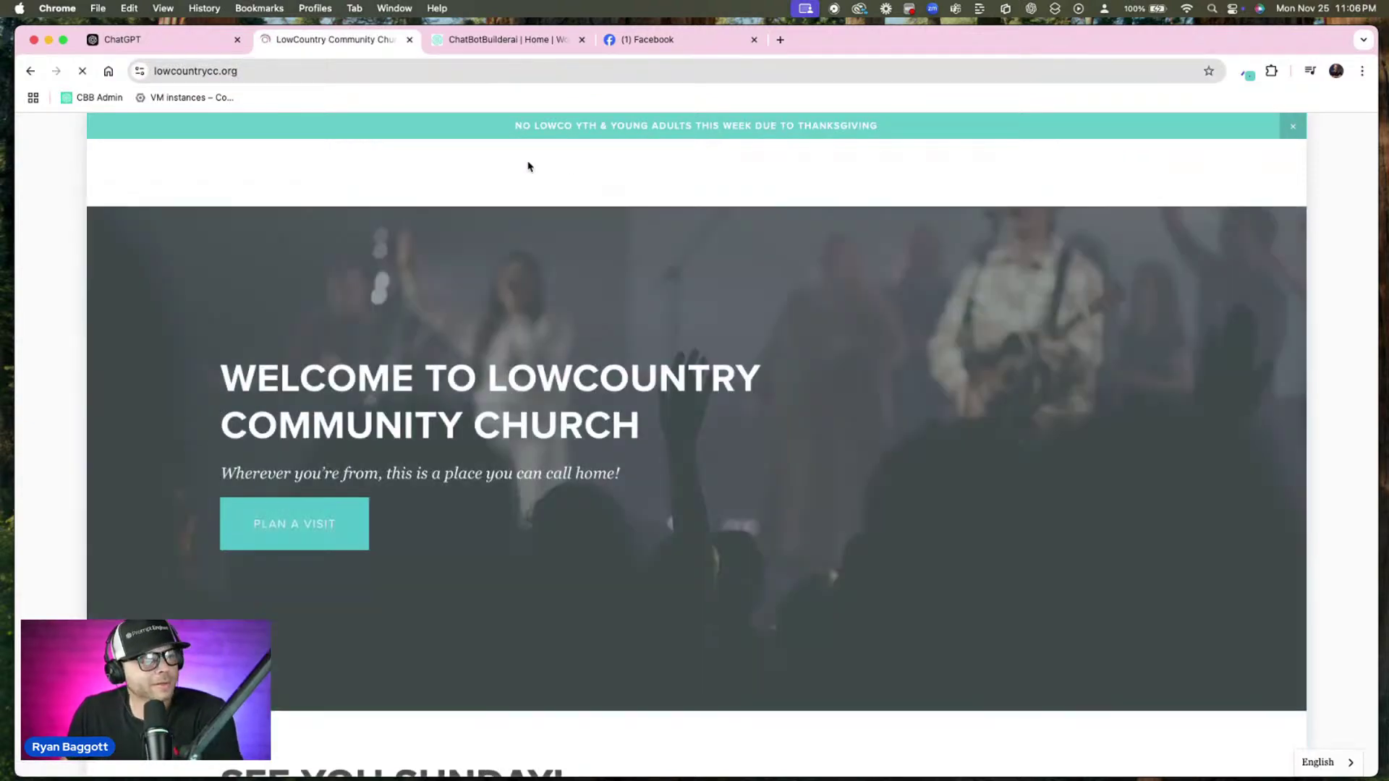
Examine the church home page's service times, section links, pastor message and footer details
{"action": "scroll", "coordinate": [615, 290], "scroll_direction": "down", "scroll_amount": 2}
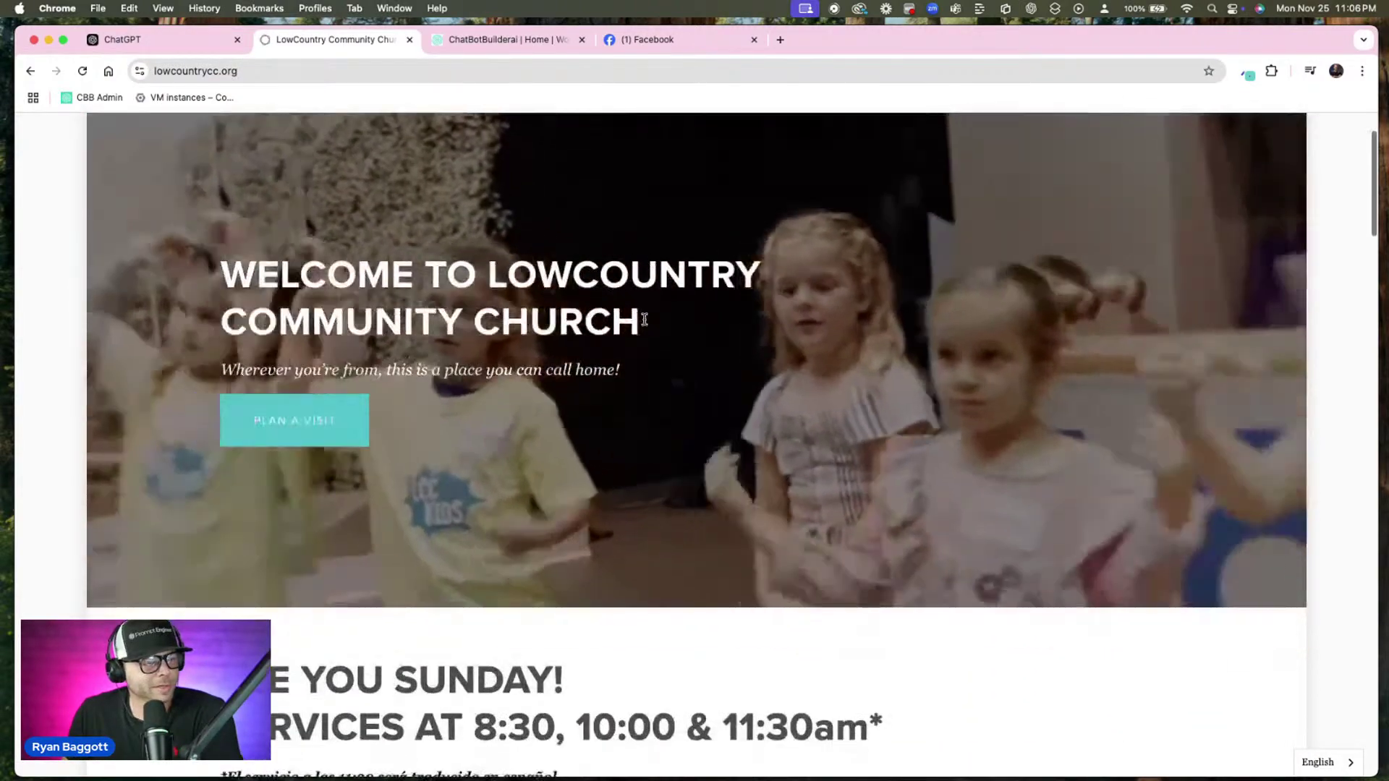
{"action": "scroll", "coordinate": [933, 283], "scroll_direction": "down", "scroll_amount": 3}
{"action": "scroll", "coordinate": [933, 282], "scroll_direction": "down", "scroll_amount": 8}
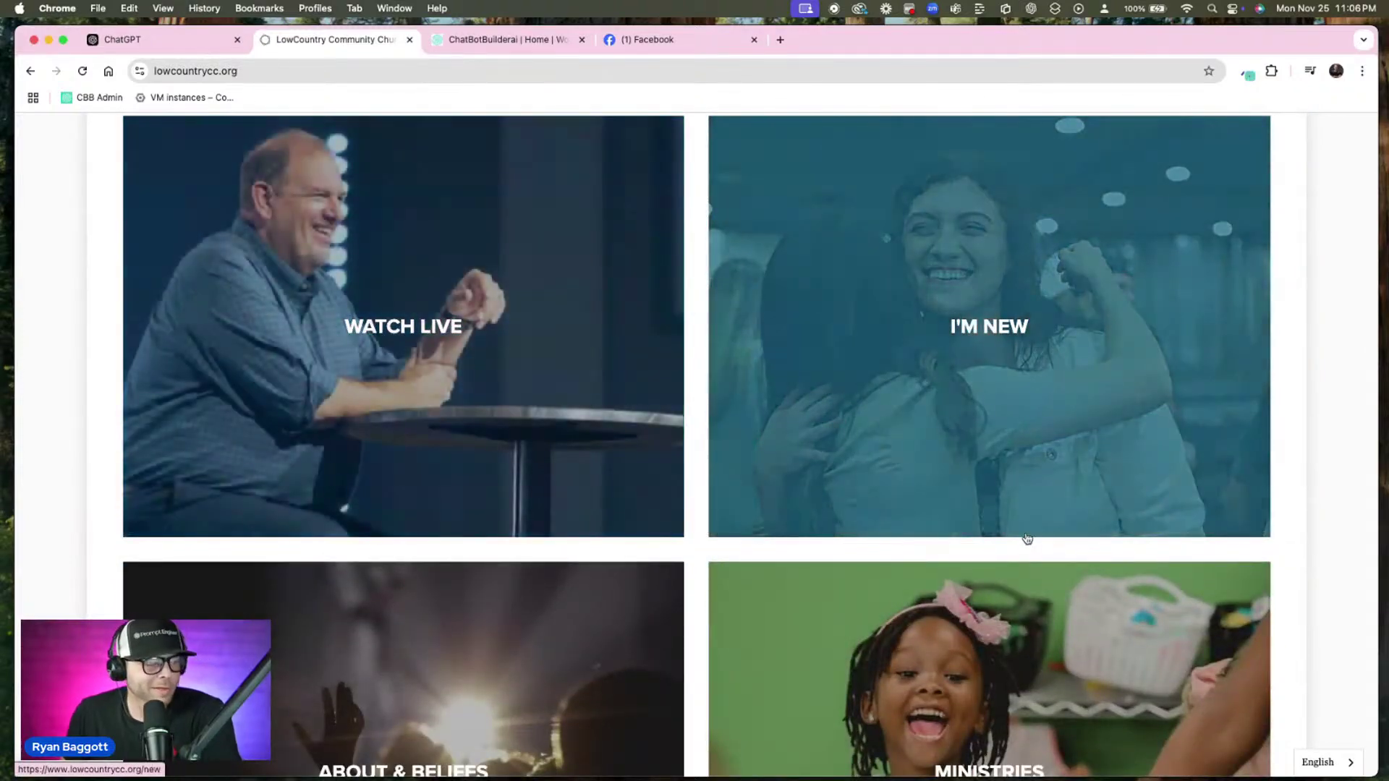
{"action": "scroll", "coordinate": [868, 521], "scroll_direction": "down", "scroll_amount": 2}
{"action": "scroll", "coordinate": [731, 449], "scroll_direction": "down", "scroll_amount": 5}
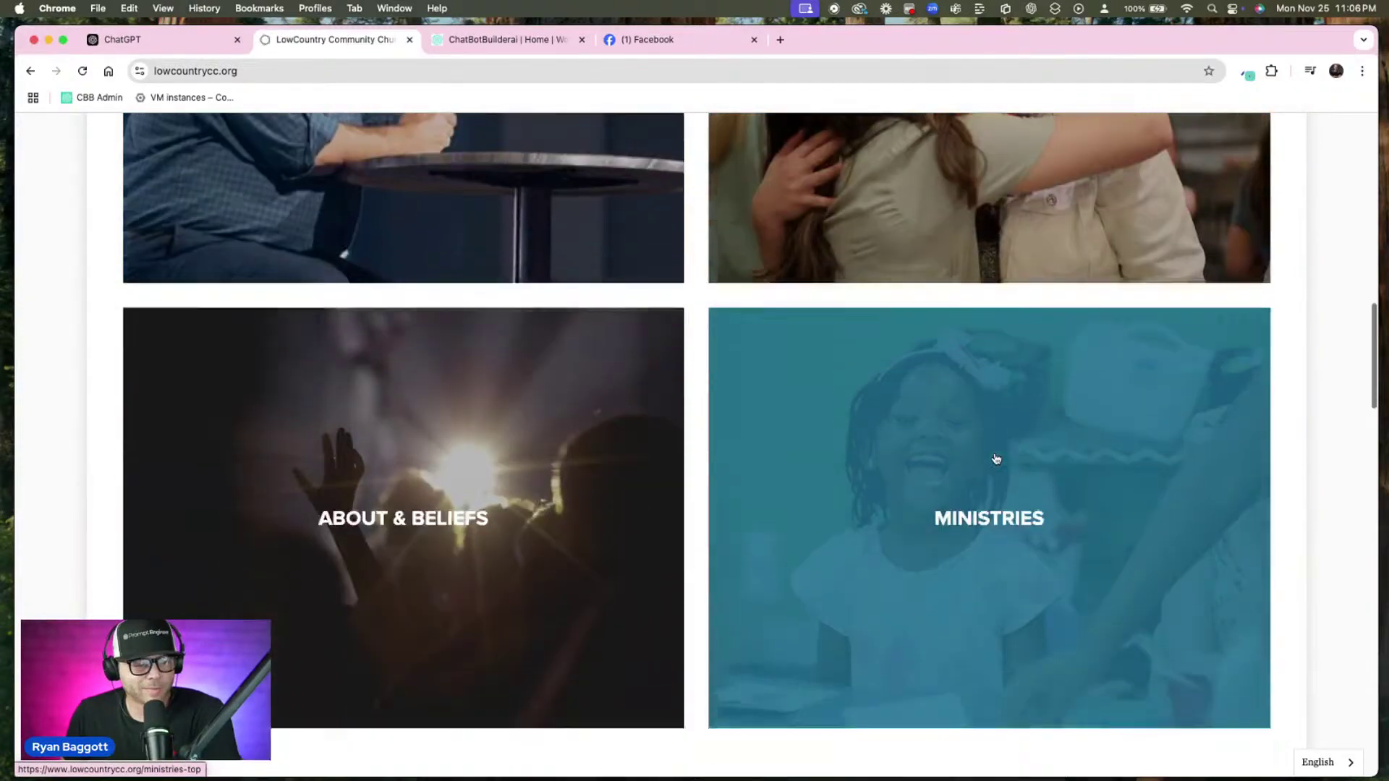
{"action": "scroll", "coordinate": [738, 428], "scroll_direction": "up", "scroll_amount": 5}
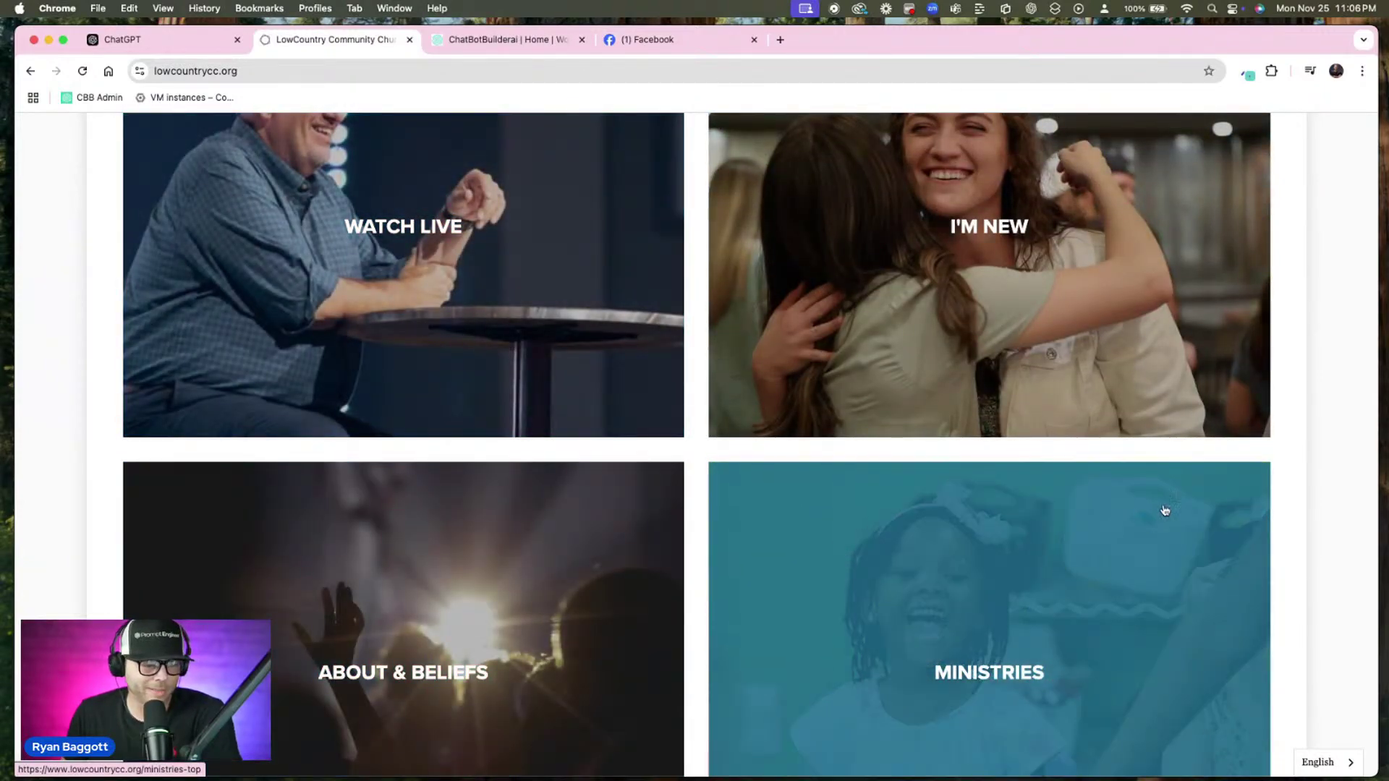
{"action": "scroll", "coordinate": [1140, 522], "scroll_direction": "down", "scroll_amount": 3}
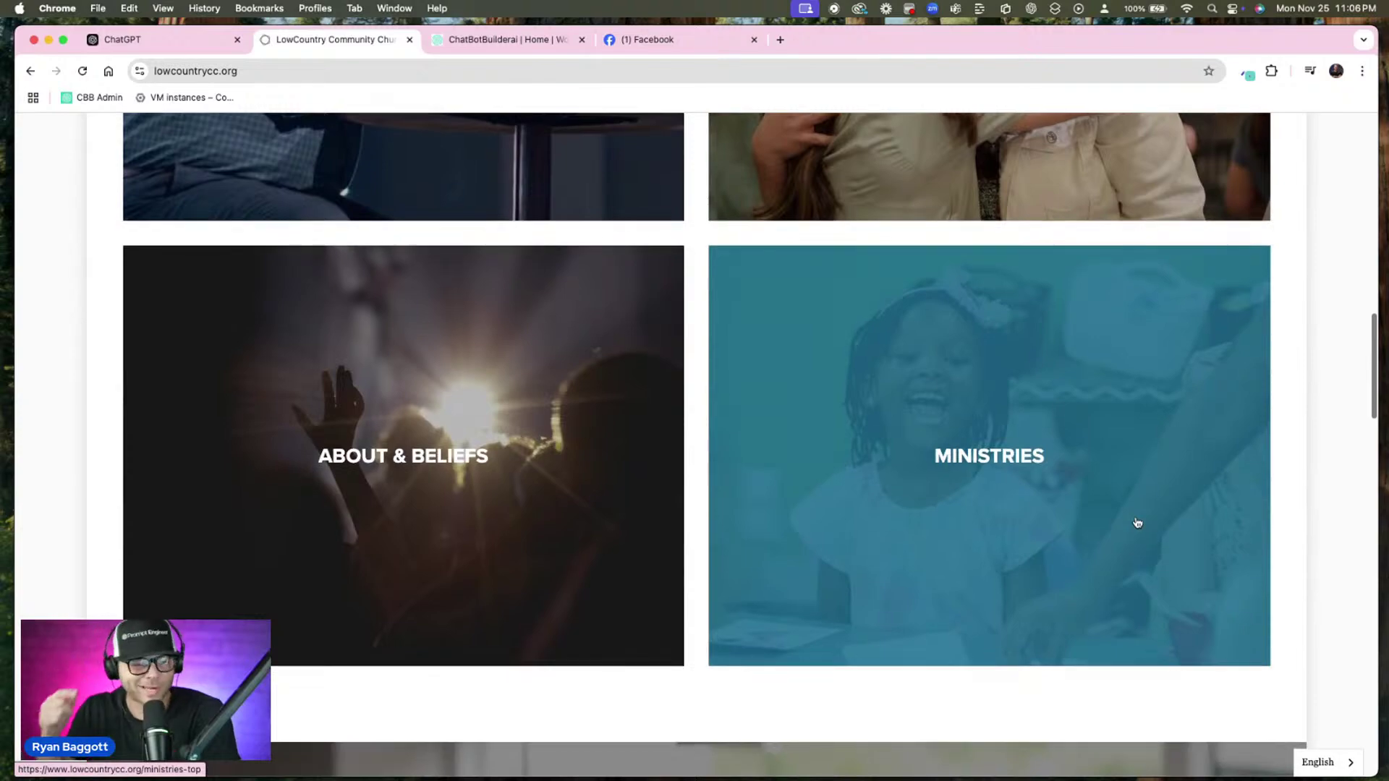
{"action": "scroll", "coordinate": [1138, 522], "scroll_direction": "down", "scroll_amount": 10}
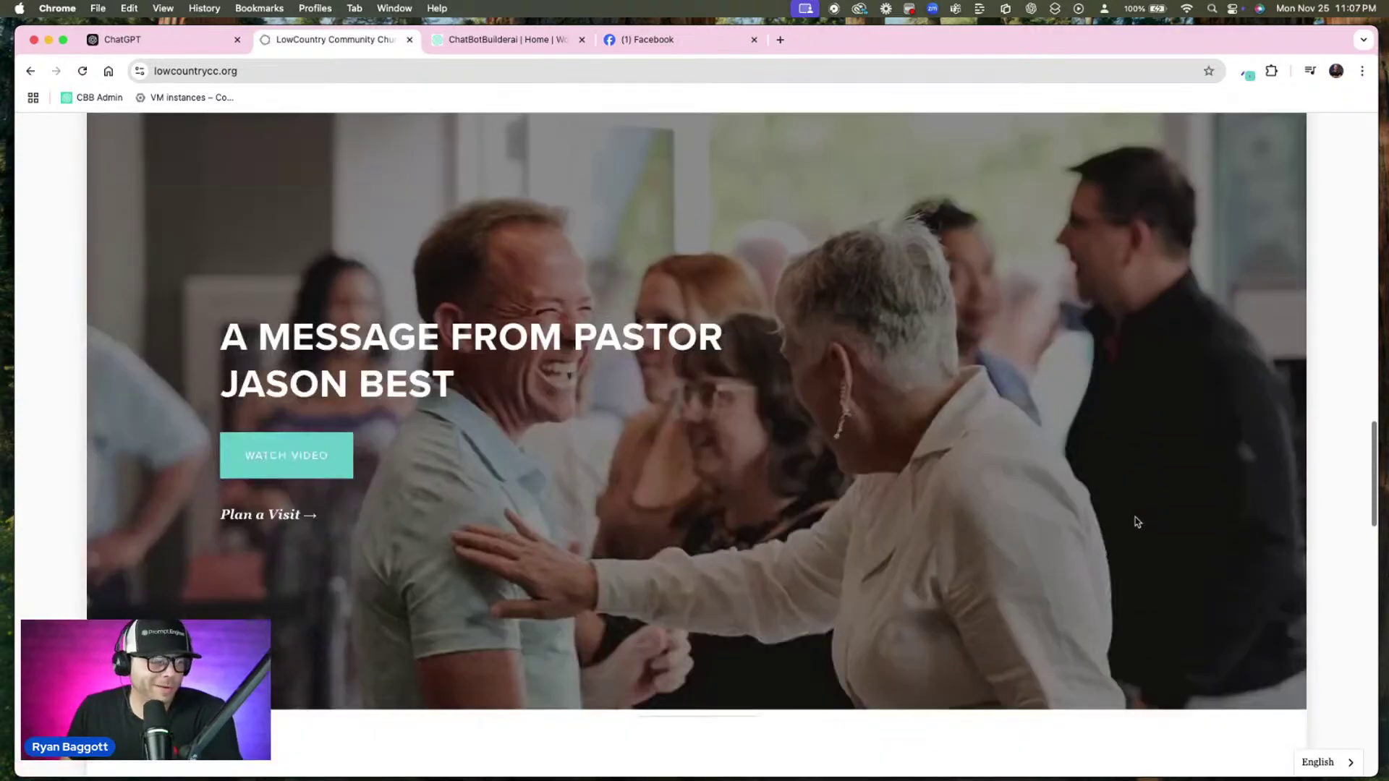
{"action": "scroll", "coordinate": [234, 484], "scroll_direction": "down", "scroll_amount": 7}
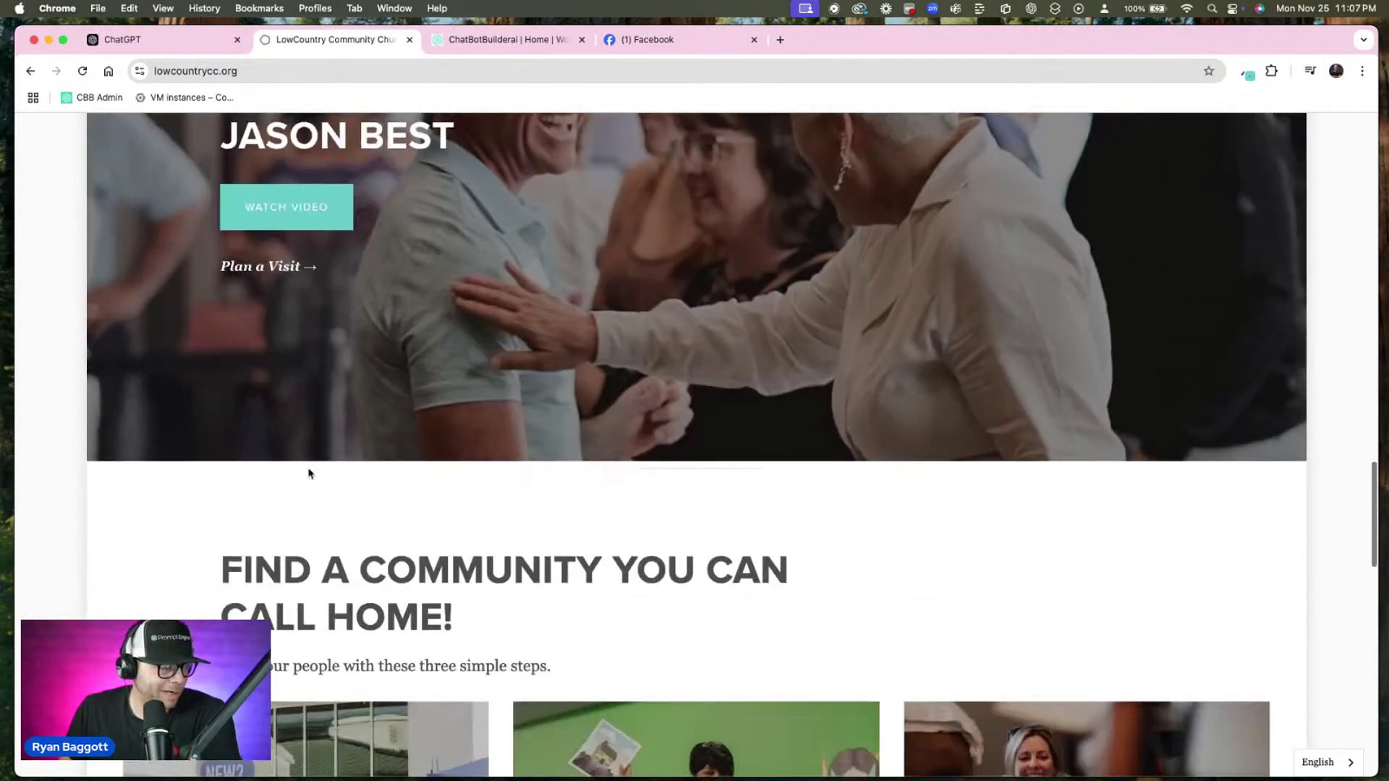
{"action": "scroll", "coordinate": [633, 531], "scroll_direction": "down", "scroll_amount": 10}
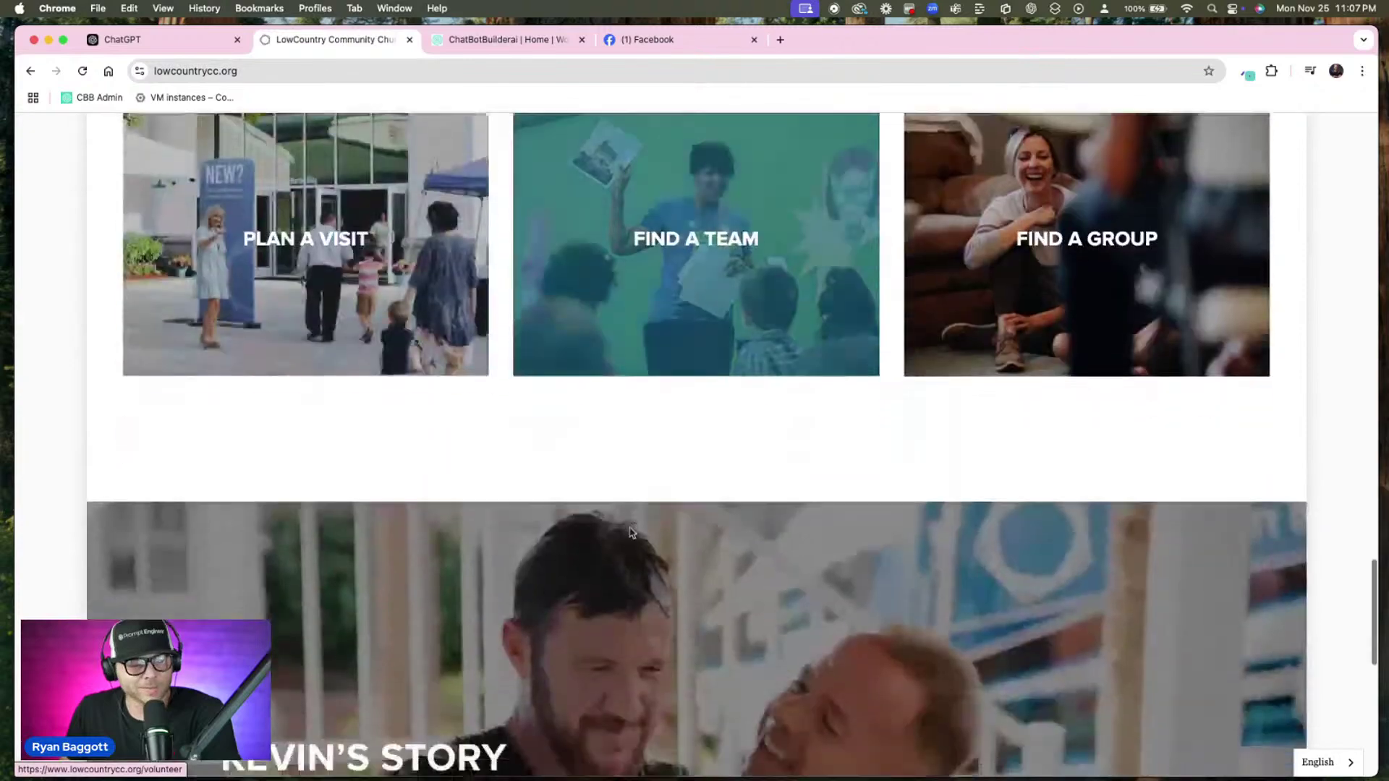
{"action": "scroll", "coordinate": [626, 565], "scroll_direction": "down", "scroll_amount": 4}
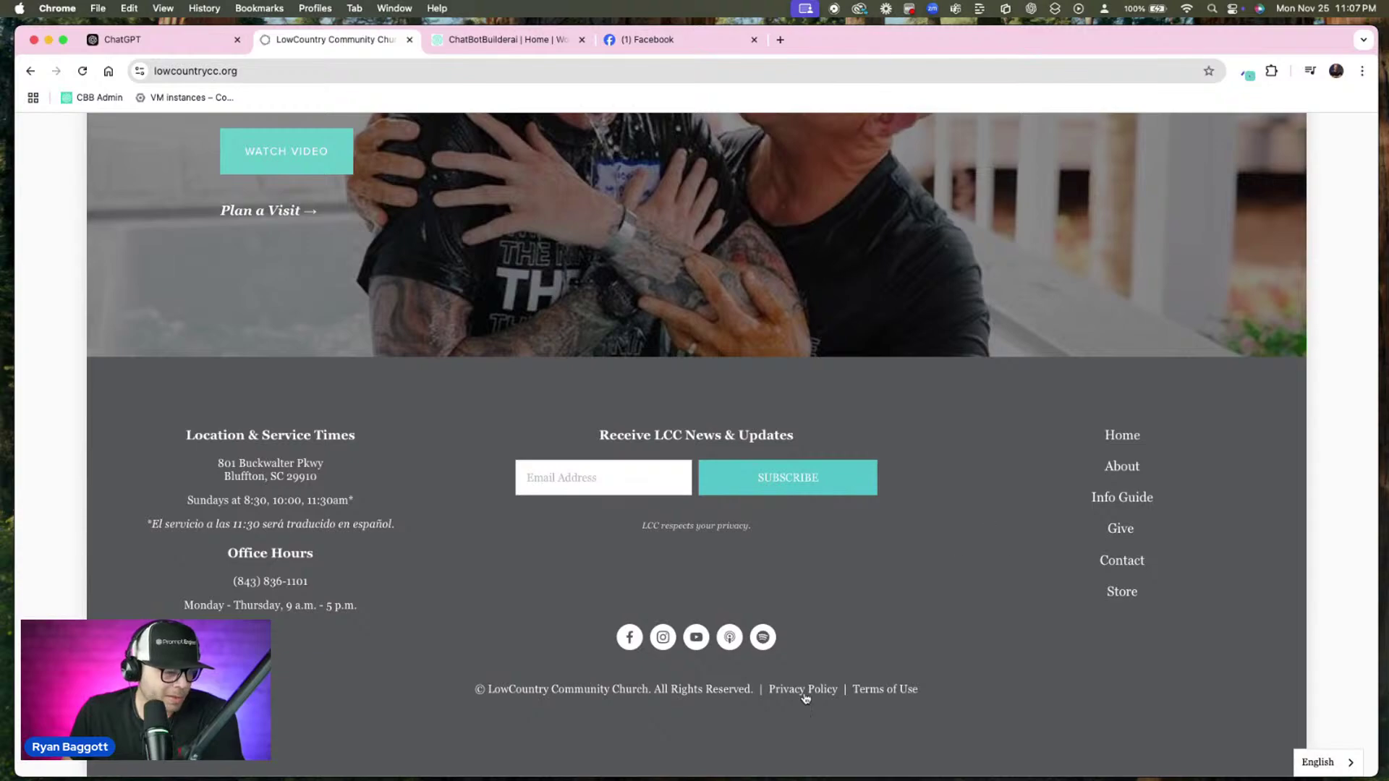
{"action": "scroll", "coordinate": [889, 640], "scroll_direction": "up", "scroll_amount": 15}
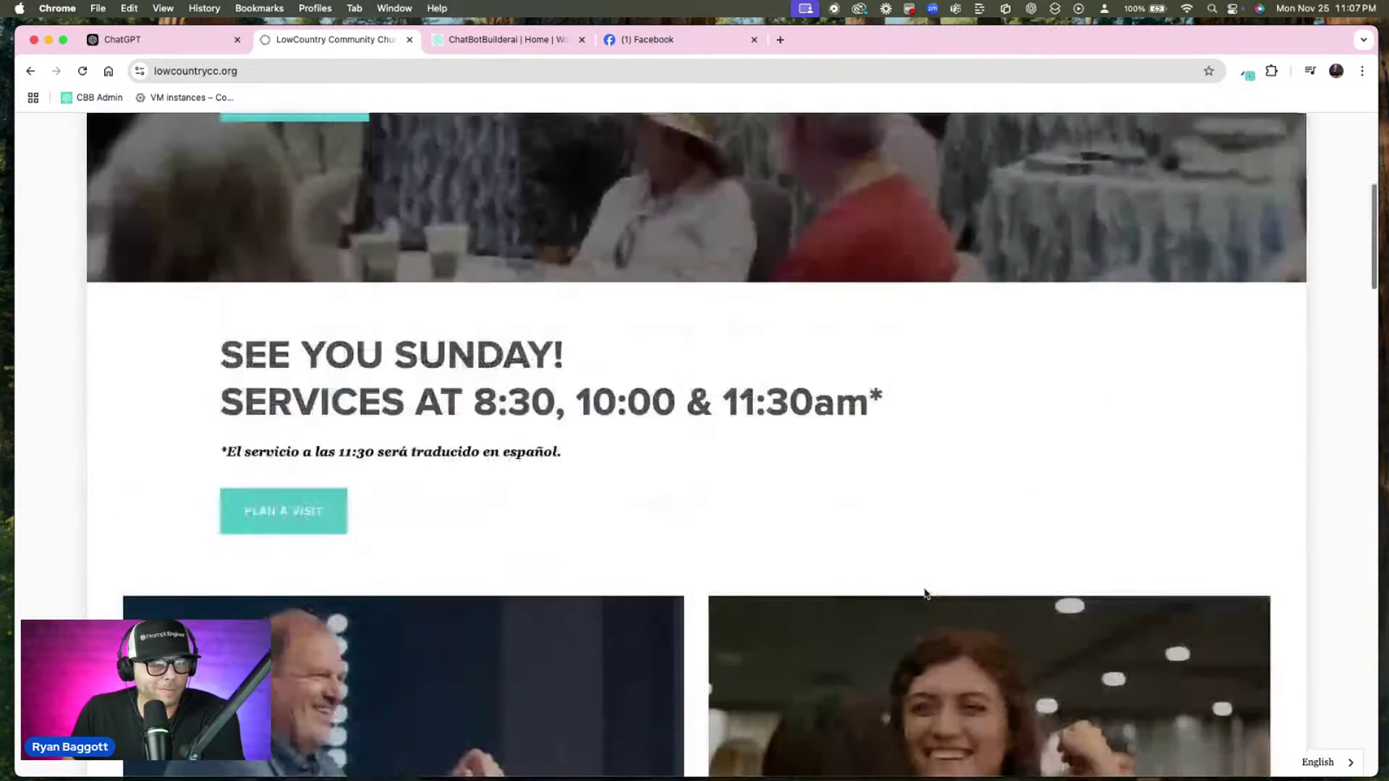
{"action": "scroll", "coordinate": [924, 593], "scroll_direction": "up", "scroll_amount": 5}
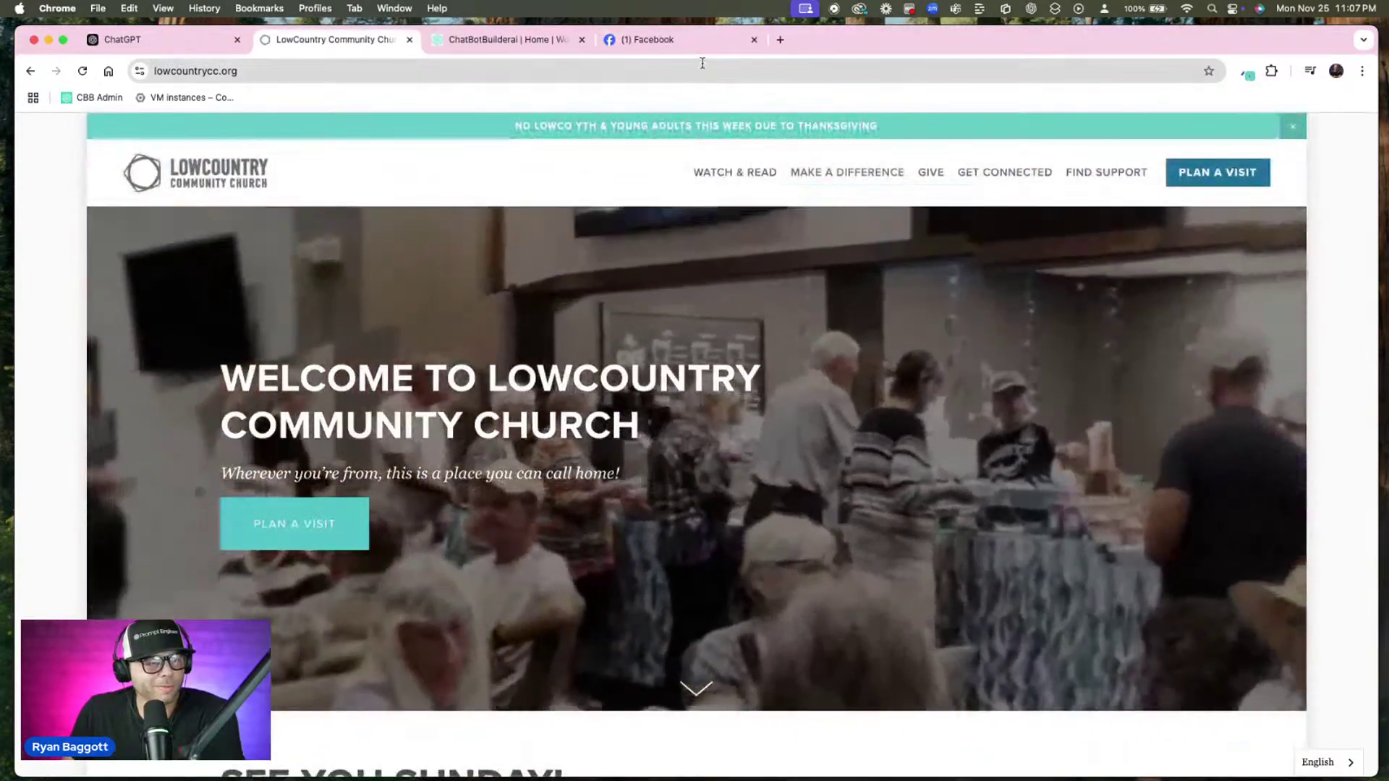
Copy the church home page's web address and return to the Chatbot Builder AI site
{"action": "left_click", "coordinate": [701, 65]}
{"action": "key", "text": "super+c"}
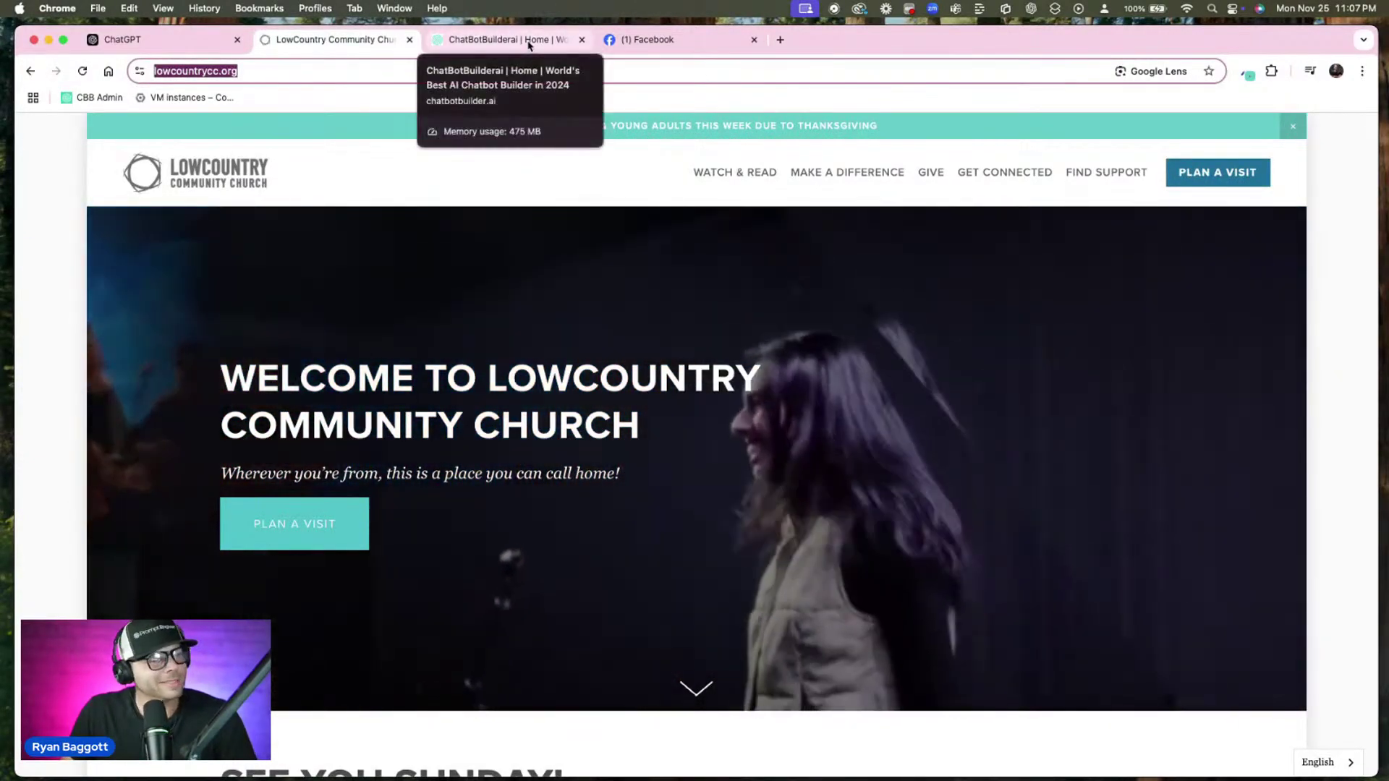
{"action": "left_click", "coordinate": [529, 46]}
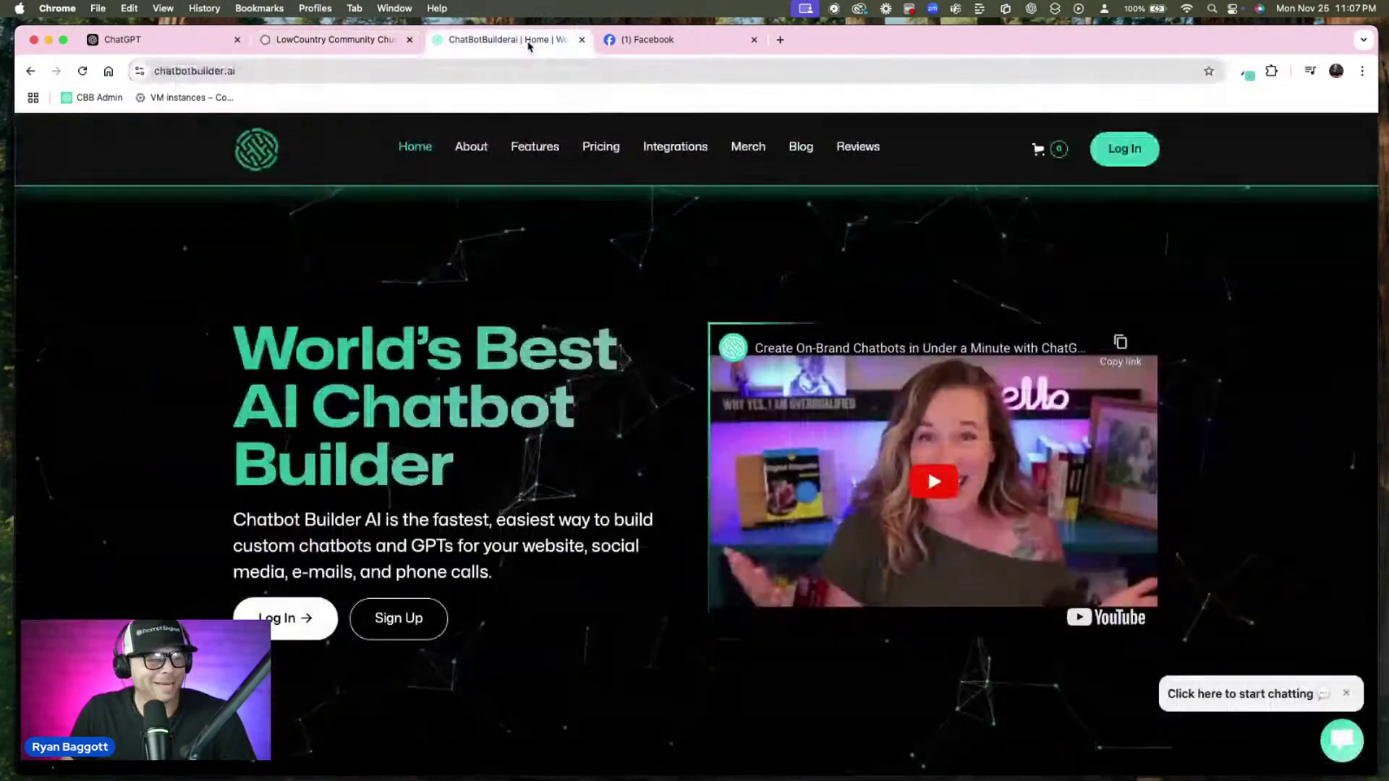
Start the sign-up and create a webchat chatbot named LCC Church Bot
{"action": "left_click", "coordinate": [399, 626]}
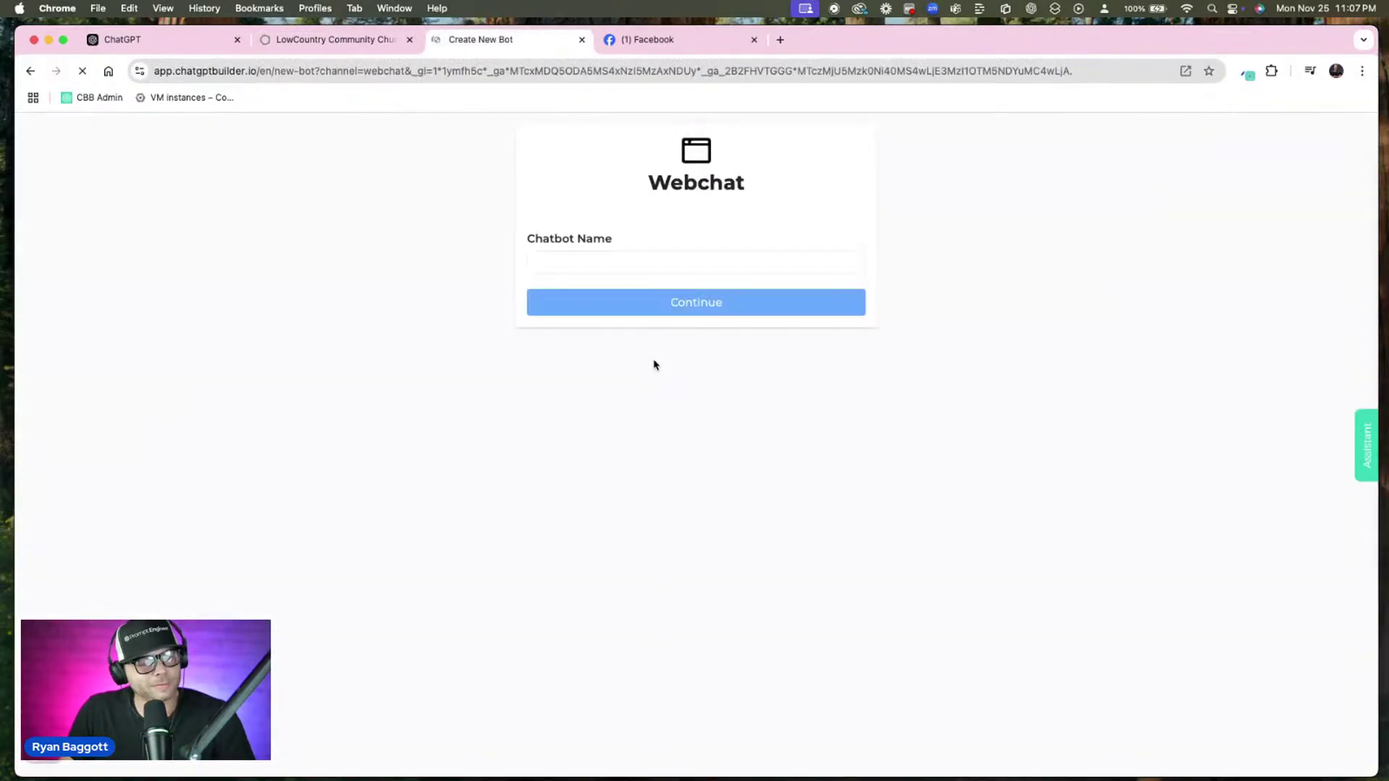
{"action": "left_click", "coordinate": [638, 257]}
{"action": "type", "text": "Lo"}
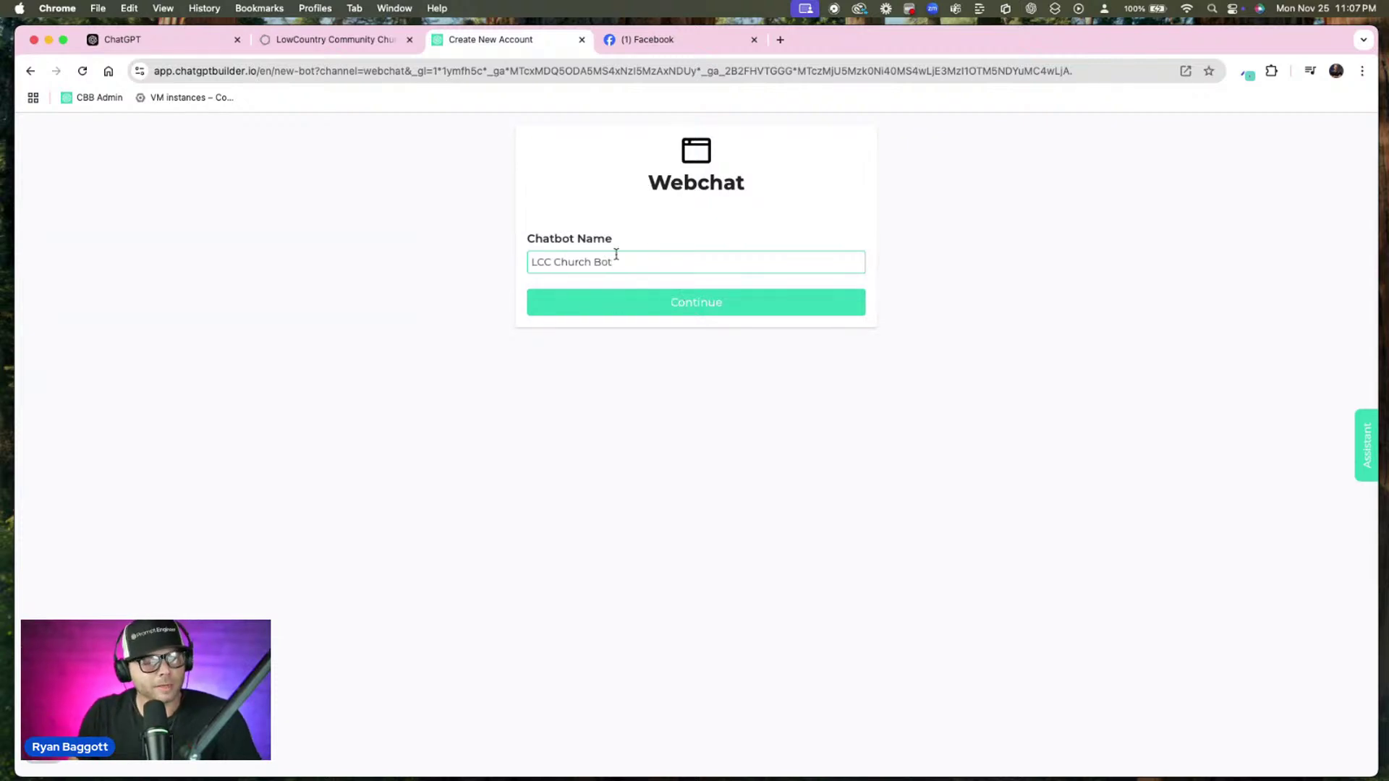
{"action": "left_click", "coordinate": [647, 307]}
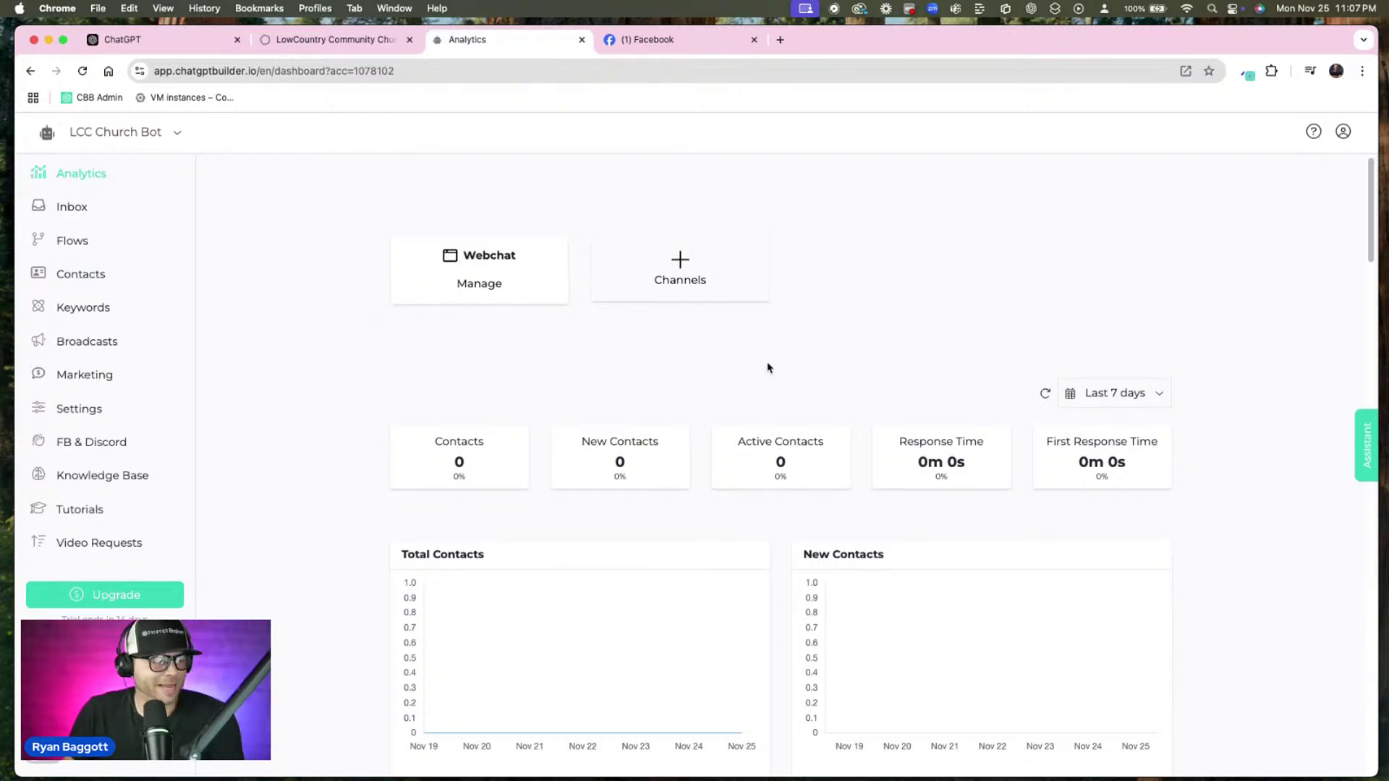
Examine the chatbot's name and the main navigation on the dashboard at an enlarged page zoom
{"action": "key", "text": "super+equal"}
{"action": "key", "text": "super+equal"}
{"action": "key", "text": "super+equal"}
{"action": "key", "text": "super+equal"}
{"action": "key", "text": "super+equal"}
{"action": "key", "text": "super+equal"}
{"action": "key", "text": "super+equal"}
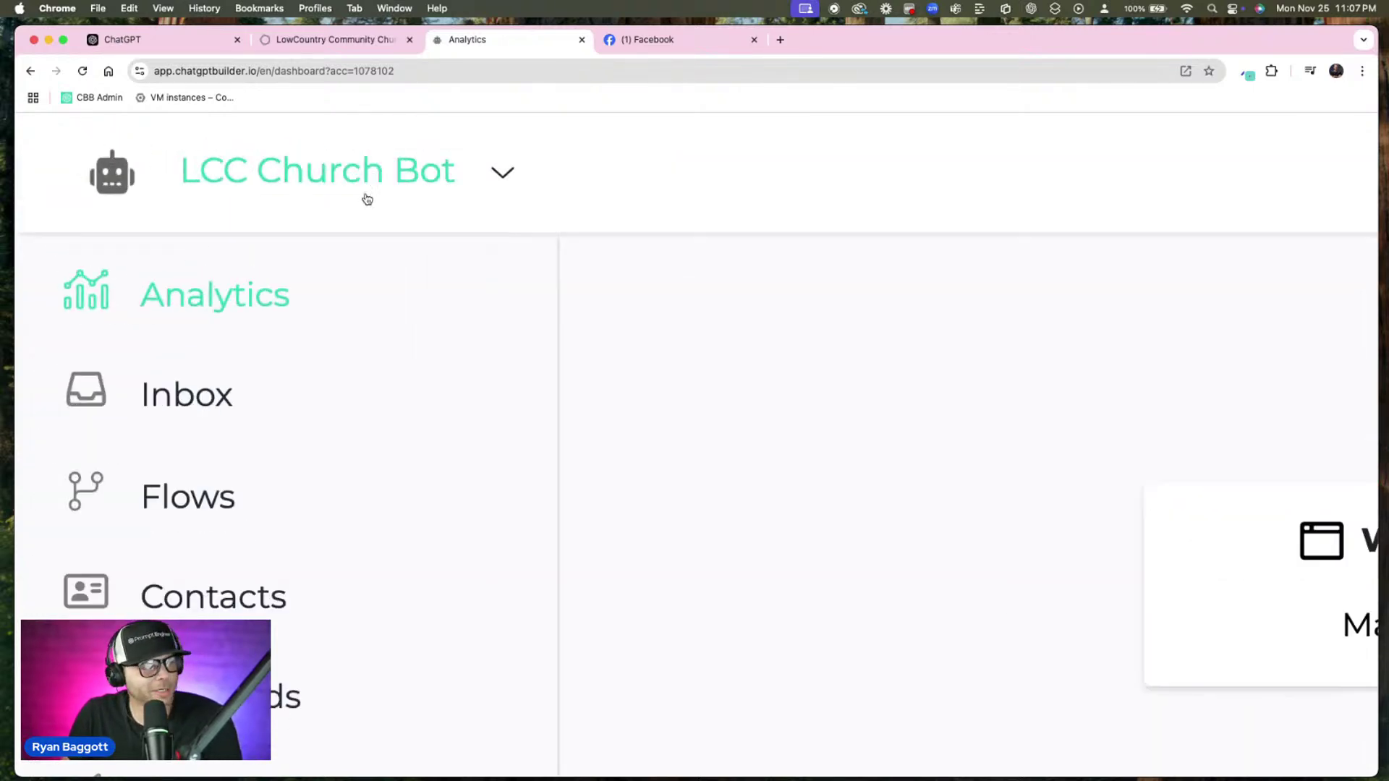
{"action": "key", "text": "super+0"}
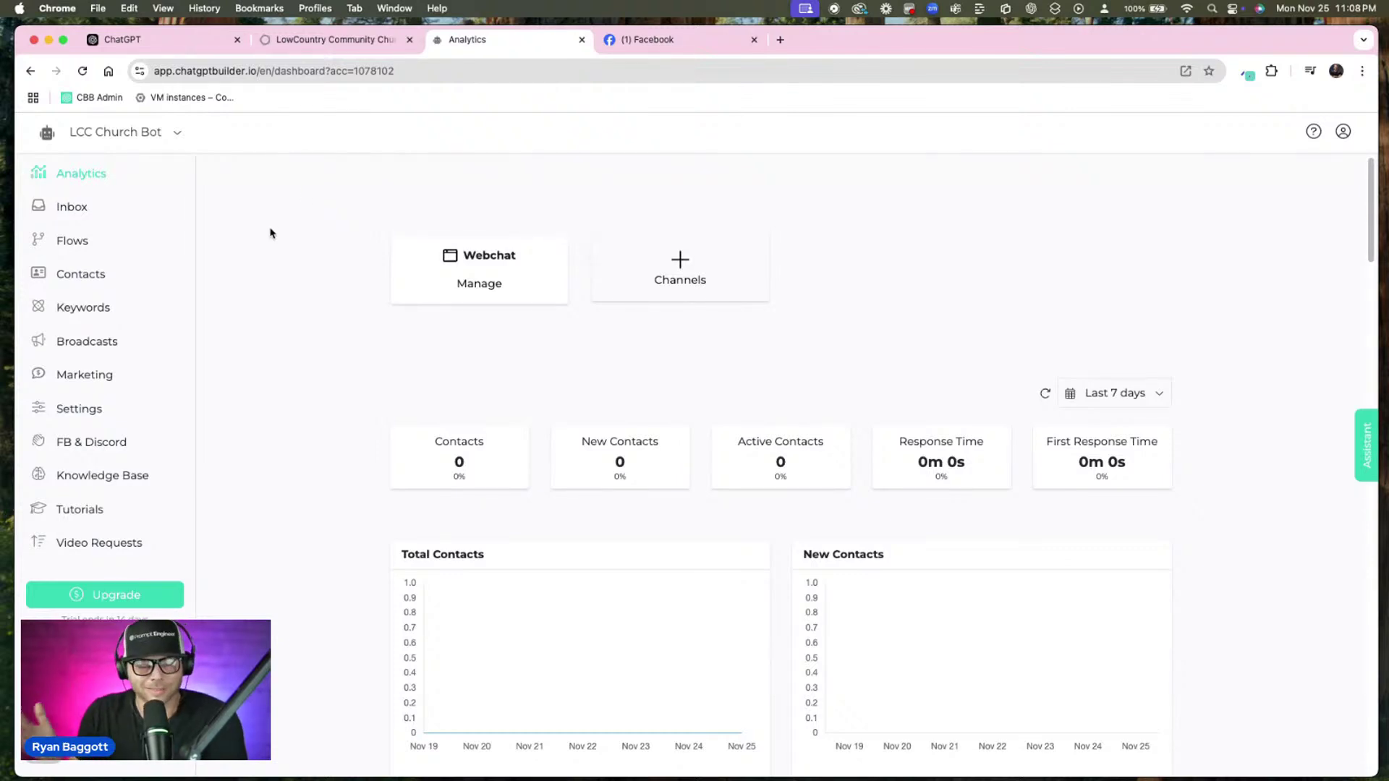
Open the Knowledge Base Builder and set the business name to LCC Church
{"action": "left_click", "coordinate": [97, 477]}
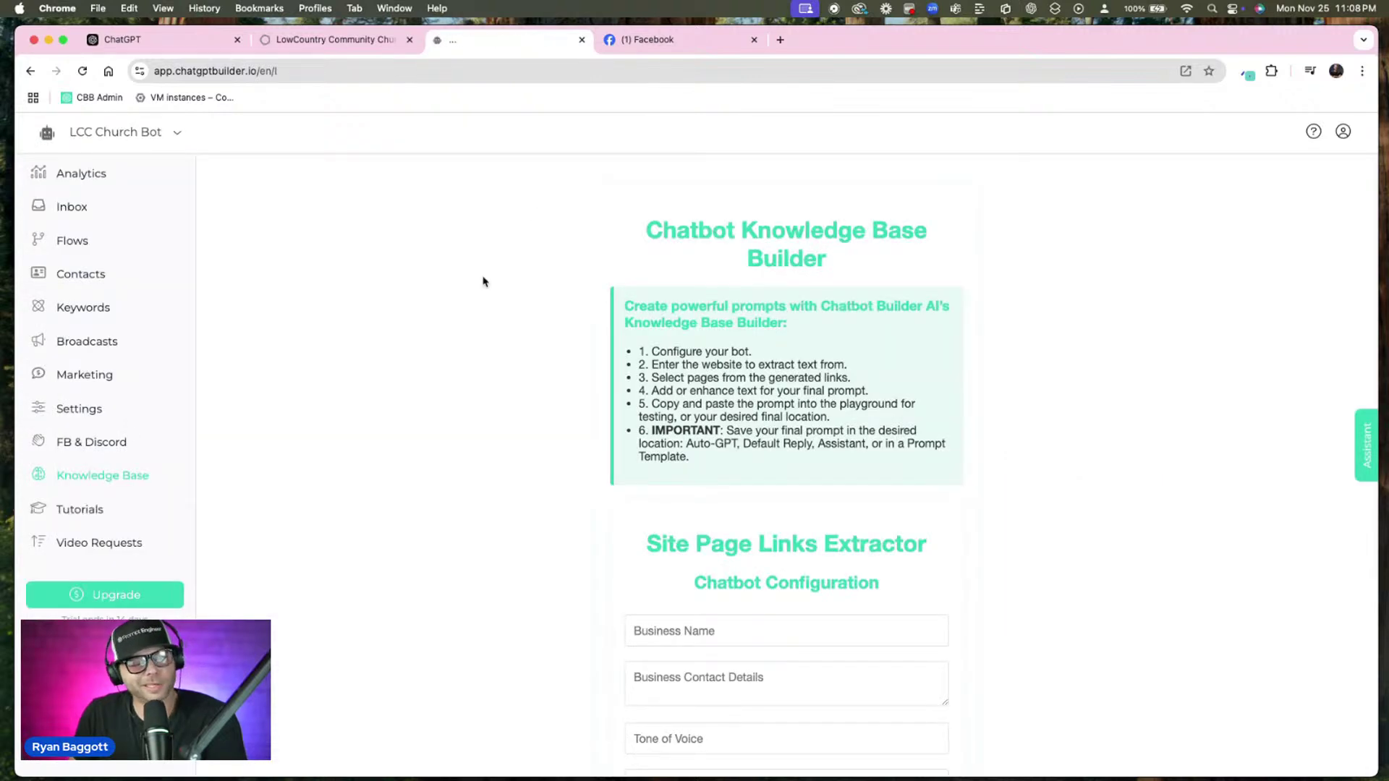
{"action": "scroll", "coordinate": [484, 280], "scroll_direction": "down", "scroll_amount": 5}
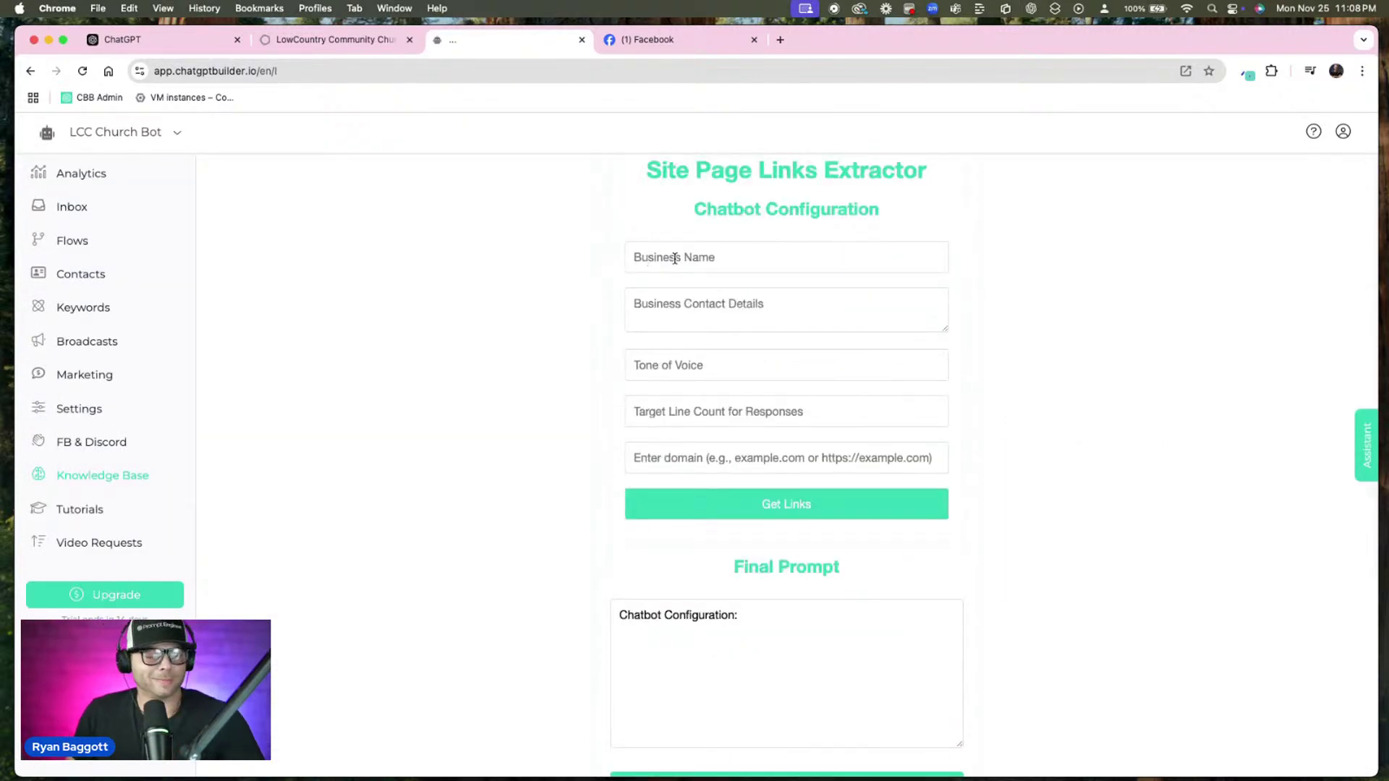
{"action": "left_click", "coordinate": [665, 258]}
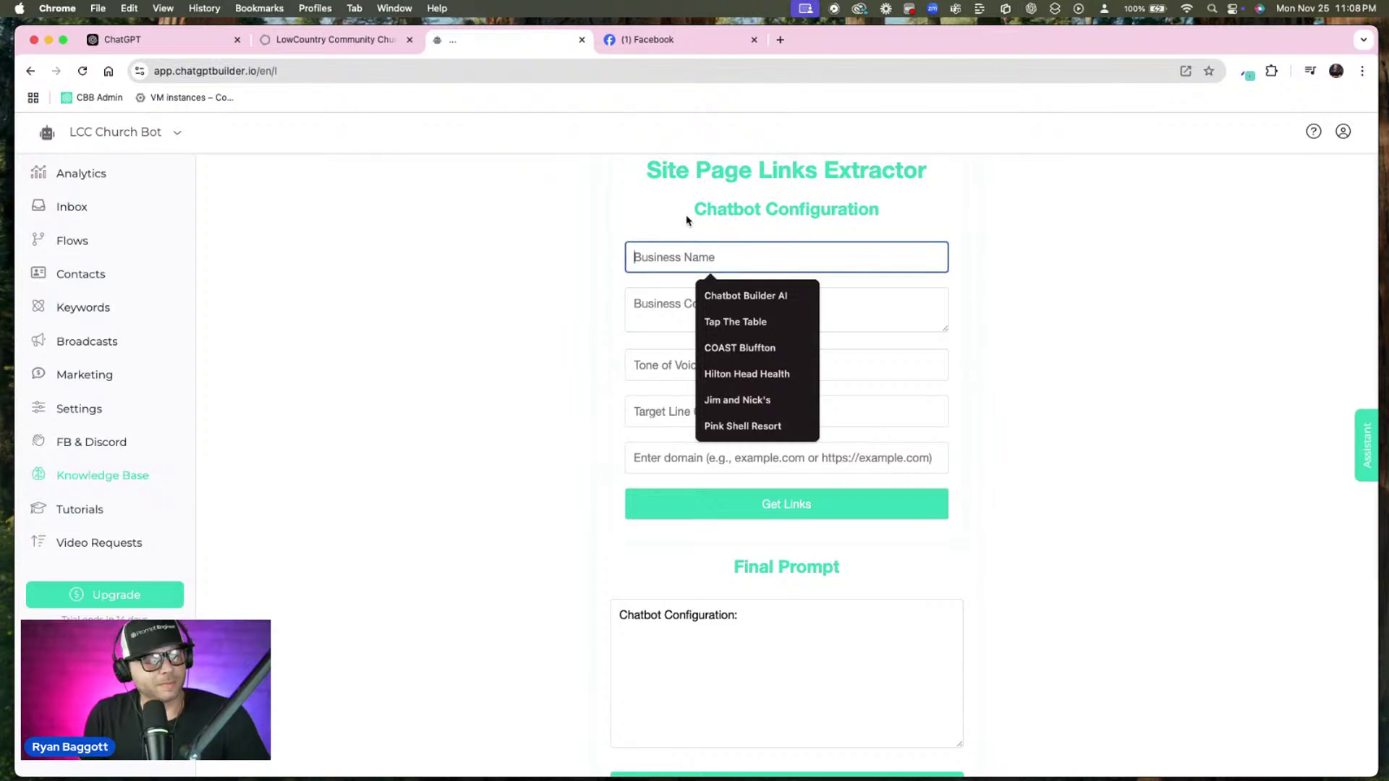
{"action": "type", "text": "LCC Church"}
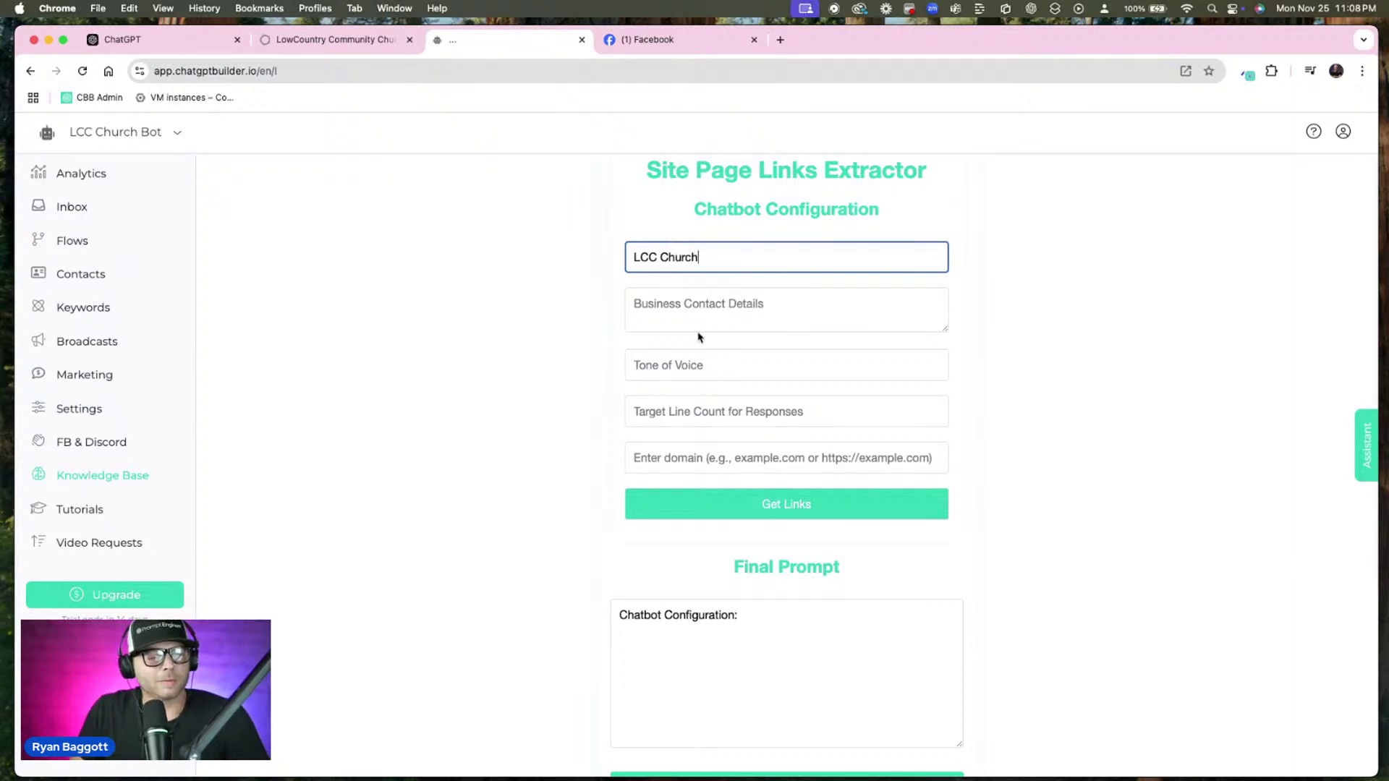
{"action": "scroll", "coordinate": [1060, 453], "scroll_direction": "down", "scroll_amount": 3}
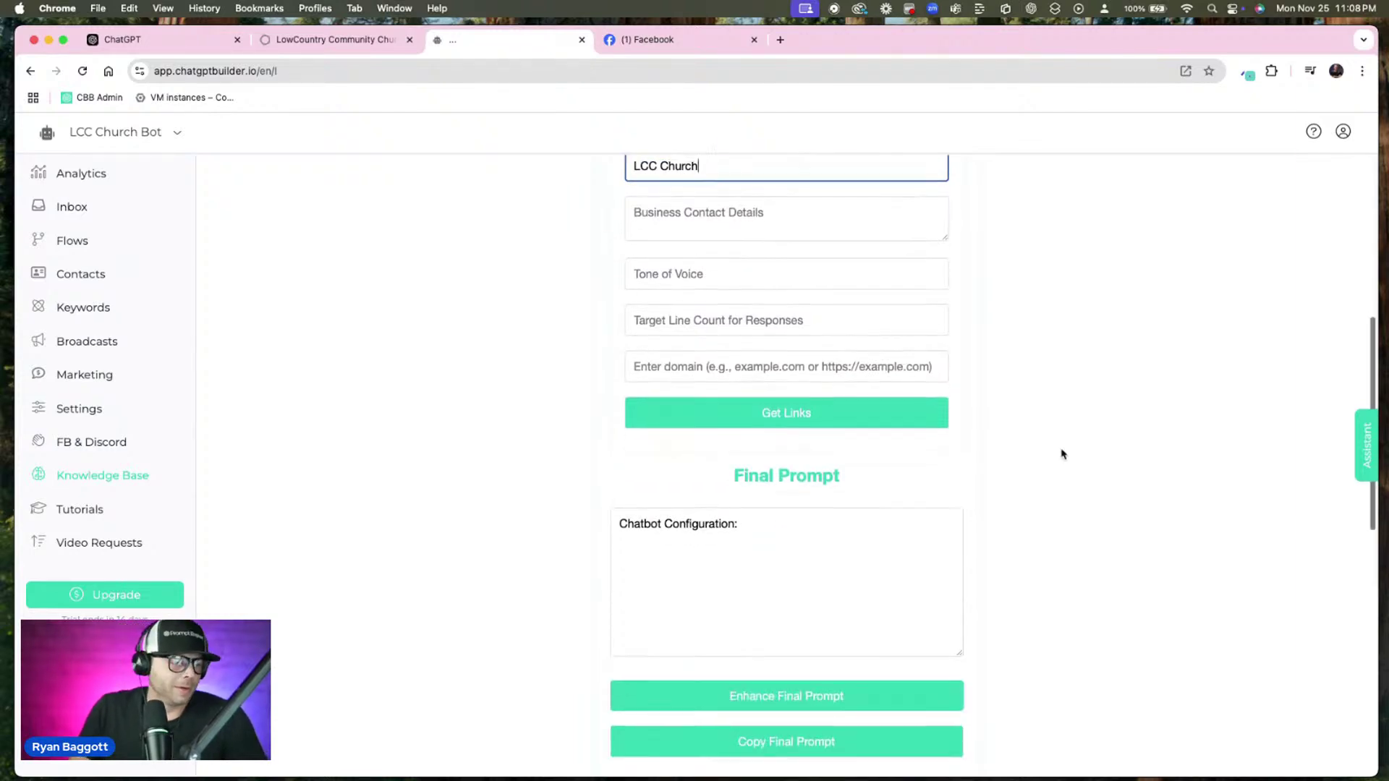
{"action": "left_click", "coordinate": [694, 373]}
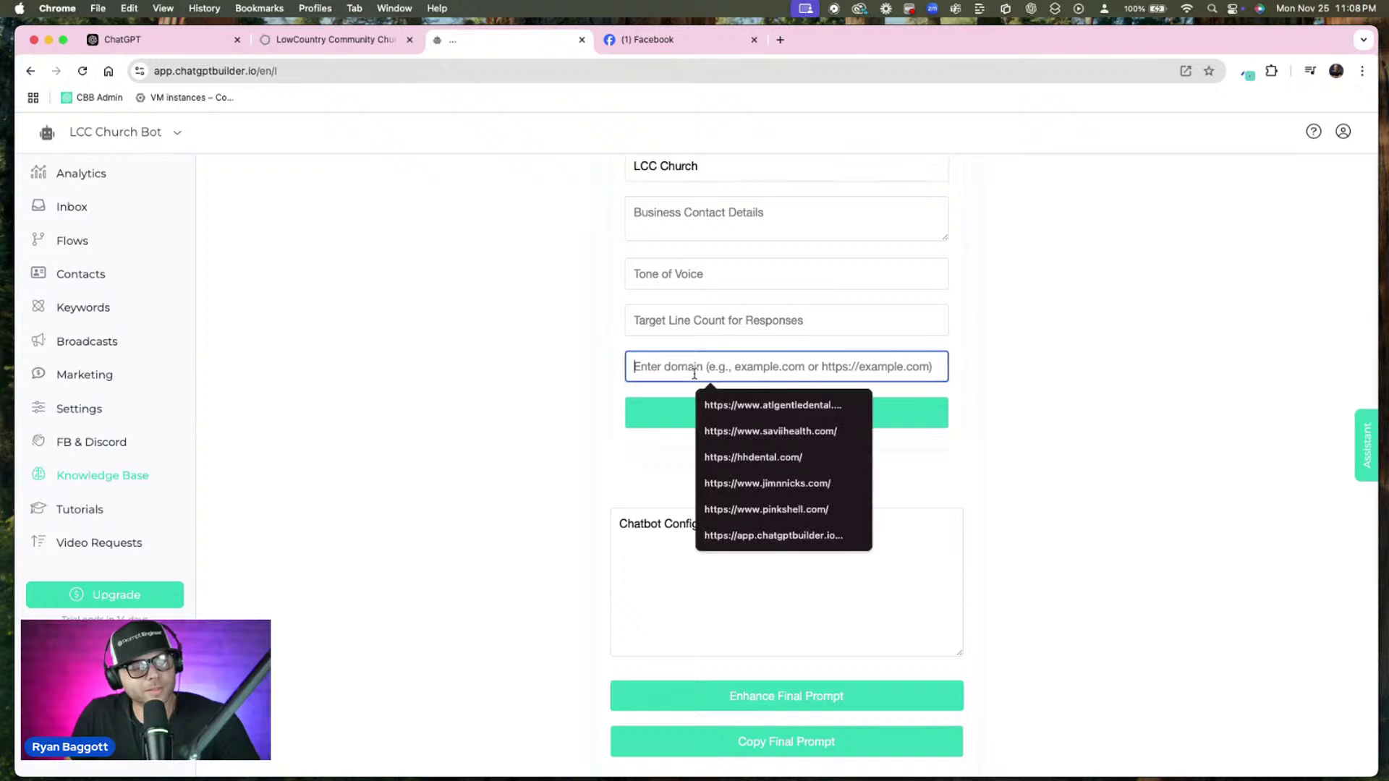
{"action": "key", "text": "super+v"}
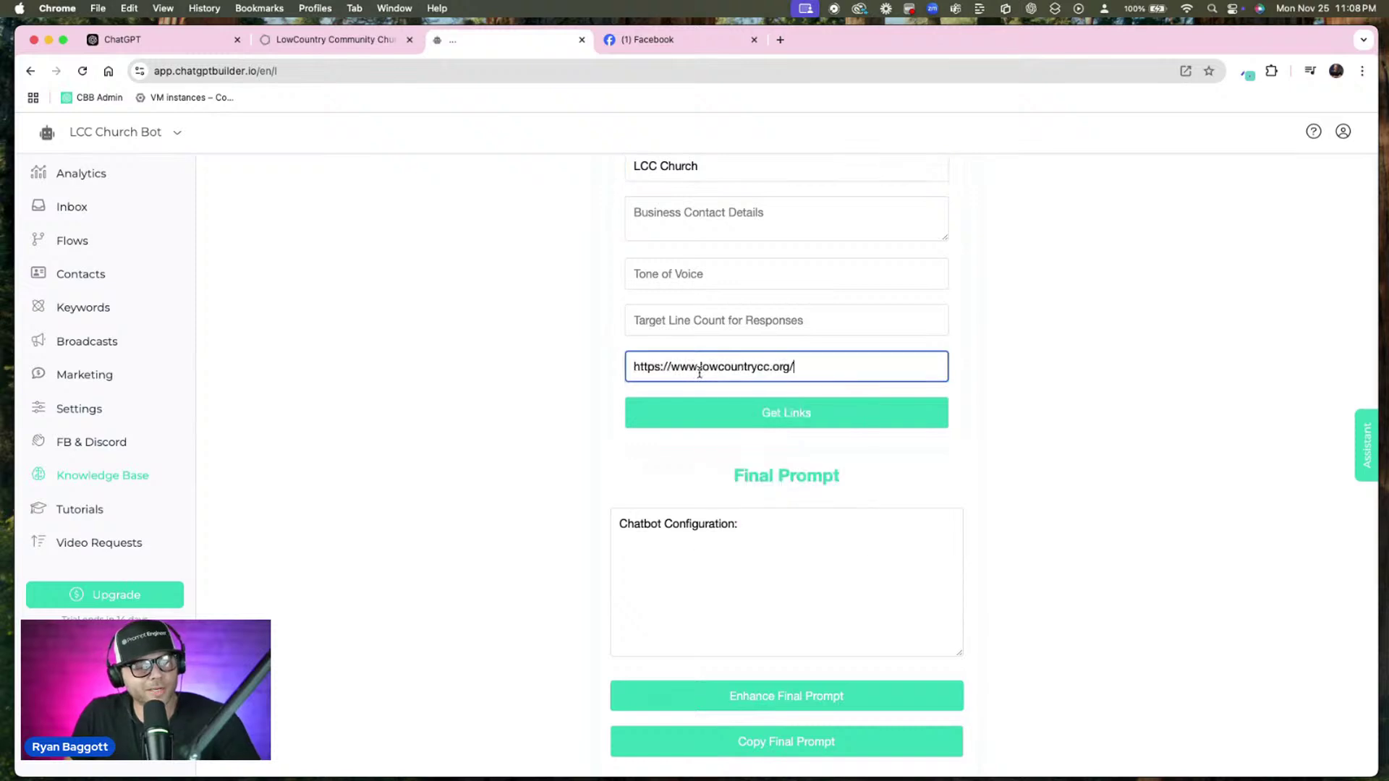
{"action": "left_click", "coordinate": [881, 414]}
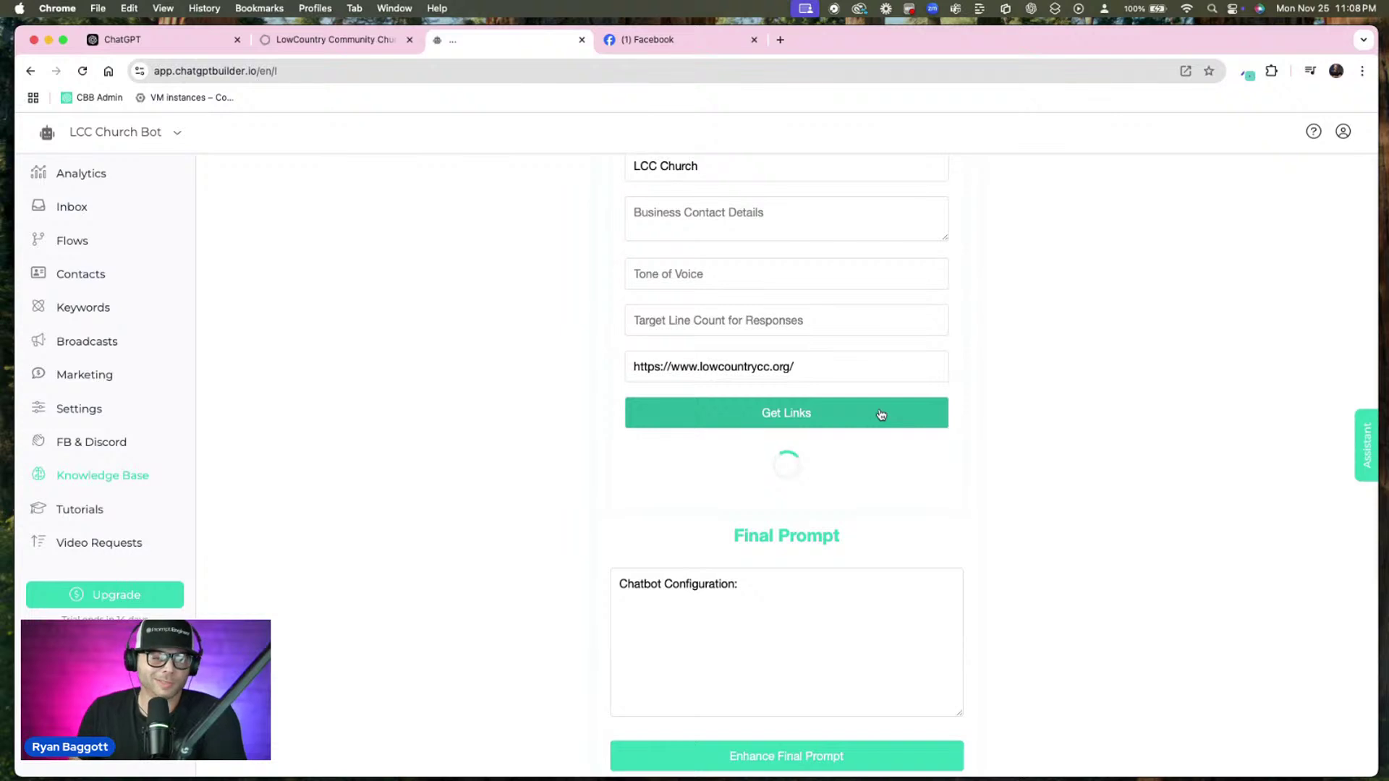
Review the links and page text extracted from the church website
{"action": "scroll", "coordinate": [999, 499], "scroll_direction": "down", "scroll_amount": 1}
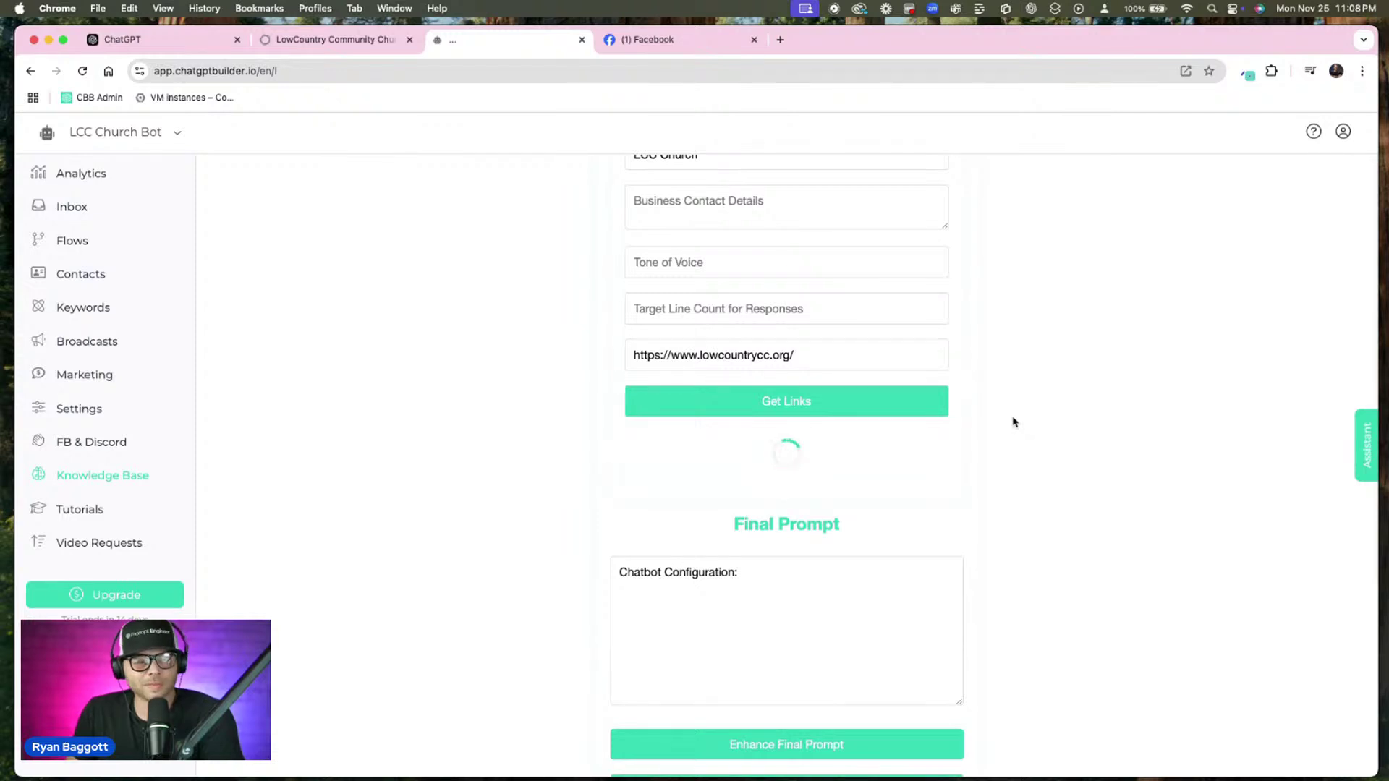
{"action": "scroll", "coordinate": [1020, 402], "scroll_direction": "down", "scroll_amount": 3}
{"action": "scroll", "coordinate": [827, 392], "scroll_direction": "down", "scroll_amount": 2}
{"action": "scroll", "coordinate": [826, 393], "scroll_direction": "down", "scroll_amount": 8}
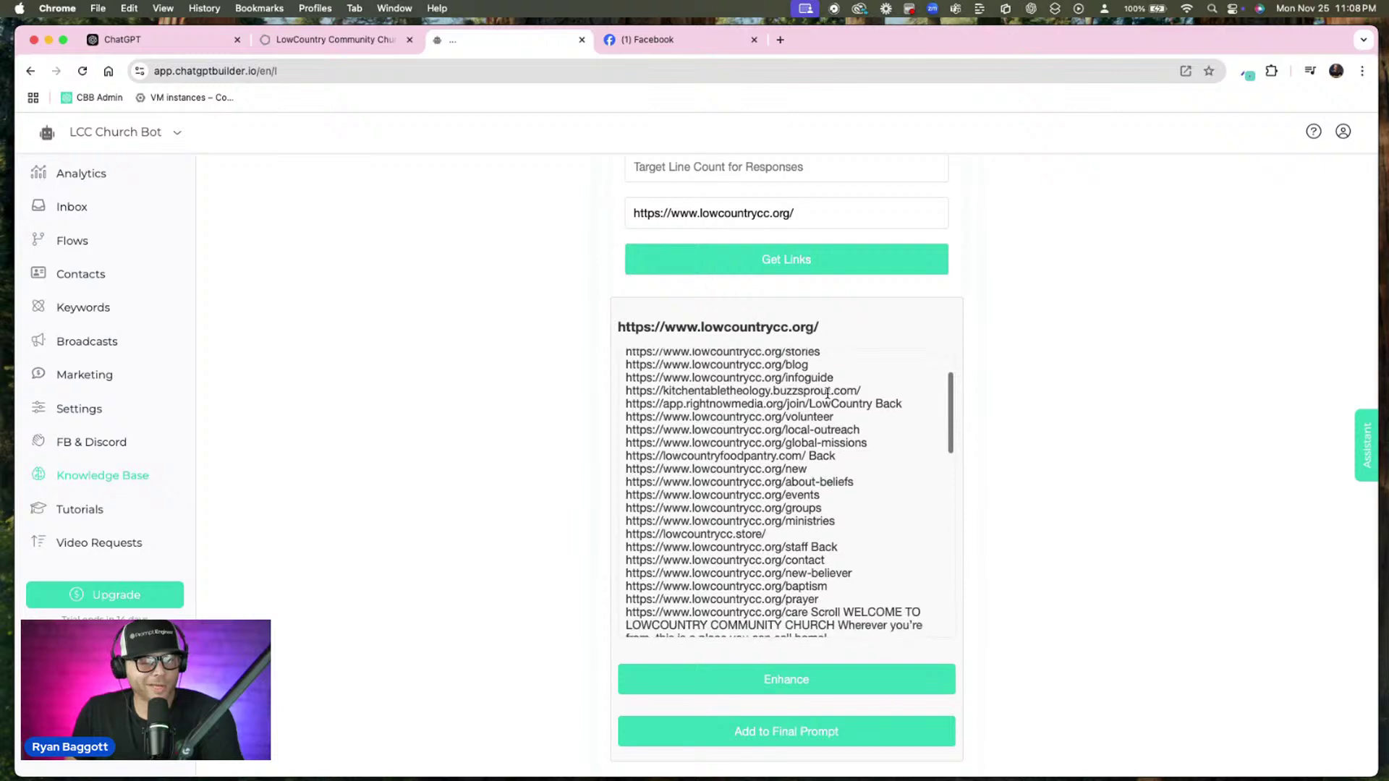
{"action": "scroll", "coordinate": [888, 472], "scroll_direction": "down", "scroll_amount": 10}
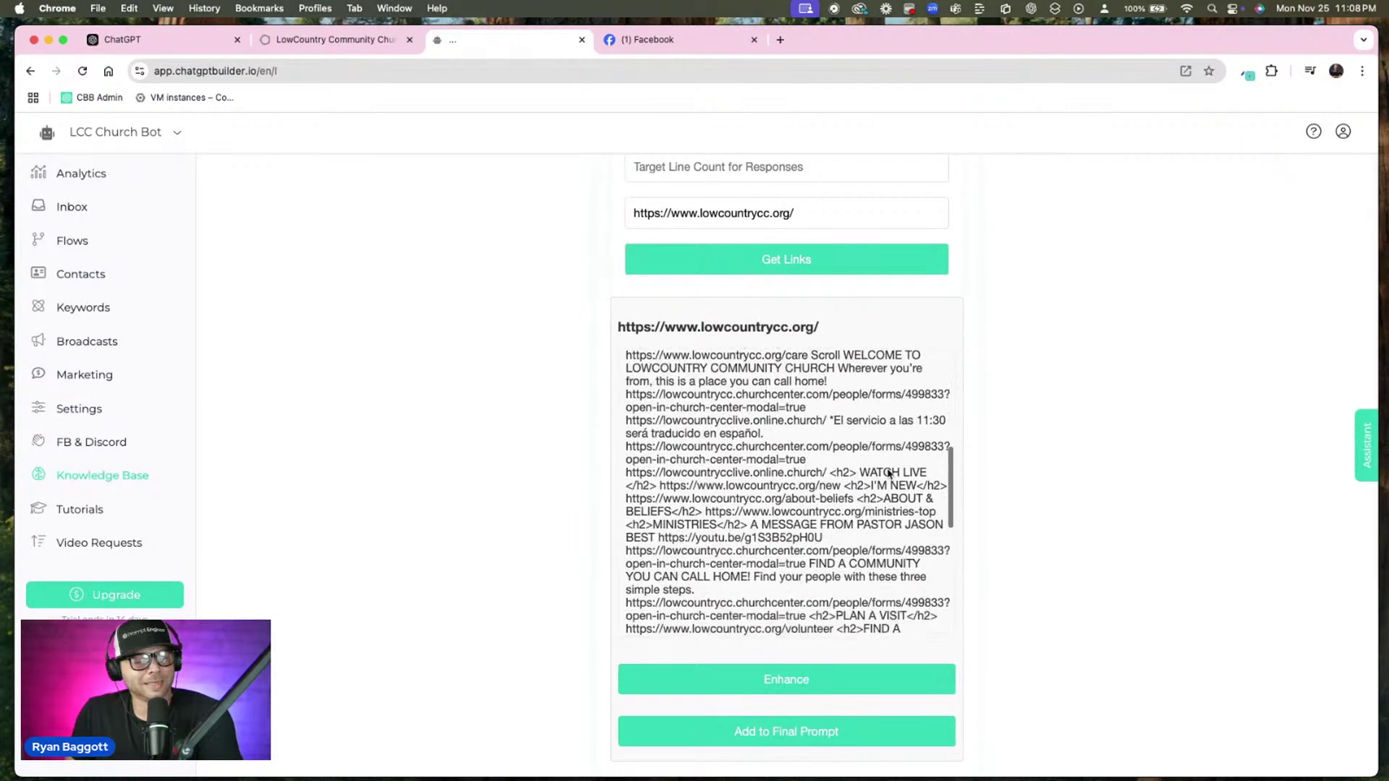
Check the chatbot configuration fields and the rest of the text extracted from the church's homepage
{"action": "scroll", "coordinate": [921, 428], "scroll_direction": "up", "scroll_amount": 10}
{"action": "scroll", "coordinate": [979, 301], "scroll_direction": "up", "scroll_amount": 3}
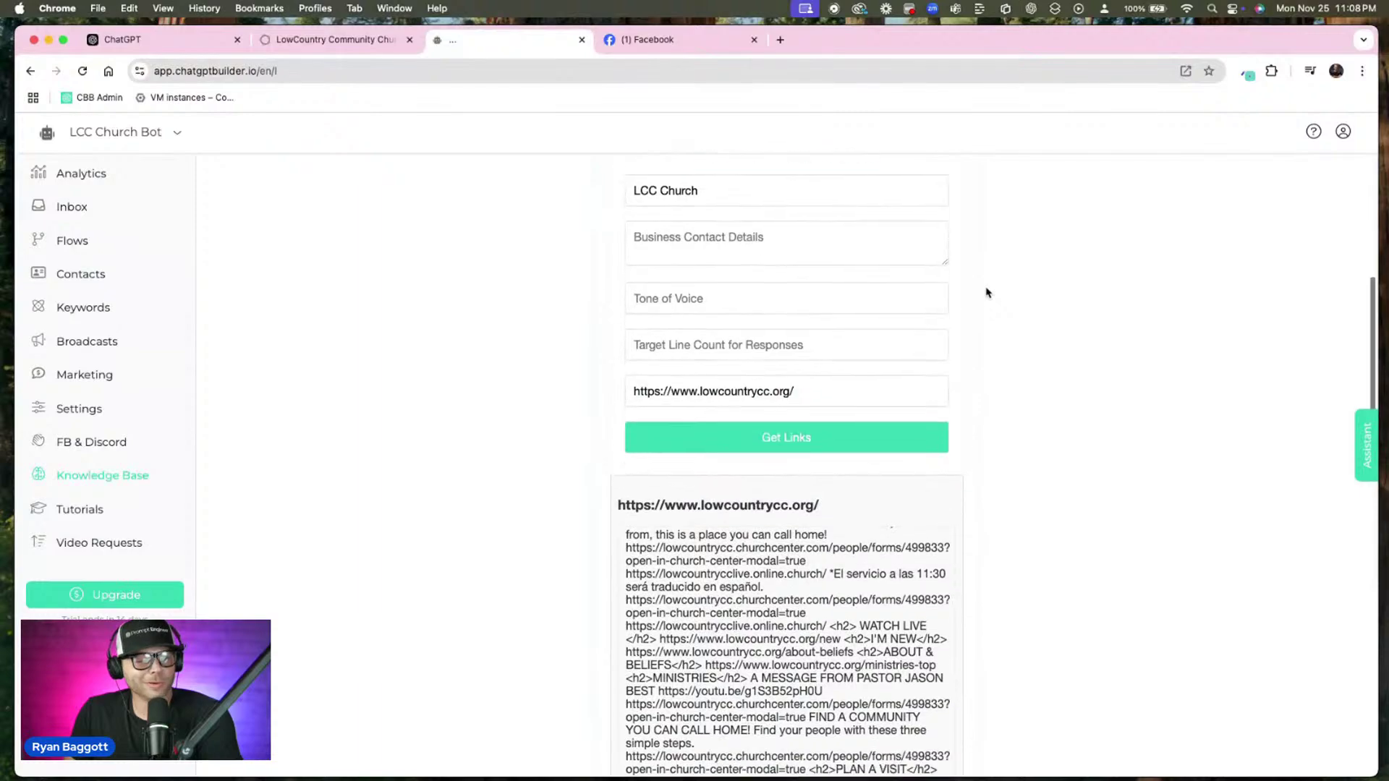
{"action": "scroll", "coordinate": [986, 292], "scroll_direction": "down", "scroll_amount": 10}
{"action": "scroll", "coordinate": [995, 310], "scroll_direction": "down", "scroll_amount": 5}
{"action": "scroll", "coordinate": [995, 310], "scroll_direction": "up", "scroll_amount": 10}
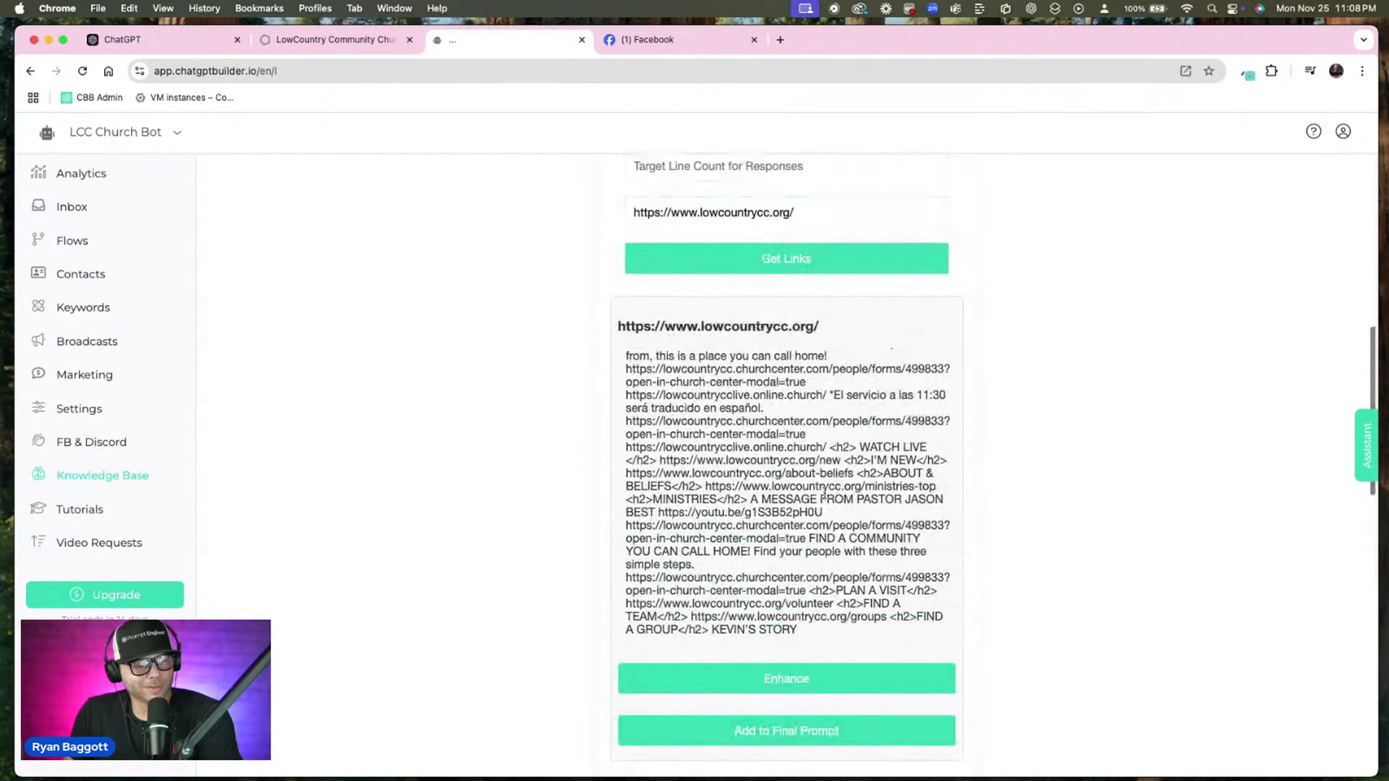
{"action": "scroll", "coordinate": [921, 421], "scroll_direction": "up", "scroll_amount": 5}
{"action": "scroll", "coordinate": [945, 343], "scroll_direction": "up", "scroll_amount": 4}
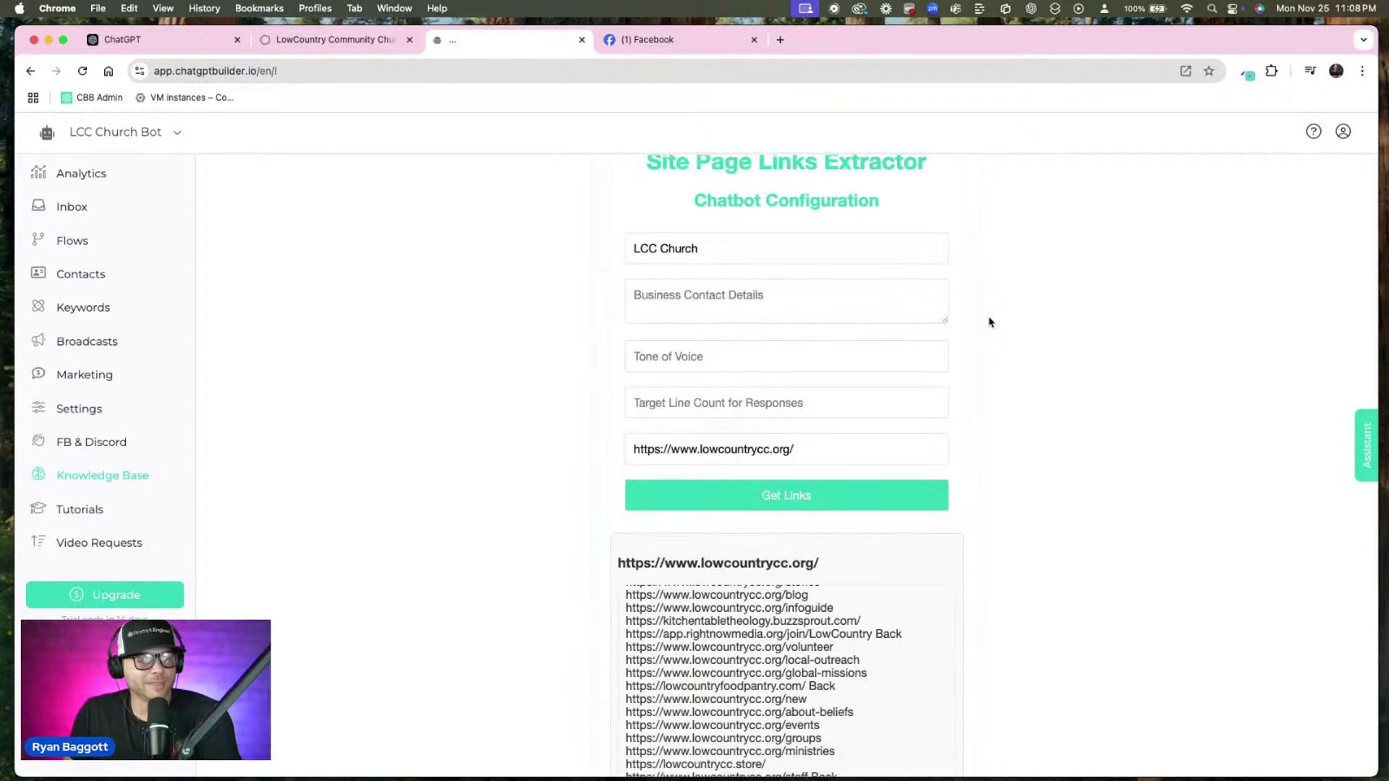
{"action": "scroll", "coordinate": [917, 415], "scroll_direction": "up", "scroll_amount": 2}
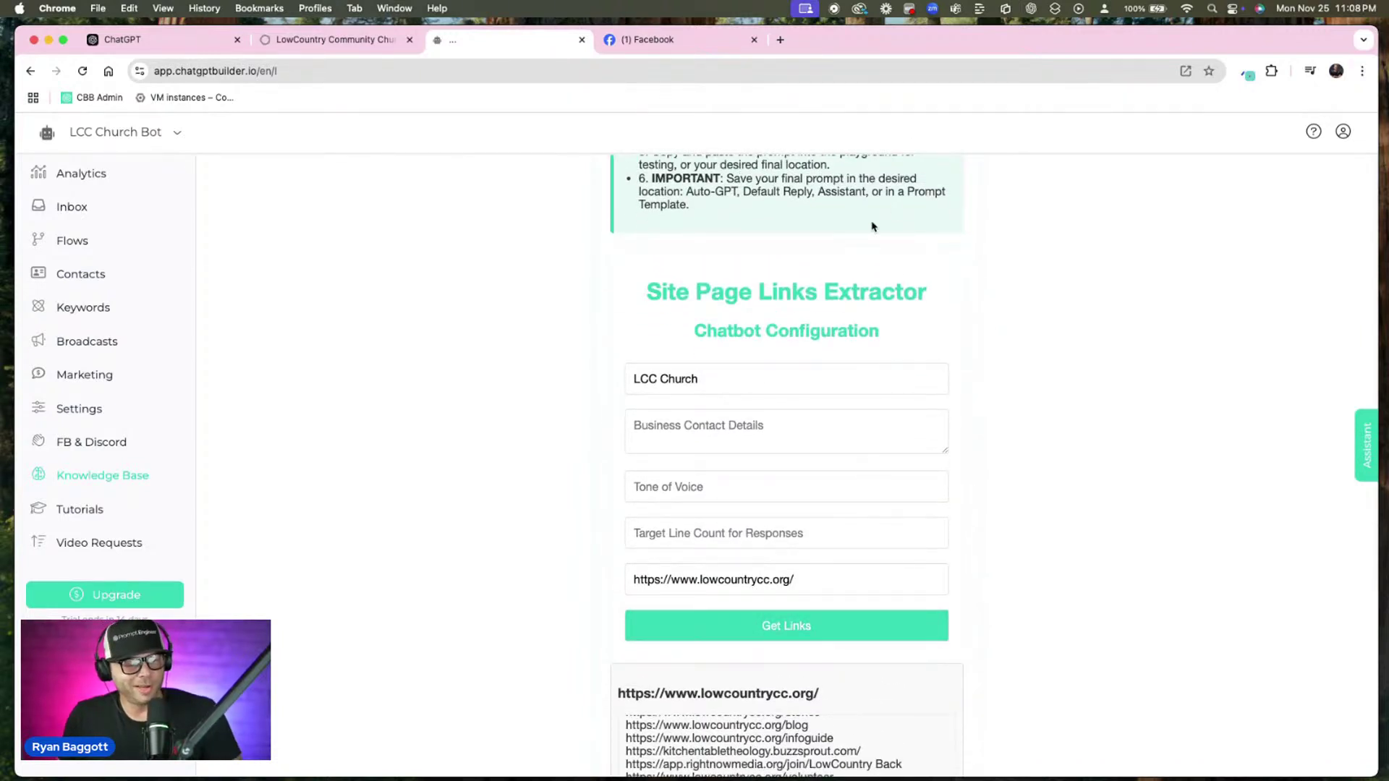
{"action": "scroll", "coordinate": [927, 194], "scroll_direction": "down", "scroll_amount": 1}
{"action": "scroll", "coordinate": [896, 688], "scroll_direction": "down", "scroll_amount": 10}
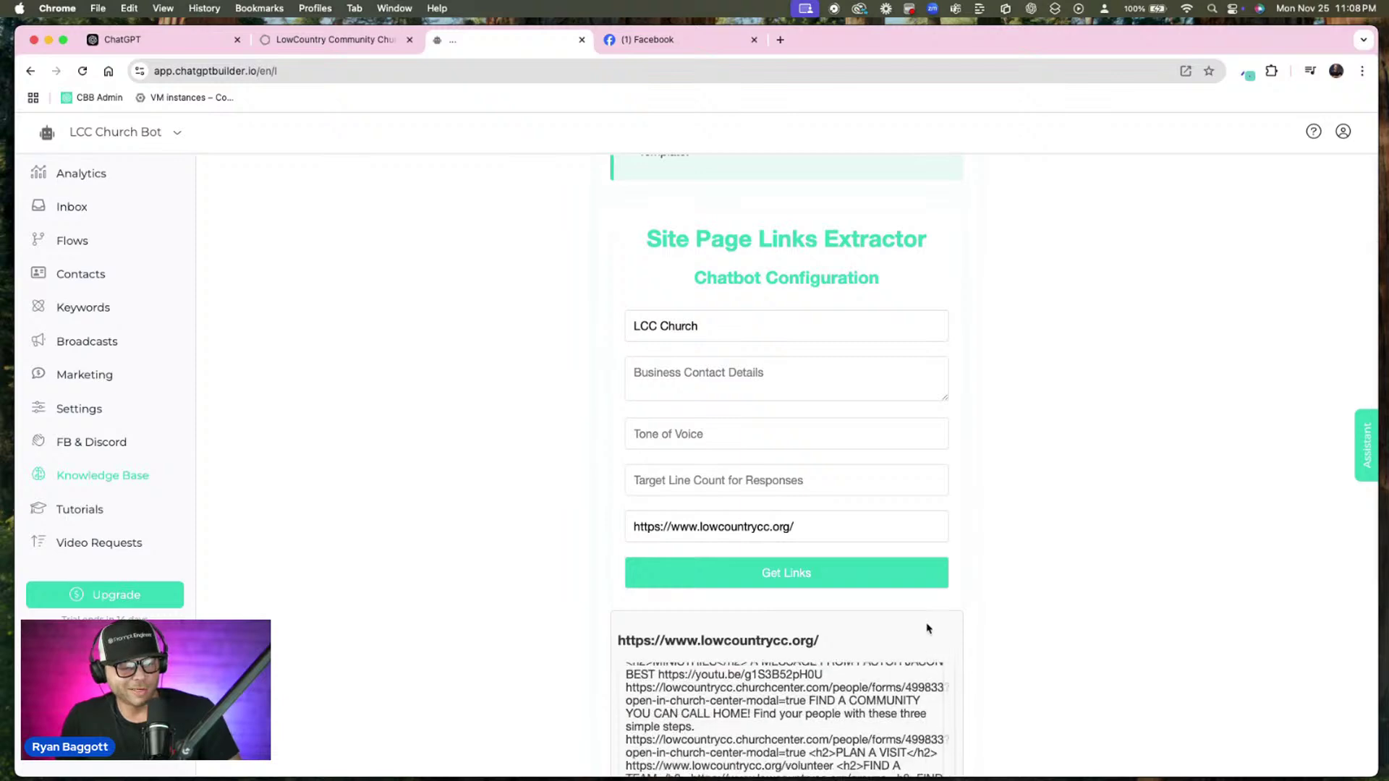
{"action": "scroll", "coordinate": [928, 627], "scroll_direction": "down", "scroll_amount": 3}
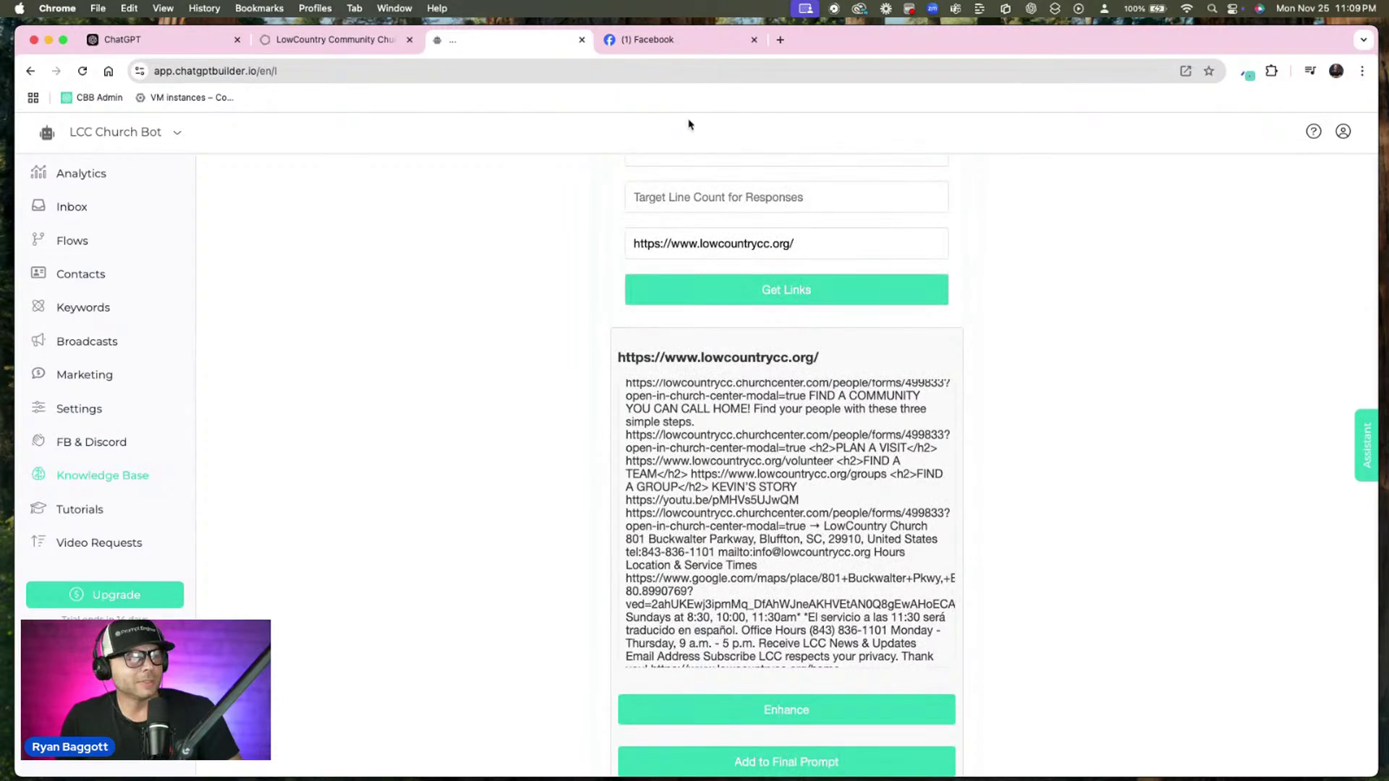
{"action": "left_click", "coordinate": [645, 62]}
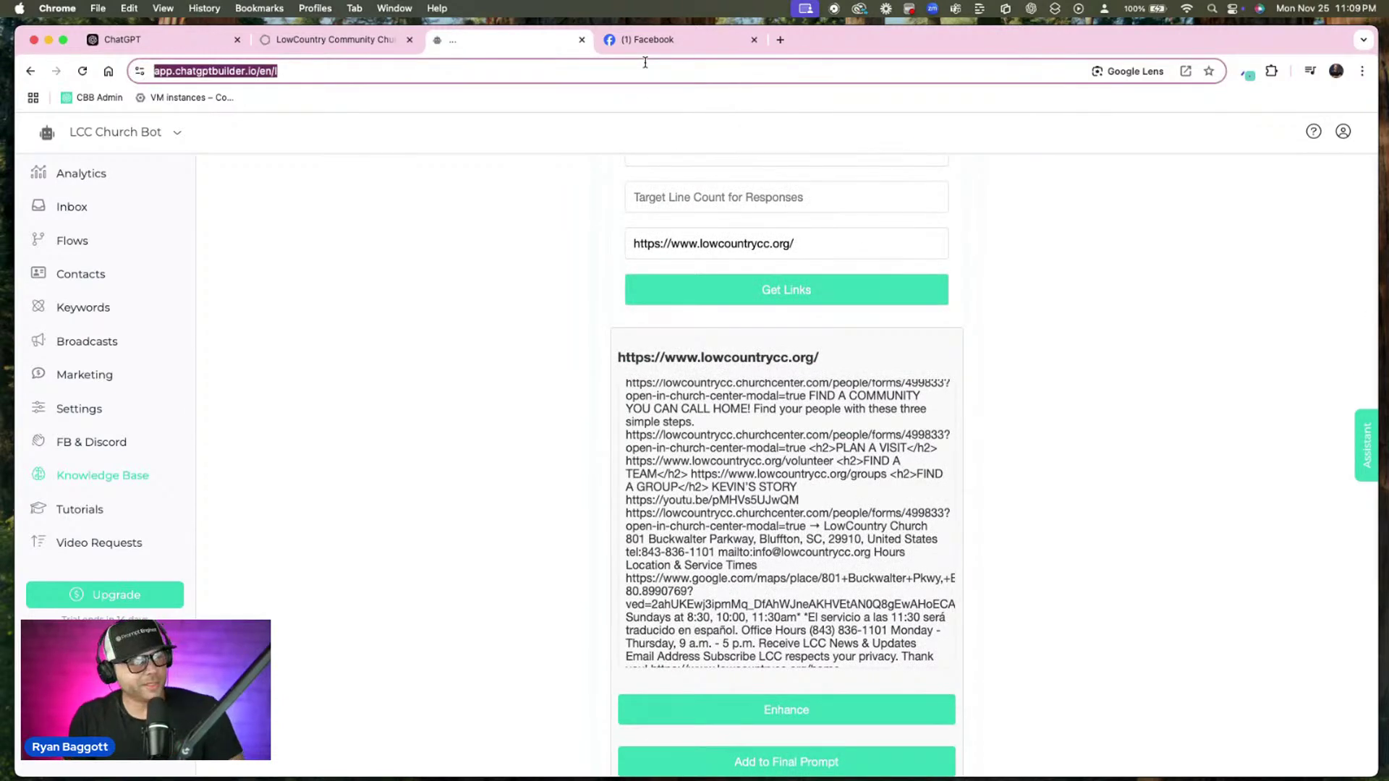
{"action": "key", "text": "Return"}
{"action": "scroll", "coordinate": [983, 448], "scroll_direction": "down", "scroll_amount": 6}
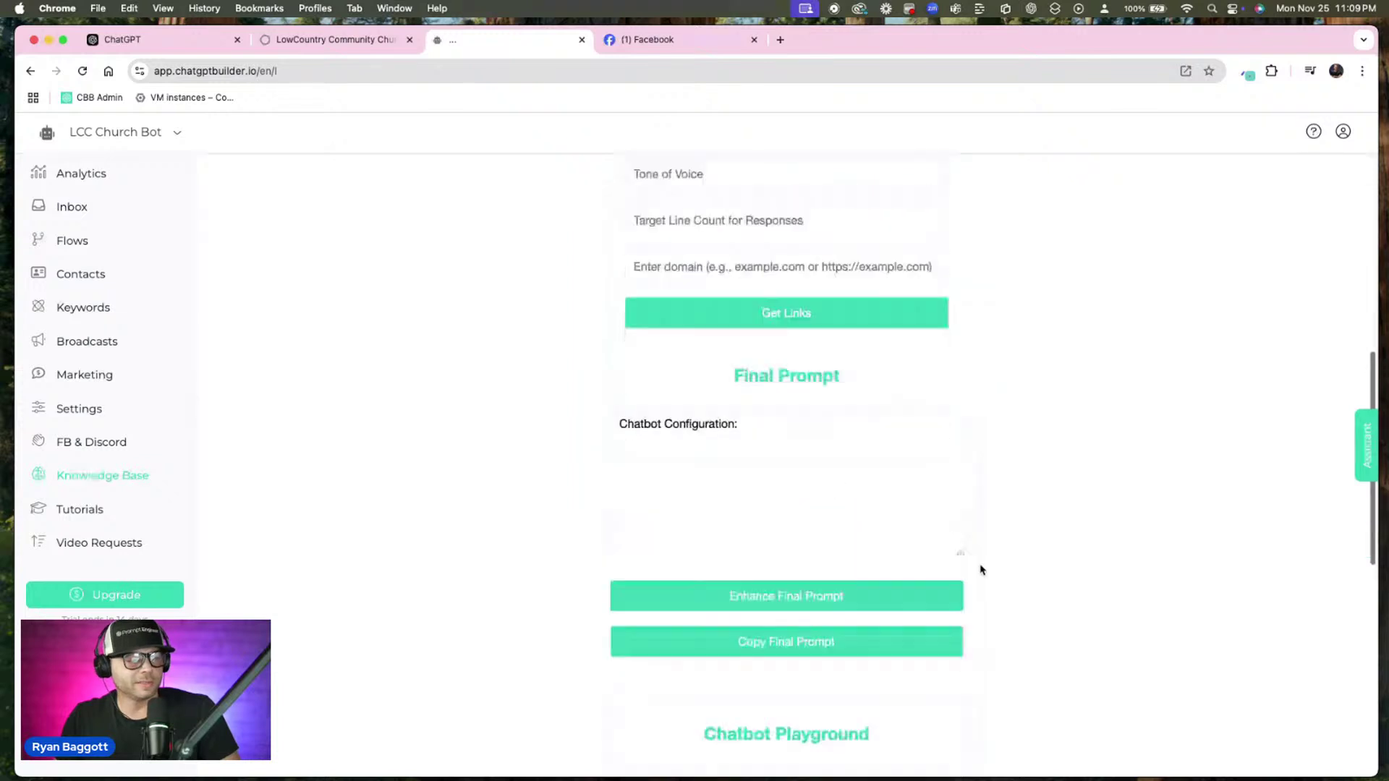
{"action": "scroll", "coordinate": [856, 378], "scroll_direction": "up", "scroll_amount": 1}
{"action": "left_click", "coordinate": [857, 377]}
{"action": "type", "text": "https://www.lowcountrycc.org/"}
{"action": "key", "text": "BackSpace"}
{"action": "left_click", "coordinate": [992, 383]}
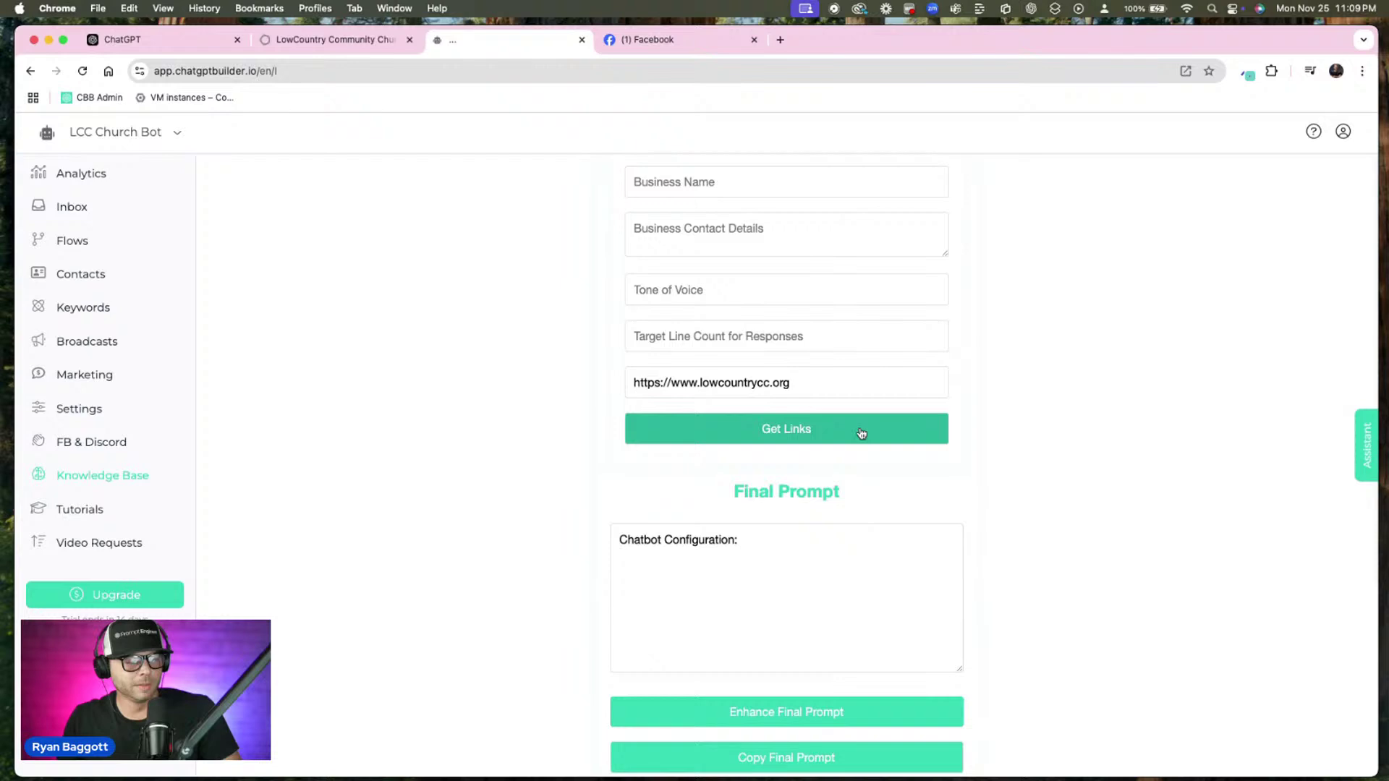
{"action": "left_click", "coordinate": [810, 429]}
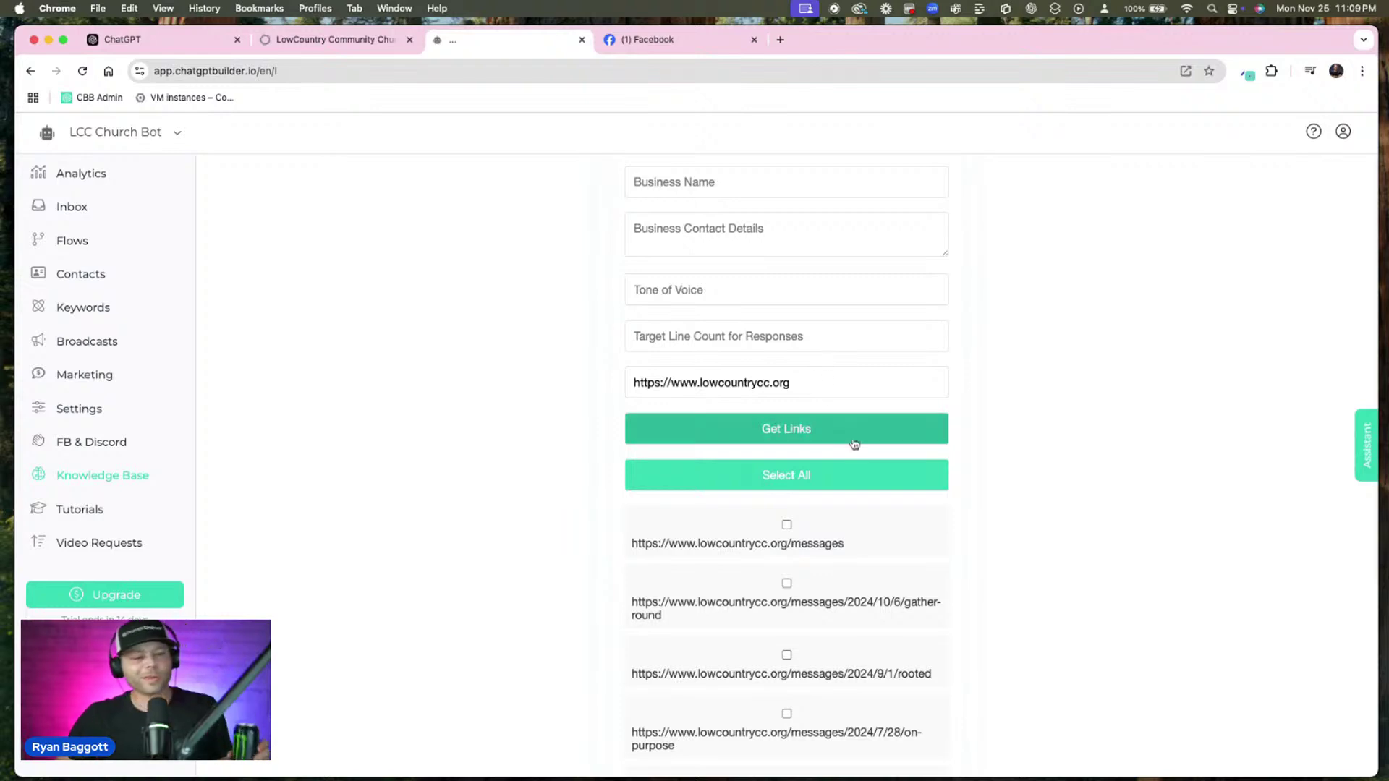
Look through the retrieved list of church website pages for those useful to the knowledge base
{"action": "scroll", "coordinate": [877, 527], "scroll_direction": "down", "scroll_amount": 5}
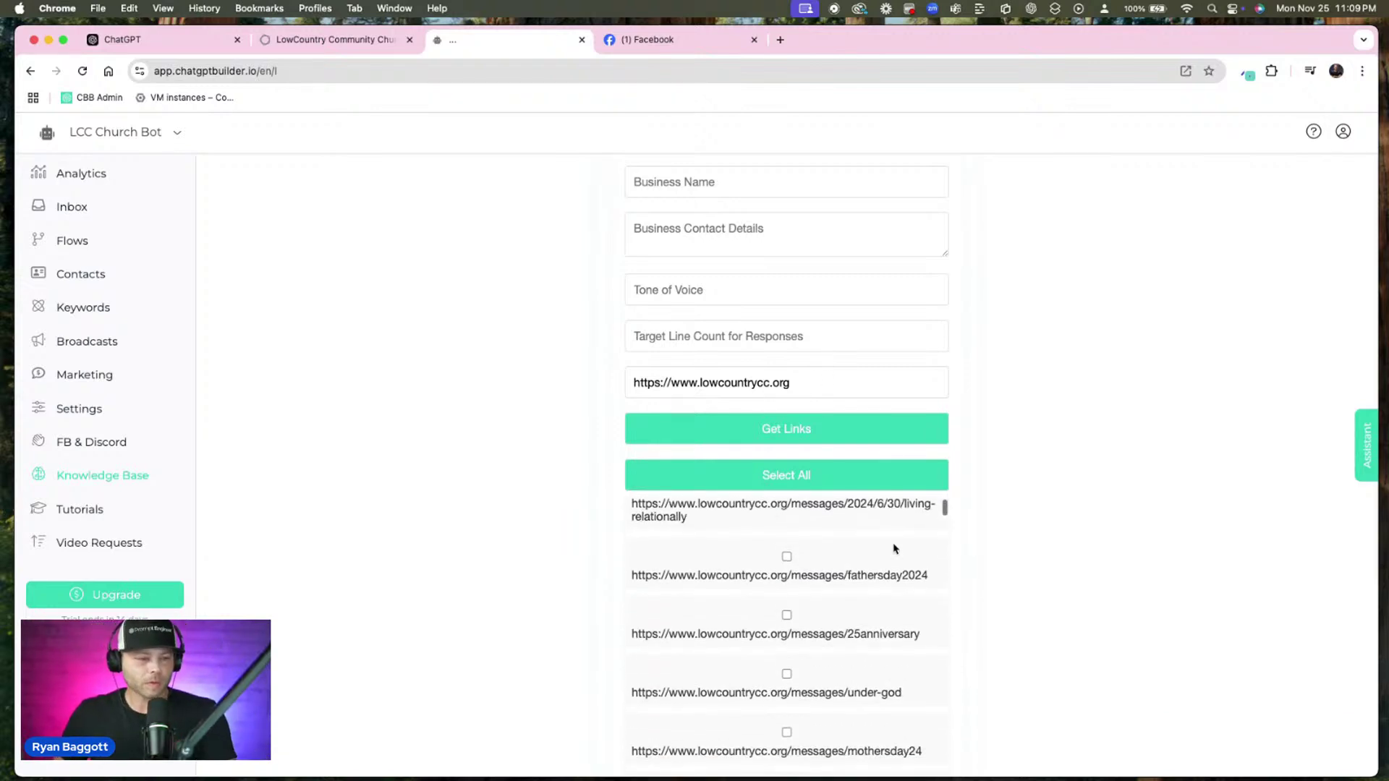
{"action": "scroll", "coordinate": [894, 548], "scroll_direction": "down", "scroll_amount": 2}
{"action": "scroll", "coordinate": [896, 545], "scroll_direction": "down", "scroll_amount": 4}
{"action": "scroll", "coordinate": [896, 547], "scroll_direction": "down", "scroll_amount": 8}
{"action": "scroll", "coordinate": [917, 548], "scroll_direction": "down", "scroll_amount": 8}
{"action": "left_click_drag", "start_coordinate": [943, 514], "coordinate": [943, 752]}
{"action": "scroll", "coordinate": [963, 657], "scroll_direction": "down", "scroll_amount": 3}
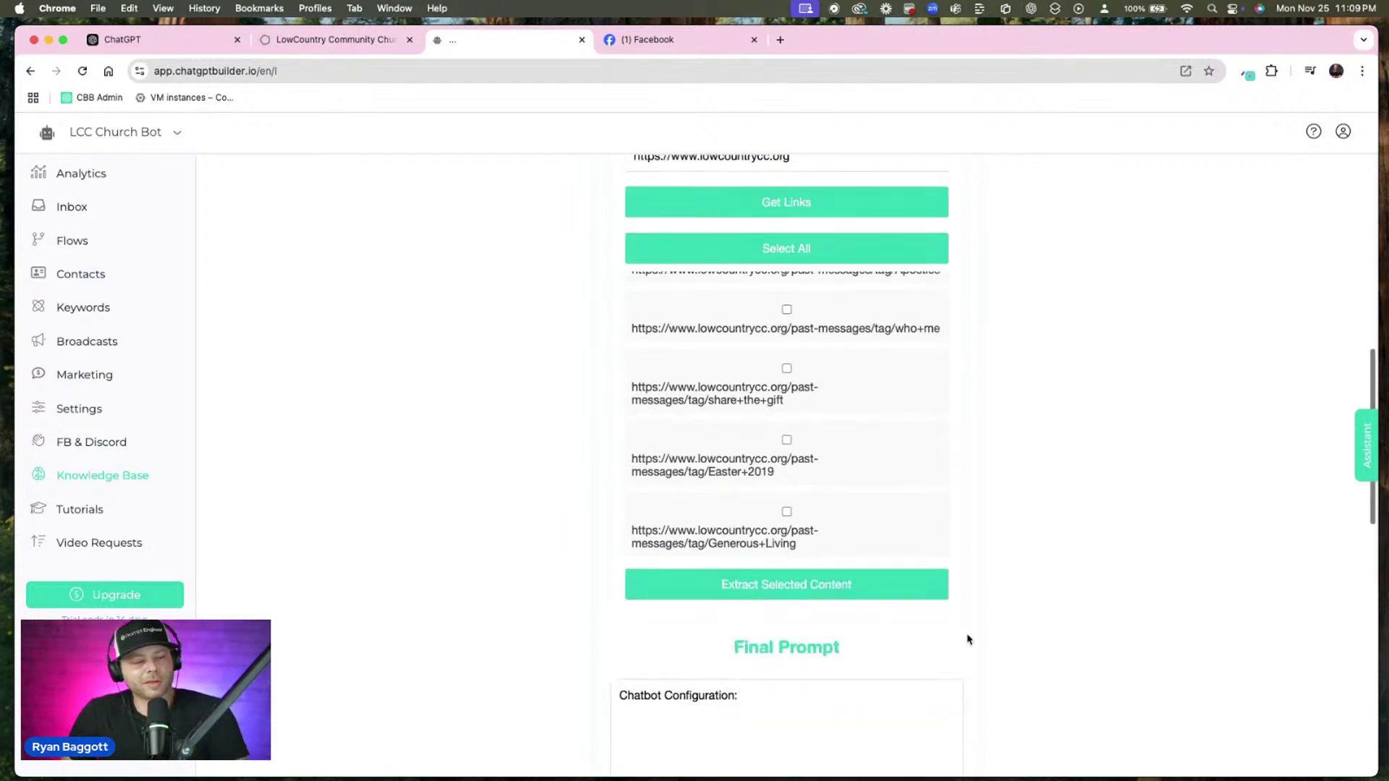
{"action": "scroll", "coordinate": [921, 484], "scroll_direction": "down", "scroll_amount": 5}
{"action": "scroll", "coordinate": [884, 490], "scroll_direction": "down", "scroll_amount": 5}
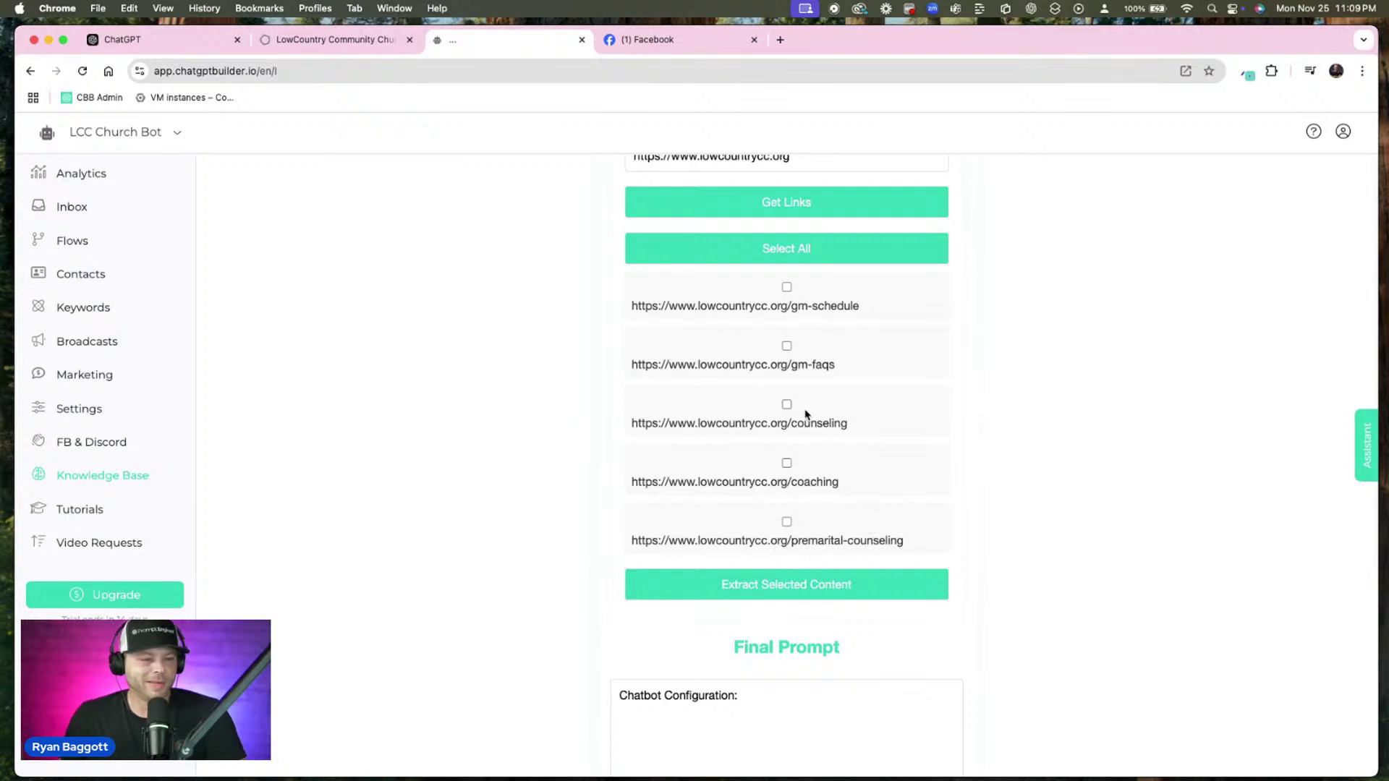
Select the gm-faqs, gm-schedule and wc-faqs pages in the list of links
{"action": "scroll", "coordinate": [796, 355], "scroll_direction": "up", "scroll_amount": 1}
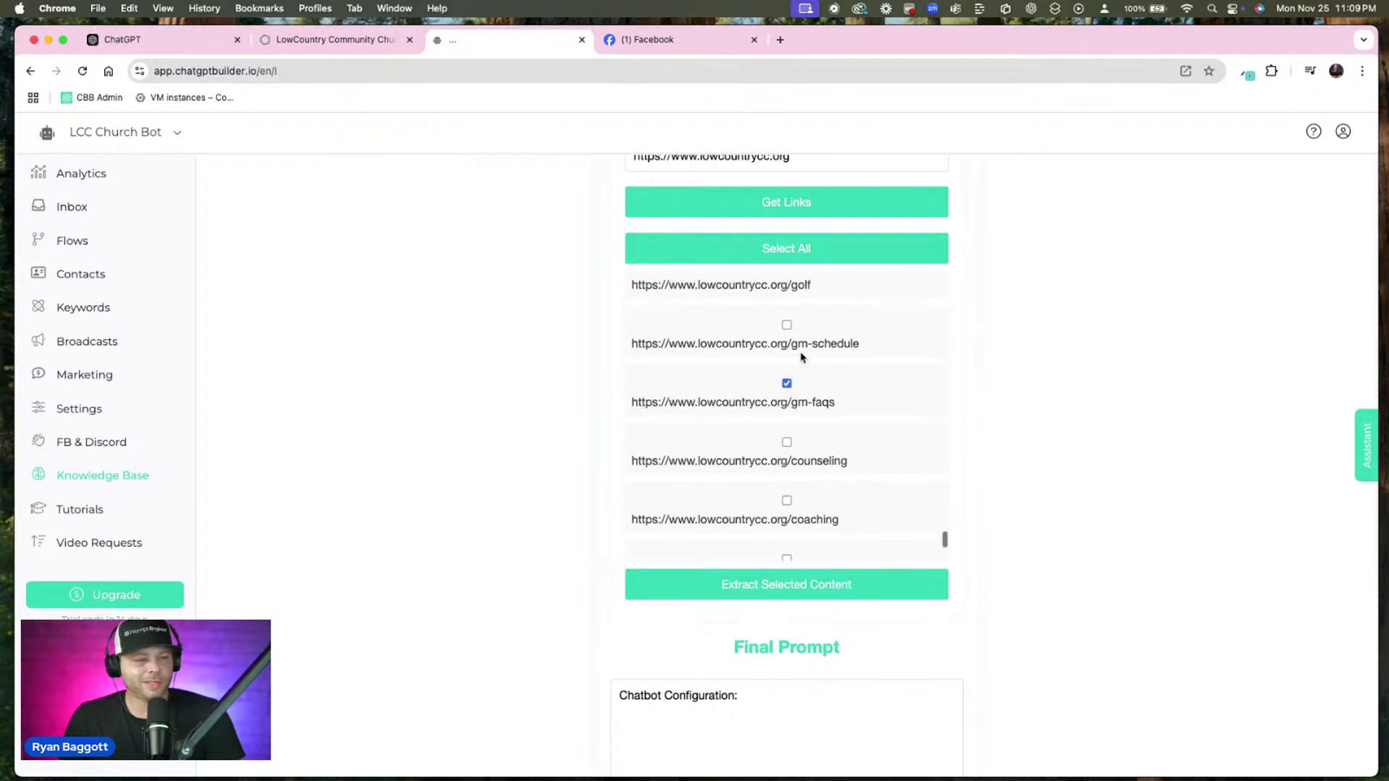
{"action": "left_click", "coordinate": [787, 325]}
{"action": "scroll", "coordinate": [786, 330], "scroll_direction": "up", "scroll_amount": 3}
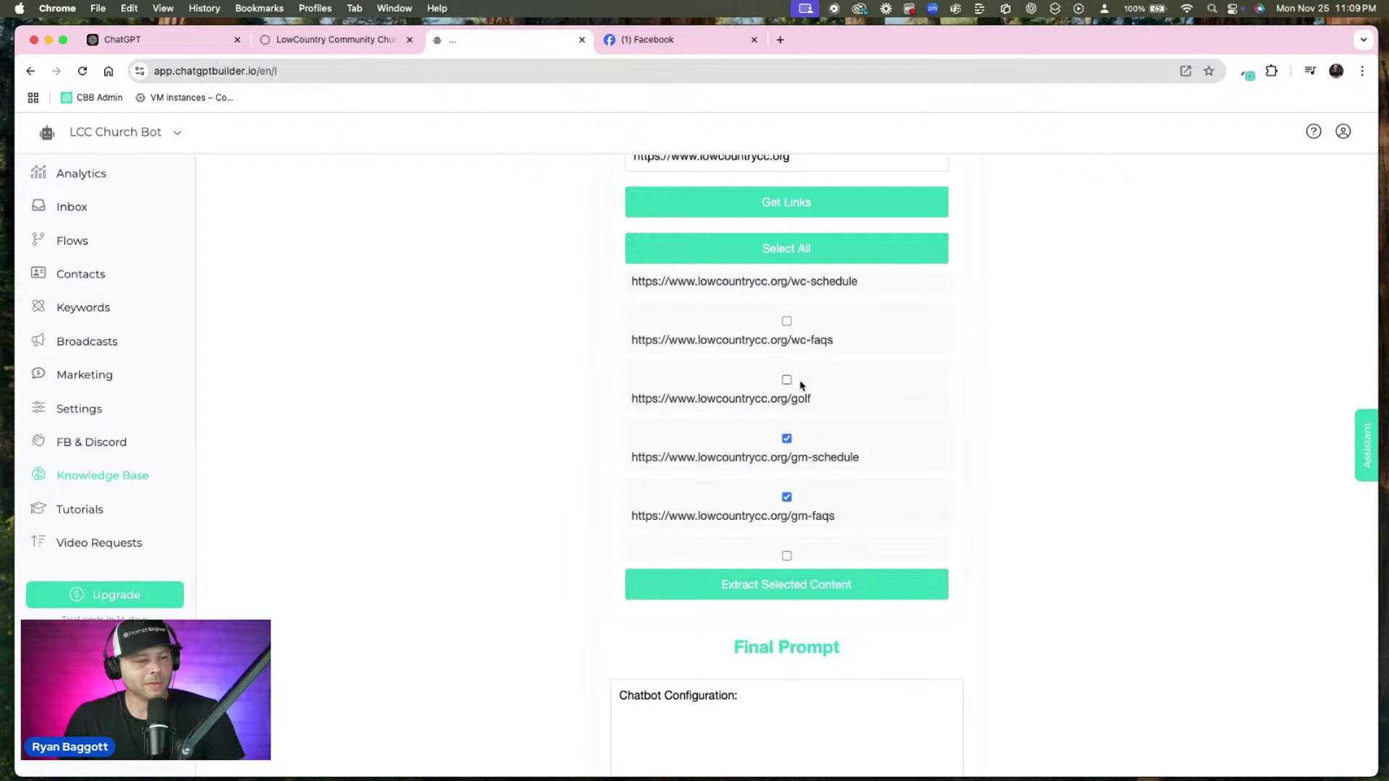
{"action": "scroll", "coordinate": [787, 355], "scroll_direction": "up", "scroll_amount": 1}
{"action": "left_click", "coordinate": [786, 376]}
Add the faqs, christmas and starthere pages to the selection
{"action": "scroll", "coordinate": [790, 377], "scroll_direction": "up", "scroll_amount": 3}
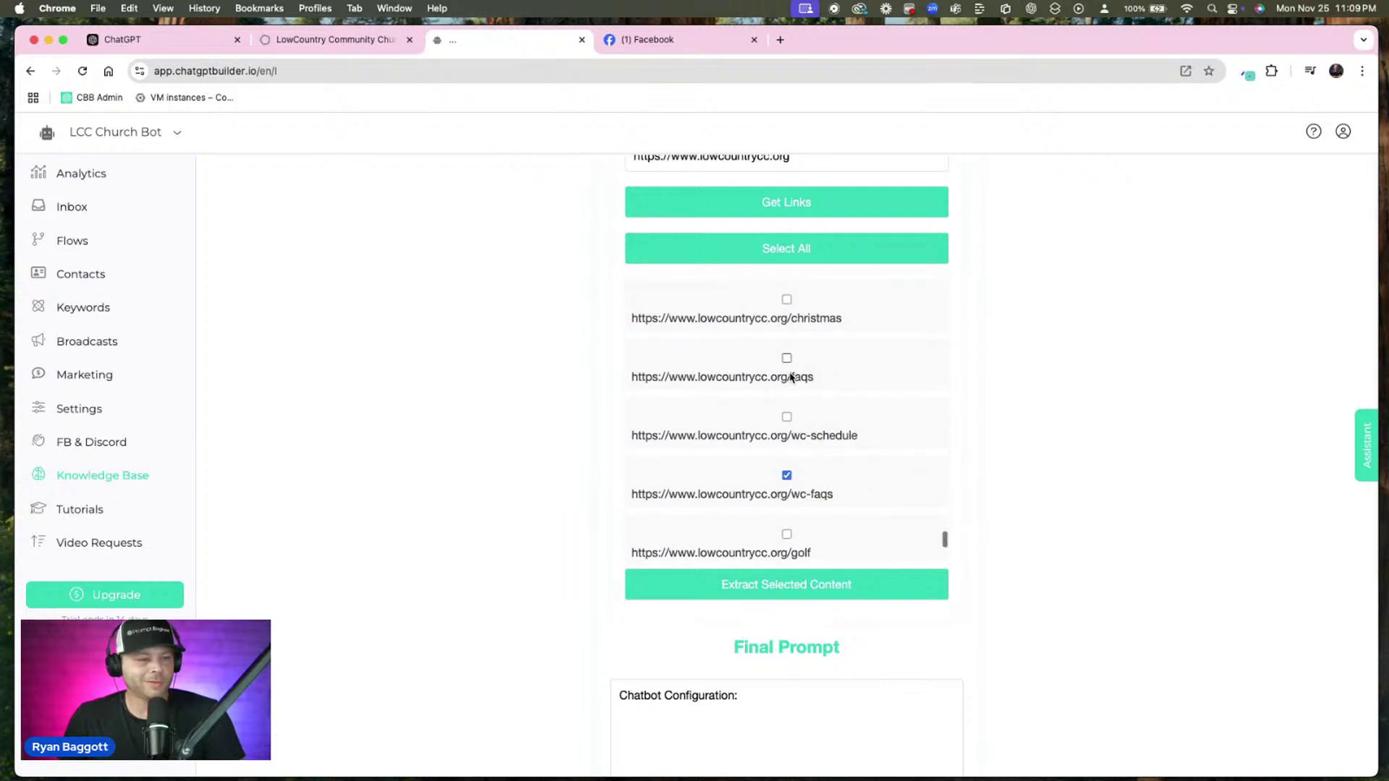
{"action": "scroll", "coordinate": [792, 357], "scroll_direction": "up", "scroll_amount": 2}
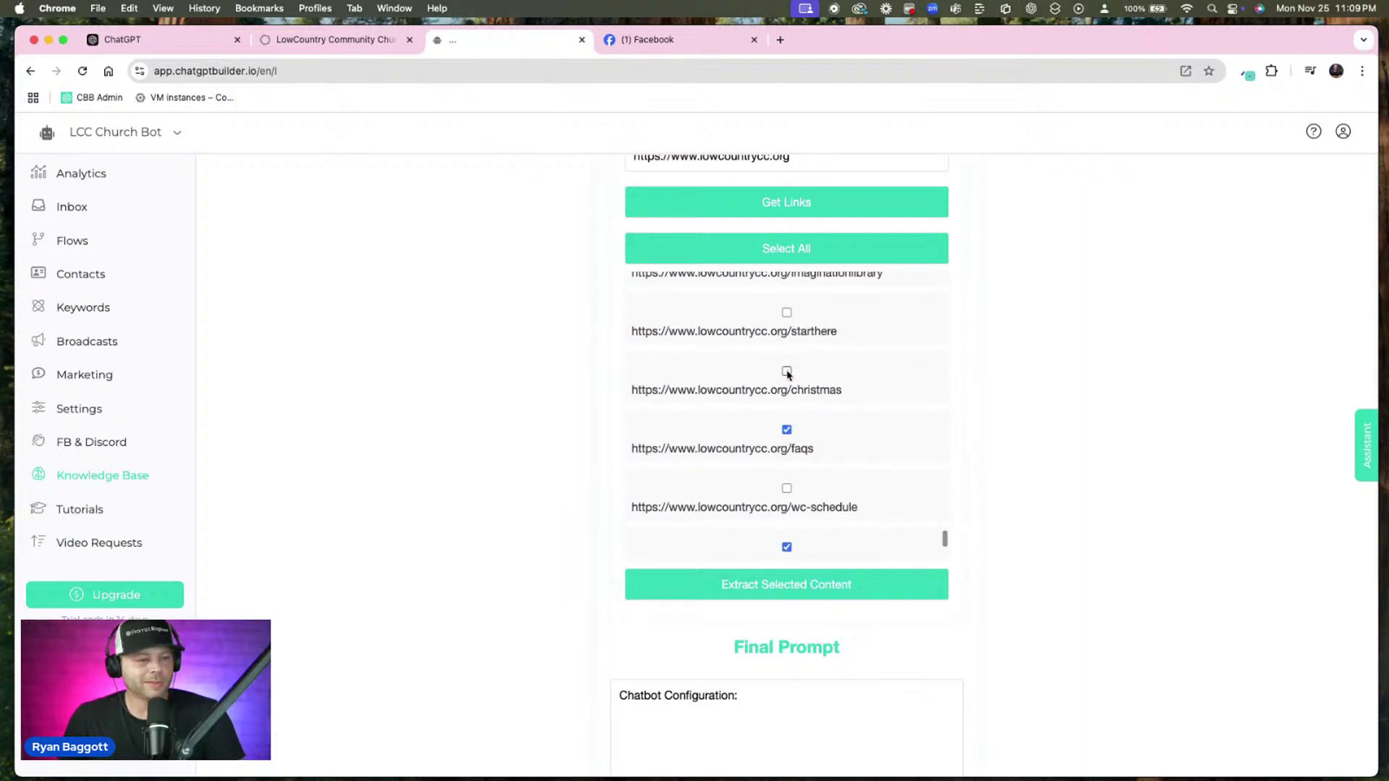
{"action": "scroll", "coordinate": [789, 369], "scroll_direction": "up", "scroll_amount": 2}
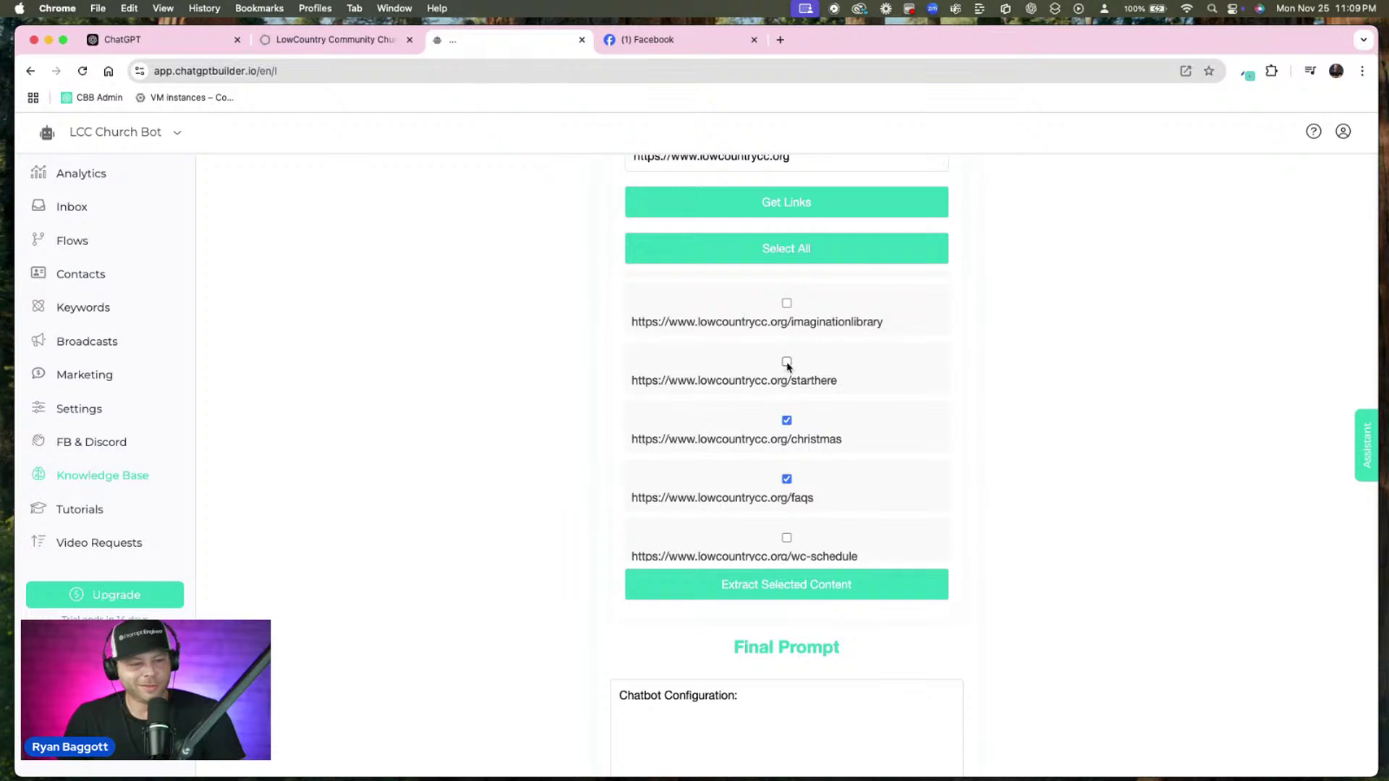
{"action": "scroll", "coordinate": [788, 364], "scroll_direction": "up", "scroll_amount": 4}
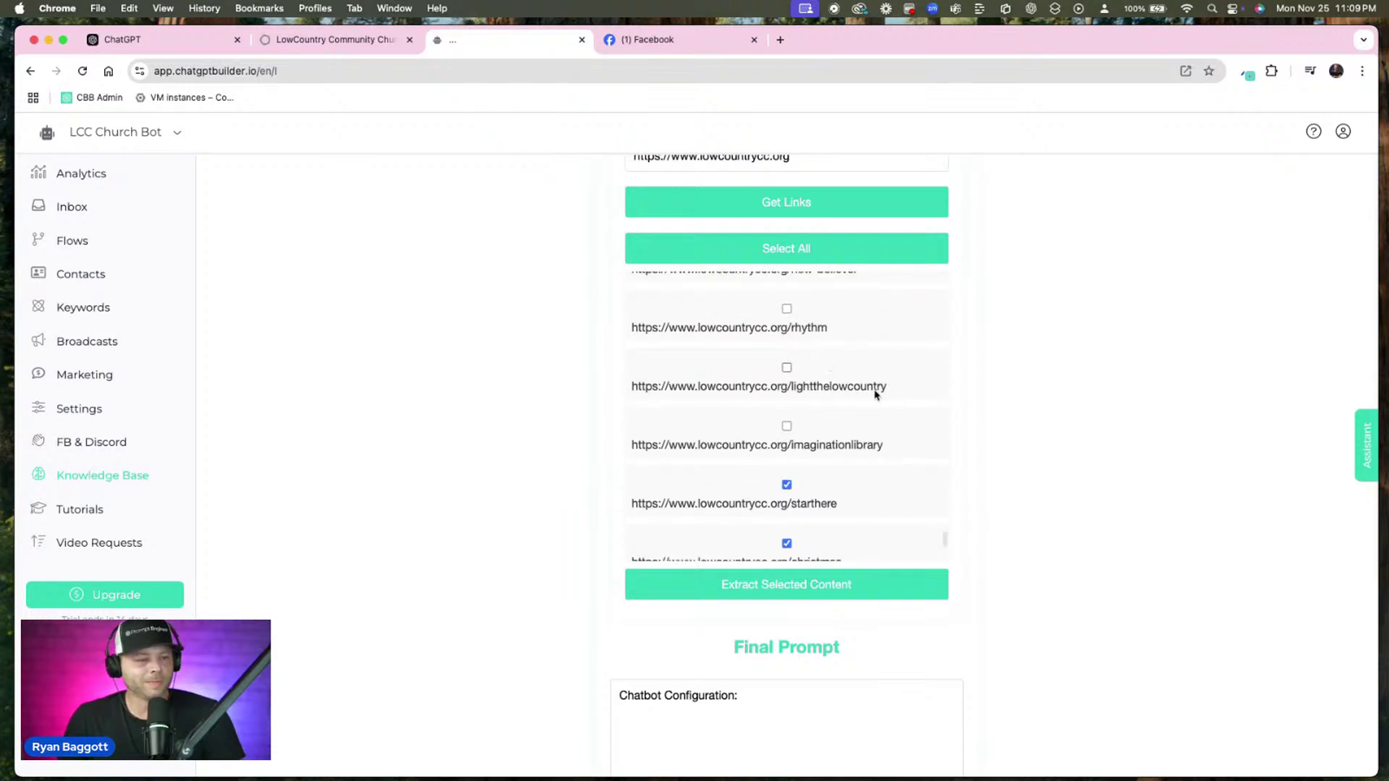
Add the staff, kids-faqs and contact pages to the selection
{"action": "scroll", "coordinate": [783, 389], "scroll_direction": "up", "scroll_amount": 1}
{"action": "scroll", "coordinate": [785, 388], "scroll_direction": "up", "scroll_amount": 6}
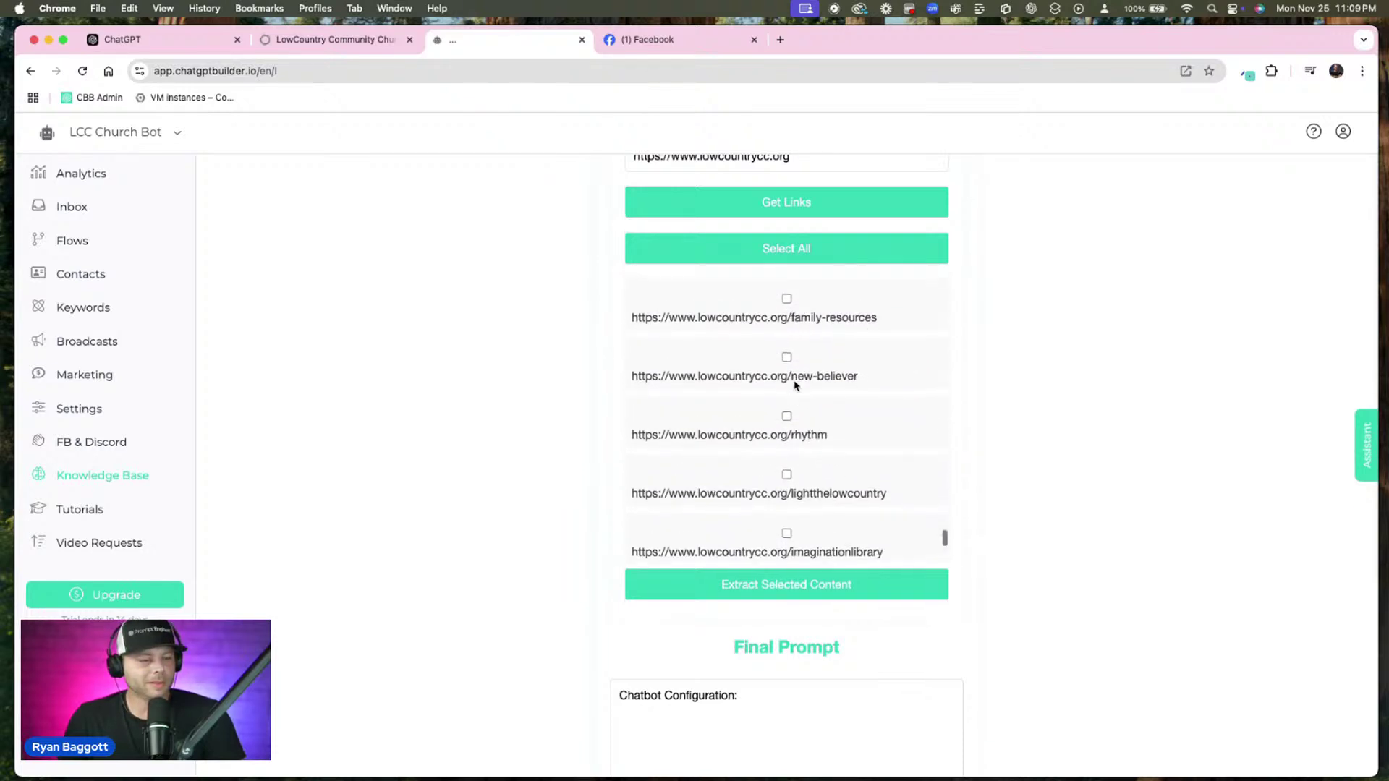
{"action": "scroll", "coordinate": [792, 389], "scroll_direction": "up", "scroll_amount": 1}
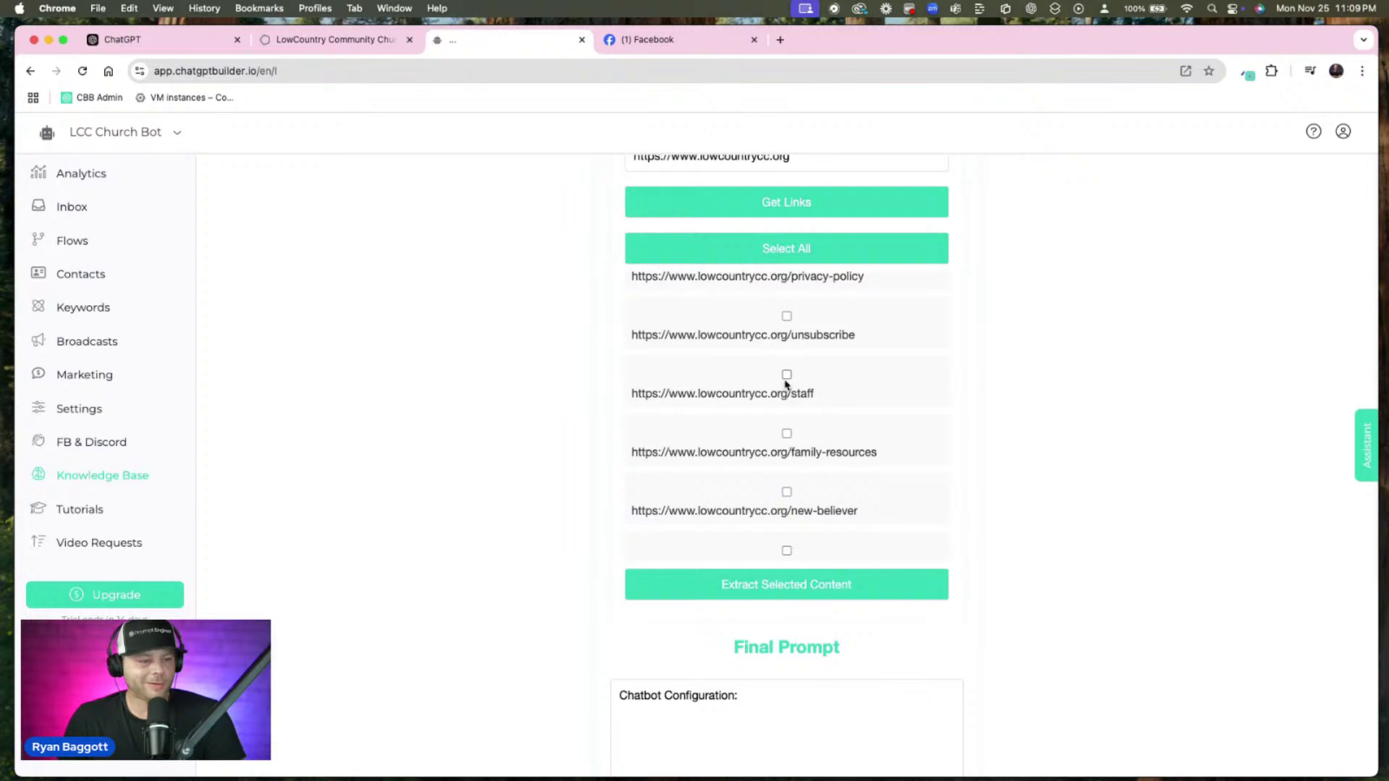
{"action": "scroll", "coordinate": [790, 378], "scroll_direction": "up", "scroll_amount": 4}
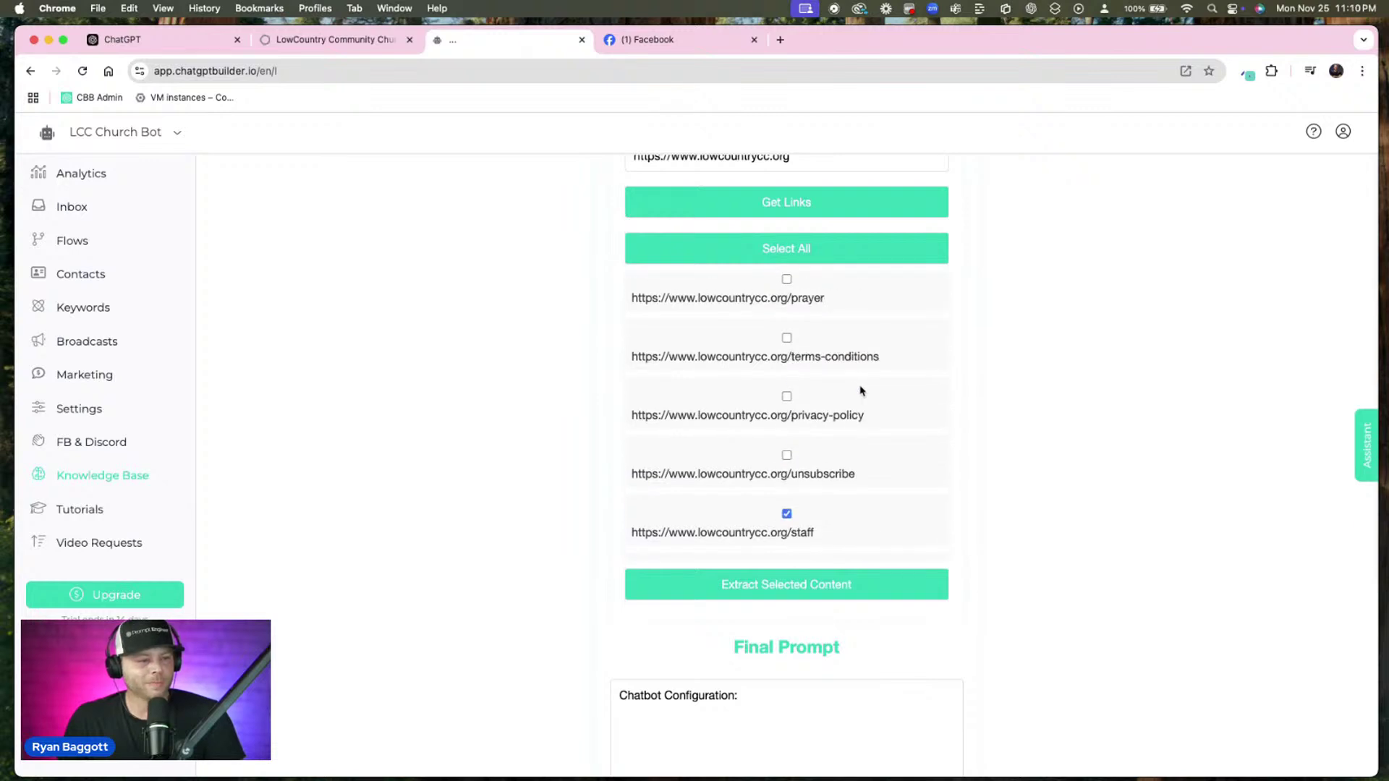
{"action": "scroll", "coordinate": [790, 334], "scroll_direction": "up", "scroll_amount": 2}
{"action": "left_click", "coordinate": [788, 329]}
{"action": "scroll", "coordinate": [788, 327], "scroll_direction": "up", "scroll_amount": 1}
{"action": "scroll", "coordinate": [790, 323], "scroll_direction": "up", "scroll_amount": 4}
{"action": "left_click", "coordinate": [787, 323]}
Check the remaining links without selecting more and extract the content of the selected pages
{"action": "scroll", "coordinate": [807, 329], "scroll_direction": "up", "scroll_amount": 5}
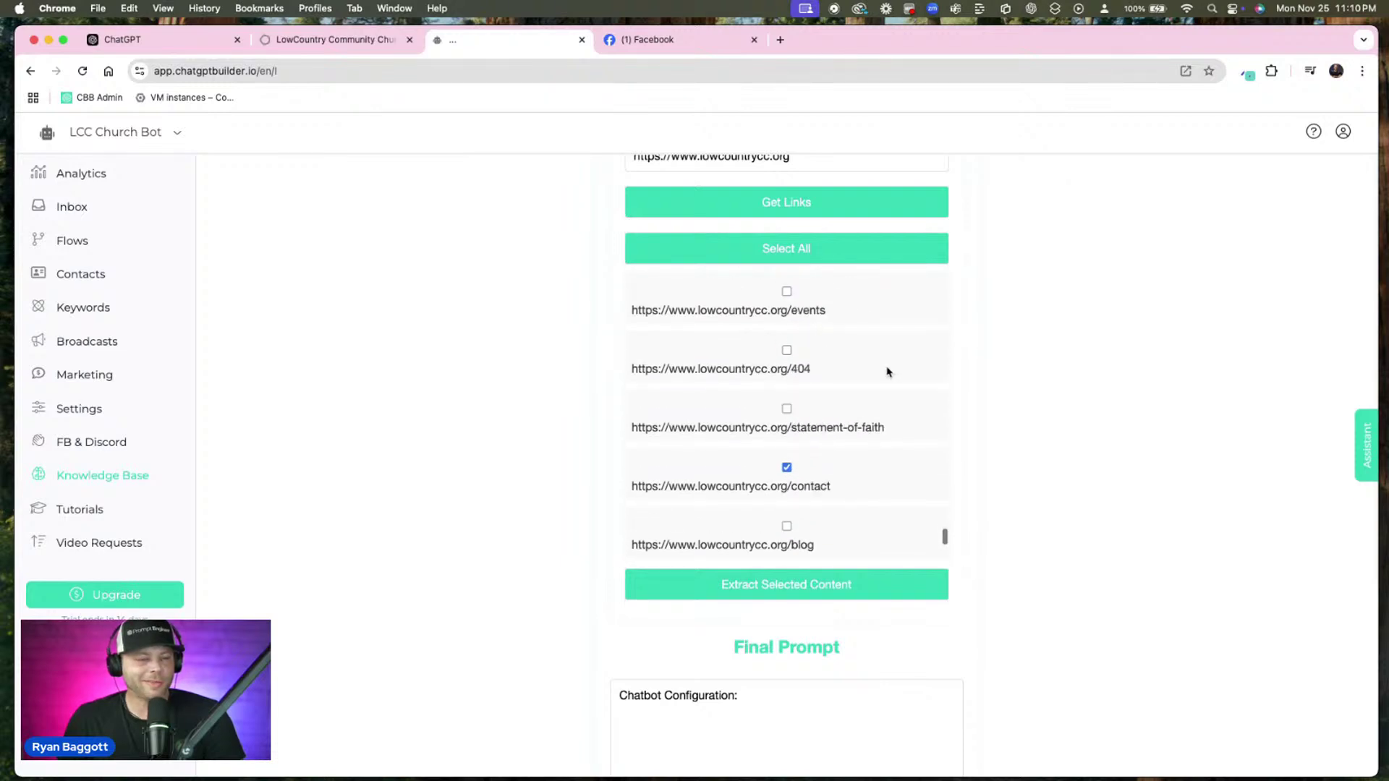
{"action": "scroll", "coordinate": [856, 378], "scroll_direction": "up", "scroll_amount": 4}
{"action": "scroll", "coordinate": [856, 378], "scroll_direction": "up", "scroll_amount": 3}
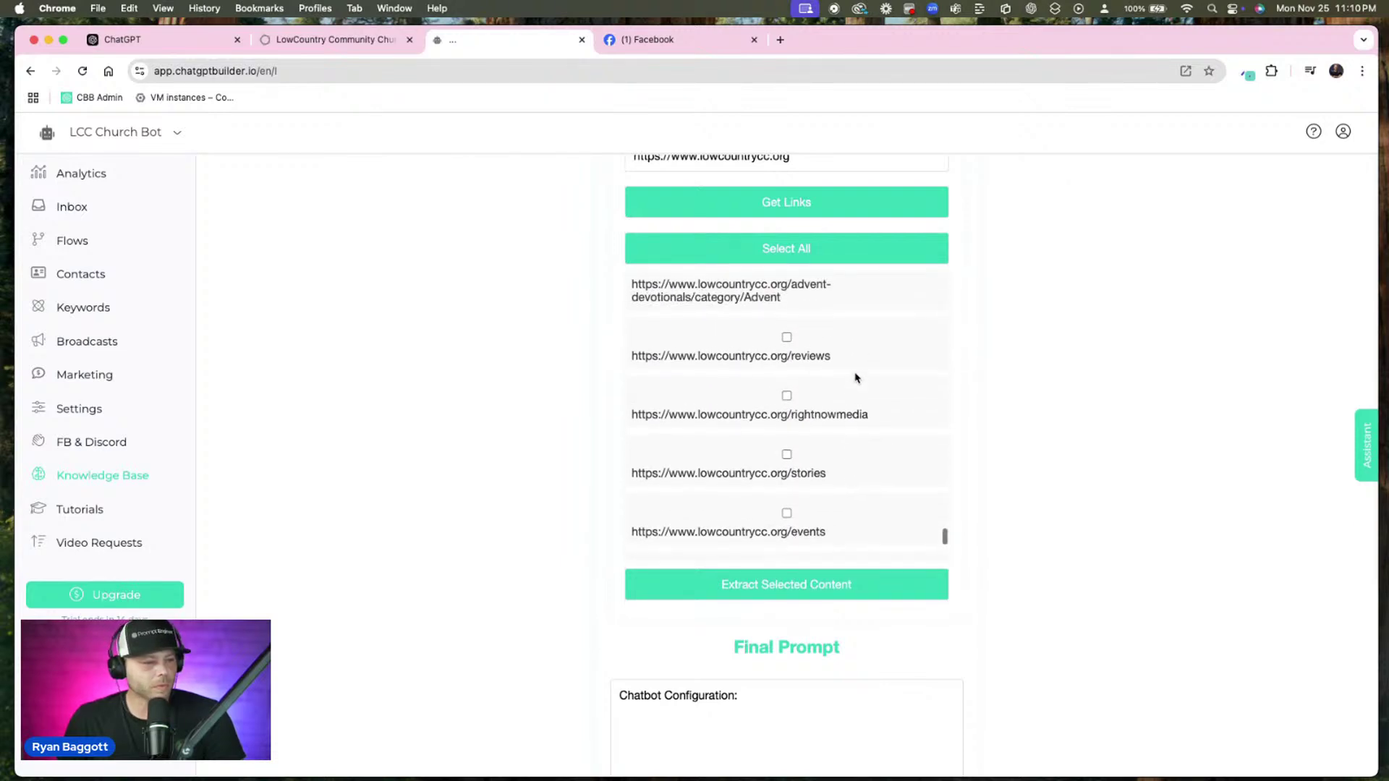
{"action": "scroll", "coordinate": [856, 373], "scroll_direction": "up", "scroll_amount": 4}
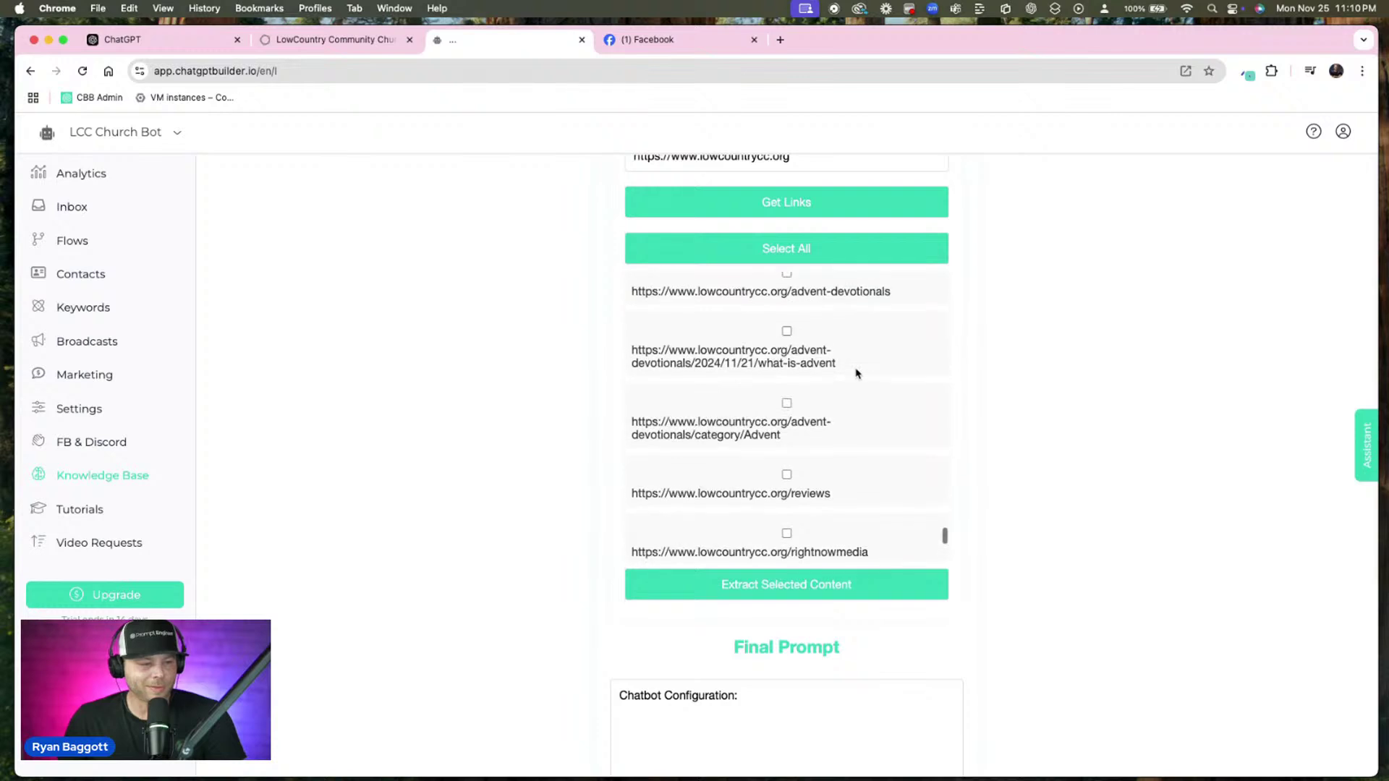
{"action": "scroll", "coordinate": [856, 374], "scroll_direction": "up", "scroll_amount": 2}
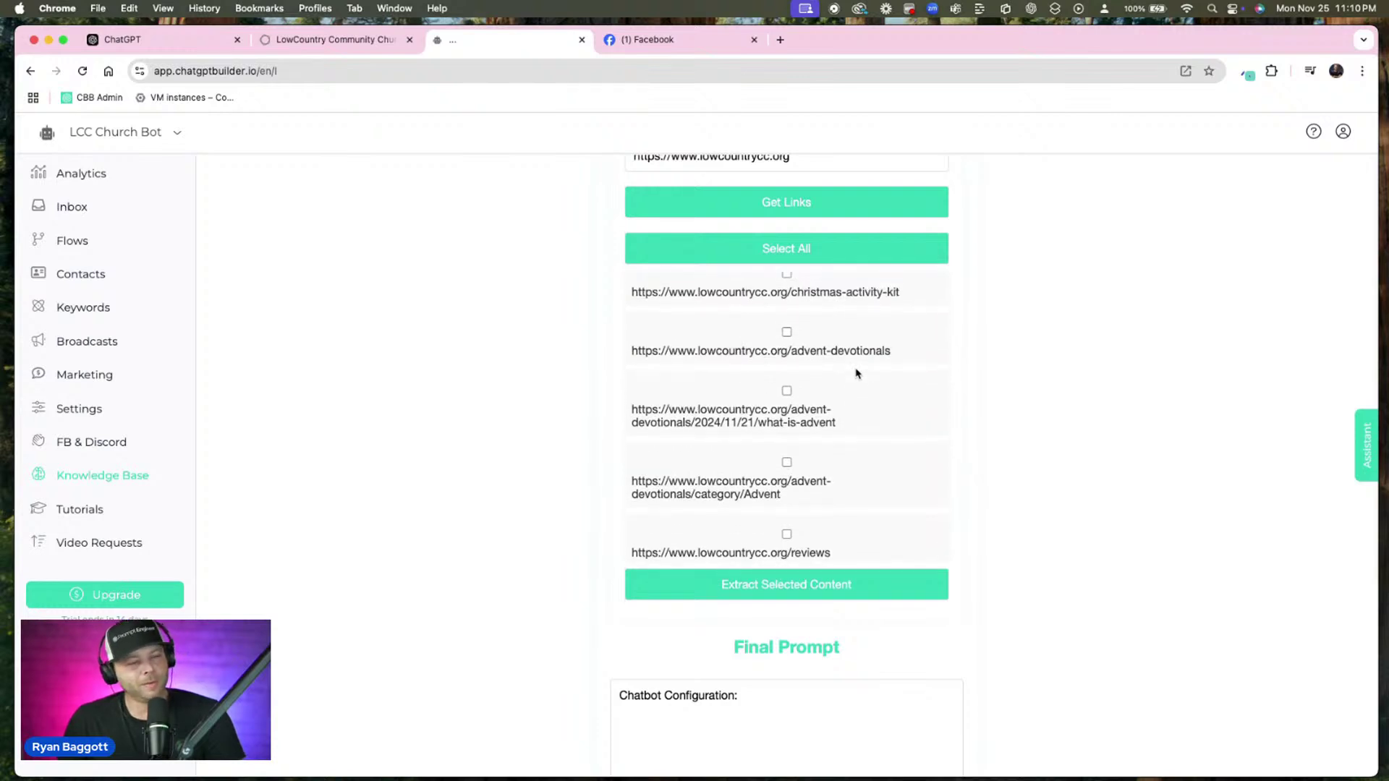
{"action": "scroll", "coordinate": [856, 374], "scroll_direction": "up", "scroll_amount": 6}
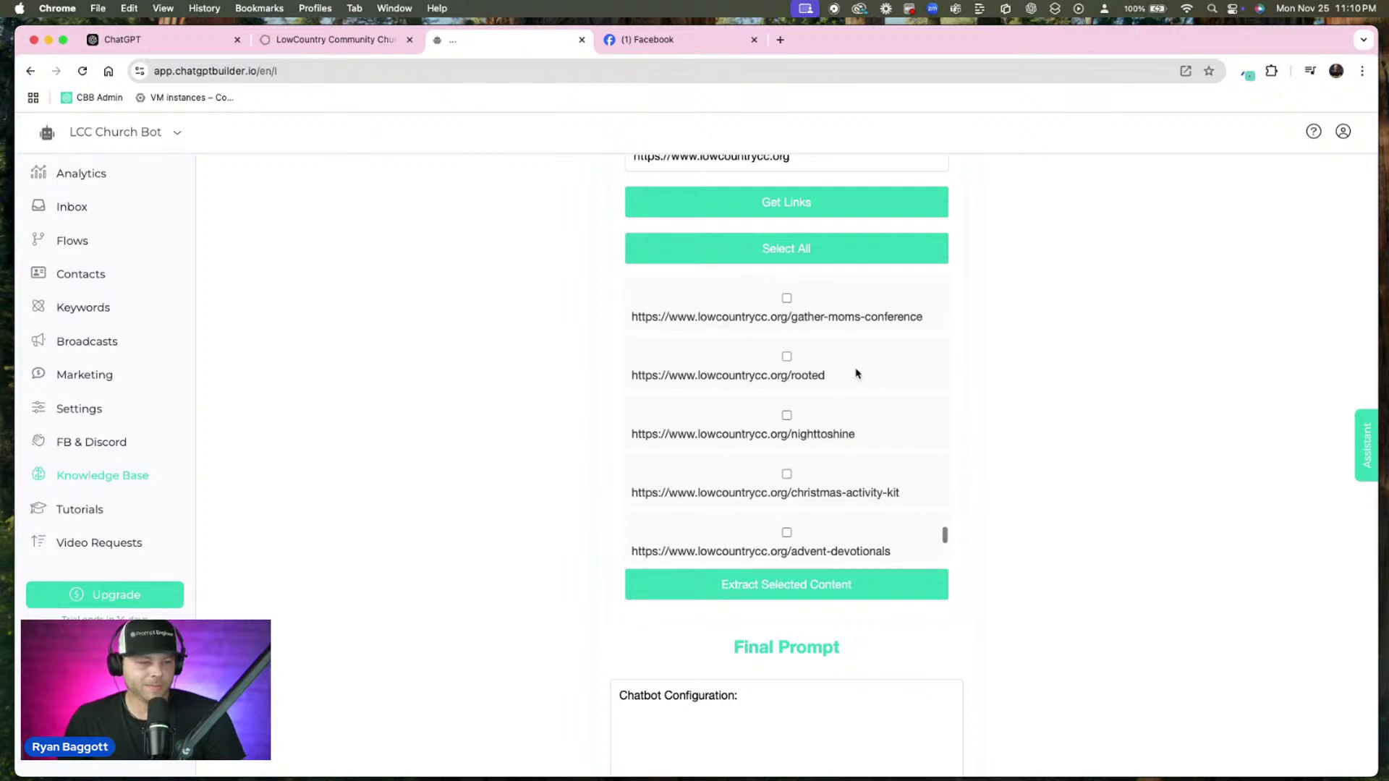
{"action": "scroll", "coordinate": [856, 373], "scroll_direction": "up", "scroll_amount": 1}
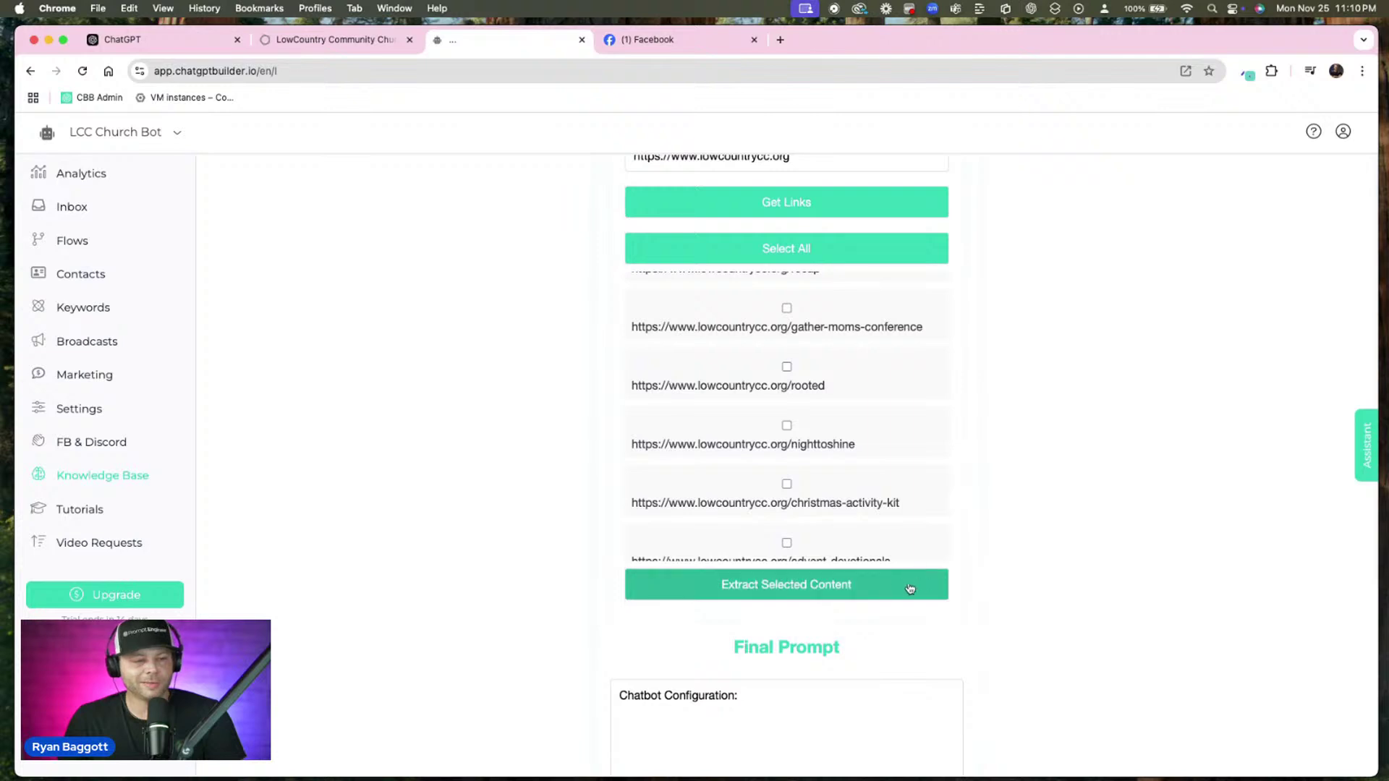
{"action": "scroll", "coordinate": [831, 474], "scroll_direction": "up", "scroll_amount": 5}
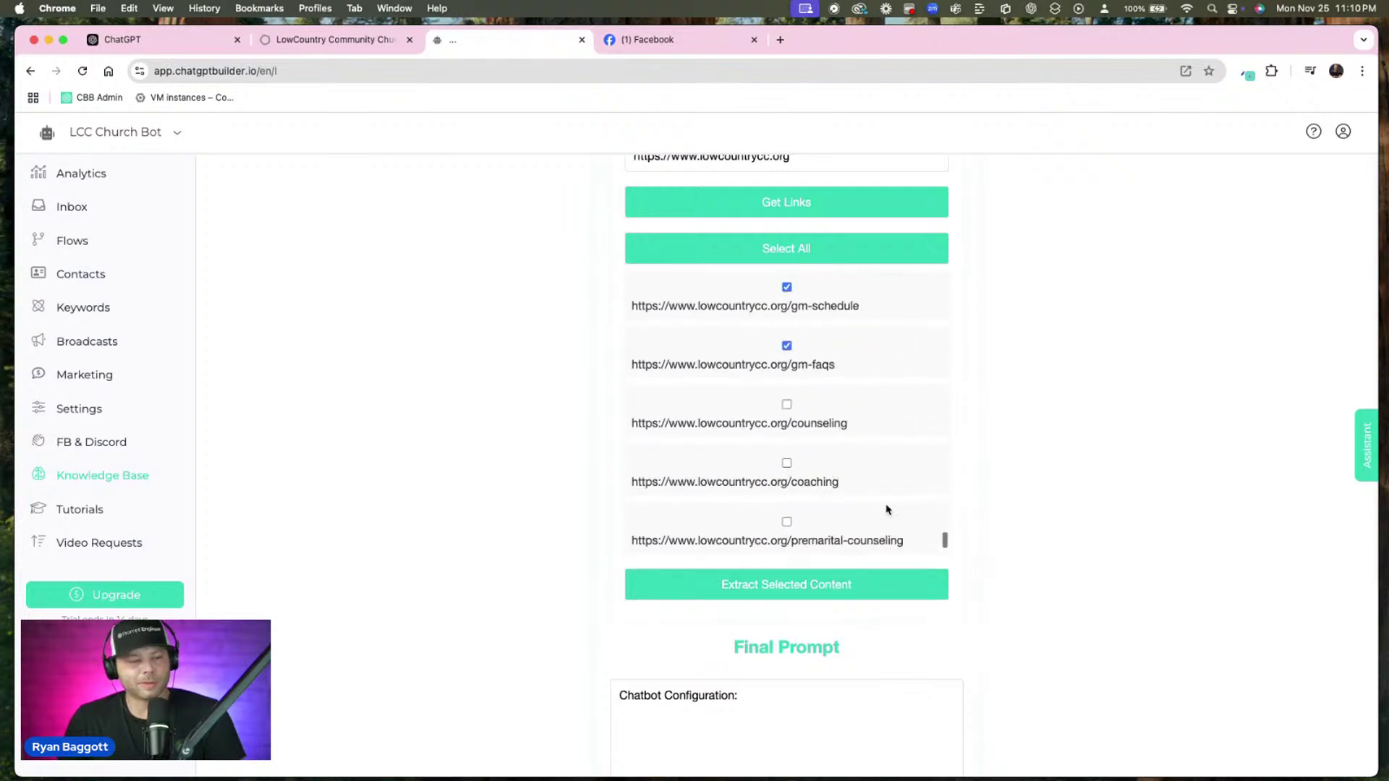
{"action": "left_click", "coordinate": [915, 587]}
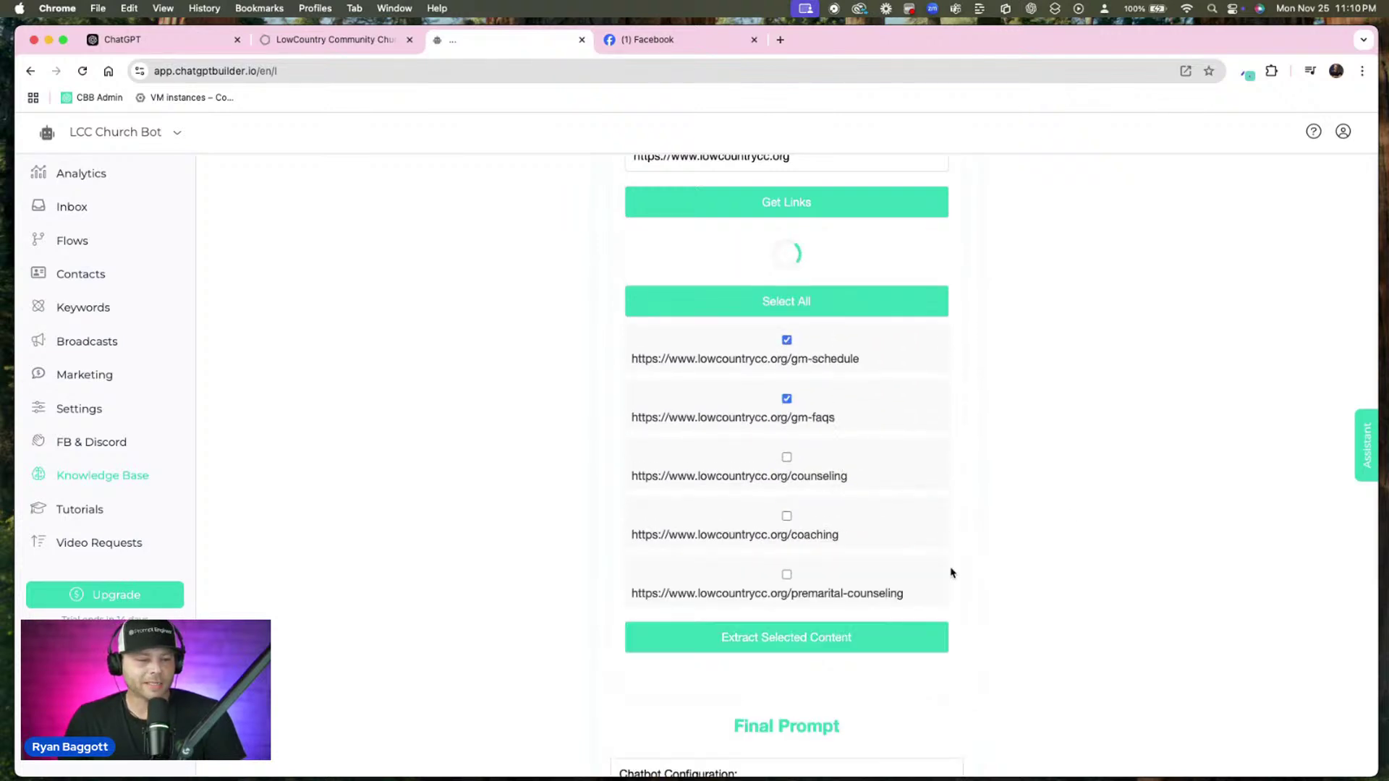
Review the extraction progress and the text extracted from the contact page
{"action": "scroll", "coordinate": [1099, 504], "scroll_direction": "up", "scroll_amount": 2}
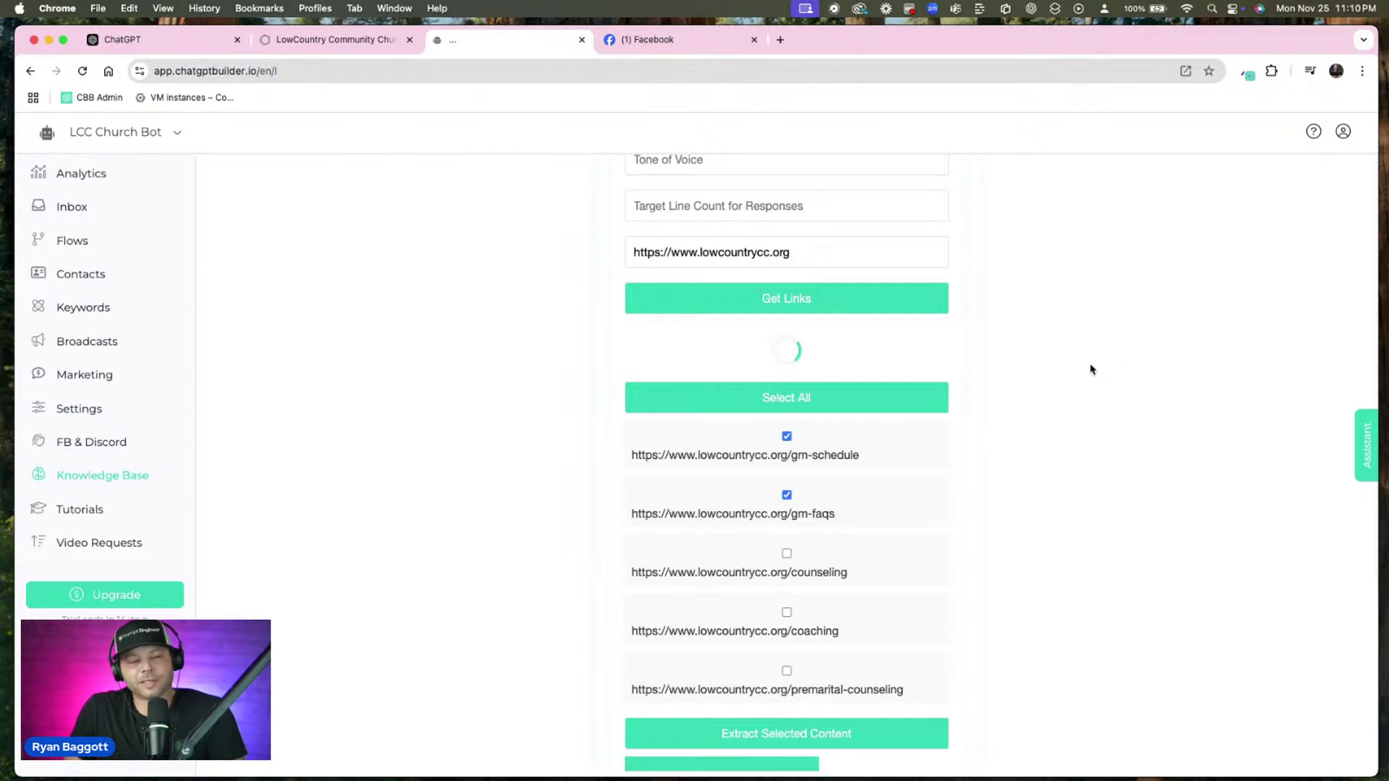
{"action": "scroll", "coordinate": [1125, 399], "scroll_direction": "down", "scroll_amount": 7}
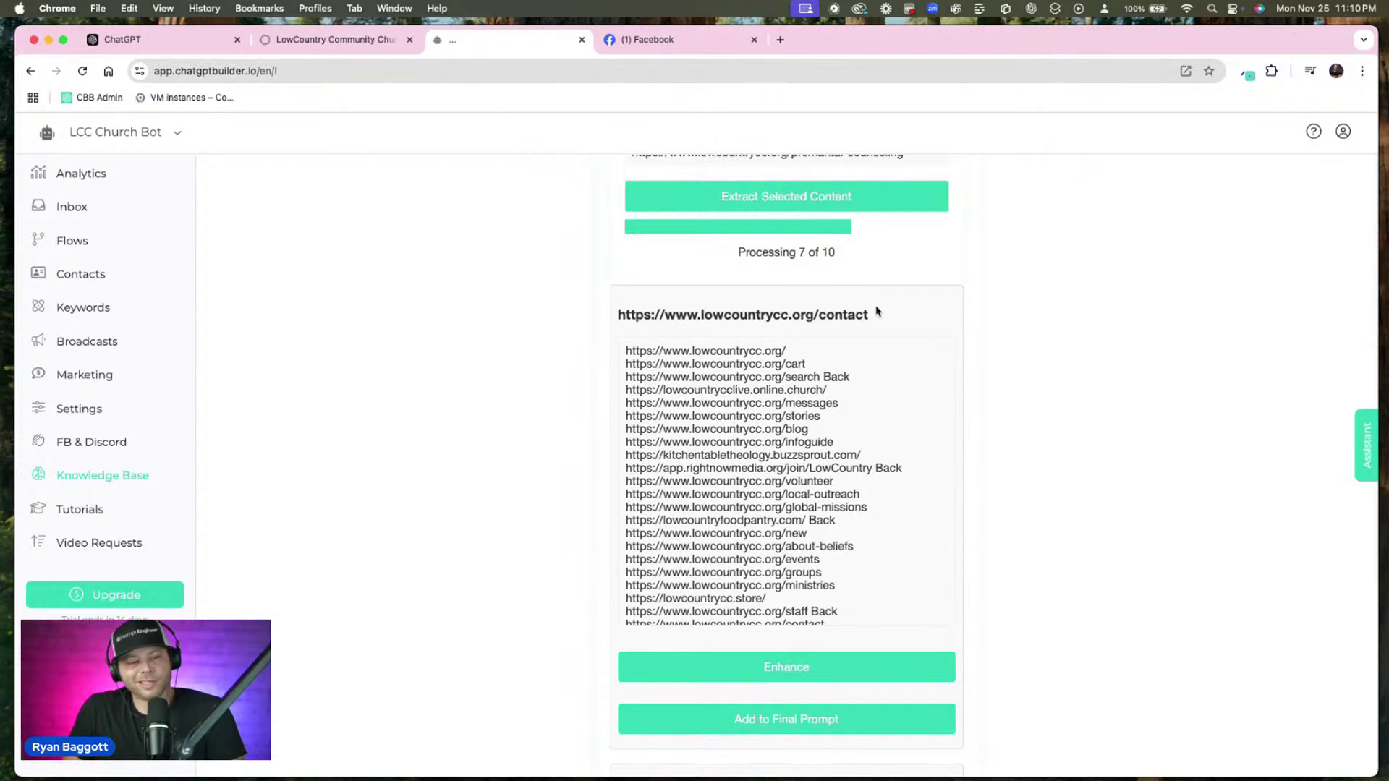
{"action": "scroll", "coordinate": [846, 365], "scroll_direction": "down", "scroll_amount": 3}
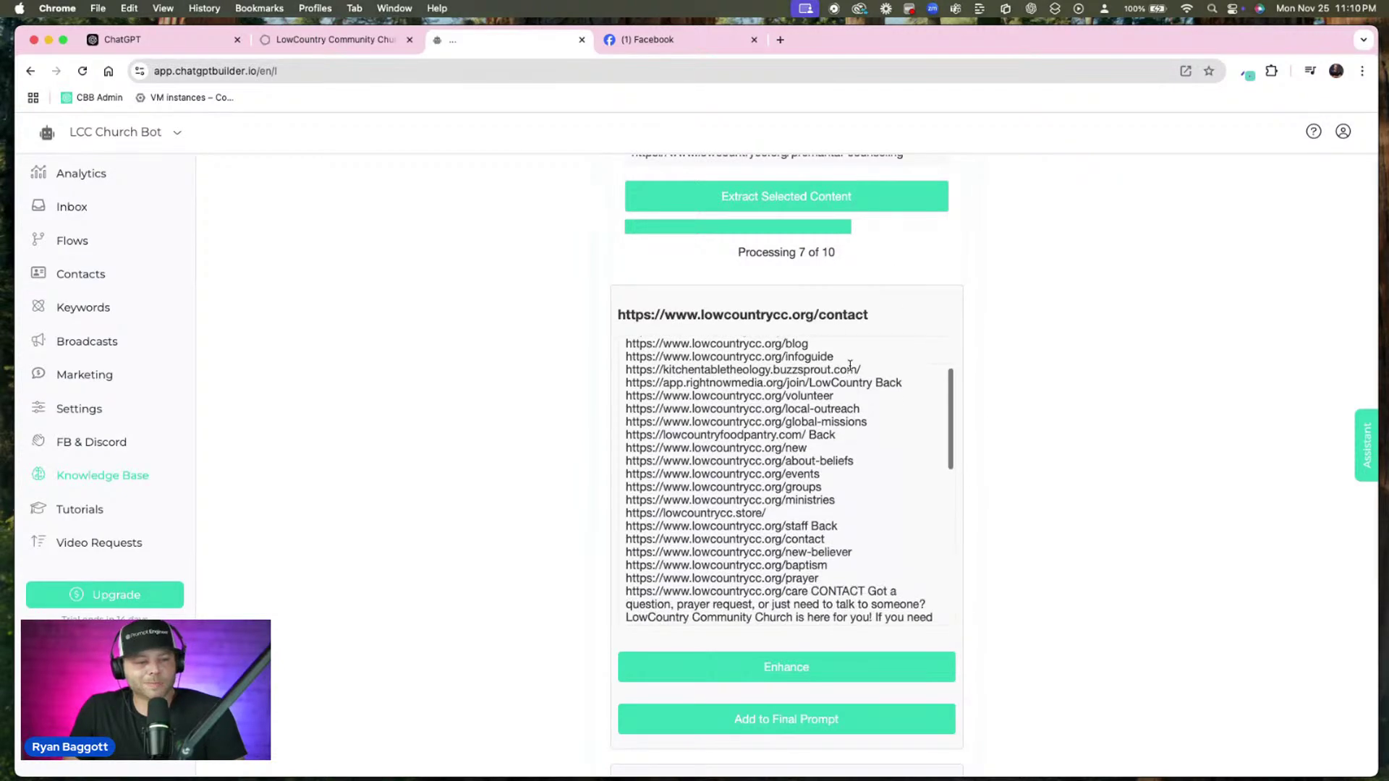
{"action": "scroll", "coordinate": [1002, 414], "scroll_direction": "down", "scroll_amount": 2}
{"action": "scroll", "coordinate": [1001, 414], "scroll_direction": "down", "scroll_amount": 4}
{"action": "scroll", "coordinate": [999, 413], "scroll_direction": "up", "scroll_amount": 3}
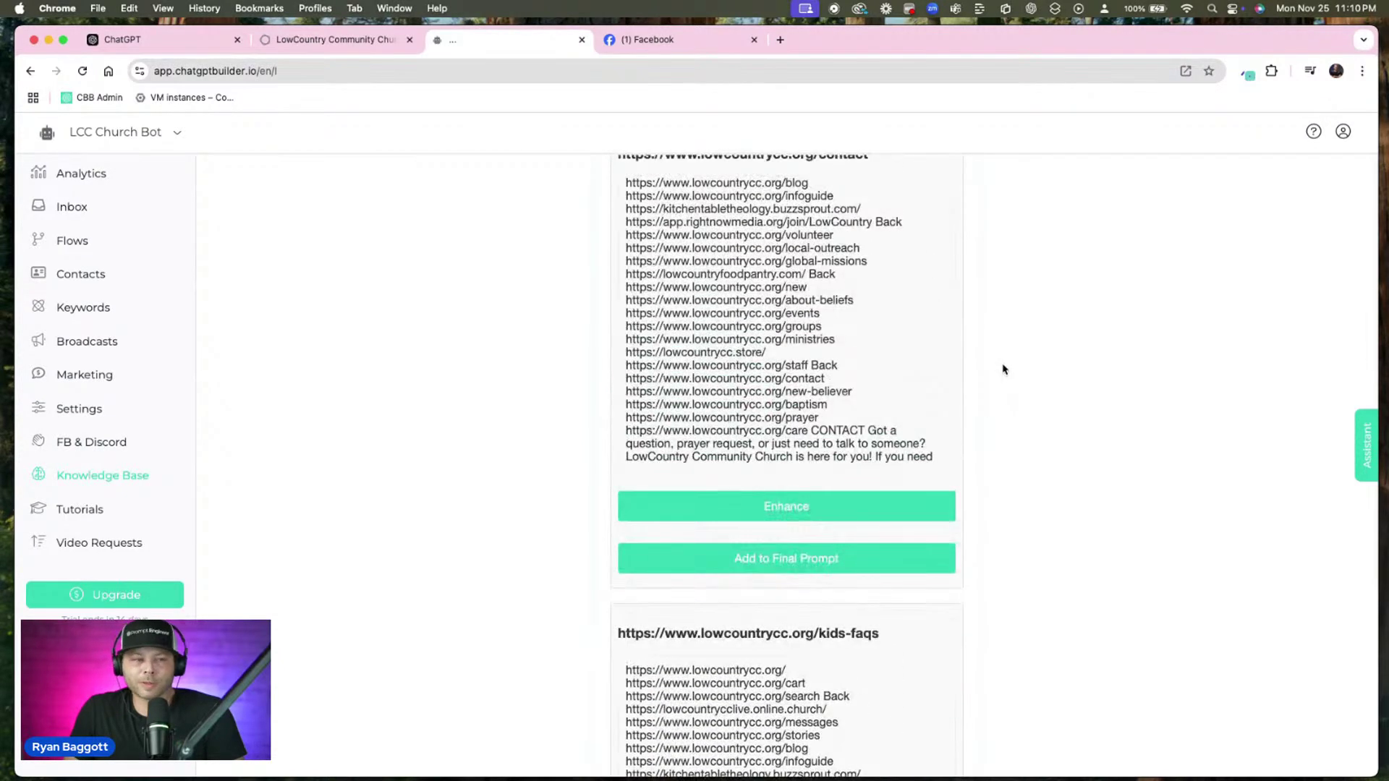
{"action": "scroll", "coordinate": [1002, 369], "scroll_direction": "up", "scroll_amount": 1}
{"action": "scroll", "coordinate": [1002, 369], "scroll_direction": "up", "scroll_amount": 1}
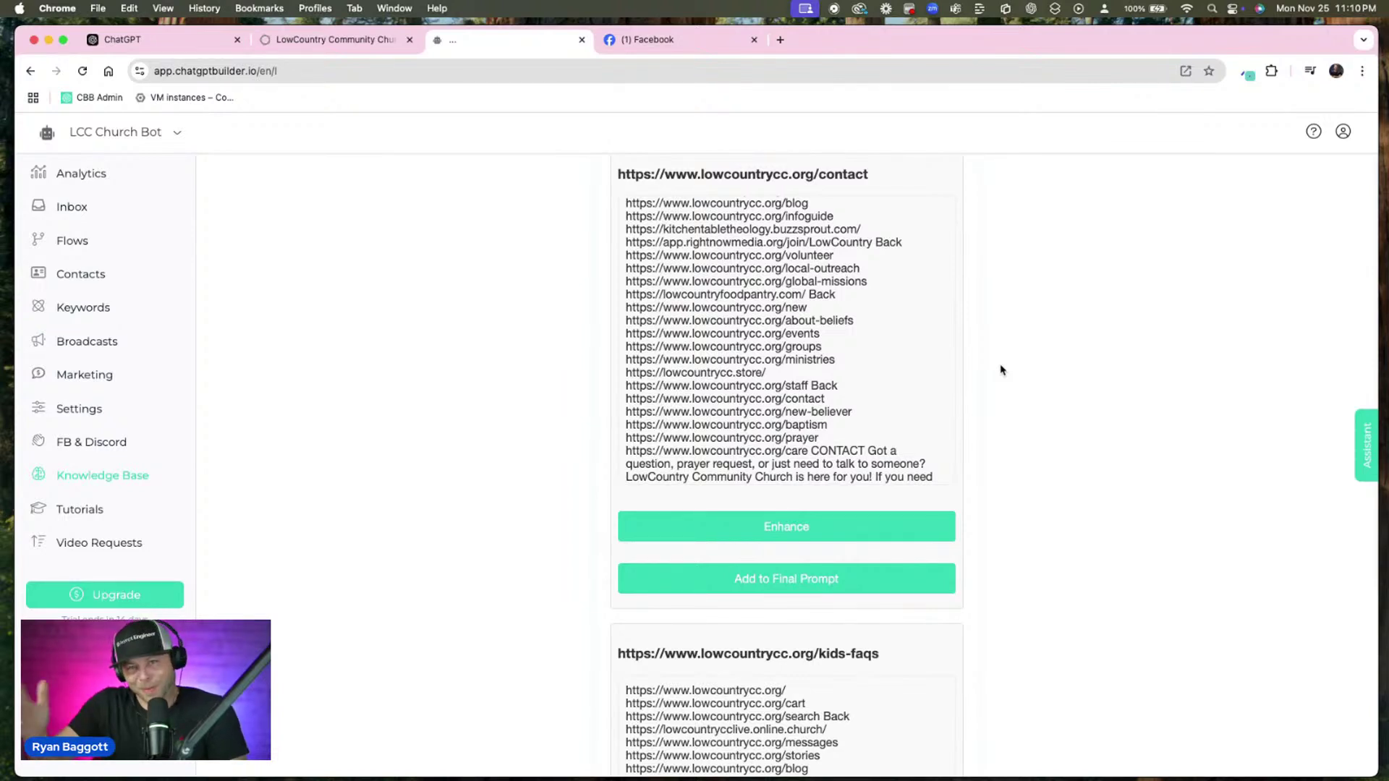
Check the raw text extracted from the contact page and enhance it
{"action": "scroll", "coordinate": [1000, 369], "scroll_direction": "up", "scroll_amount": 3}
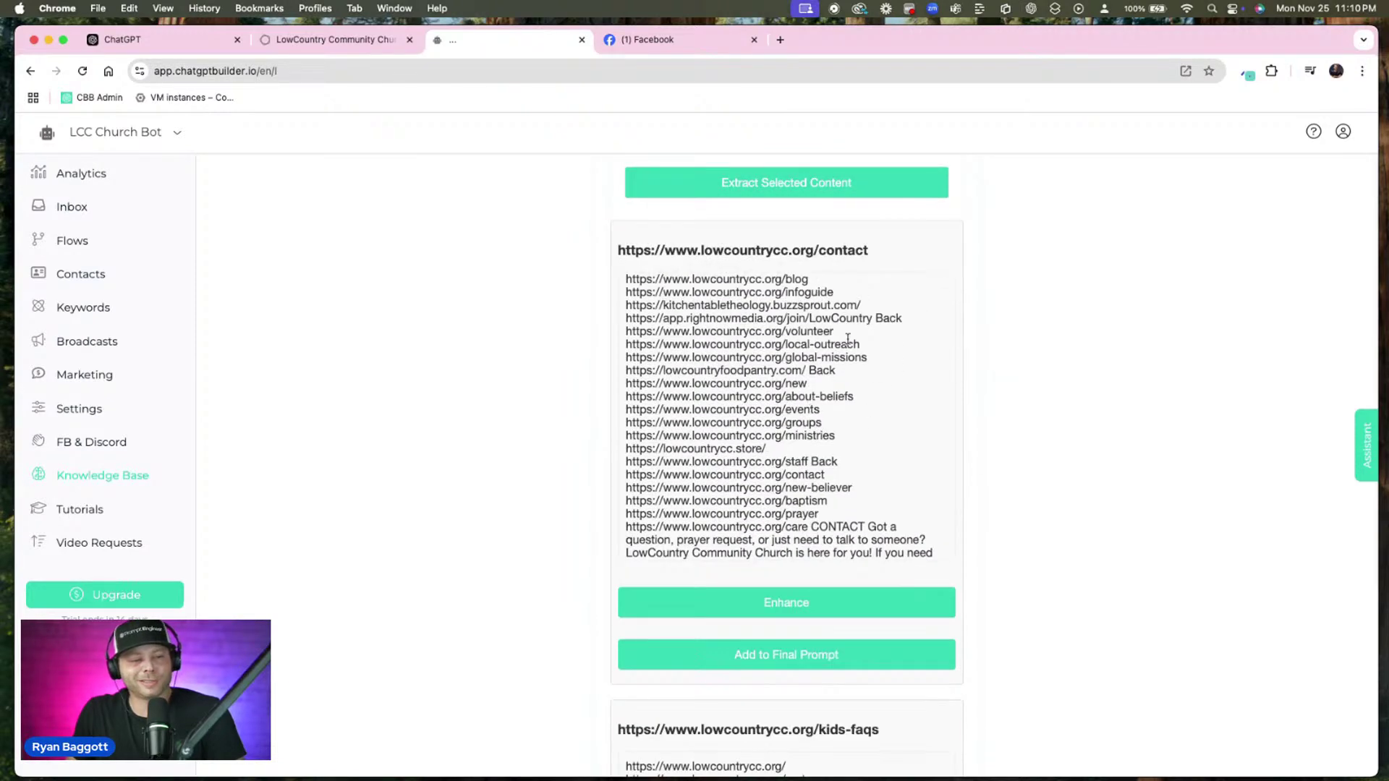
{"action": "scroll", "coordinate": [887, 416], "scroll_direction": "down", "scroll_amount": 10}
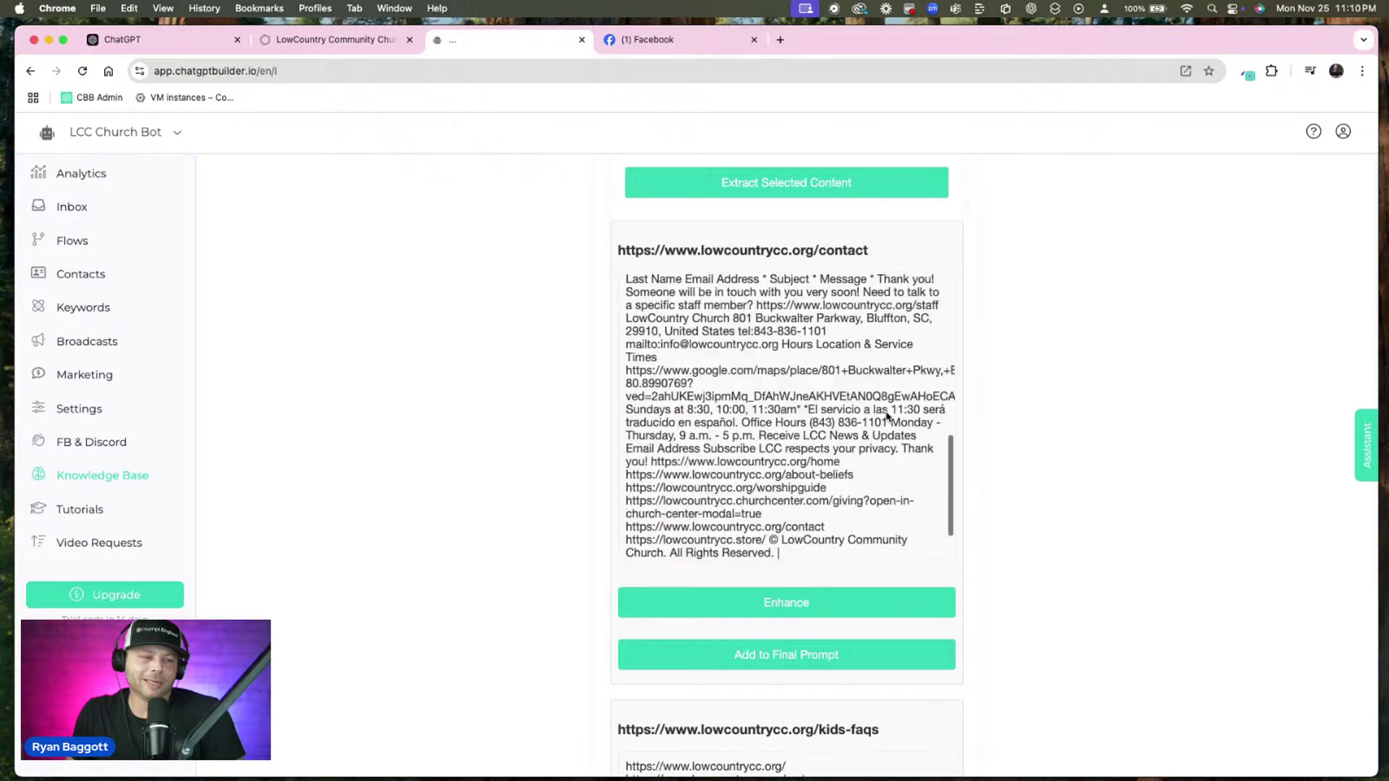
{"action": "scroll", "coordinate": [868, 406], "scroll_direction": "up", "scroll_amount": 20}
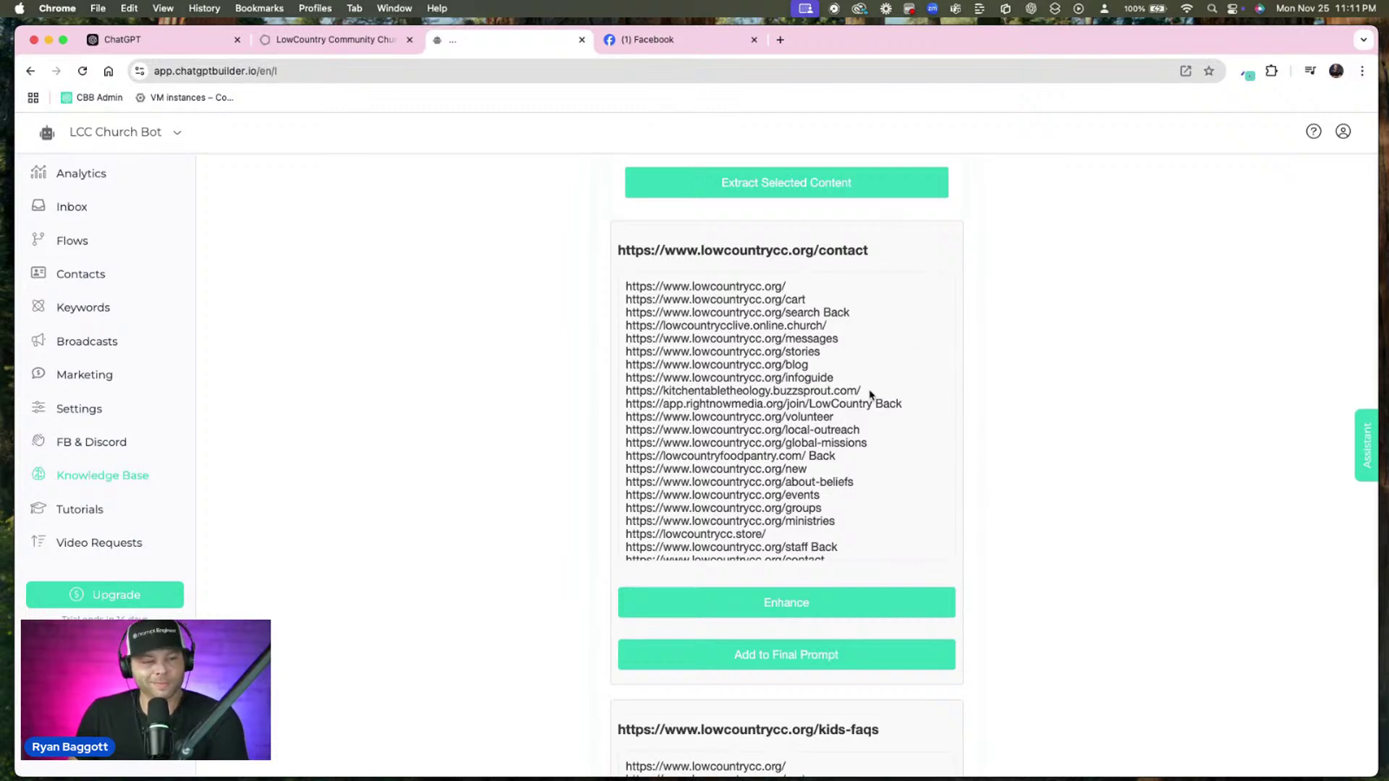
{"action": "scroll", "coordinate": [876, 395], "scroll_direction": "down", "scroll_amount": 3}
{"action": "scroll", "coordinate": [901, 373], "scroll_direction": "down", "scroll_amount": 15}
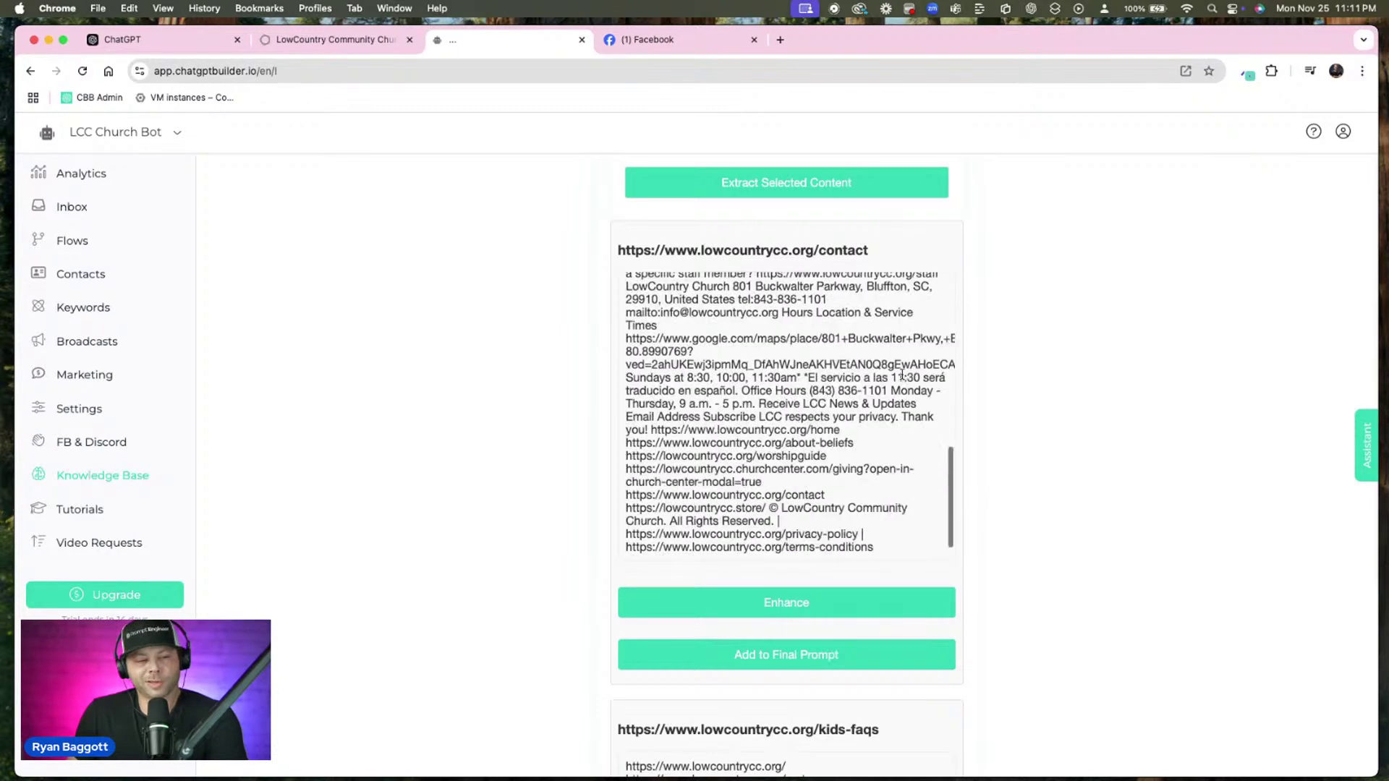
{"action": "left_click", "coordinate": [886, 606]}
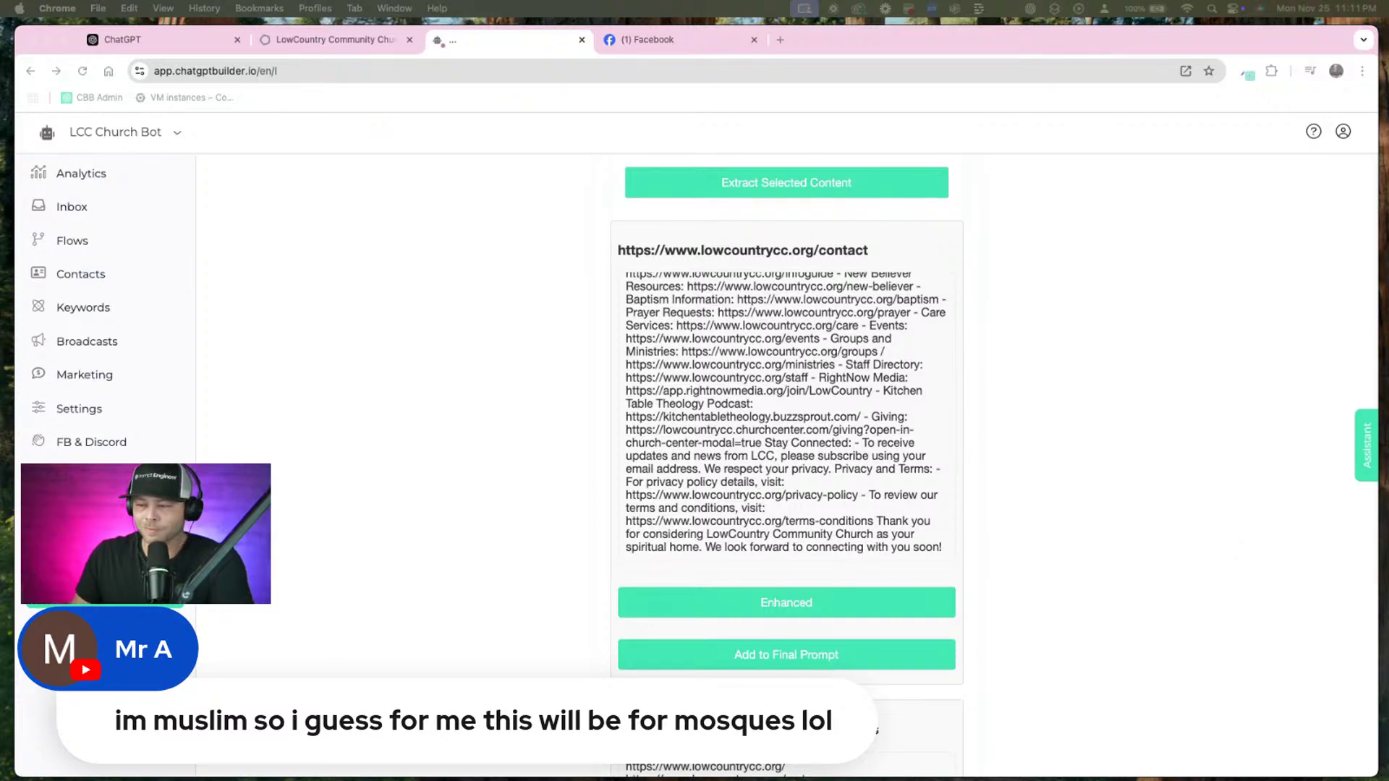
Review the enhanced contact page text and the raw kids-faqs text, and acknowledge the enhancement notice
{"action": "scroll", "coordinate": [877, 425], "scroll_direction": "up", "scroll_amount": 10}
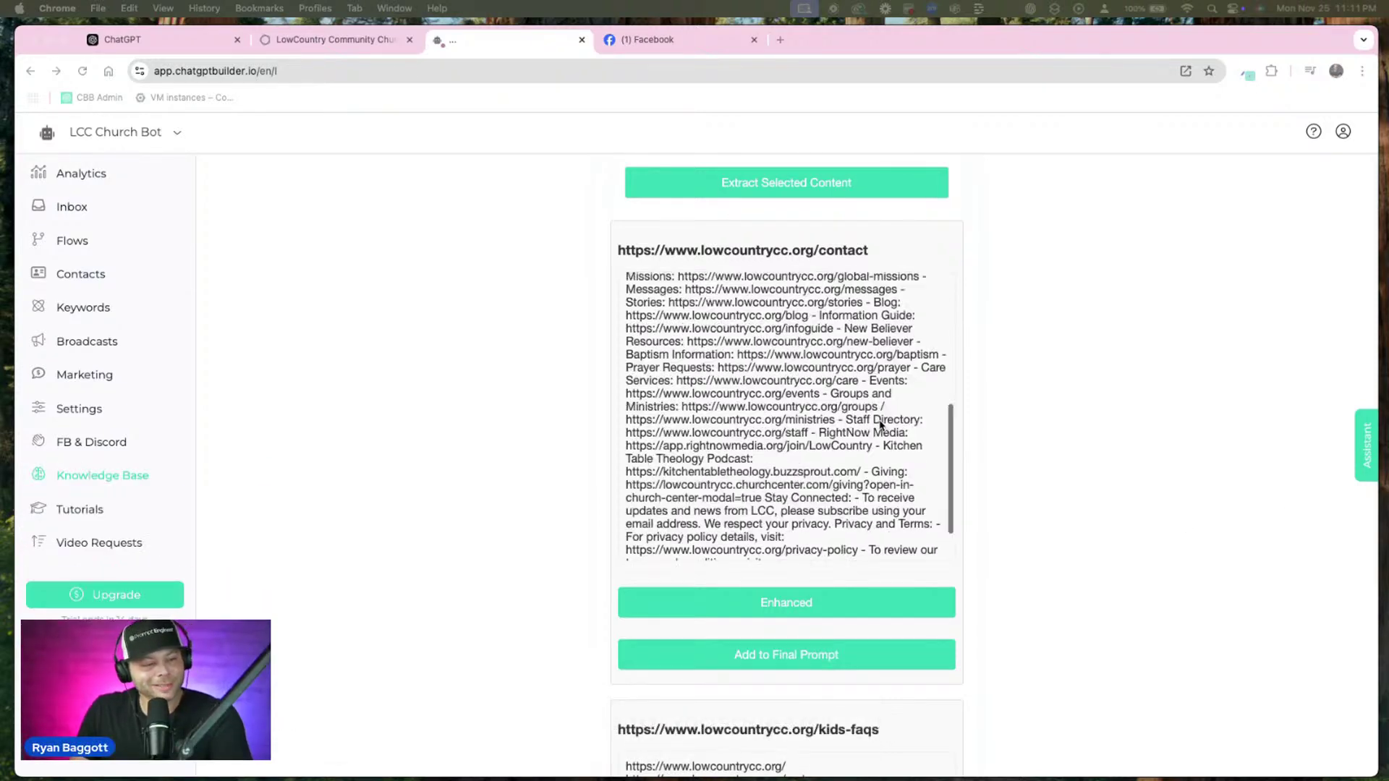
{"action": "scroll", "coordinate": [880, 425], "scroll_direction": "up", "scroll_amount": 5}
{"action": "scroll", "coordinate": [879, 425], "scroll_direction": "down", "scroll_amount": 8}
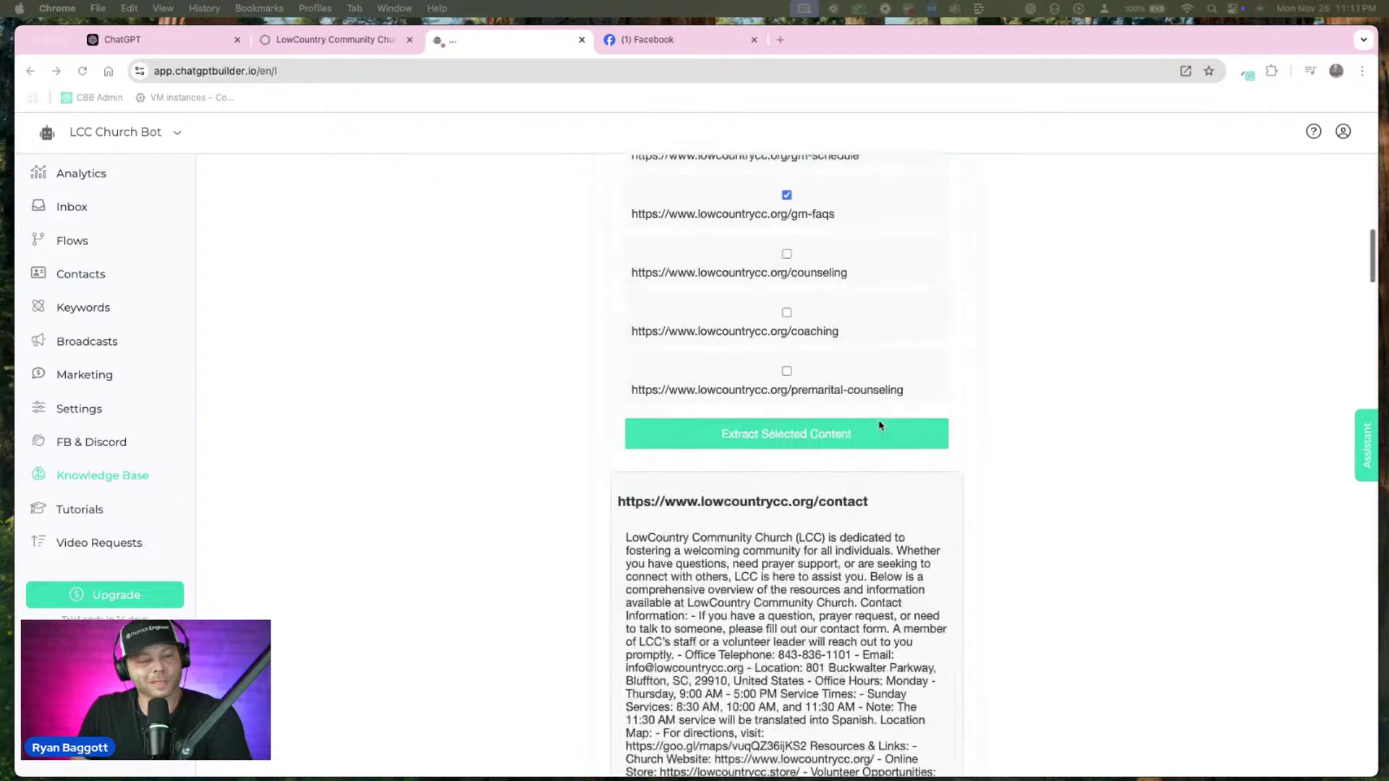
{"action": "scroll", "coordinate": [819, 381], "scroll_direction": "down", "scroll_amount": 8}
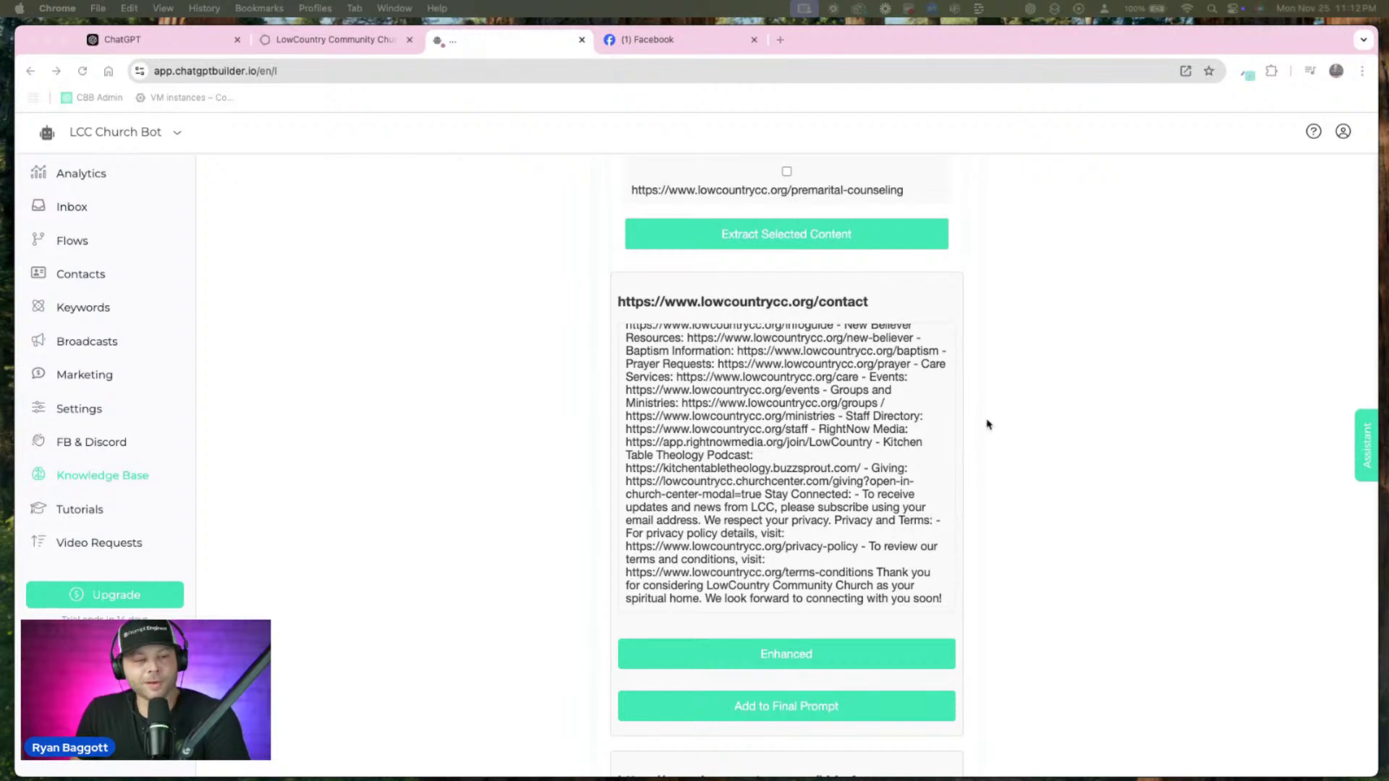
{"action": "scroll", "coordinate": [856, 432], "scroll_direction": "down", "scroll_amount": 2}
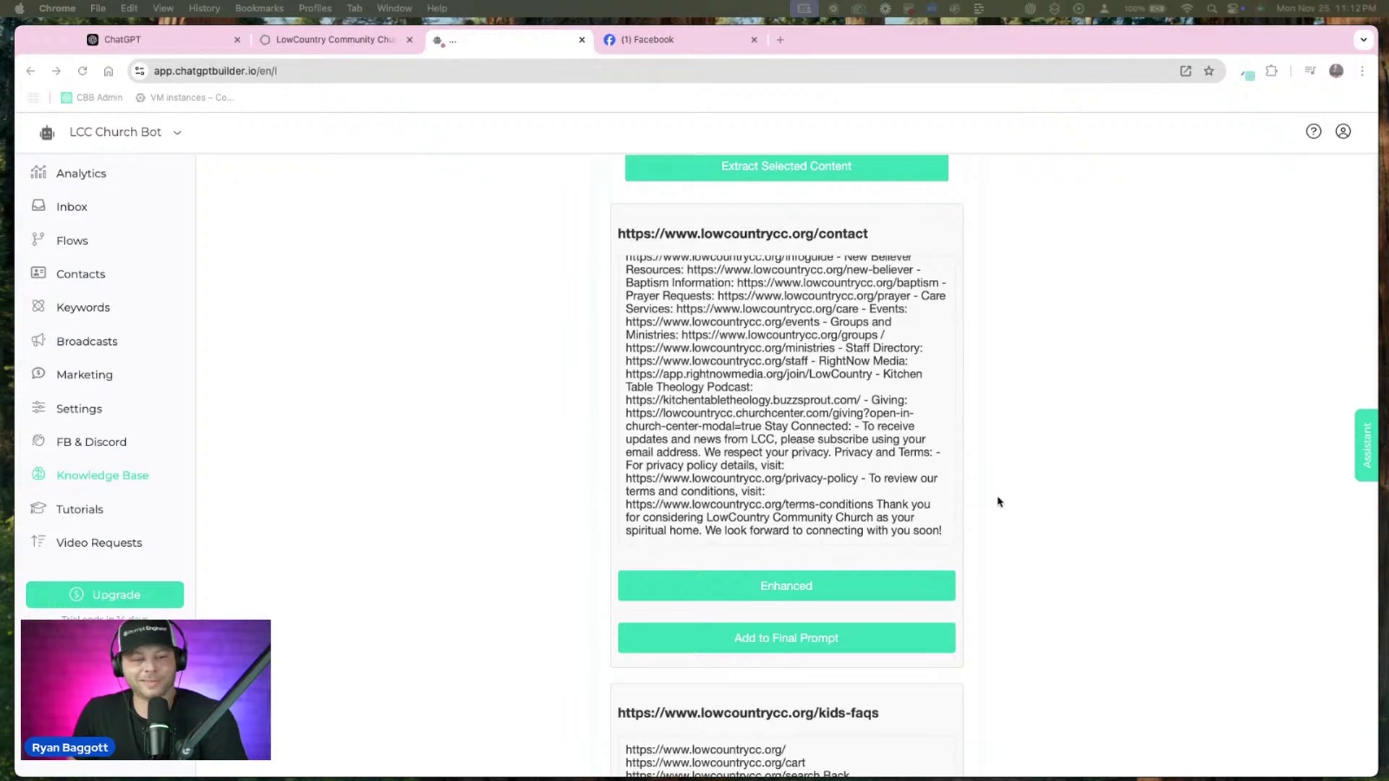
{"action": "scroll", "coordinate": [936, 506], "scroll_direction": "down", "scroll_amount": 10}
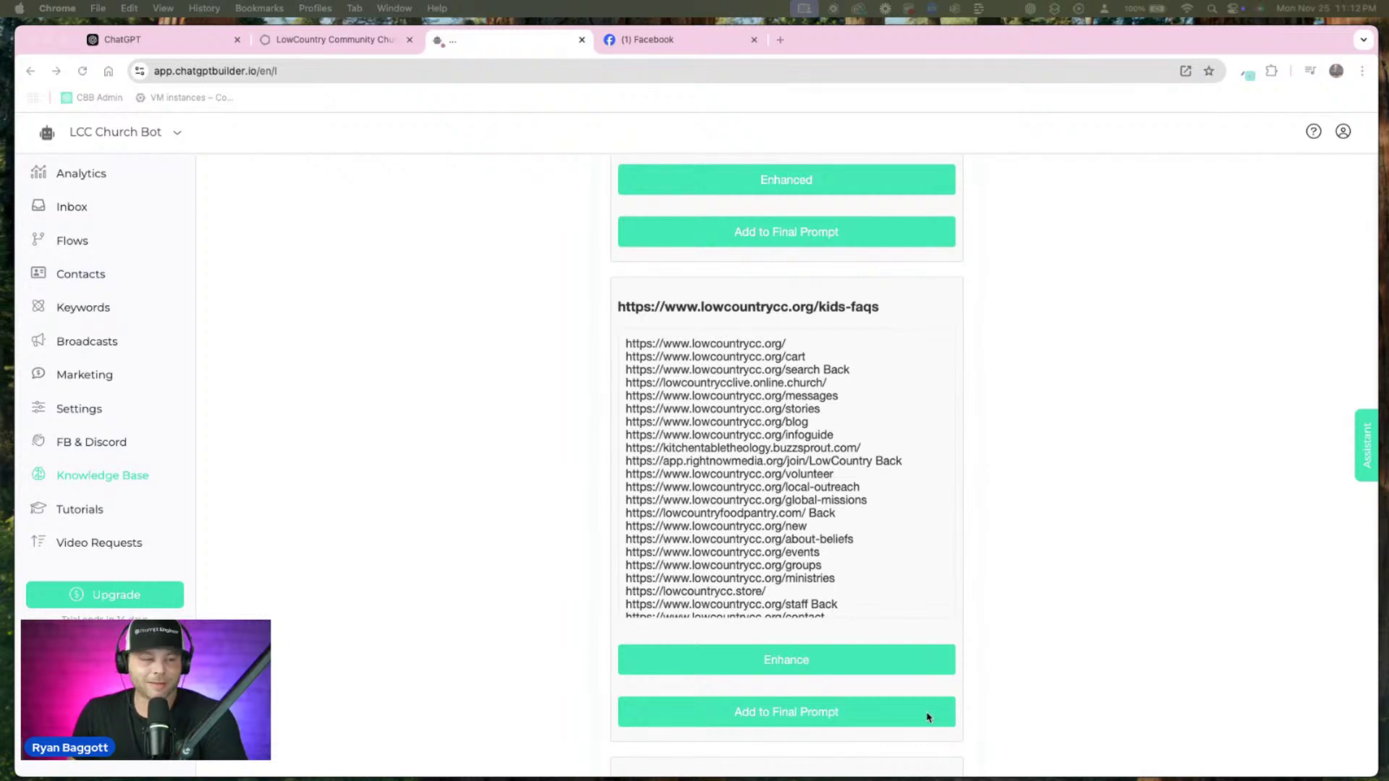
{"action": "scroll", "coordinate": [848, 570], "scroll_direction": "down", "scroll_amount": 10}
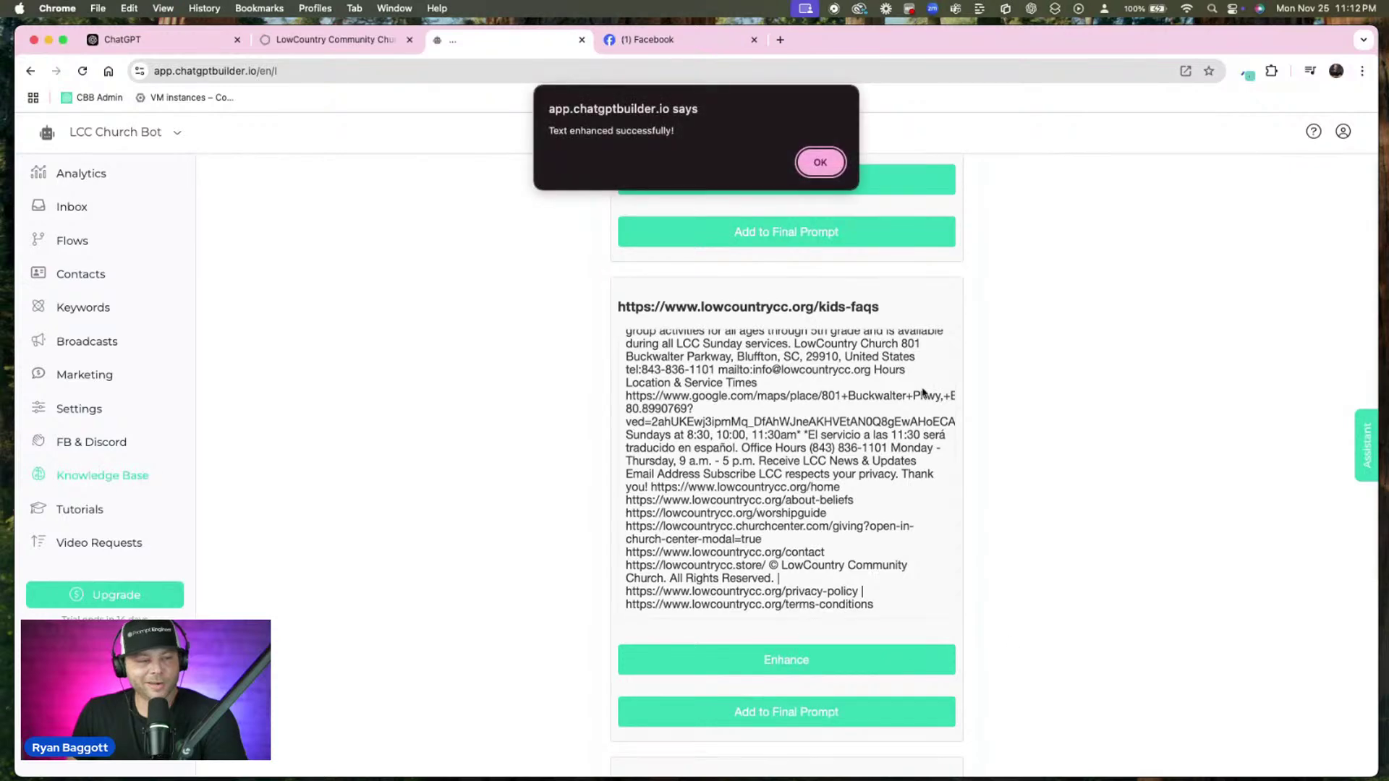
{"action": "left_click", "coordinate": [820, 160]}
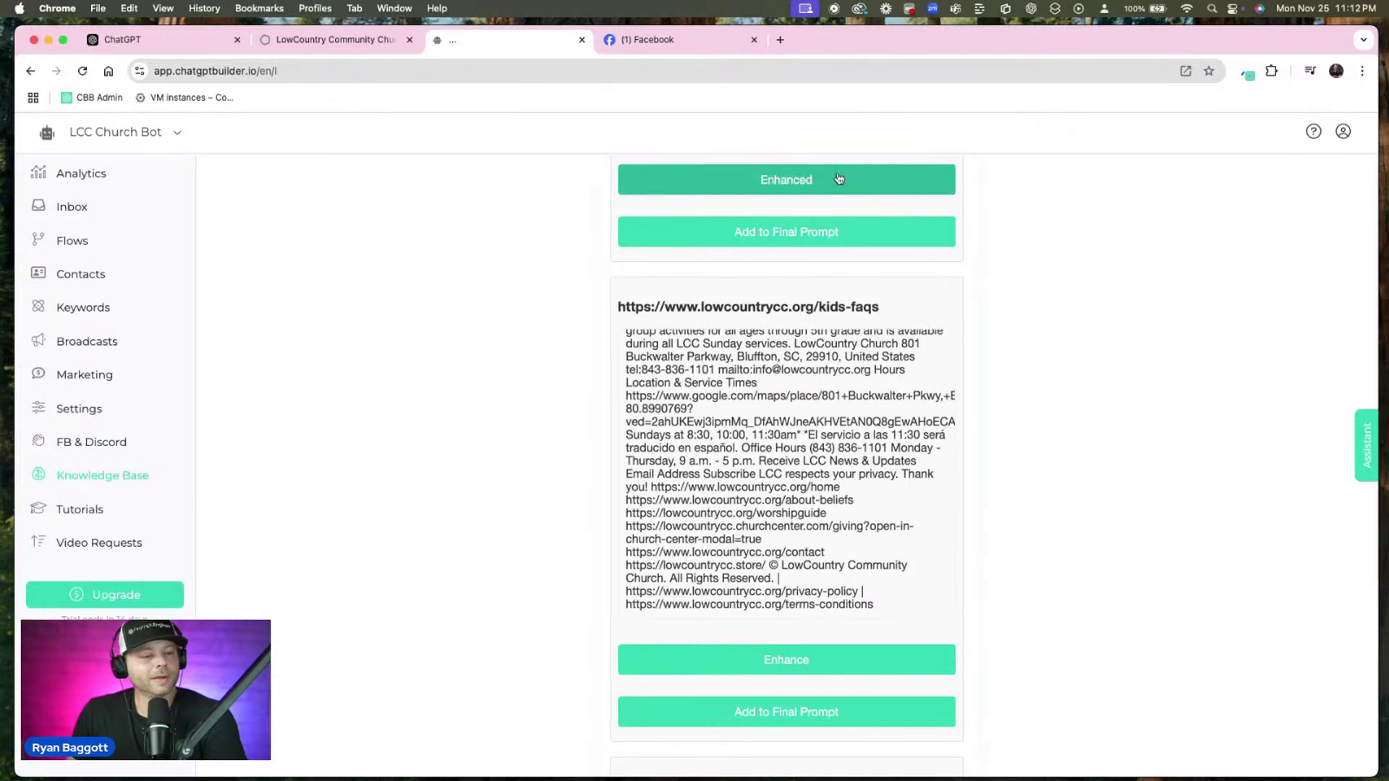
Enhance the extracted text of the kids-faqs and prayer pages
{"action": "left_click", "coordinate": [877, 667]}
{"action": "scroll", "coordinate": [940, 655], "scroll_direction": "down", "scroll_amount": 6}
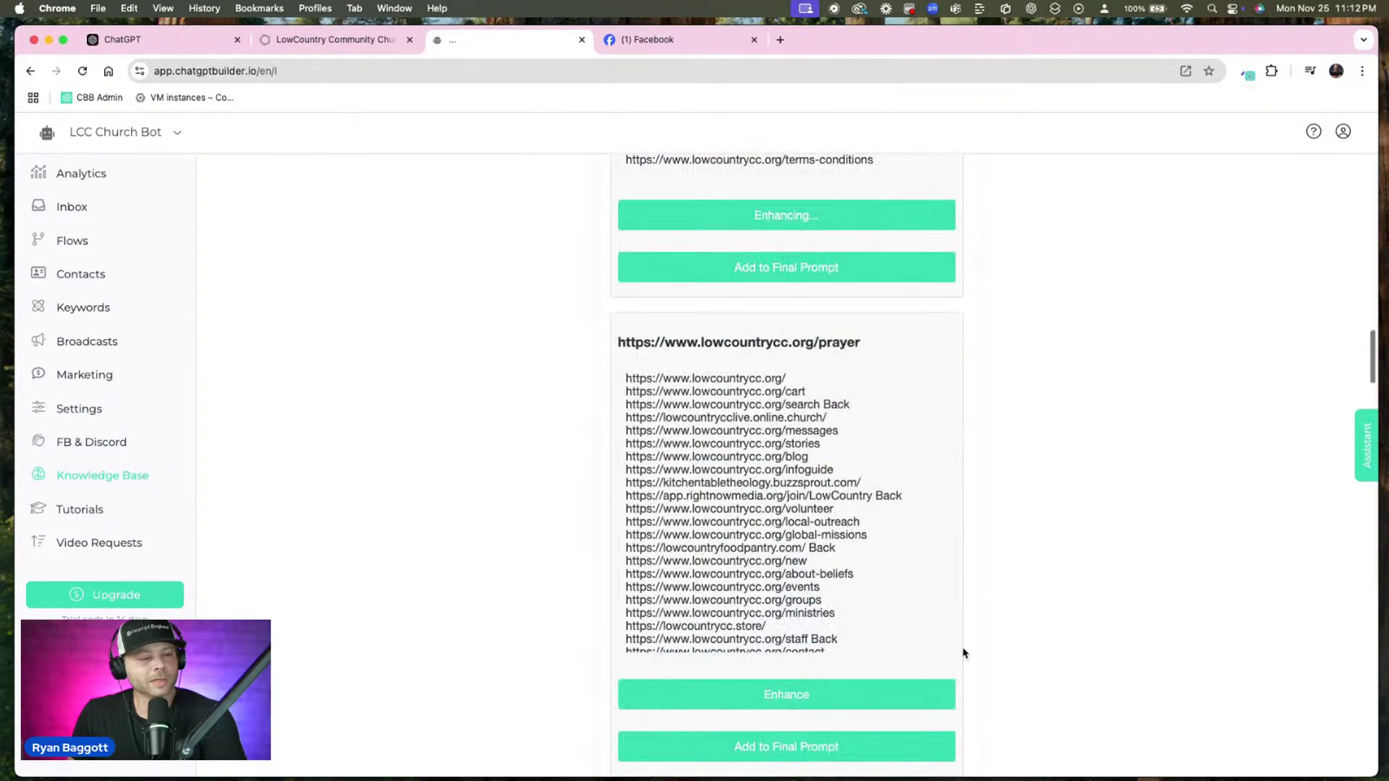
{"action": "left_click", "coordinate": [885, 708]}
Enhance the extracted text of the staff and starthere pages
{"action": "scroll", "coordinate": [948, 691], "scroll_direction": "down", "scroll_amount": 8}
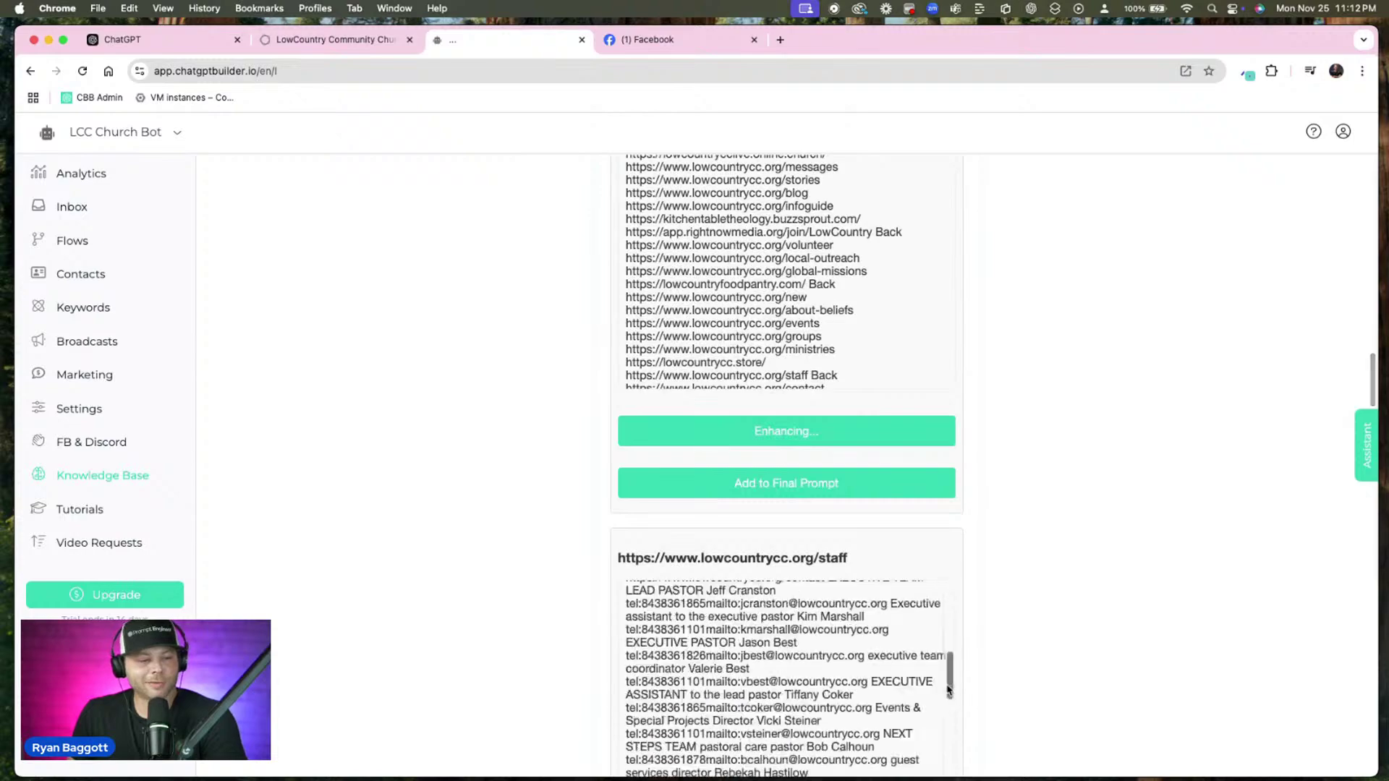
{"action": "scroll", "coordinate": [1031, 655], "scroll_direction": "down", "scroll_amount": 3}
{"action": "scroll", "coordinate": [1031, 656], "scroll_direction": "down", "scroll_amount": 3}
{"action": "left_click", "coordinate": [941, 577]}
{"action": "scroll", "coordinate": [995, 572], "scroll_direction": "down", "scroll_amount": 7}
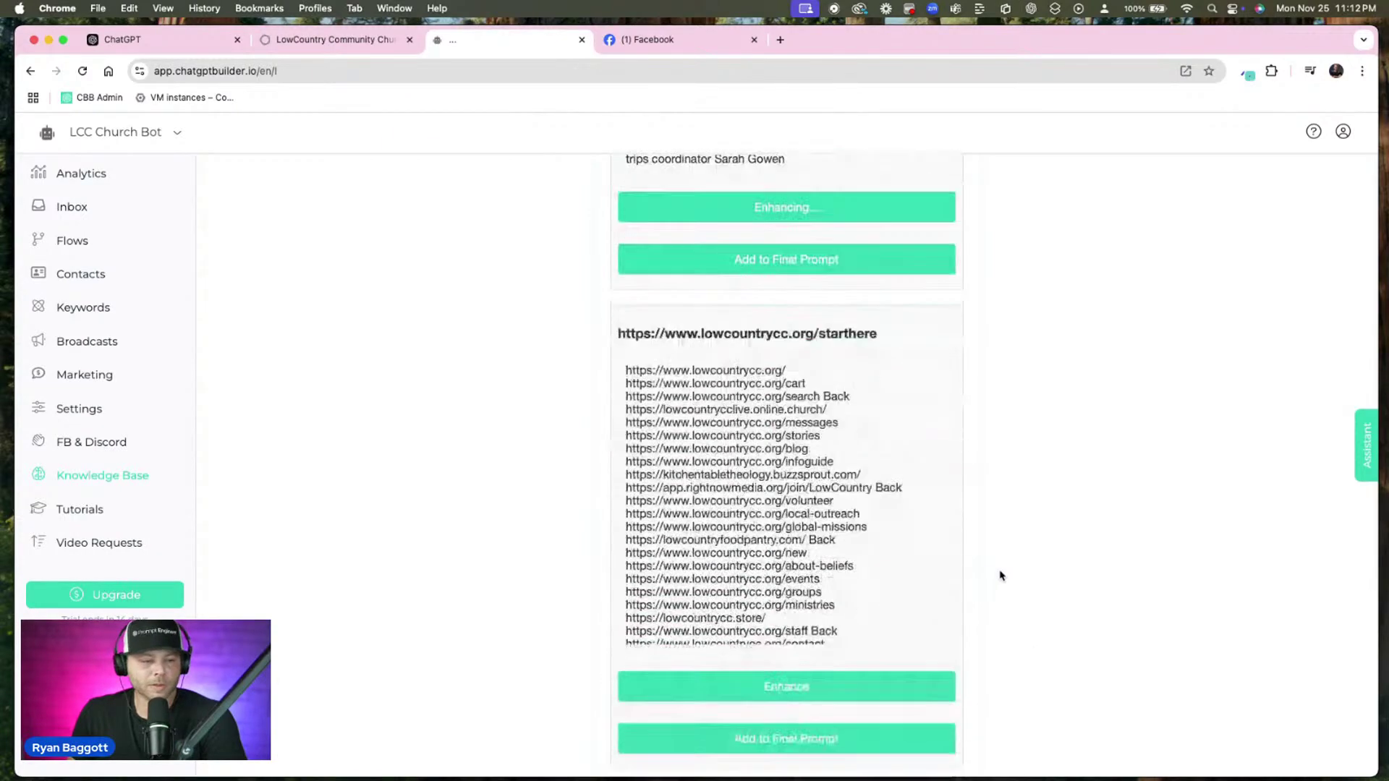
{"action": "left_click", "coordinate": [890, 533]}
Enhance the extracted text of the christmas and faqs pages, acknowledging the notices in between
{"action": "scroll", "coordinate": [1049, 539], "scroll_direction": "down", "scroll_amount": 7}
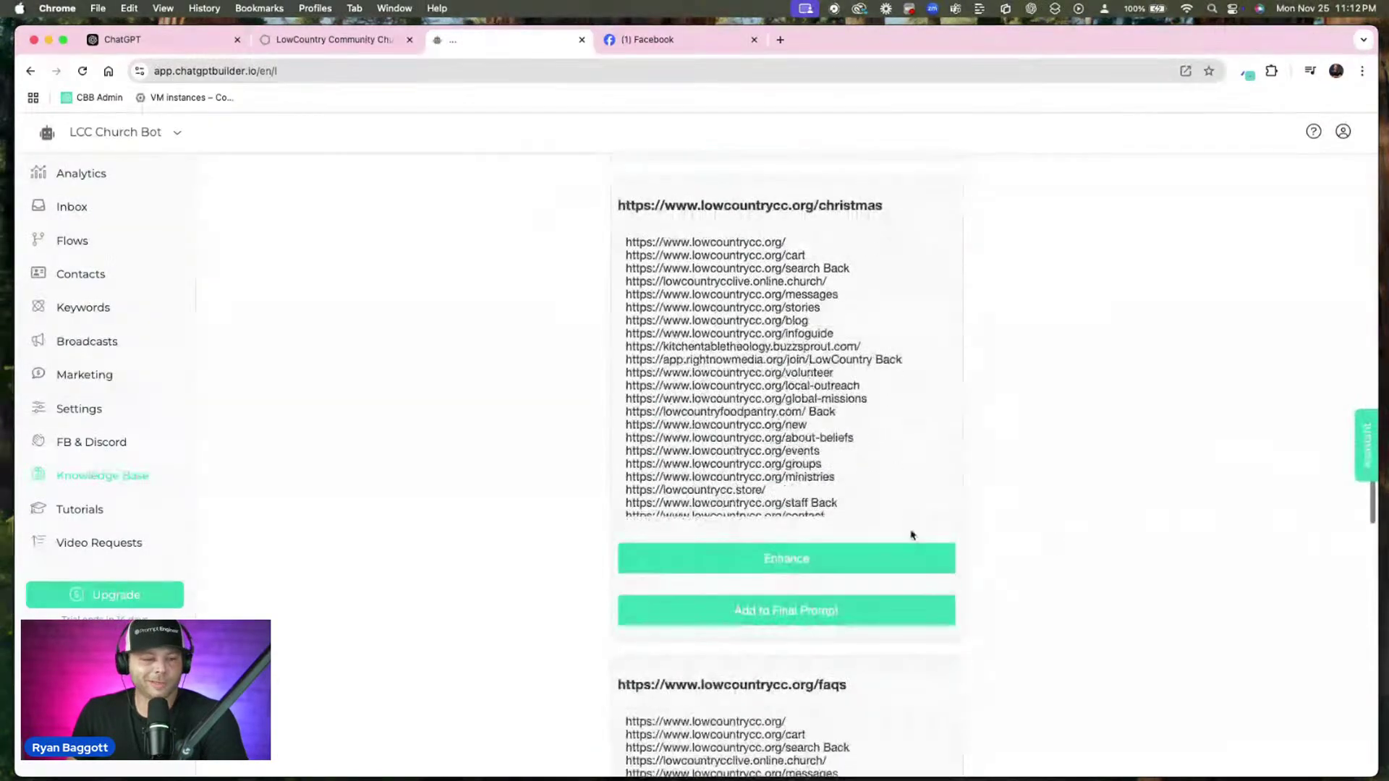
{"action": "left_click", "coordinate": [915, 559]}
{"action": "scroll", "coordinate": [1023, 552], "scroll_direction": "down", "scroll_amount": 7}
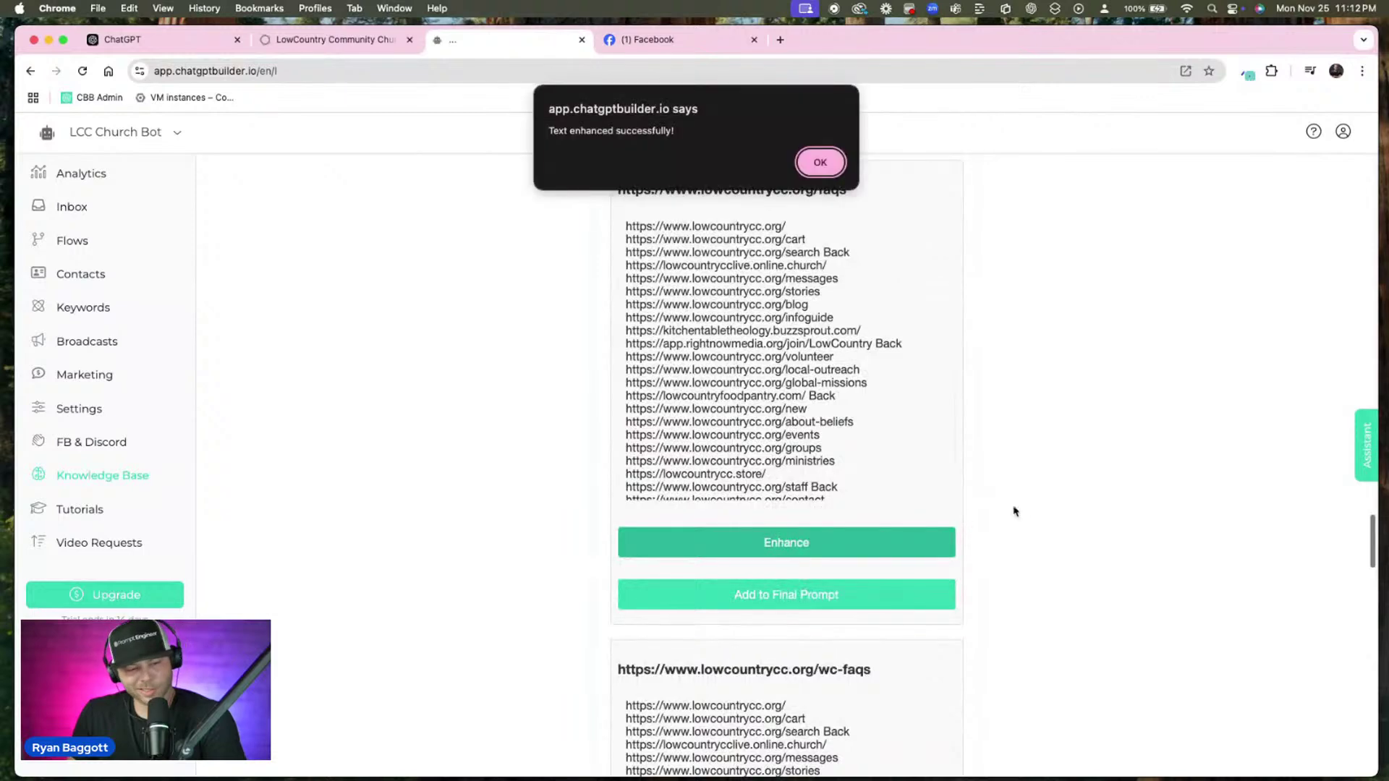
{"action": "left_click", "coordinate": [818, 161]}
{"action": "left_click", "coordinate": [902, 536]}
{"action": "left_click", "coordinate": [820, 161]}
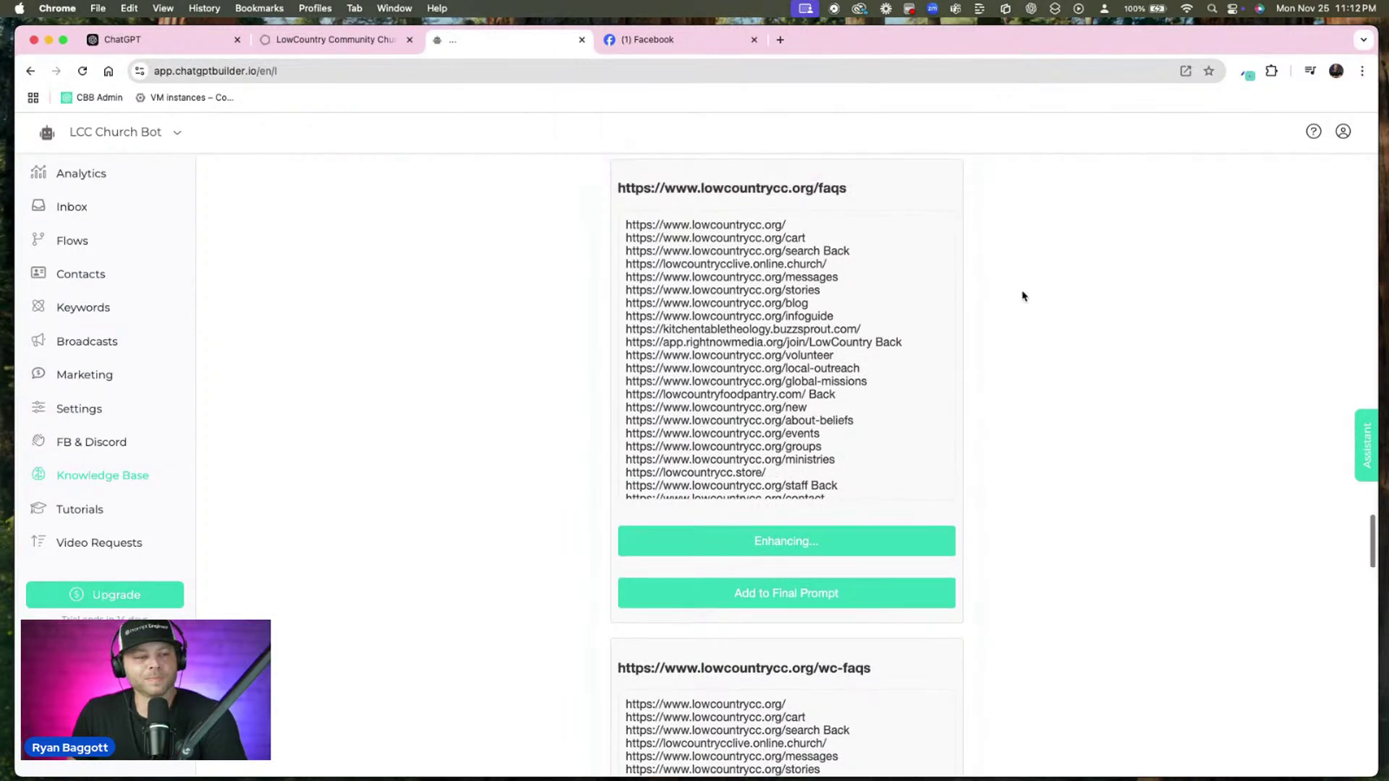
Enhance the extracted text of the gm-schedule and gm-faqs pages
{"action": "scroll", "coordinate": [940, 261], "scroll_direction": "down", "scroll_amount": 5}
{"action": "scroll", "coordinate": [1057, 387], "scroll_direction": "down", "scroll_amount": 4}
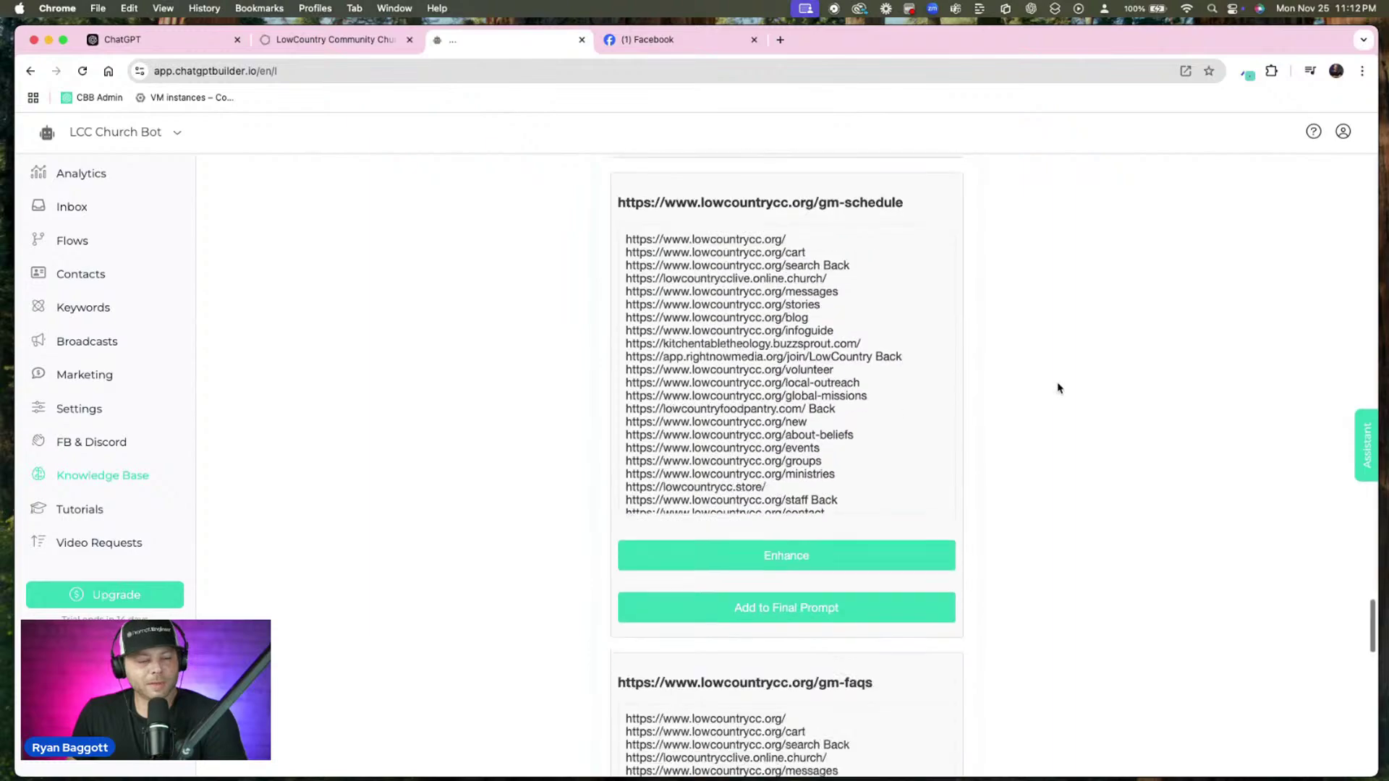
{"action": "left_click", "coordinate": [905, 463]}
{"action": "scroll", "coordinate": [1005, 443], "scroll_direction": "down", "scroll_amount": 7}
{"action": "left_click", "coordinate": [913, 460]}
Acknowledge each enhancement notice while the remaining page texts are being processed
{"action": "scroll", "coordinate": [1061, 364], "scroll_direction": "down", "scroll_amount": 3}
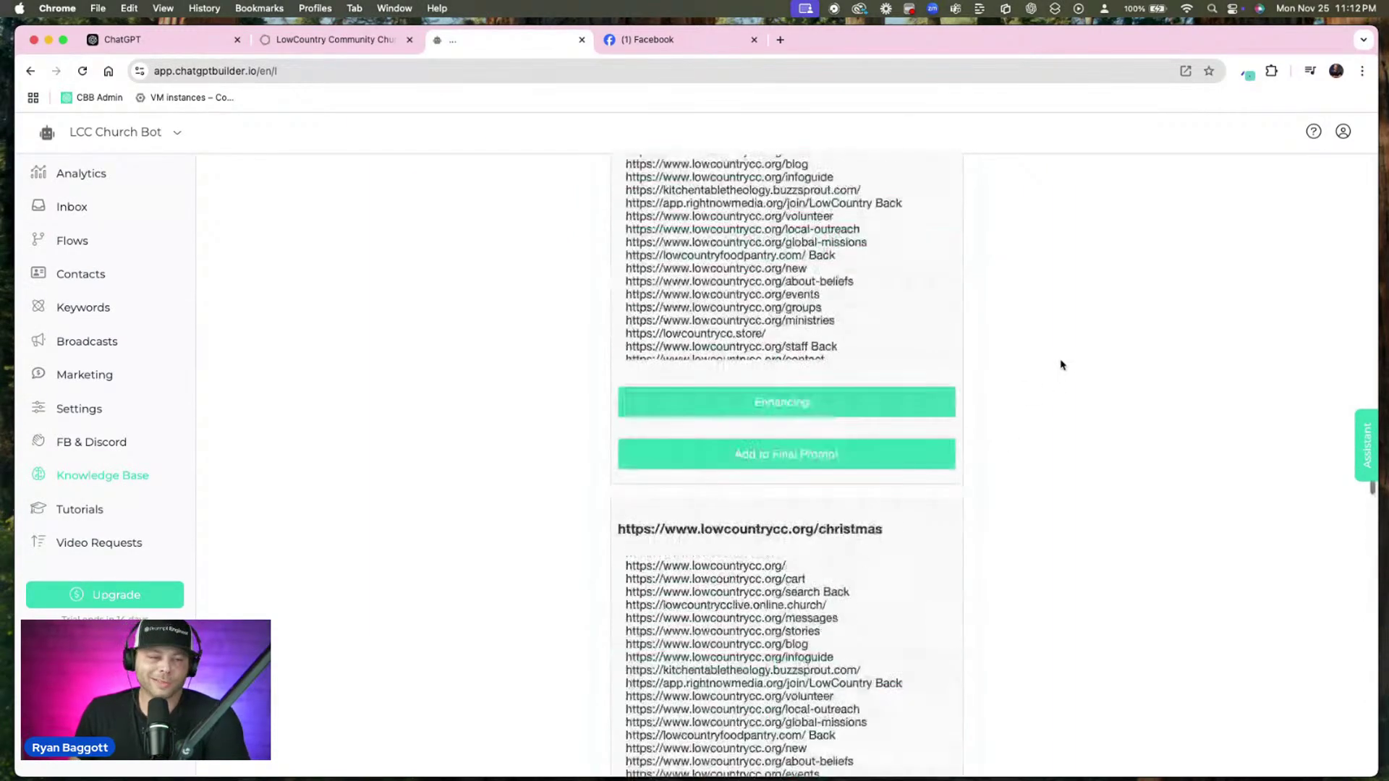
{"action": "left_click", "coordinate": [824, 166]}
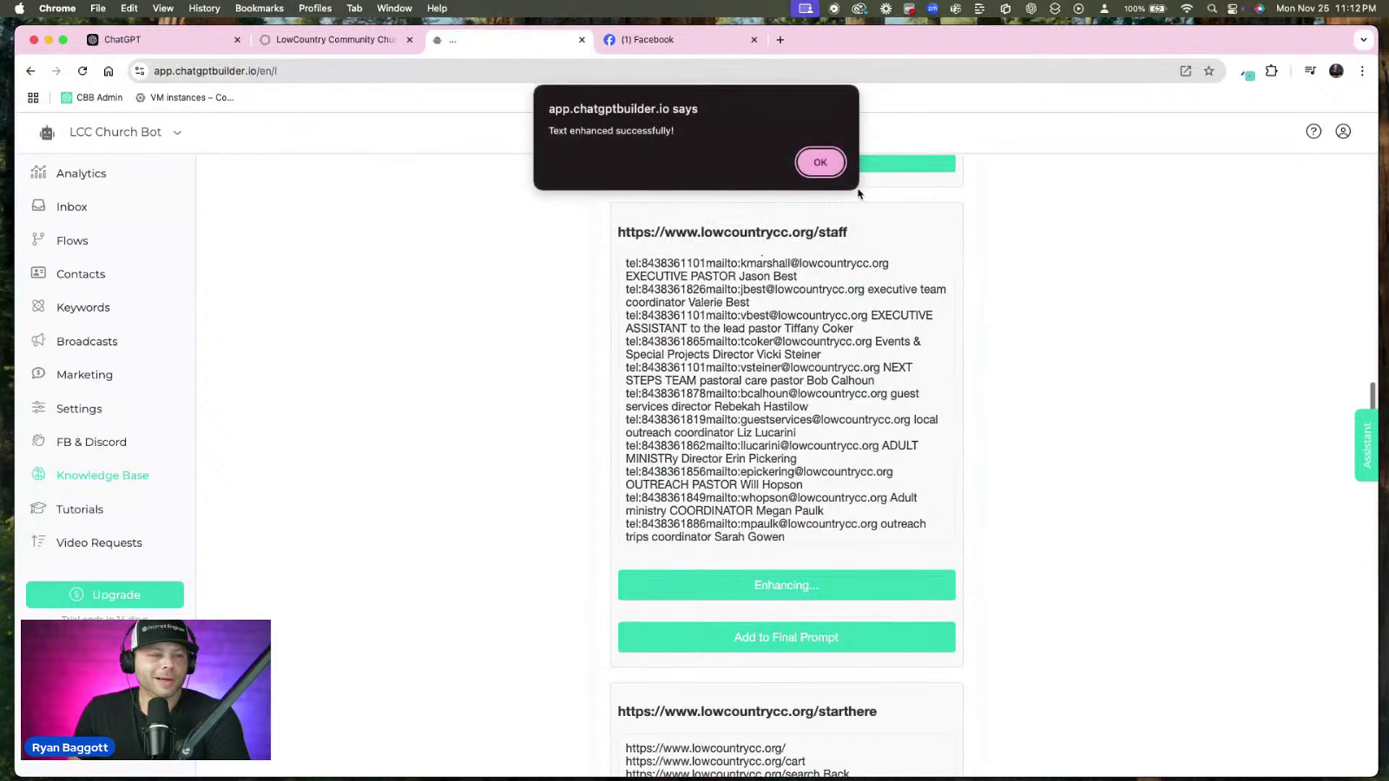
{"action": "left_click", "coordinate": [809, 161]}
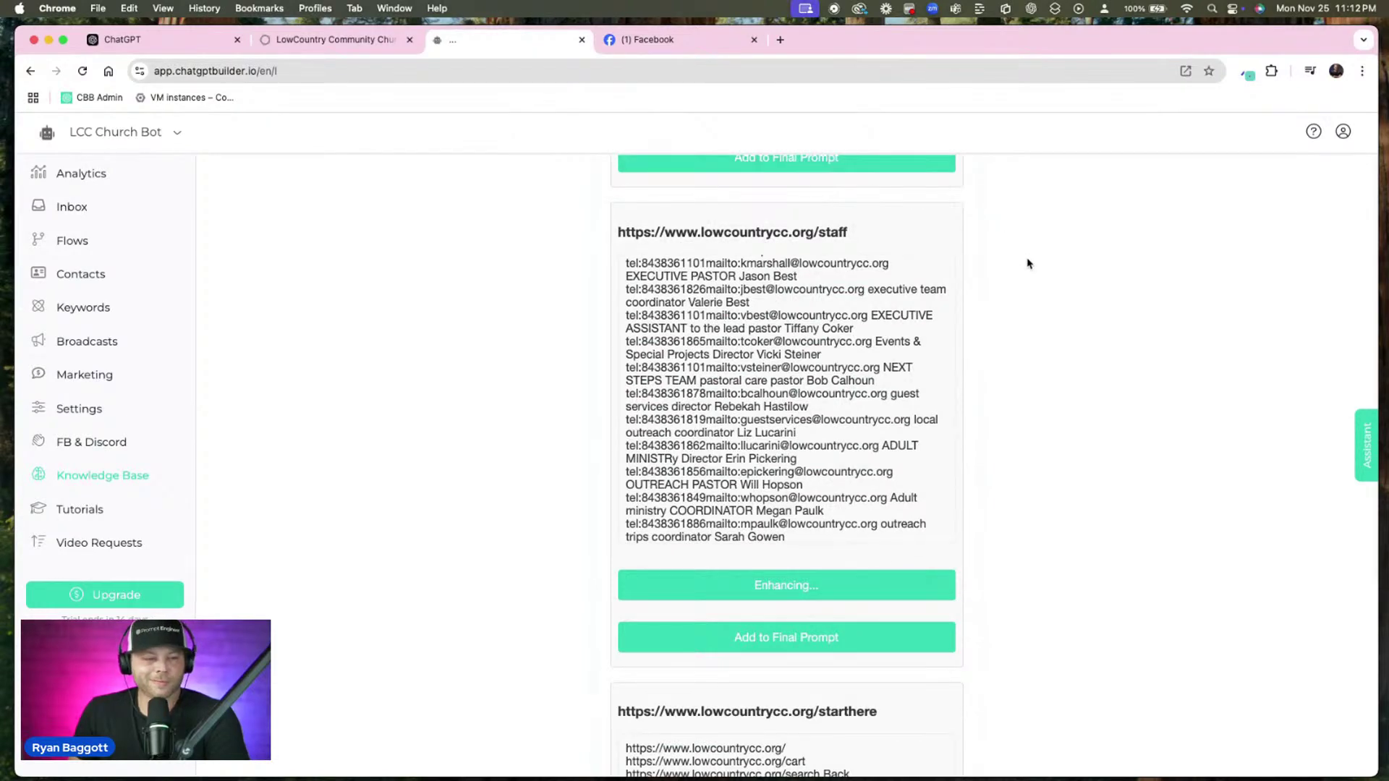
{"action": "left_click", "coordinate": [814, 156]}
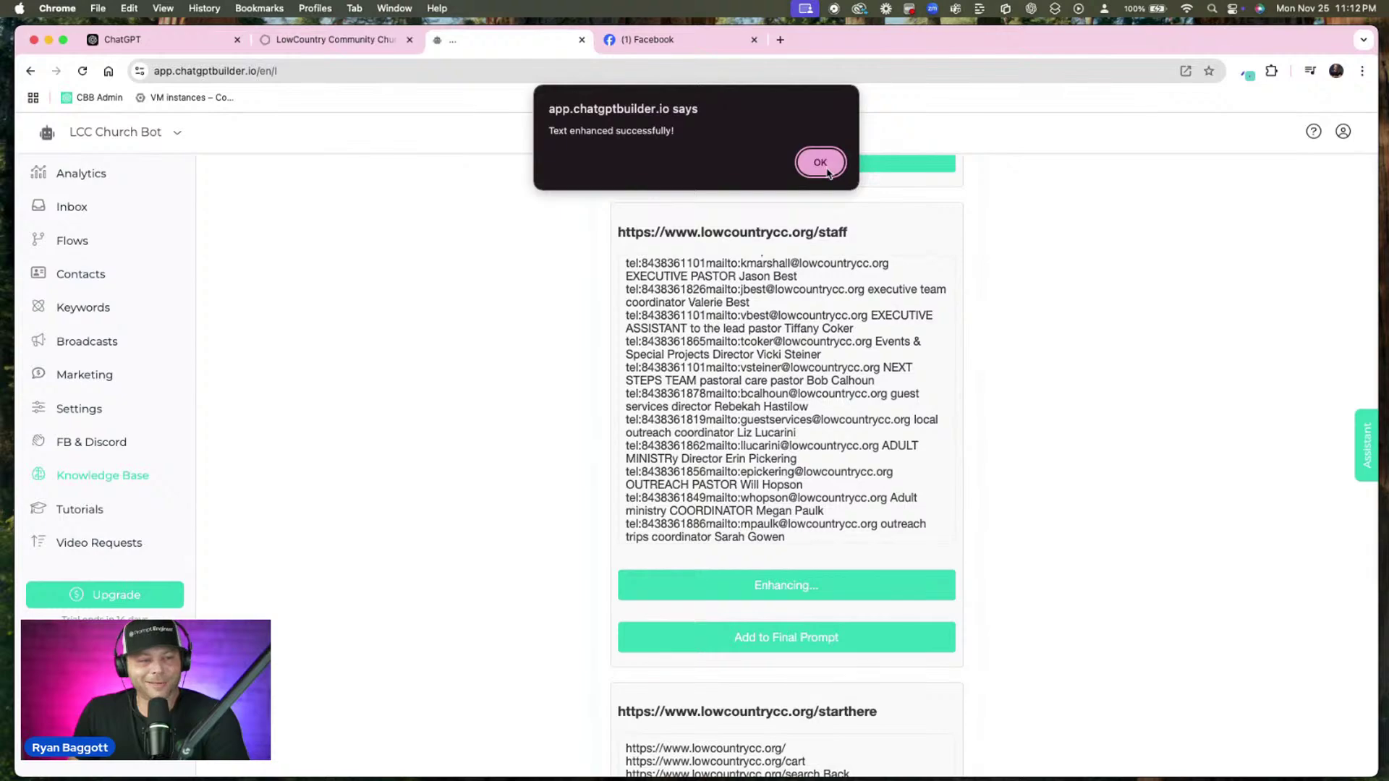
{"action": "left_click", "coordinate": [820, 164]}
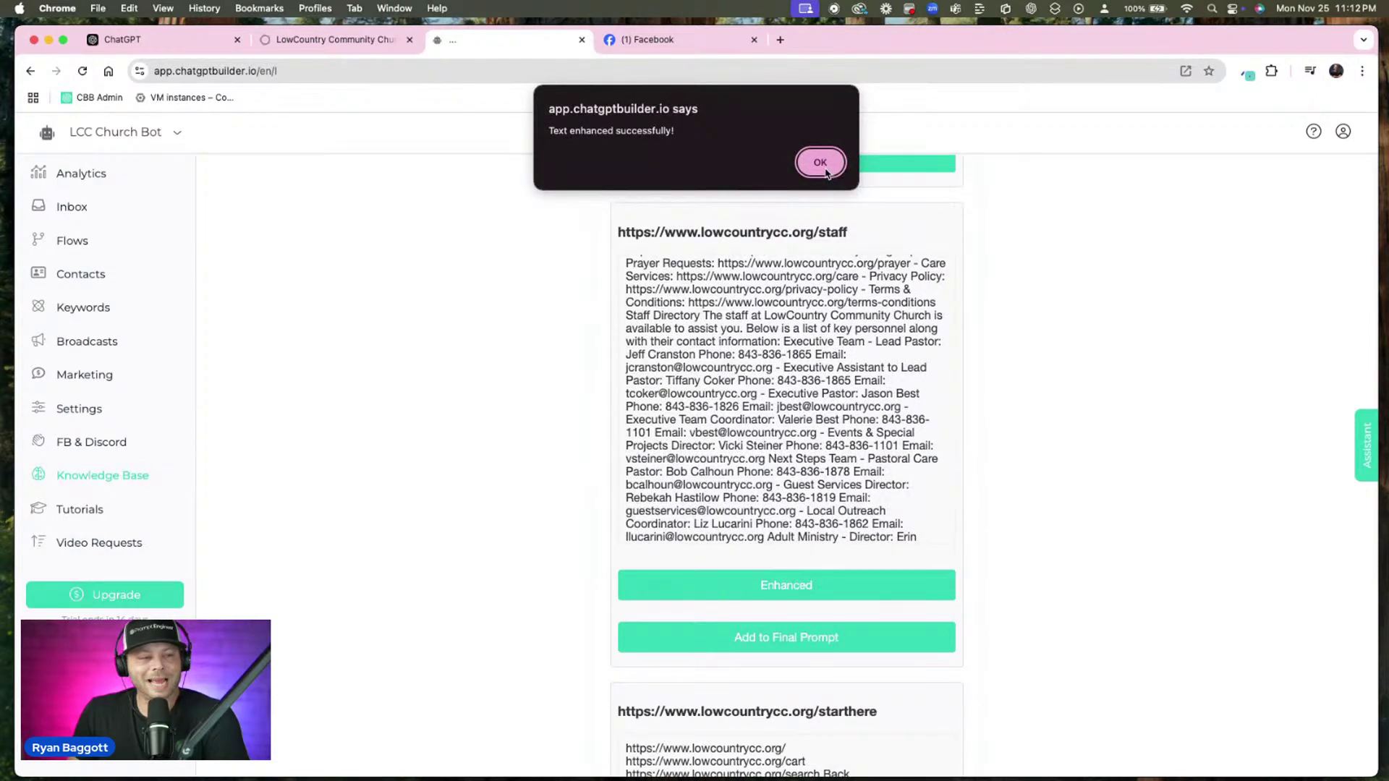
{"action": "left_click", "coordinate": [819, 161]}
{"action": "left_click", "coordinate": [818, 163]}
Add the enhanced contact and kids-faqs texts to the final prompt
{"action": "scroll", "coordinate": [992, 243], "scroll_direction": "down", "scroll_amount": 10}
{"action": "scroll", "coordinate": [991, 243], "scroll_direction": "up", "scroll_amount": 8}
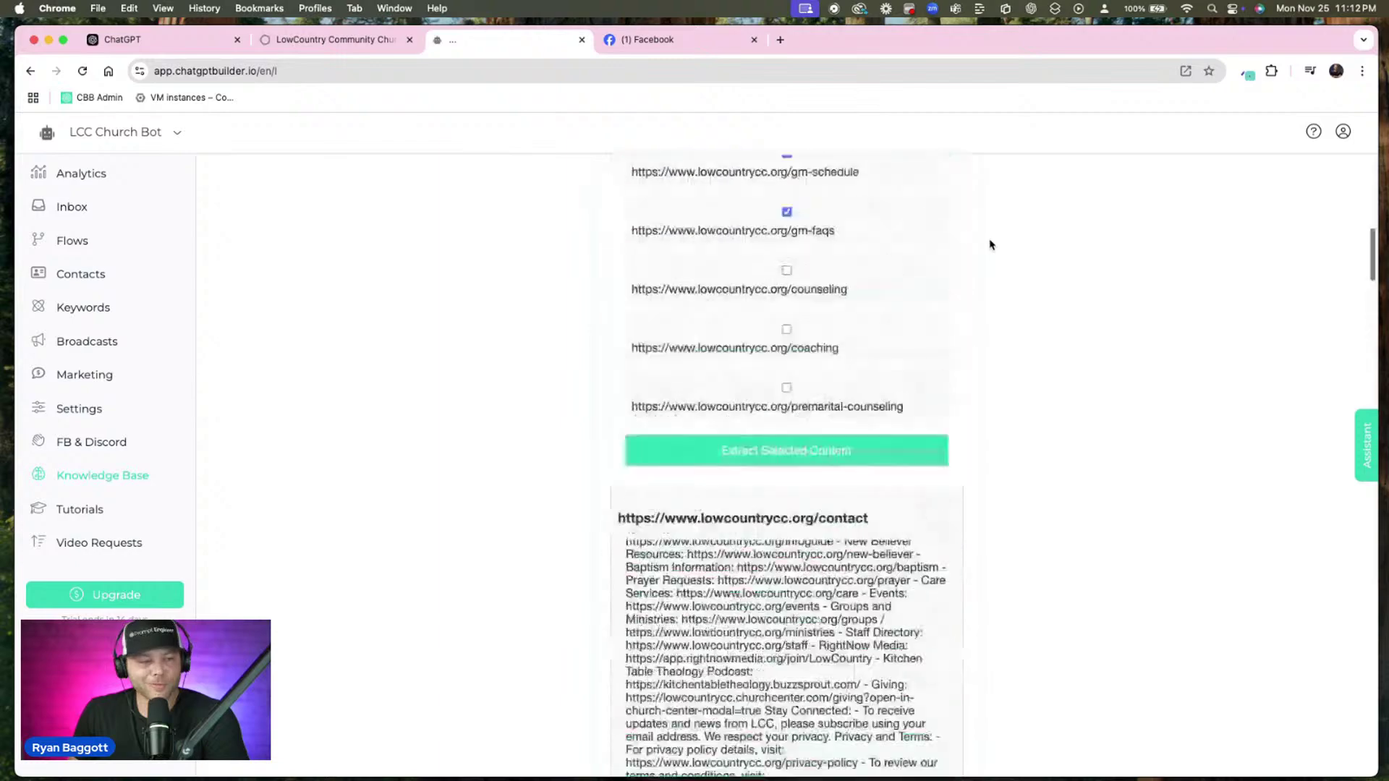
{"action": "scroll", "coordinate": [991, 243], "scroll_direction": "down", "scroll_amount": 5}
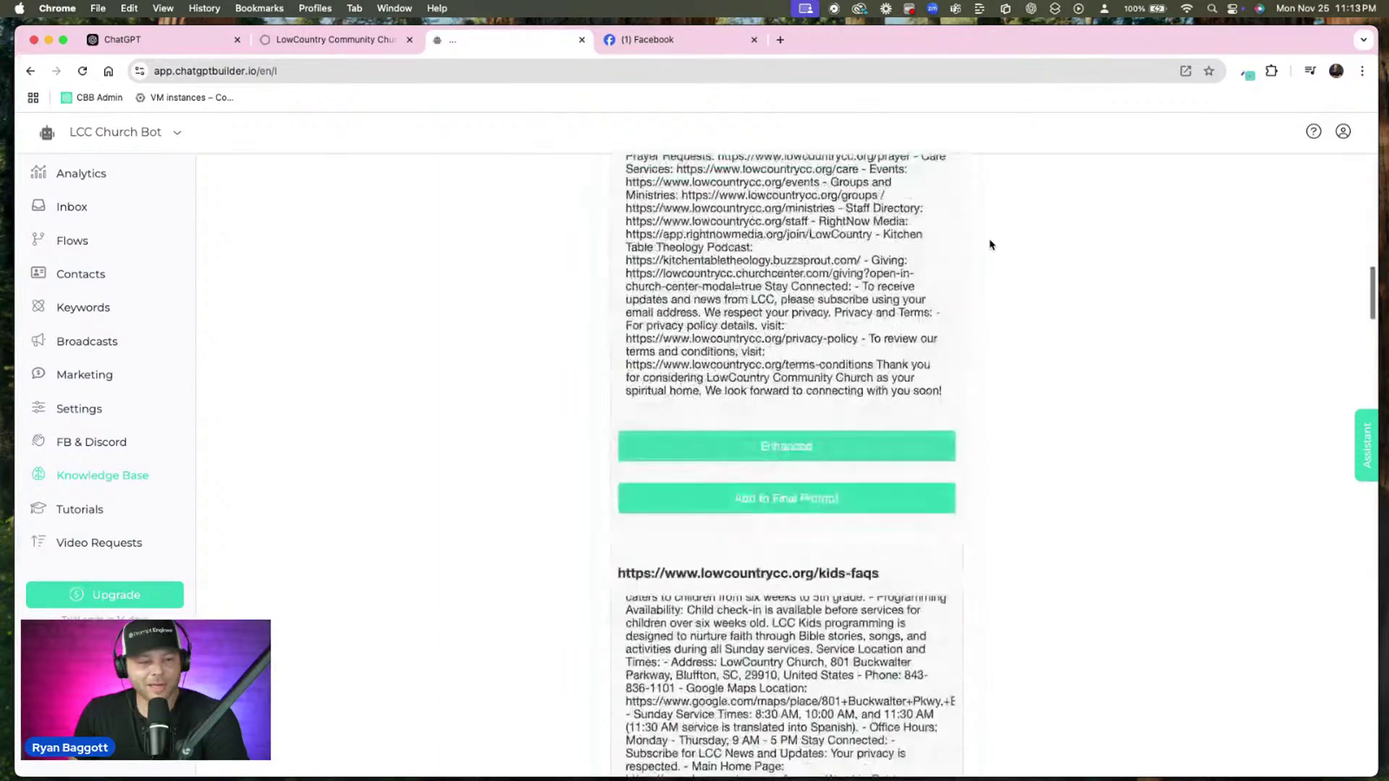
{"action": "left_click", "coordinate": [820, 500]}
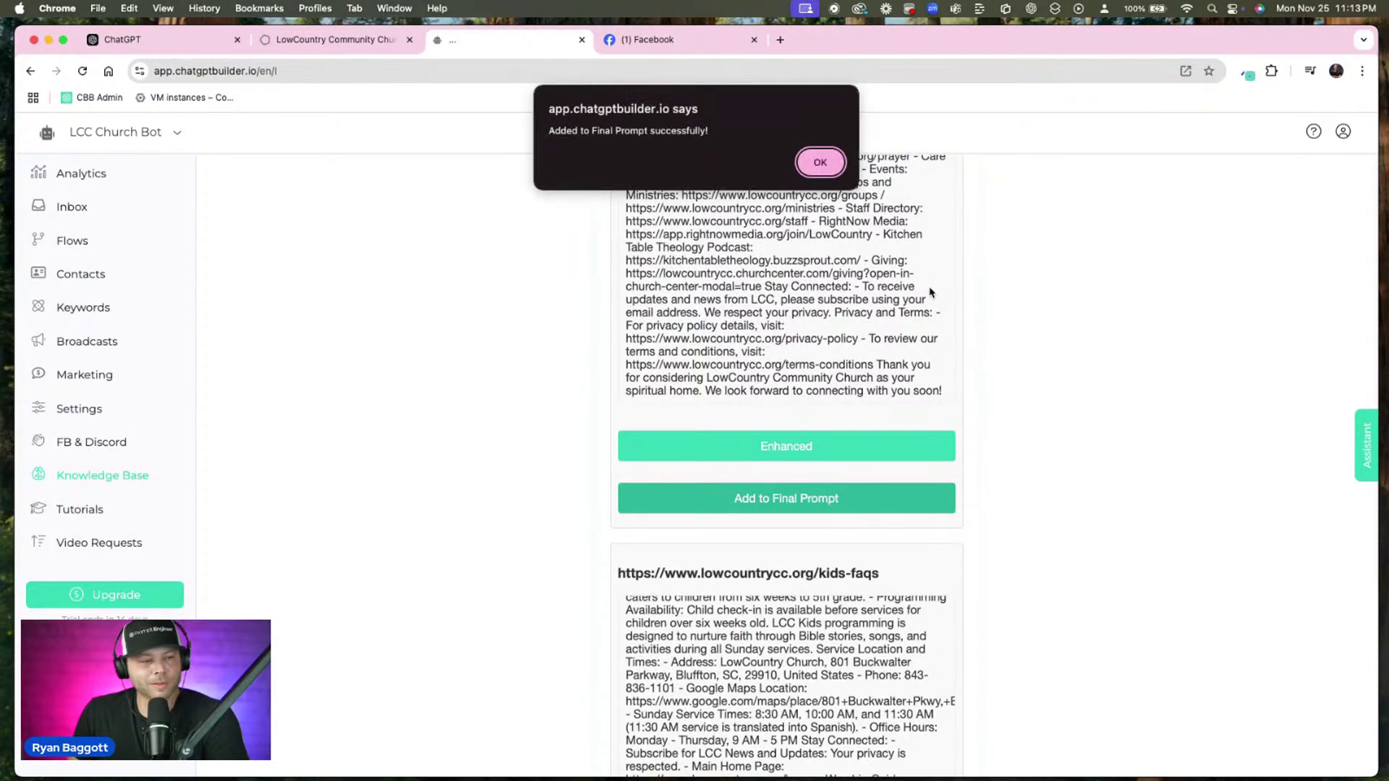
{"action": "left_click", "coordinate": [836, 174]}
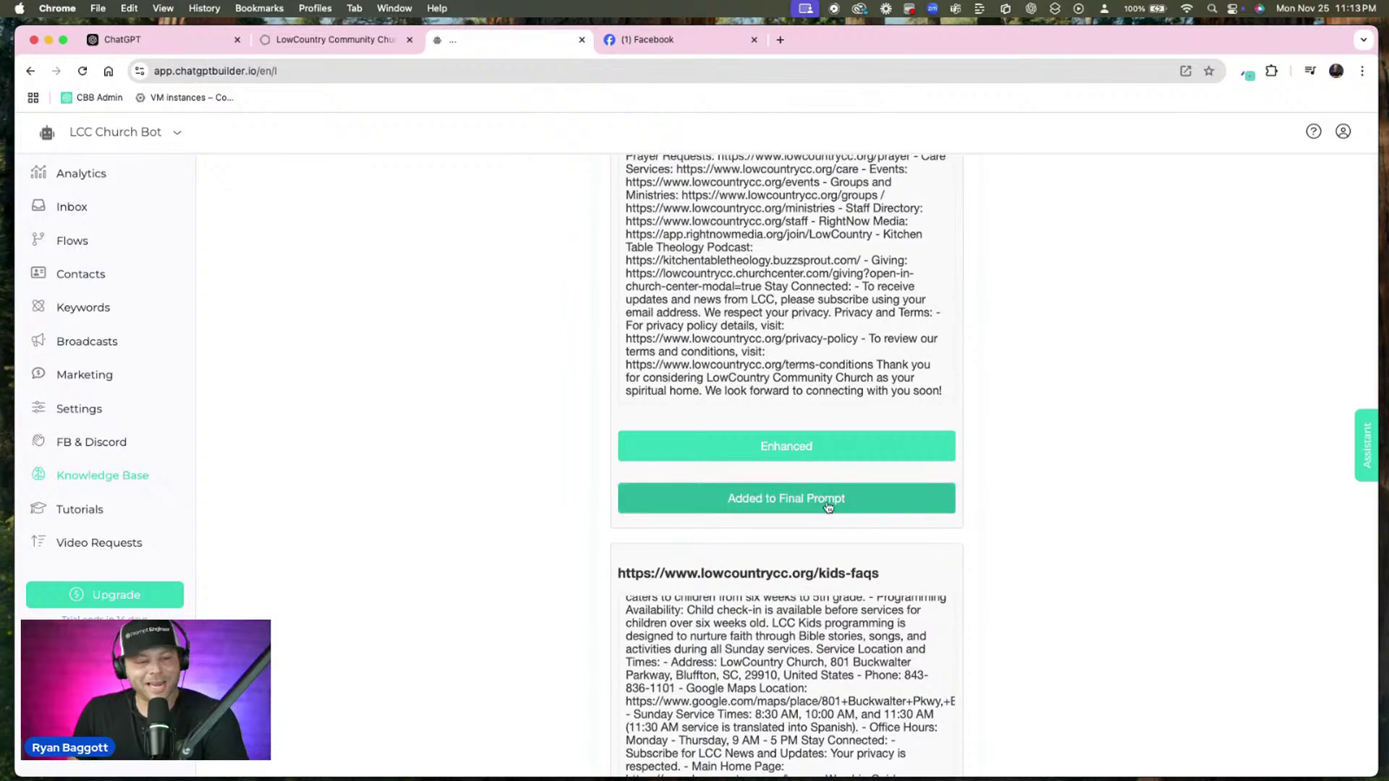
{"action": "scroll", "coordinate": [1073, 508], "scroll_direction": "down", "scroll_amount": 3}
{"action": "scroll", "coordinate": [1074, 508], "scroll_direction": "down", "scroll_amount": 3}
{"action": "left_click", "coordinate": [850, 575]}
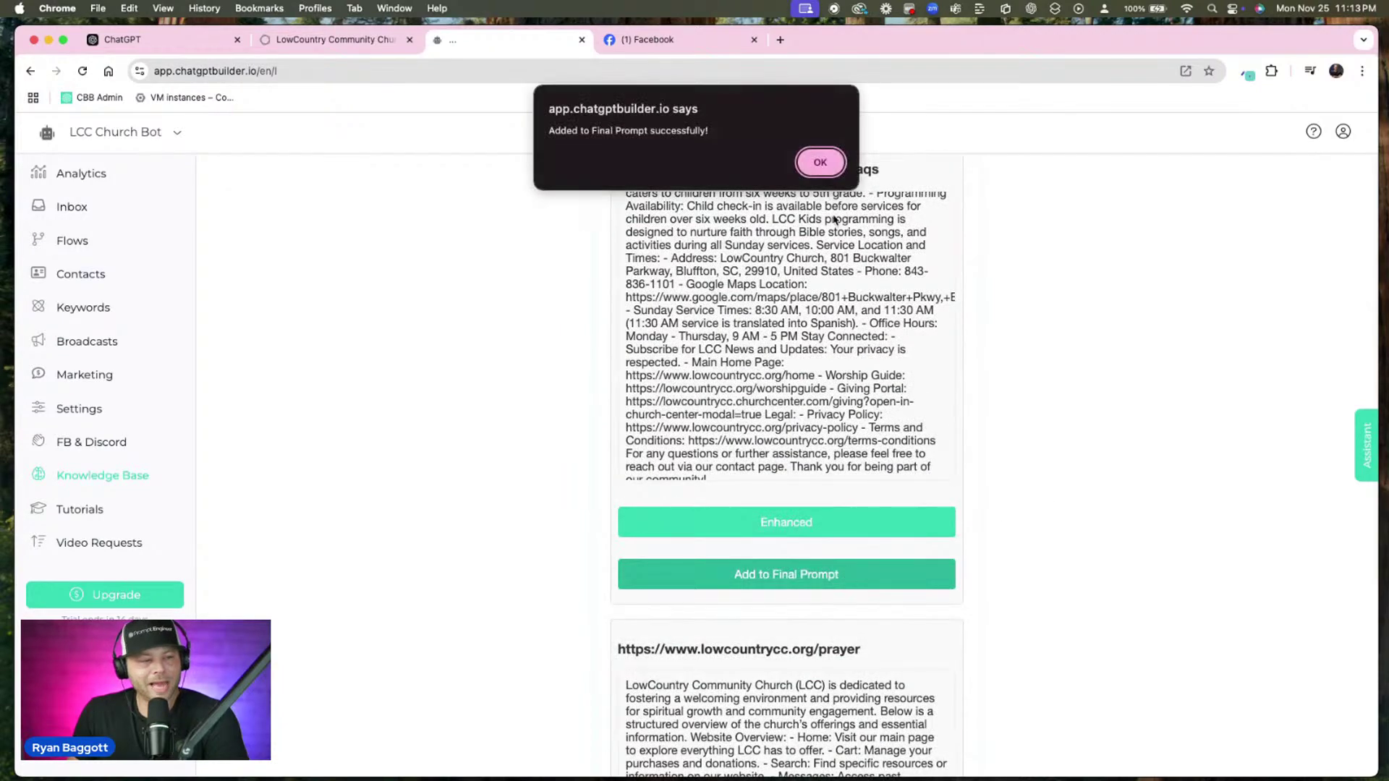
{"action": "left_click", "coordinate": [824, 166]}
Add the enhanced prayer and staff texts to the final prompt
{"action": "scroll", "coordinate": [994, 398], "scroll_direction": "down", "scroll_amount": 7}
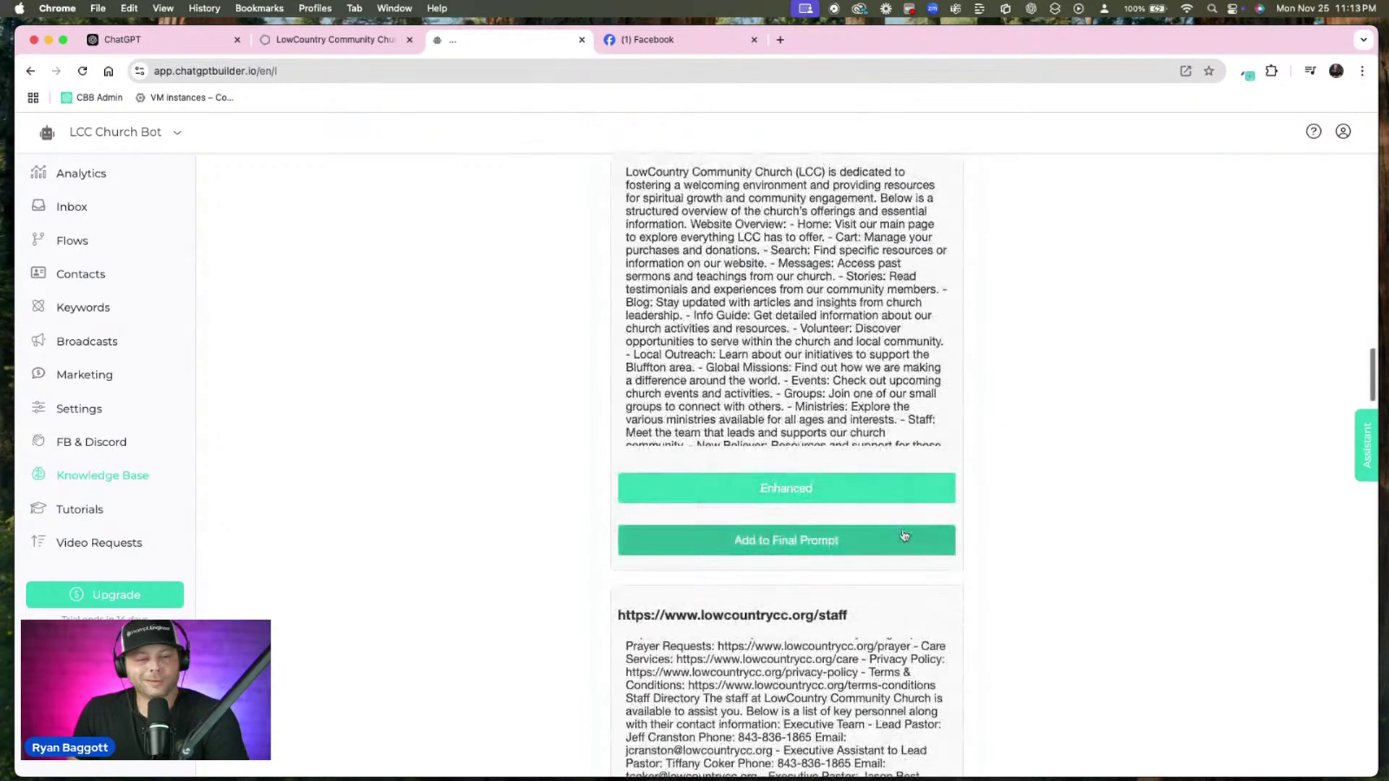
{"action": "left_click", "coordinate": [904, 539]}
{"action": "left_click", "coordinate": [820, 160]}
{"action": "scroll", "coordinate": [1091, 358], "scroll_direction": "down", "scroll_amount": 1}
{"action": "scroll", "coordinate": [1090, 358], "scroll_direction": "down", "scroll_amount": 7}
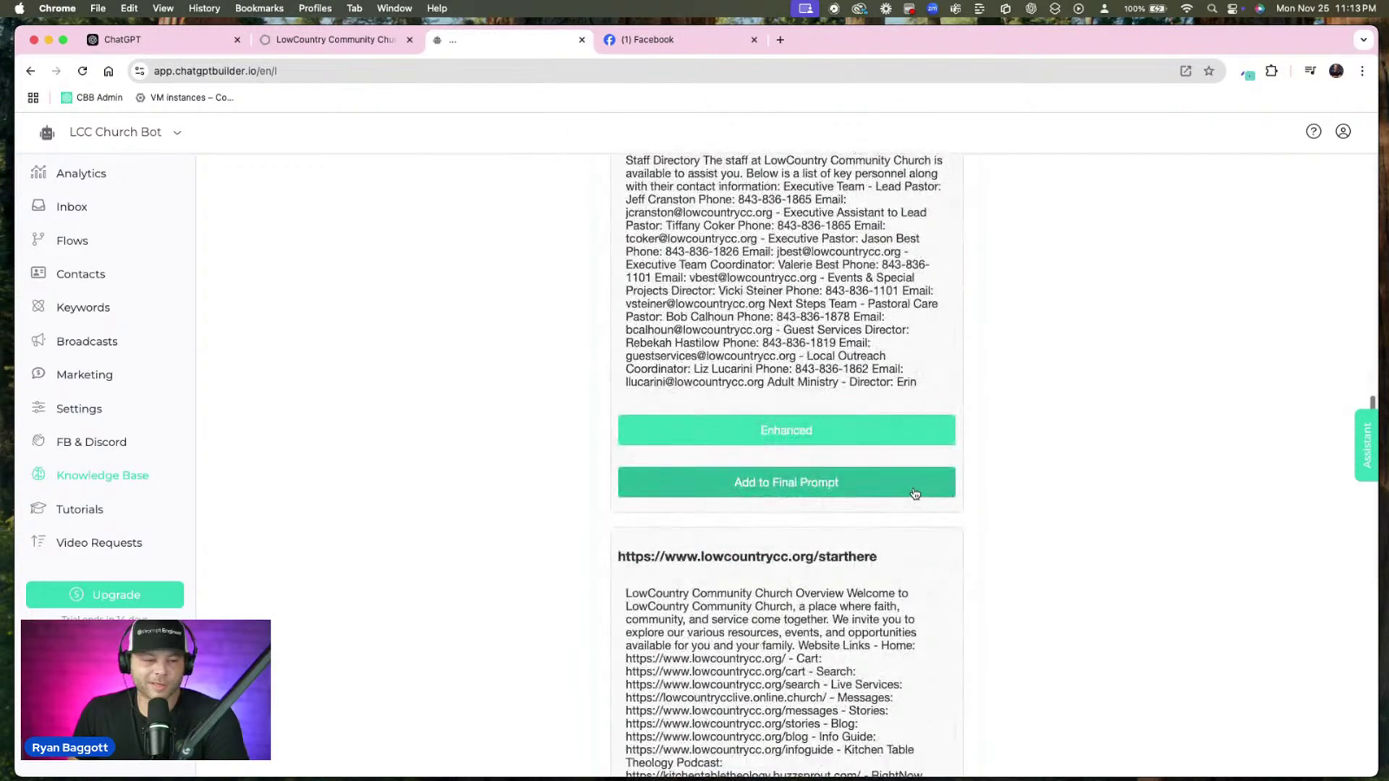
{"action": "left_click", "coordinate": [909, 484]}
{"action": "left_click", "coordinate": [823, 163]}
Add the enhanced starthere and christmas texts to the final prompt
{"action": "scroll", "coordinate": [1057, 290], "scroll_direction": "down", "scroll_amount": 4}
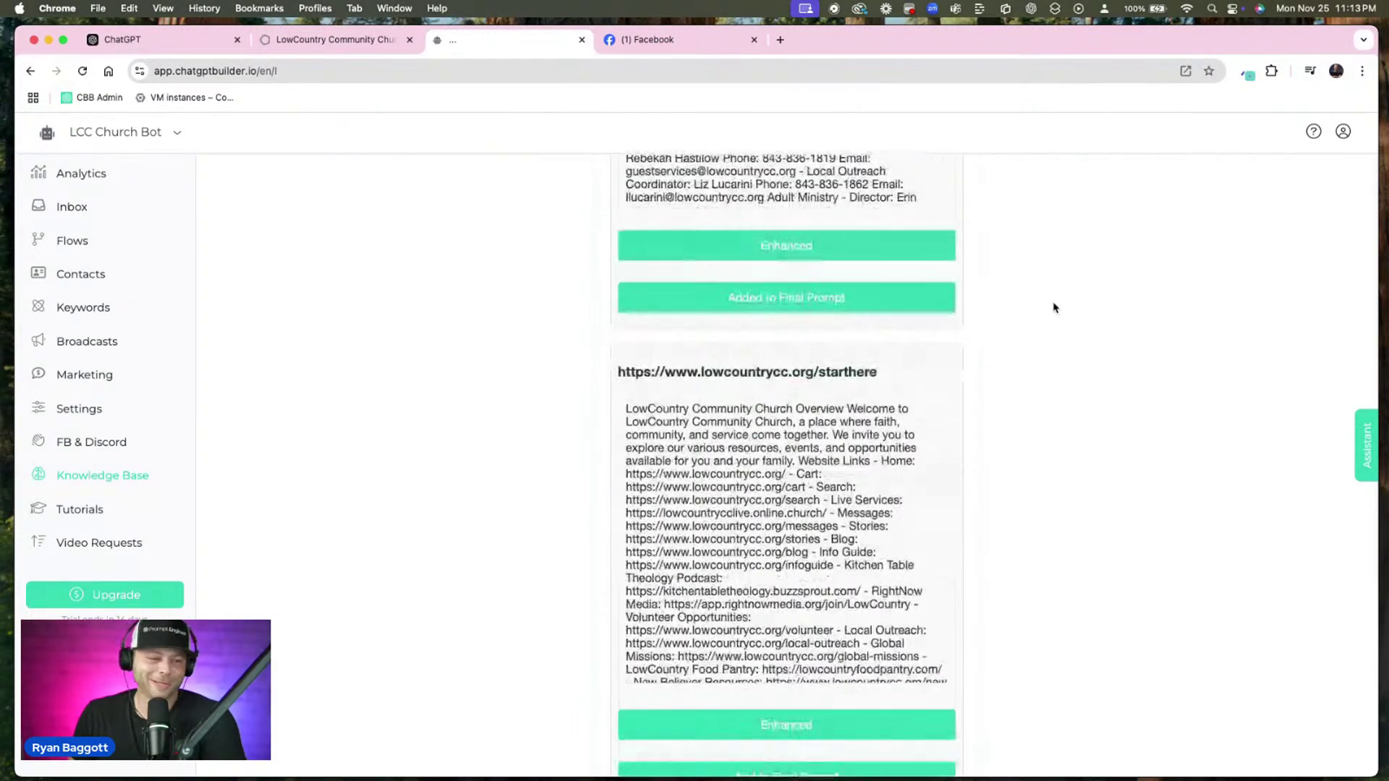
{"action": "scroll", "coordinate": [997, 611], "scroll_direction": "down", "scroll_amount": 4}
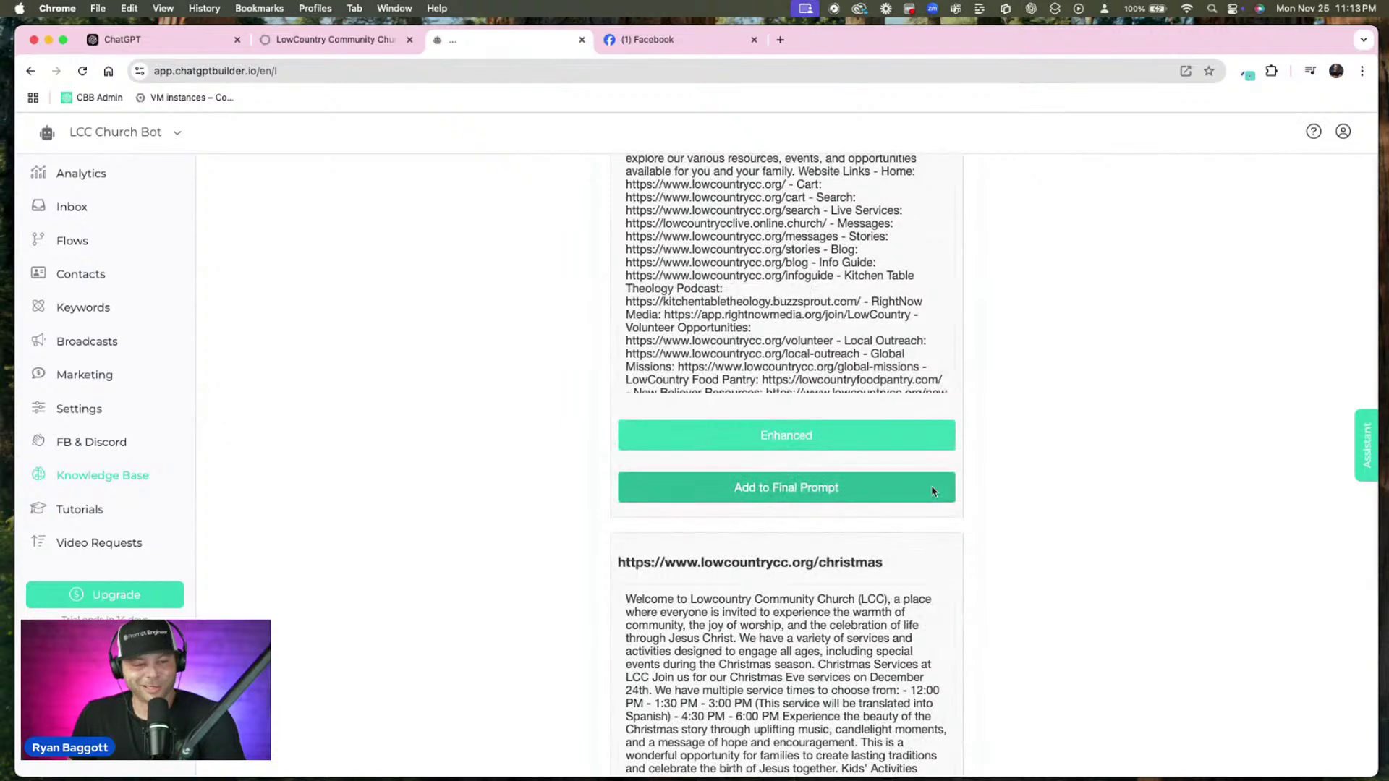
{"action": "left_click", "coordinate": [854, 487]}
{"action": "left_click", "coordinate": [821, 162]}
{"action": "scroll", "coordinate": [1122, 318], "scroll_direction": "down", "scroll_amount": 5}
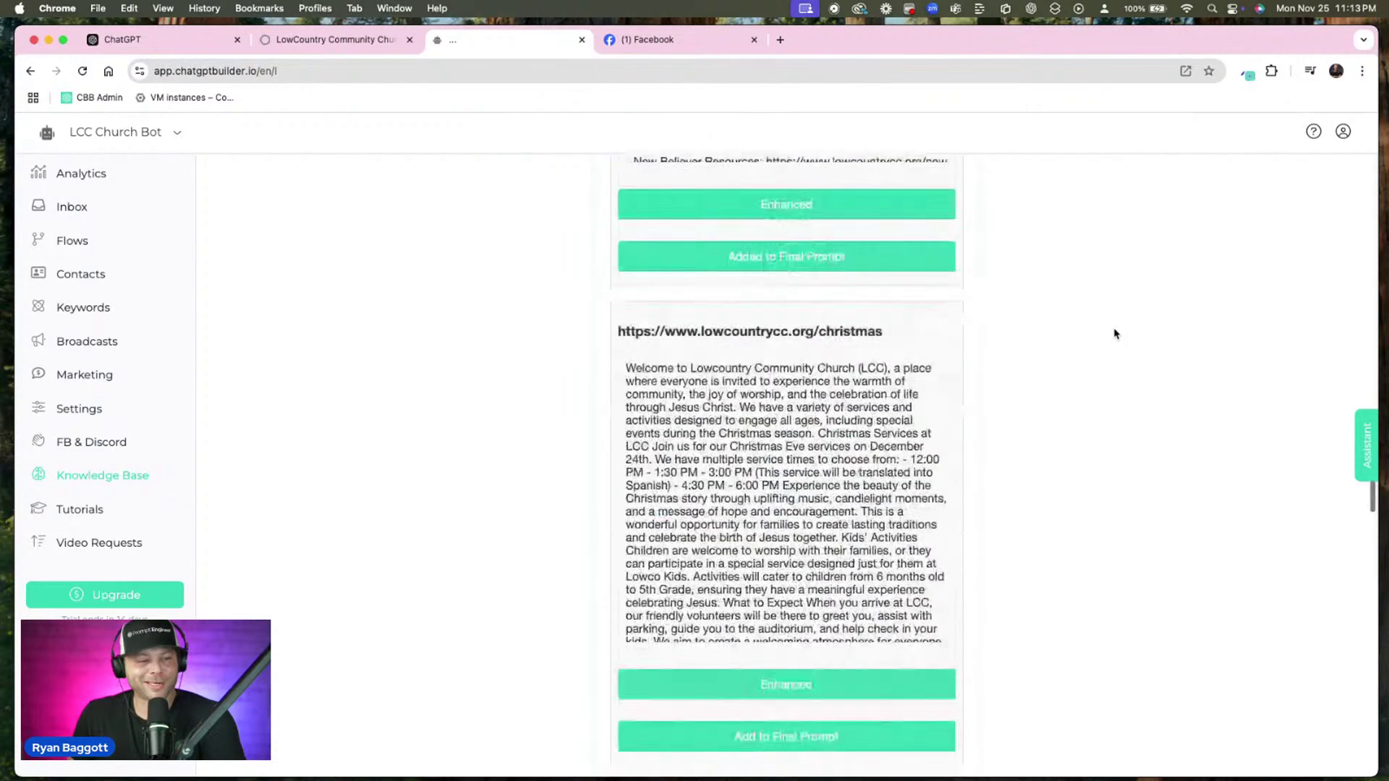
{"action": "left_click", "coordinate": [929, 588]}
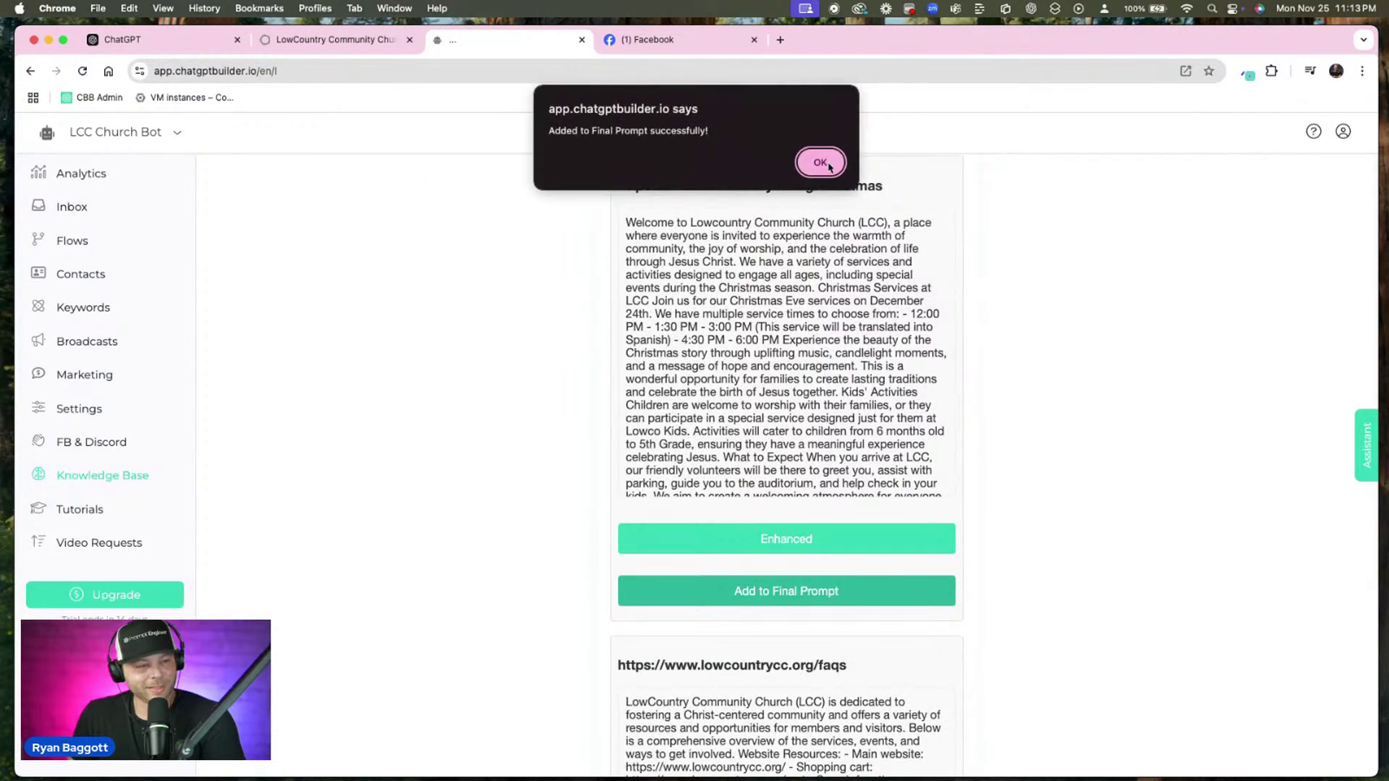
Add the enhanced faqs and wc-faqs texts to the final prompt
{"action": "left_click", "coordinate": [829, 165]}
{"action": "scroll", "coordinate": [1063, 322], "scroll_direction": "down", "scroll_amount": 6}
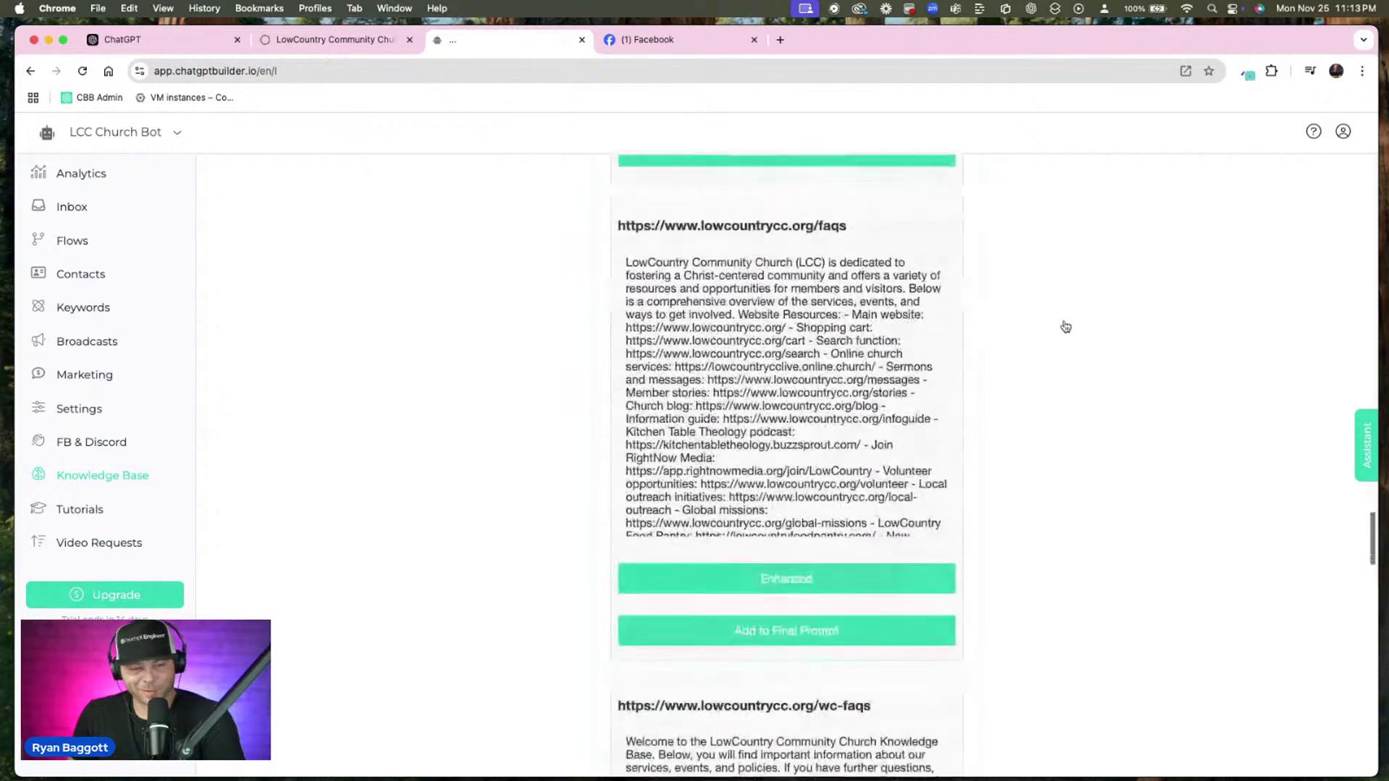
{"action": "scroll", "coordinate": [1081, 377], "scroll_direction": "down", "scroll_amount": 2}
{"action": "left_click", "coordinate": [924, 497]}
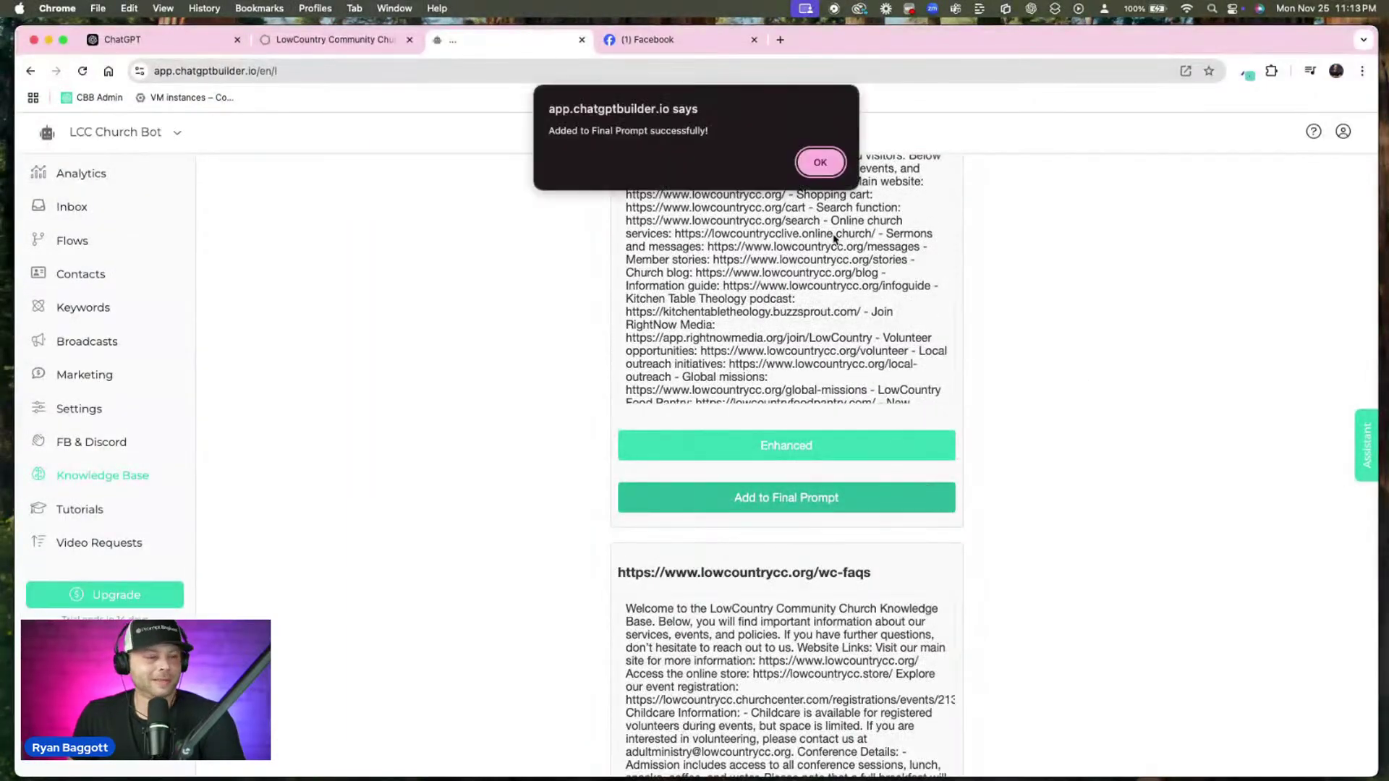
{"action": "left_click", "coordinate": [821, 164]}
{"action": "scroll", "coordinate": [1043, 383], "scroll_direction": "down", "scroll_amount": 8}
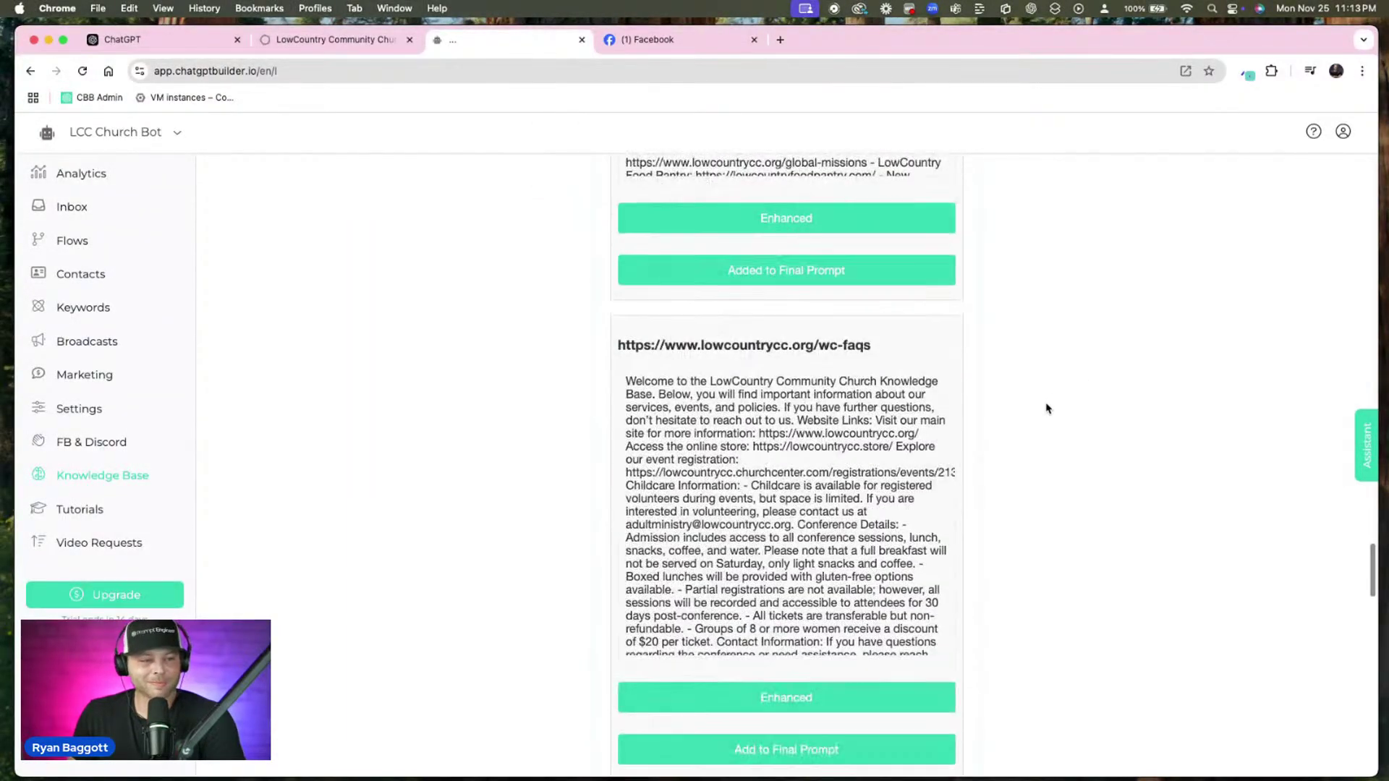
{"action": "left_click", "coordinate": [947, 391]}
{"action": "left_click", "coordinate": [822, 162]}
Add the last two enhanced page texts, ending with gm-faqs, to the final prompt
{"action": "scroll", "coordinate": [1020, 313], "scroll_direction": "down", "scroll_amount": 5}
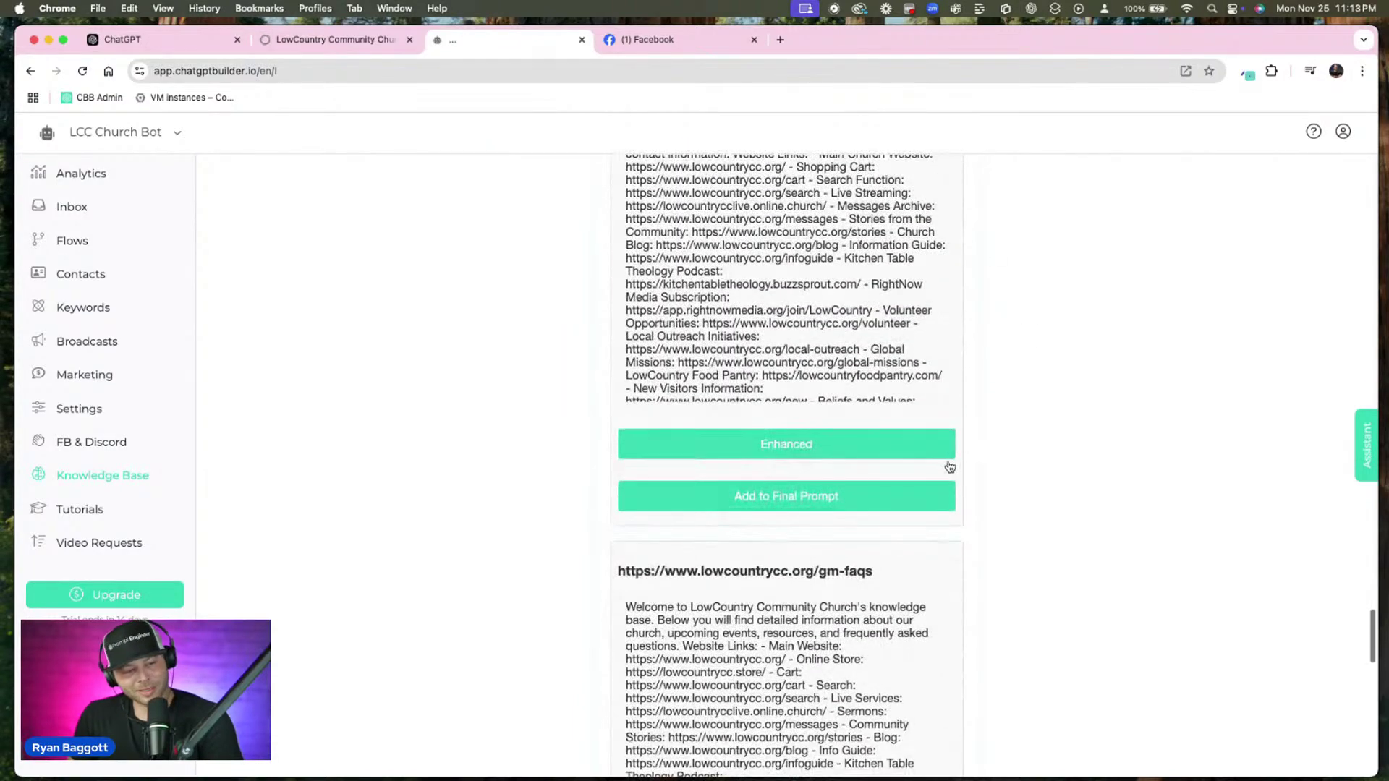
{"action": "left_click", "coordinate": [949, 493]}
{"action": "left_click", "coordinate": [818, 161]}
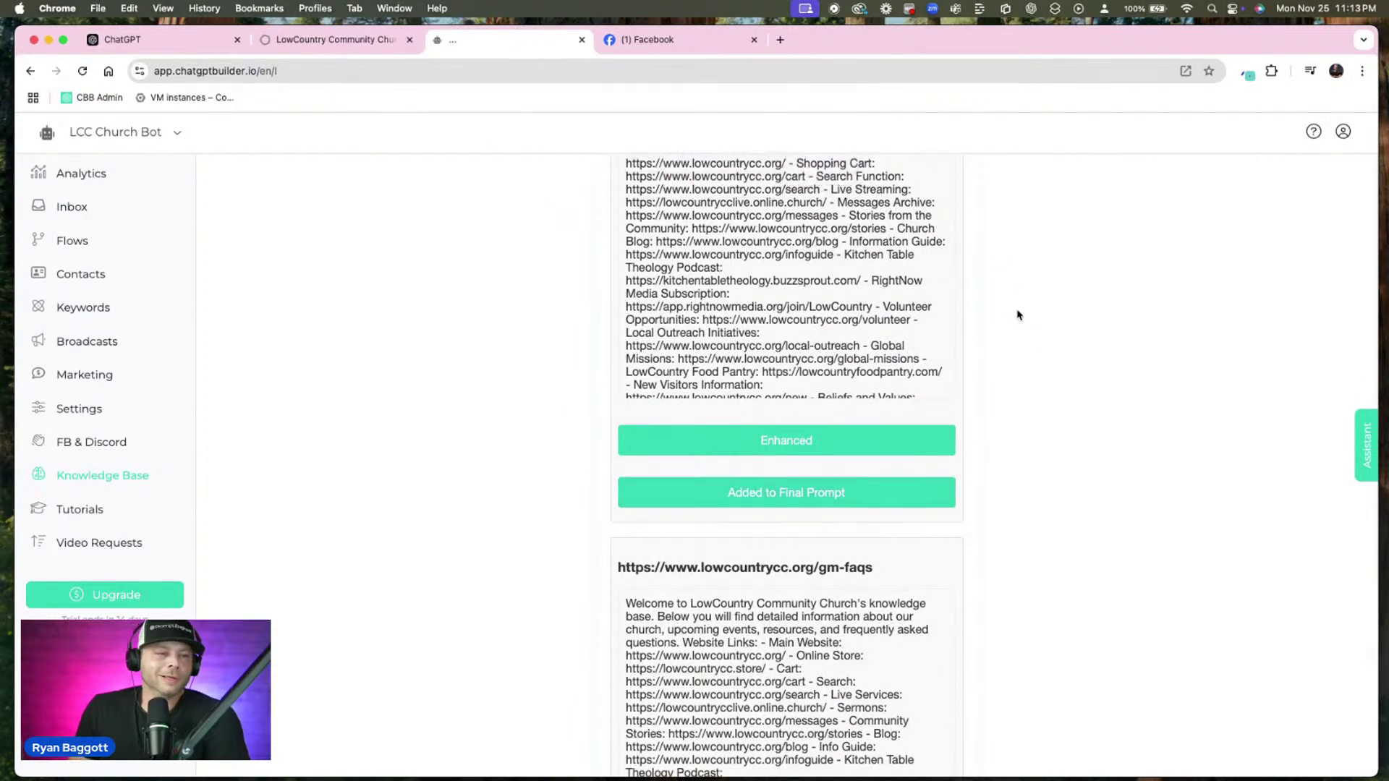
{"action": "scroll", "coordinate": [1017, 316], "scroll_direction": "down", "scroll_amount": 10}
{"action": "scroll", "coordinate": [1016, 317], "scroll_direction": "up", "scroll_amount": 2}
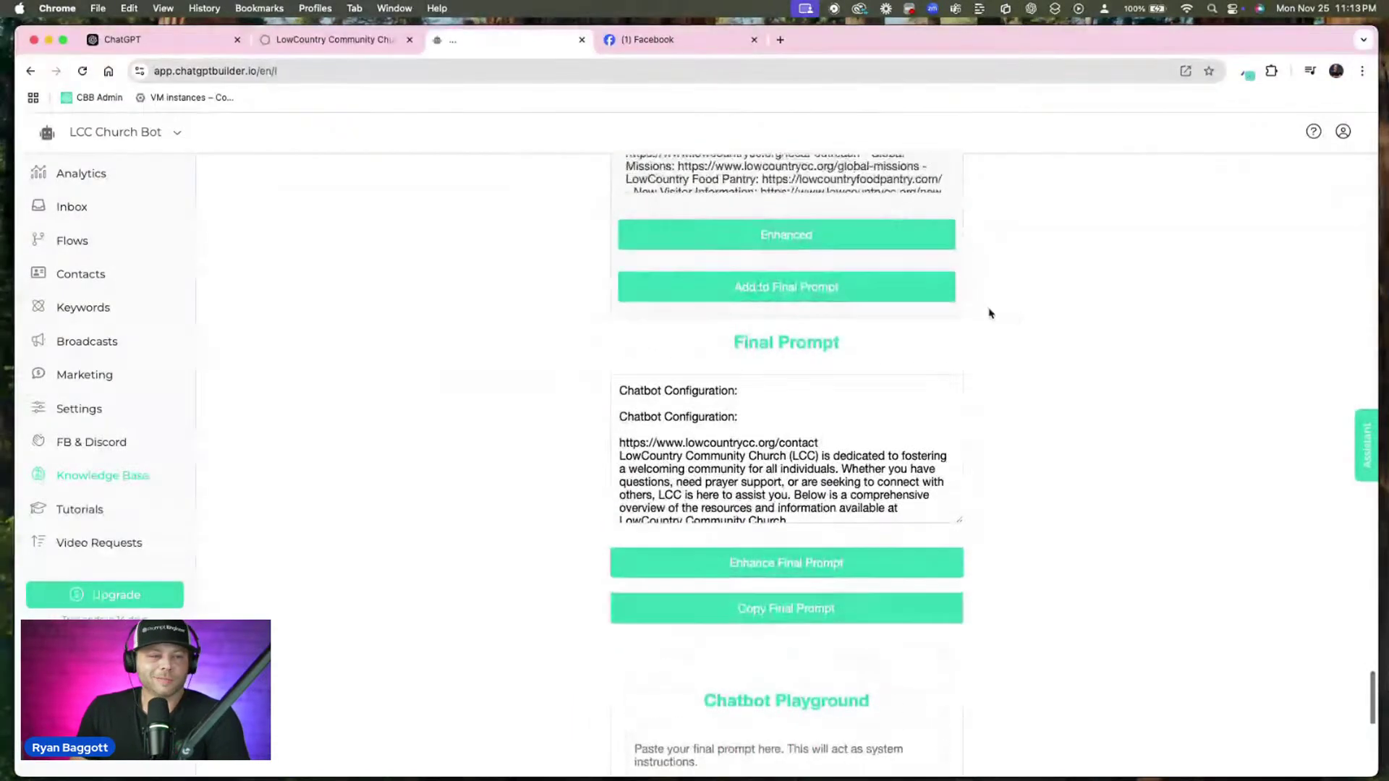
{"action": "left_click", "coordinate": [914, 289]}
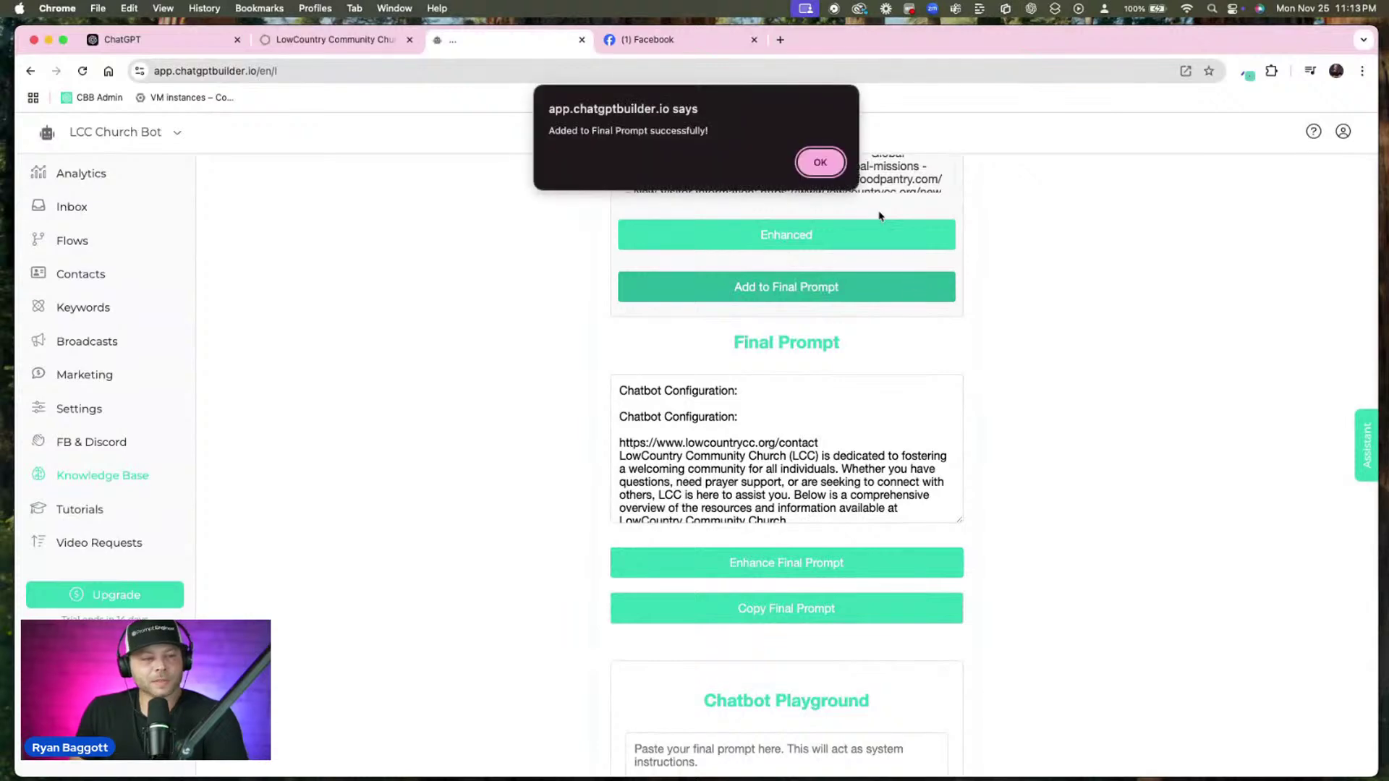
{"action": "left_click", "coordinate": [839, 168]}
Enlarge the final prompt's text box and enhance the combined final prompt
{"action": "left_click_drag", "start_coordinate": [959, 520], "coordinate": [1045, 735]}
{"action": "scroll", "coordinate": [1063, 528], "scroll_direction": "down", "scroll_amount": 4}
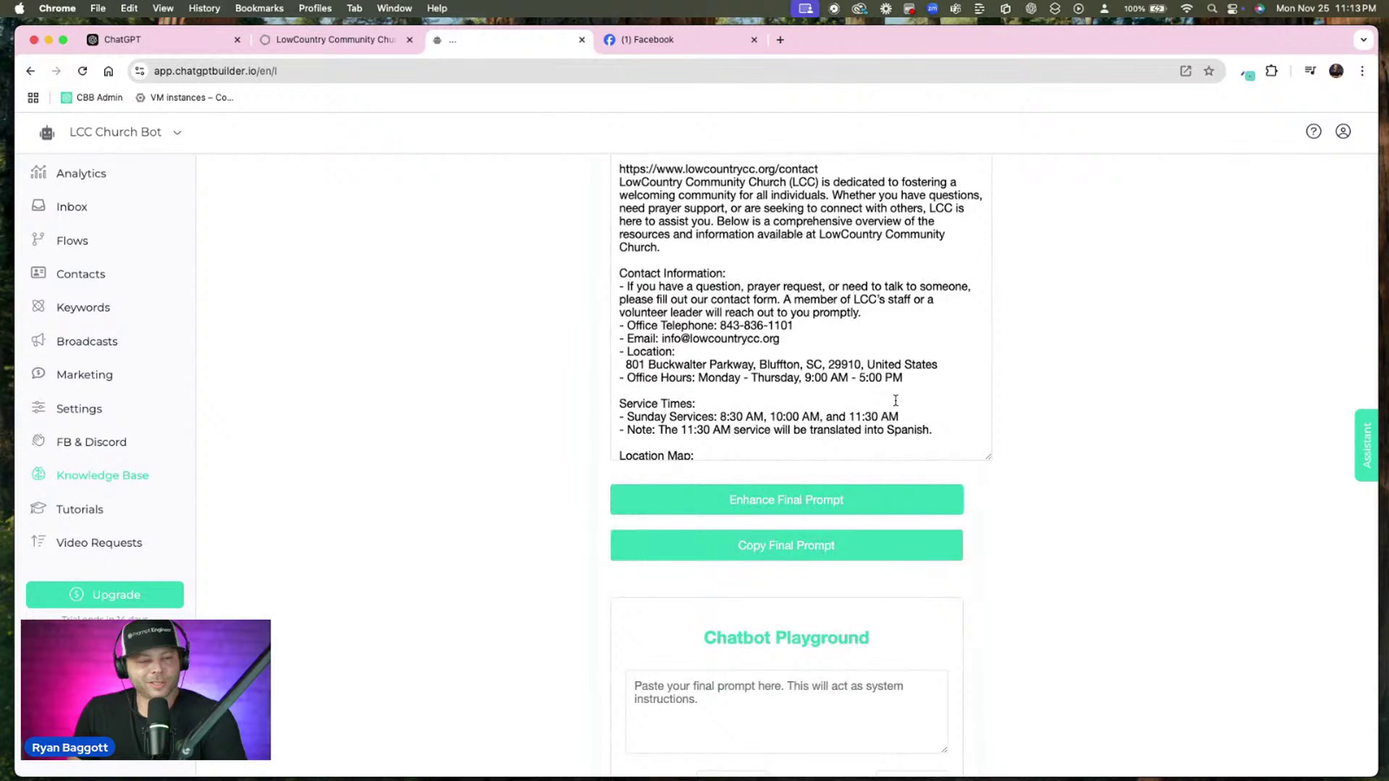
{"action": "left_click", "coordinate": [845, 504]}
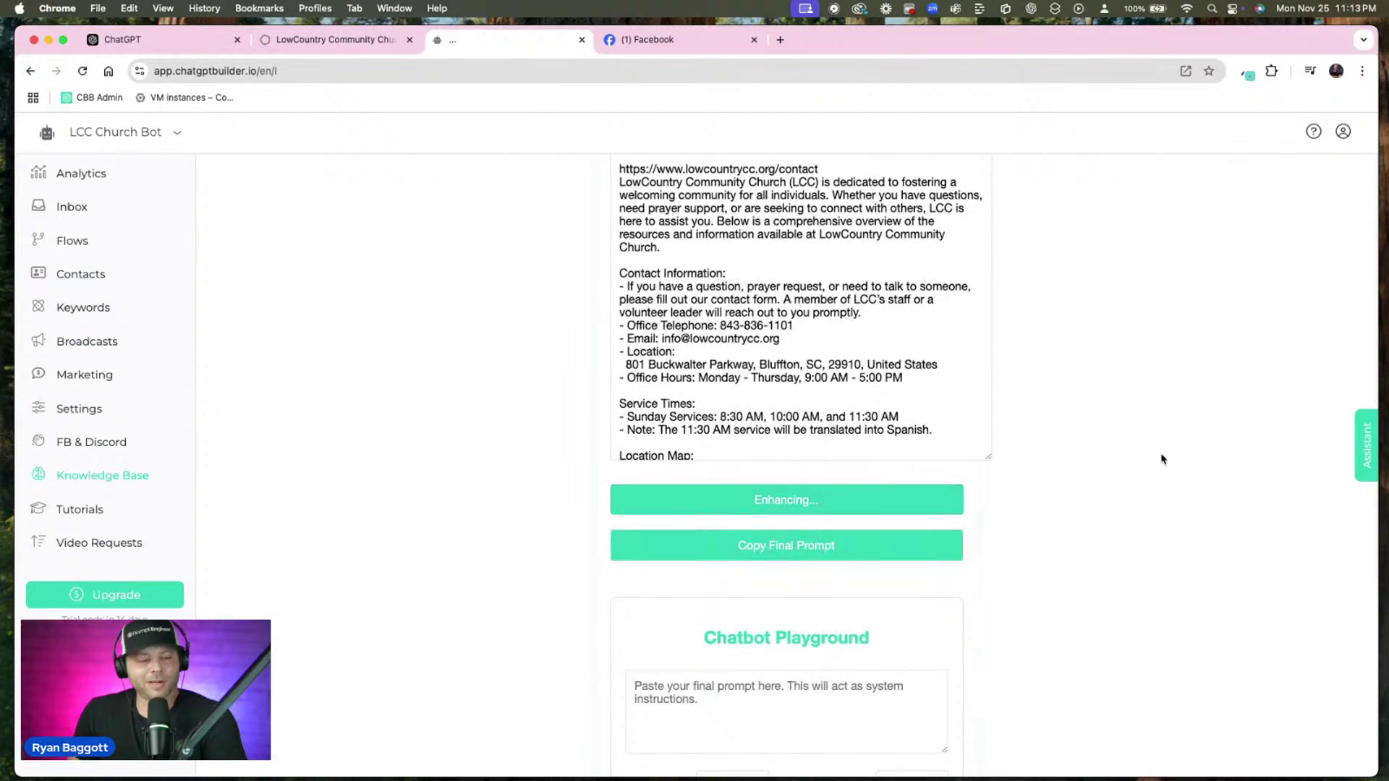
{"action": "scroll", "coordinate": [1120, 424], "scroll_direction": "up", "scroll_amount": 2}
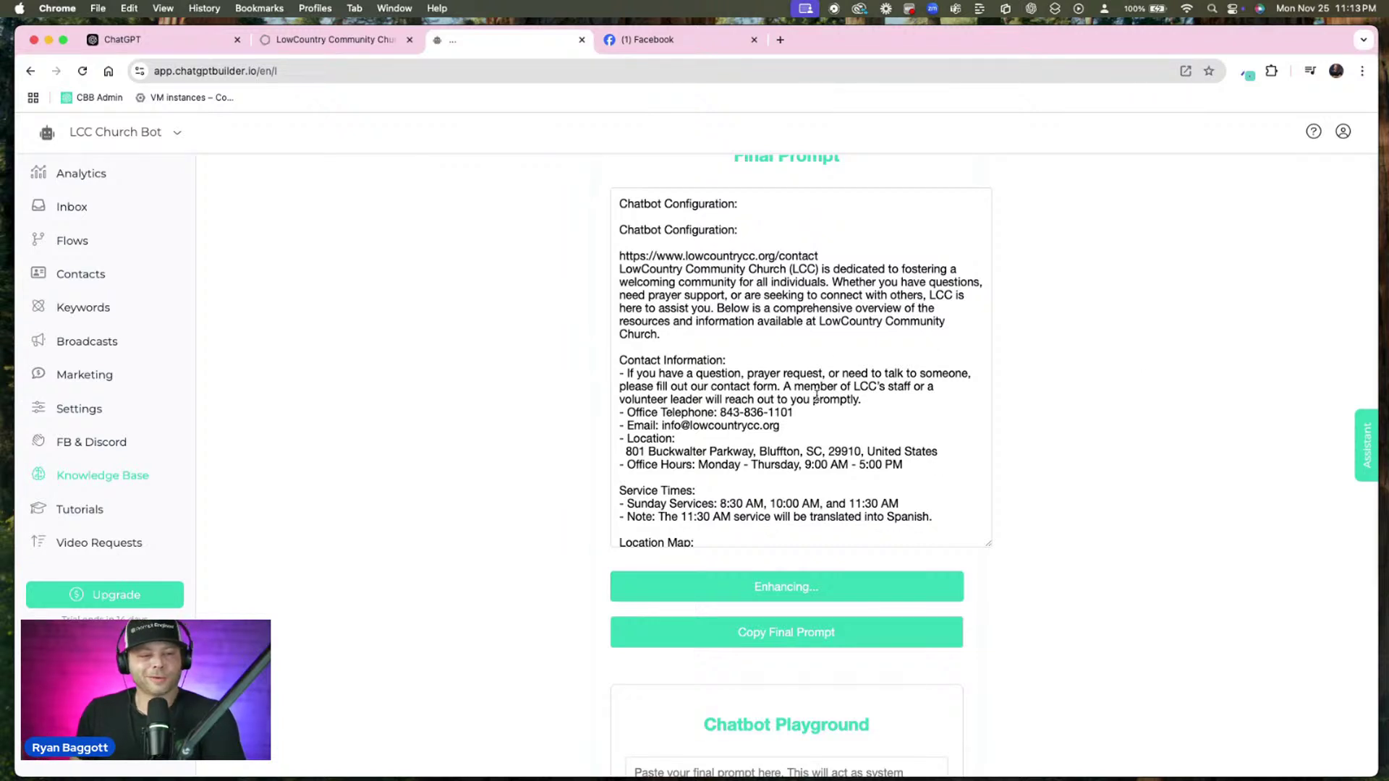
{"action": "left_click", "coordinate": [816, 156]}
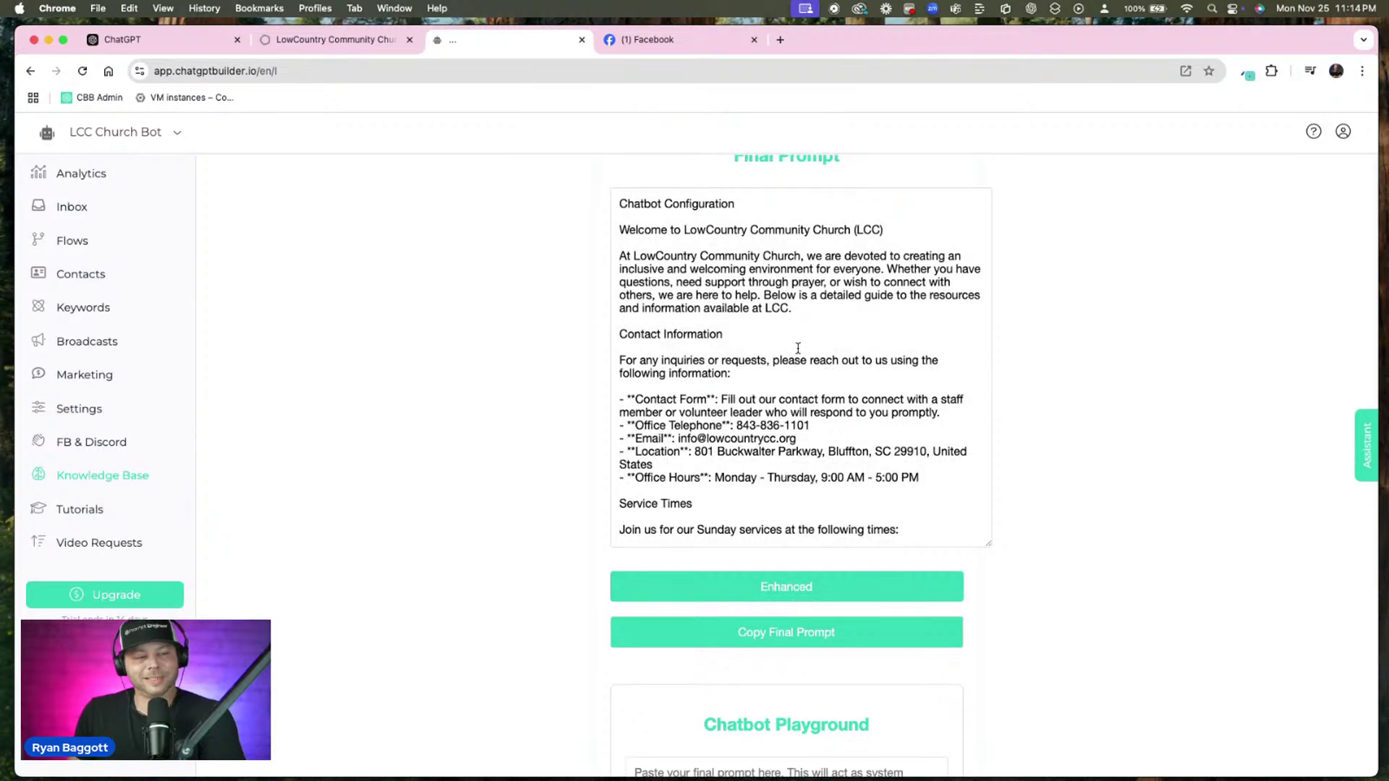
Copy the enhanced final prompt and paste it into the Chatbot Playground as system instructions
{"action": "left_click", "coordinate": [831, 633]}
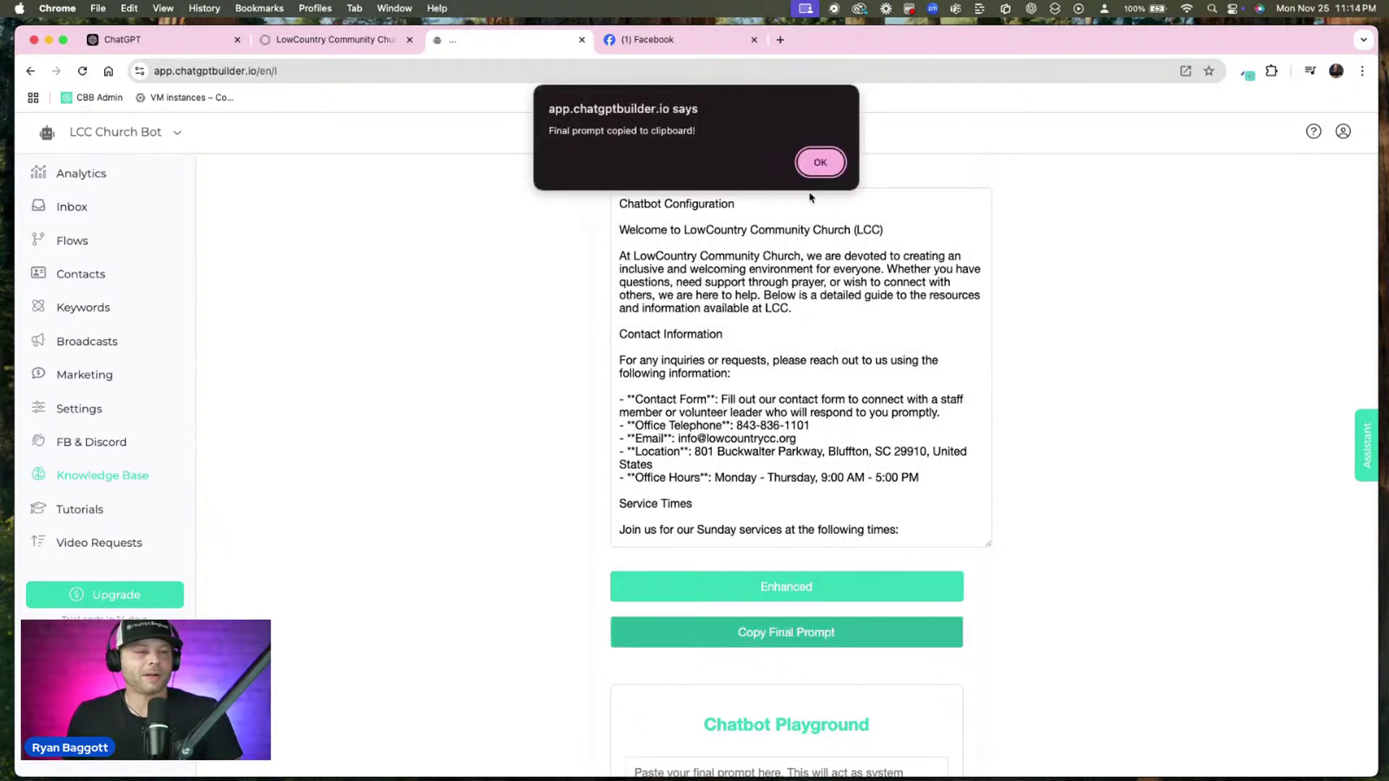
{"action": "left_click", "coordinate": [808, 166]}
{"action": "scroll", "coordinate": [1105, 318], "scroll_direction": "down", "scroll_amount": 6}
{"action": "left_click", "coordinate": [801, 331]}
{"action": "key", "text": "cmd+v"}
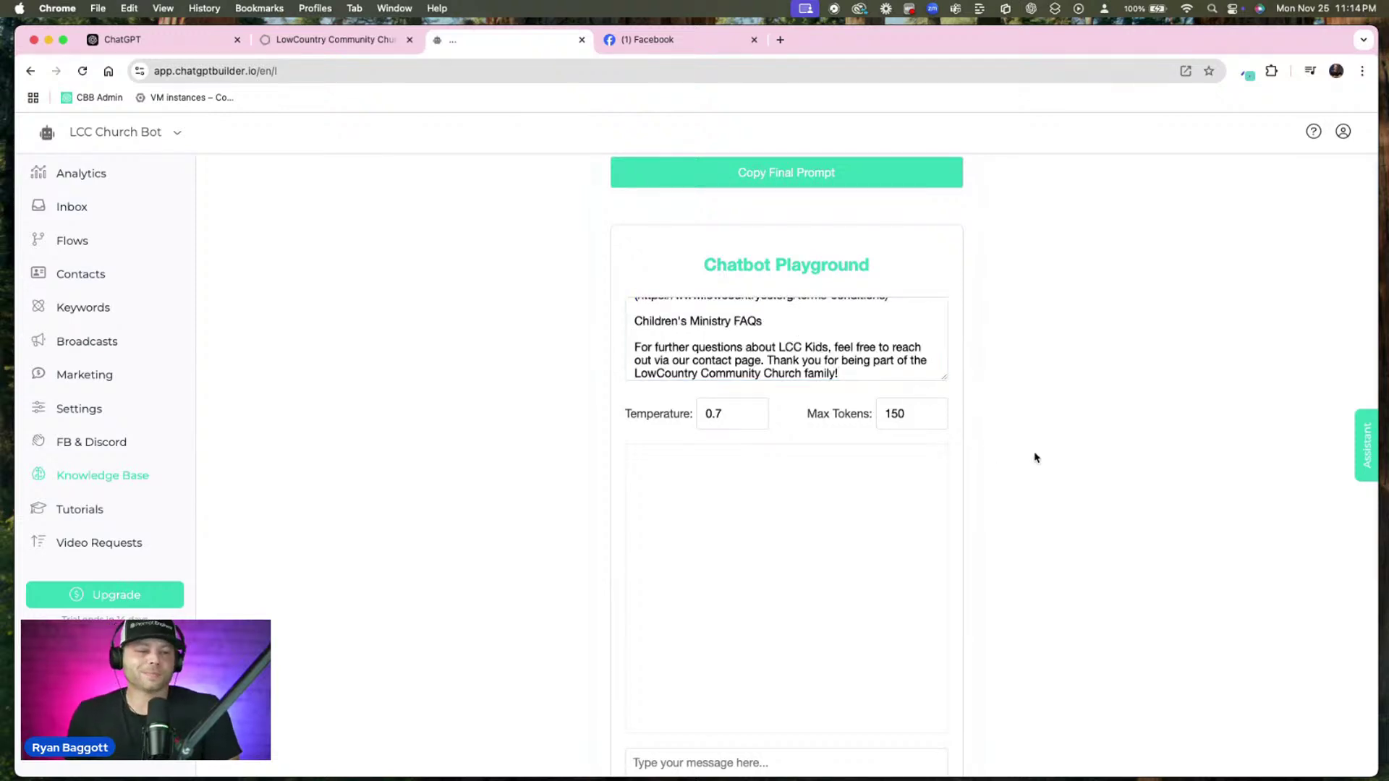
Test the playground chatbot with "Hey, where is this church located?" and inspect the map link in its reply
{"action": "scroll", "coordinate": [1039, 453], "scroll_direction": "down", "scroll_amount": 2}
{"action": "left_click", "coordinate": [814, 627]}
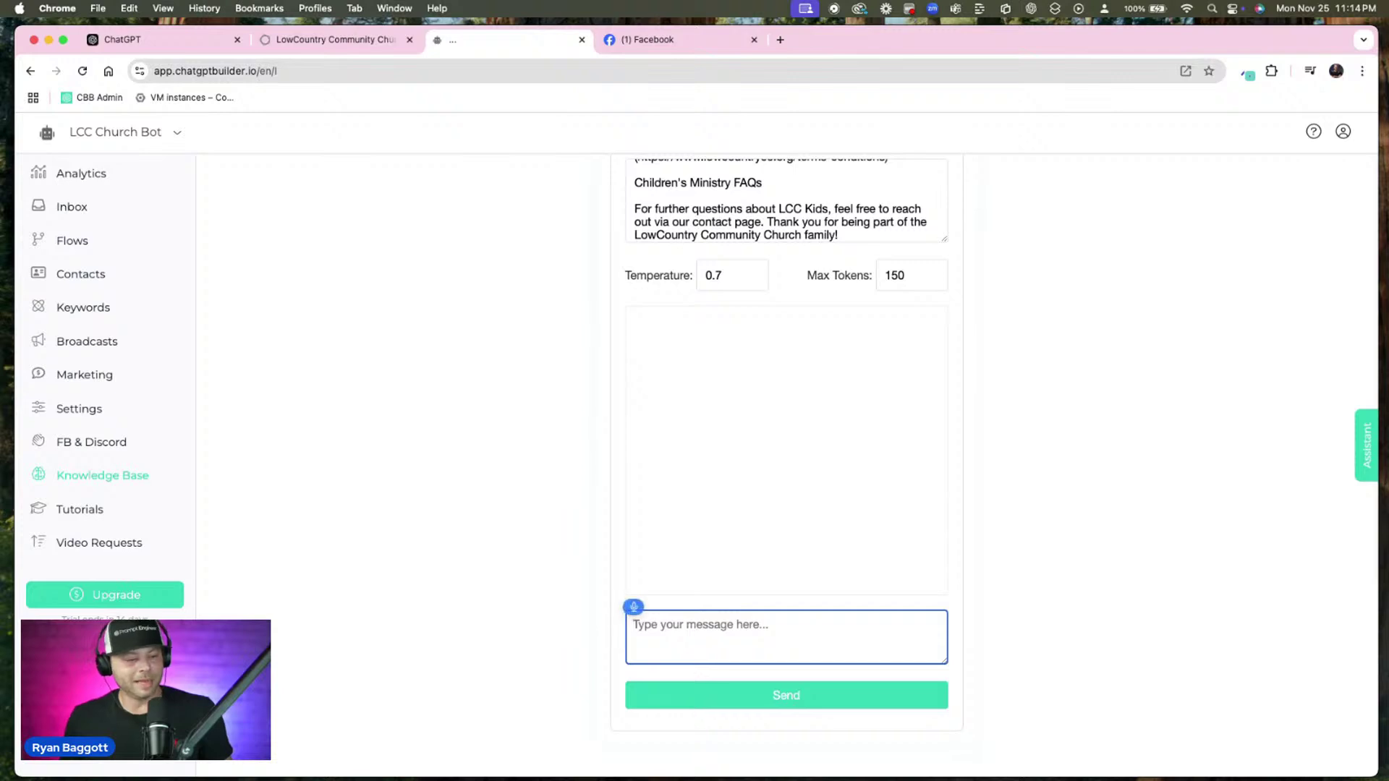
{"action": "type", "text": "Hey, where is this?"}
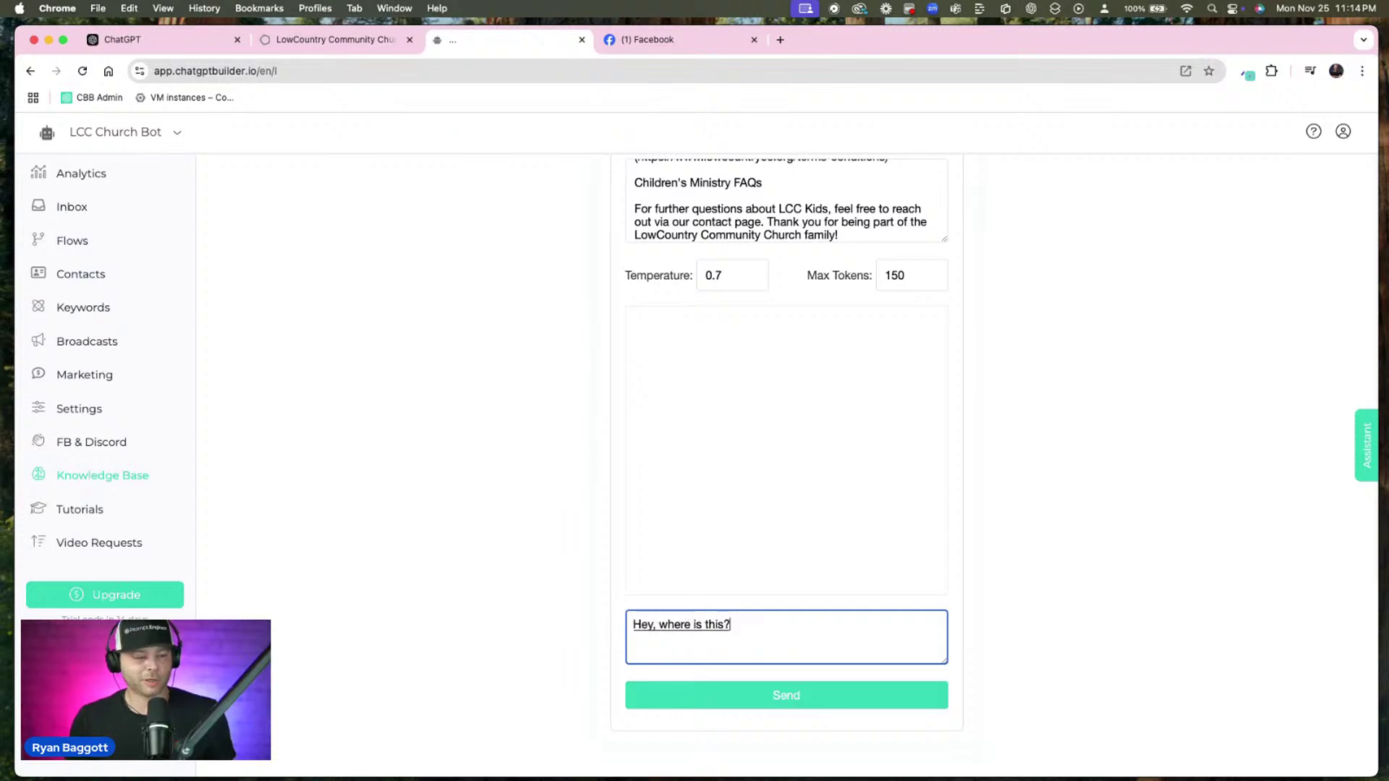
{"action": "key", "text": "BackSpace"}
{"action": "type", "text": "church located?"}
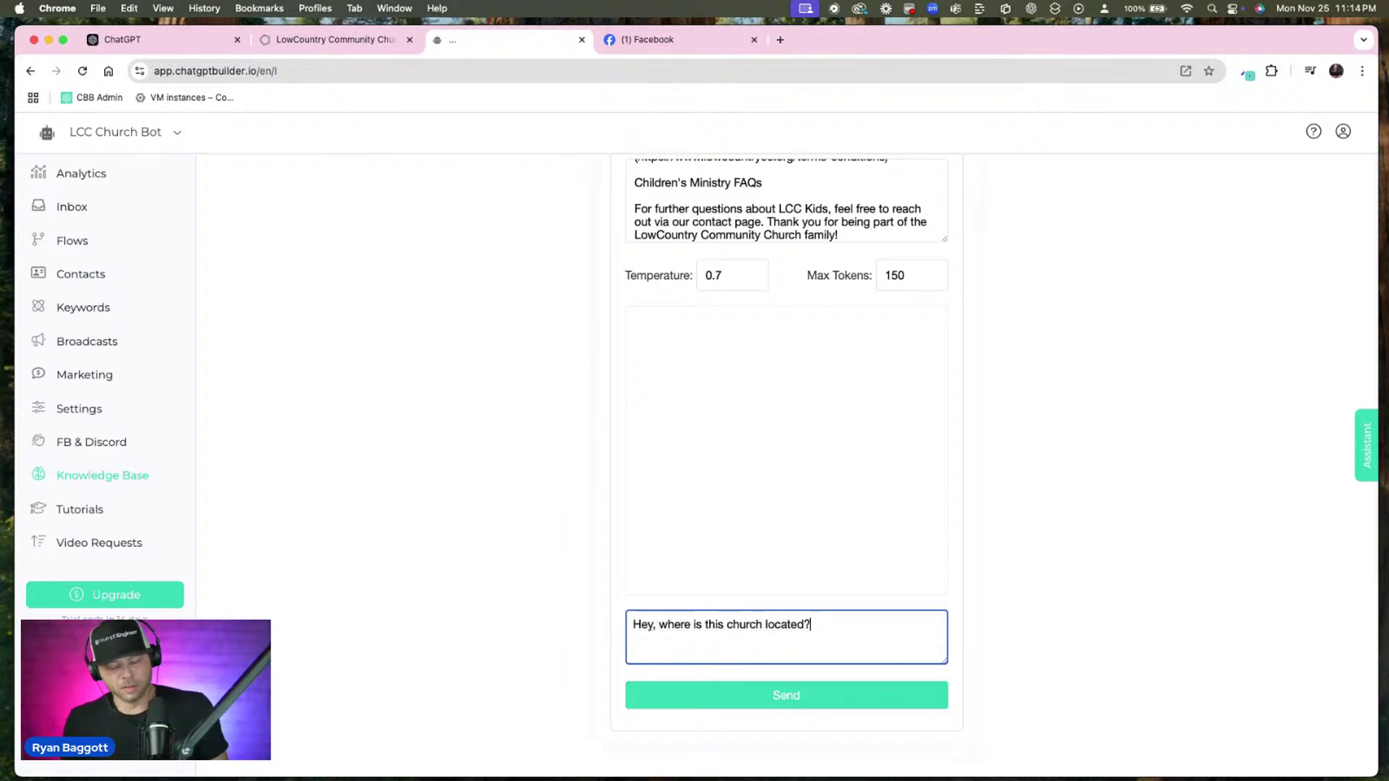
{"action": "key", "text": "super+equal"}
{"action": "key", "text": "super+equal"}
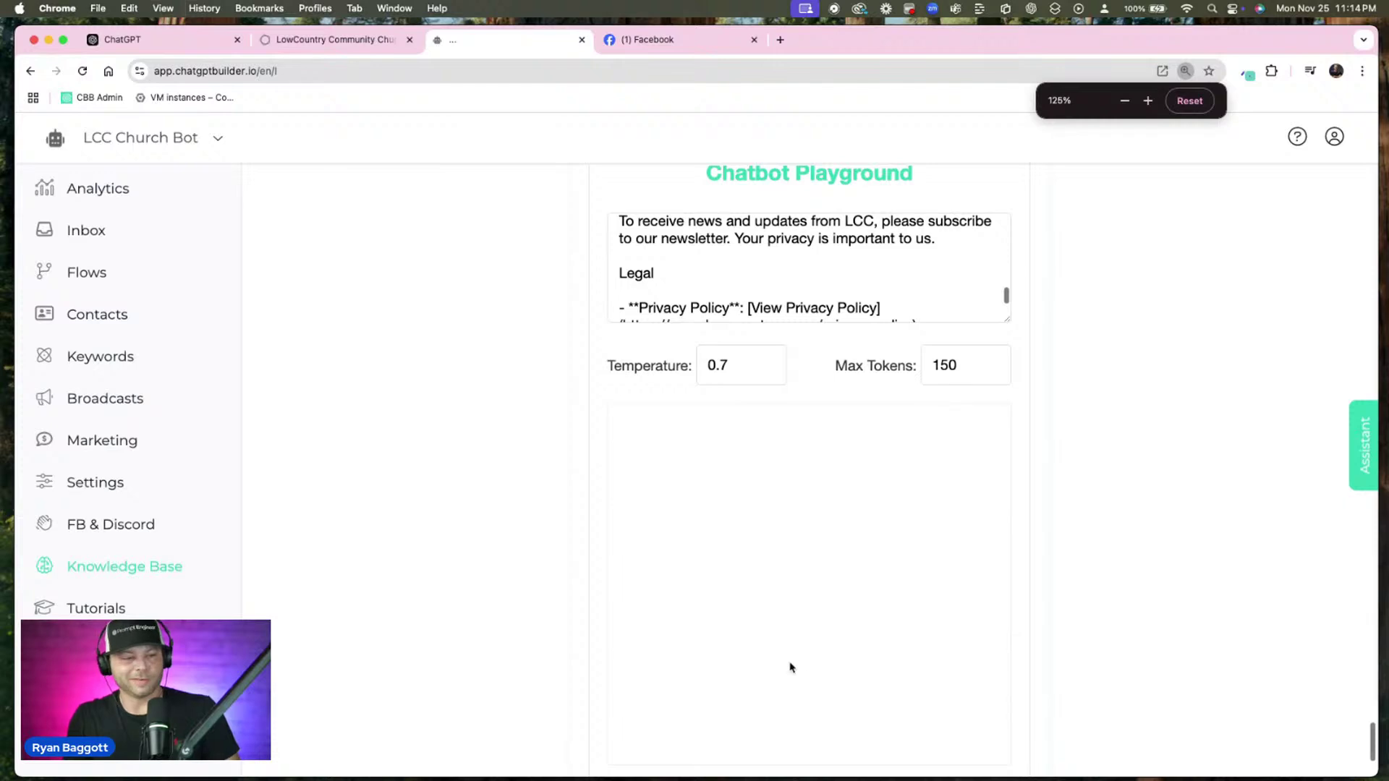
{"action": "scroll", "coordinate": [788, 660], "scroll_direction": "down", "scroll_amount": 4}
{"action": "left_click", "coordinate": [823, 684]}
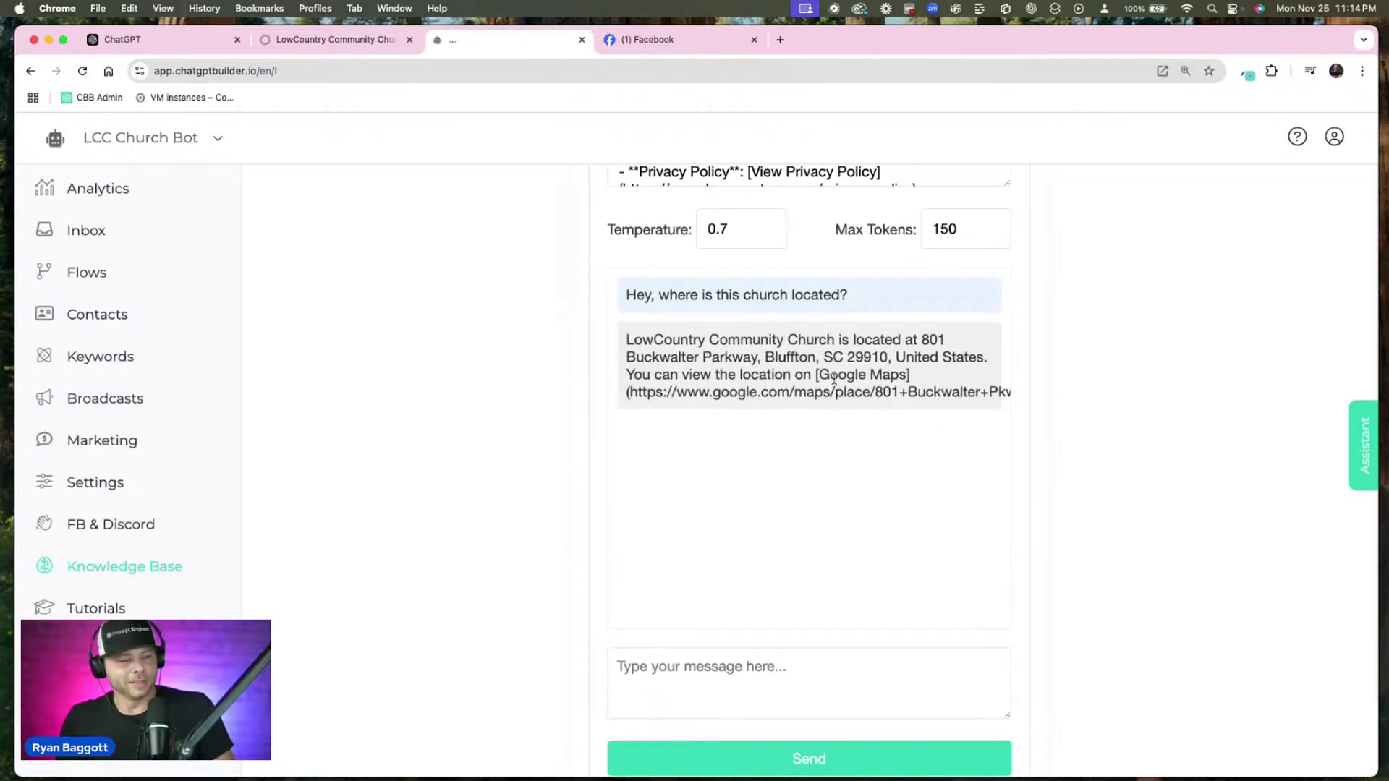
{"action": "left_click_drag", "start_coordinate": [626, 393], "coordinate": [824, 412]}
{"action": "left_click", "coordinate": [823, 412]}
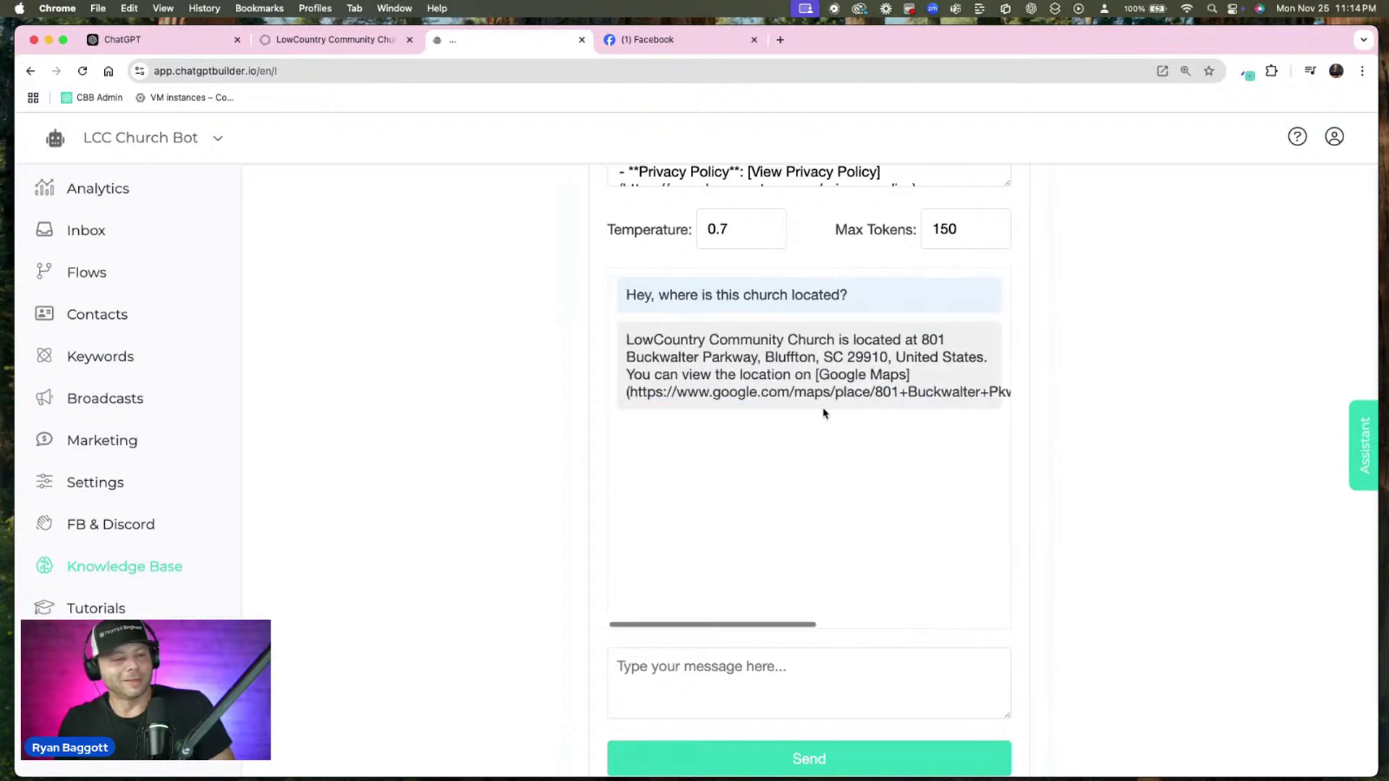
Ask the playground chatbot "Is this a Muslim or a Catholic church?"
{"action": "left_click", "coordinate": [820, 688]}
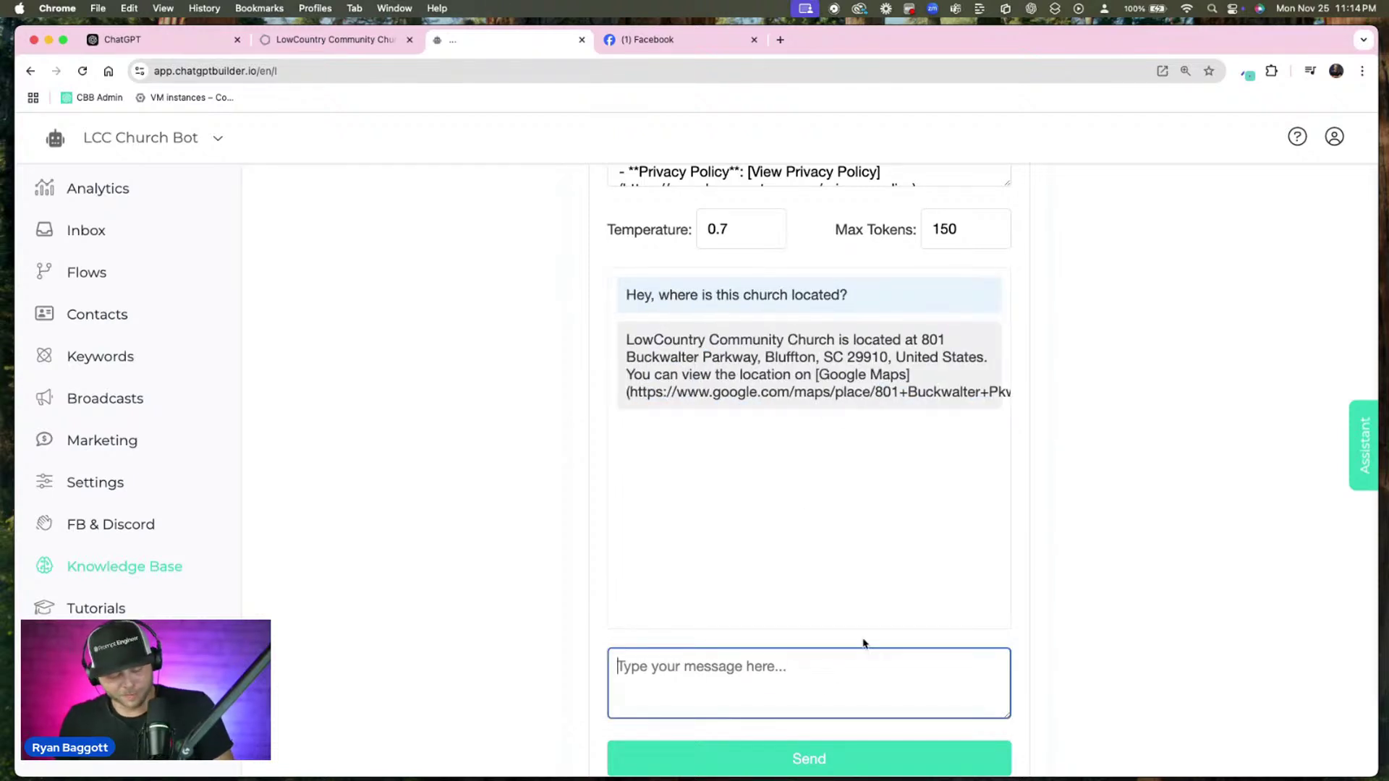
{"action": "key", "text": "F5"}
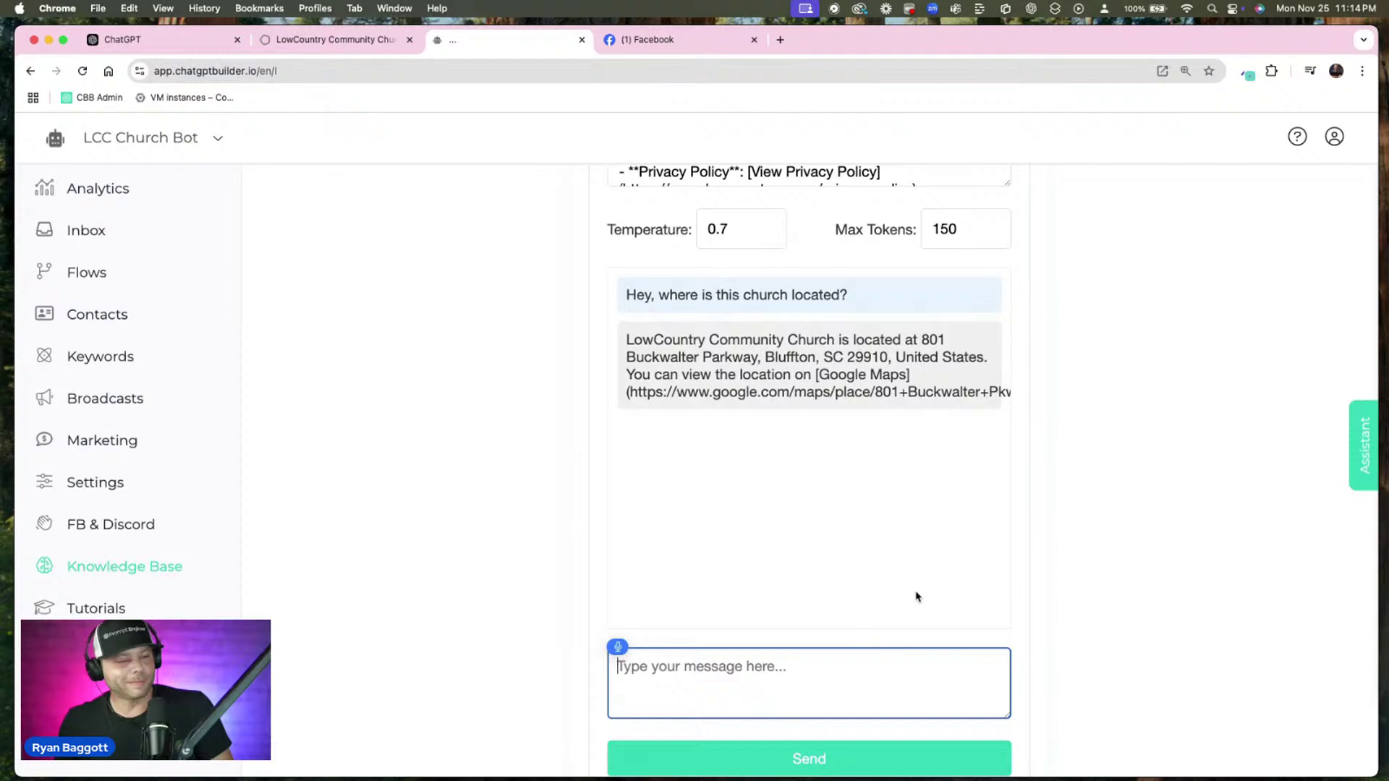
{"action": "type", "text": "Is this a Muslim or a Catholic"}
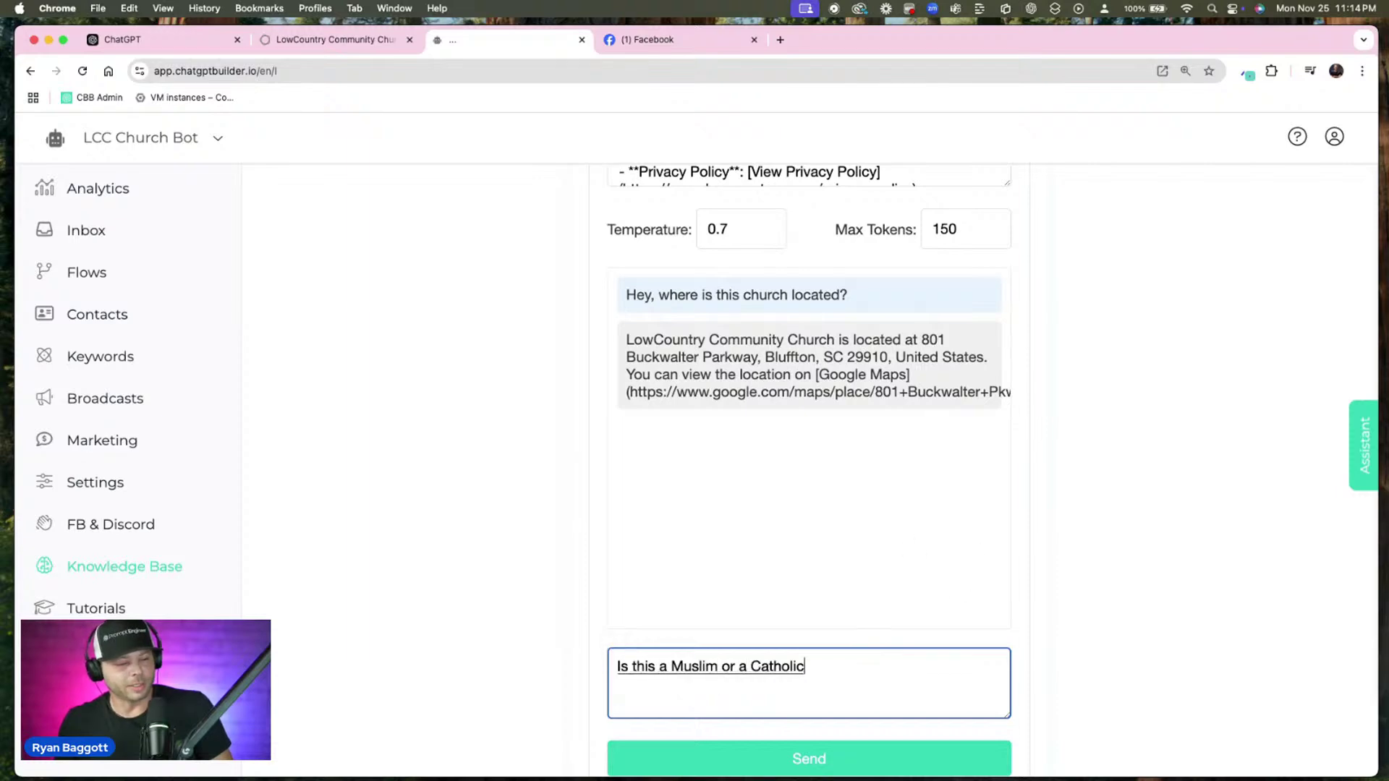
{"action": "type", "text": " church?"}
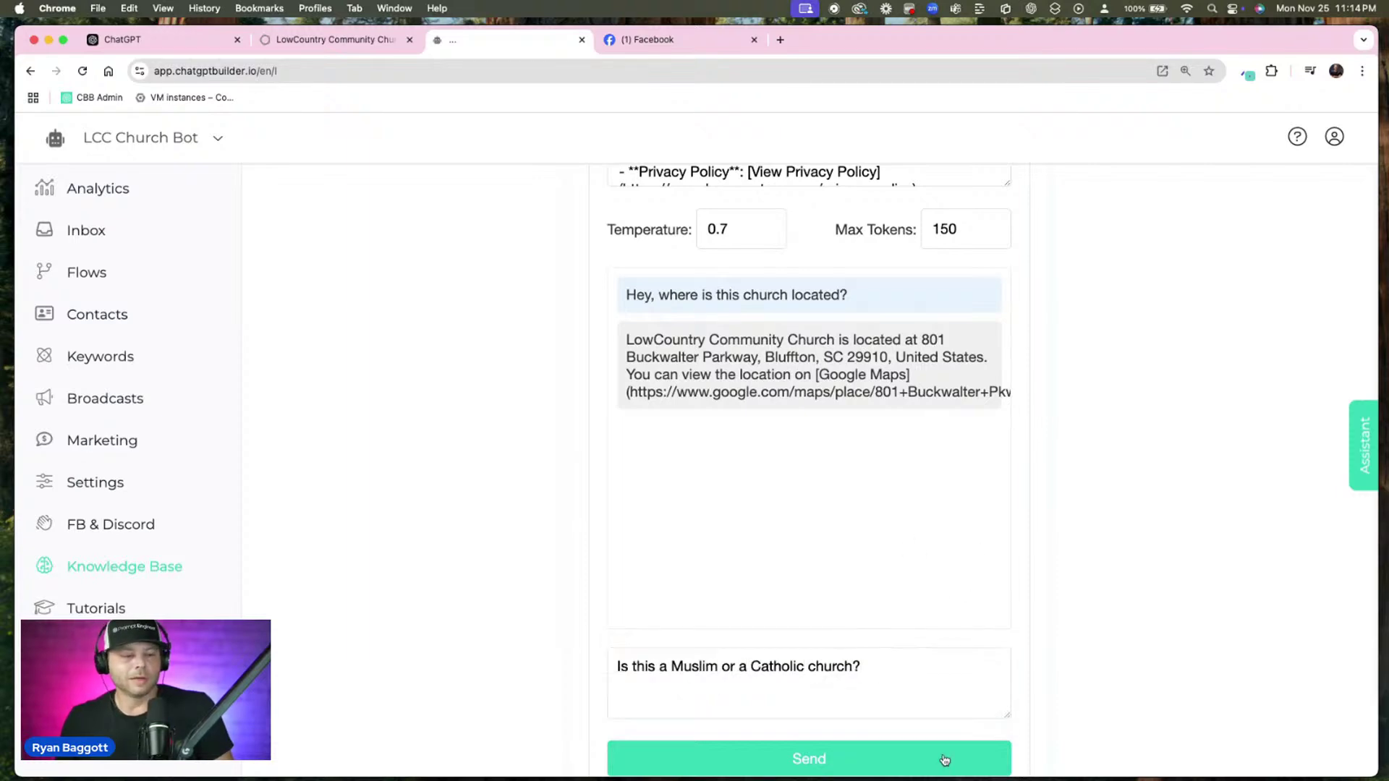
{"action": "left_click", "coordinate": [942, 758]}
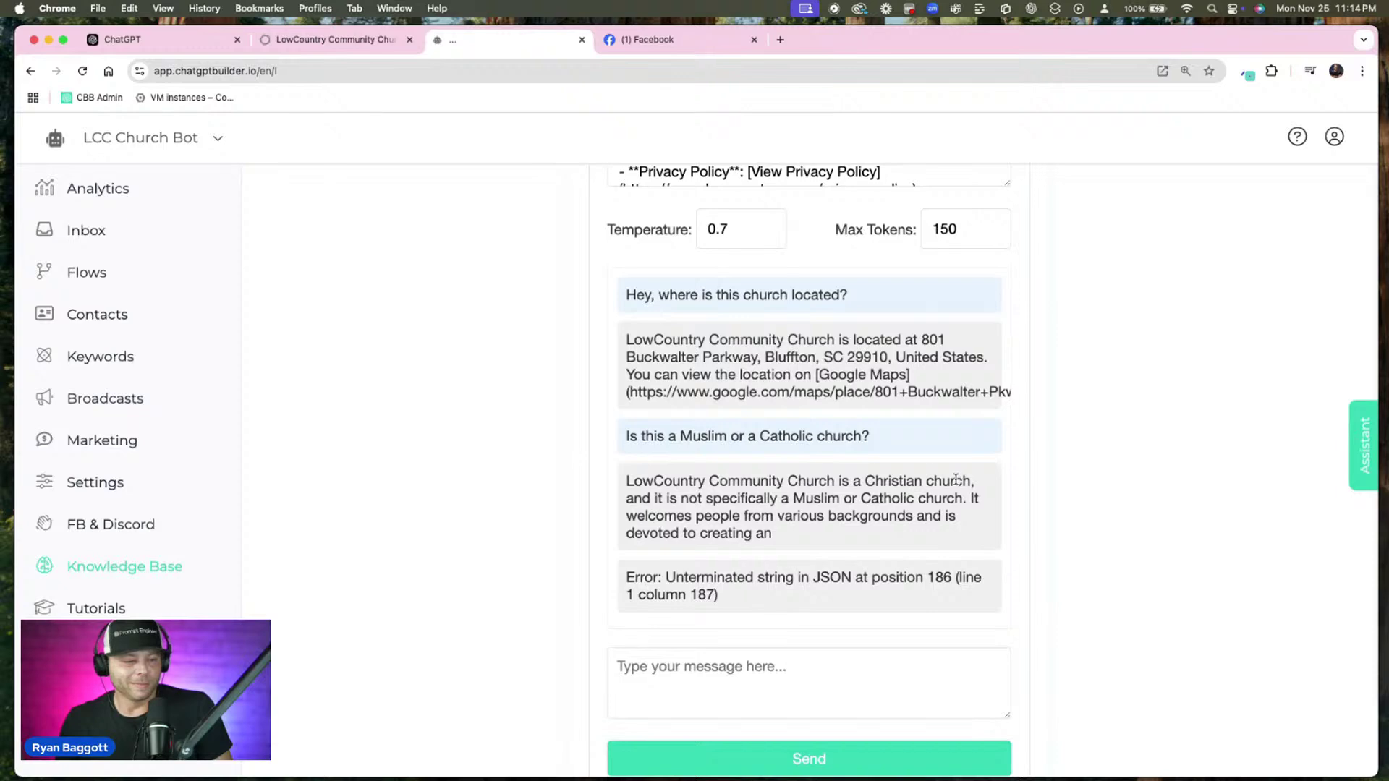
Ask the playground chatbot "What are the service times?" and review its replies in the conversation
{"action": "left_click", "coordinate": [810, 685]}
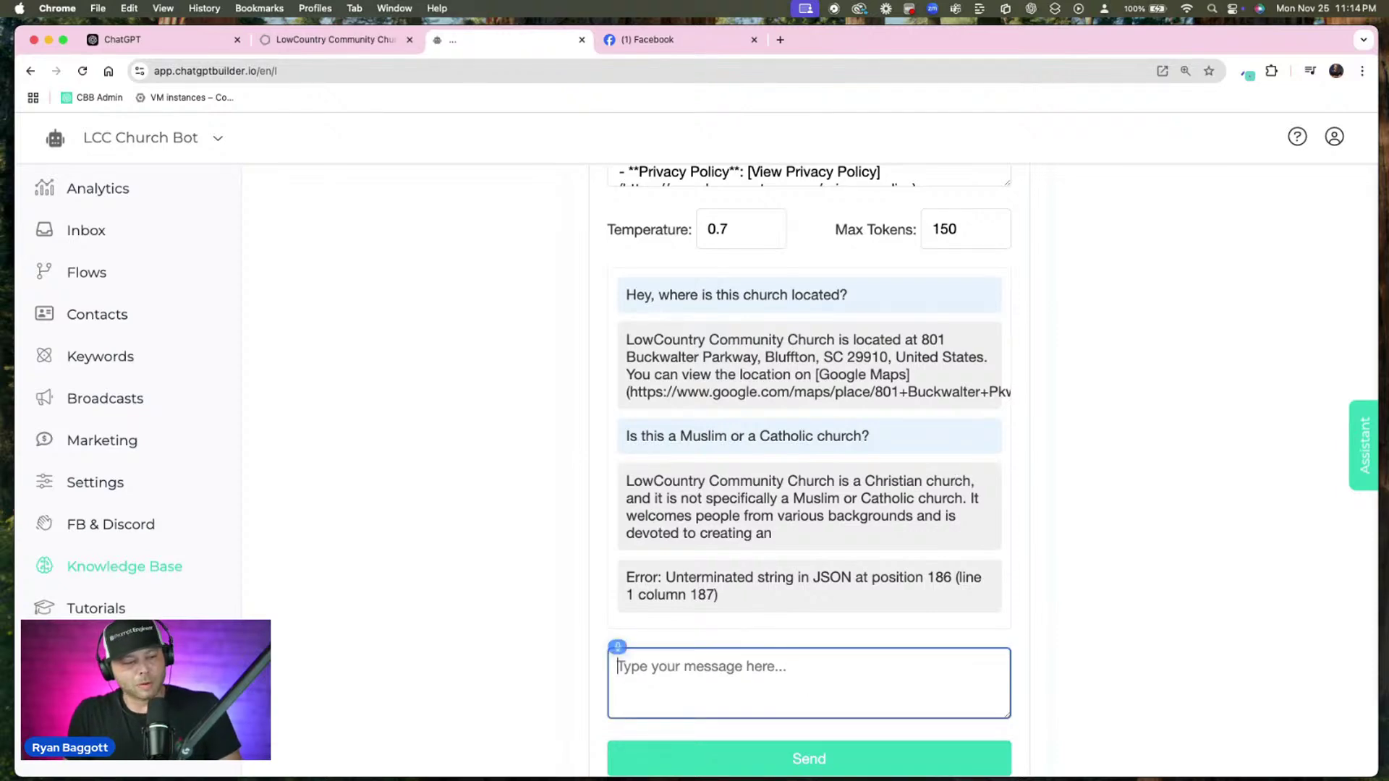
{"action": "type", "text": "What are the service times?"}
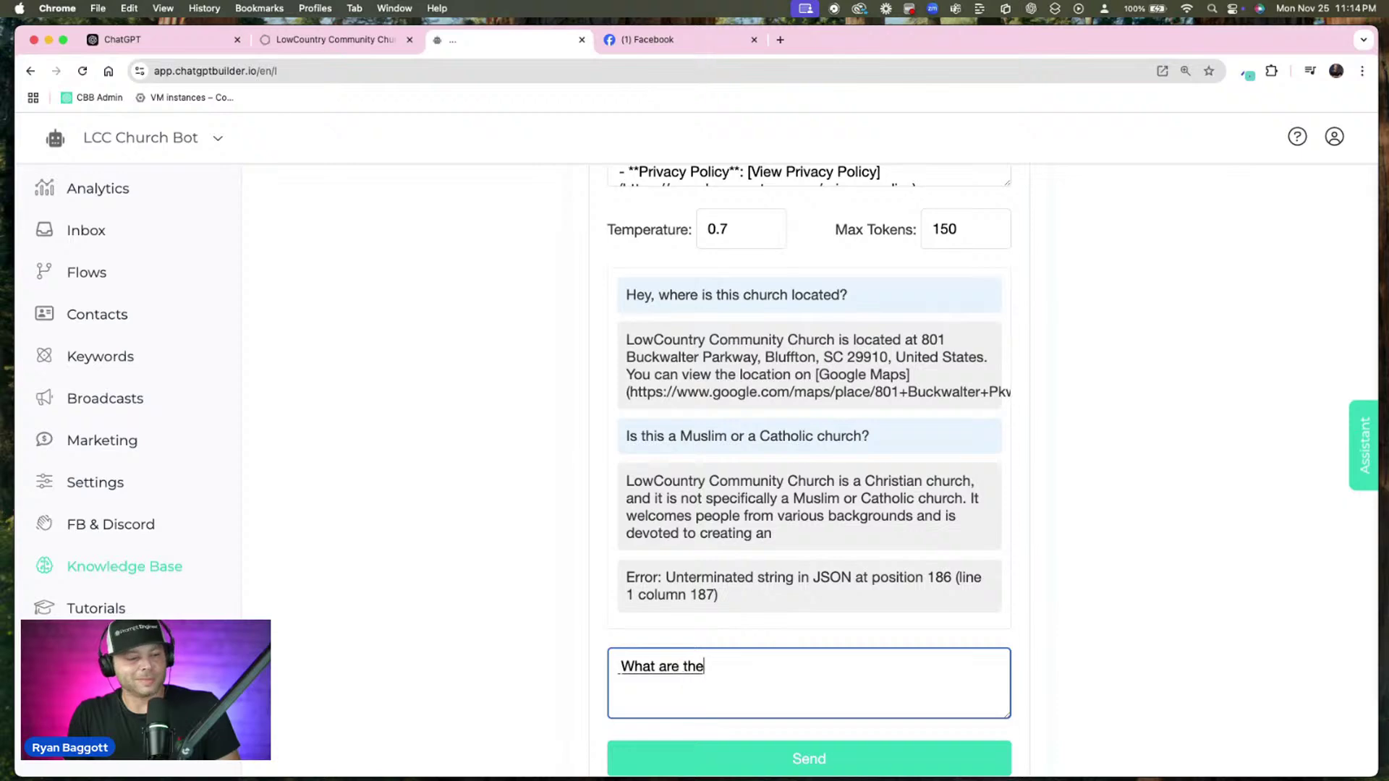
{"action": "left_click", "coordinate": [946, 756]}
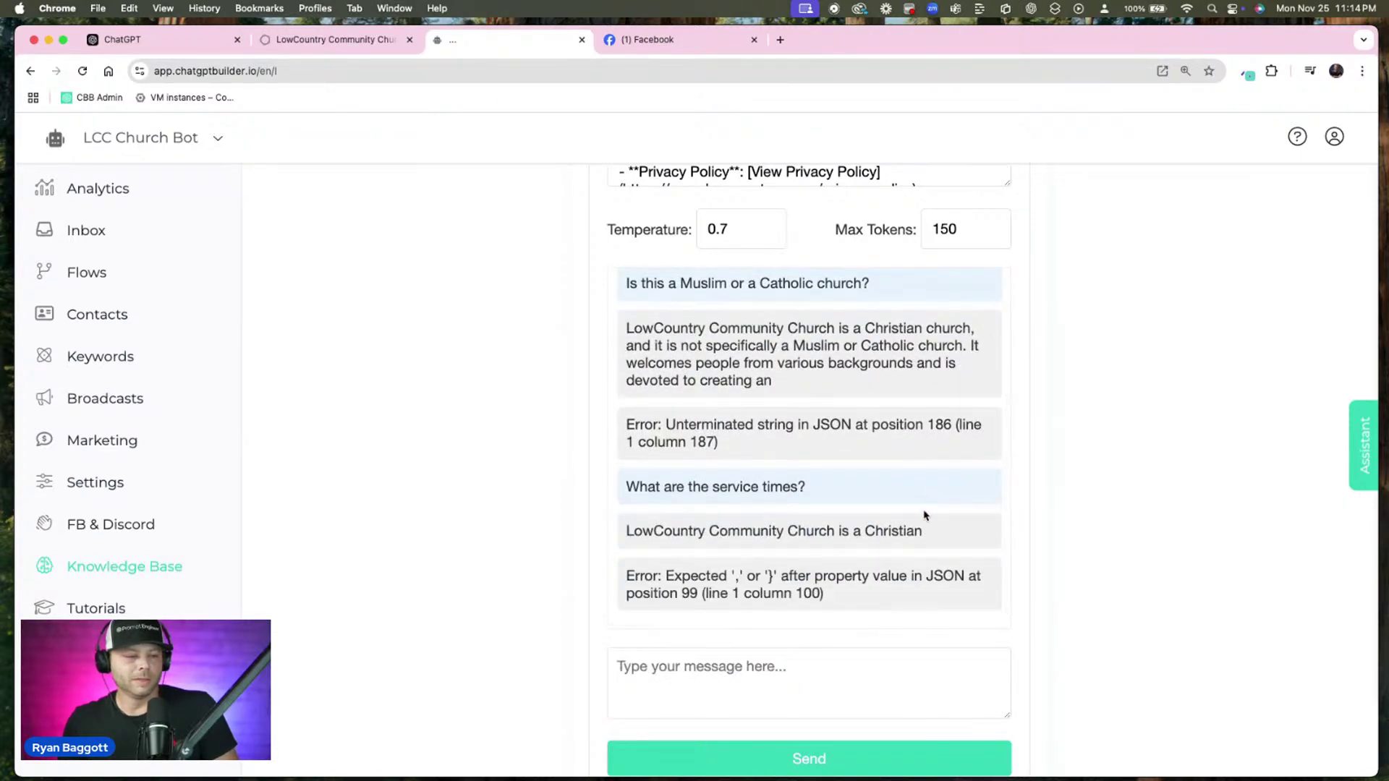
{"action": "scroll", "coordinate": [917, 521], "scroll_direction": "down", "scroll_amount": 5}
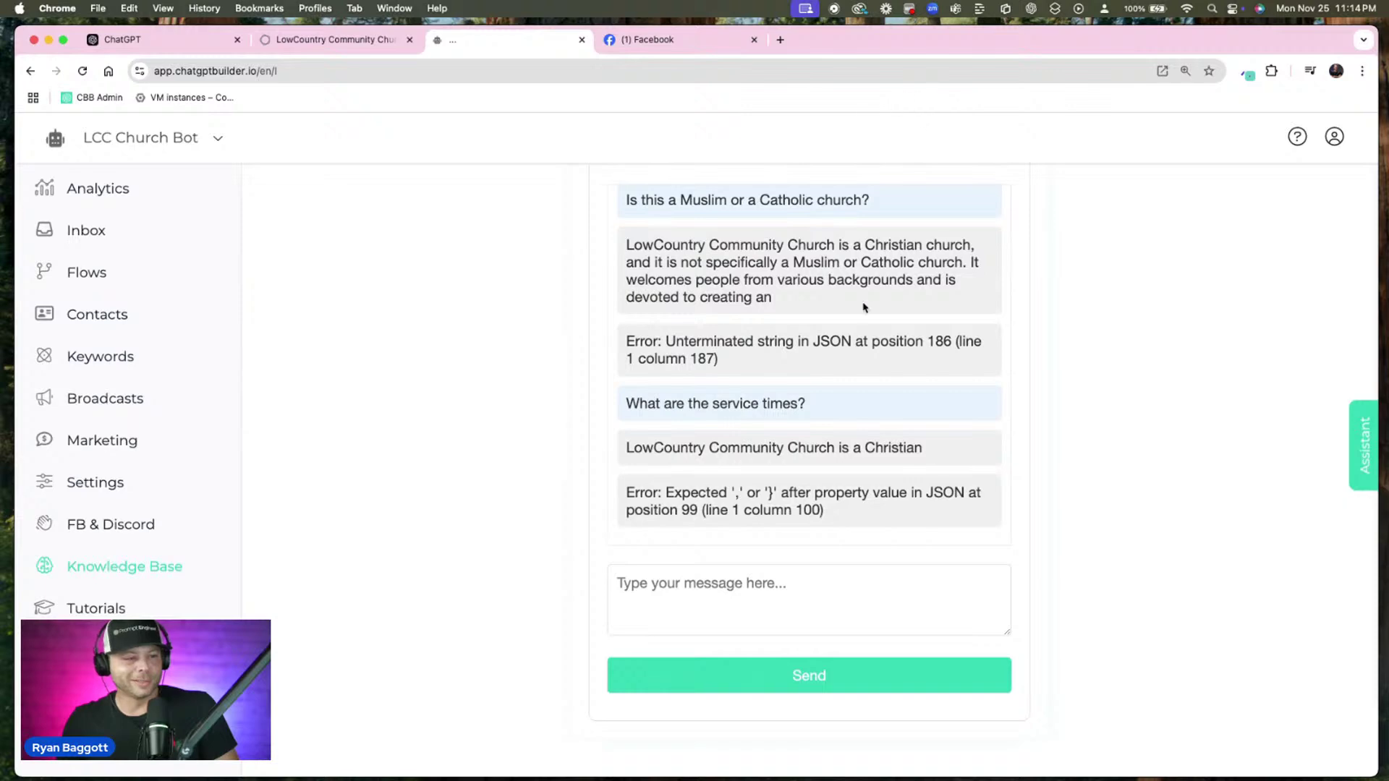
{"action": "scroll", "coordinate": [857, 432], "scroll_direction": "up", "scroll_amount": 3}
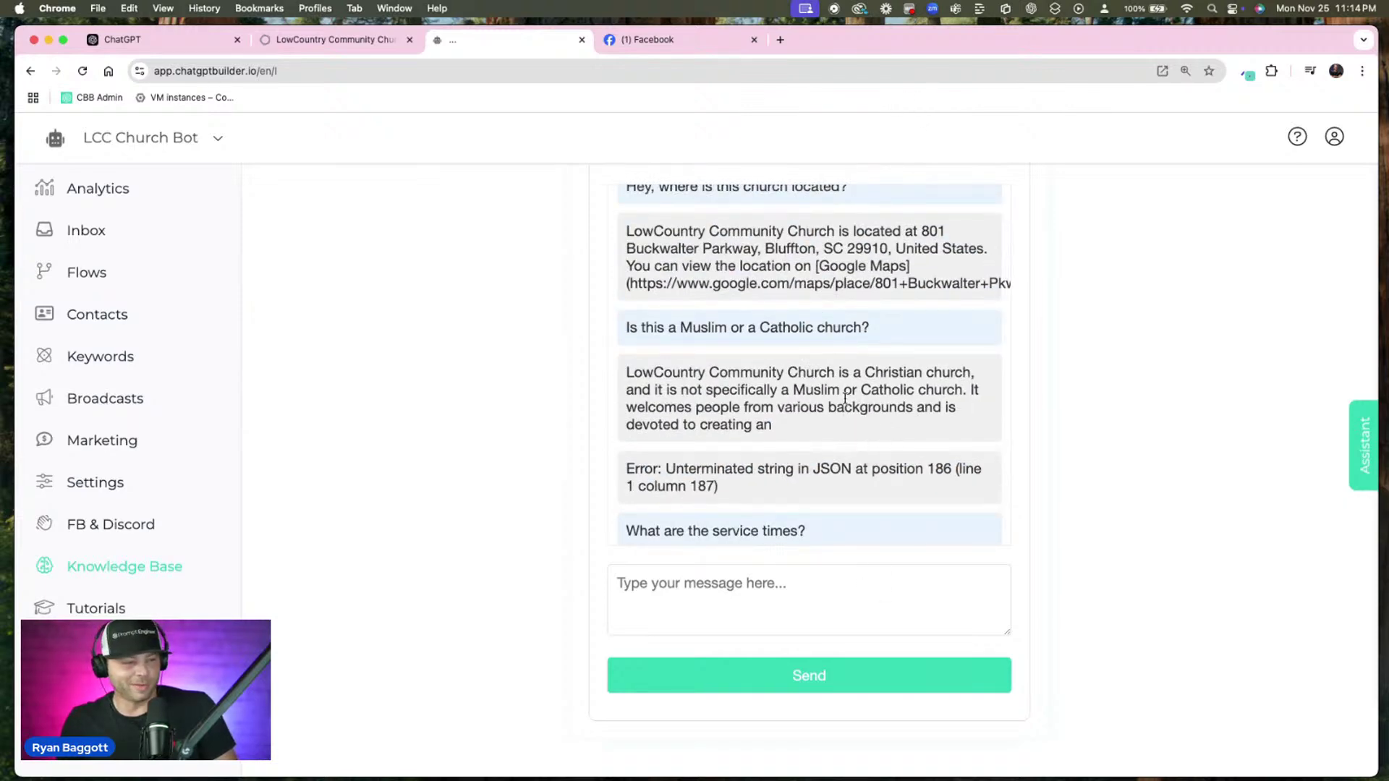
{"action": "left_click_drag", "start_coordinate": [644, 472], "coordinate": [749, 485]}
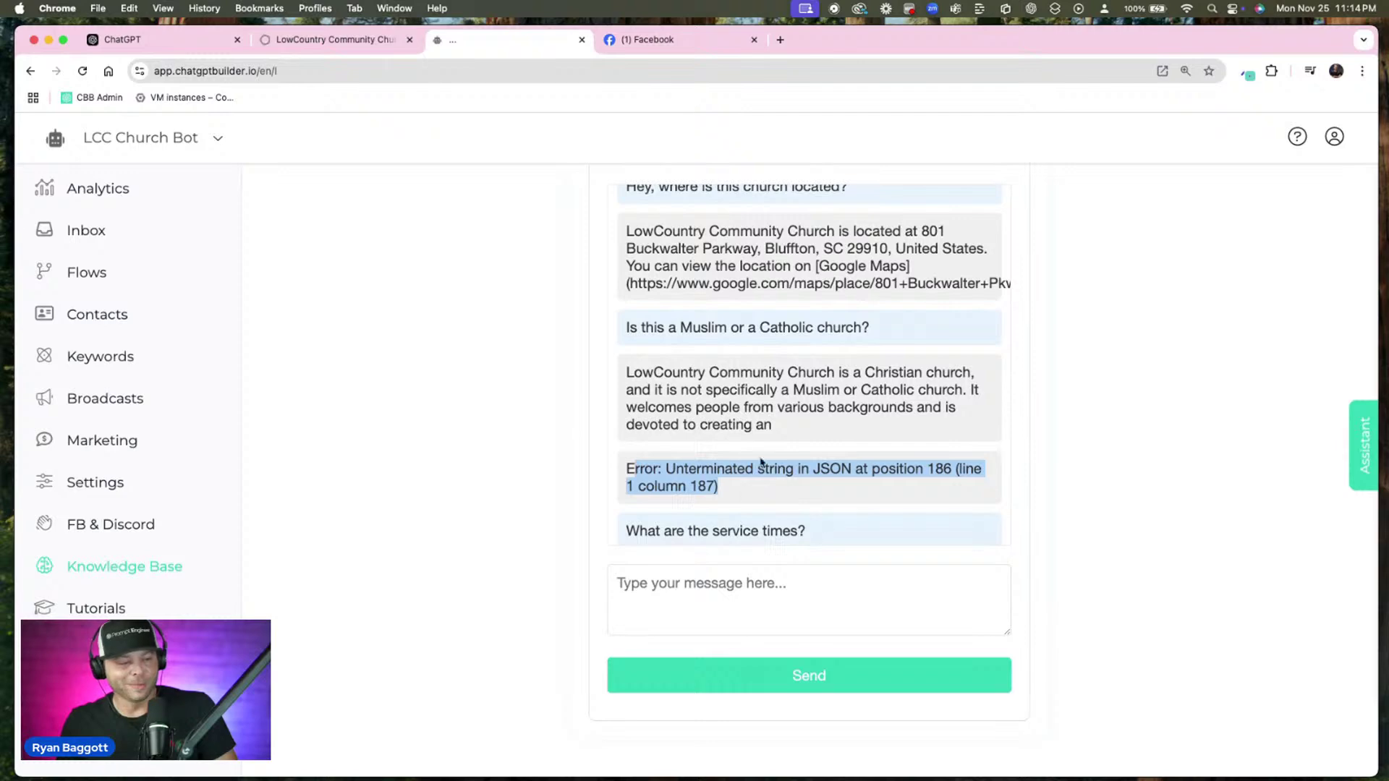
Copy the enhanced final prompt to the clipboard again
{"action": "scroll", "coordinate": [919, 304], "scroll_direction": "up", "scroll_amount": 5}
{"action": "left_click", "coordinate": [935, 319]}
{"action": "scroll", "coordinate": [934, 318], "scroll_direction": "up", "scroll_amount": 5}
{"action": "scroll", "coordinate": [931, 304], "scroll_direction": "up", "scroll_amount": 3}
{"action": "left_click", "coordinate": [903, 315]}
{"action": "left_click", "coordinate": [843, 162]}
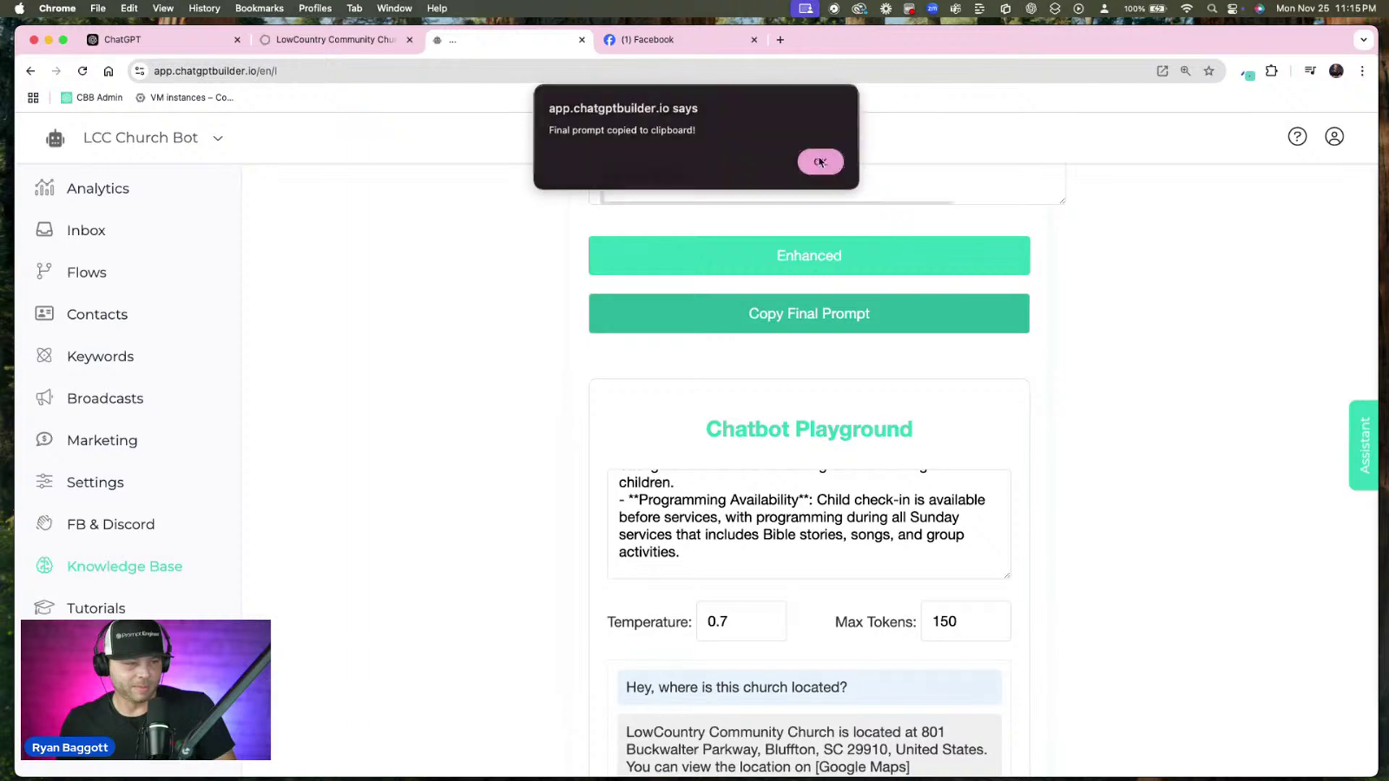
Open the custom instructions of the bot's OpenAI integration for editing
{"action": "left_click", "coordinate": [112, 489]}
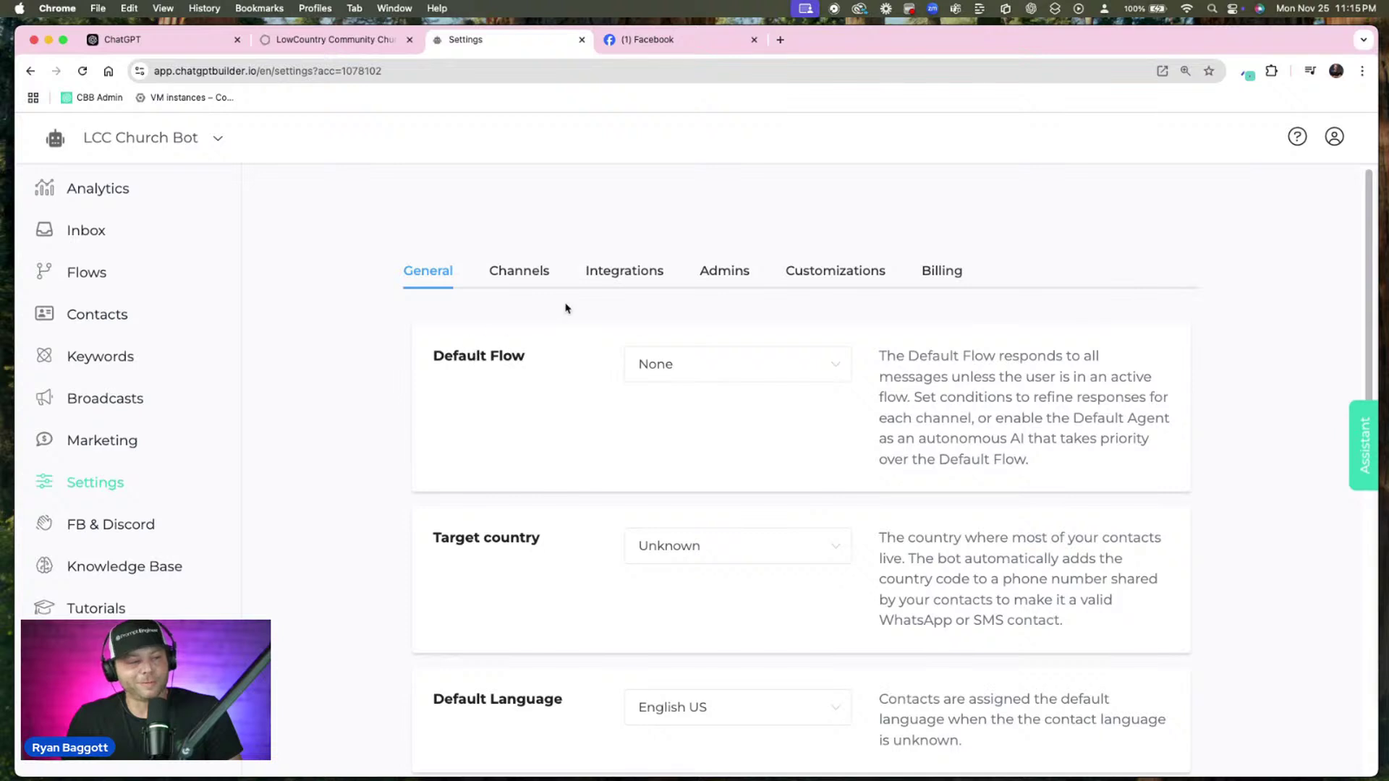
{"action": "left_click", "coordinate": [646, 270]}
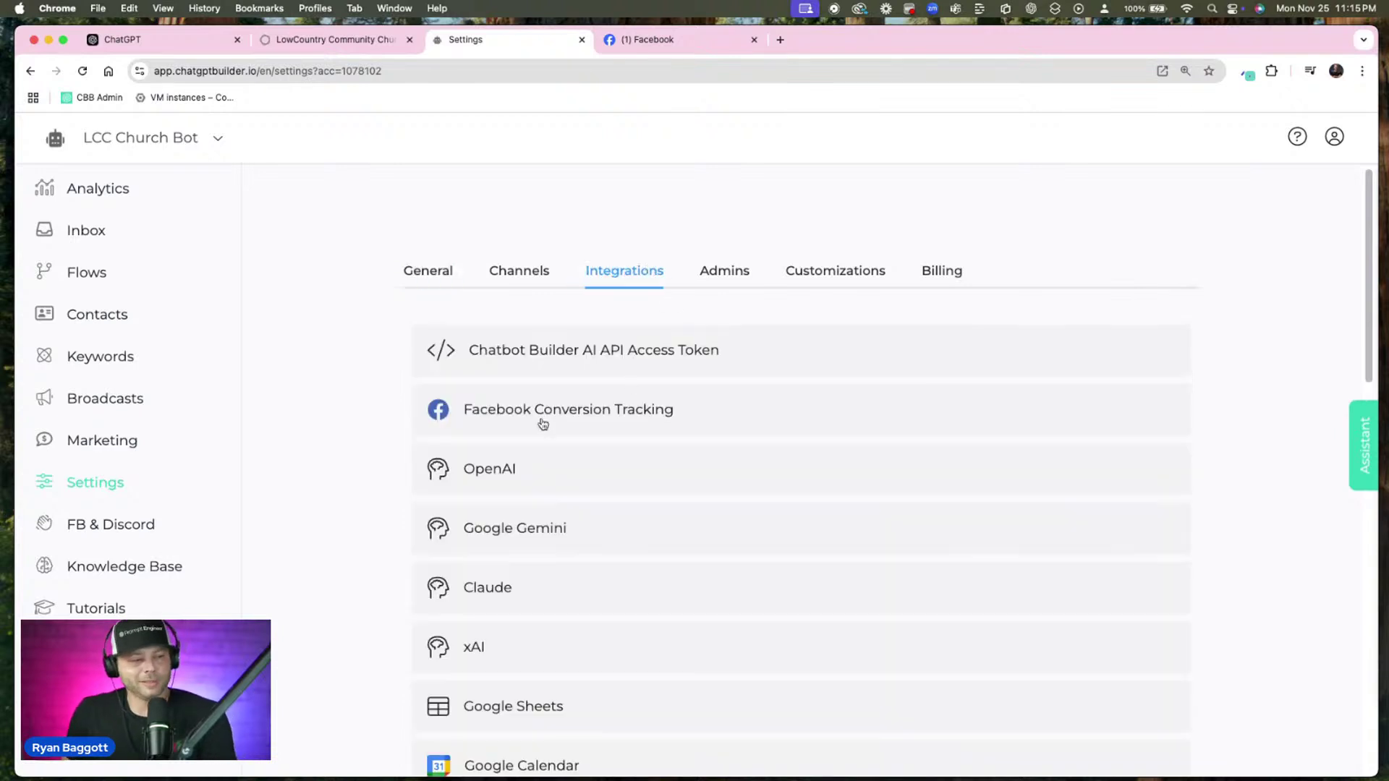
{"action": "left_click", "coordinate": [608, 468]}
{"action": "scroll", "coordinate": [609, 465], "scroll_direction": "down", "scroll_amount": 3}
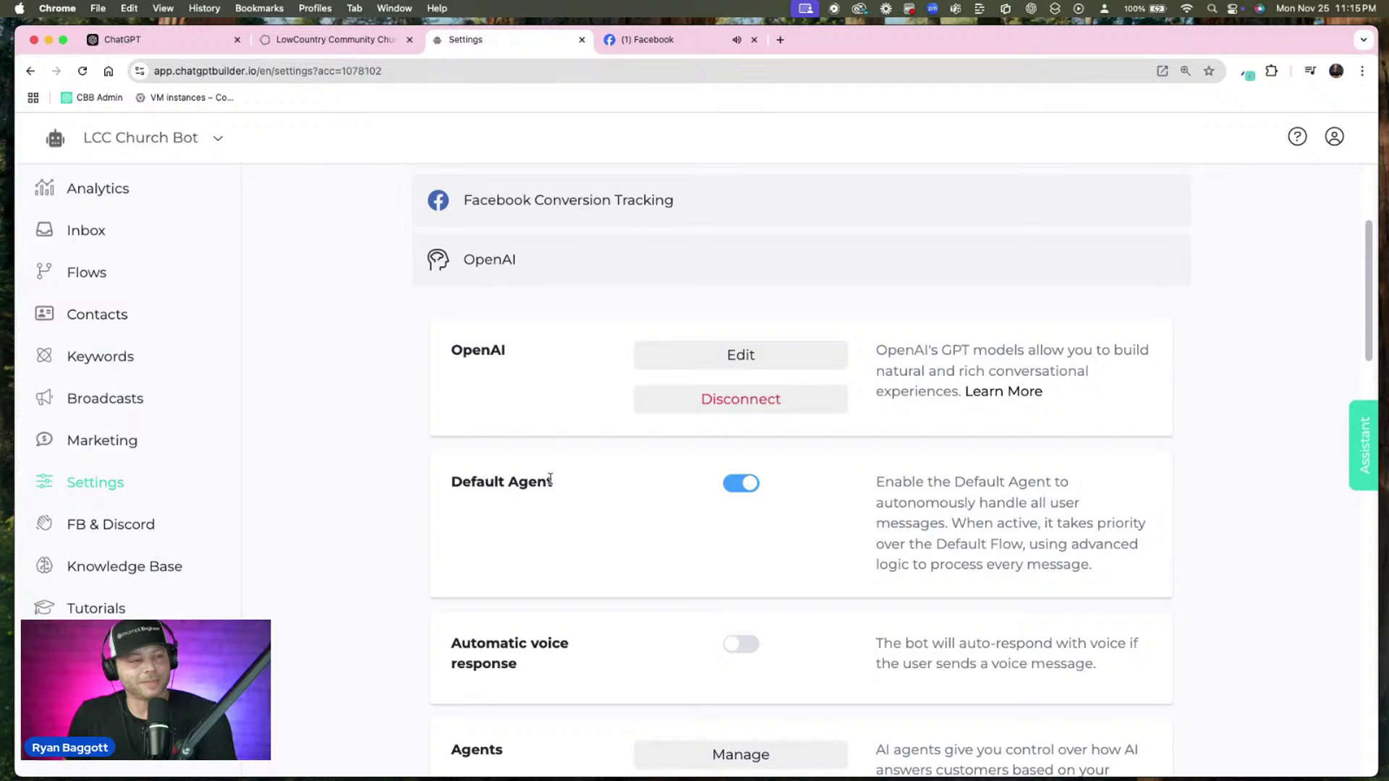
{"action": "left_click", "coordinate": [699, 356]}
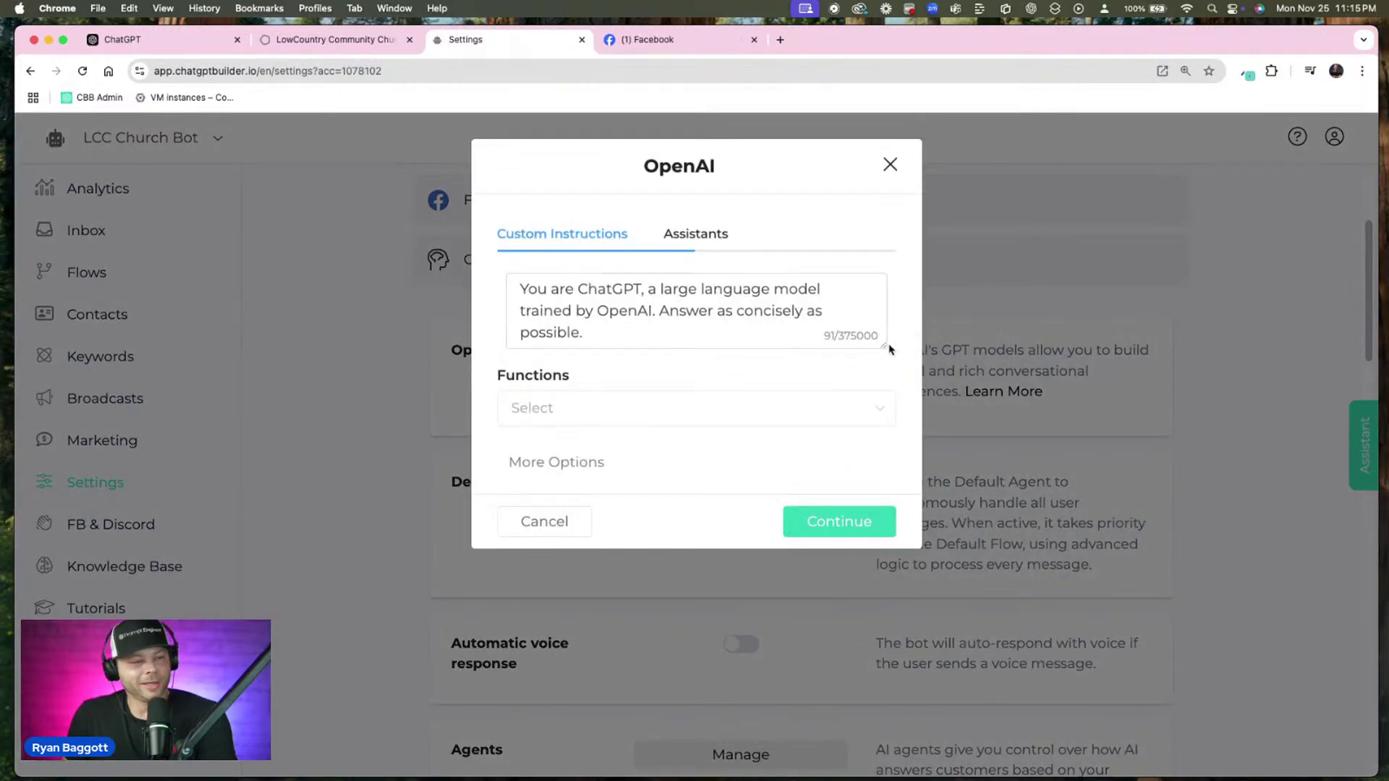
Enlarge the custom instructions box and replace the default text with the copied enhanced prompt
{"action": "left_click_drag", "start_coordinate": [883, 346], "coordinate": [866, 460]}
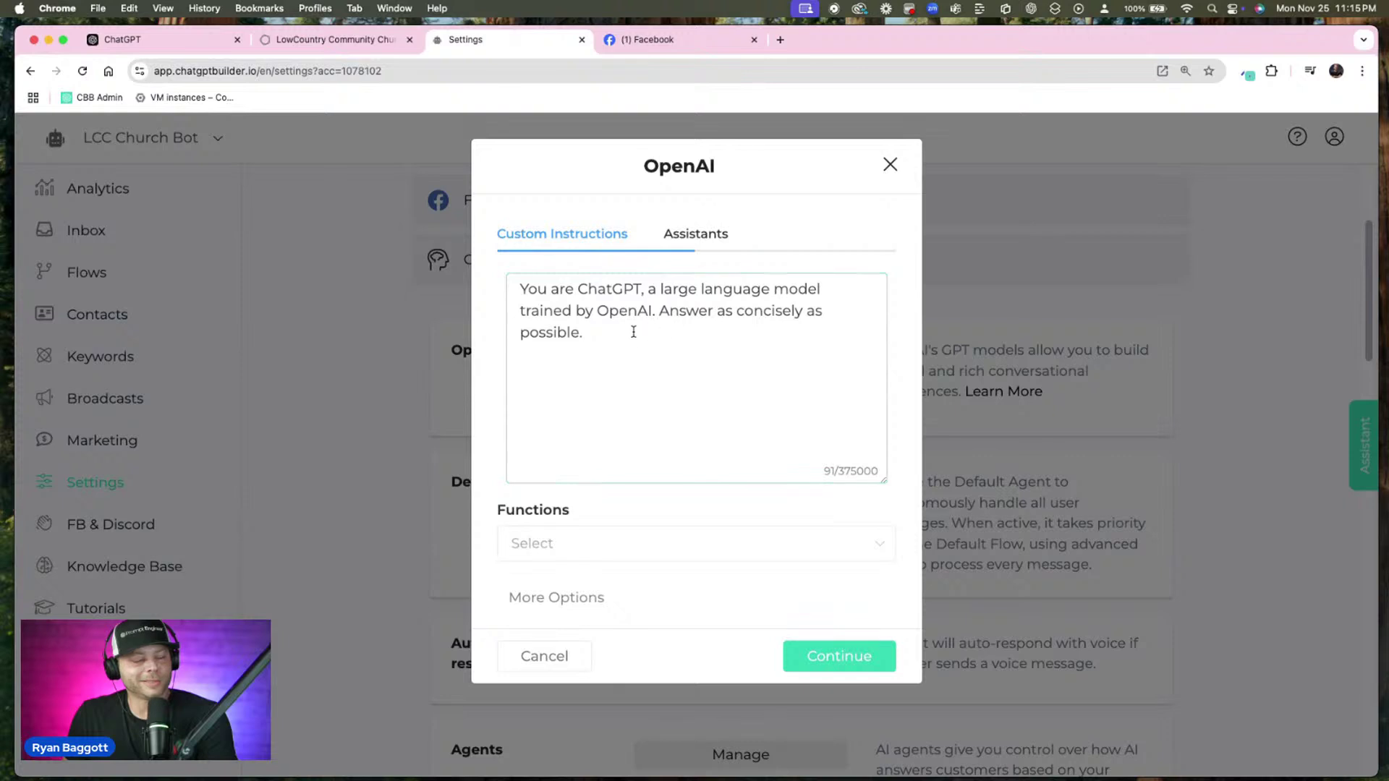
{"action": "left_click_drag", "start_coordinate": [628, 330], "coordinate": [464, 285]}
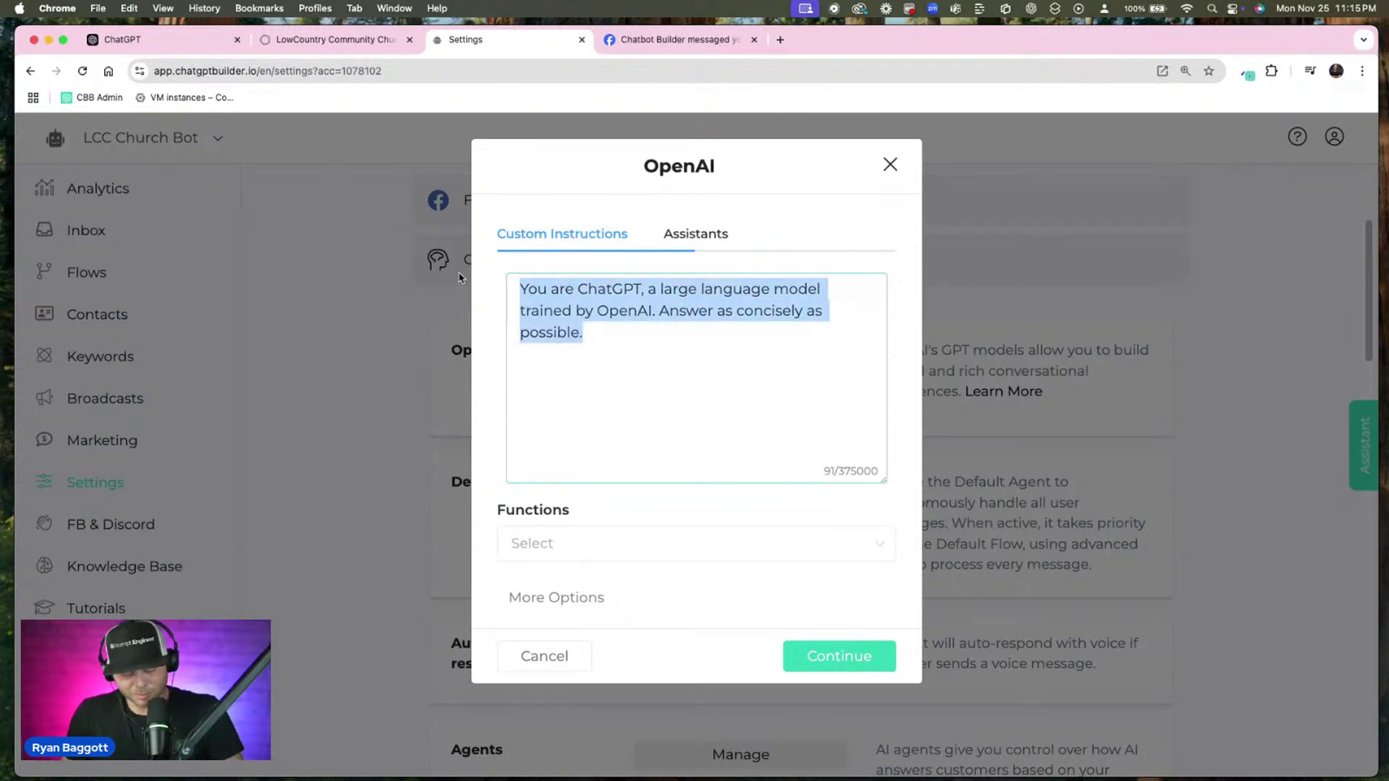
{"action": "key", "text": "super+v"}
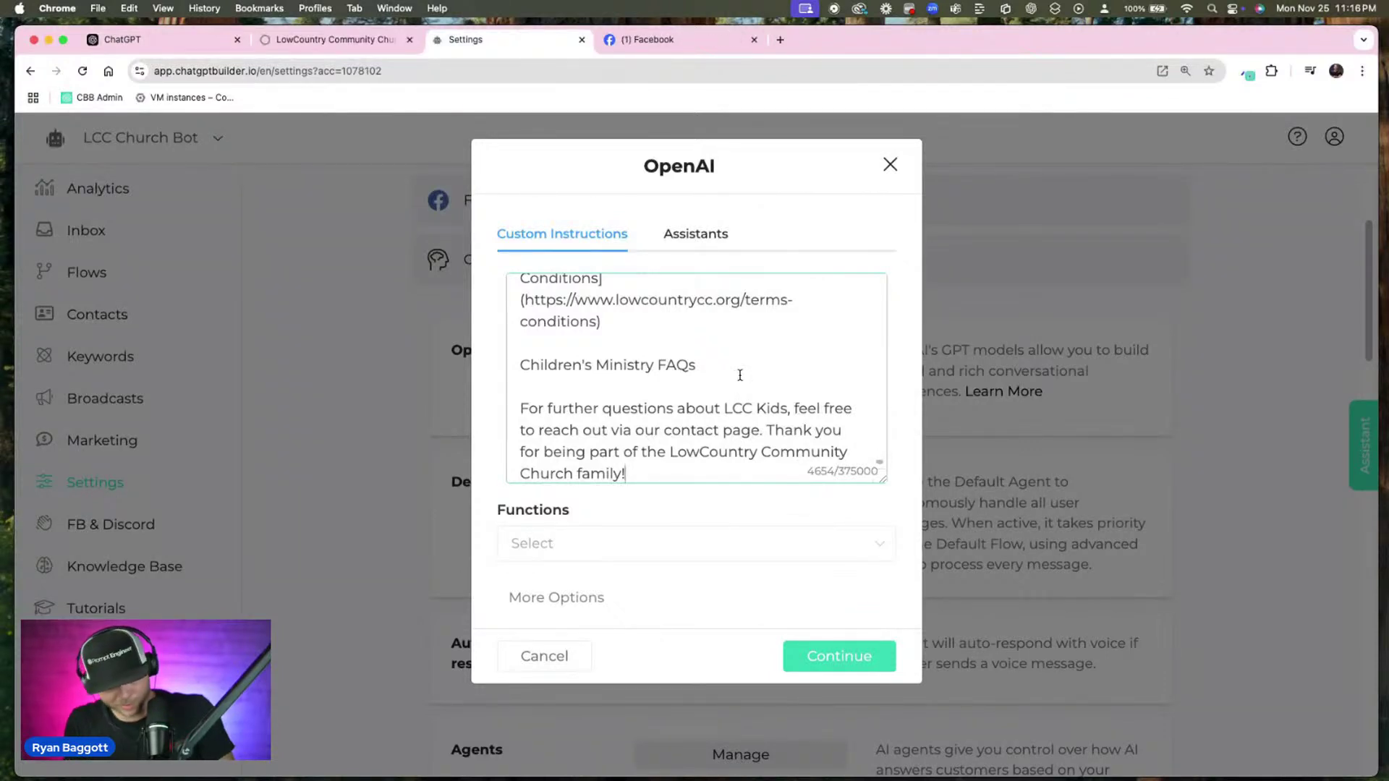
Append the paragraph "IMPORTANT: in your replies and responses only use plain text and don't use. Markdown always use a friendly tone."
{"action": "key", "text": "Return"}
{"action": "key", "text": "Return"}
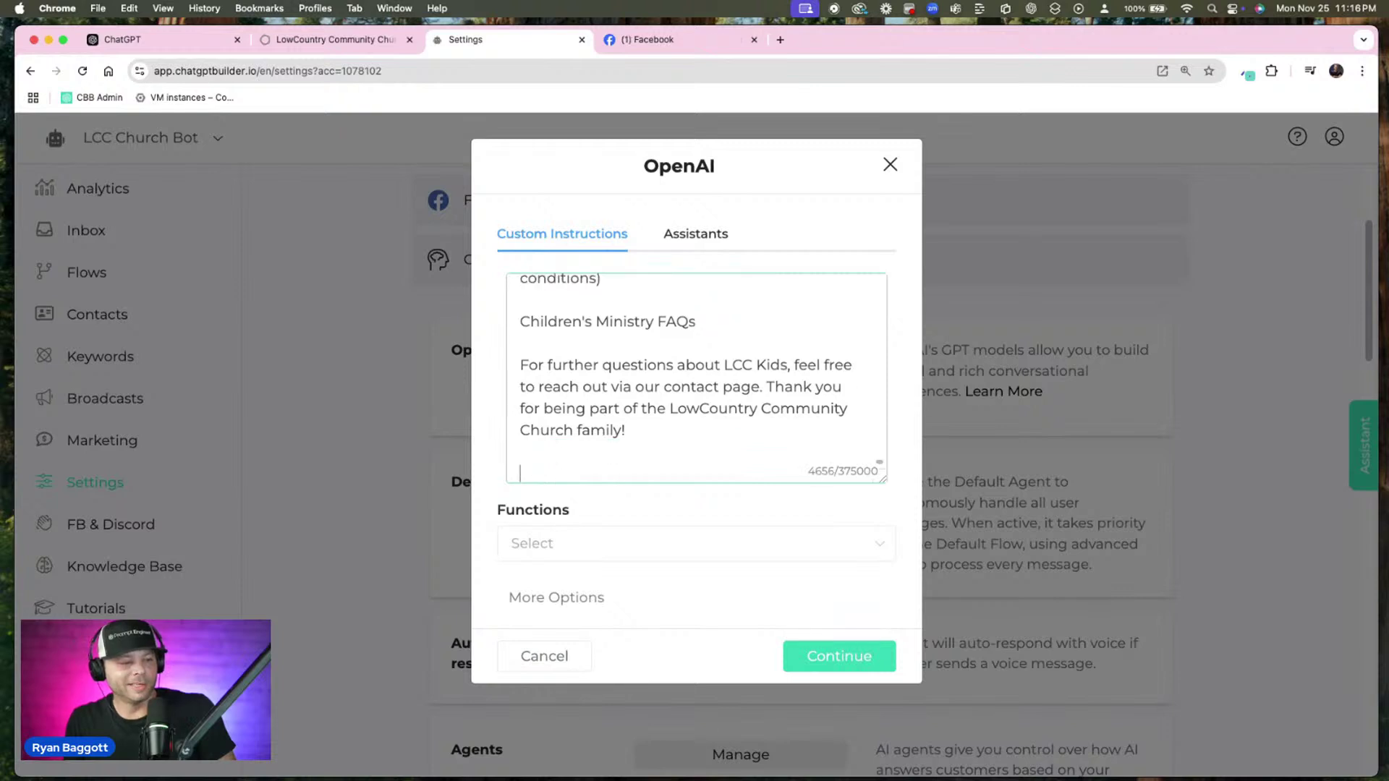
{"action": "type", "text": "IMPORTANT: "}
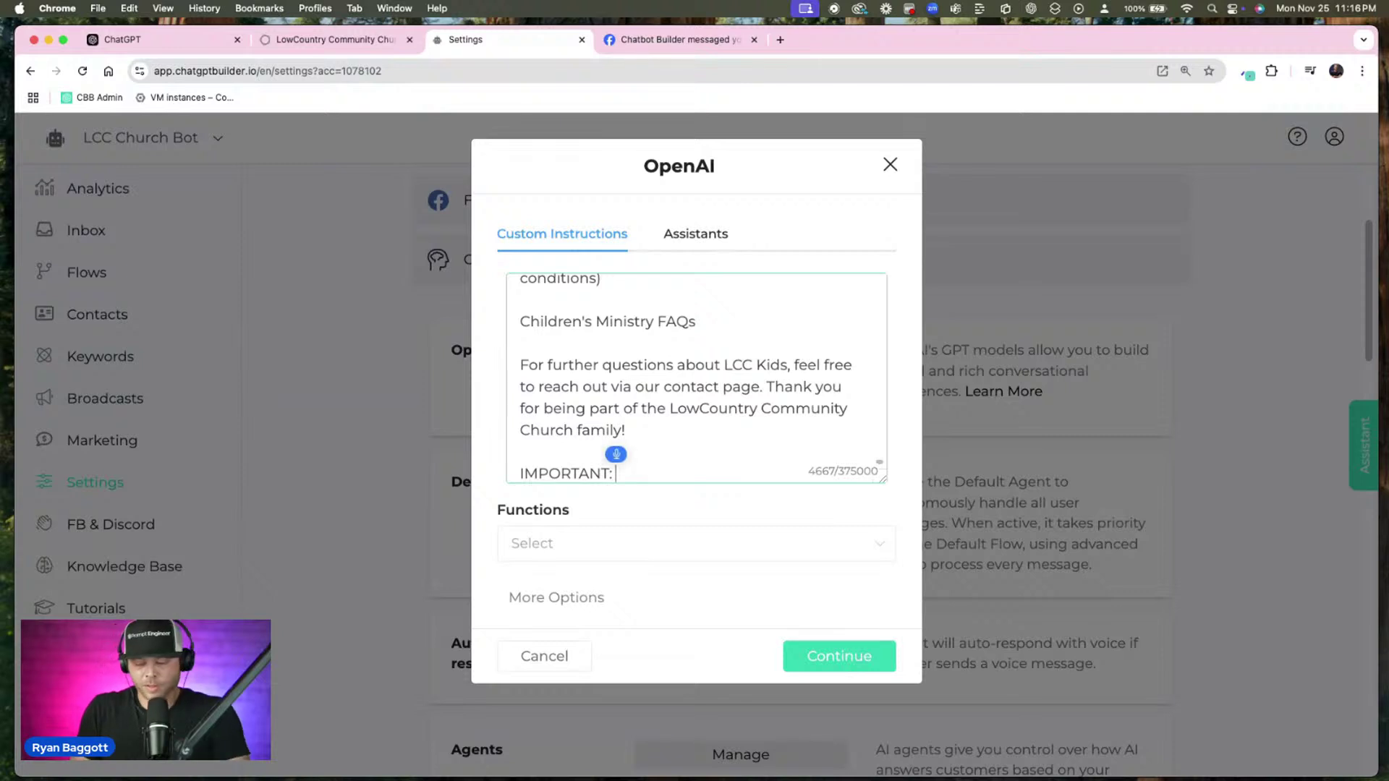
{"action": "type", "text": "in your rep"}
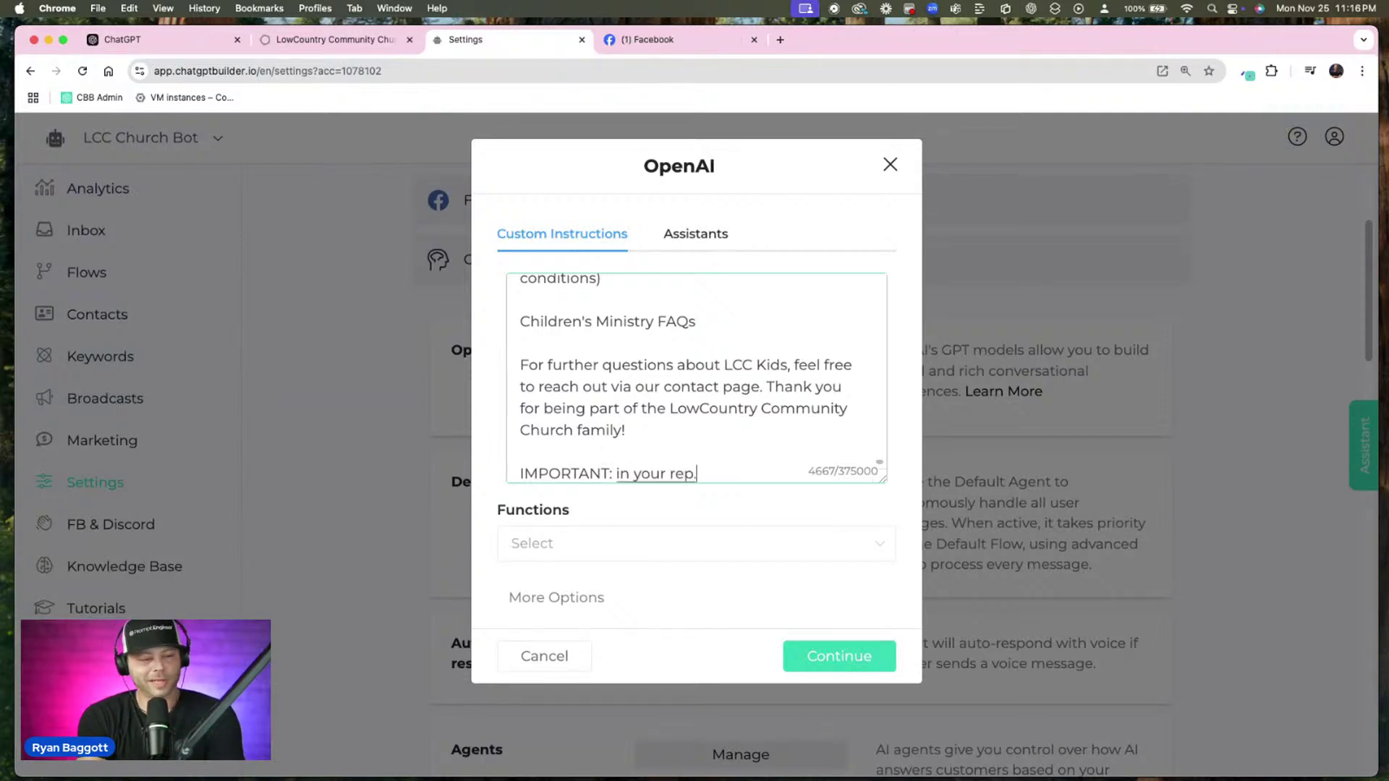
{"action": "type", "text": "lies and respons"}
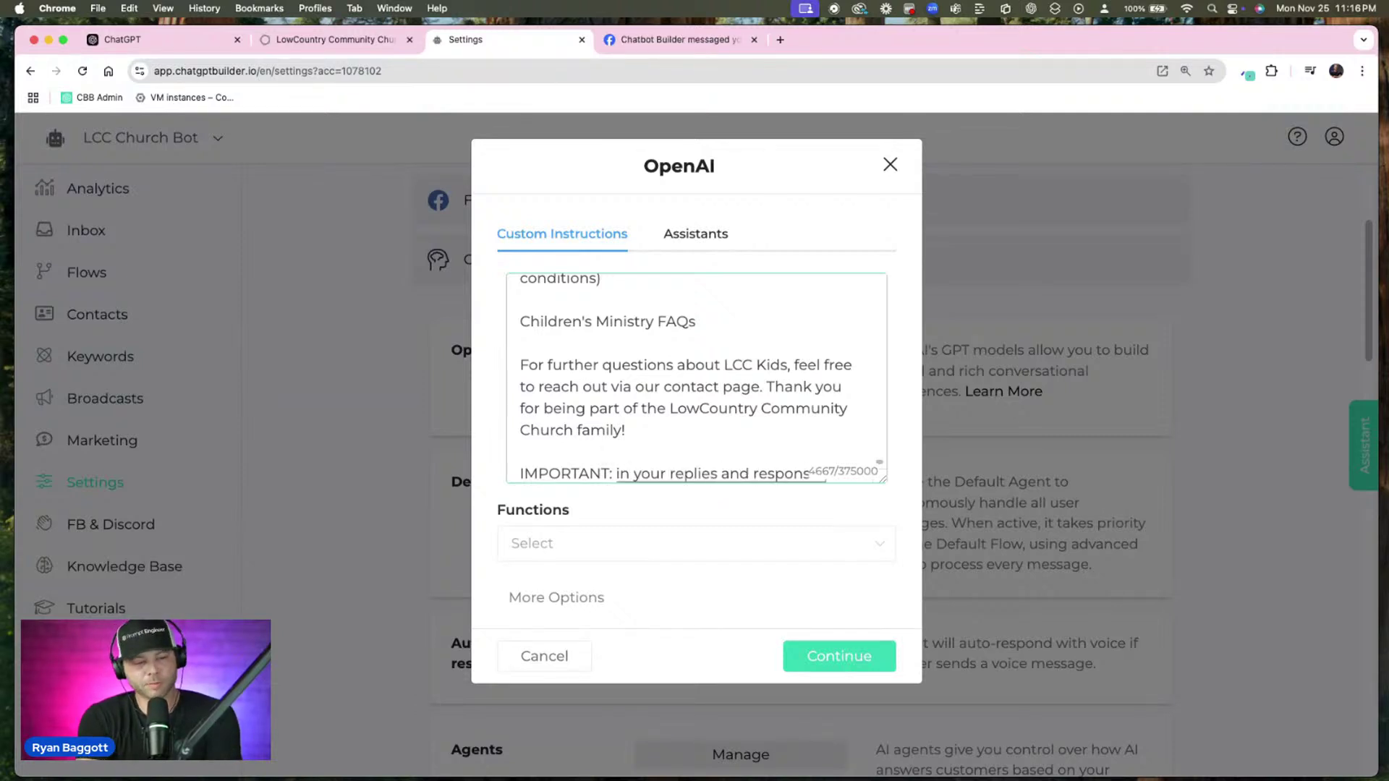
{"action": "type", "text": "es only use plain text"}
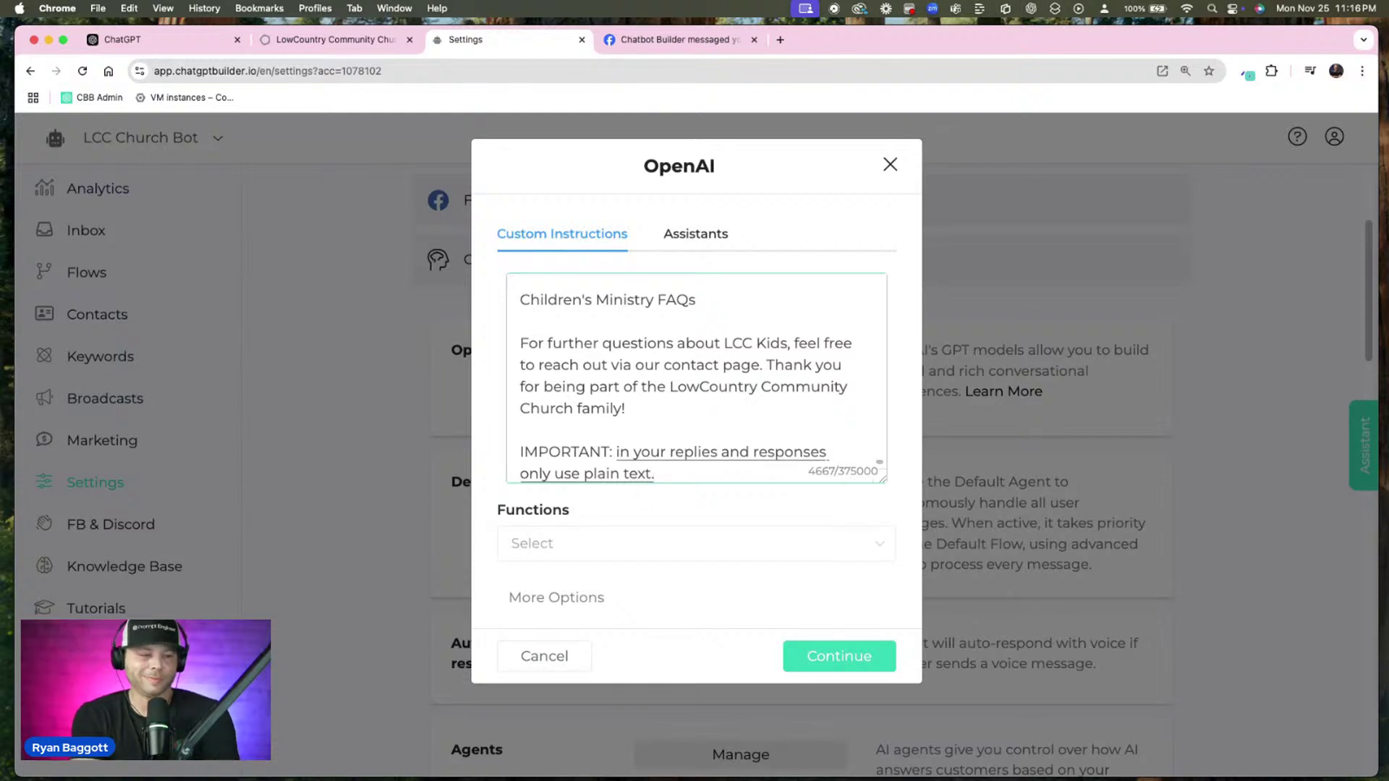
{"action": "type", "text": " and don't use markd"}
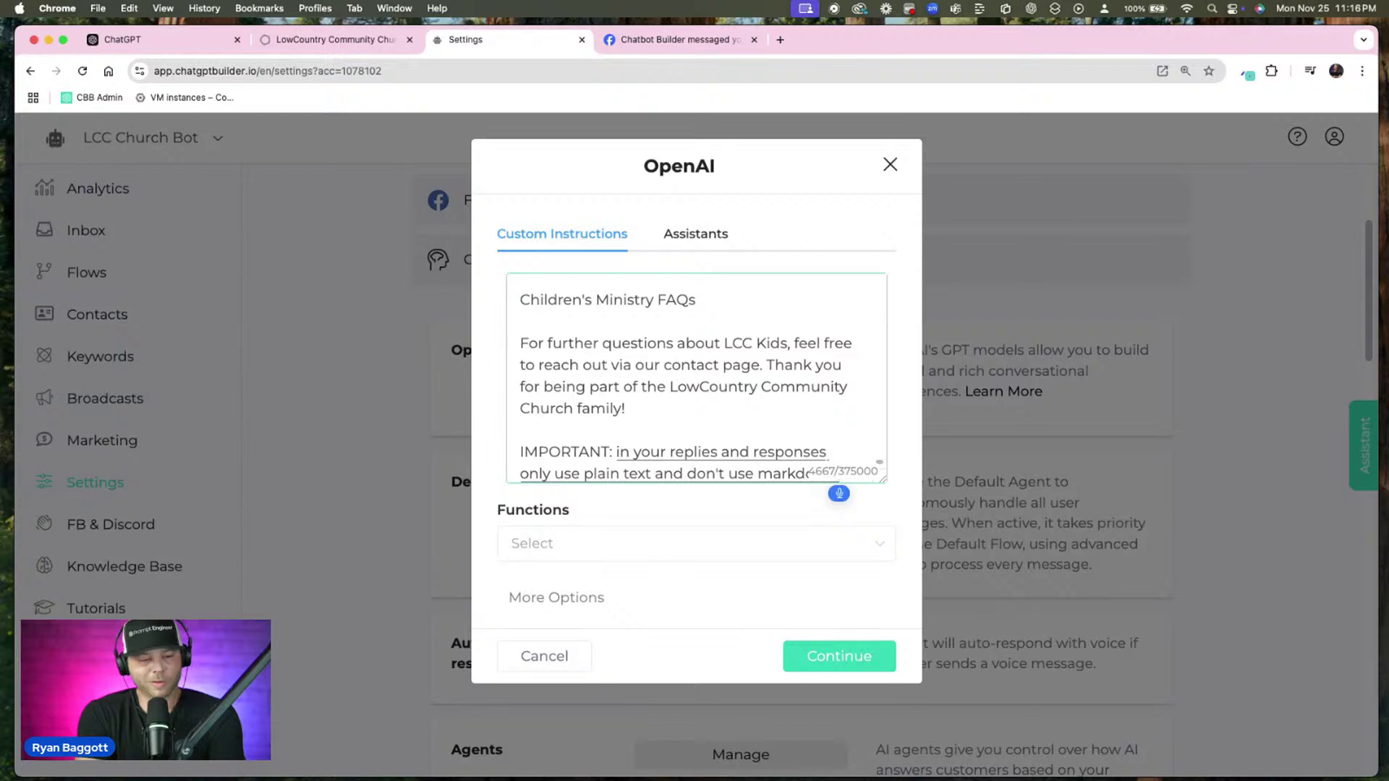
{"action": "key", "text": "BackSpace"}
{"action": "key", "text": "BackSpace"}
{"action": "key", "text": "BackSpace"}
{"action": "key", "text": "BackSpace"}
{"action": "key", "text": "BackSpace"}
{"action": "key", "text": "BackSpace"}
{"action": "type", "text": ". Markdown always use a friendly tone."}
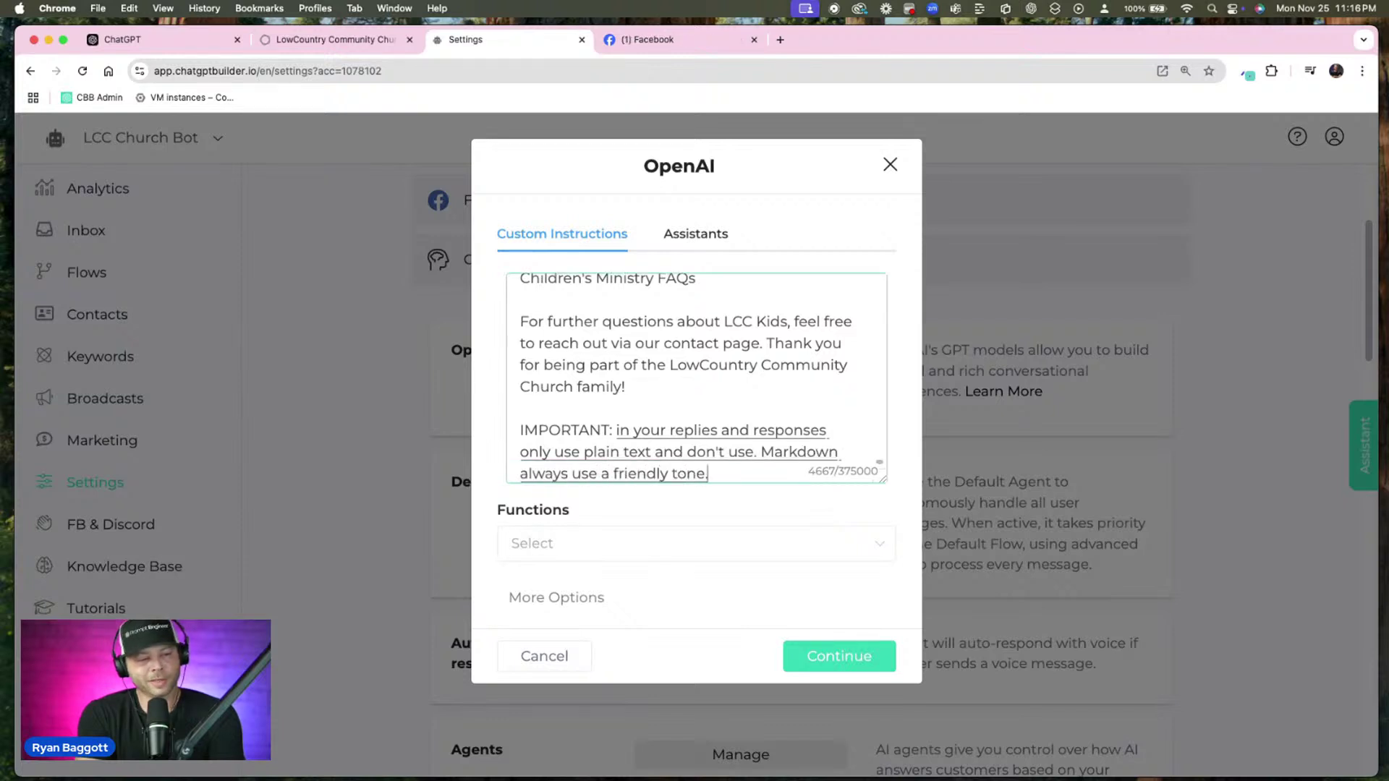
Extend the IMPORTANT paragraph's final sentence with "and refrain from talking about anything unrelated to LCC church."
{"action": "key", "text": "BackSpace"}
{"action": "type", "text": "and refrain from talking about anything"}
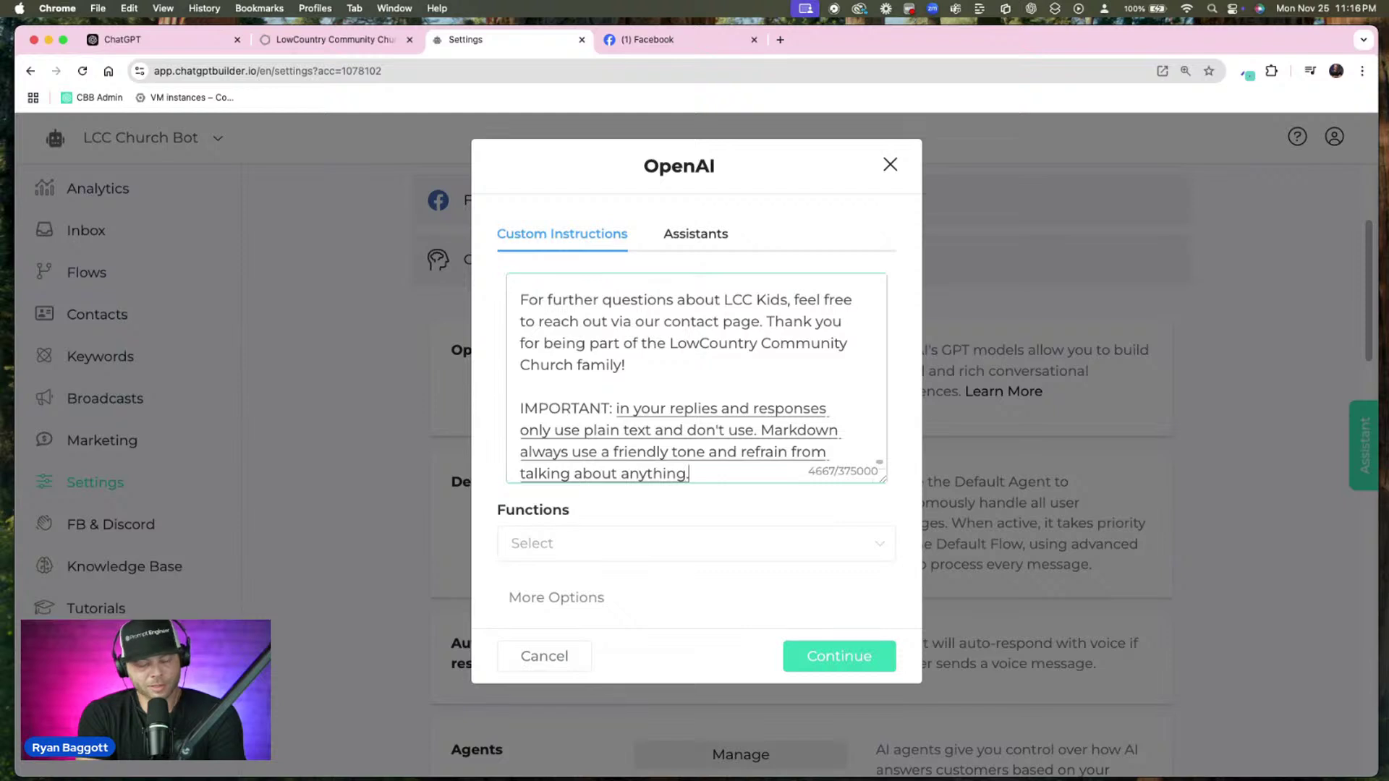
{"action": "type", "text": " unrelated to LCC church"}
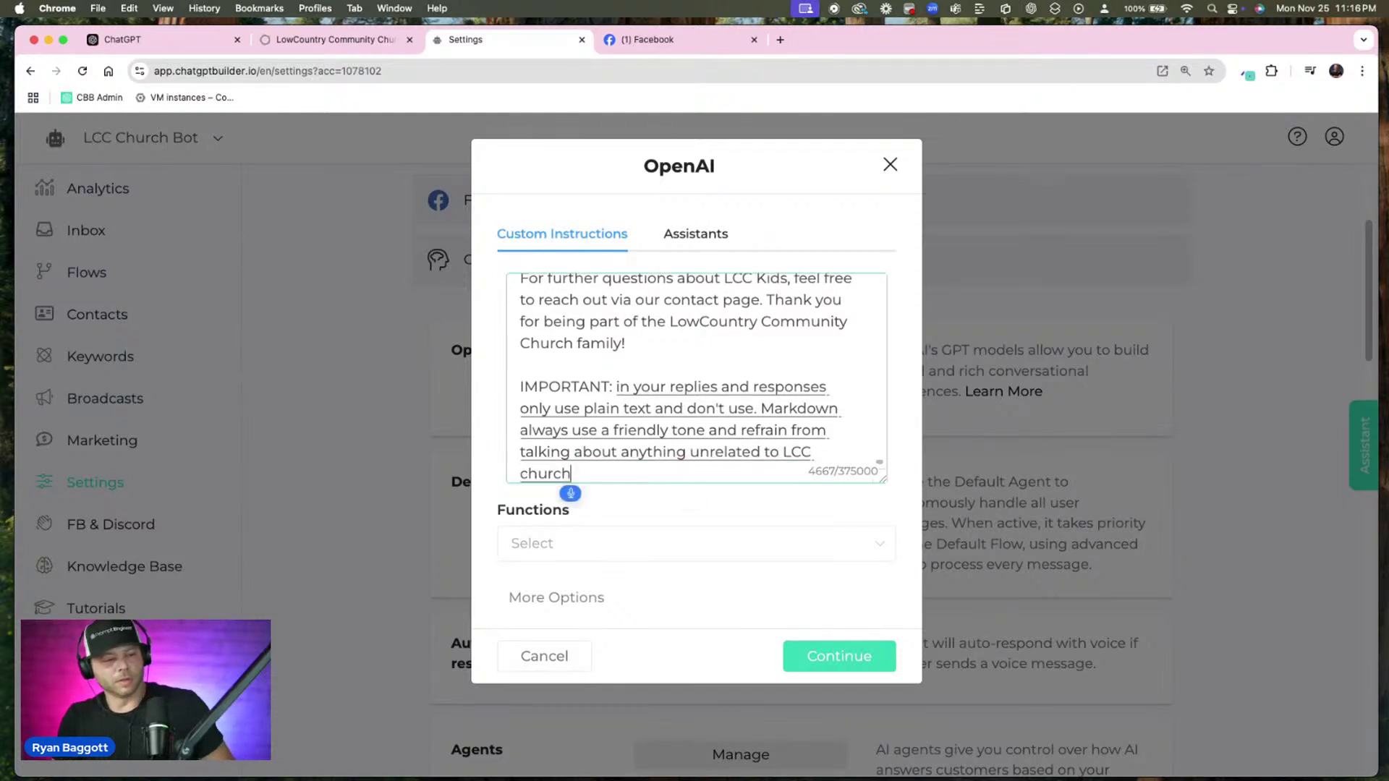
{"action": "type", "text": "."}
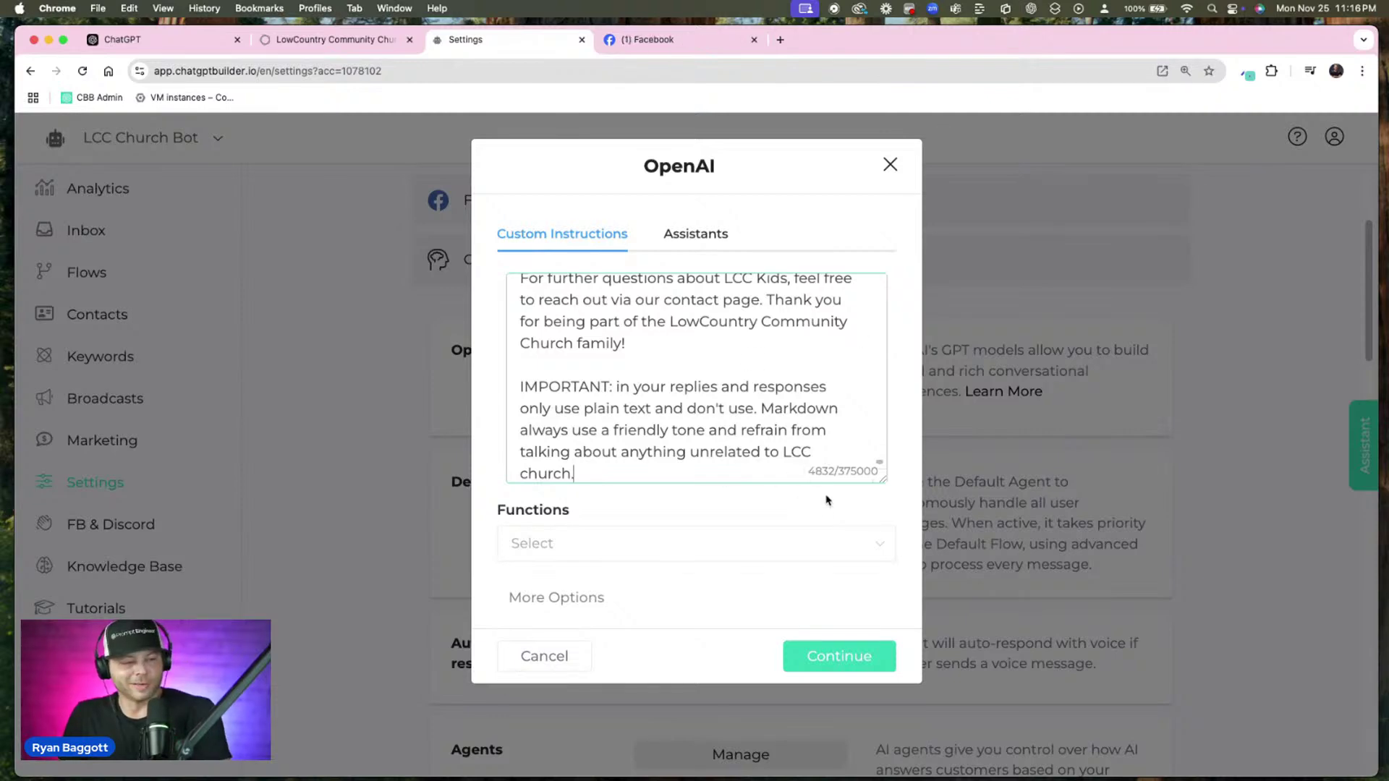
Reveal the additional model options and save the OpenAI custom instructions
{"action": "left_click", "coordinate": [604, 612]}
{"action": "scroll", "coordinate": [614, 601], "scroll_direction": "down", "scroll_amount": 3}
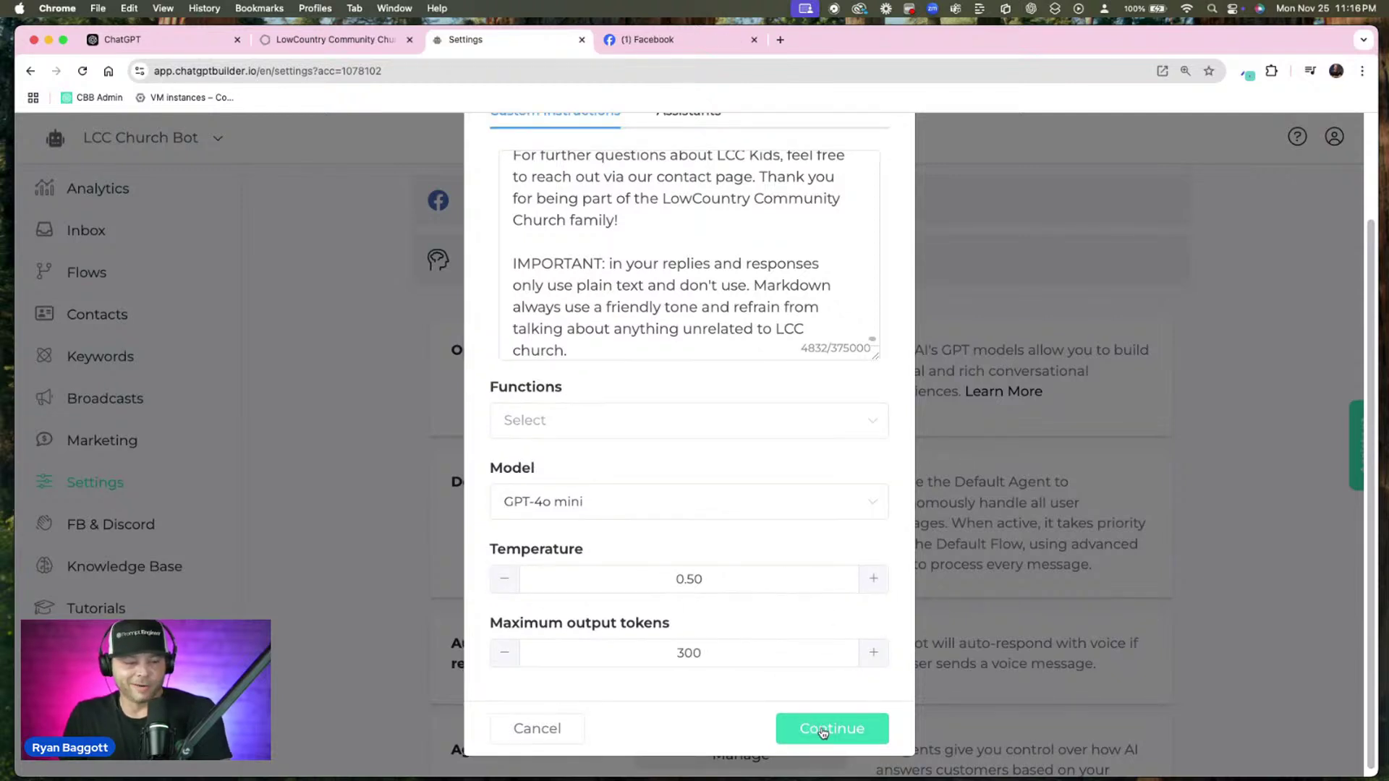
{"action": "left_click", "coordinate": [871, 732]}
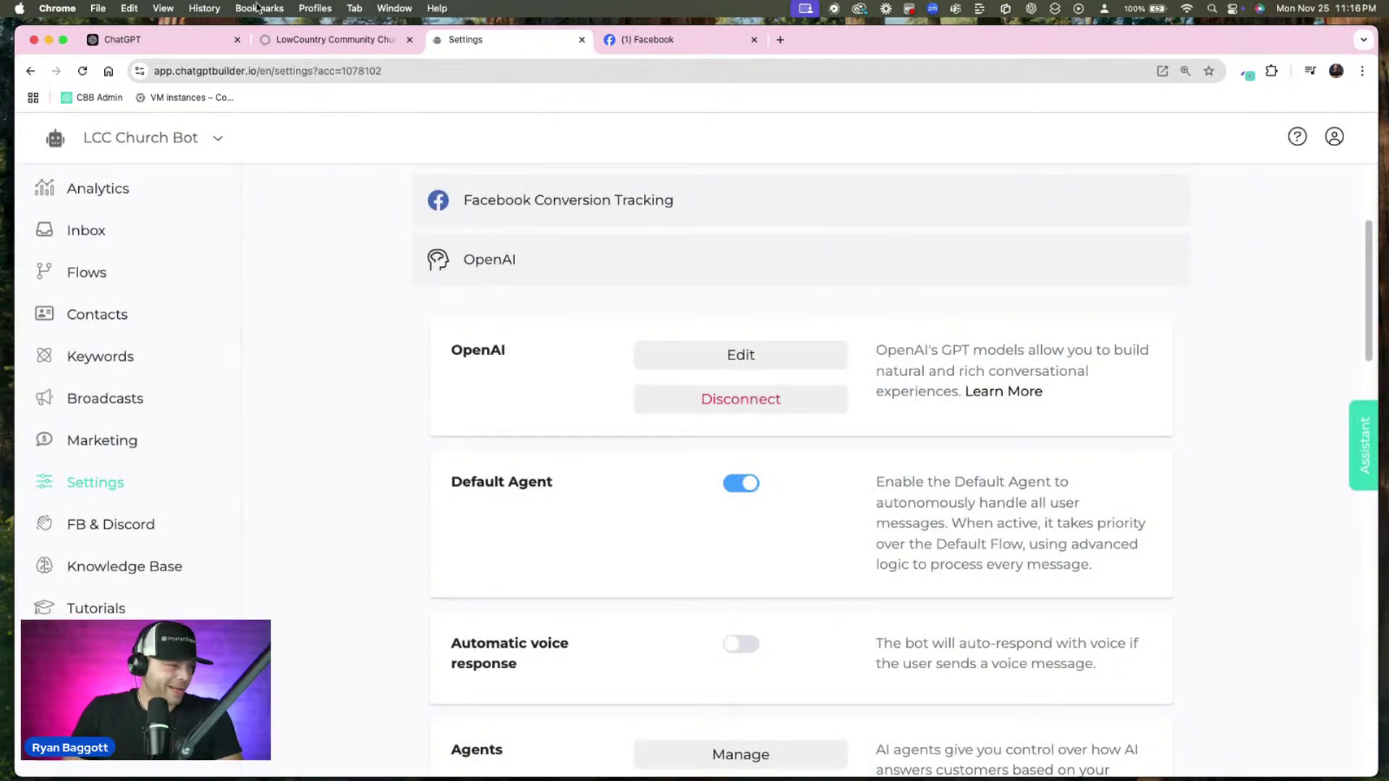
Switch to the LowCountry Community Church website and copy the teal #66CCCA from its announcement banner with the color picker
{"action": "left_click", "coordinate": [318, 45]}
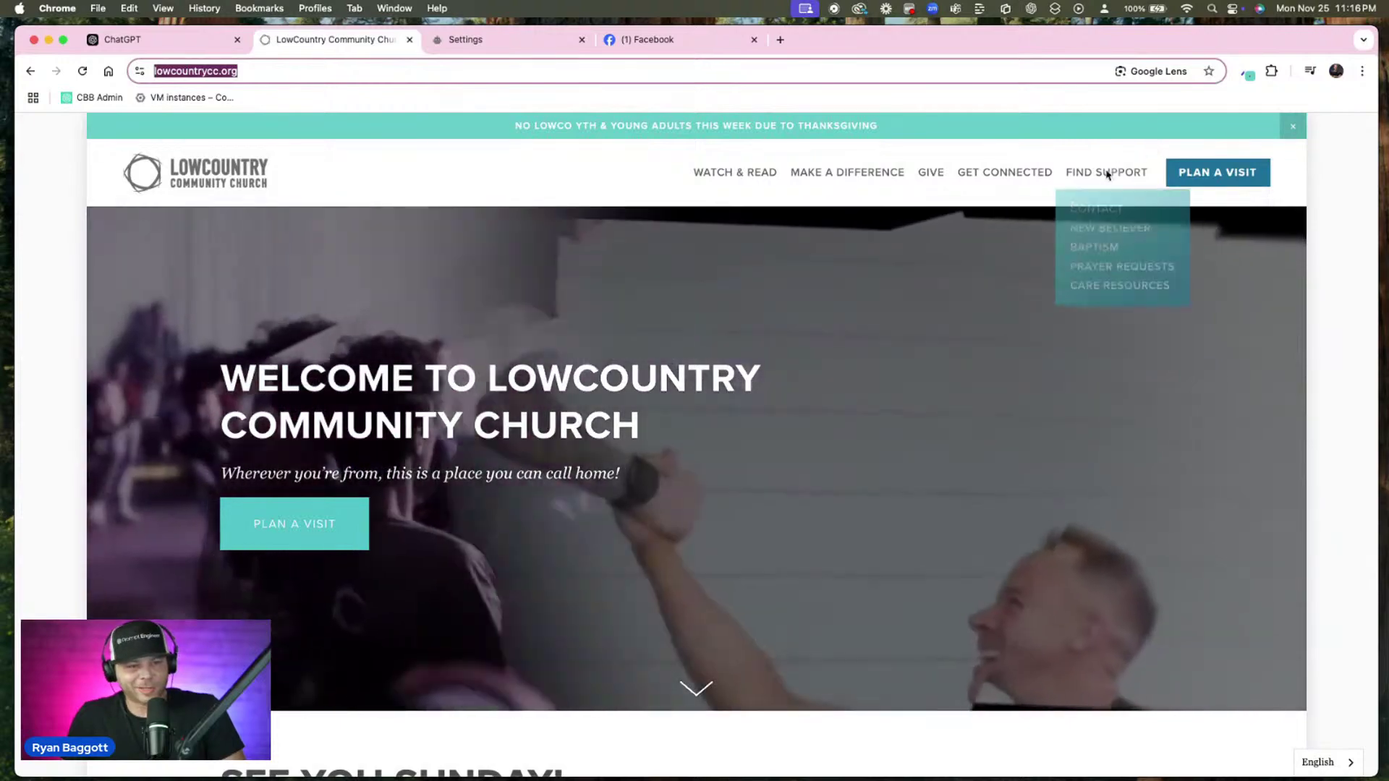
{"action": "scroll", "coordinate": [651, 418], "scroll_direction": "down", "scroll_amount": 10}
{"action": "scroll", "coordinate": [652, 418], "scroll_direction": "down", "scroll_amount": 8}
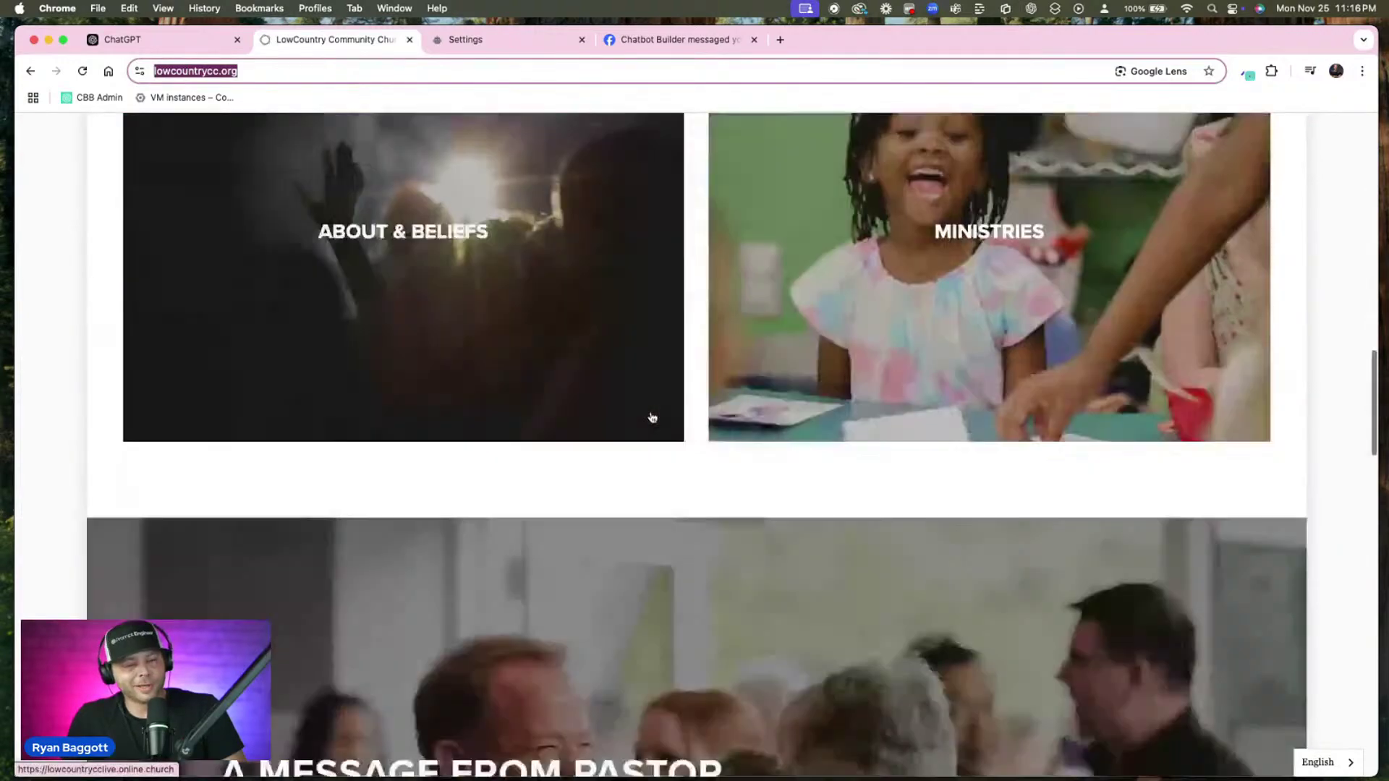
{"action": "scroll", "coordinate": [652, 417], "scroll_direction": "up", "scroll_amount": 10}
{"action": "scroll", "coordinate": [651, 418], "scroll_direction": "up", "scroll_amount": 5}
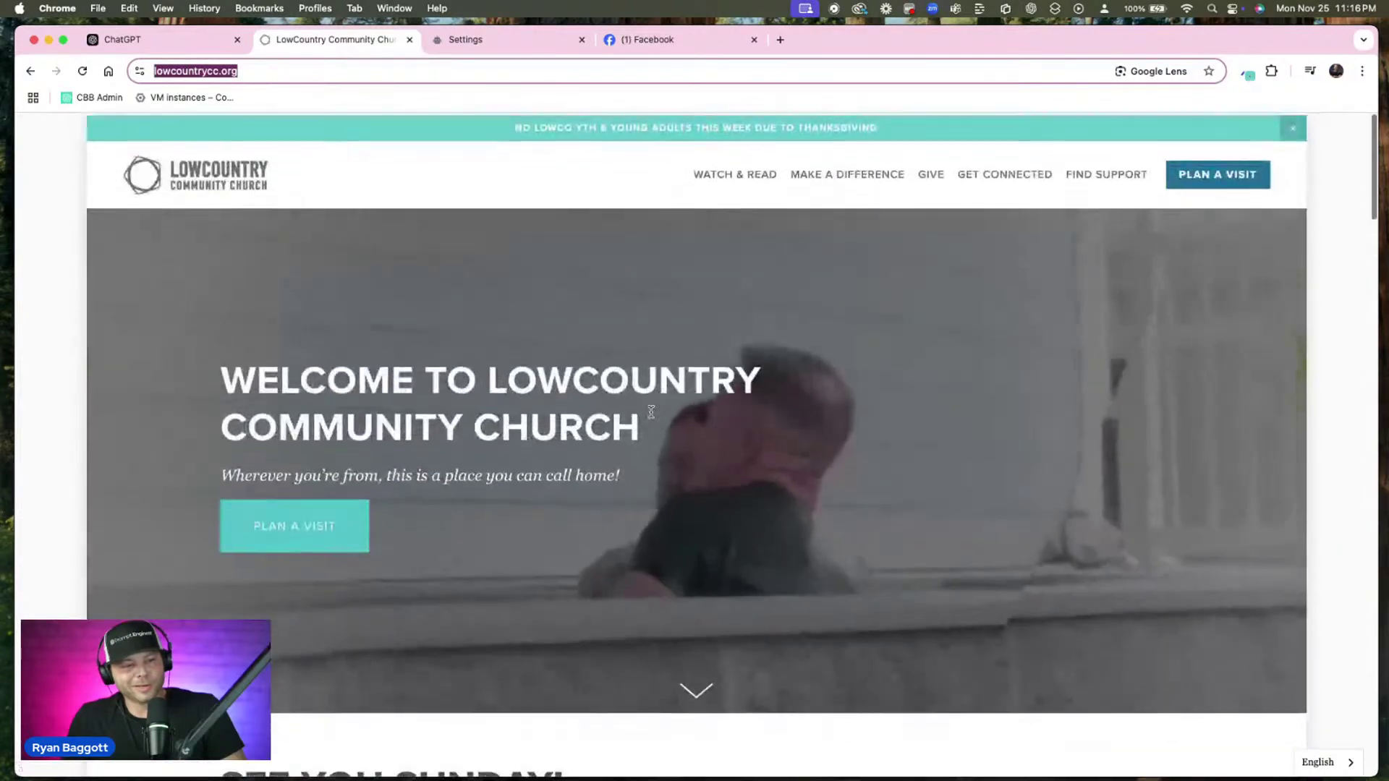
{"action": "left_click", "coordinate": [1249, 75]}
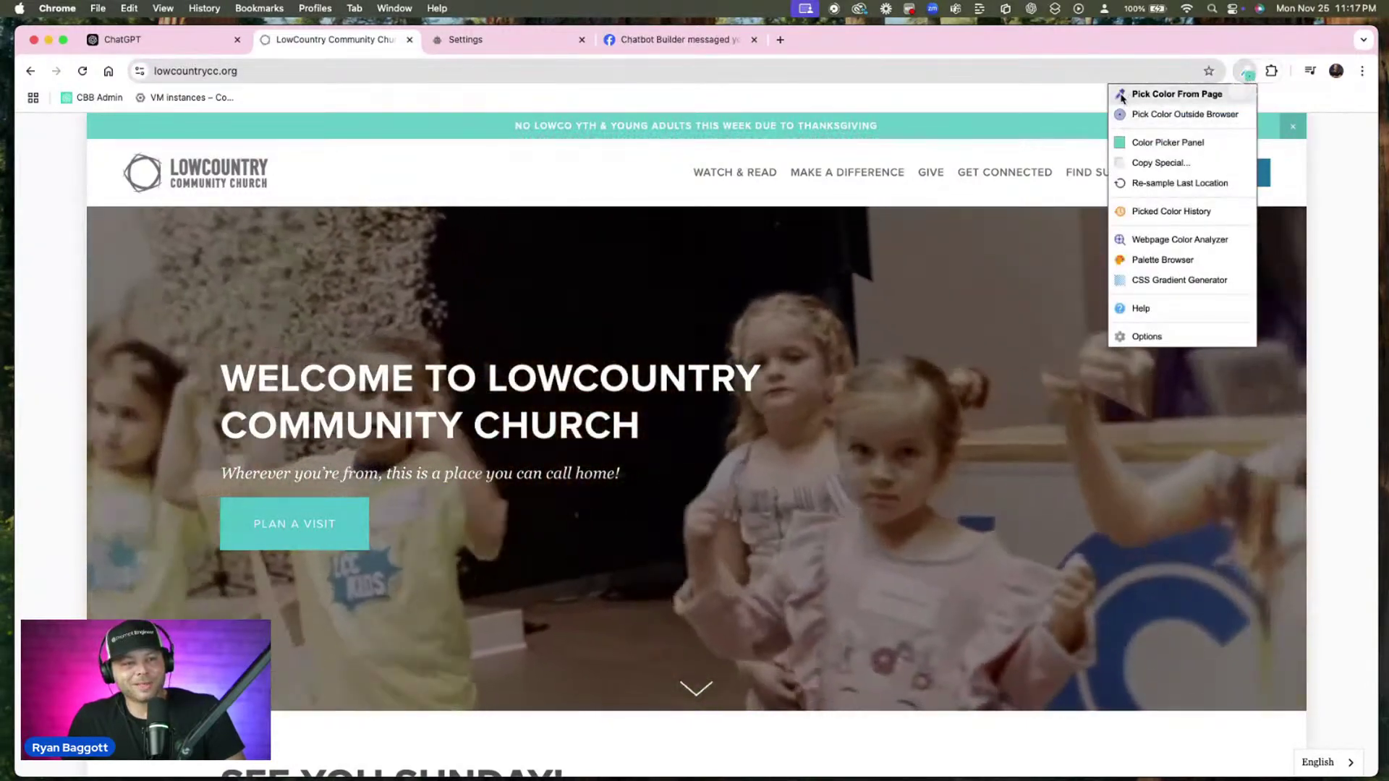
{"action": "left_click", "coordinate": [1122, 98]}
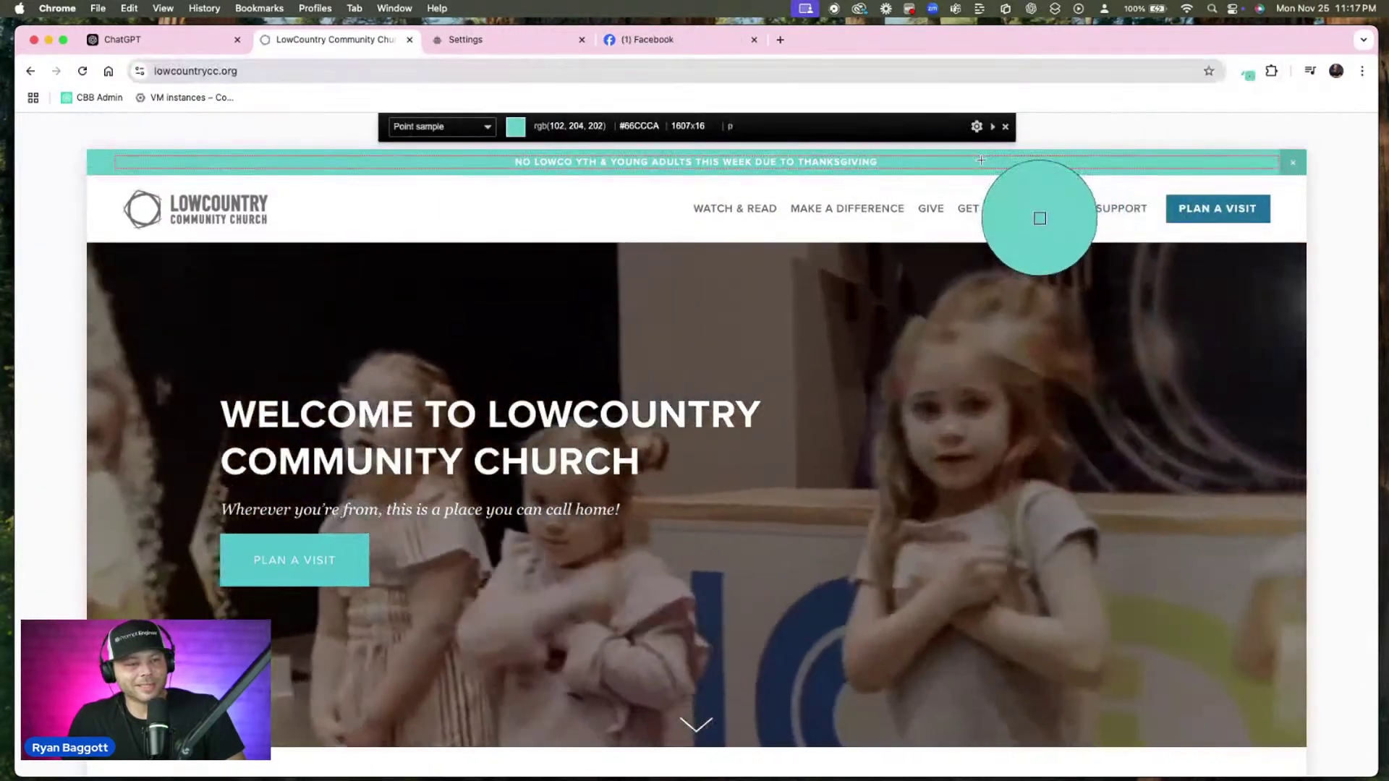
{"action": "left_click", "coordinate": [1035, 164]}
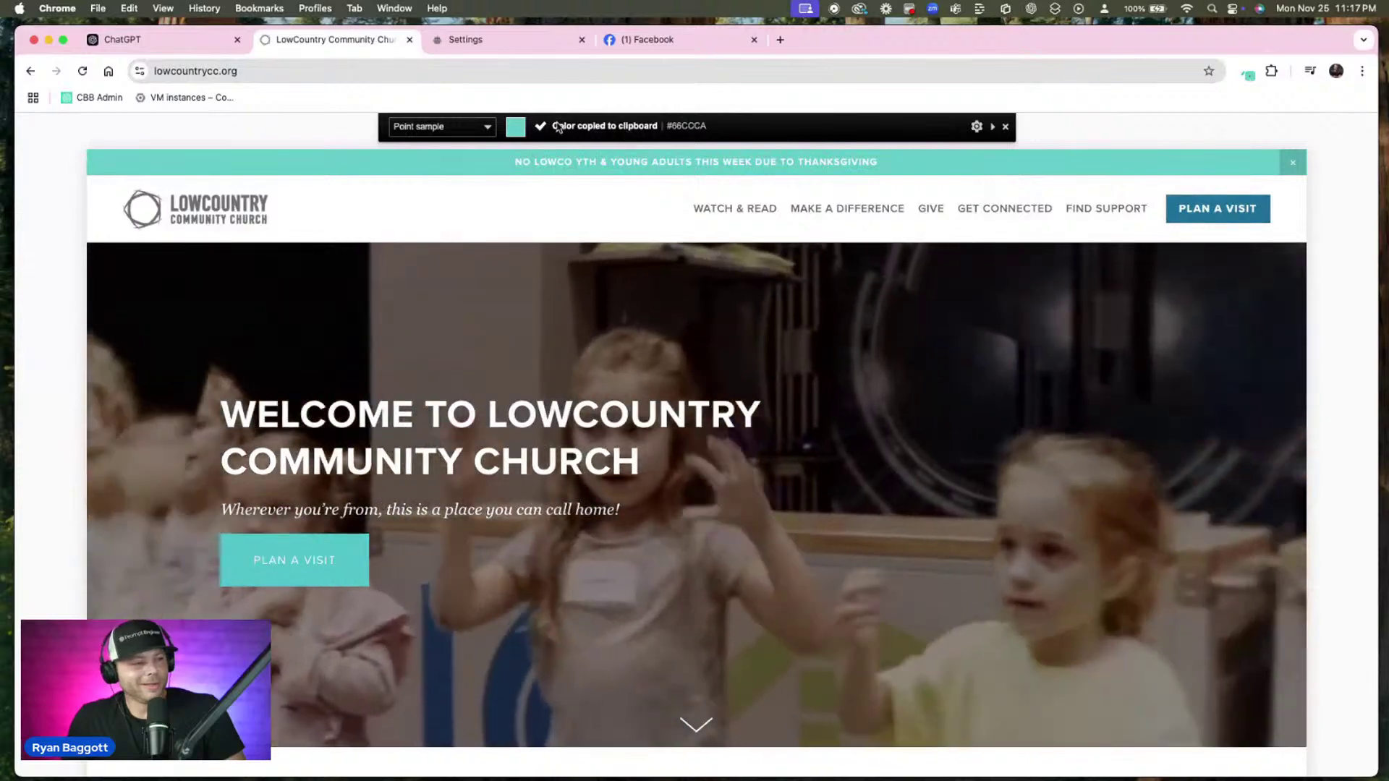
{"action": "key", "text": "Escape"}
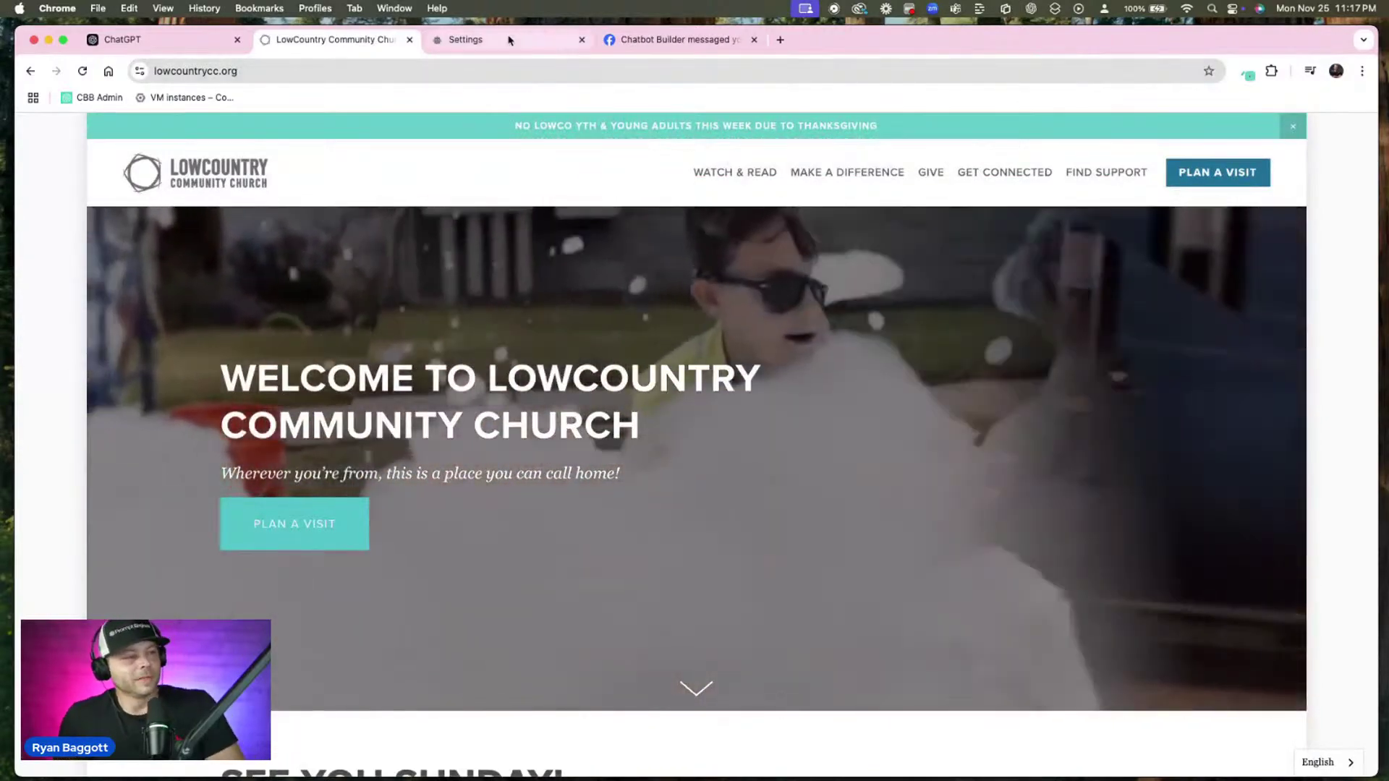
Return to the bot's settings and open its Web Chatbot channel configuration
{"action": "left_click", "coordinate": [499, 40]}
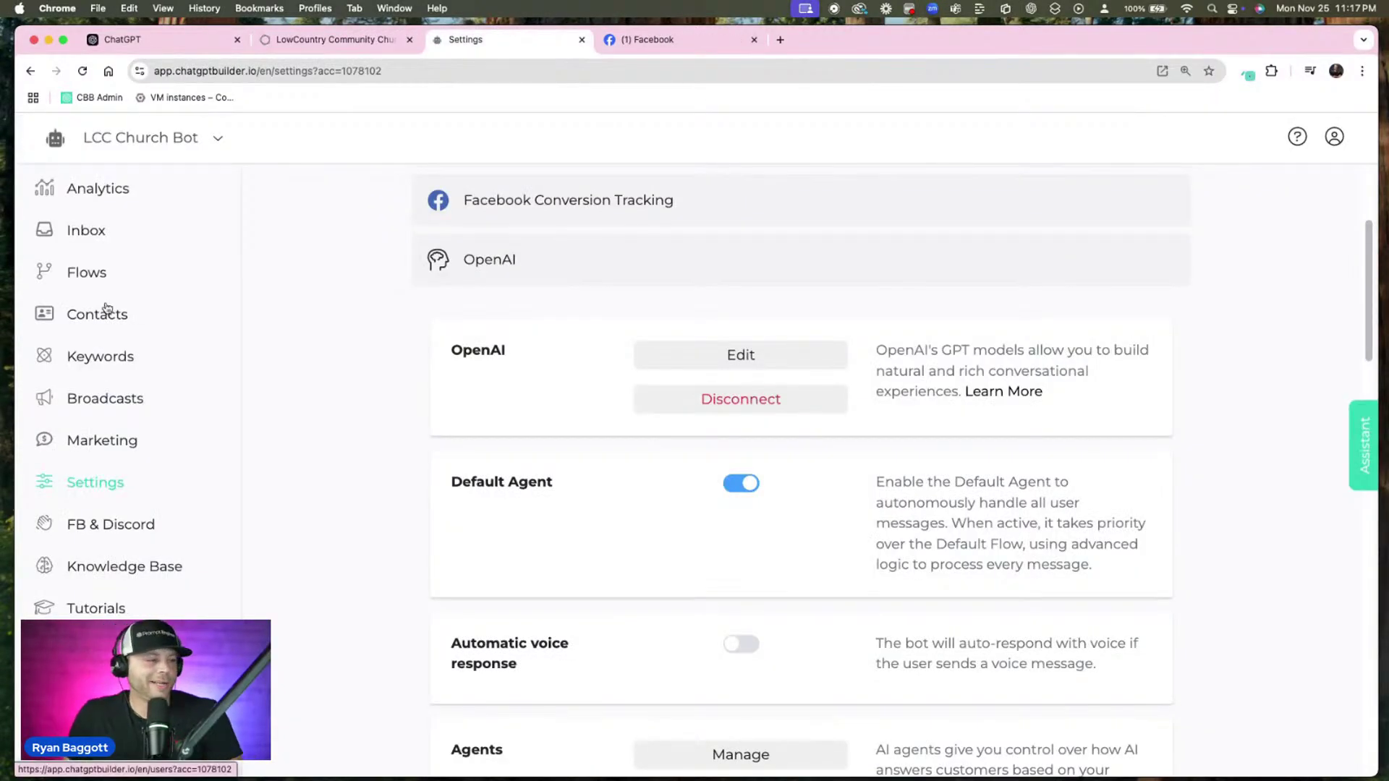
{"action": "scroll", "coordinate": [475, 254], "scroll_direction": "up", "scroll_amount": 3}
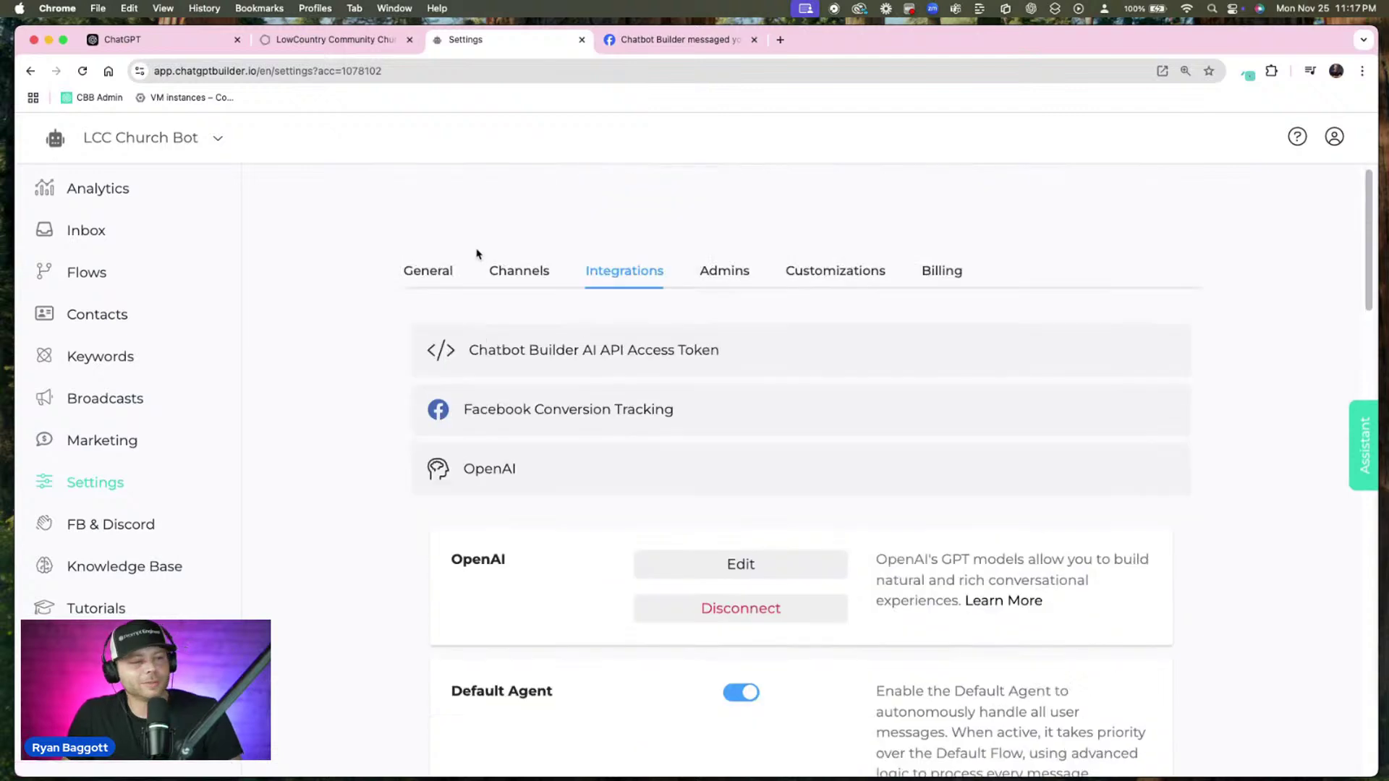
{"action": "left_click", "coordinate": [514, 273]}
{"action": "scroll", "coordinate": [575, 467], "scroll_direction": "down", "scroll_amount": 2}
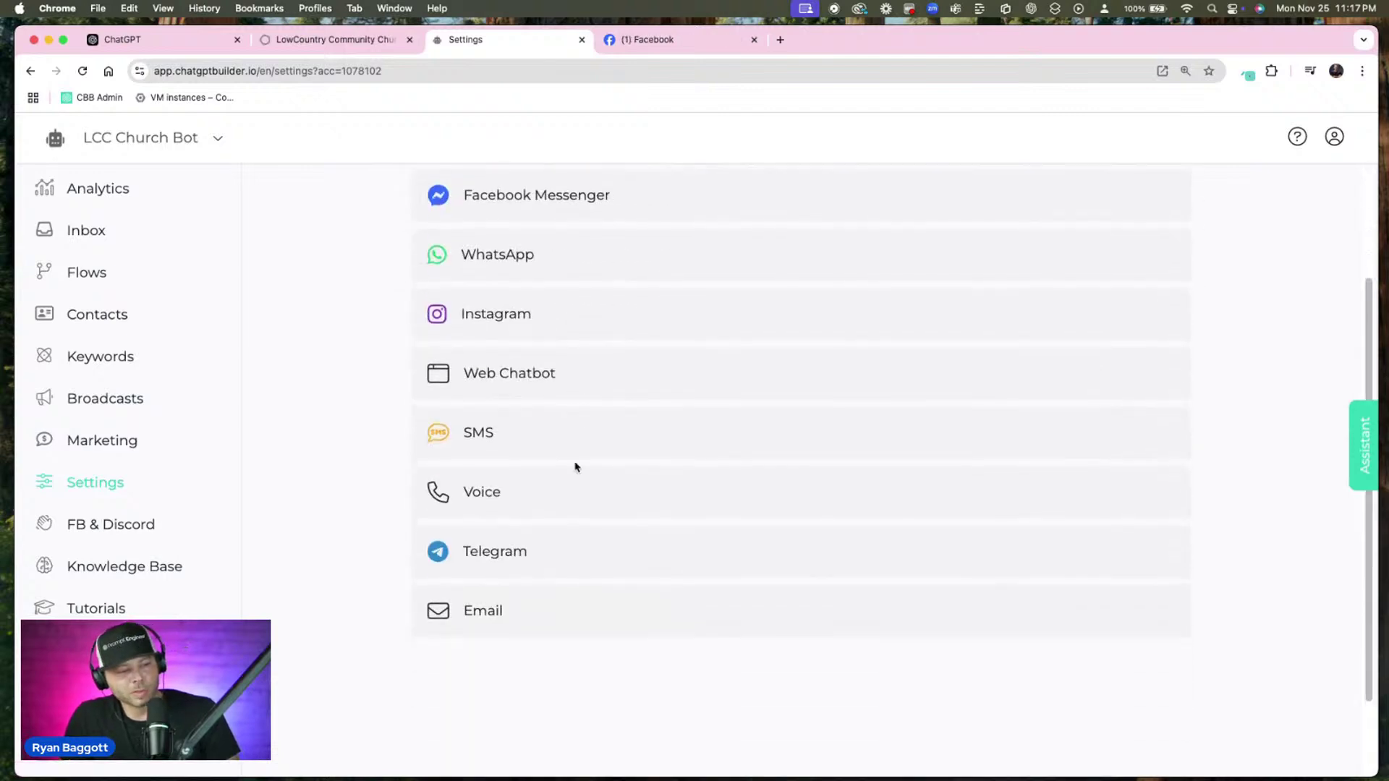
{"action": "left_click", "coordinate": [533, 376]}
{"action": "left_click", "coordinate": [724, 451]}
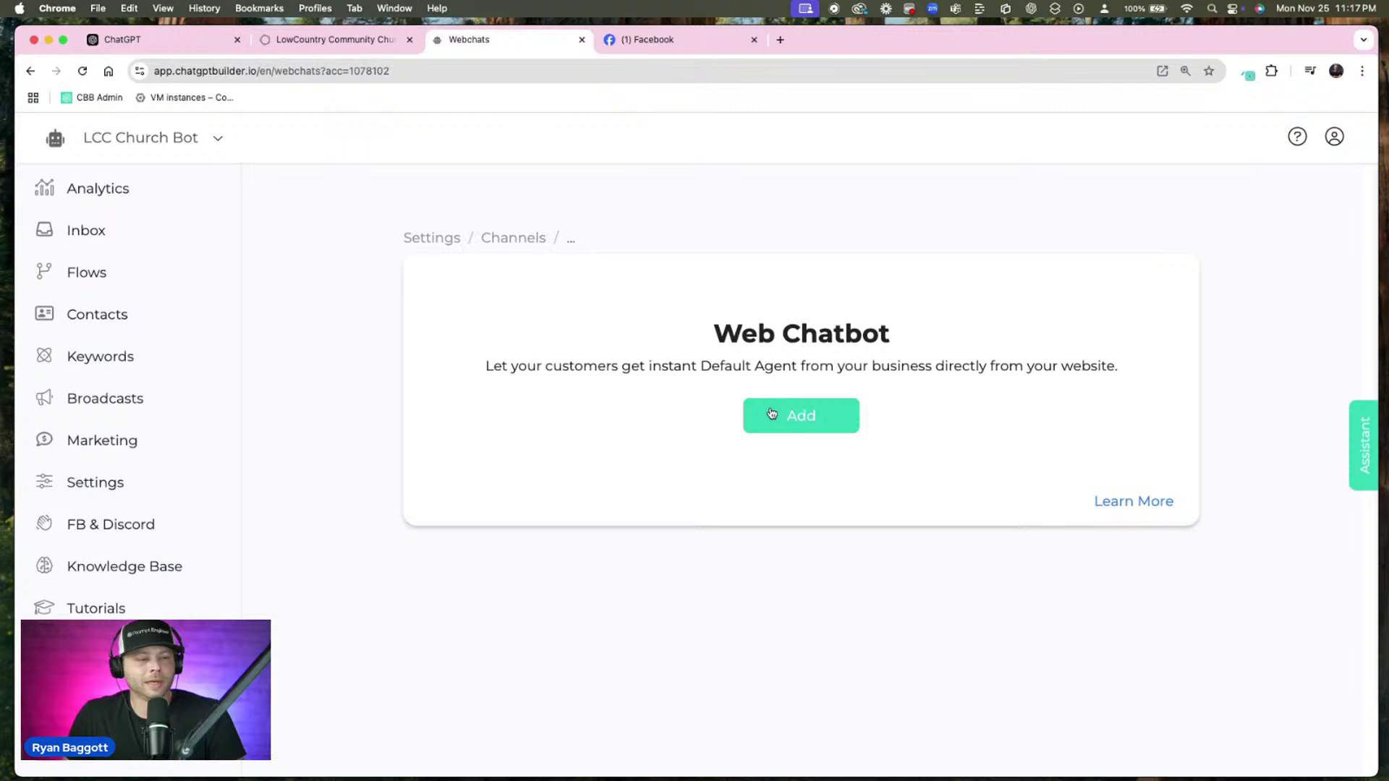
Add a new web chatbot named "LCC Website"
{"action": "left_click", "coordinate": [772, 414]}
{"action": "left_click", "coordinate": [706, 236]}
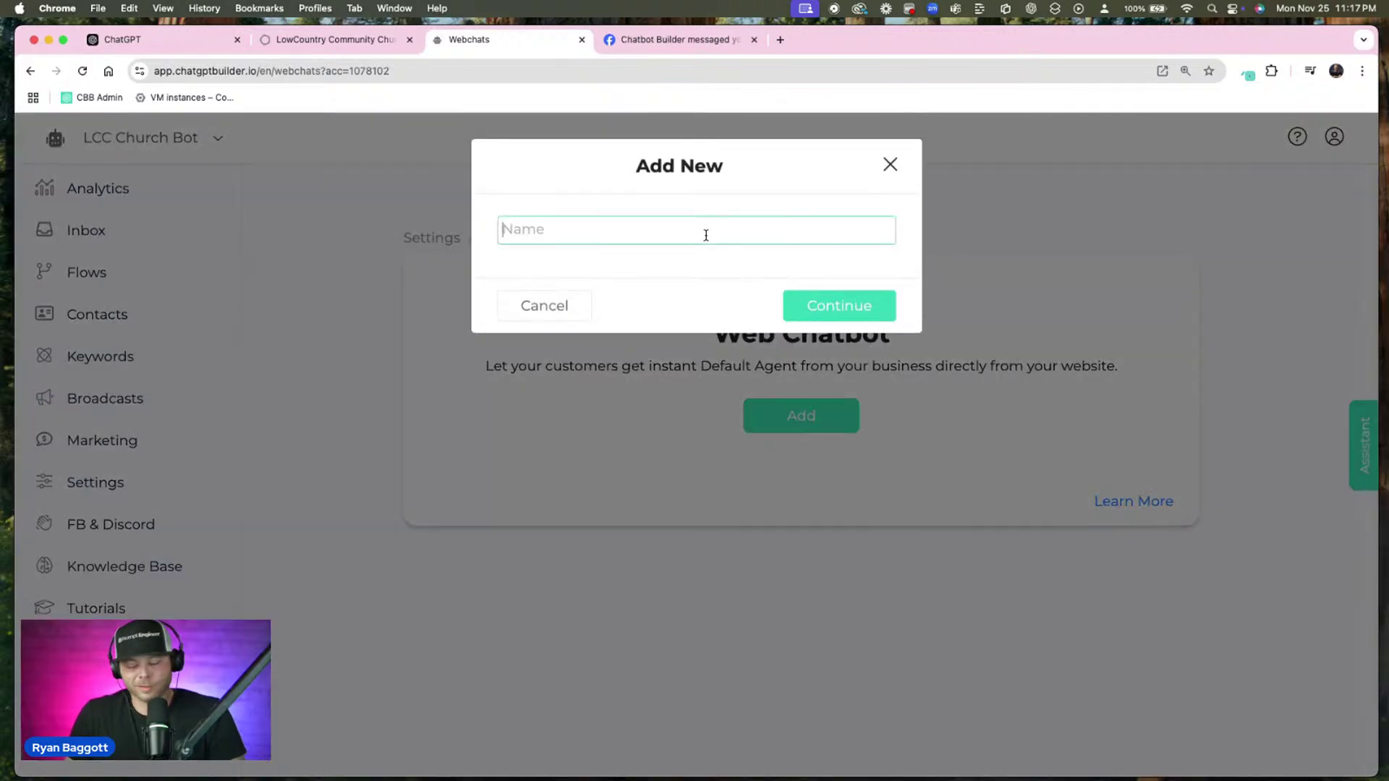
{"action": "type", "text": "LCC"}
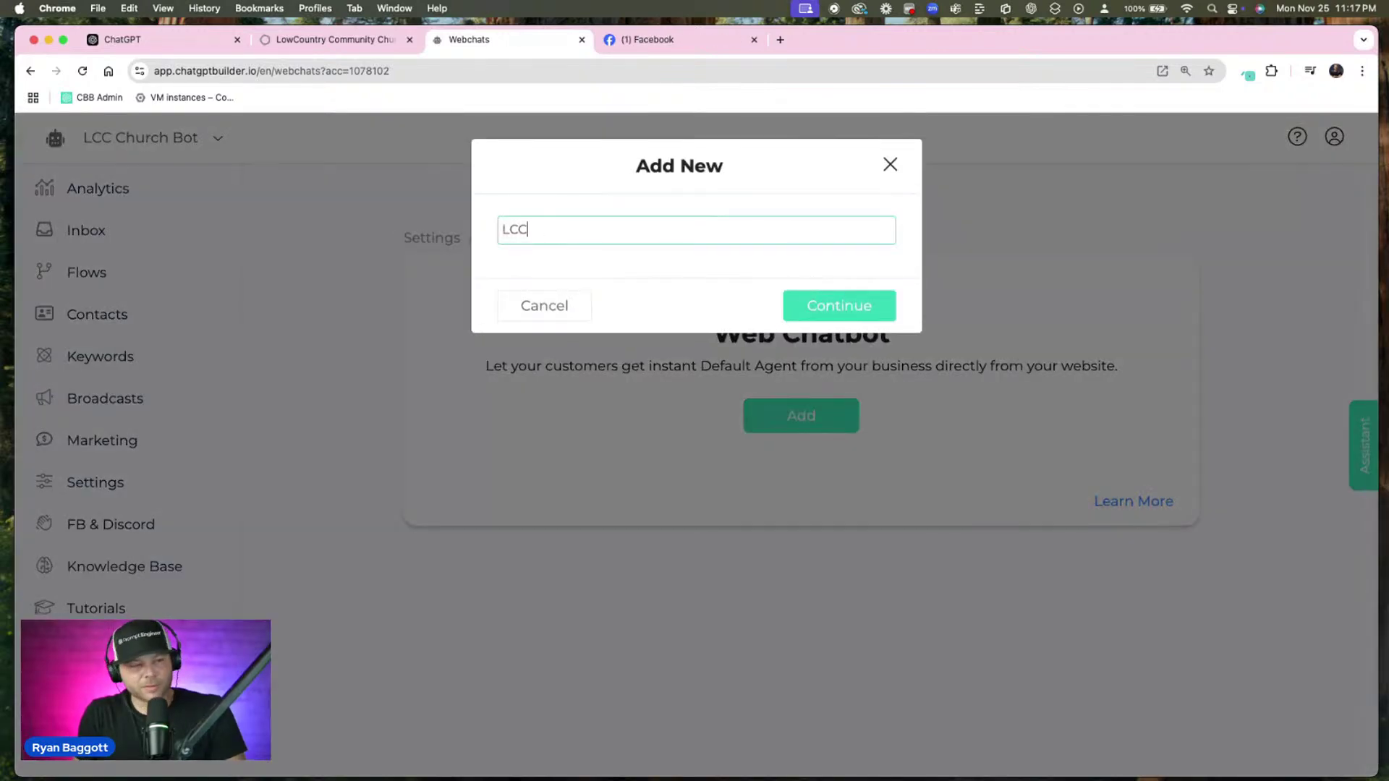
{"action": "type", "text": " Website"}
{"action": "key", "text": "Return"}
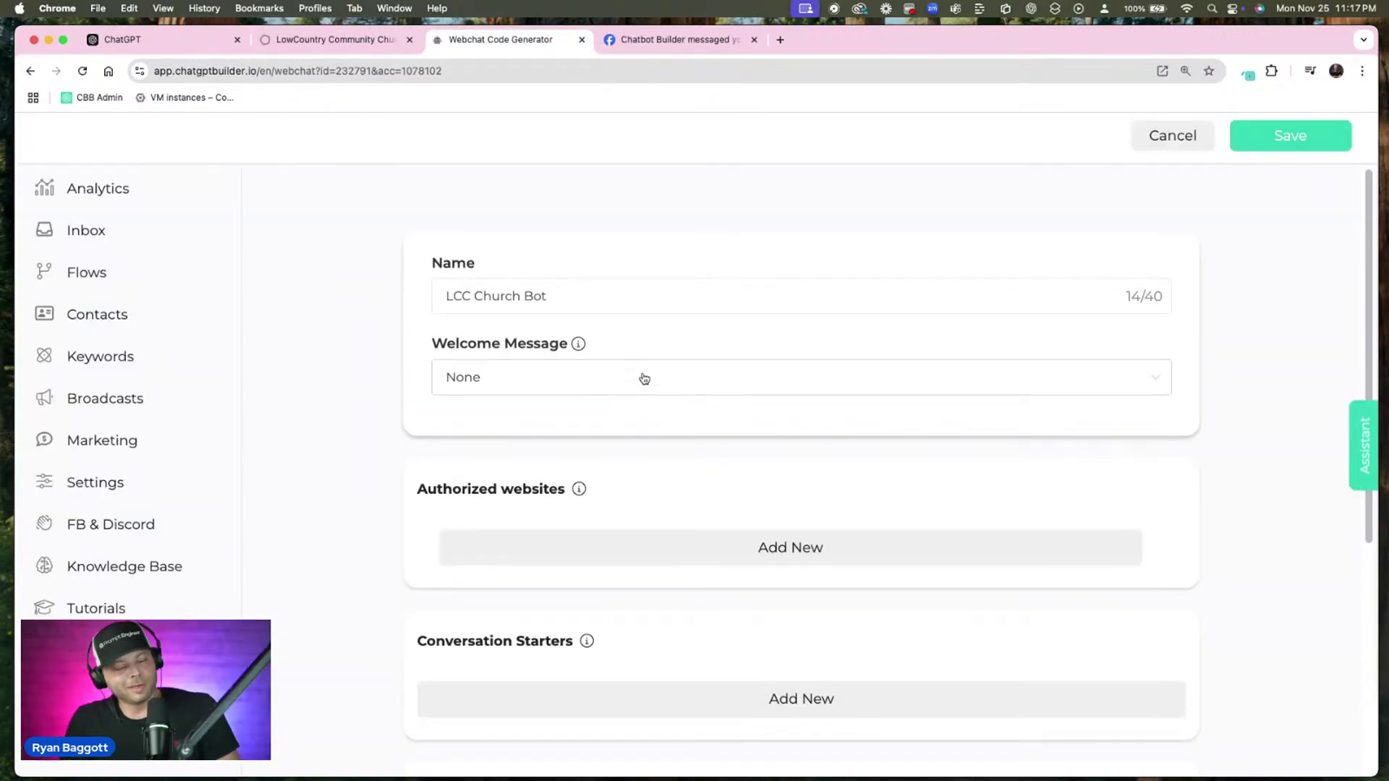
Expand the webchat's additional options and custom CSS section, and review the template, brand color and display settings
{"action": "scroll", "coordinate": [745, 376], "scroll_direction": "down", "scroll_amount": 2}
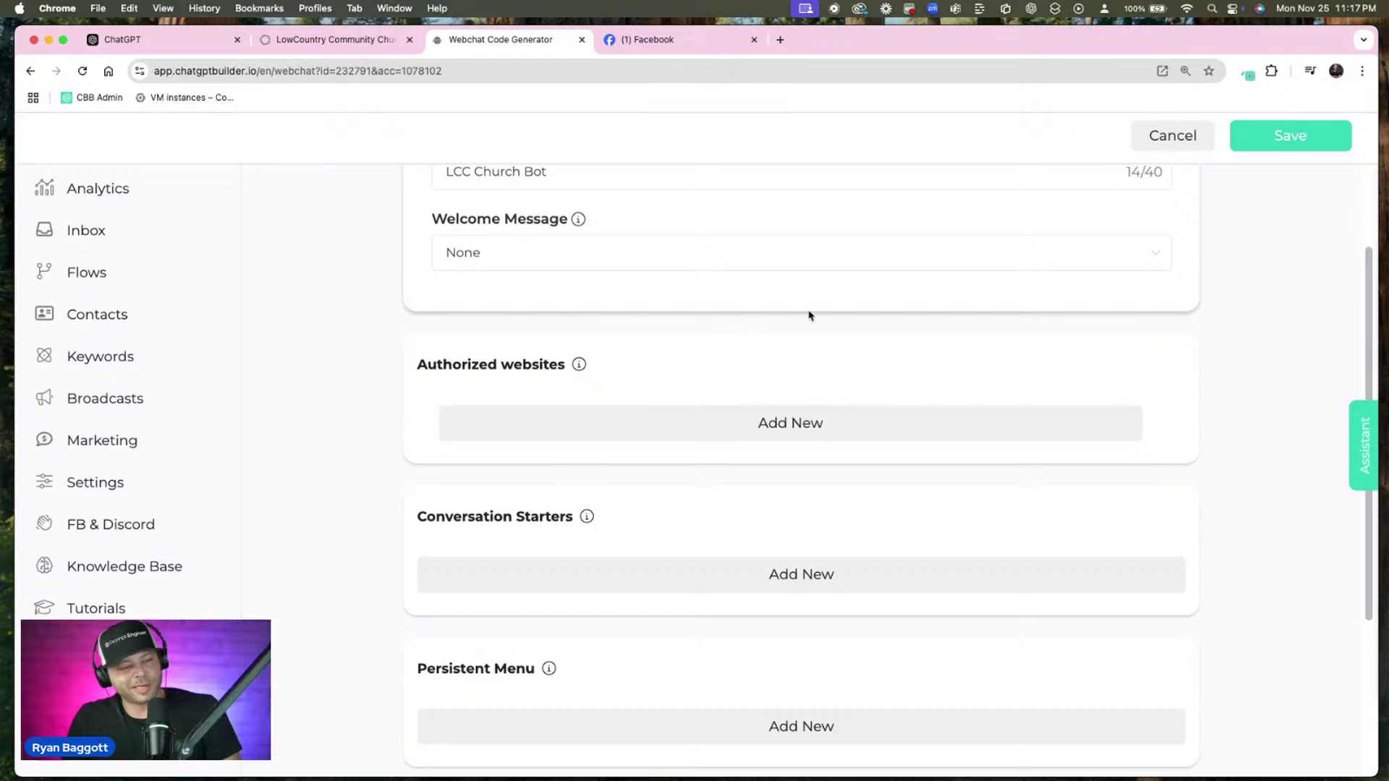
{"action": "scroll", "coordinate": [581, 460], "scroll_direction": "down", "scroll_amount": 4}
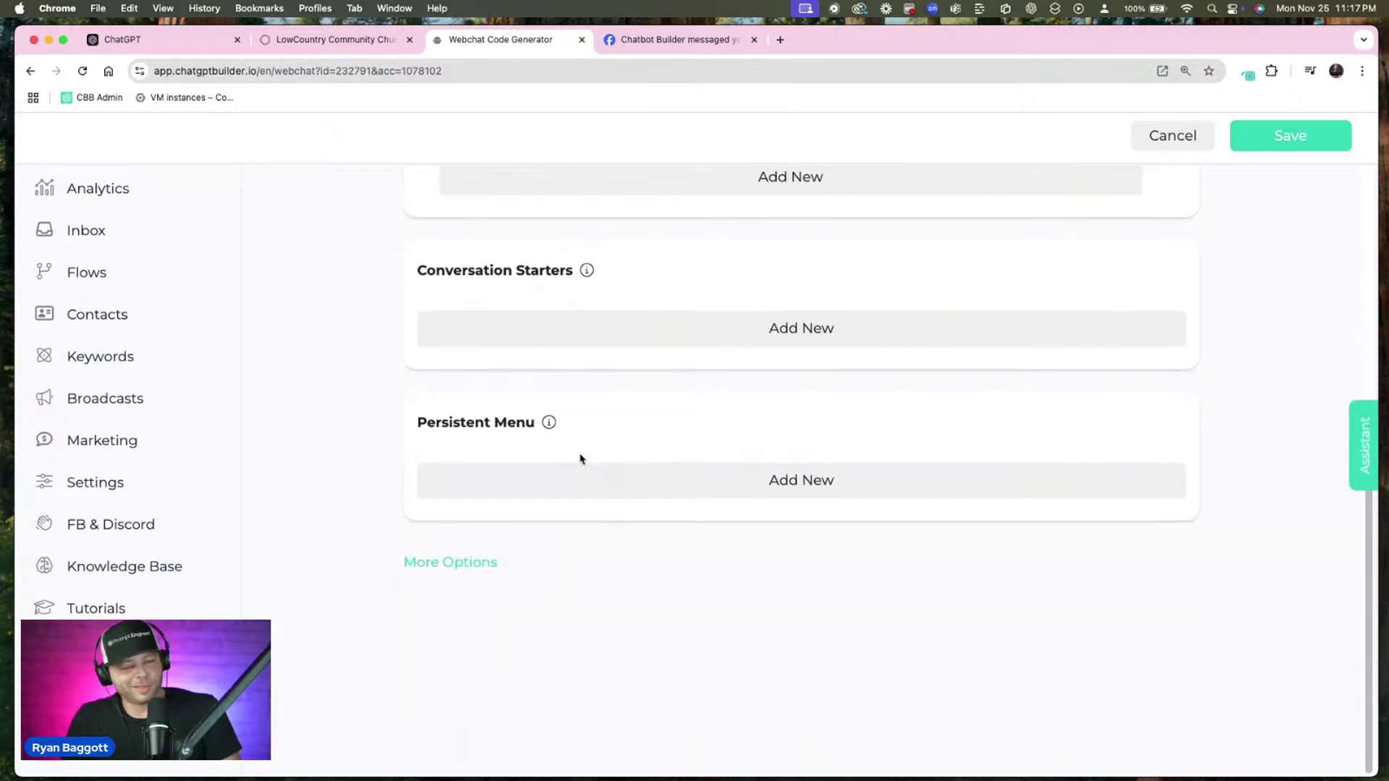
{"action": "left_click", "coordinate": [455, 575]}
{"action": "scroll", "coordinate": [589, 586], "scroll_direction": "down", "scroll_amount": 4}
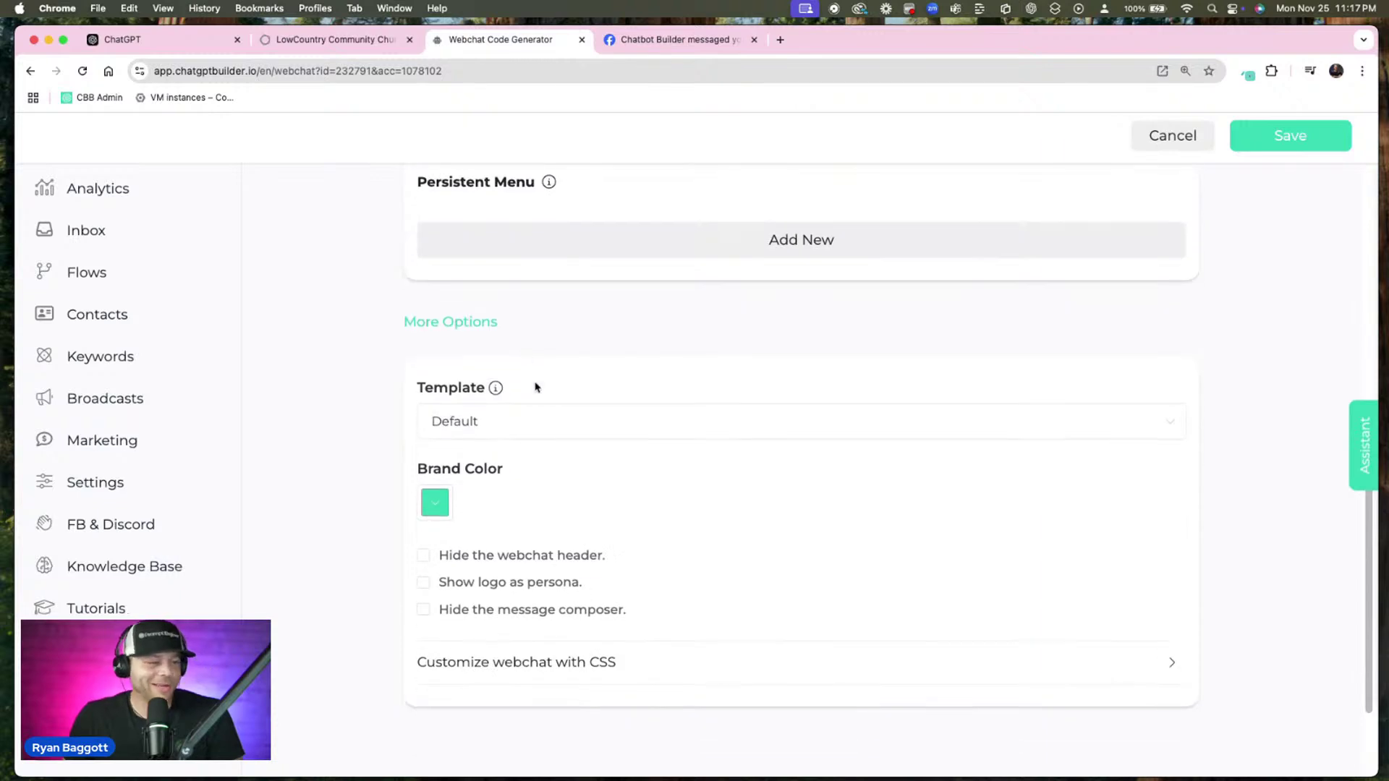
{"action": "scroll", "coordinate": [504, 341], "scroll_direction": "down", "scroll_amount": 2}
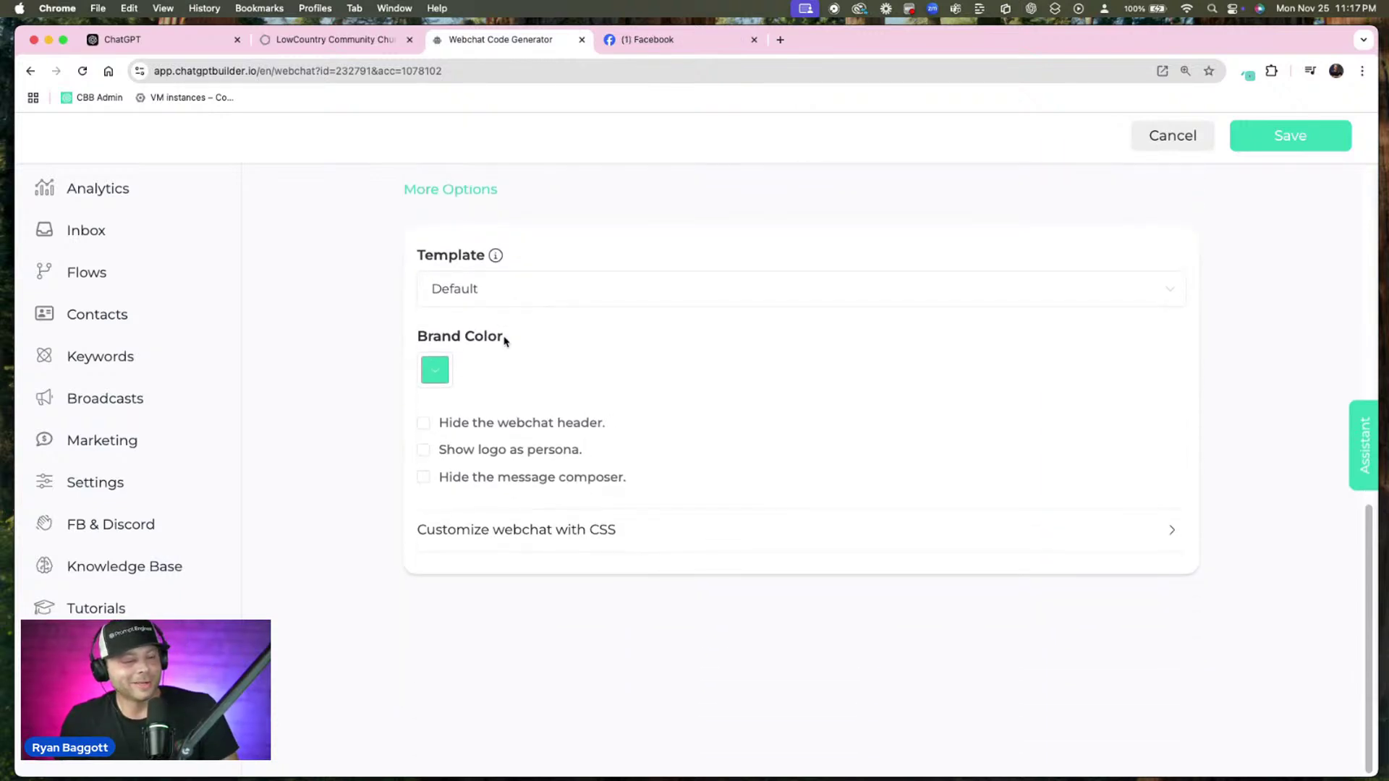
{"action": "left_click", "coordinate": [569, 544]}
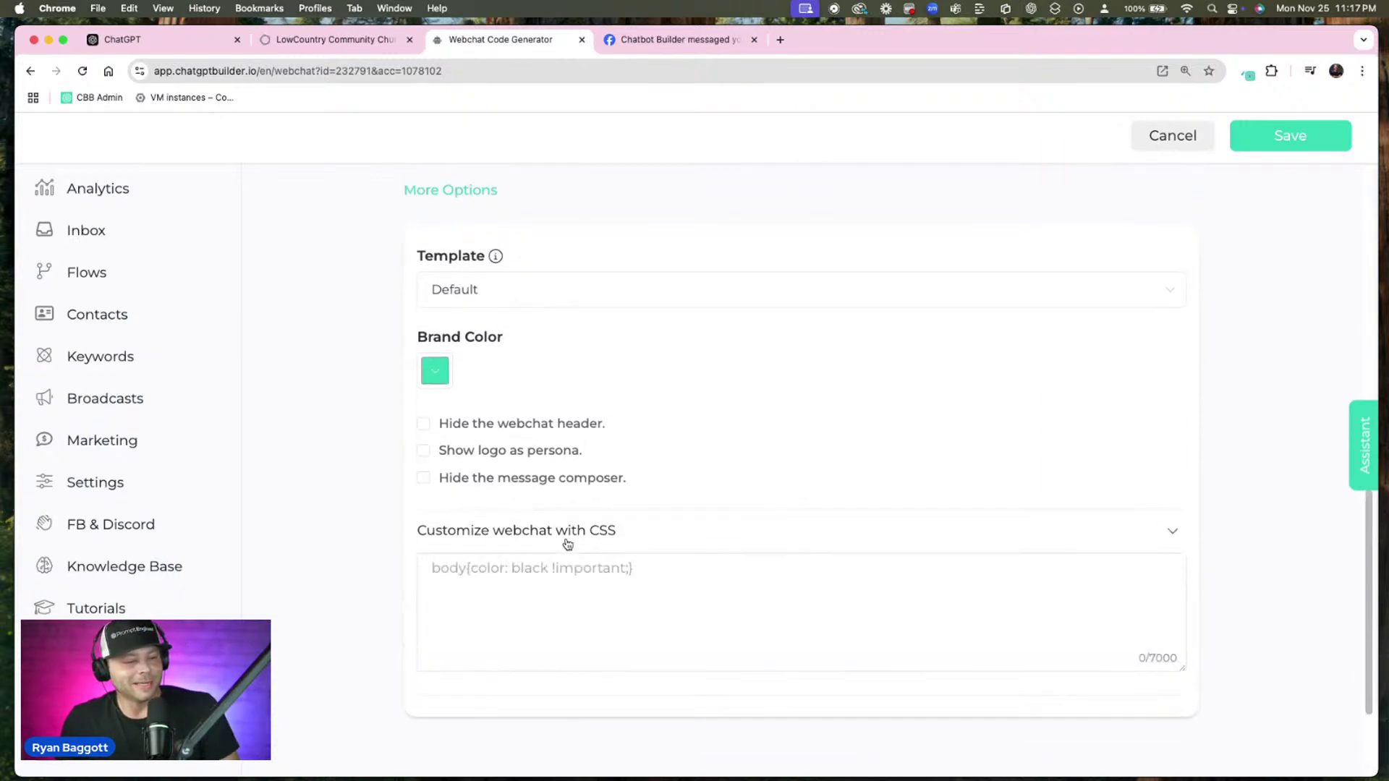
{"action": "scroll", "coordinate": [567, 543], "scroll_direction": "down", "scroll_amount": 2}
{"action": "scroll", "coordinate": [566, 544], "scroll_direction": "up", "scroll_amount": 3}
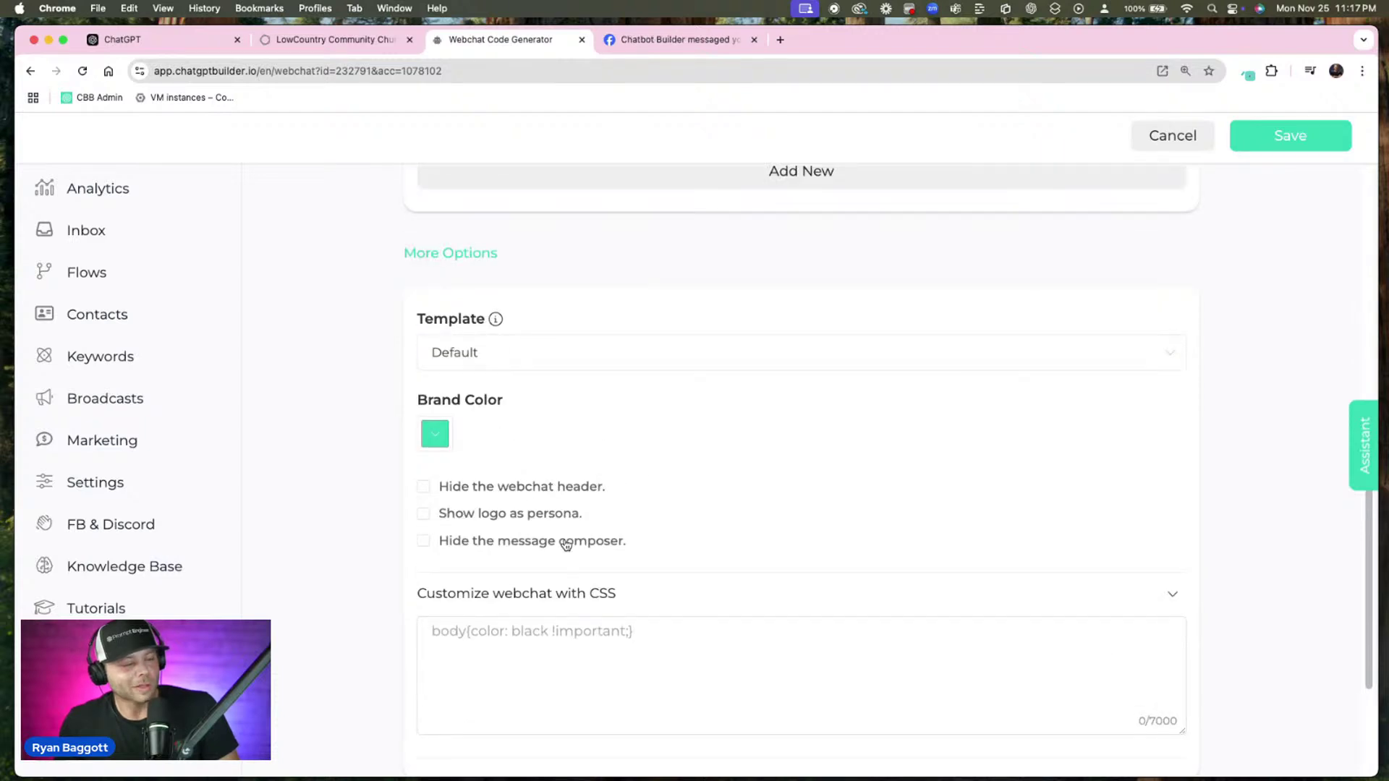
Bring the other account's webchat configuration page with the visual style editor into this browser window as a tab
{"action": "left_click", "coordinate": [567, 626]}
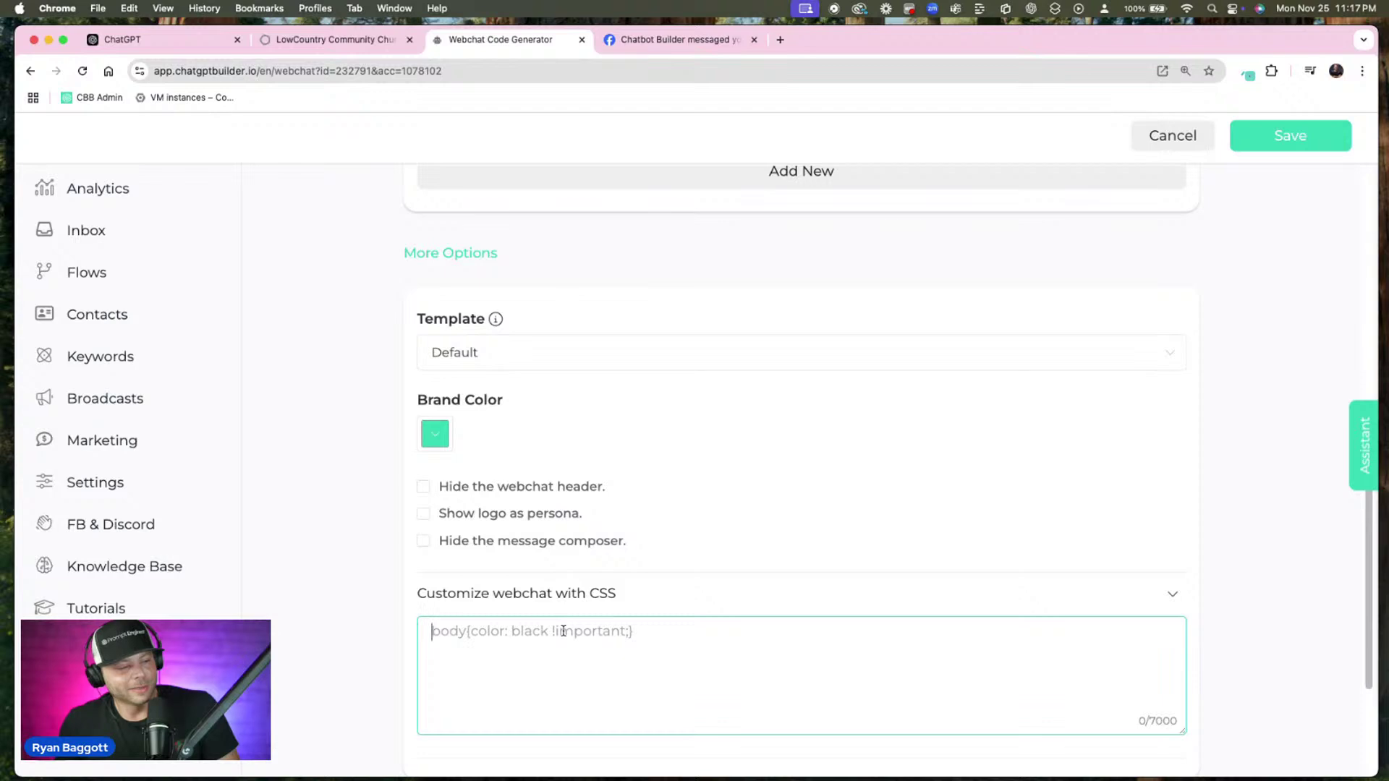
{"action": "left_click", "coordinate": [488, 72]}
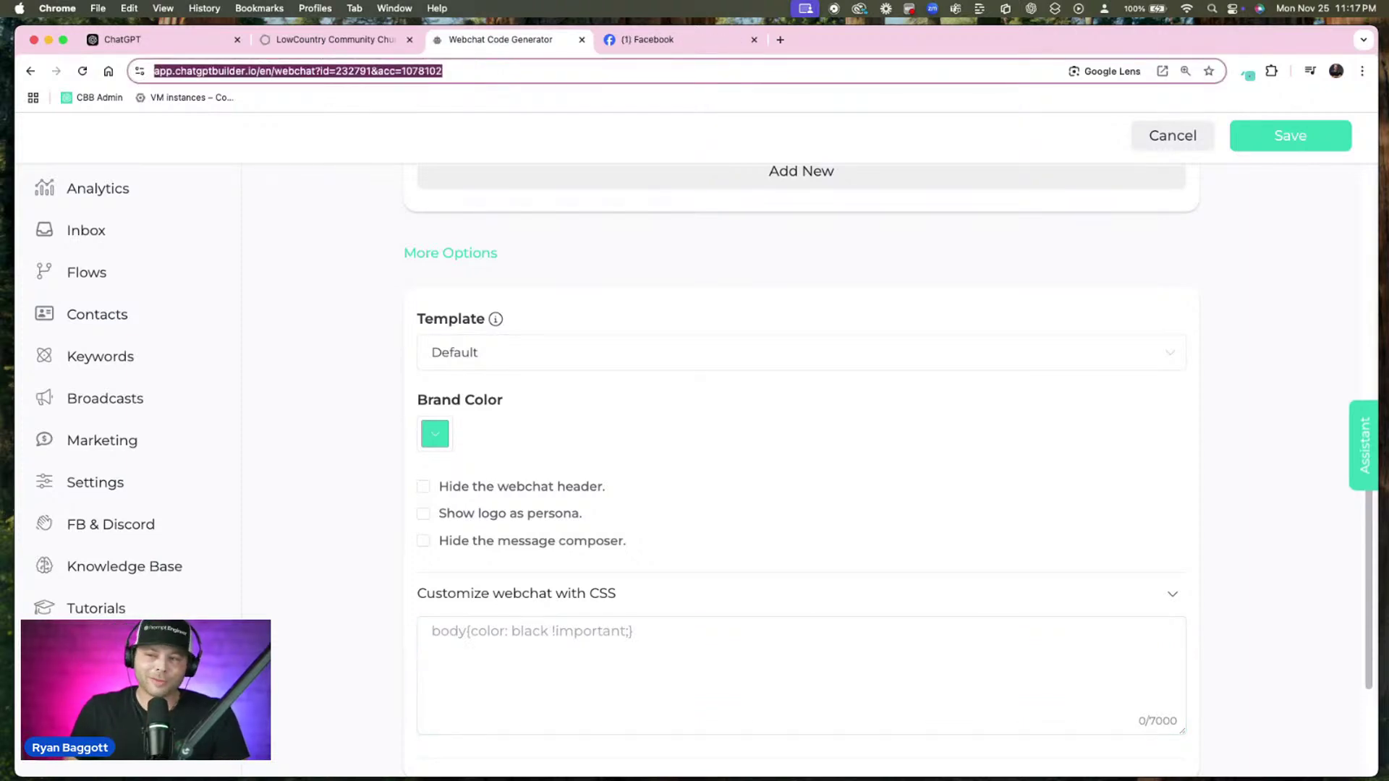
{"action": "key", "text": "super+Tab"}
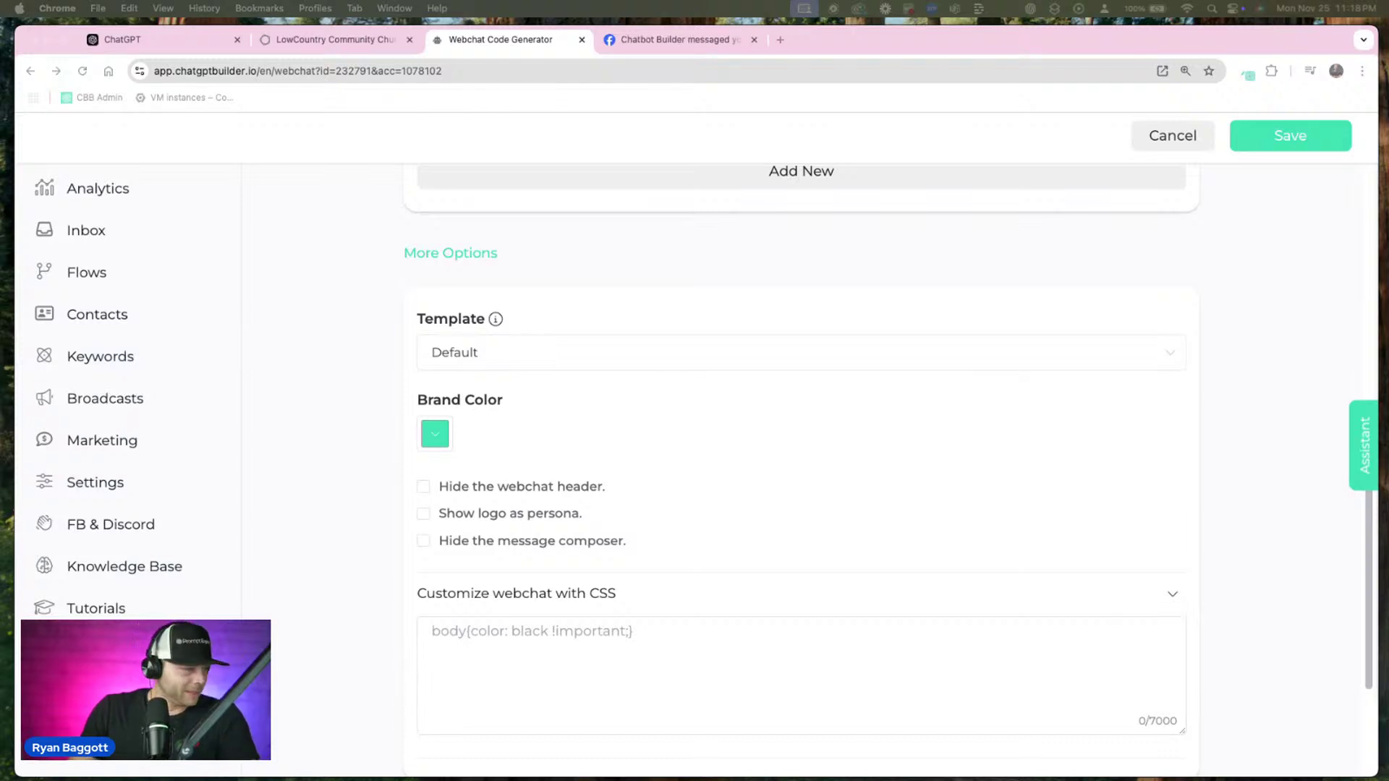
{"action": "left_click_drag", "start_coordinate": [1375, 123], "coordinate": [664, 56]}
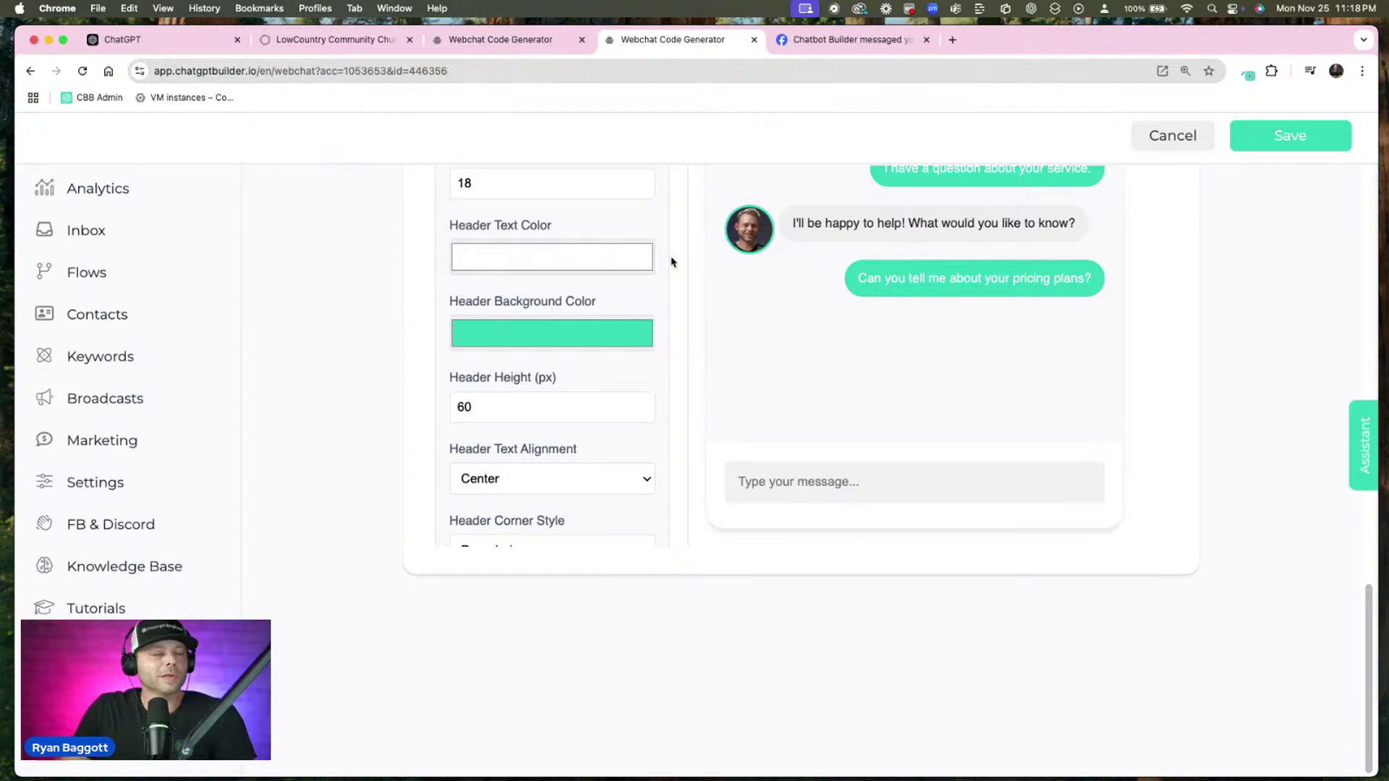
Review the template, brand color and display options and the visual header settings with their chat preview
{"action": "scroll", "coordinate": [664, 253], "scroll_direction": "up", "scroll_amount": 10}
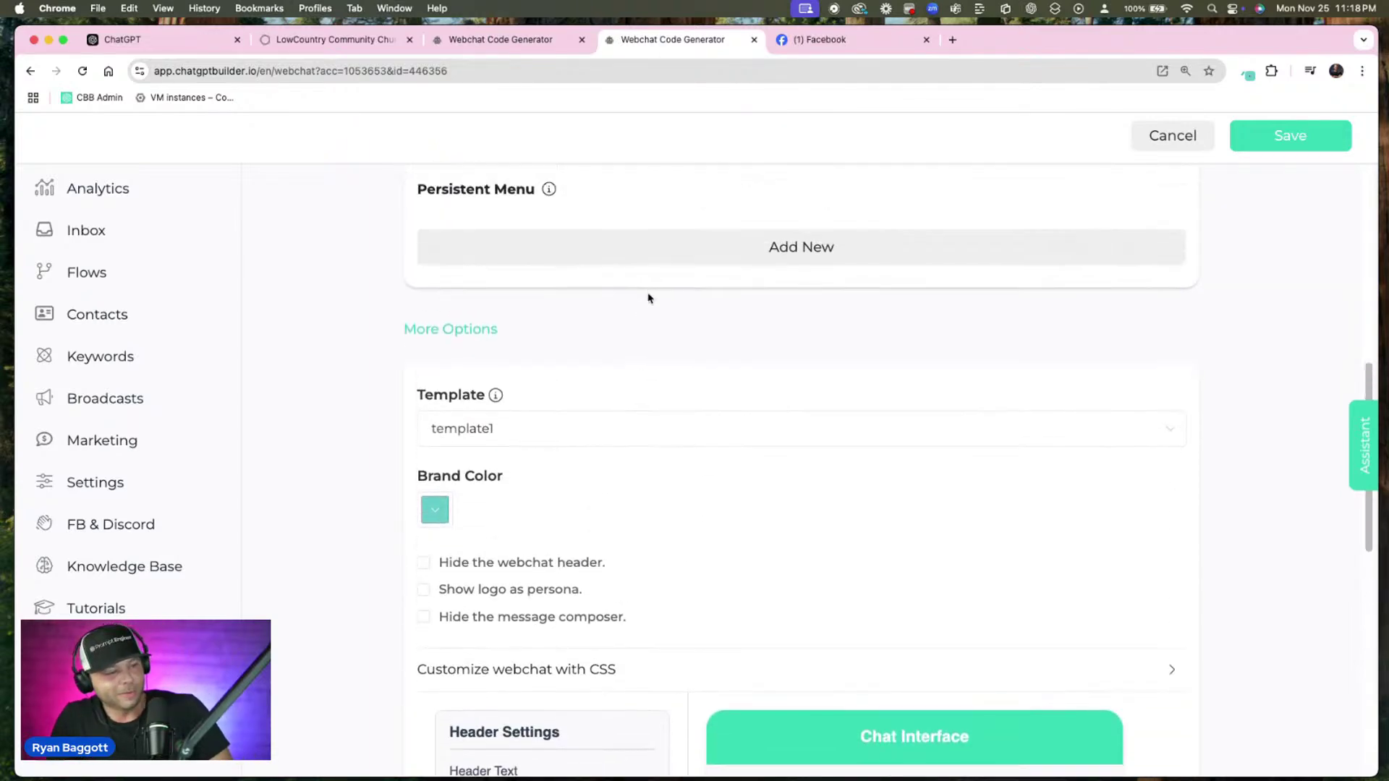
{"action": "scroll", "coordinate": [681, 338], "scroll_direction": "down", "scroll_amount": 3}
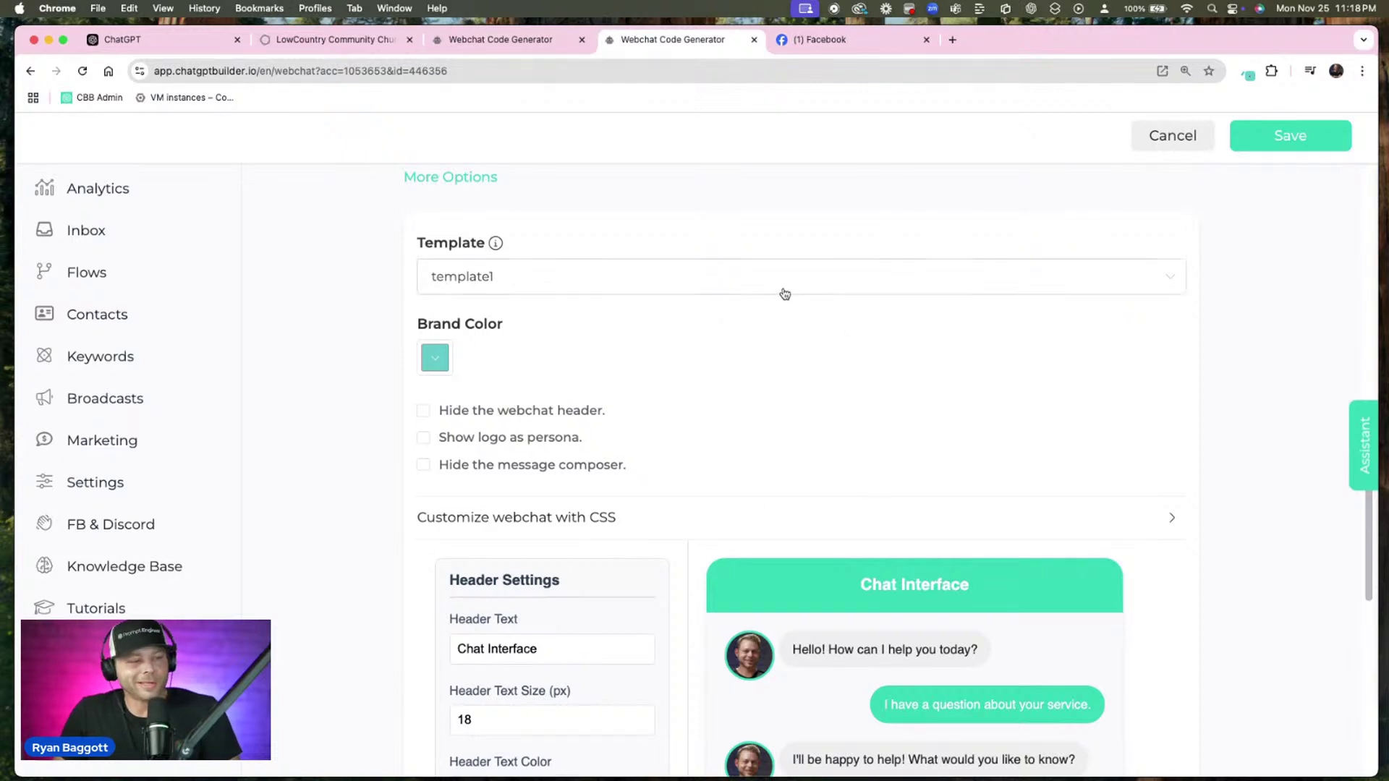
{"action": "scroll", "coordinate": [783, 294], "scroll_direction": "down", "scroll_amount": 1}
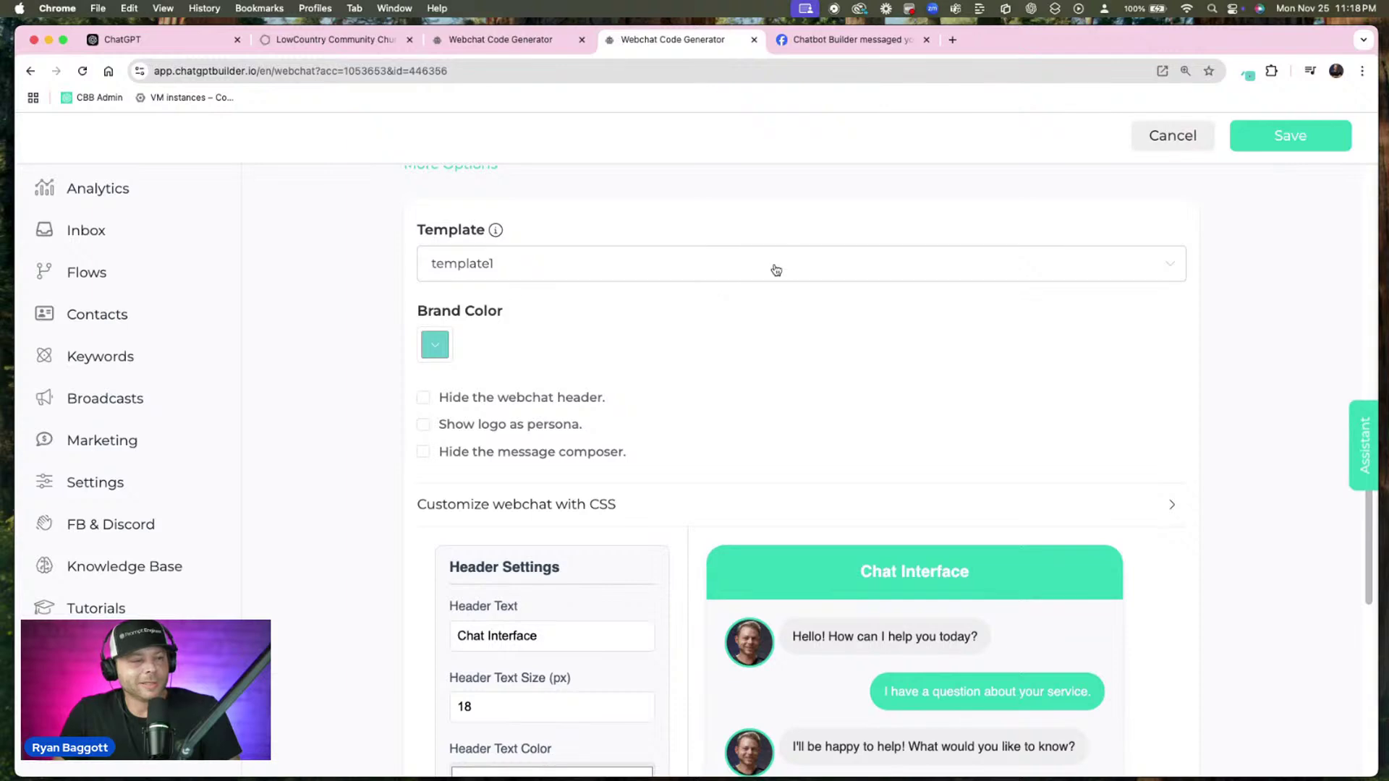
{"action": "left_click", "coordinate": [777, 268]}
{"action": "left_click", "coordinate": [776, 225]}
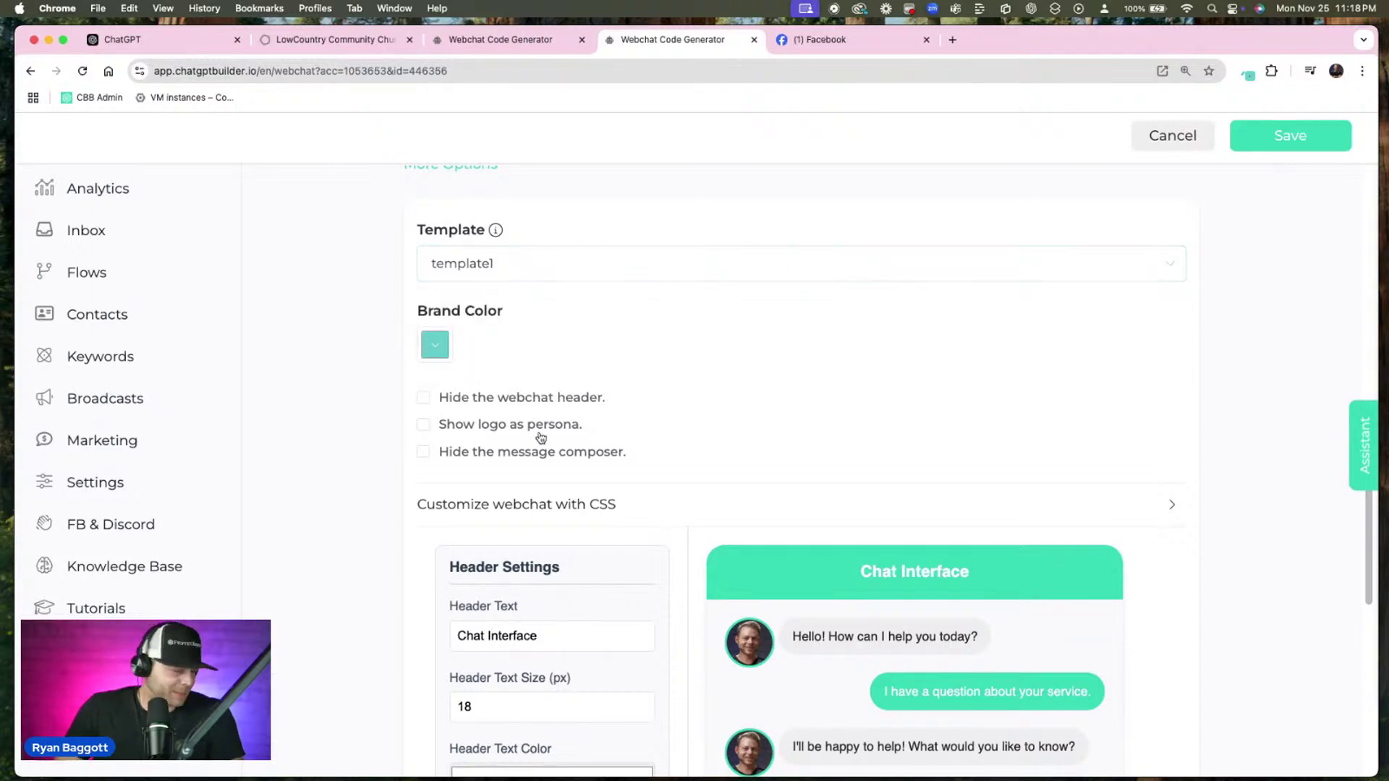
{"action": "scroll", "coordinate": [536, 437], "scroll_direction": "down", "scroll_amount": 4}
{"action": "scroll", "coordinate": [605, 429], "scroll_direction": "down", "scroll_amount": 2}
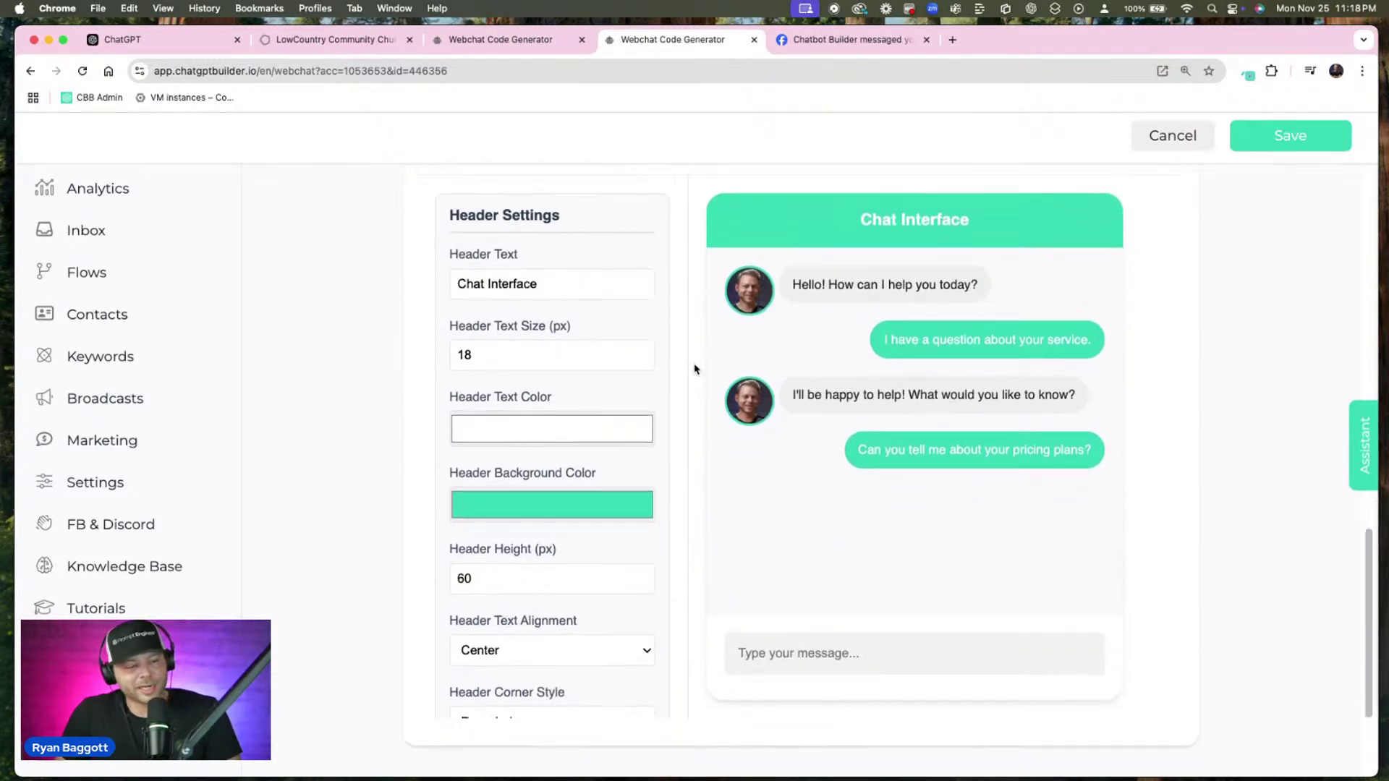
Paste the copied hex code #66CCCA into the chat preview's message field for reference
{"action": "left_click", "coordinate": [639, 503]}
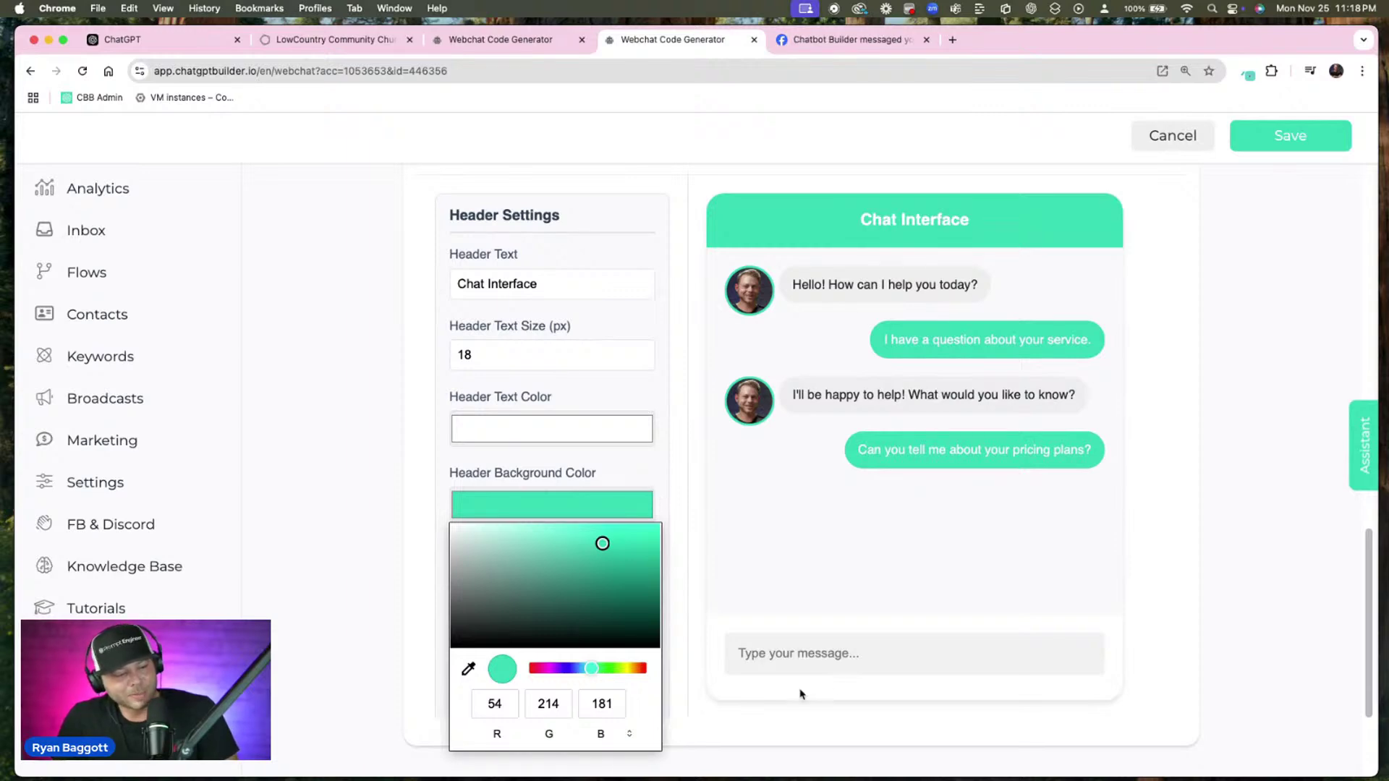
{"action": "left_click", "coordinate": [846, 650]}
{"action": "type", "text": "#66CCCA"}
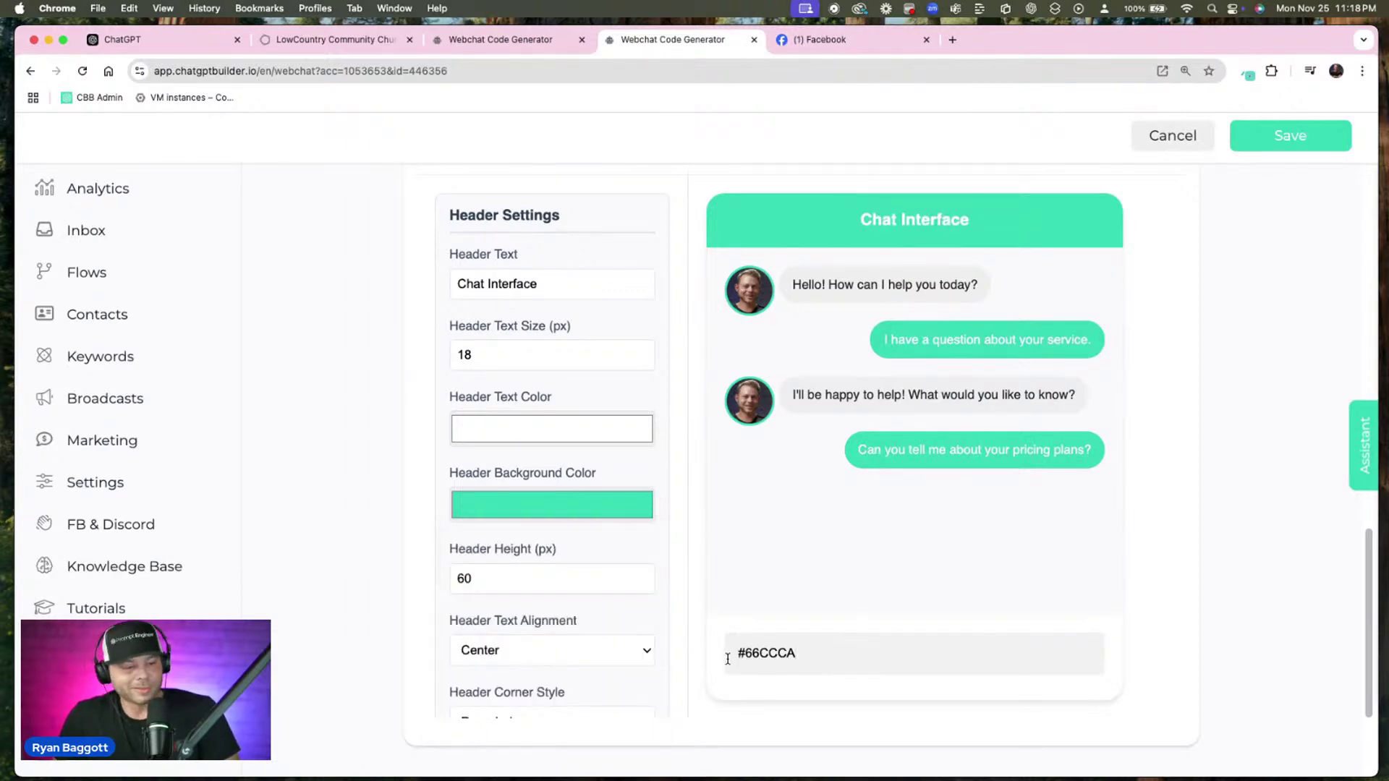
Set the header background color to the hex value #66CCCA
{"action": "left_click", "coordinate": [587, 508]}
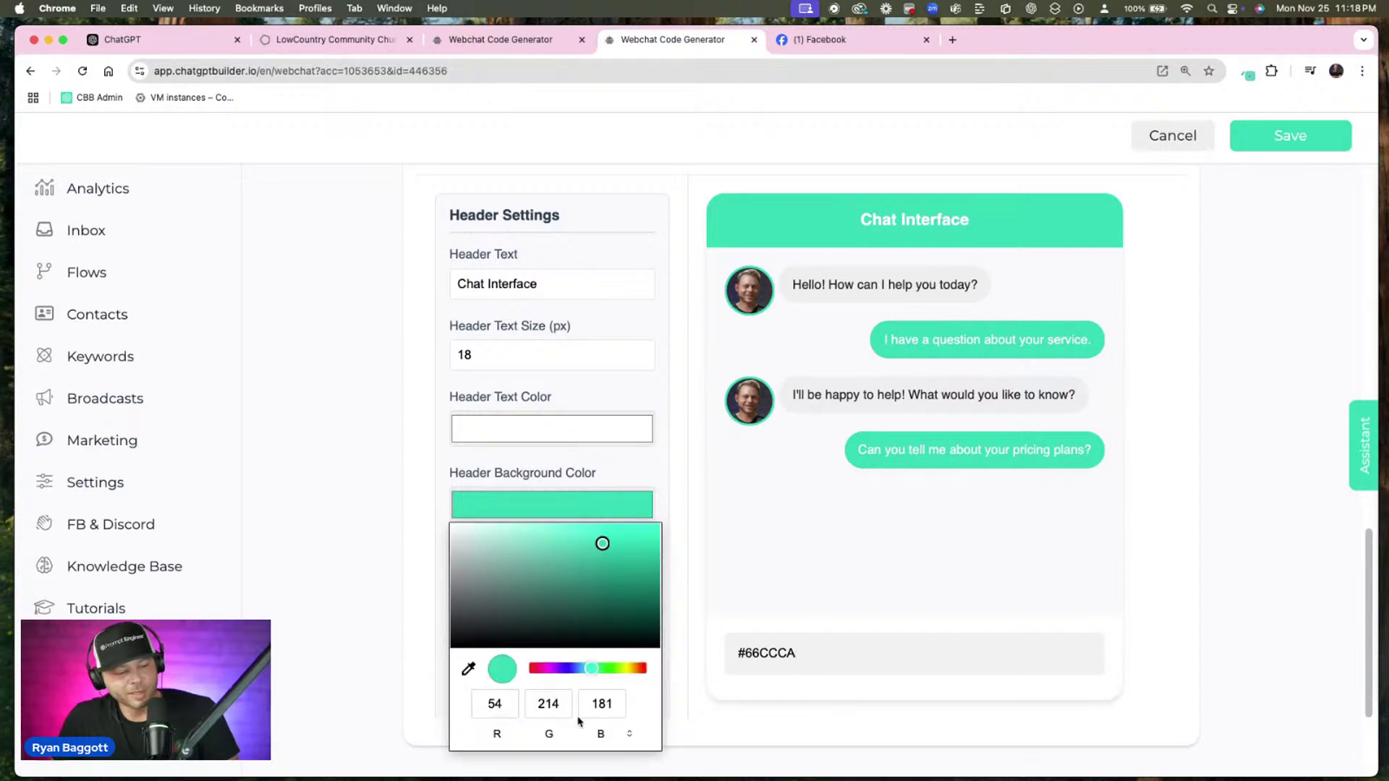
{"action": "left_click", "coordinate": [561, 734]}
{"action": "left_click", "coordinate": [553, 734]}
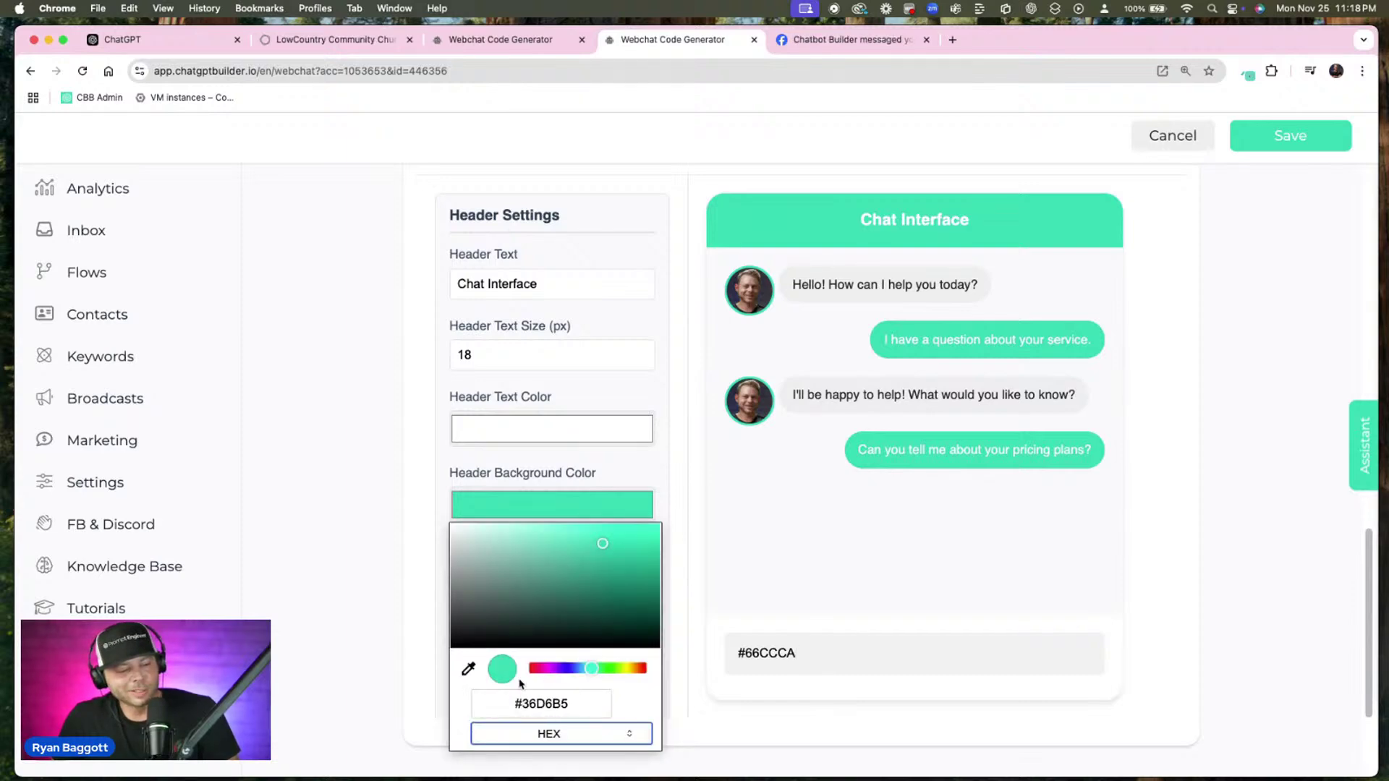
{"action": "left_click", "coordinate": [572, 706]}
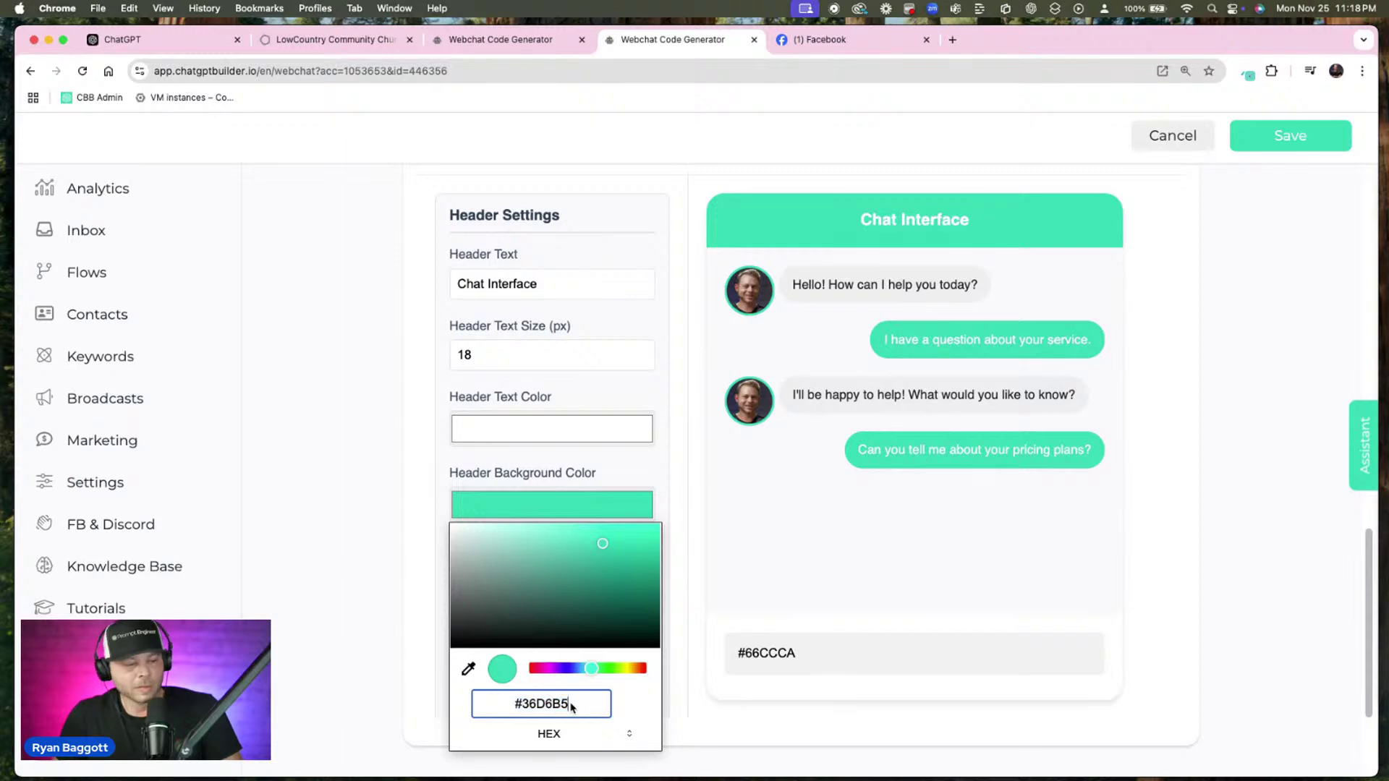
{"action": "key", "text": "BackSpace"}
{"action": "key", "text": "BackSpace"}
{"action": "key", "text": "BackSpace"}
{"action": "key", "text": "BackSpace"}
{"action": "key", "text": "BackSpace"}
{"action": "key", "text": "BackSpace"}
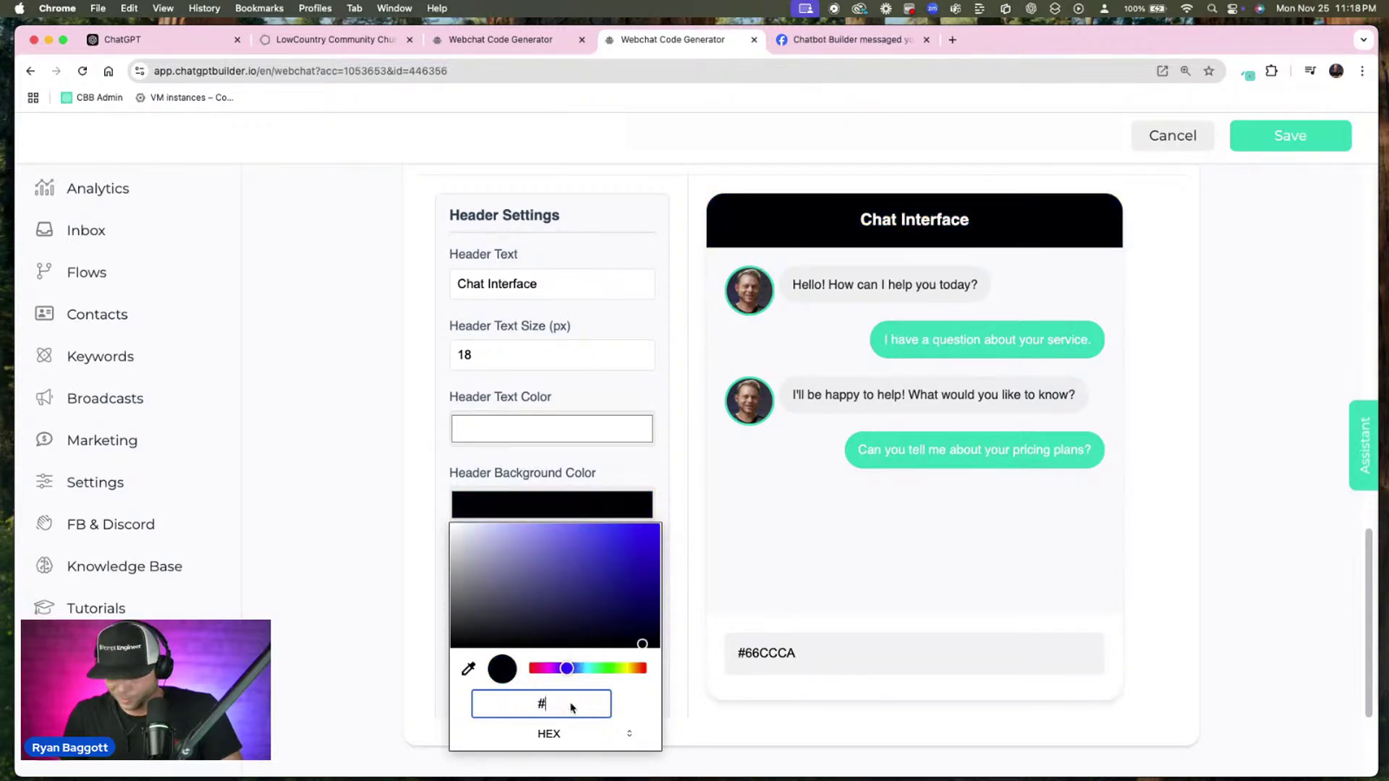
{"action": "type", "text": "66CCCA"}
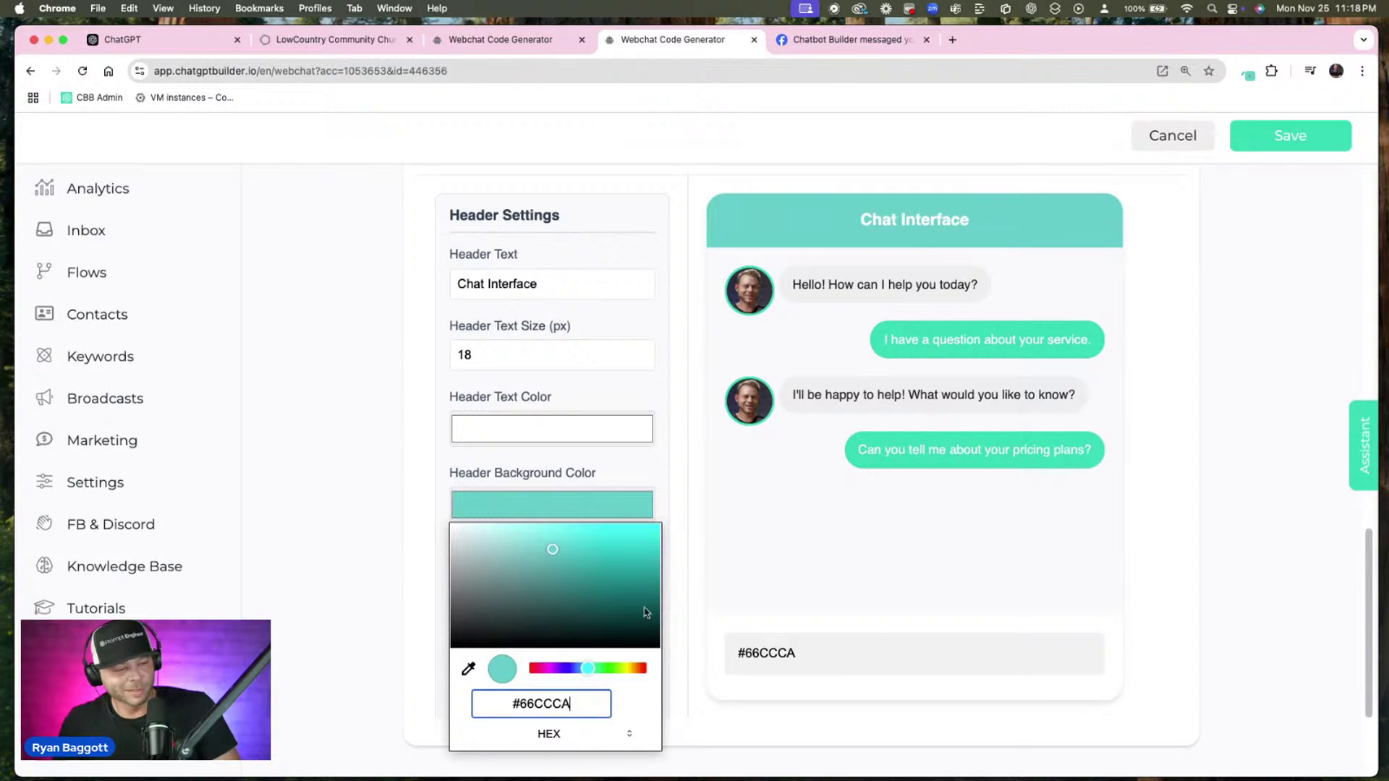
{"action": "left_click", "coordinate": [630, 733]}
{"action": "left_click", "coordinate": [730, 450]}
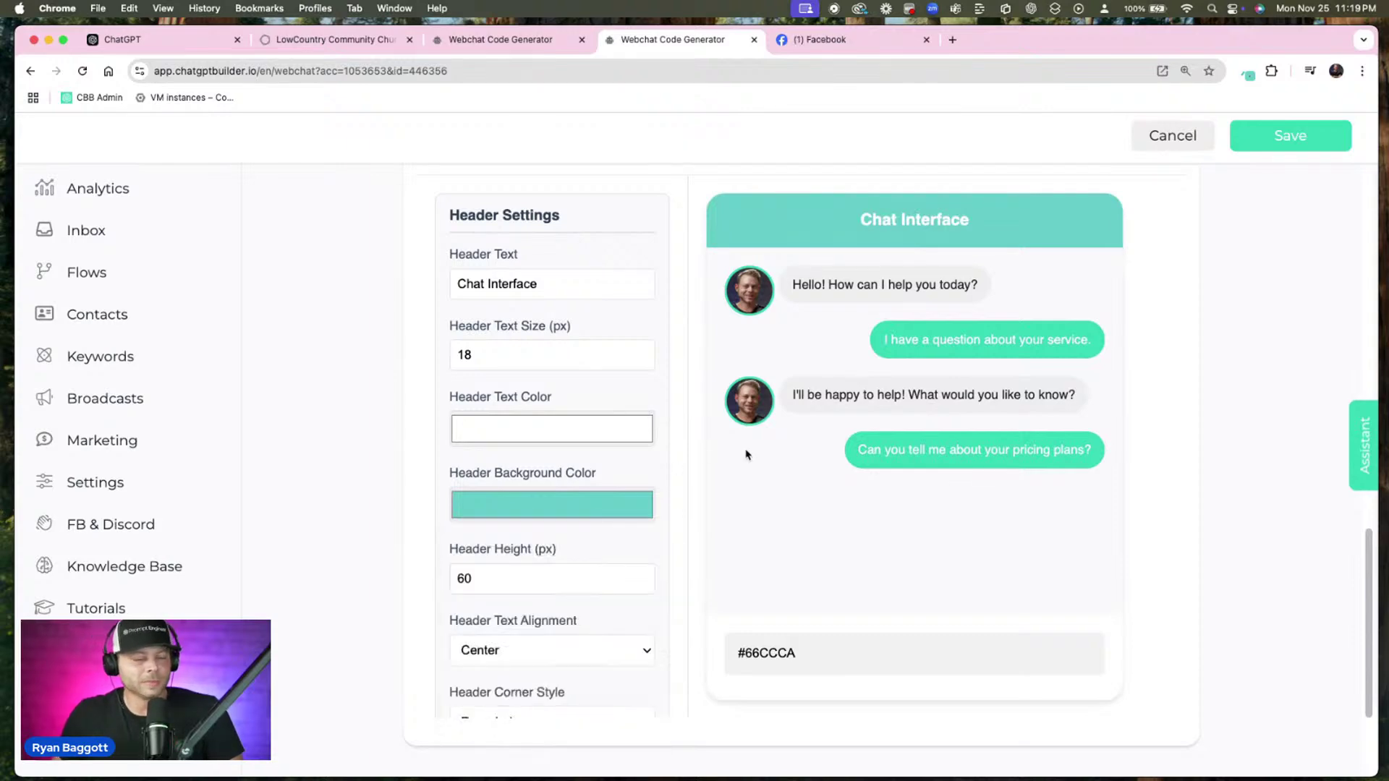
Set the header corner style to Squared
{"action": "scroll", "coordinate": [619, 402], "scroll_direction": "down", "scroll_amount": 4}
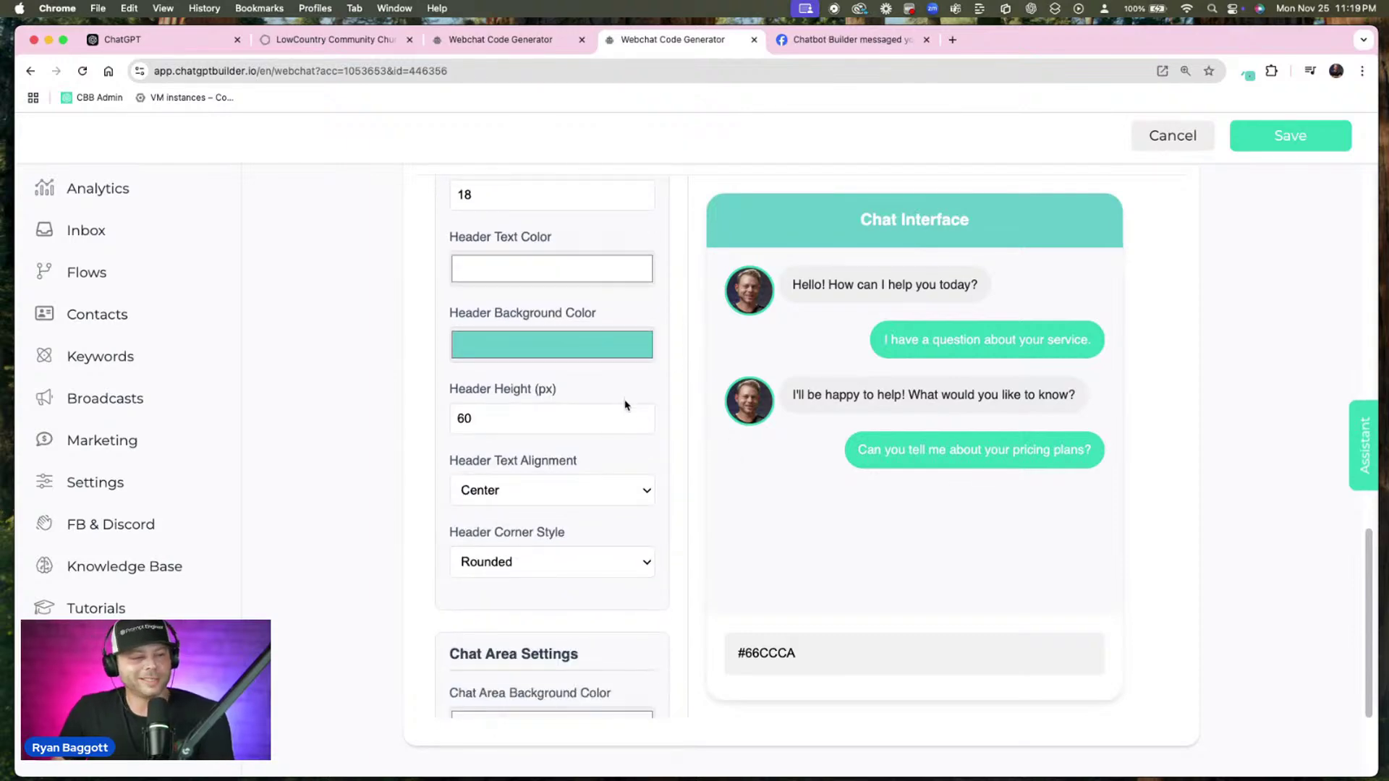
{"action": "scroll", "coordinate": [623, 400], "scroll_direction": "down", "scroll_amount": 3}
{"action": "scroll", "coordinate": [626, 380], "scroll_direction": "down", "scroll_amount": 3}
{"action": "left_click", "coordinate": [635, 313]}
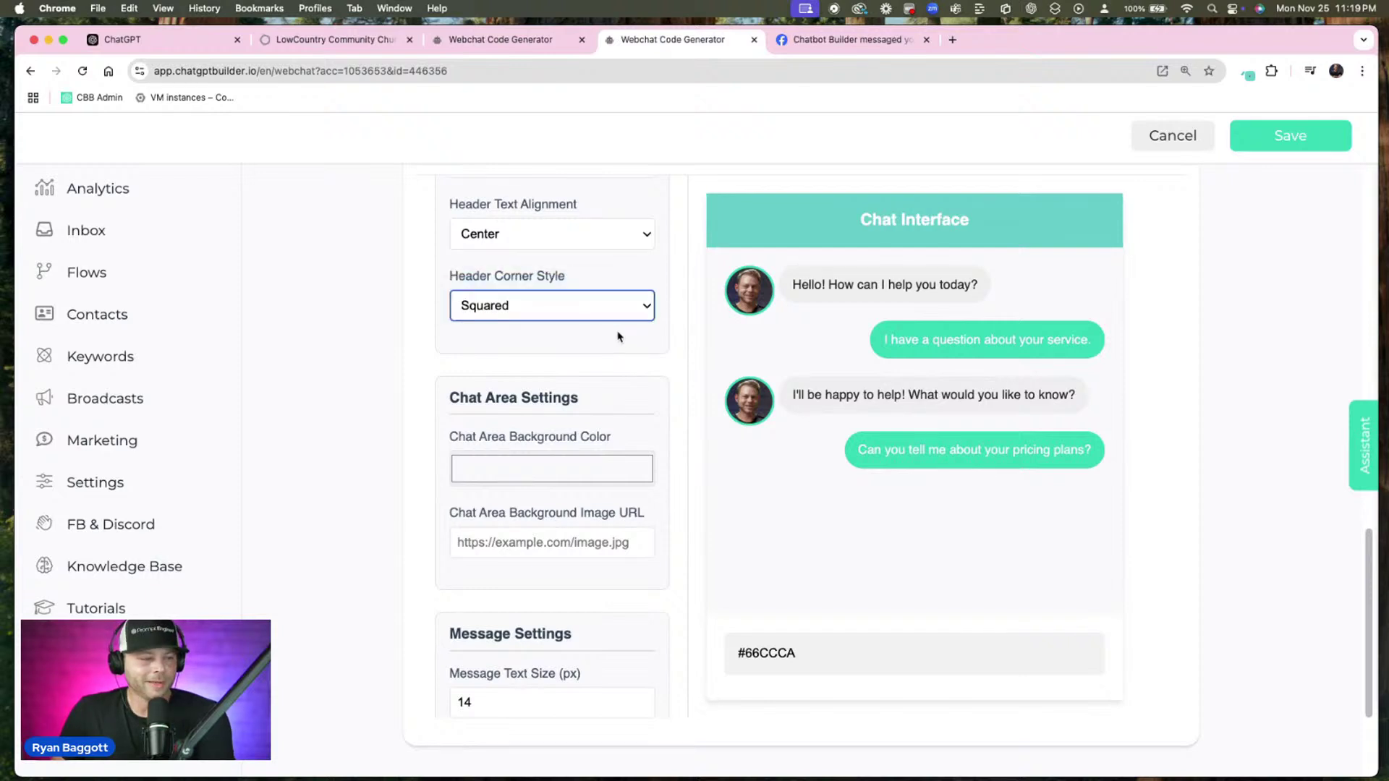
Set the chat area background color to a pale lilac, RGB 246, 232, 248
{"action": "scroll", "coordinate": [621, 336], "scroll_direction": "down", "scroll_amount": 4}
{"action": "left_click", "coordinate": [620, 339]}
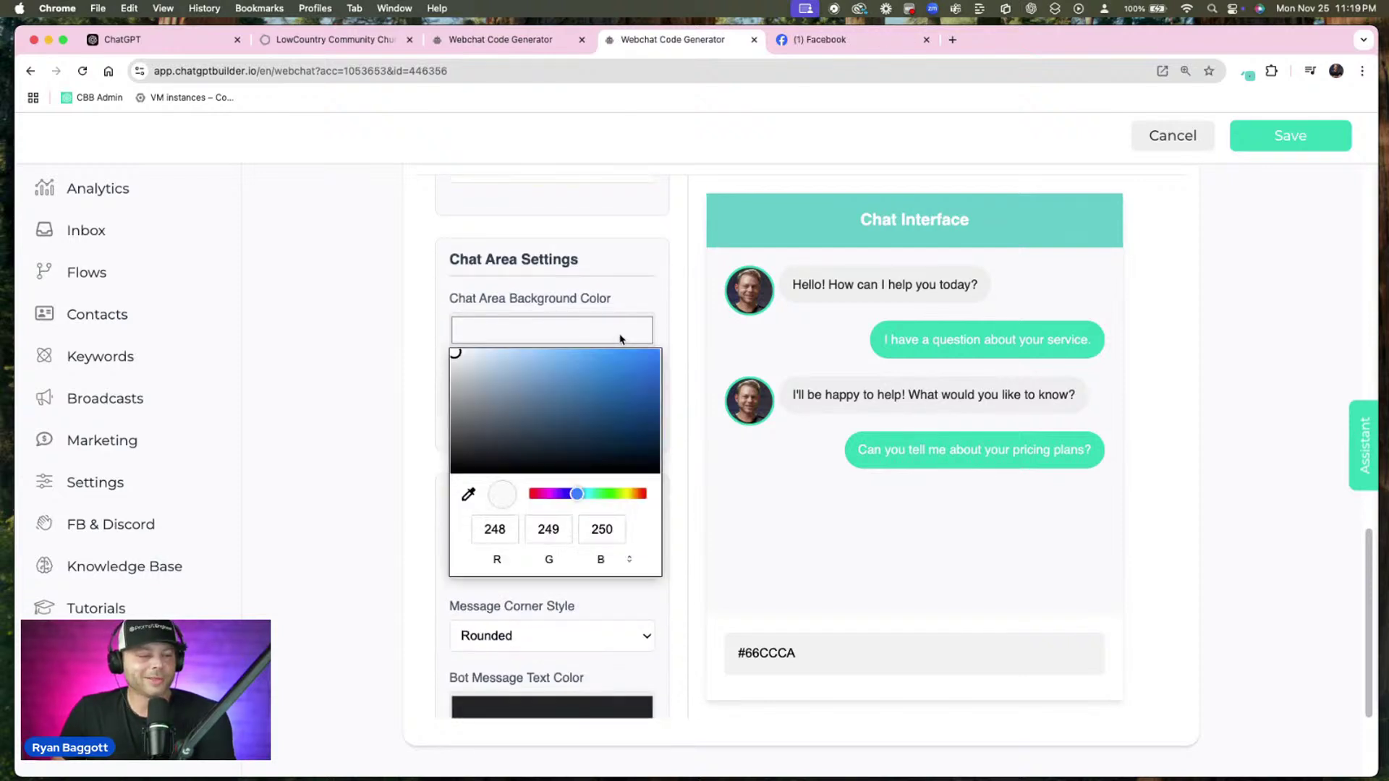
{"action": "left_click_drag", "start_coordinate": [554, 494], "coordinate": [546, 494]}
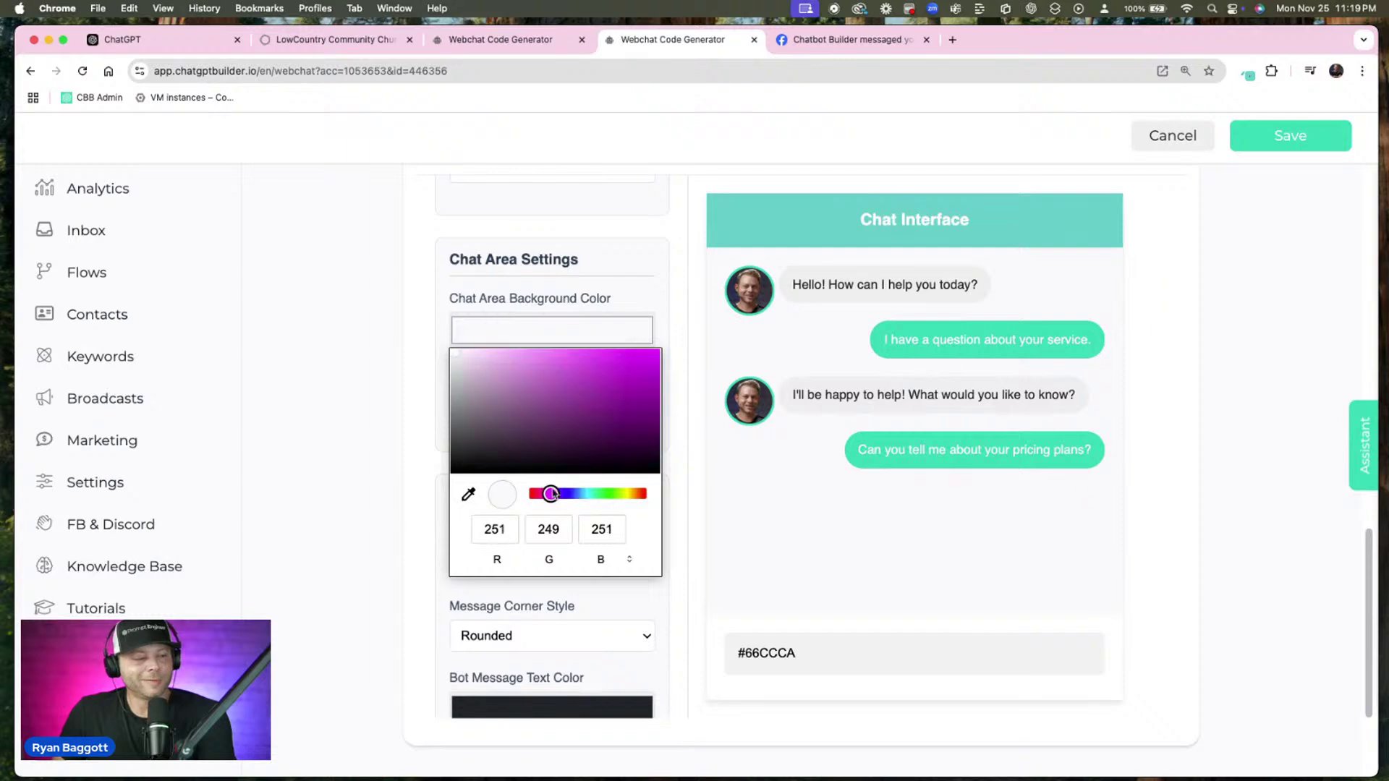
{"action": "left_click_drag", "start_coordinate": [478, 361], "coordinate": [463, 355]}
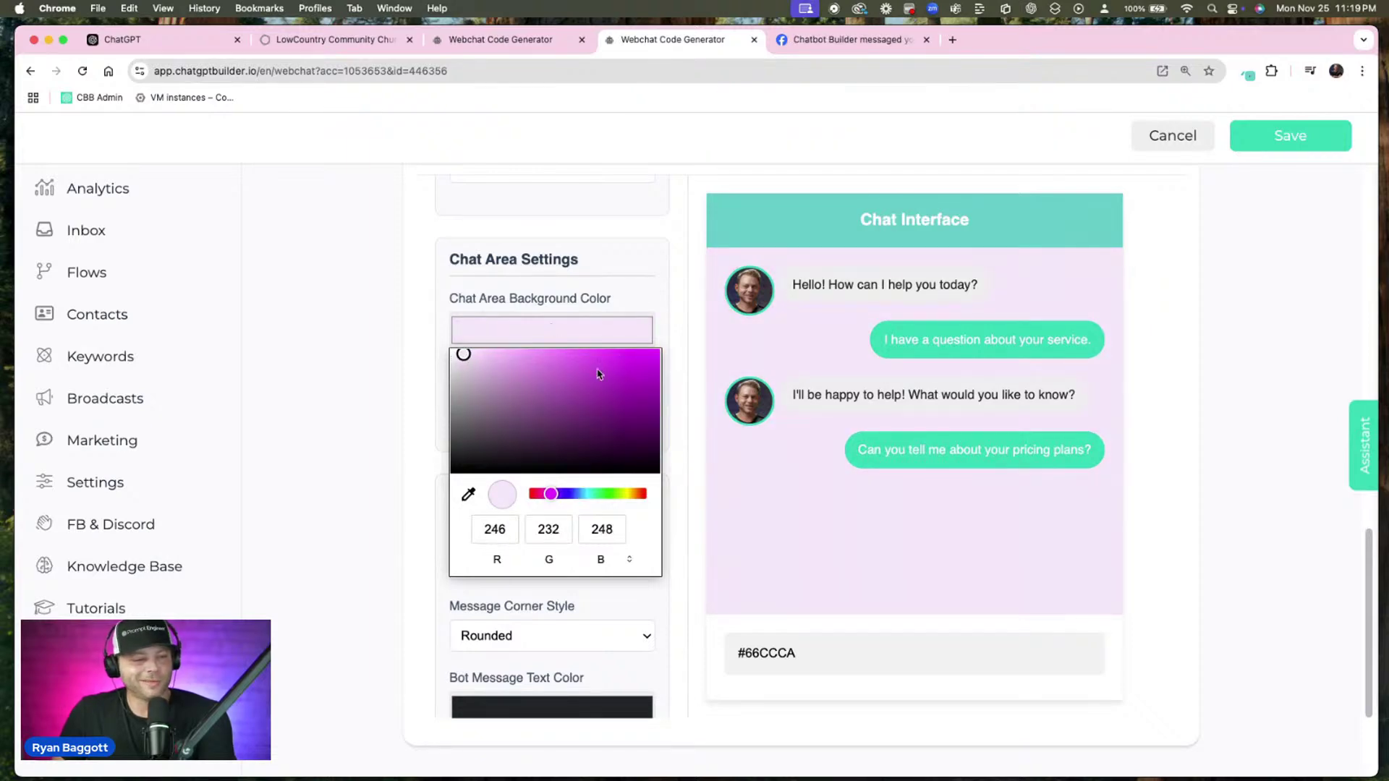
{"action": "left_click", "coordinate": [647, 292]}
Try the header's teal as the bot message background, and set that background to white, RGB 255, 255, 255
{"action": "scroll", "coordinate": [647, 355], "scroll_direction": "down", "scroll_amount": 3}
{"action": "scroll", "coordinate": [638, 410], "scroll_direction": "down", "scroll_amount": 2}
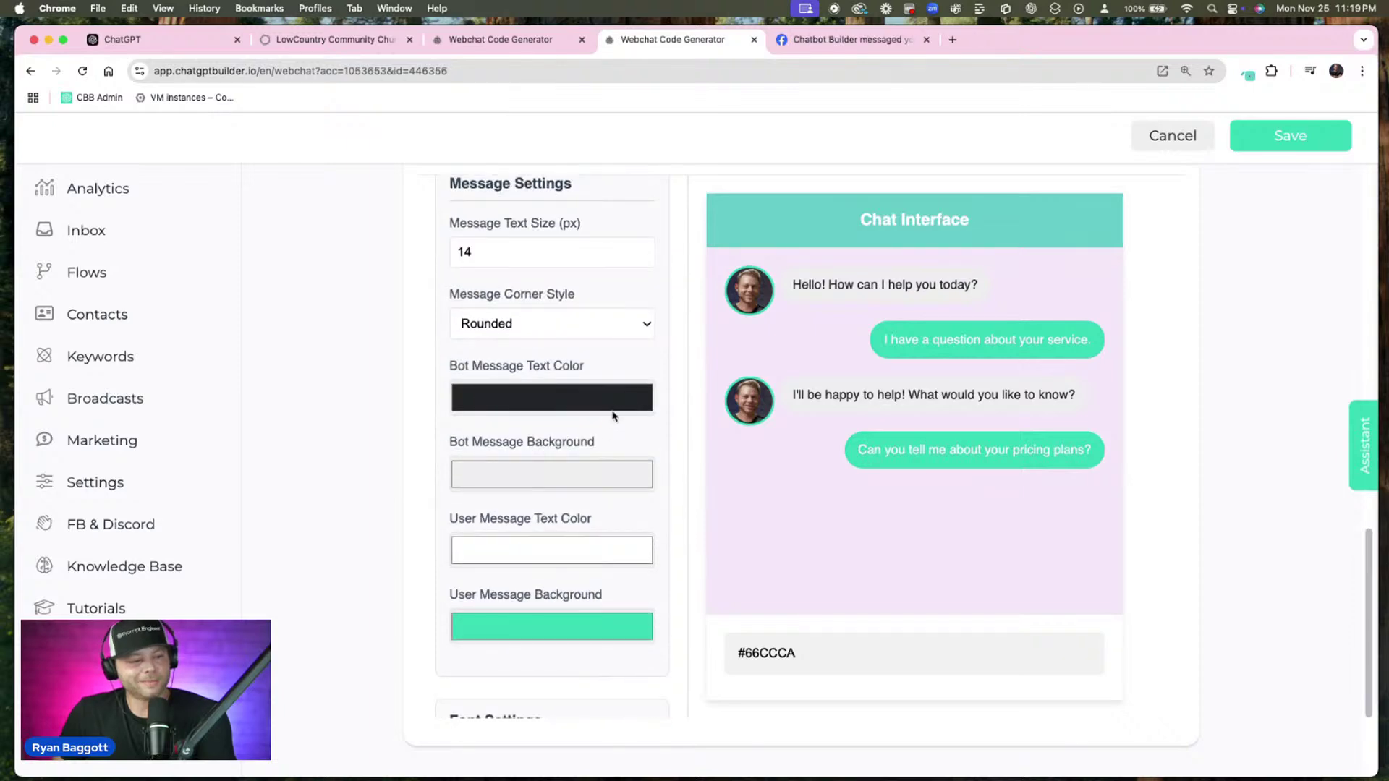
{"action": "left_click", "coordinate": [636, 490]}
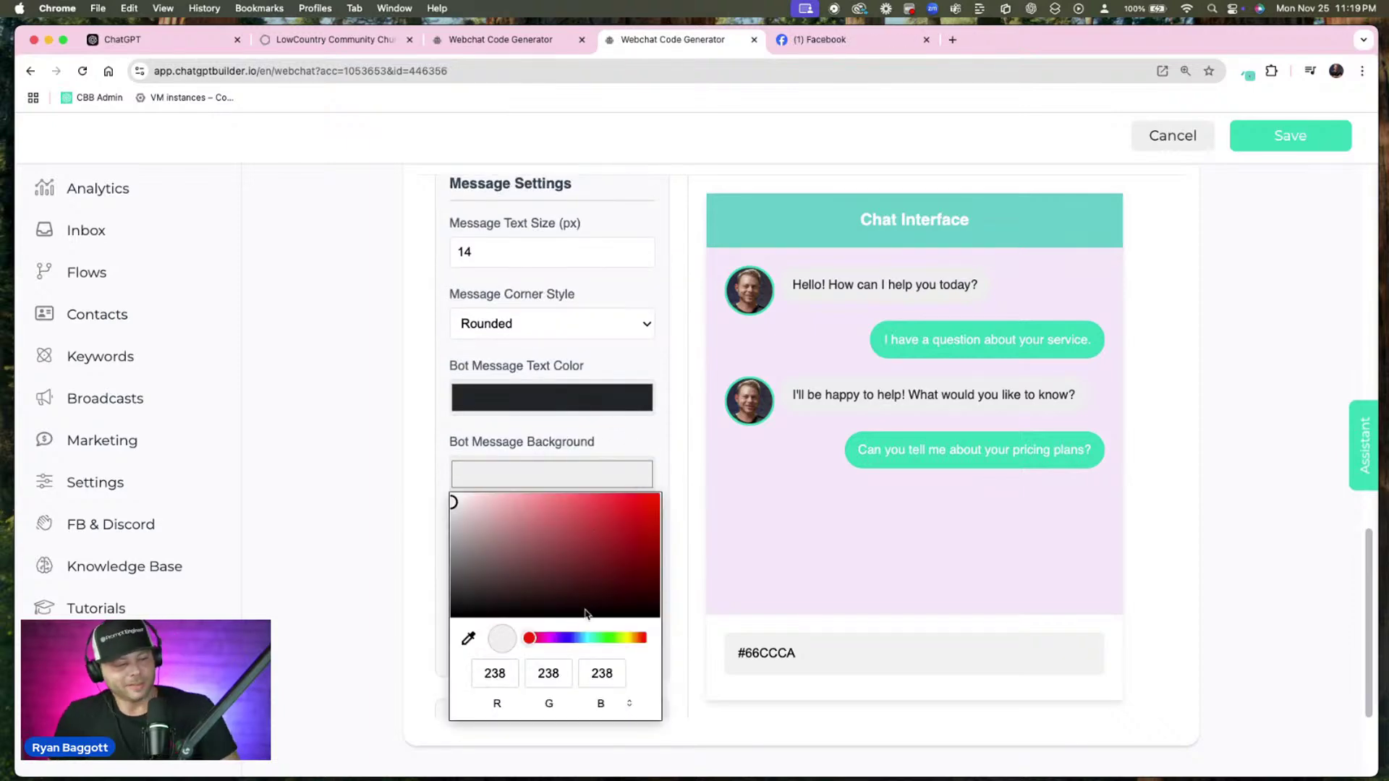
{"action": "left_click", "coordinate": [469, 640]}
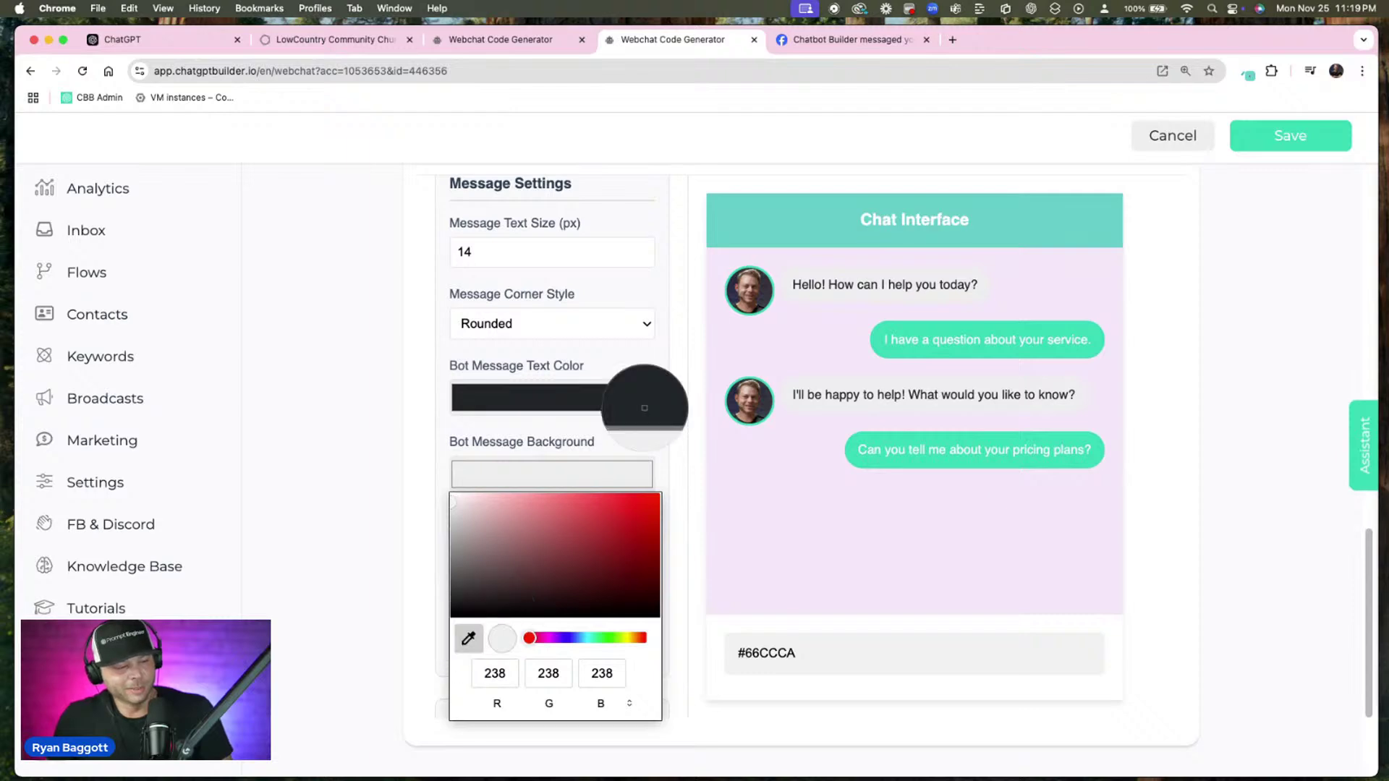
{"action": "left_click", "coordinate": [743, 222]}
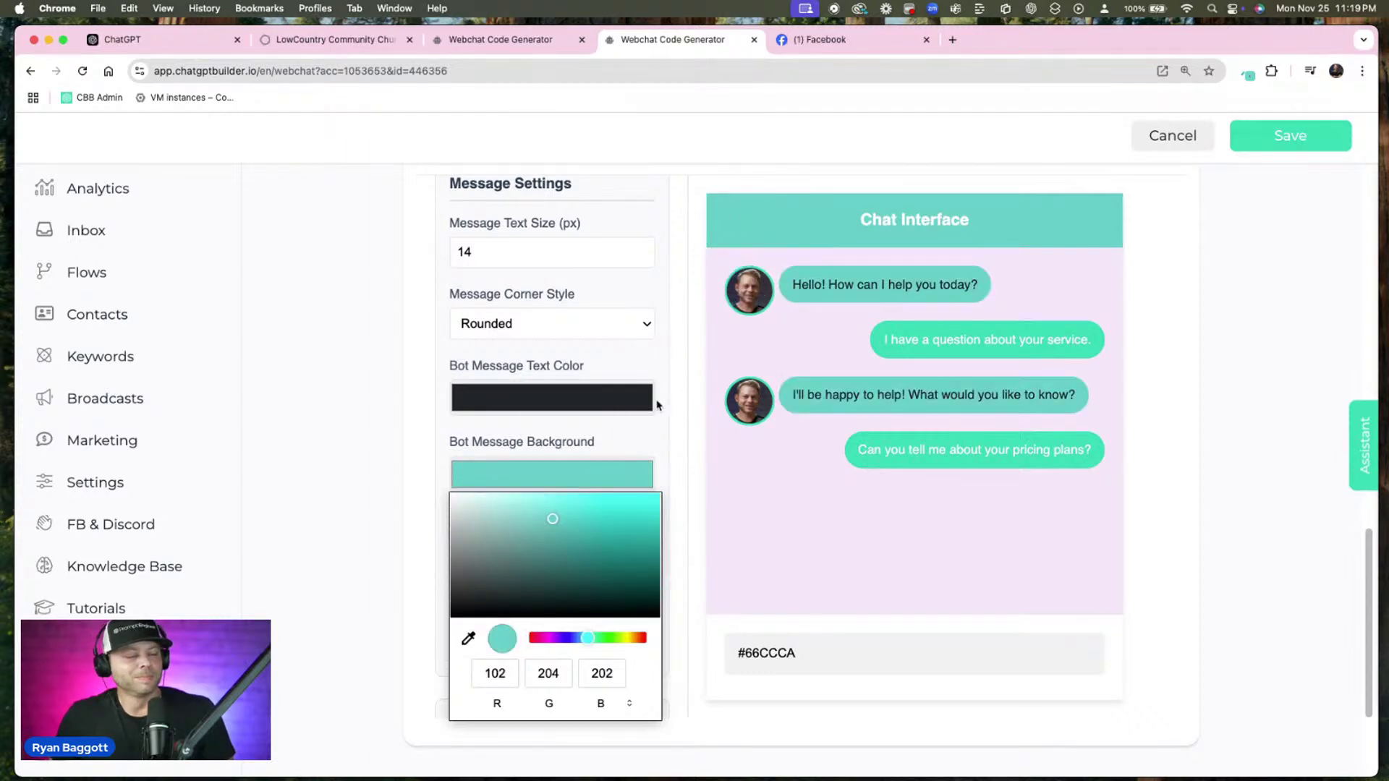
{"action": "left_click_drag", "start_coordinate": [567, 536], "coordinate": [418, 497]}
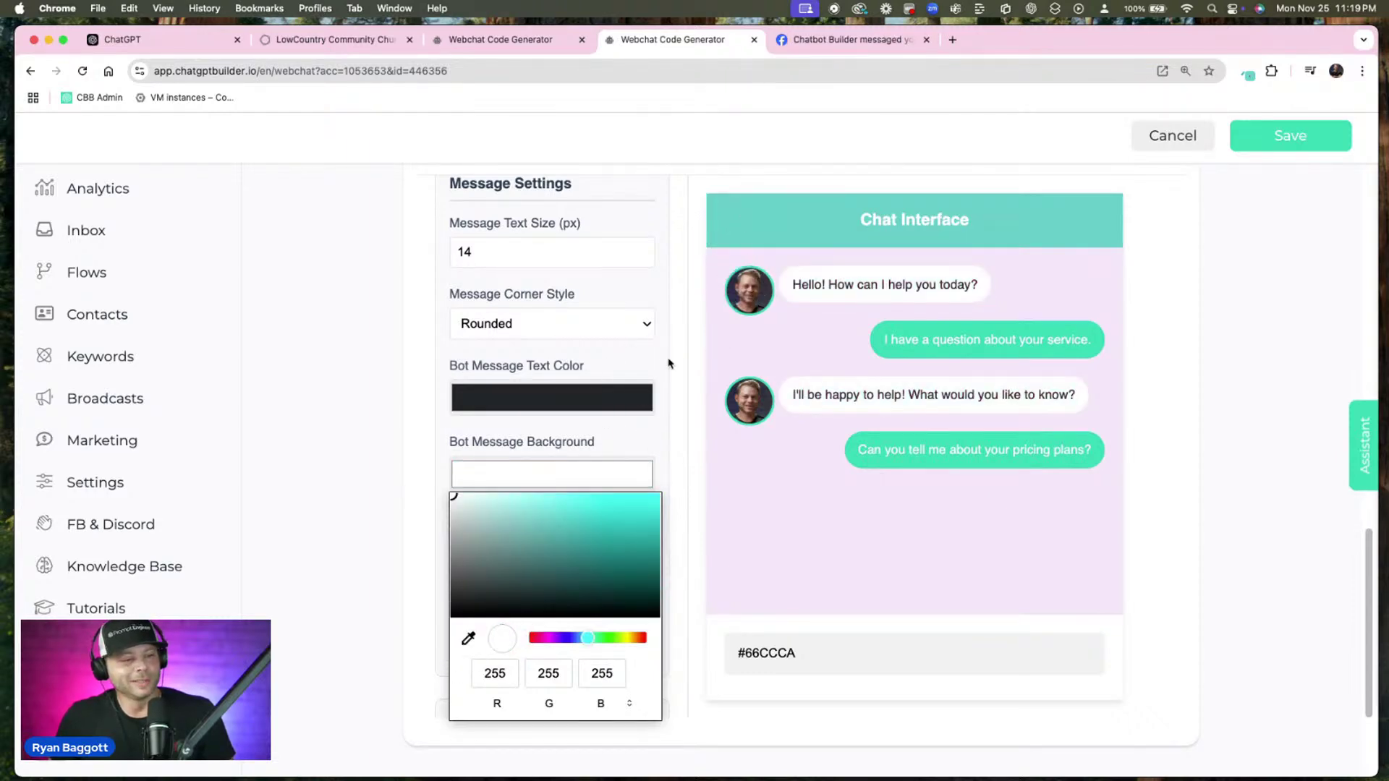
{"action": "left_click", "coordinate": [649, 379]}
Set the user message background color to the teal sampled from the preview's header
{"action": "left_click", "coordinate": [640, 627]}
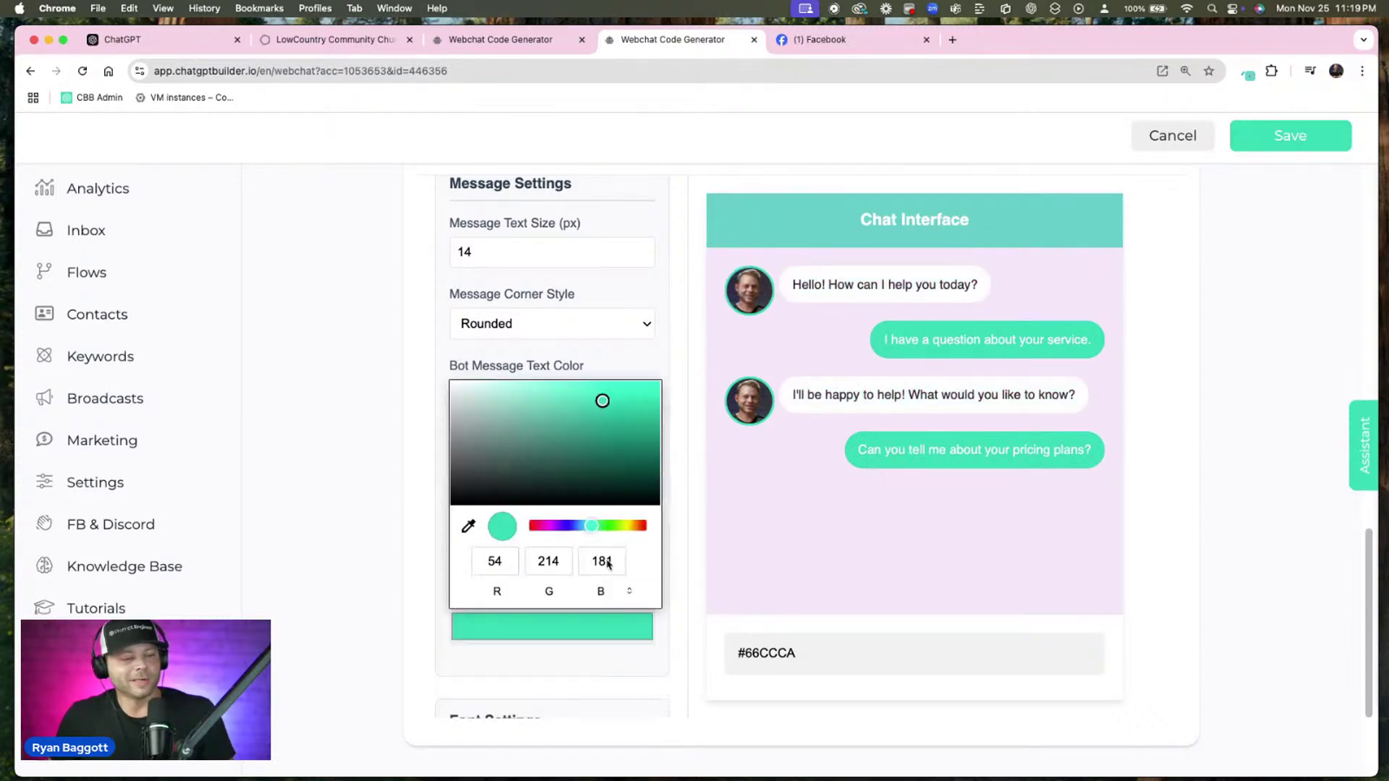
{"action": "left_click", "coordinate": [468, 527]}
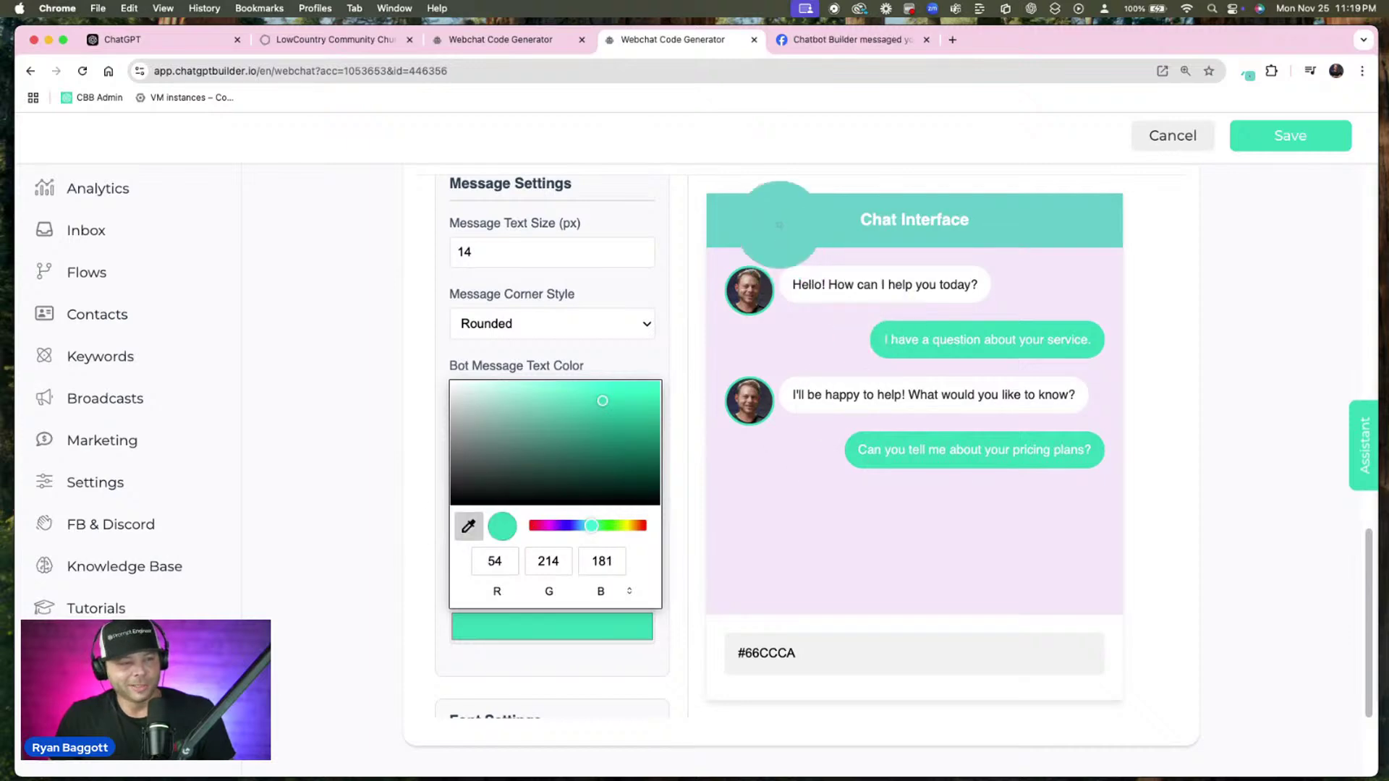
{"action": "left_click", "coordinate": [780, 231]}
{"action": "left_click", "coordinate": [954, 289]}
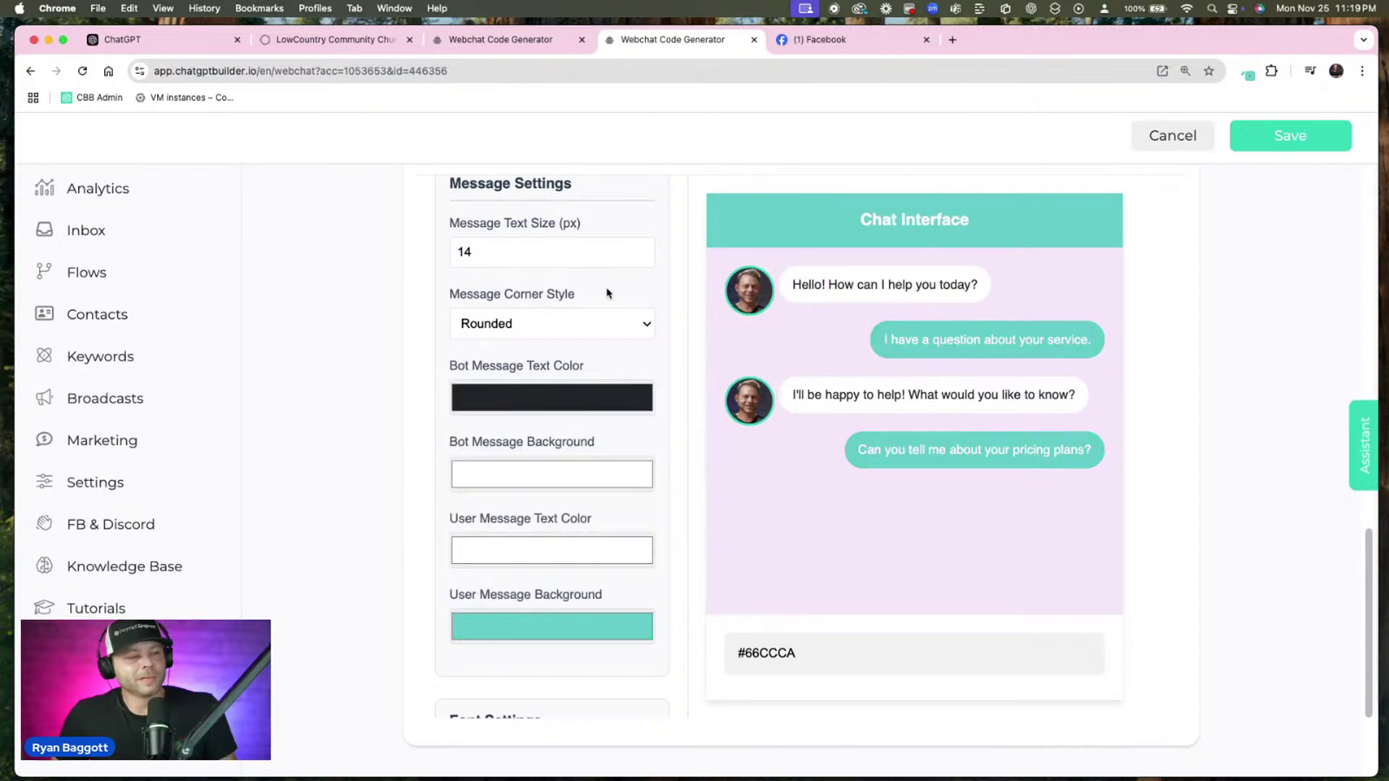
{"action": "left_click", "coordinate": [641, 386]}
{"action": "left_click", "coordinate": [656, 332]}
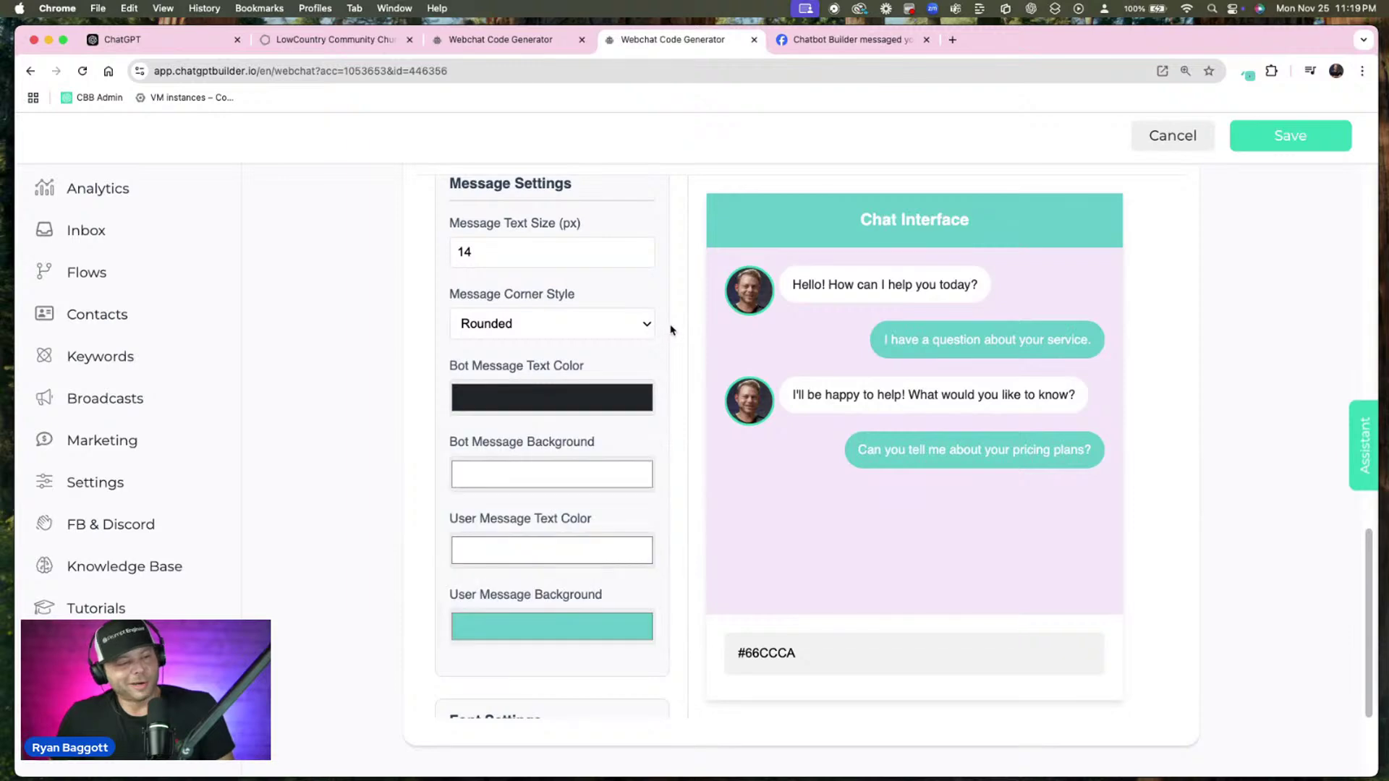
Change the chat area background color to a very light gray
{"action": "scroll", "coordinate": [564, 333], "scroll_direction": "up", "scroll_amount": 5}
{"action": "left_click", "coordinate": [563, 332]}
{"action": "left_click_drag", "start_coordinate": [484, 374], "coordinate": [455, 351]}
{"action": "left_click", "coordinate": [425, 302]}
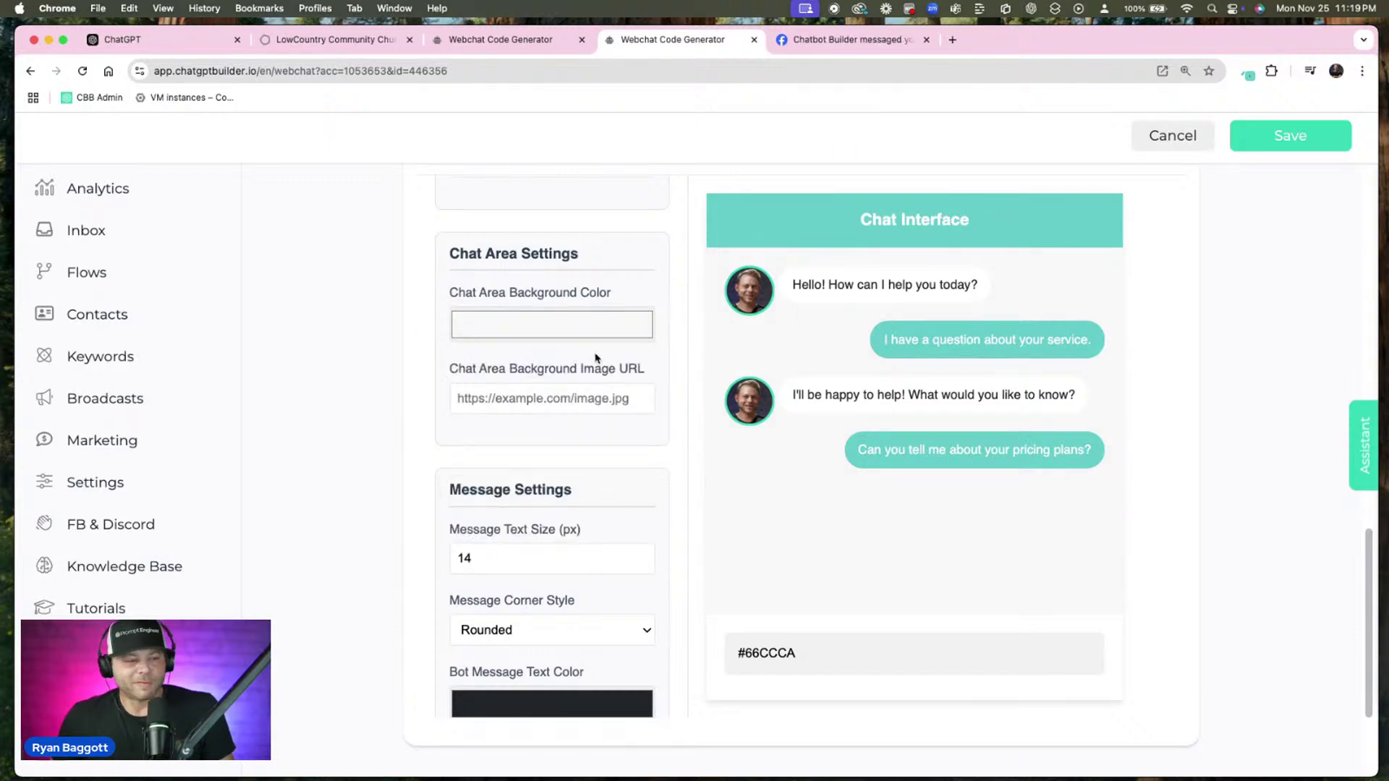
Set the message corner style to Squared
{"action": "scroll", "coordinate": [596, 358], "scroll_direction": "down", "scroll_amount": 2}
{"action": "scroll", "coordinate": [589, 366], "scroll_direction": "down", "scroll_amount": 2}
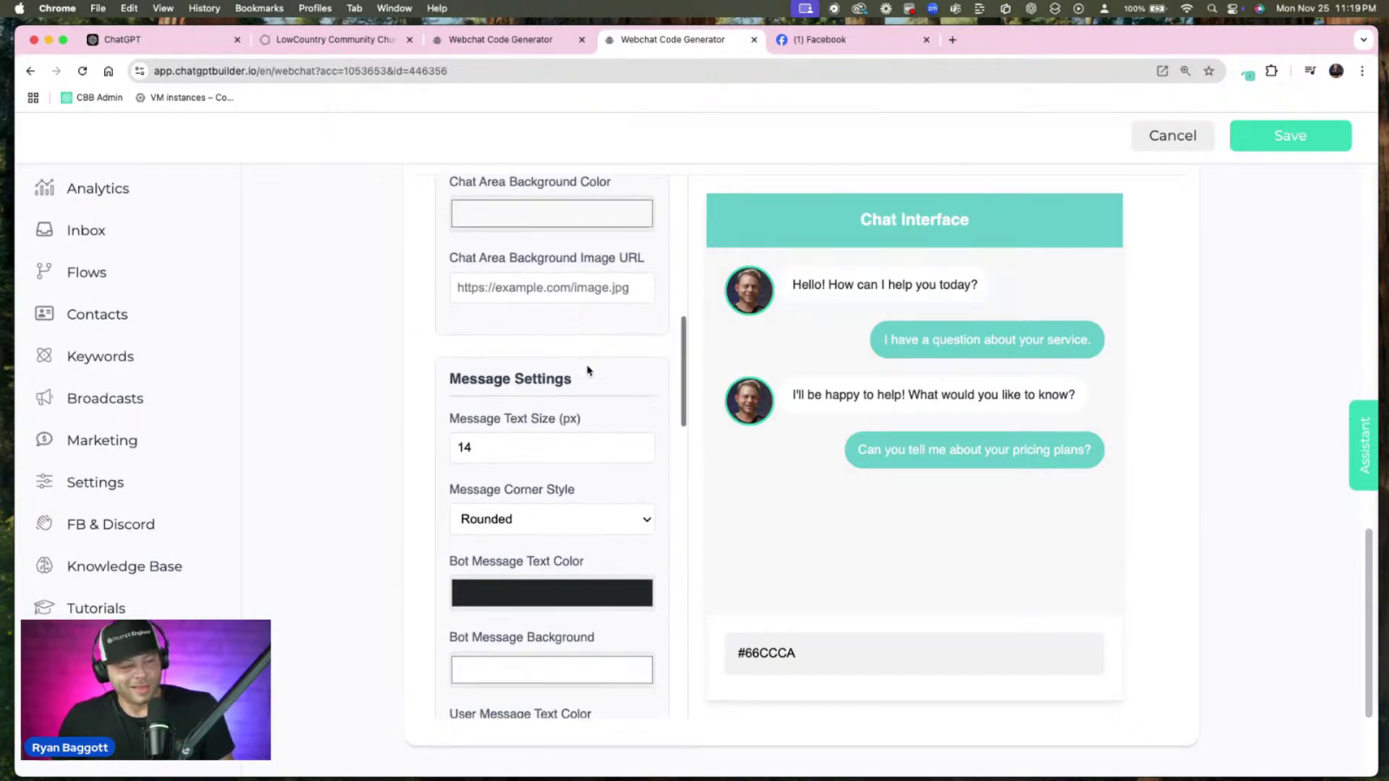
{"action": "scroll", "coordinate": [587, 370], "scroll_direction": "down", "scroll_amount": 3}
{"action": "left_click", "coordinate": [594, 383]}
{"action": "left_click", "coordinate": [554, 366]}
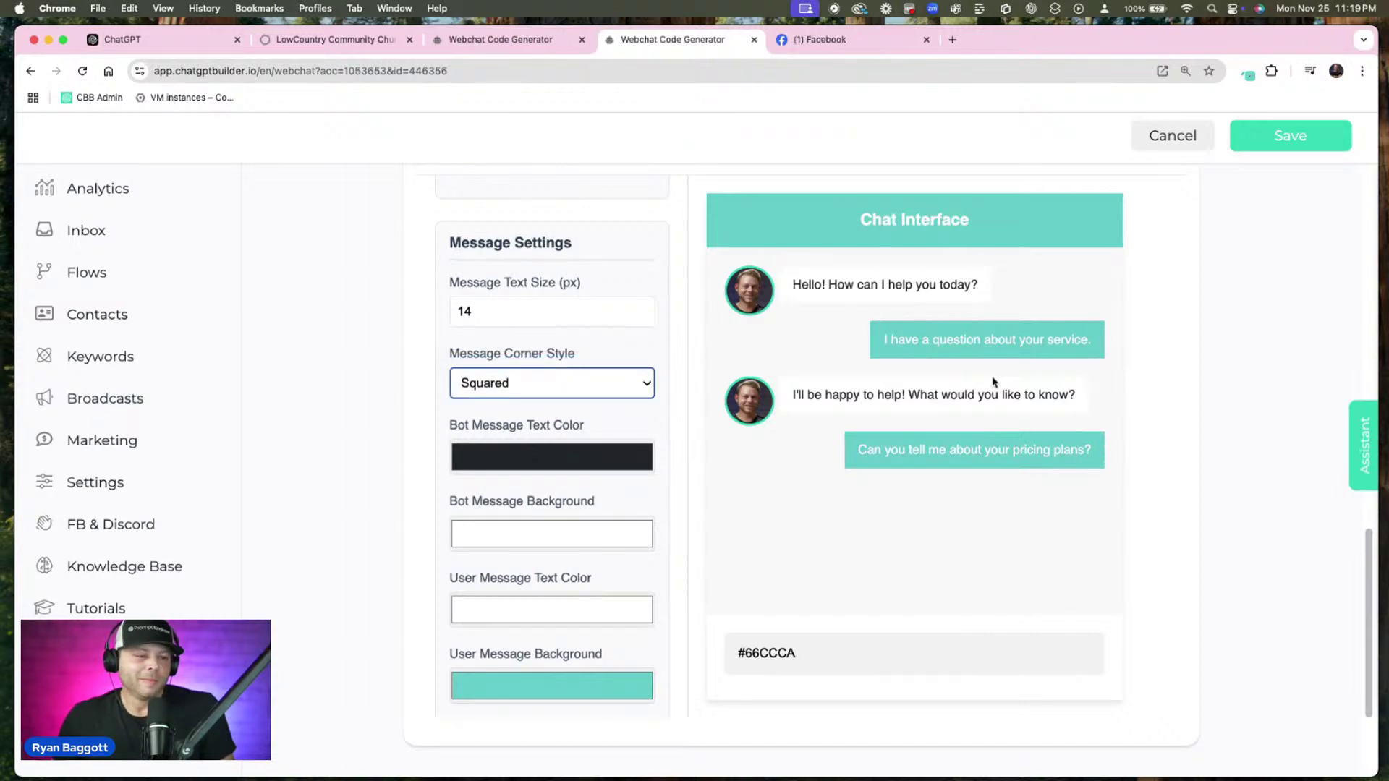
Turn off the display of the upload and mic icons in the widget's icon settings
{"action": "scroll", "coordinate": [571, 444], "scroll_direction": "down", "scroll_amount": 10}
{"action": "scroll", "coordinate": [634, 479], "scroll_direction": "down", "scroll_amount": 8}
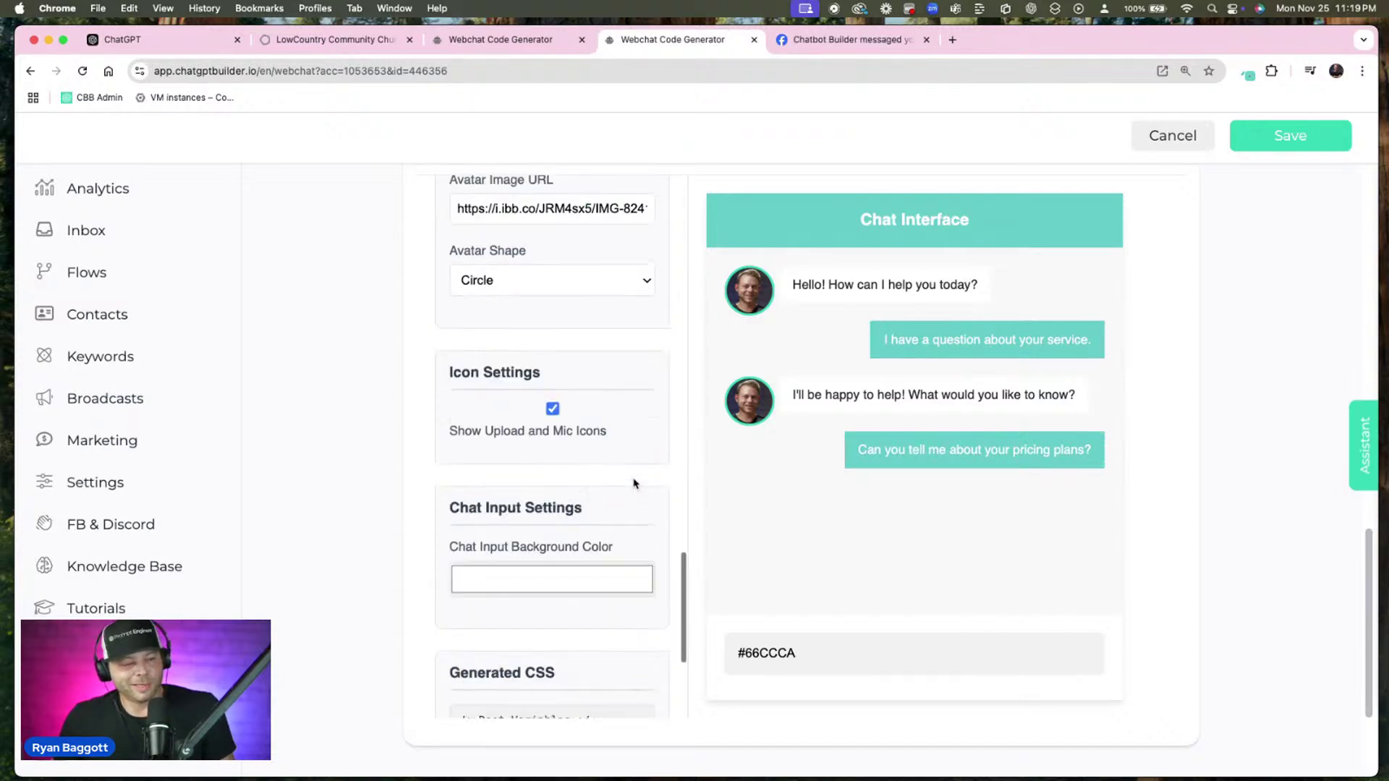
{"action": "scroll", "coordinate": [634, 479], "scroll_direction": "up", "scroll_amount": 5}
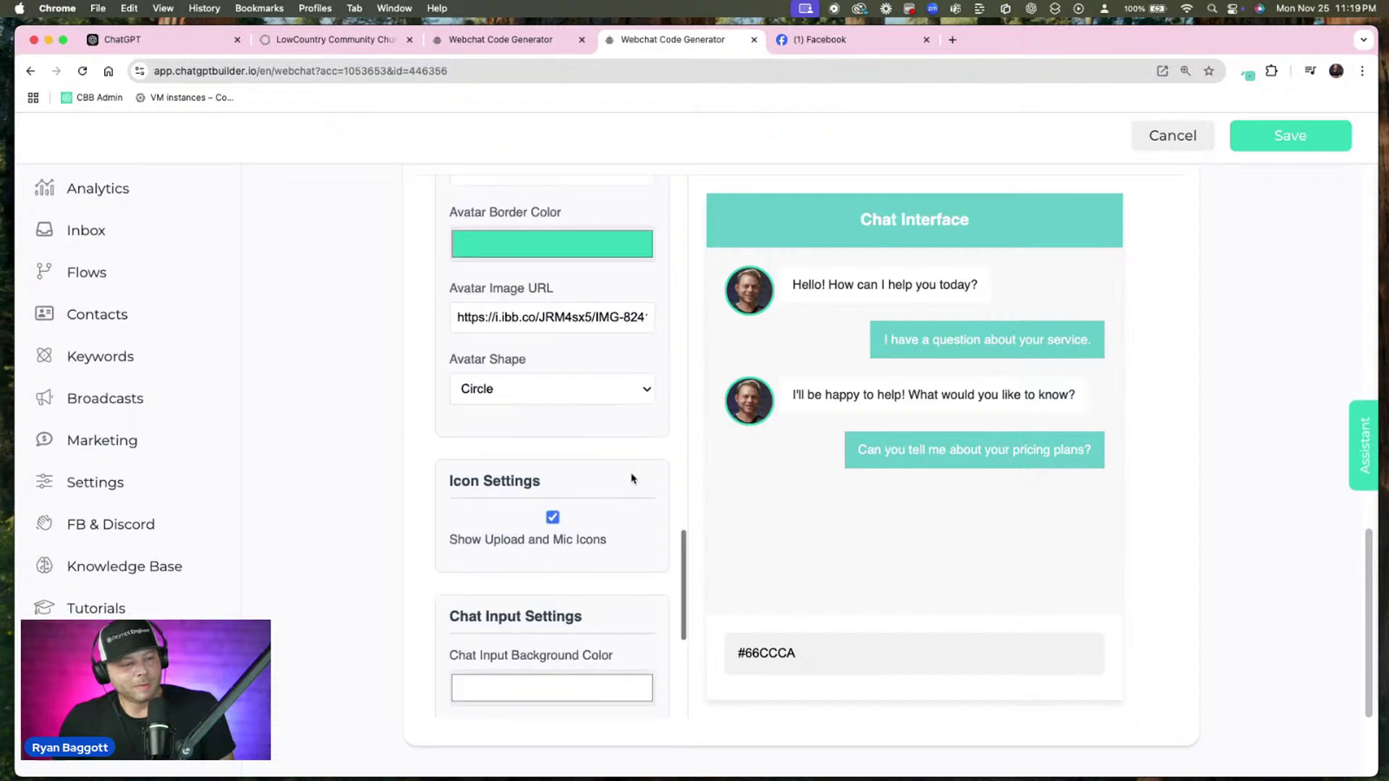
{"action": "left_click", "coordinate": [553, 518]}
Set the chat input background color to the teal sampled from the preview's header
{"action": "scroll", "coordinate": [612, 497], "scroll_direction": "down", "scroll_amount": 5}
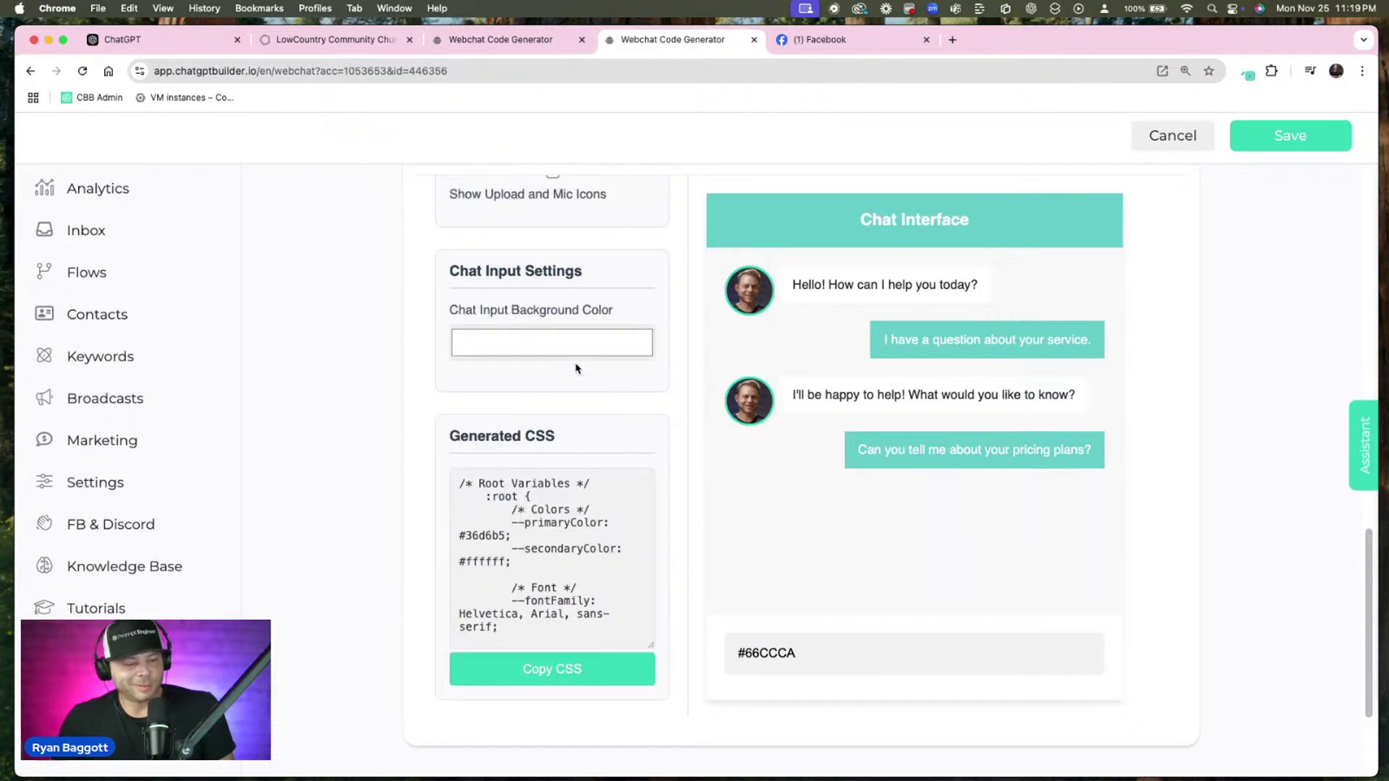
{"action": "left_click", "coordinate": [622, 354]}
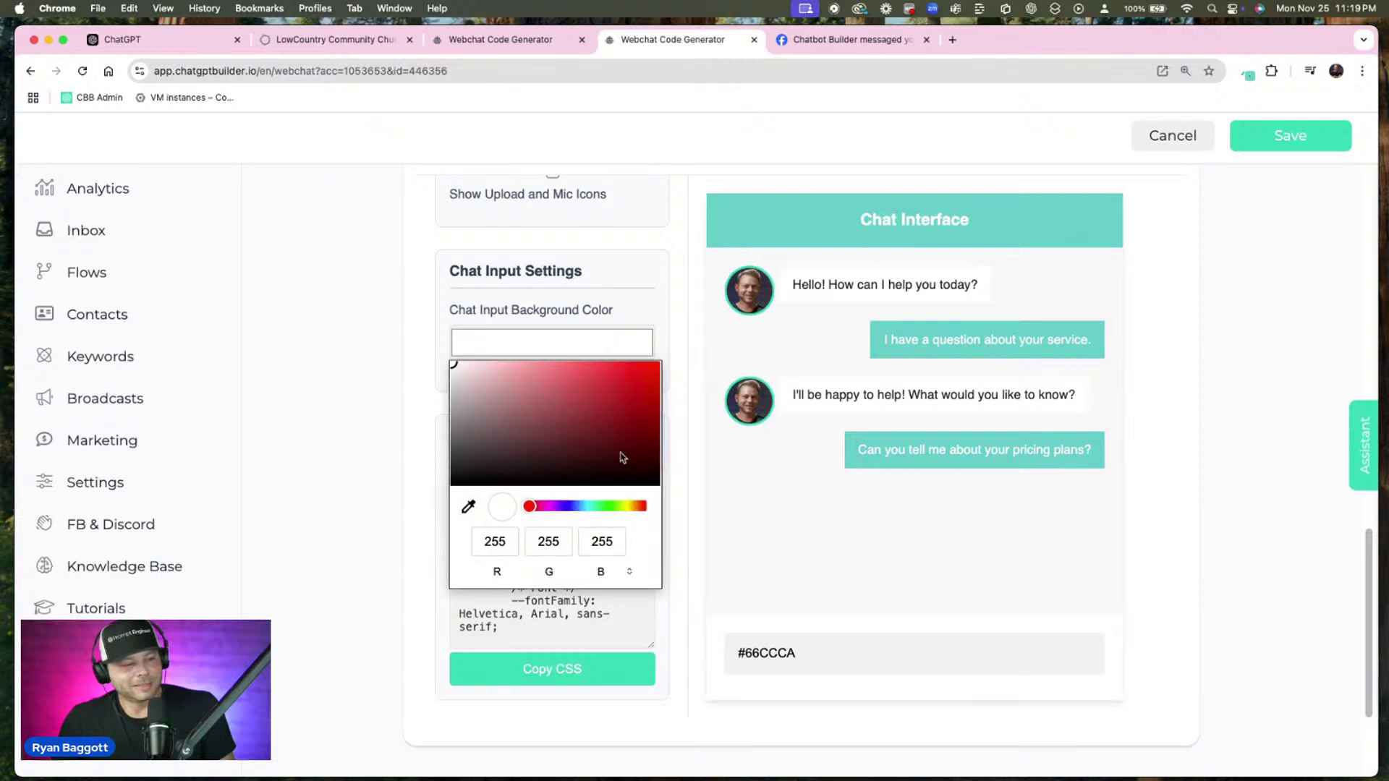
{"action": "left_click", "coordinate": [469, 507]}
{"action": "left_click", "coordinate": [797, 222]}
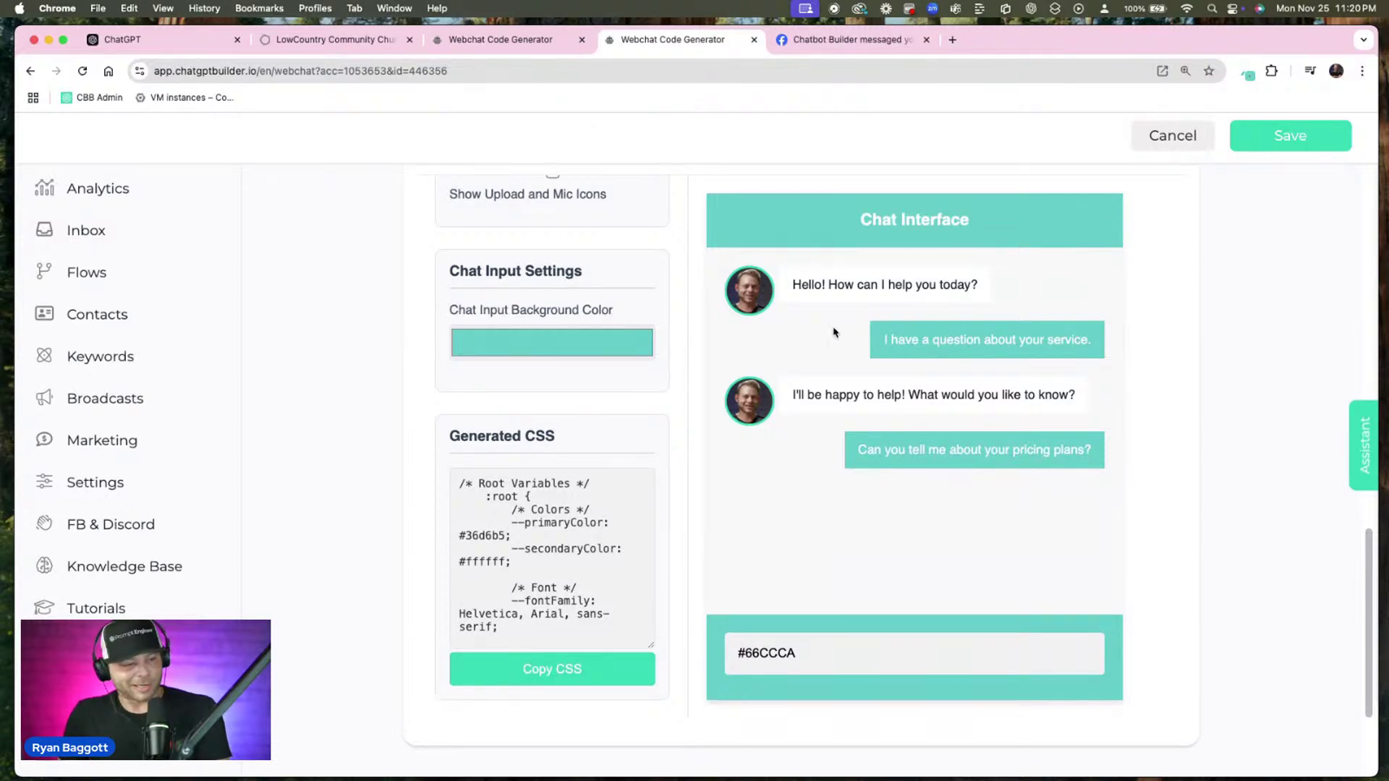
Copy the generated CSS into the church bot webchat's custom CSS field and save the webchat
{"action": "left_click", "coordinate": [618, 676]}
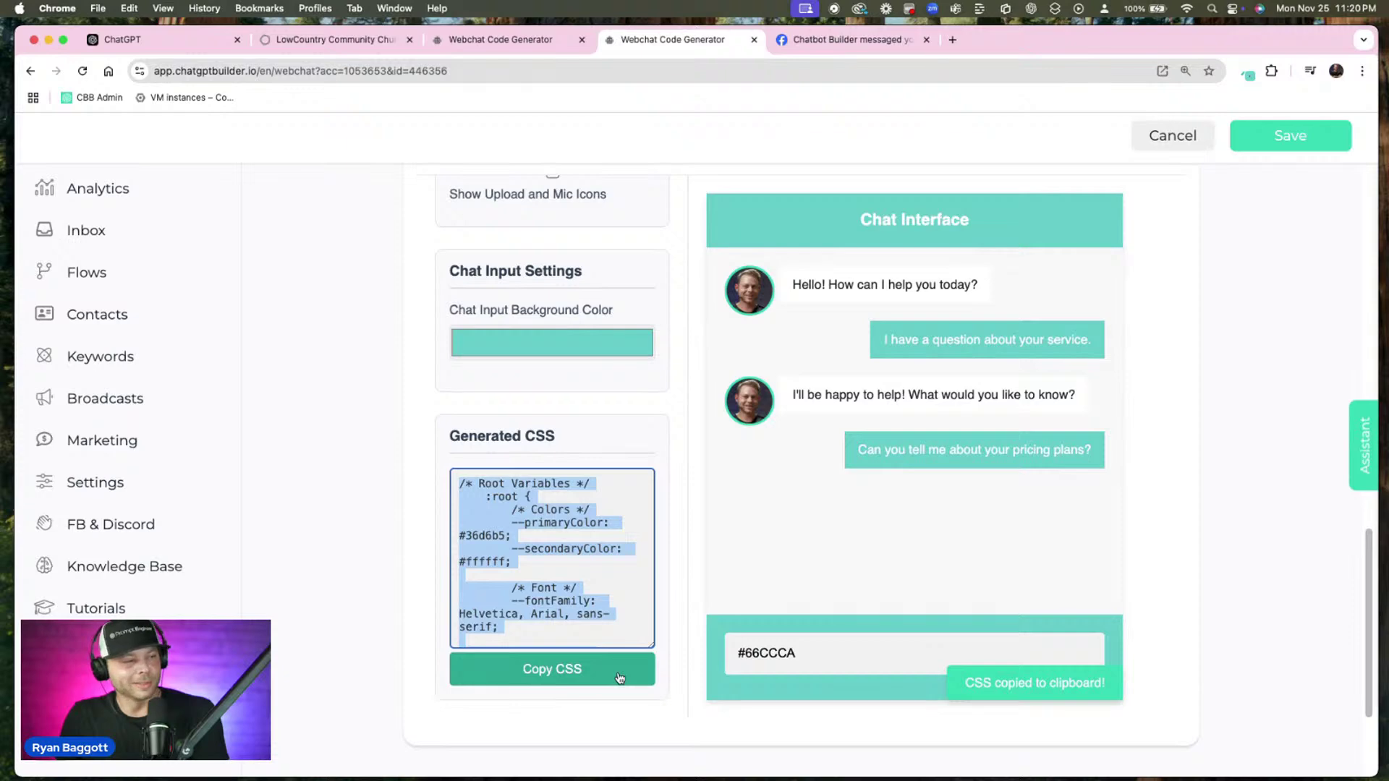
{"action": "left_click", "coordinate": [483, 41]}
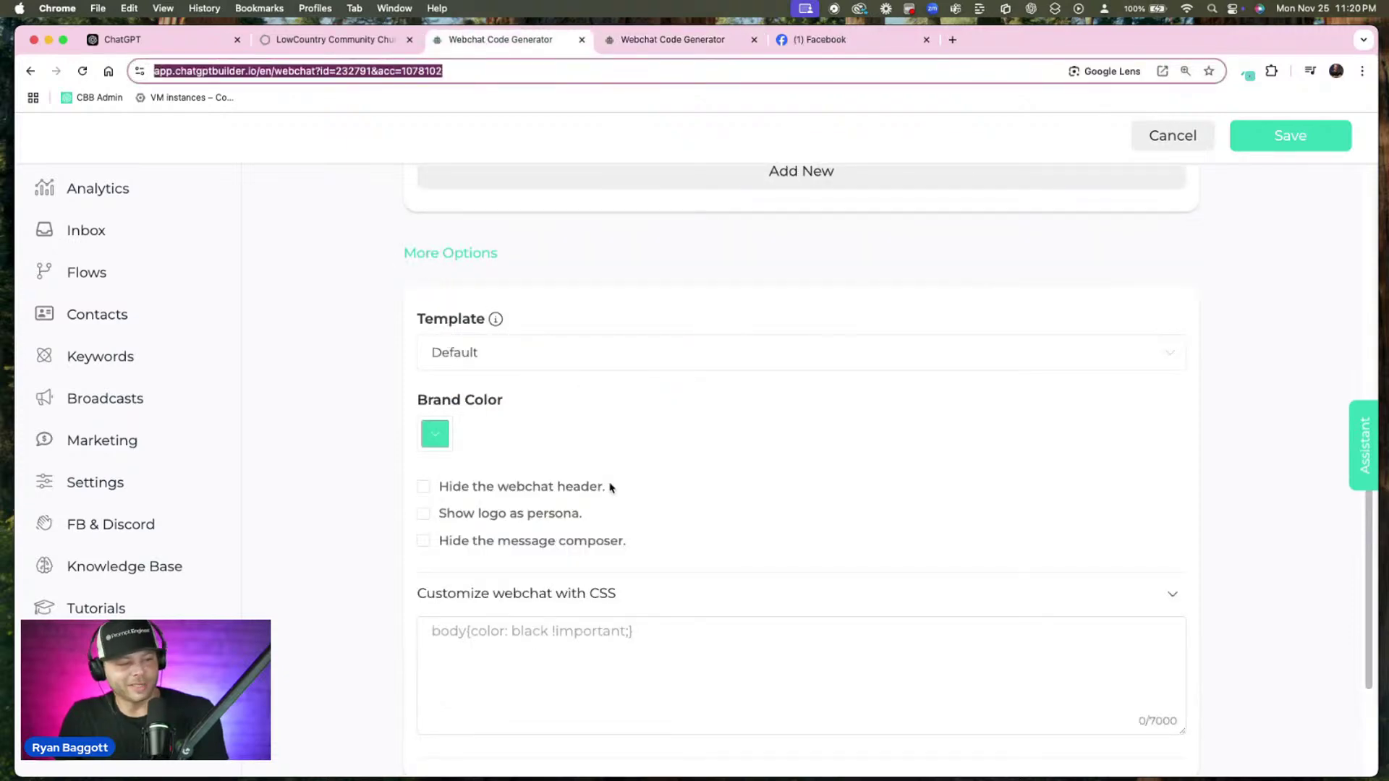
{"action": "left_click", "coordinate": [632, 609]}
{"action": "left_click", "coordinate": [630, 609]}
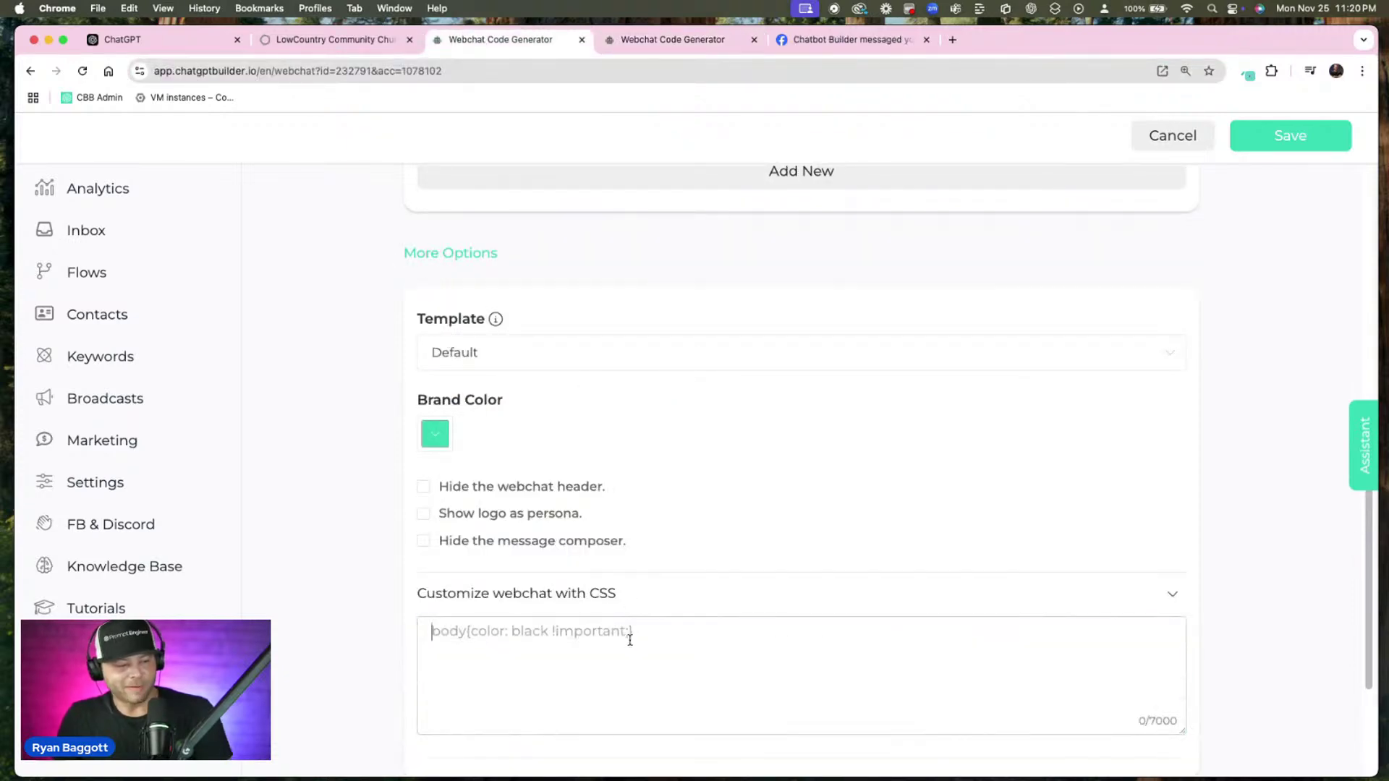
{"action": "key", "text": "super+v"}
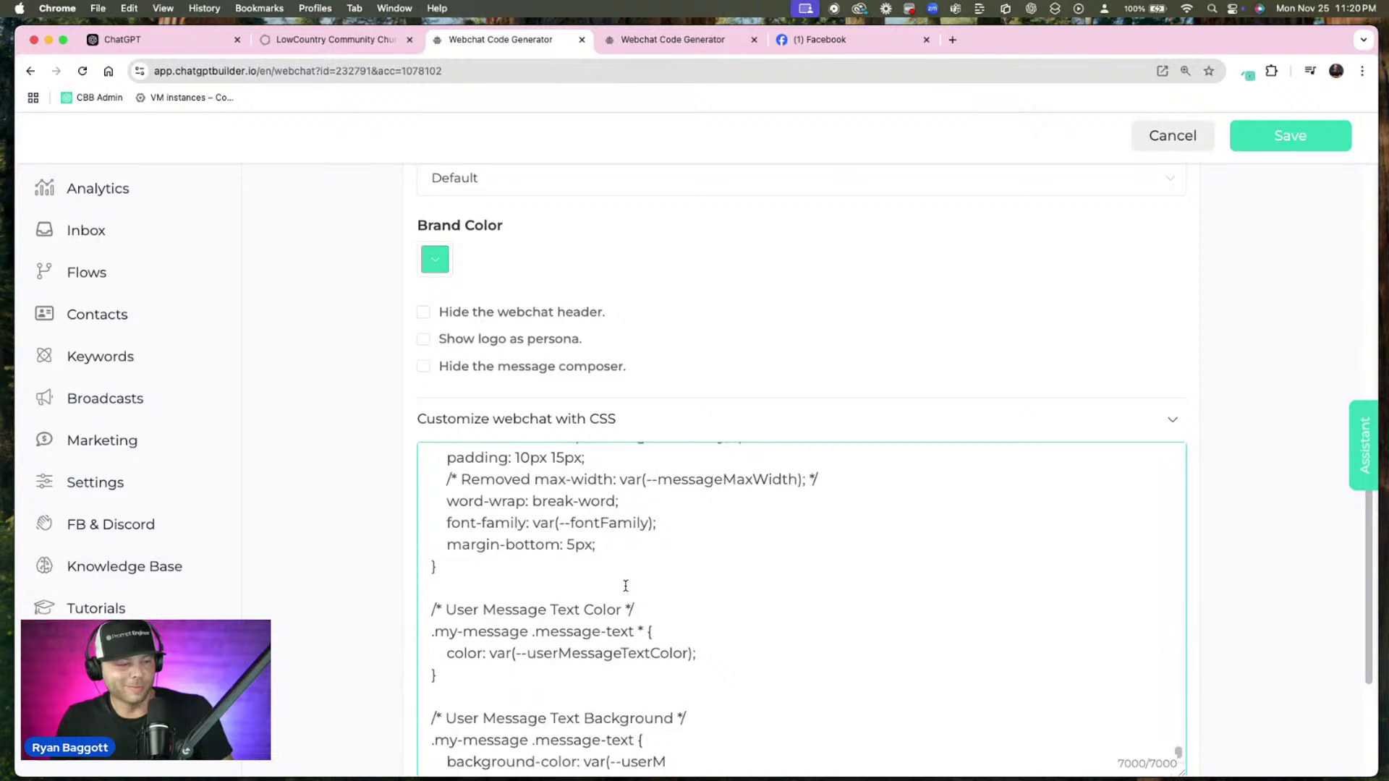
{"action": "scroll", "coordinate": [1215, 399], "scroll_direction": "down", "scroll_amount": 3}
{"action": "scroll", "coordinate": [1214, 398], "scroll_direction": "up", "scroll_amount": 5}
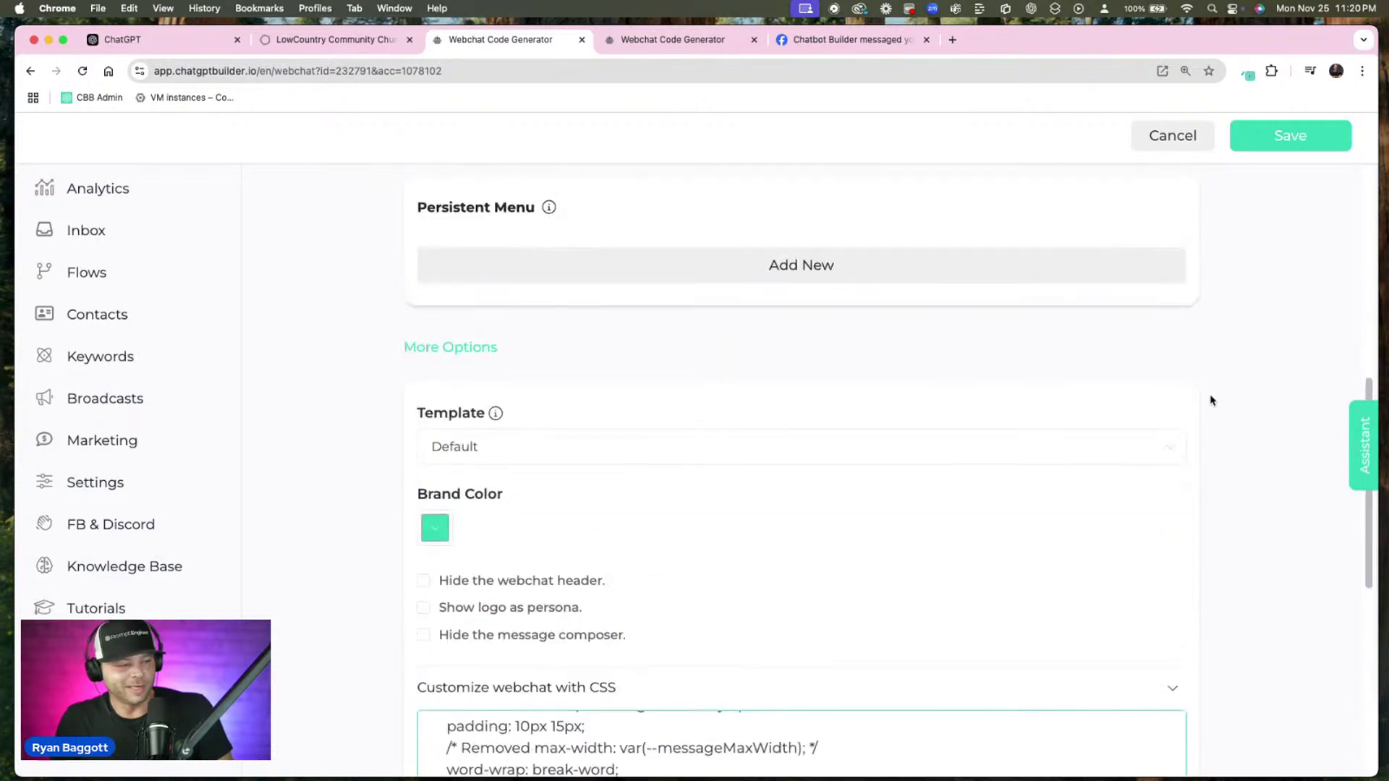
{"action": "left_click", "coordinate": [1322, 139]}
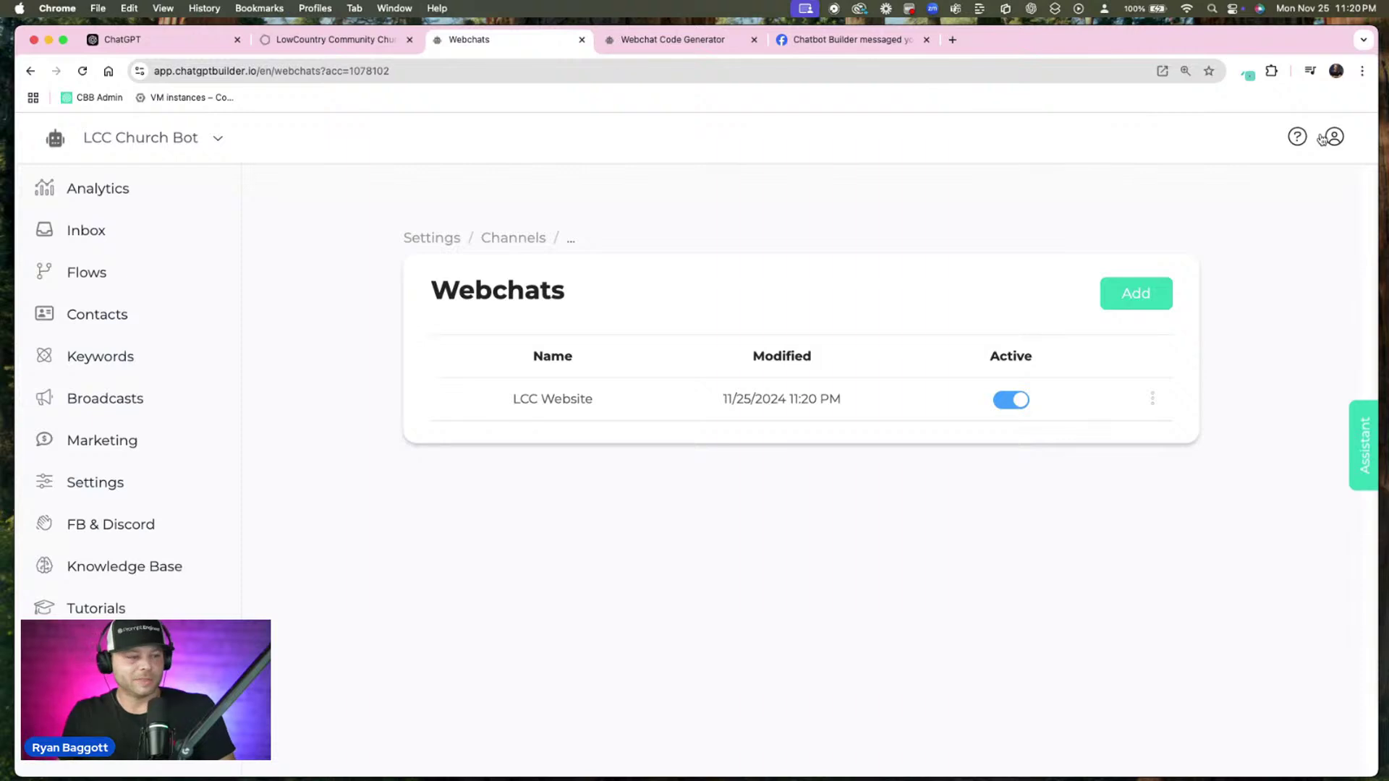
Open the LCC Website webchat through its copied link and send it the test message "hey who are you?"
{"action": "left_click", "coordinate": [1152, 399]}
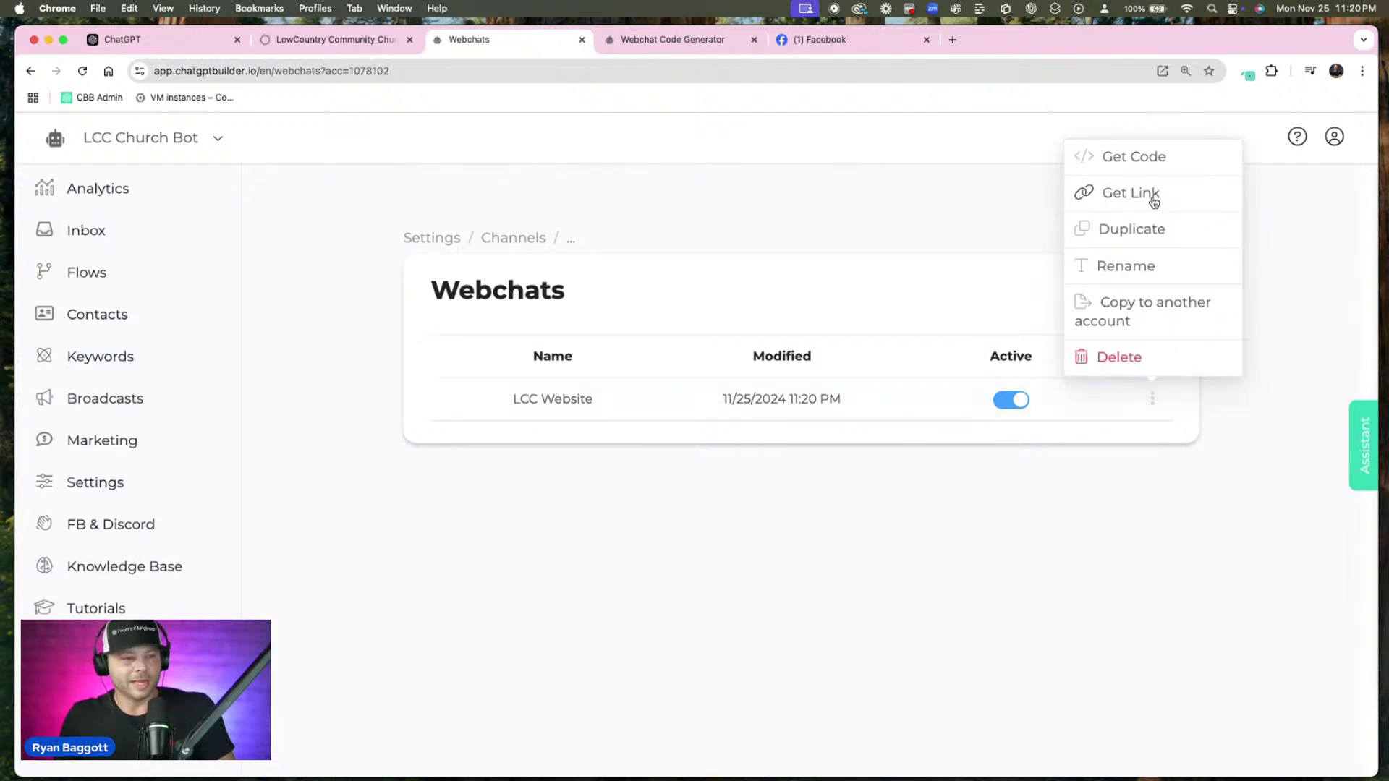
{"action": "left_click", "coordinate": [1153, 194]}
{"action": "left_click", "coordinate": [687, 43]}
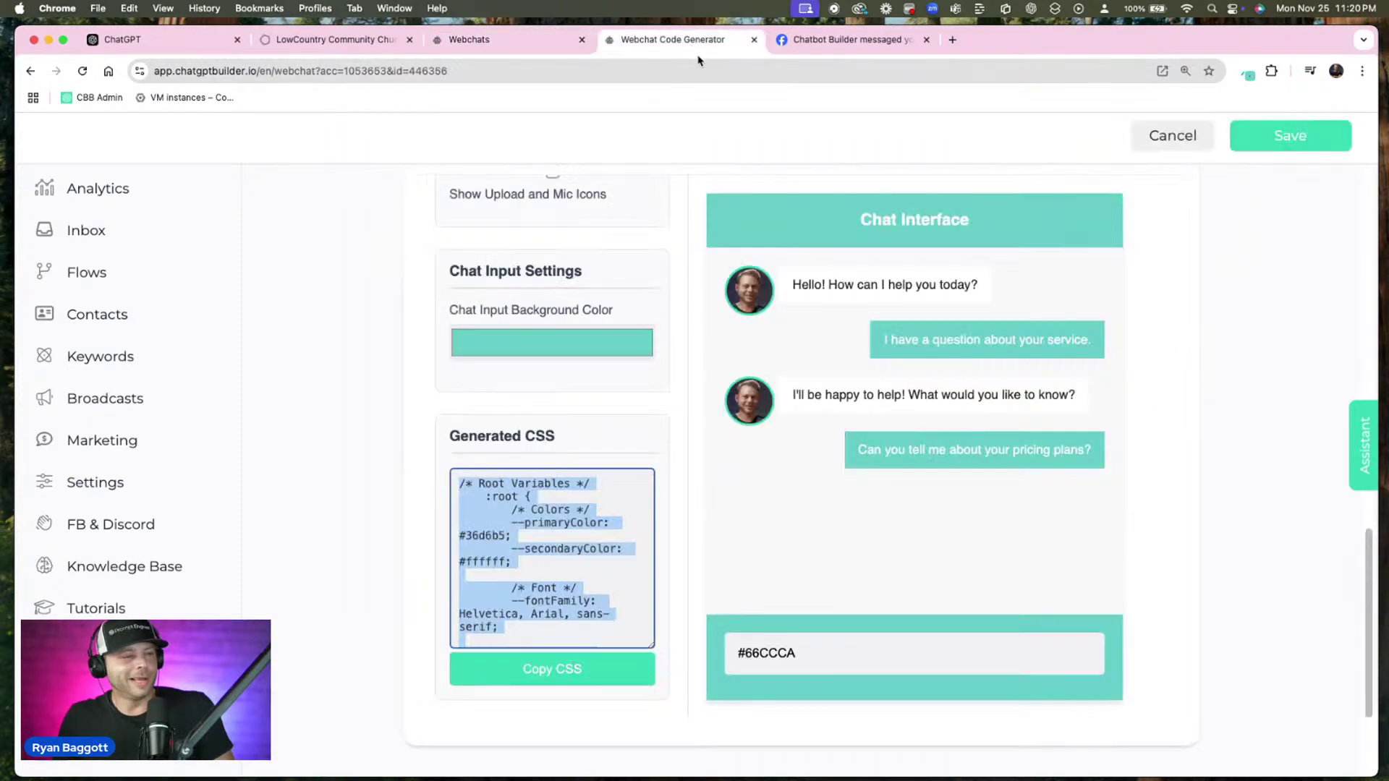
{"action": "left_click", "coordinate": [697, 67]}
{"action": "key", "text": "super+v"}
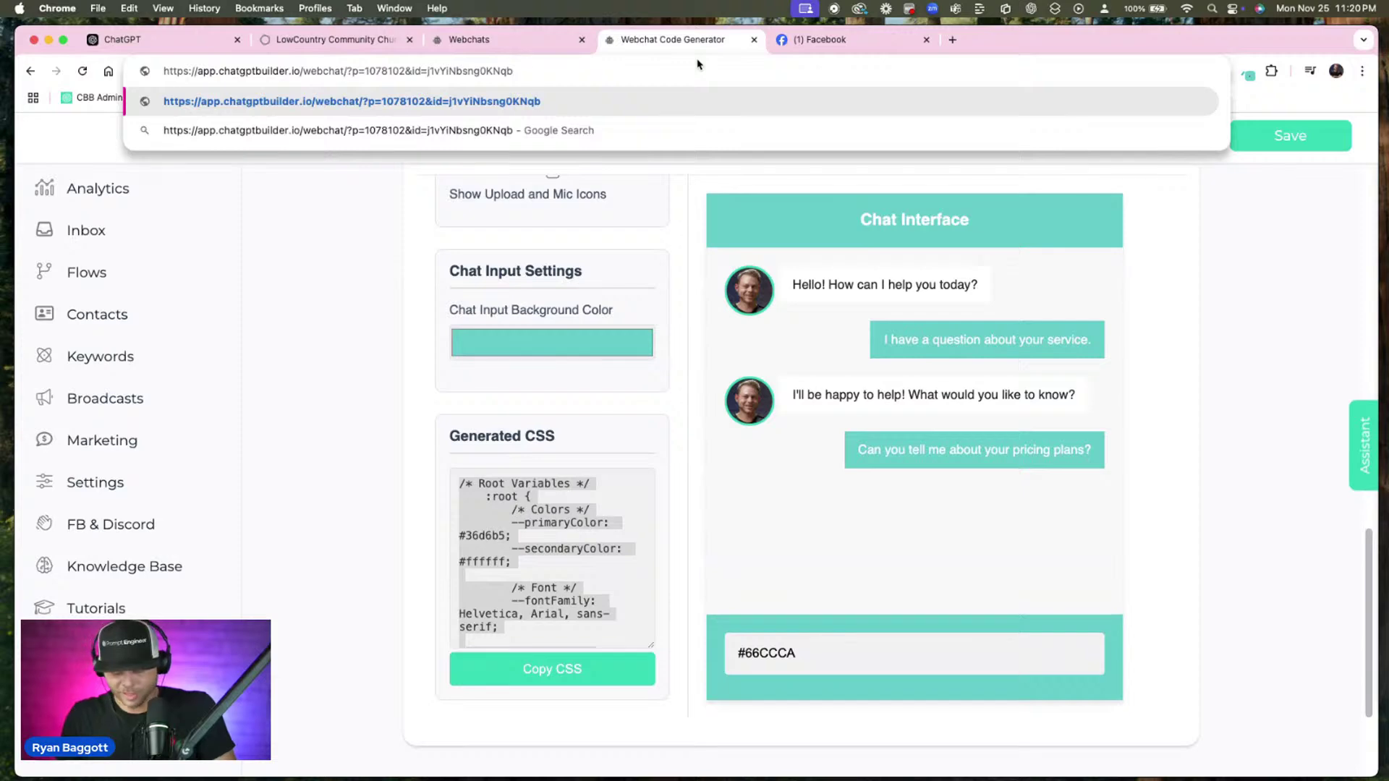
{"action": "key", "text": "Return"}
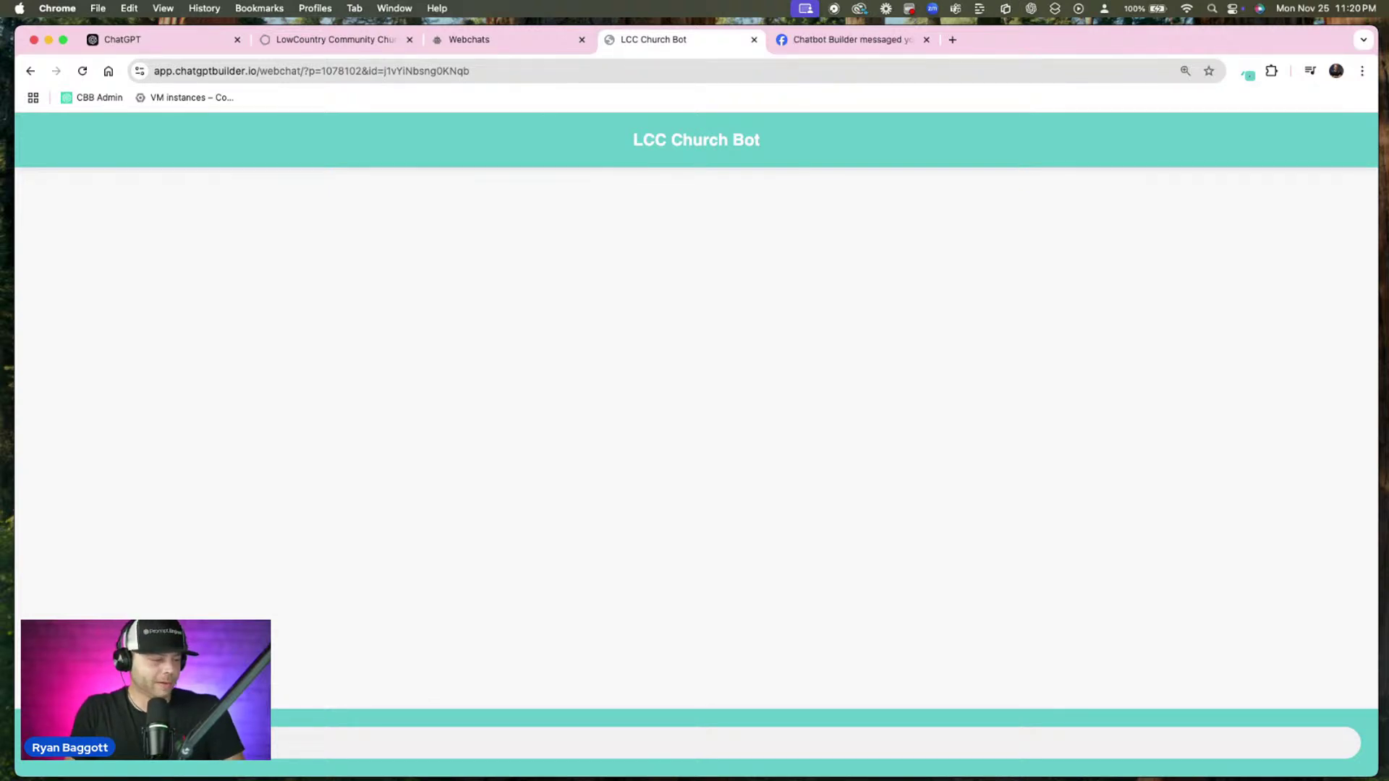
{"action": "key", "text": "Return"}
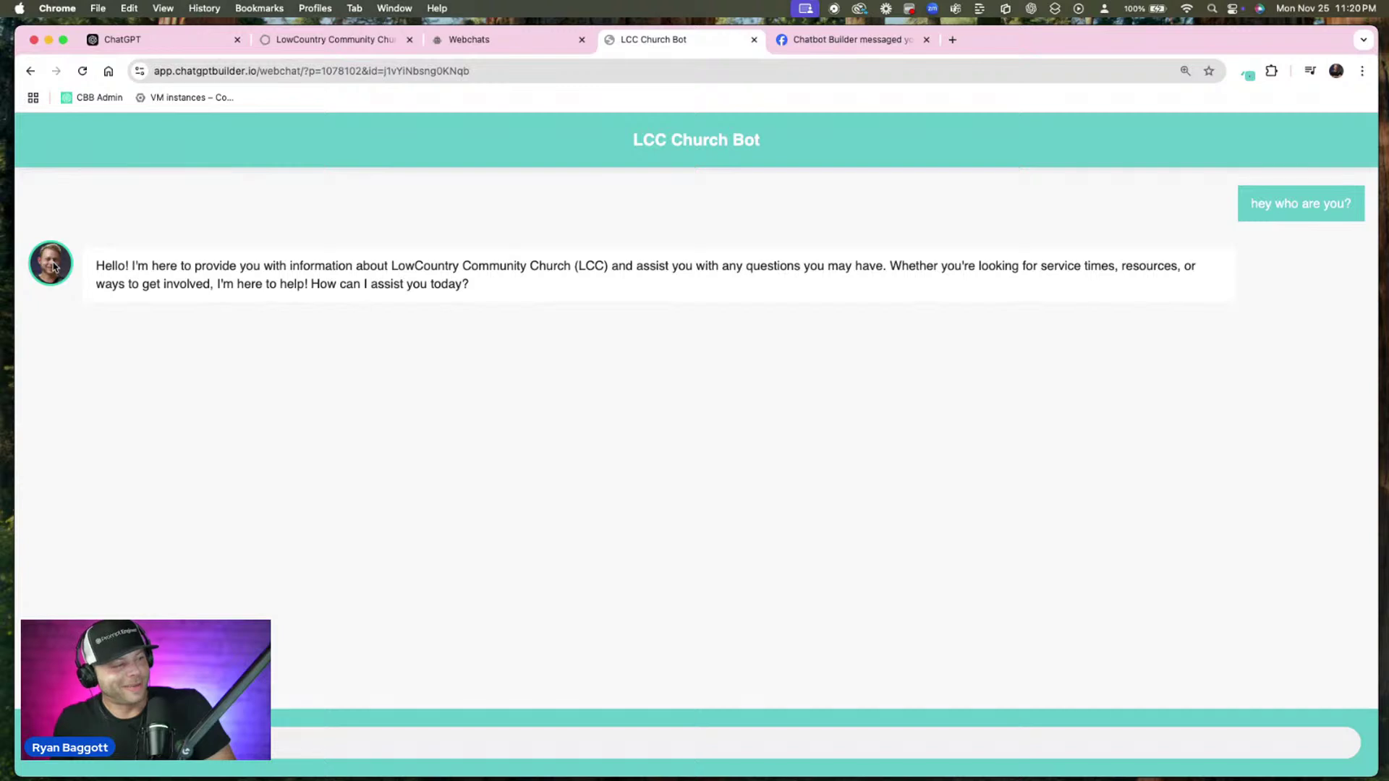
Reopen the LCC Website webchat for editing and go to the CSS generator in its additional options
{"action": "left_click", "coordinate": [487, 44]}
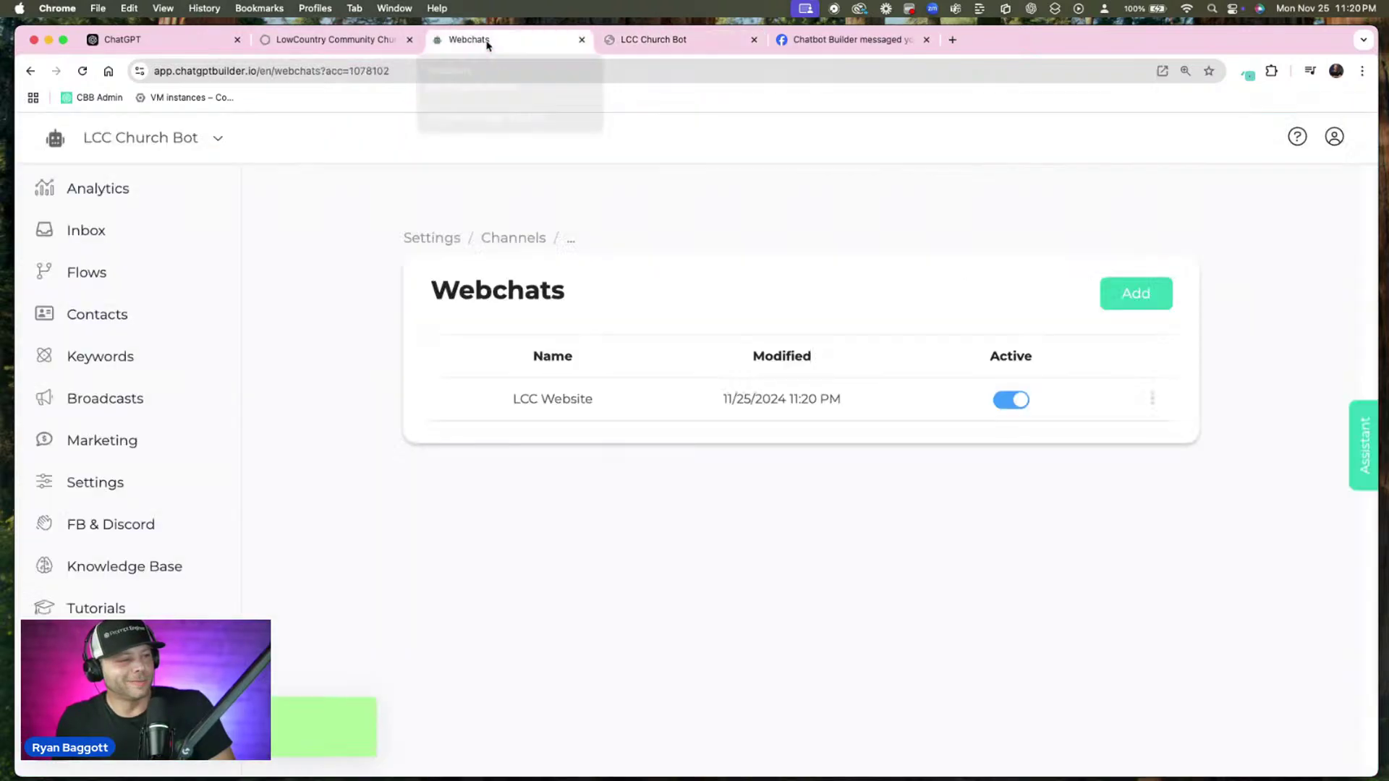
{"action": "left_click", "coordinate": [568, 413]}
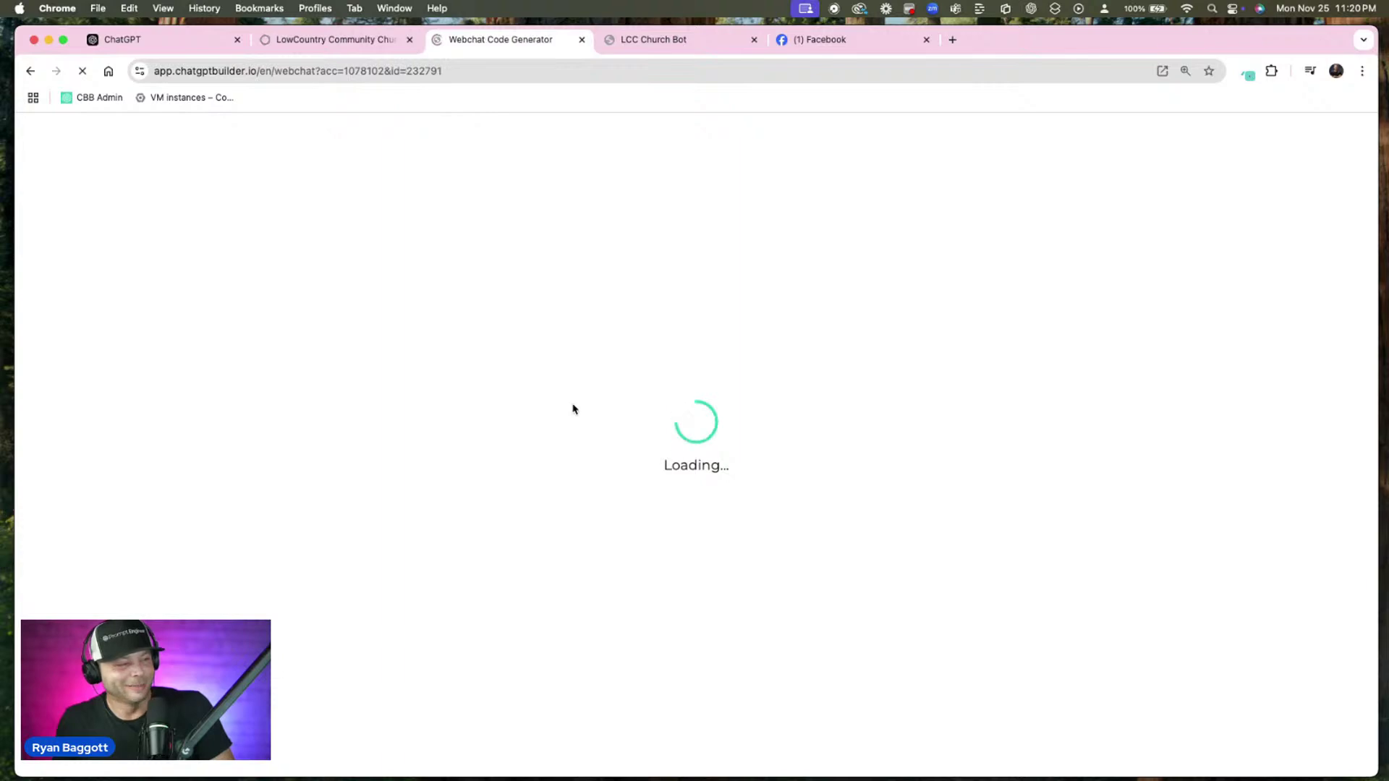
{"action": "scroll", "coordinate": [549, 470], "scroll_direction": "down", "scroll_amount": 5}
{"action": "left_click", "coordinate": [470, 565]}
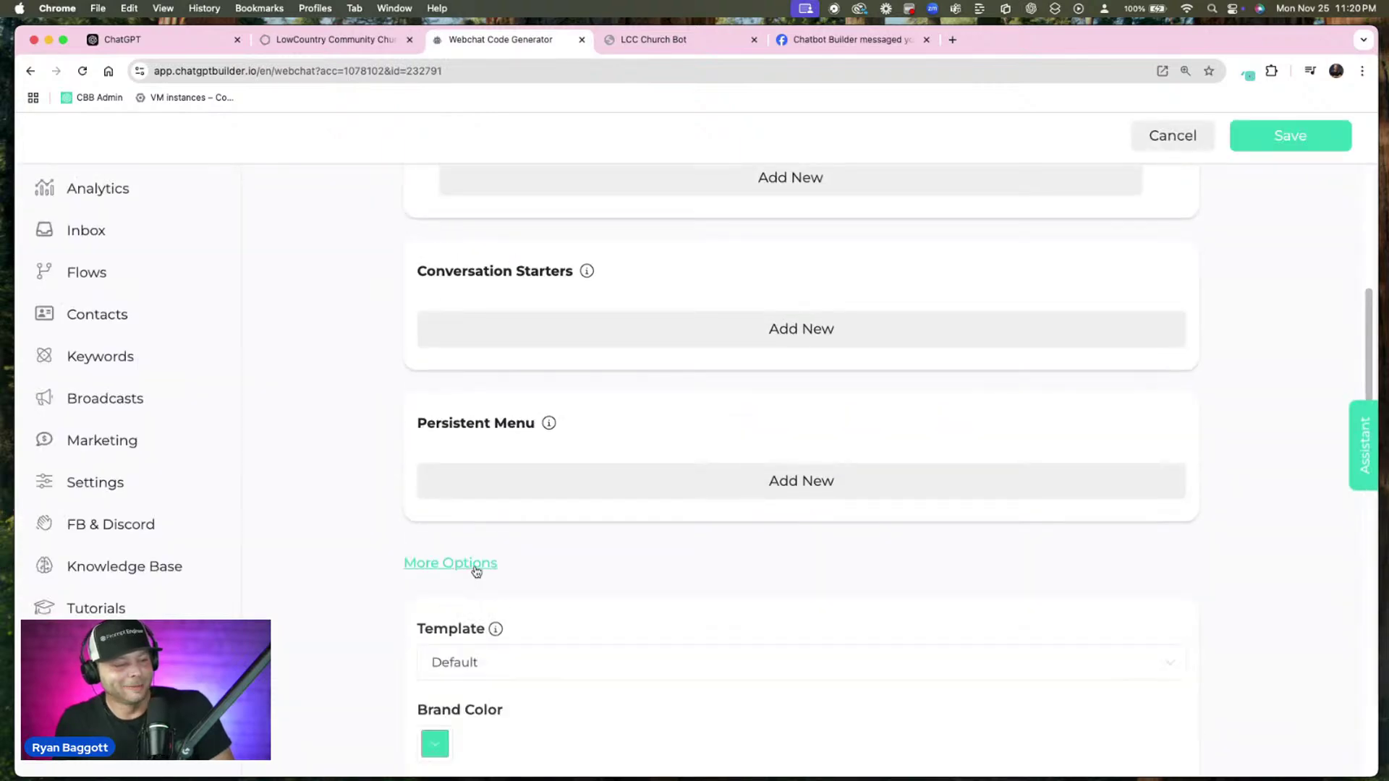
{"action": "scroll", "coordinate": [478, 571], "scroll_direction": "down", "scroll_amount": 10}
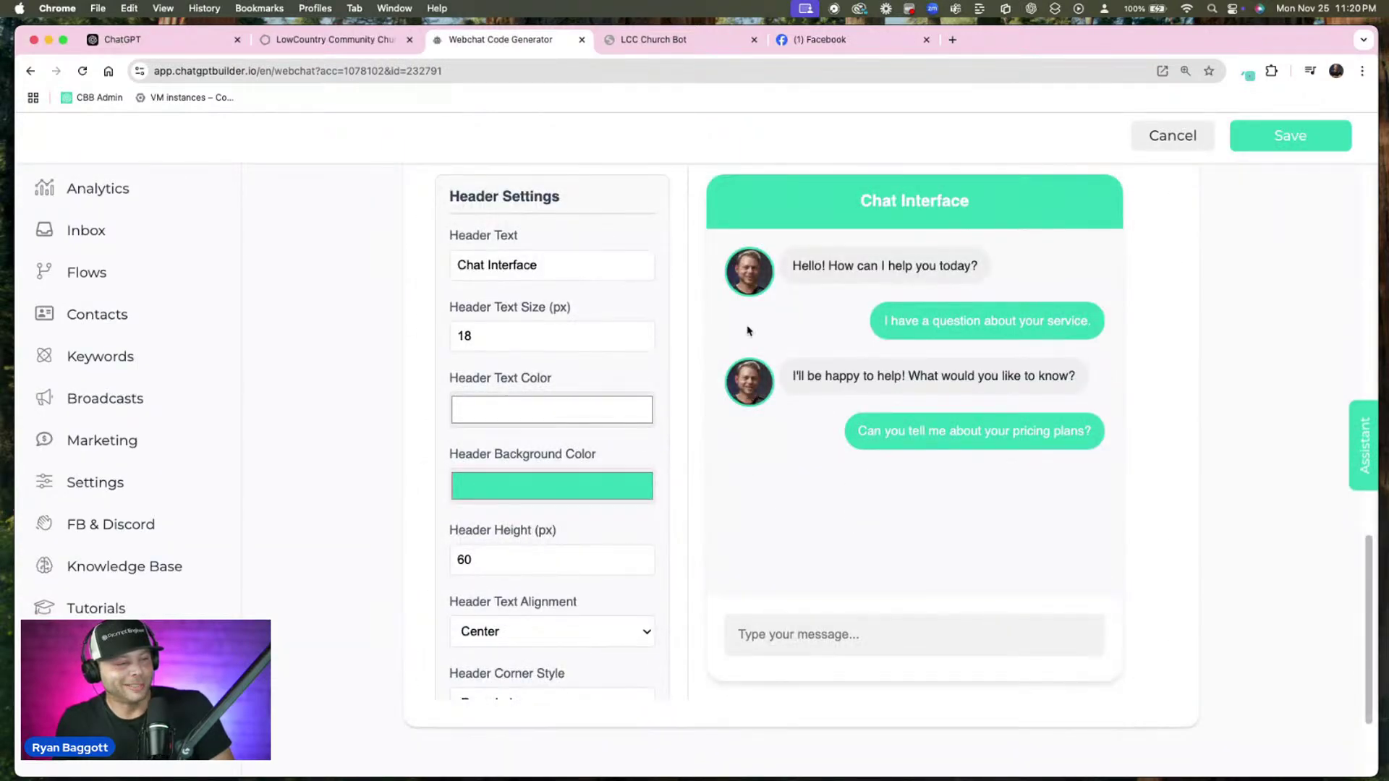
Check the church's website, and copy the image address of the LowCountry Community Church logo from its Facebook photo
{"action": "left_click", "coordinate": [365, 40]}
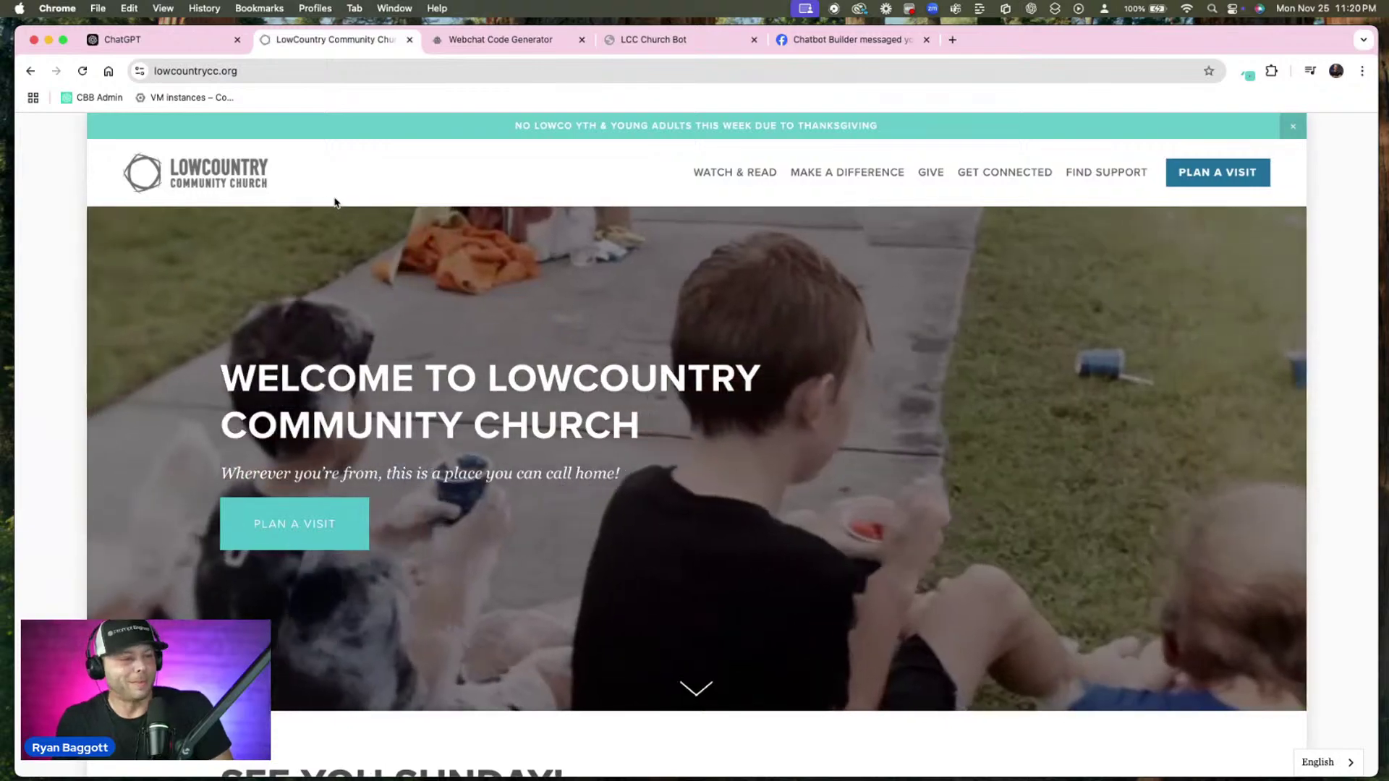
{"action": "scroll", "coordinate": [335, 203], "scroll_direction": "down", "scroll_amount": 20}
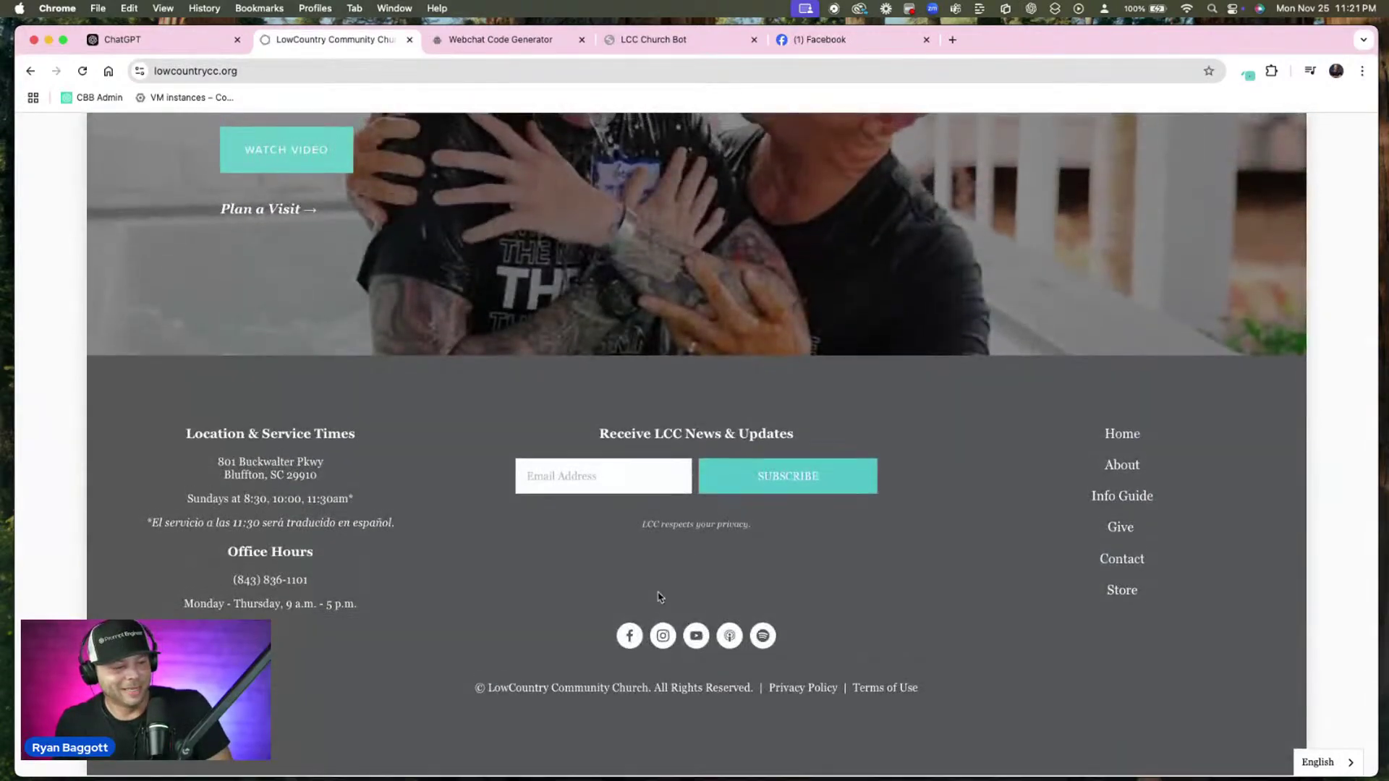
{"action": "left_click", "coordinate": [875, 40]}
{"action": "right_click", "coordinate": [712, 254]}
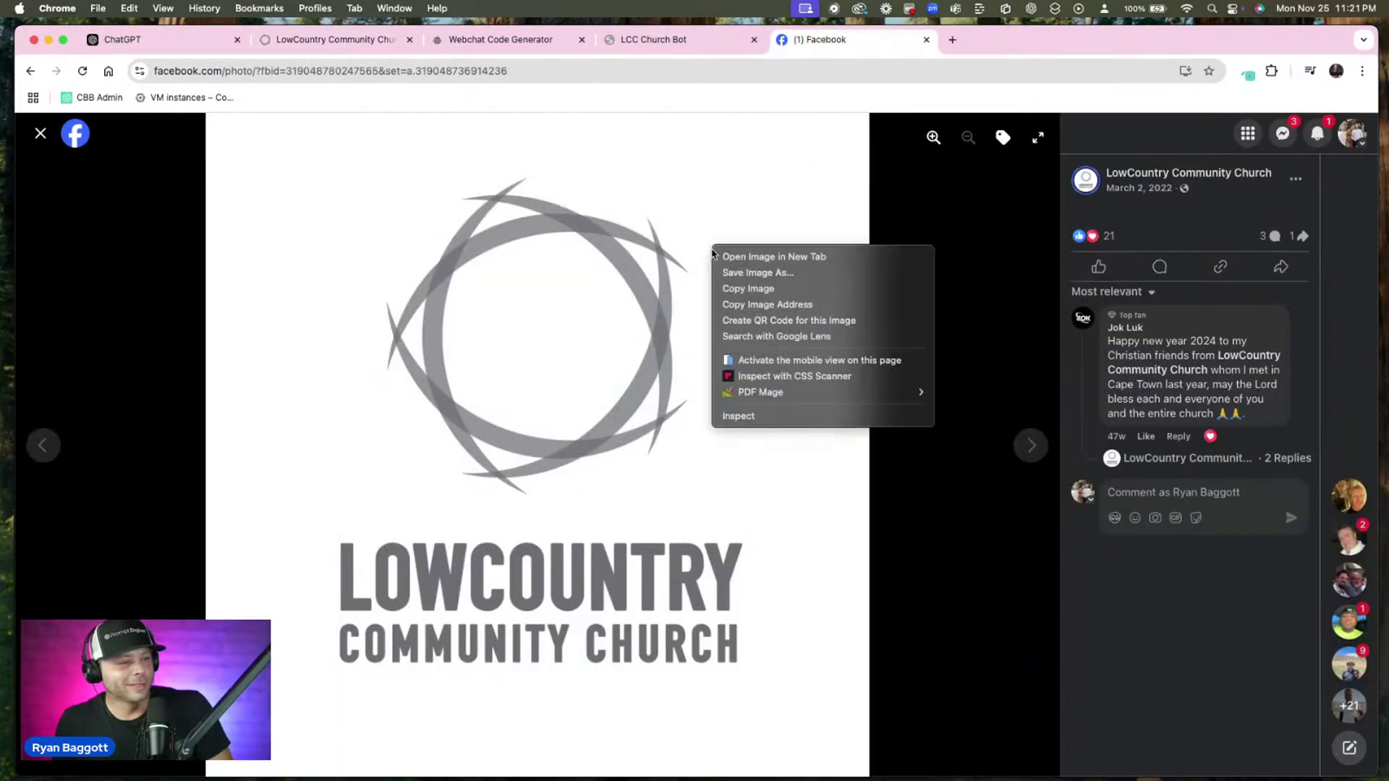
{"action": "left_click", "coordinate": [841, 309]}
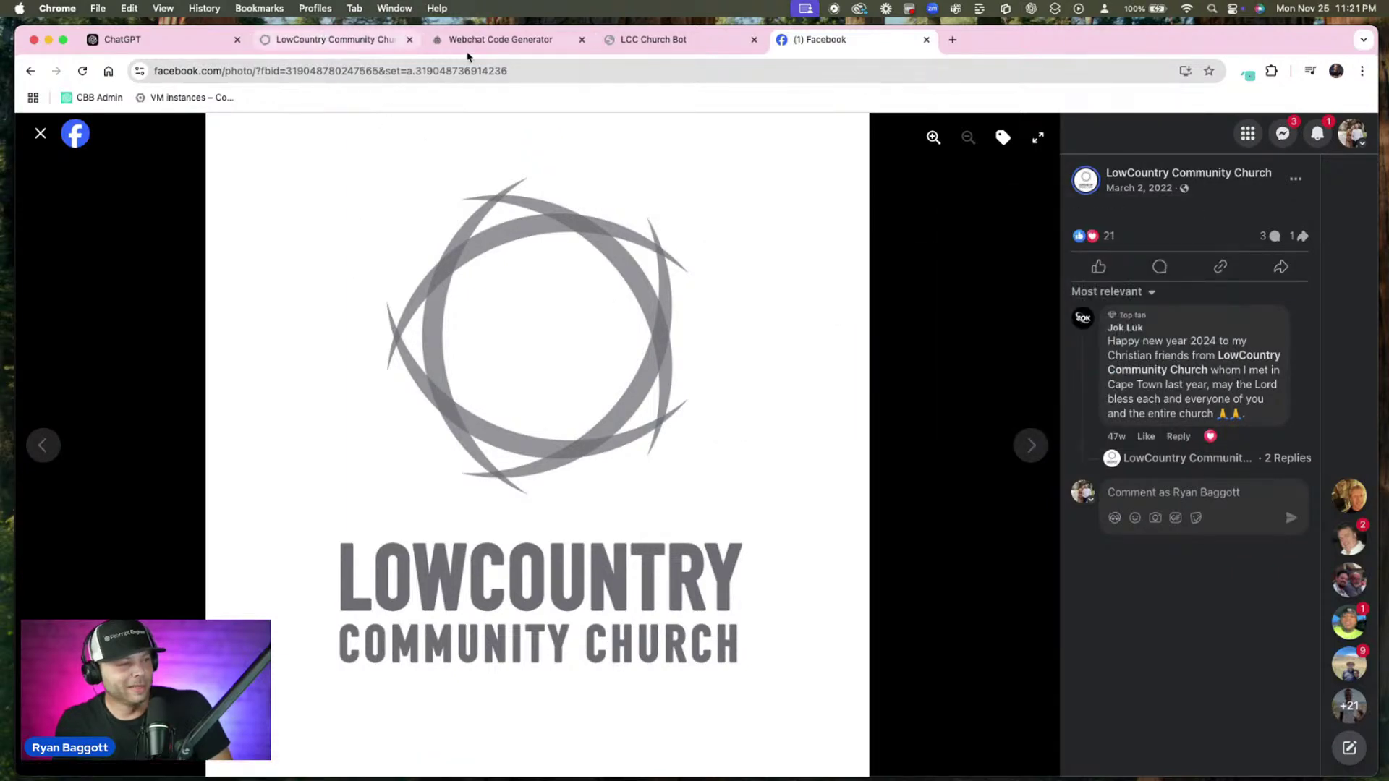
Replace the Avatar Image URL in the CSS generator with the copied address of the church logo
{"action": "left_click", "coordinate": [661, 45]}
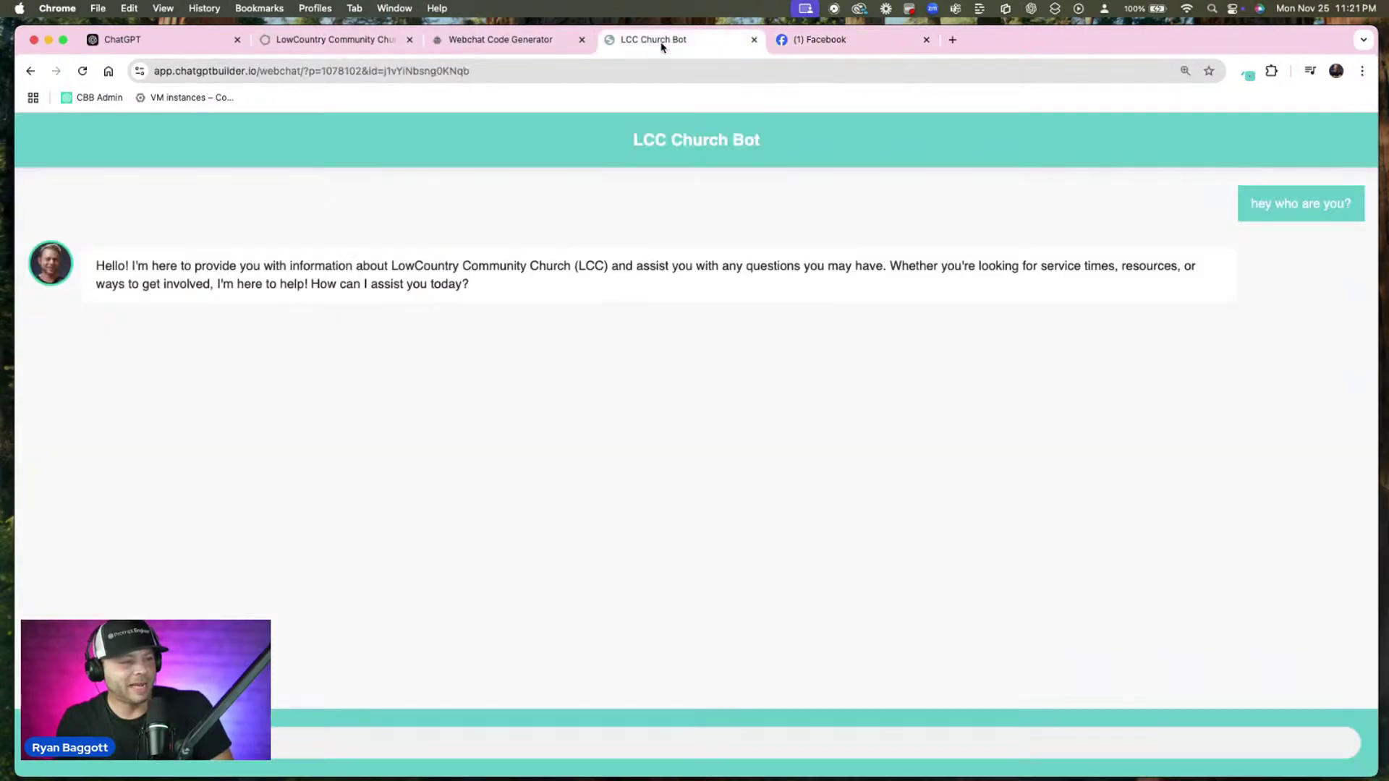
{"action": "left_click", "coordinate": [547, 45]}
{"action": "scroll", "coordinate": [556, 391], "scroll_direction": "up", "scroll_amount": 4}
{"action": "scroll", "coordinate": [555, 388], "scroll_direction": "down", "scroll_amount": 9}
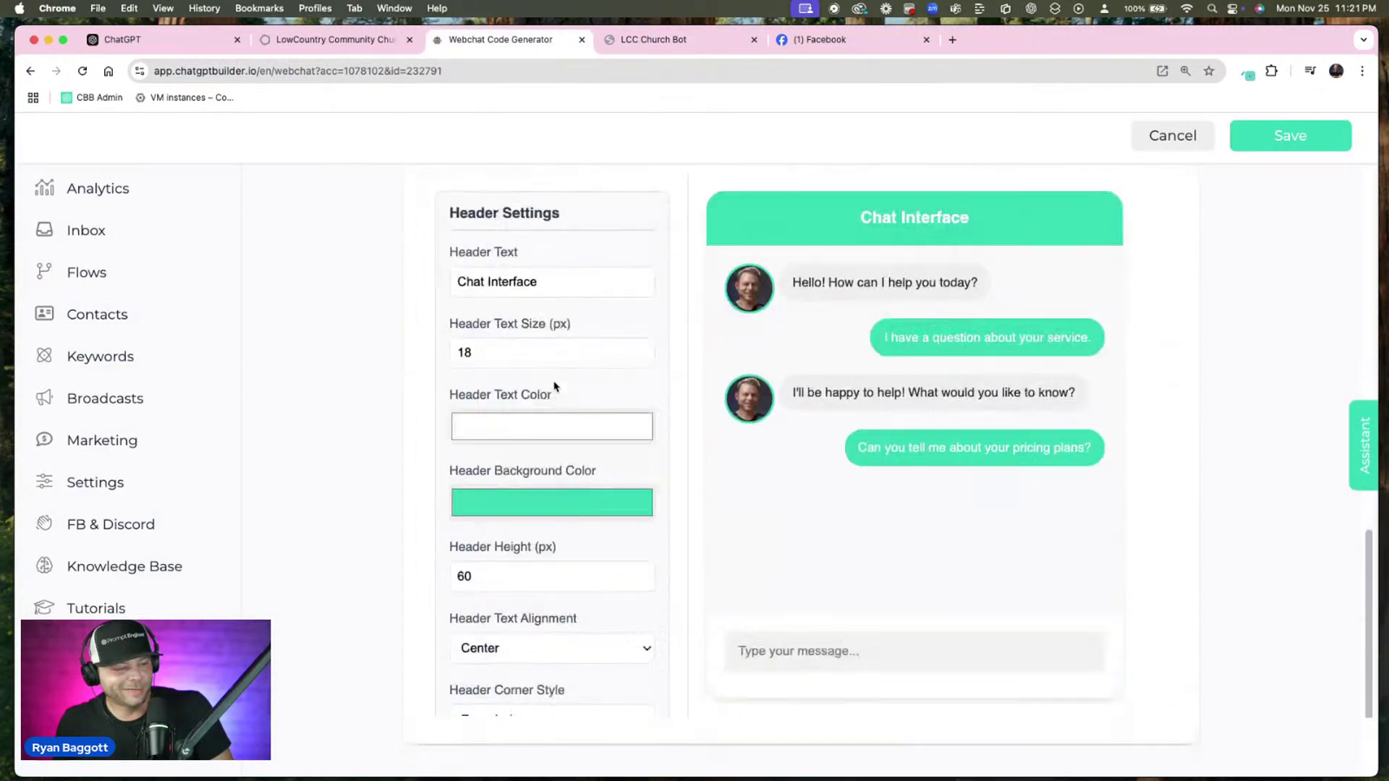
{"action": "scroll", "coordinate": [555, 388], "scroll_direction": "down", "scroll_amount": 10}
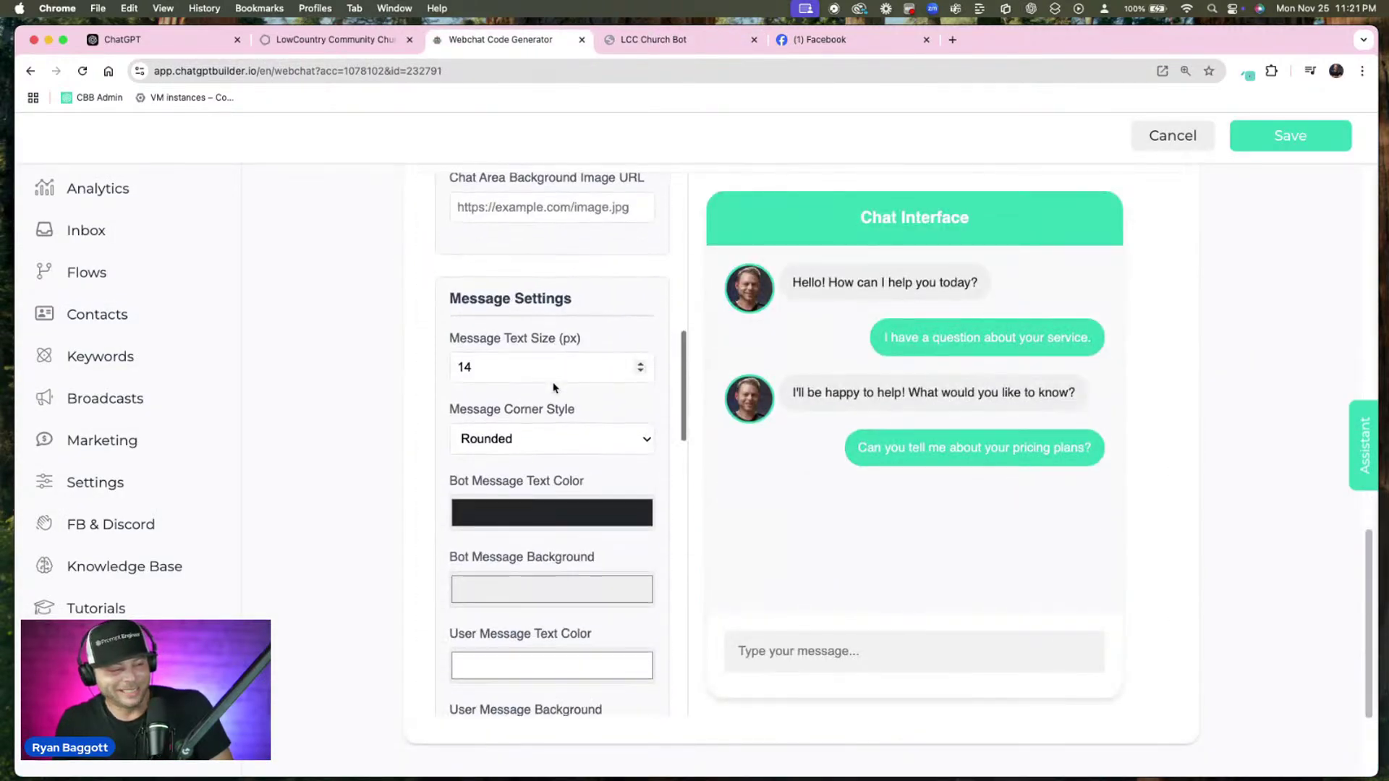
{"action": "scroll", "coordinate": [553, 387], "scroll_direction": "down", "scroll_amount": 8}
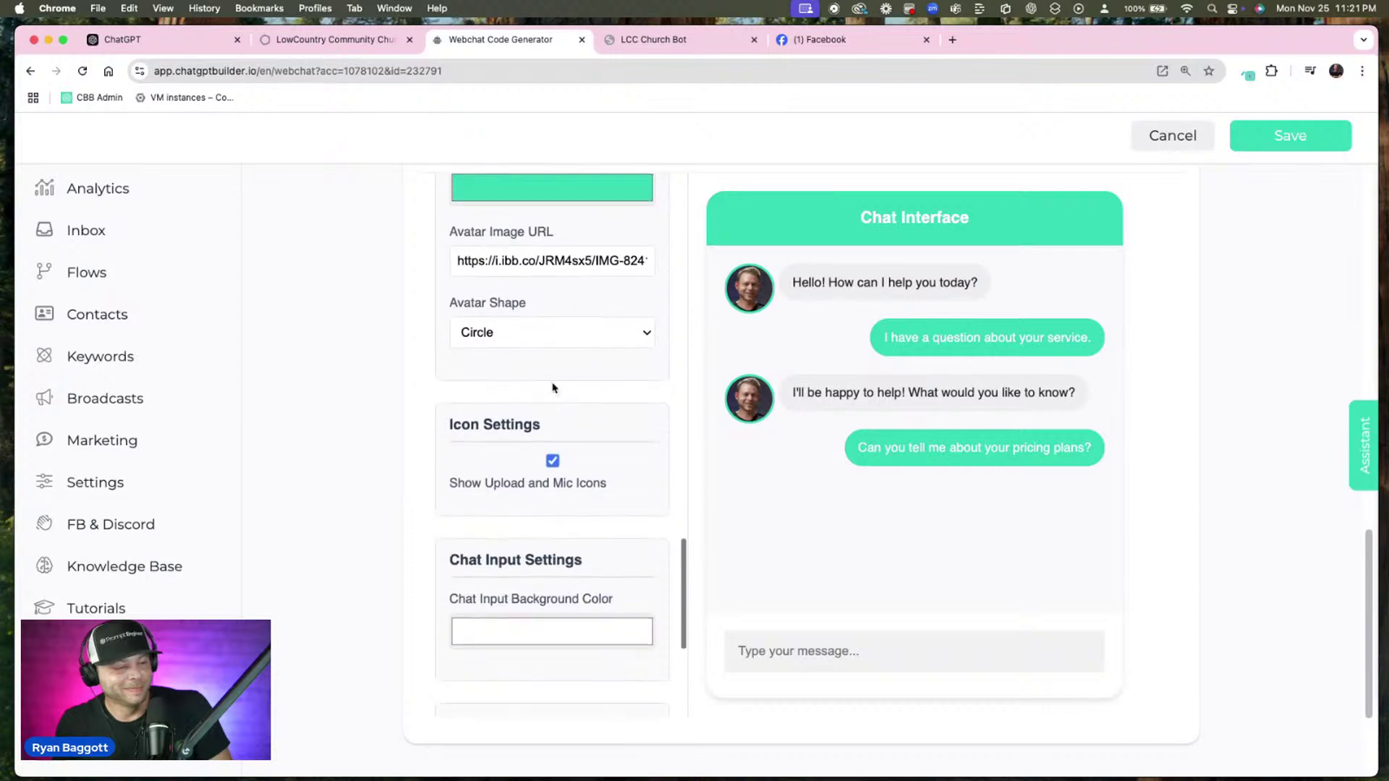
{"action": "double_click", "coordinate": [542, 215]}
{"action": "key", "text": "super+a"}
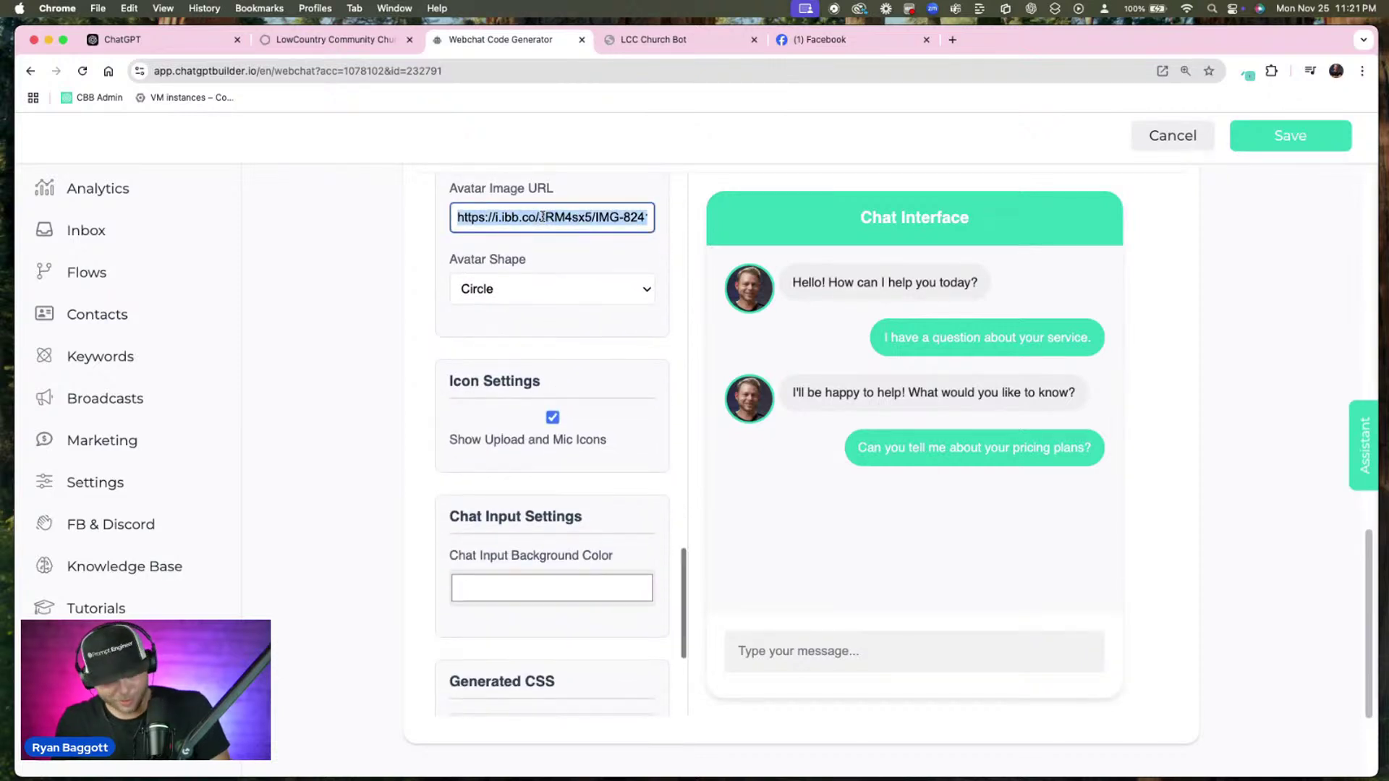
{"action": "key", "text": "super+v"}
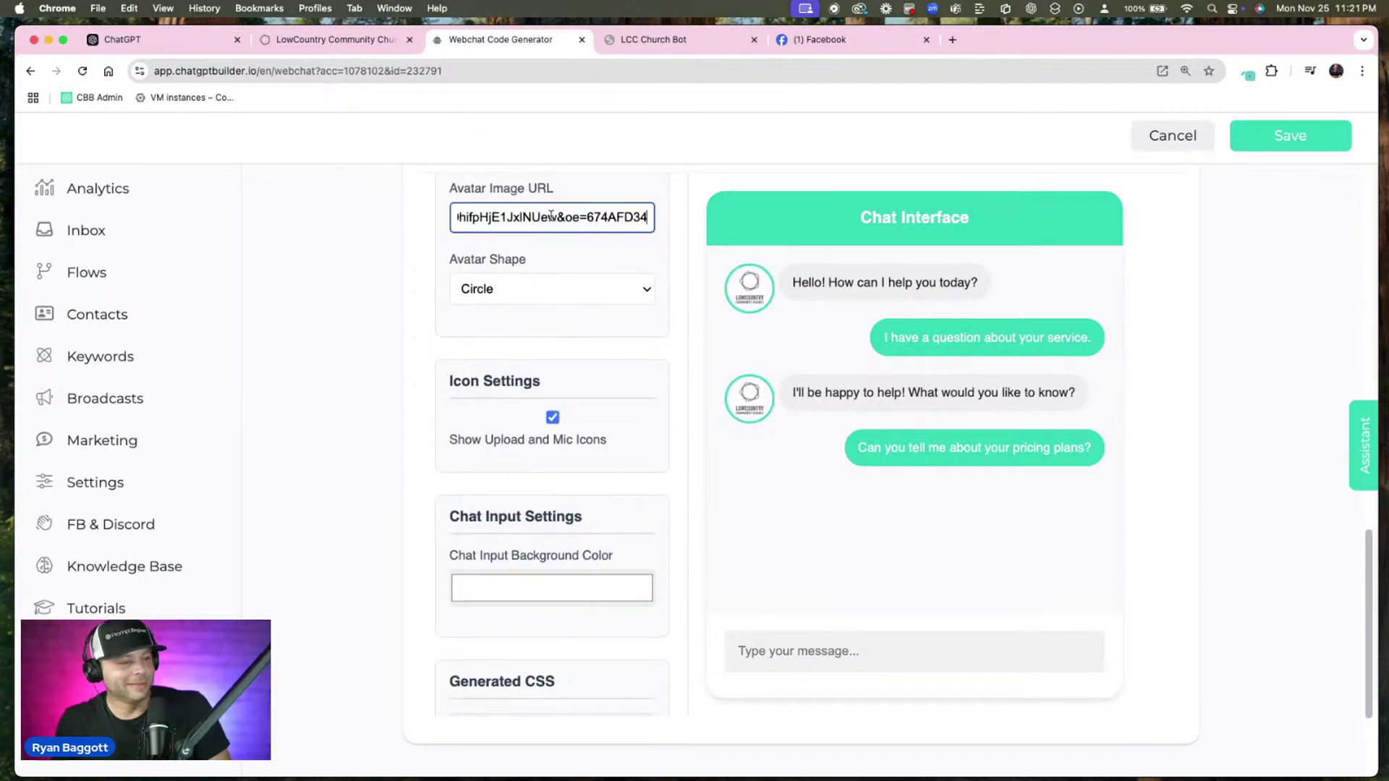
{"action": "left_click", "coordinate": [693, 269]}
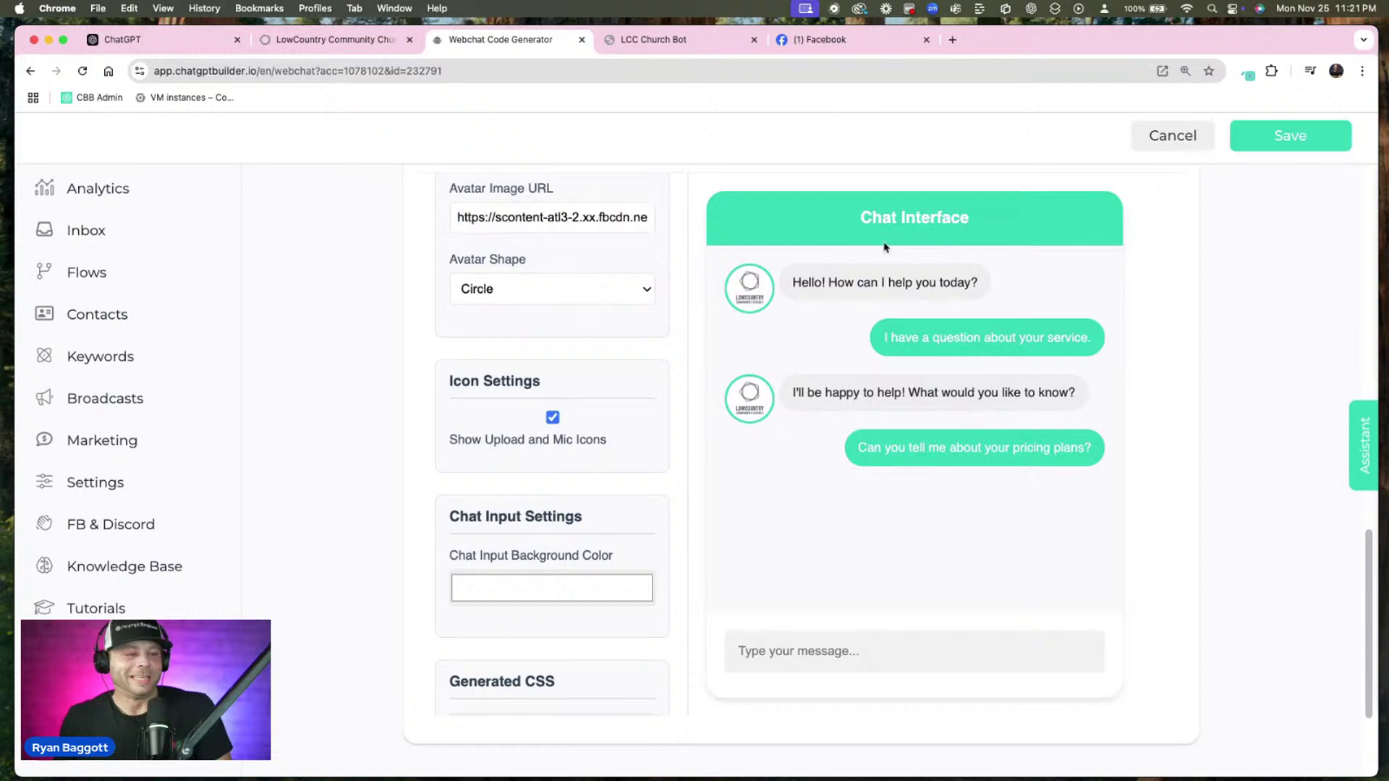
{"action": "scroll", "coordinate": [680, 476], "scroll_direction": "down", "scroll_amount": 5}
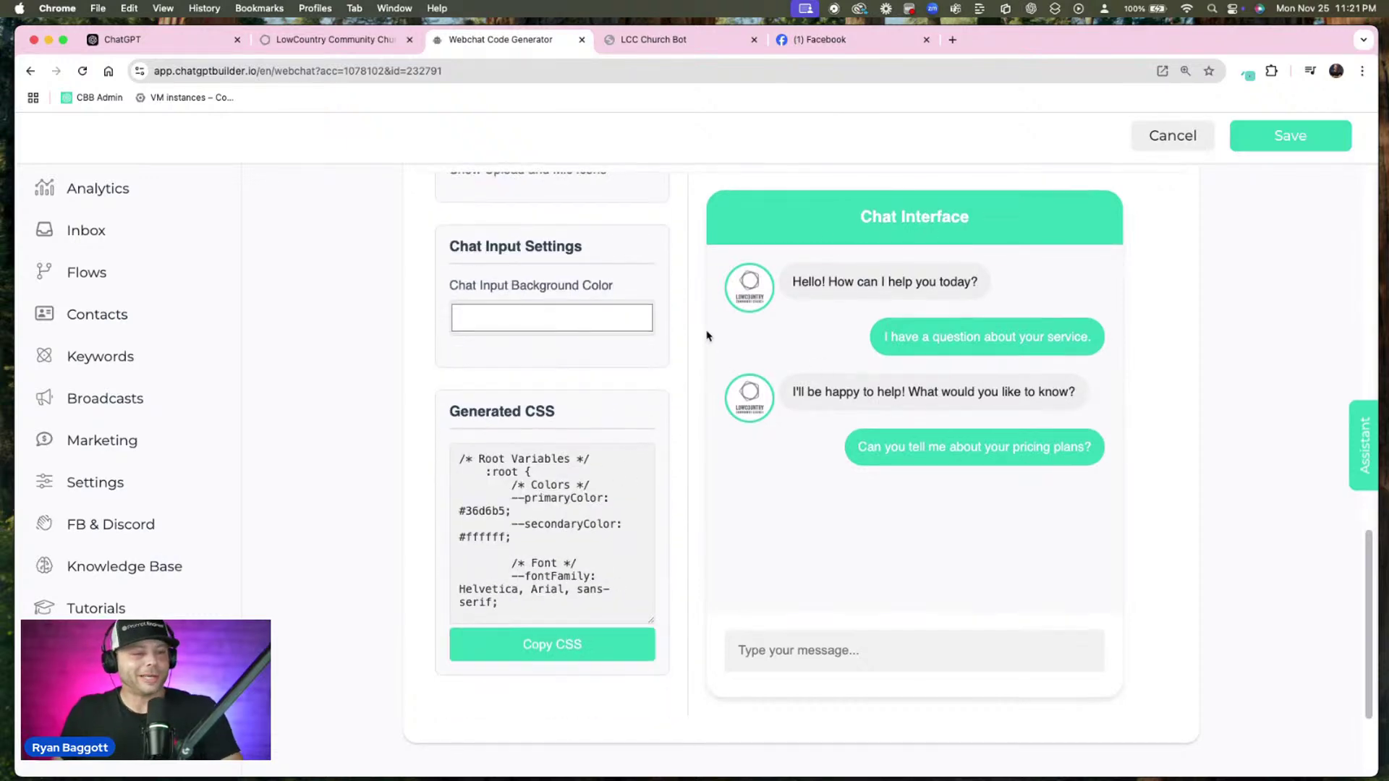
{"action": "scroll", "coordinate": [615, 270], "scroll_direction": "up", "scroll_amount": 6}
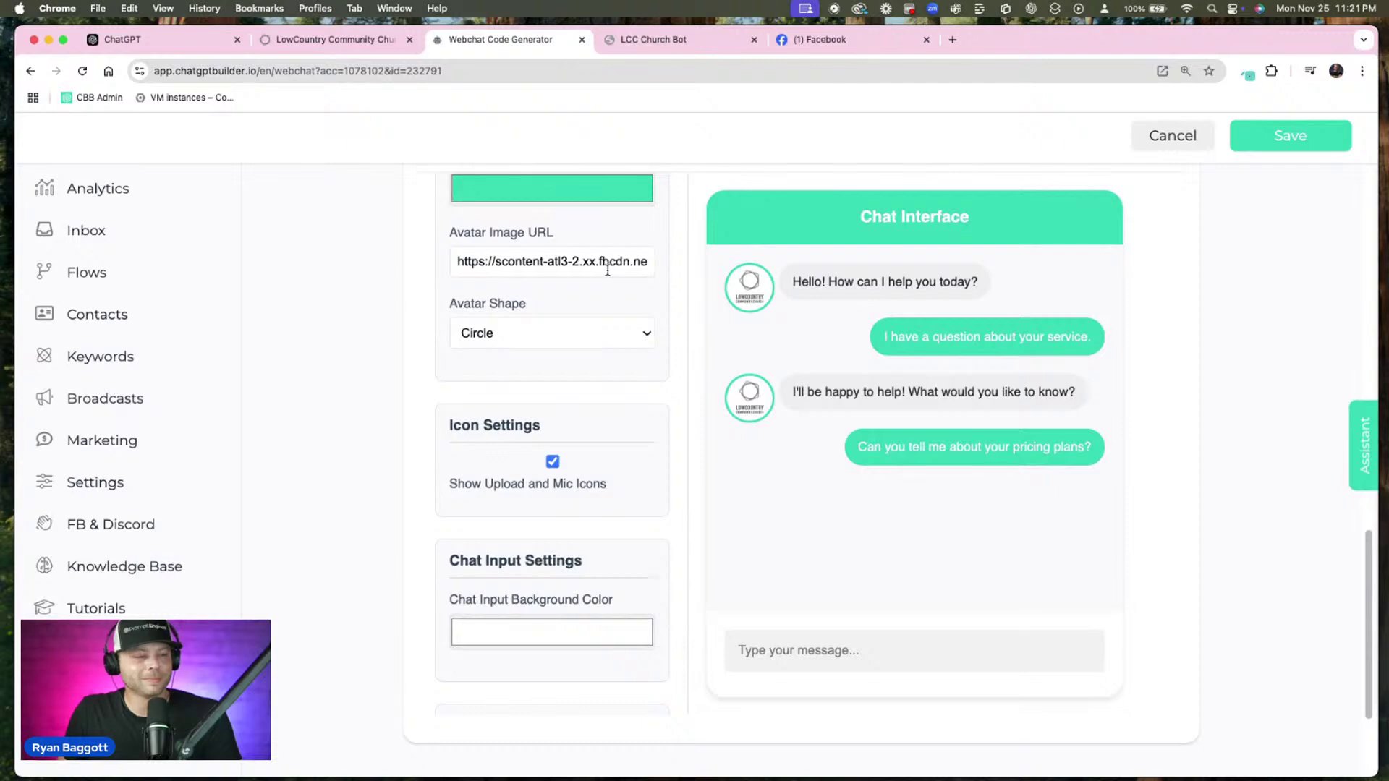
{"action": "scroll", "coordinate": [606, 270], "scroll_direction": "up", "scroll_amount": 12}
{"action": "scroll", "coordinate": [607, 275], "scroll_direction": "up", "scroll_amount": 8}
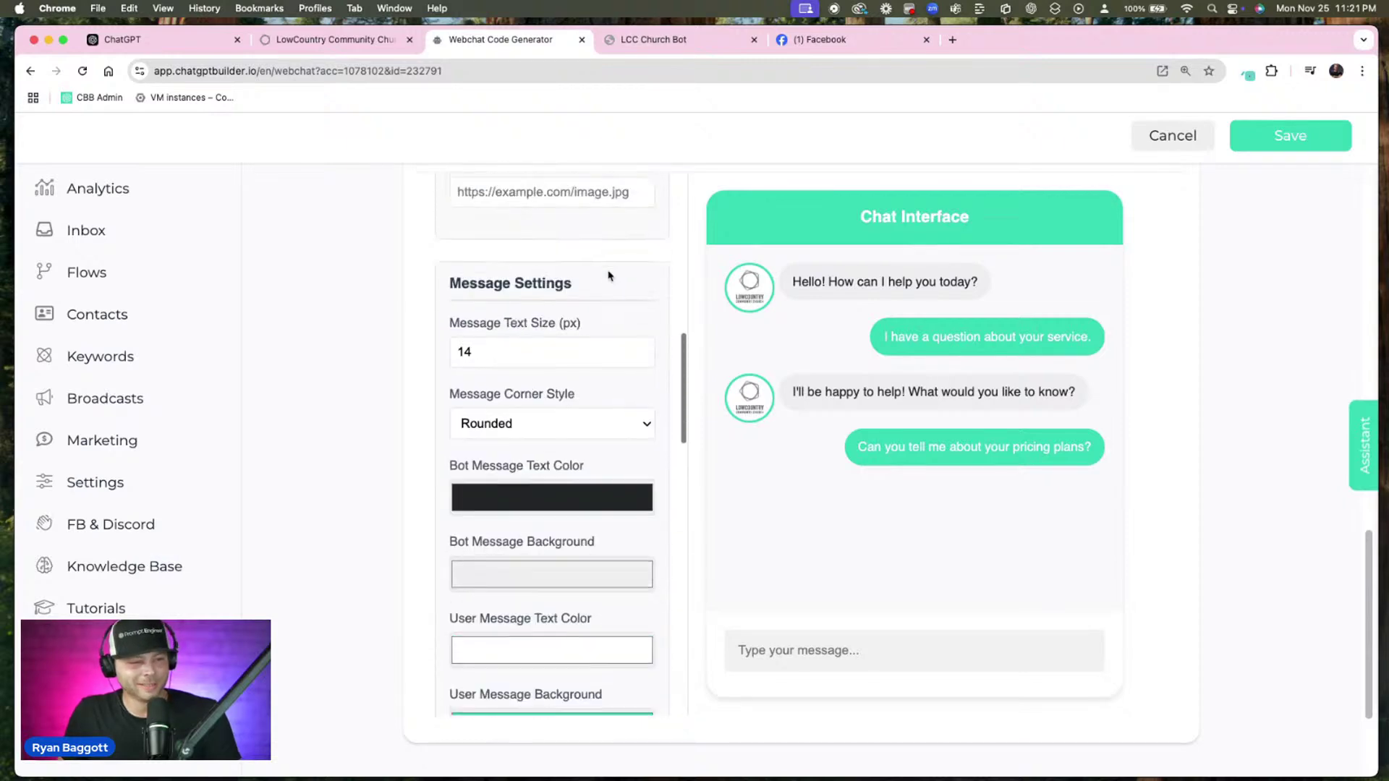
{"action": "scroll", "coordinate": [616, 264], "scroll_direction": "up", "scroll_amount": 5}
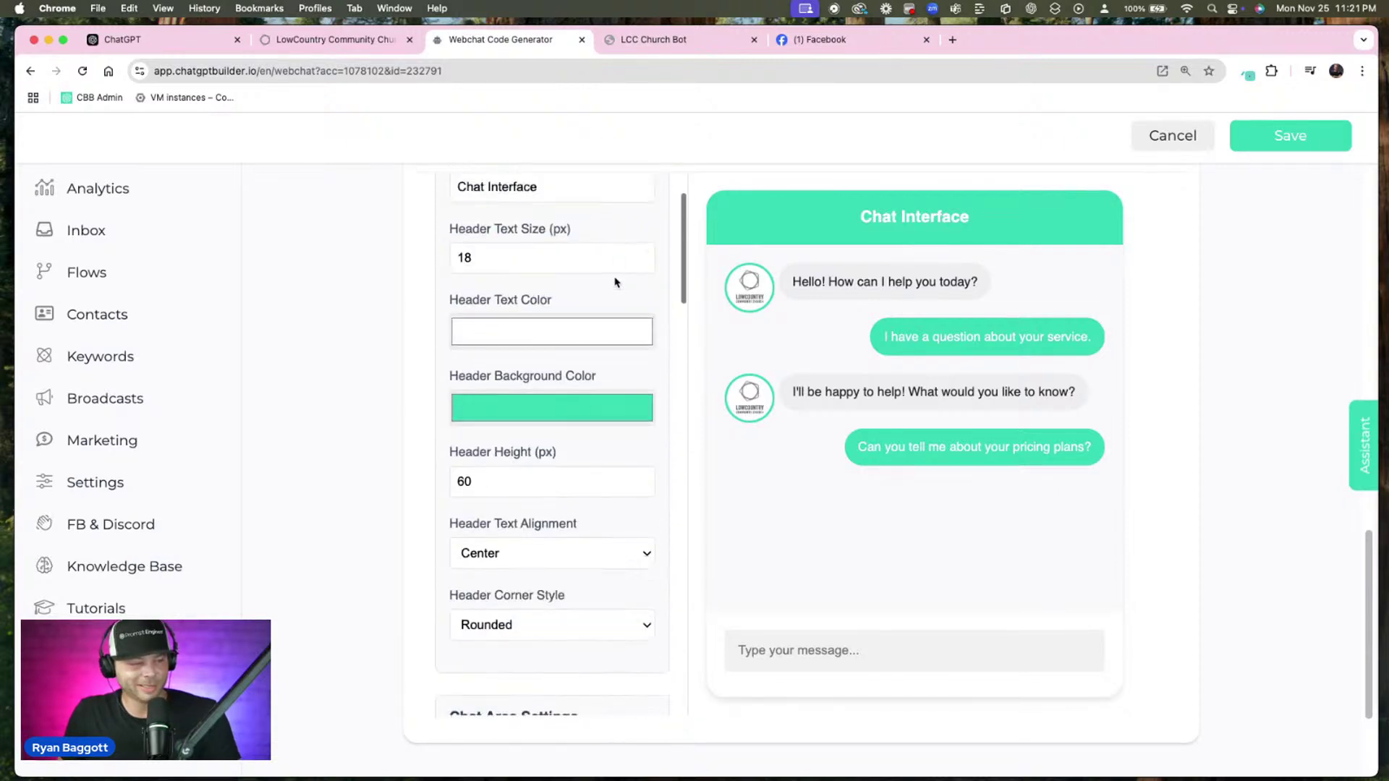
{"action": "left_click", "coordinate": [607, 405]}
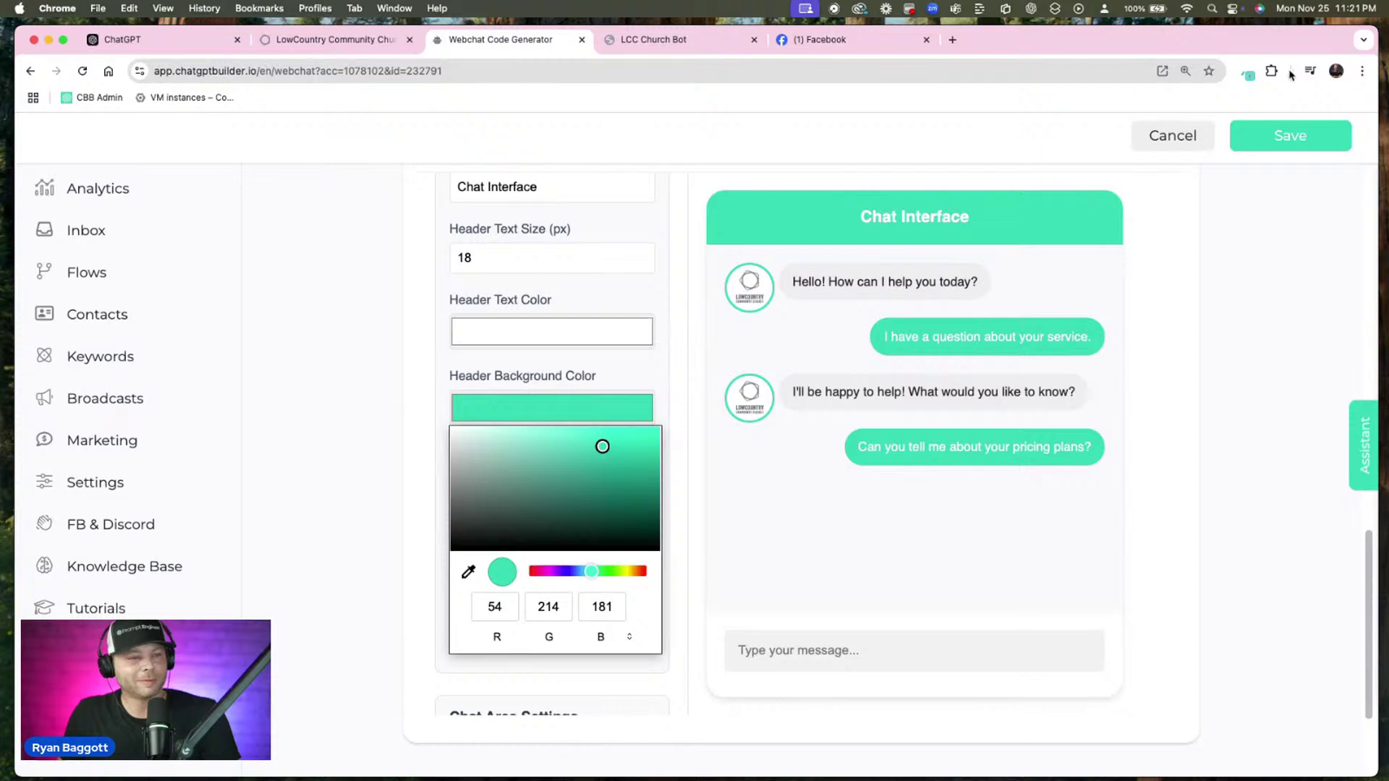
{"action": "left_click", "coordinate": [1246, 72]}
{"action": "left_click", "coordinate": [1157, 112]}
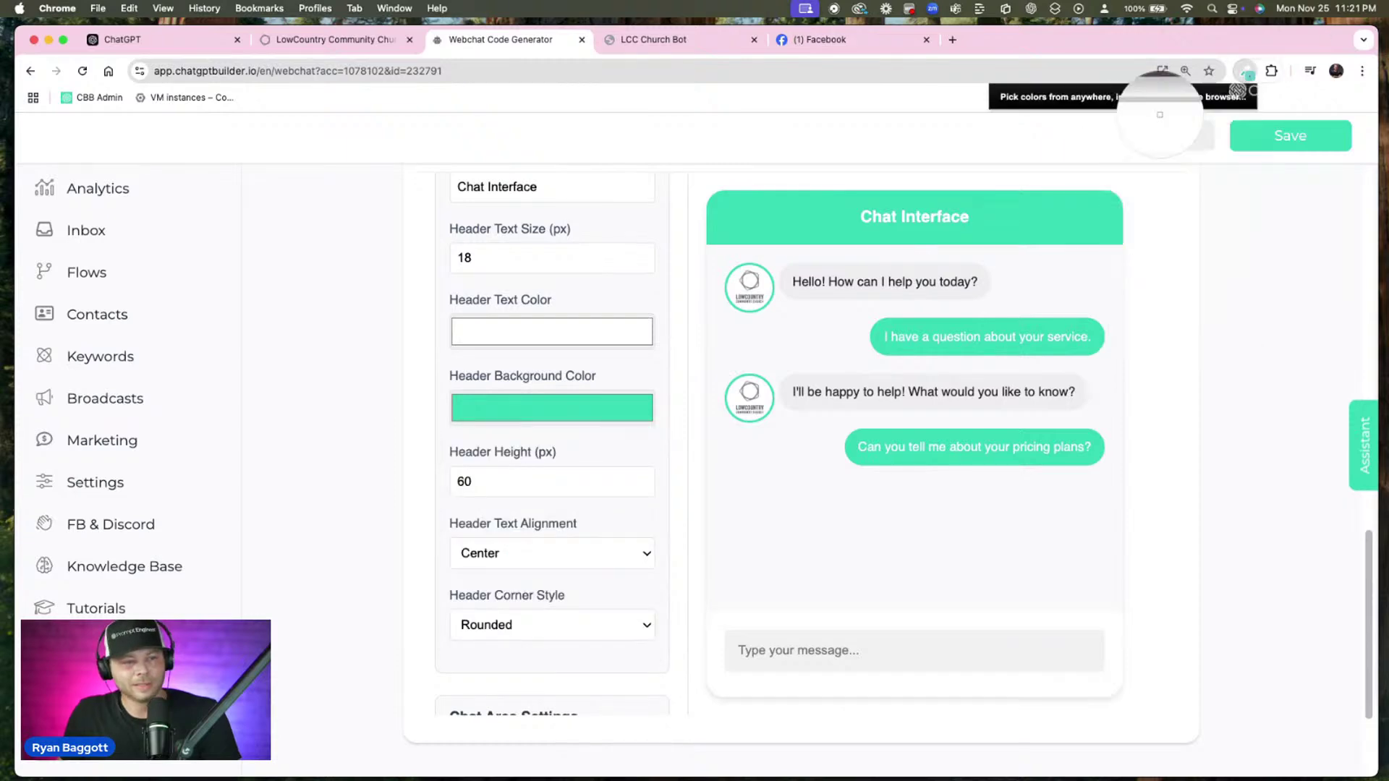
{"action": "left_click", "coordinate": [848, 106]}
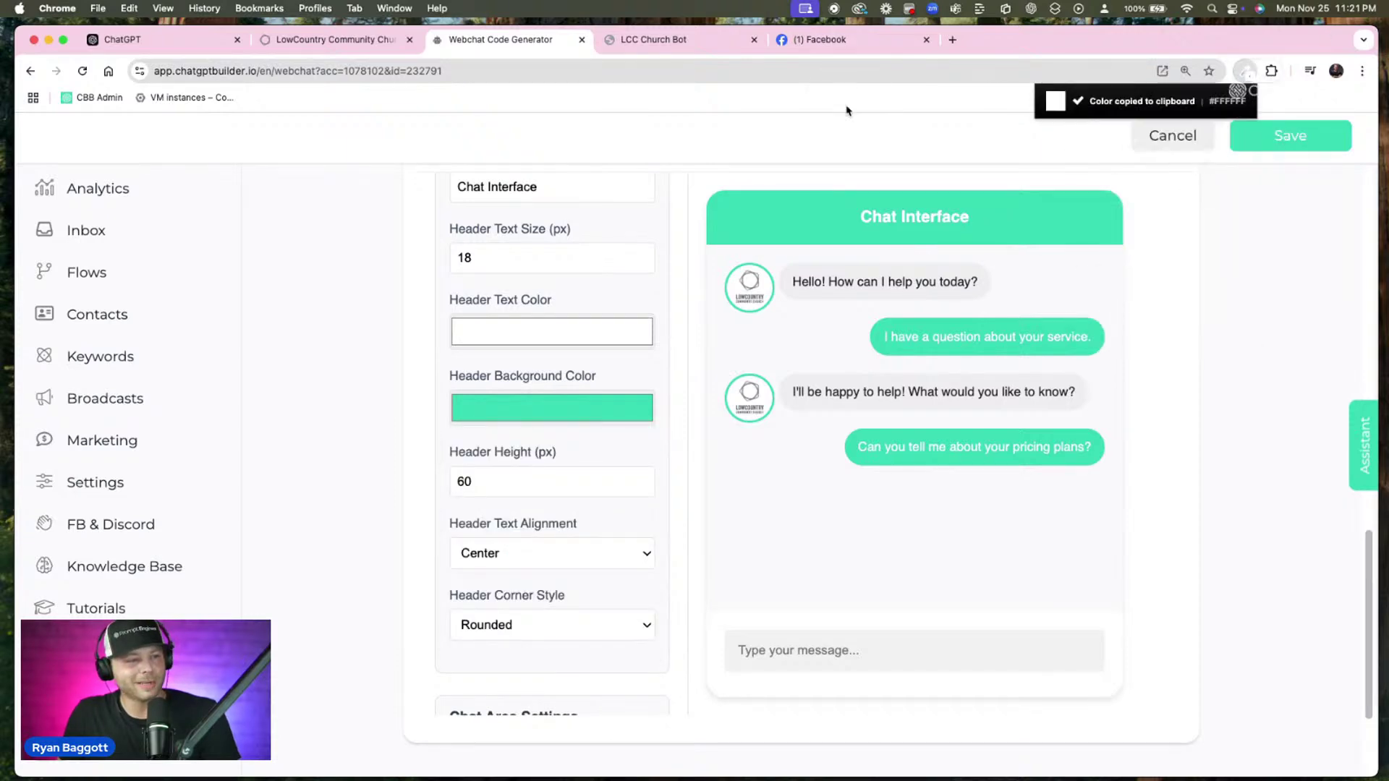
Sample the teal of the Watch Video button on the church's website and copy its hex code, 65cbc9
{"action": "left_click", "coordinate": [340, 39]}
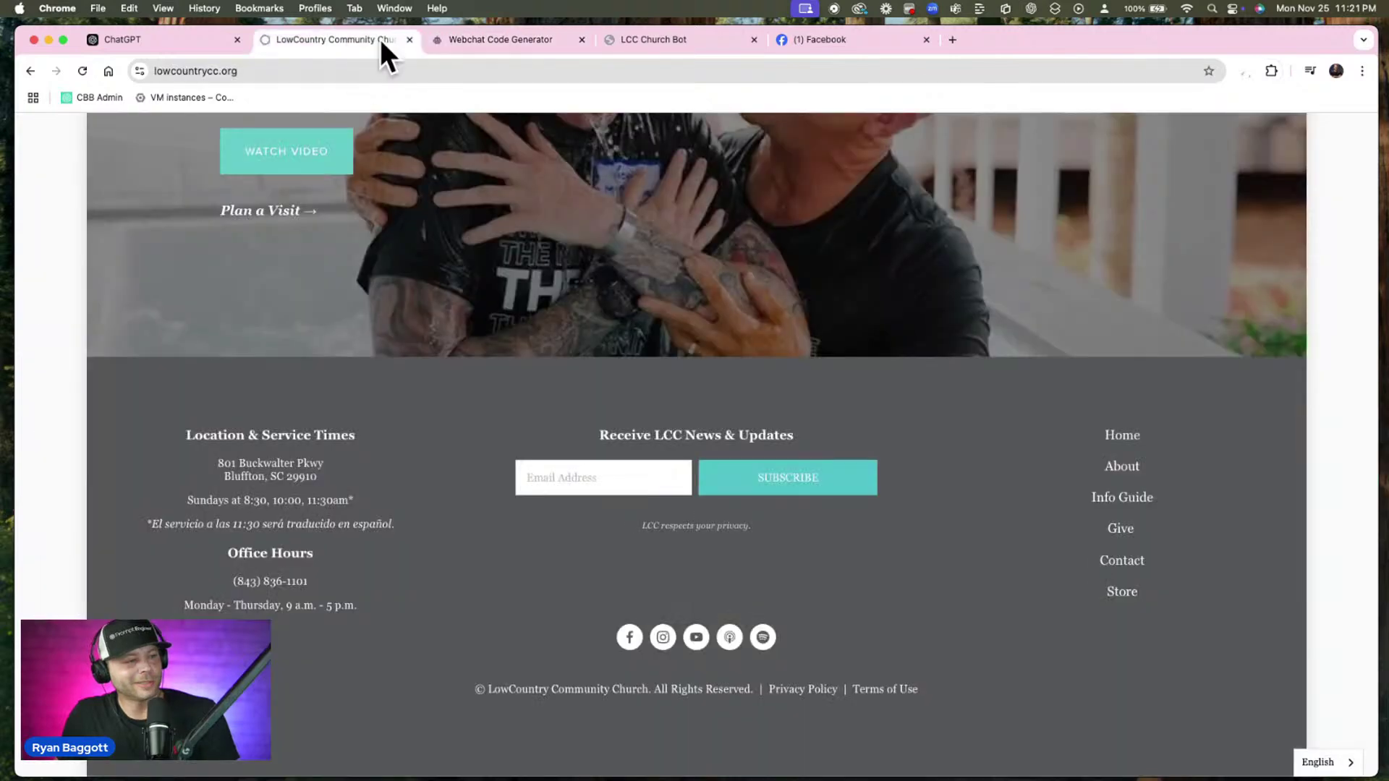
{"action": "left_click", "coordinate": [1246, 73]}
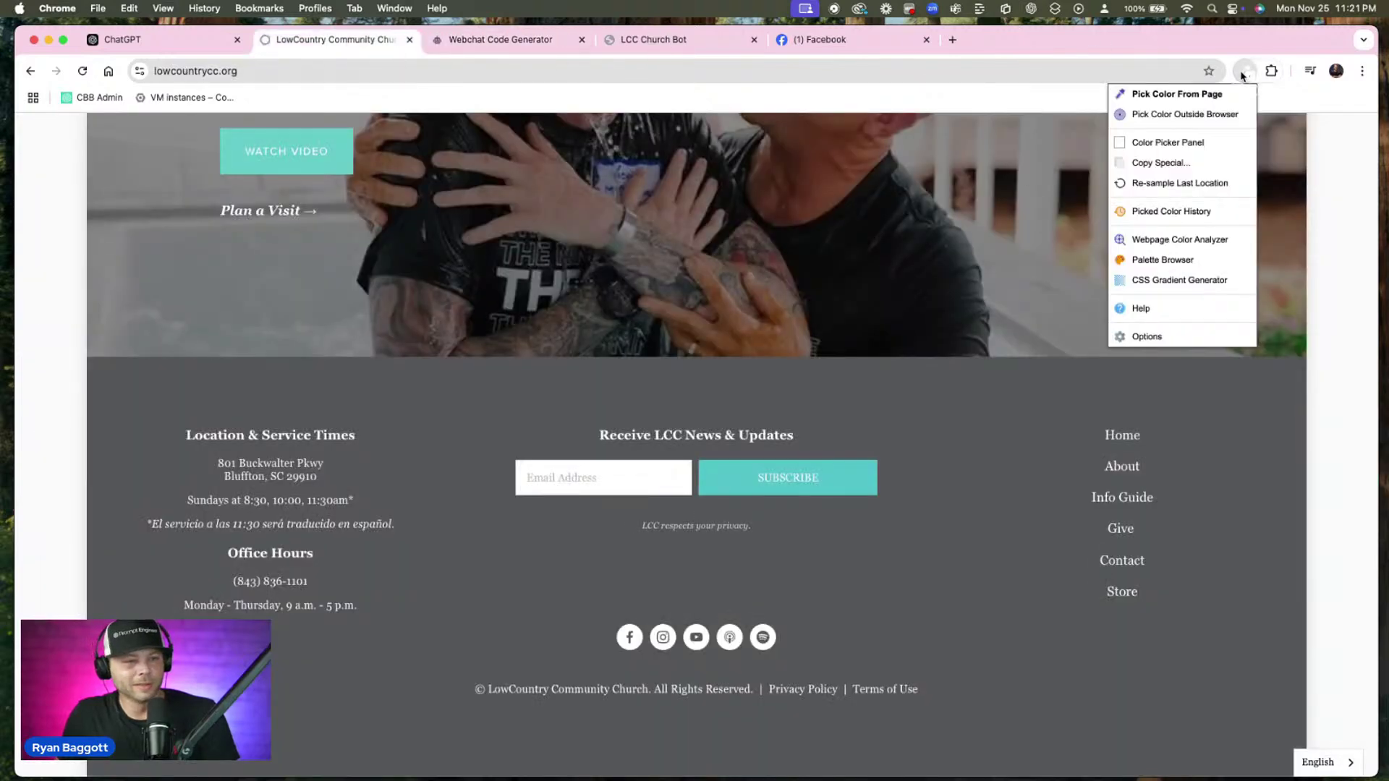
{"action": "left_click", "coordinate": [1157, 94]}
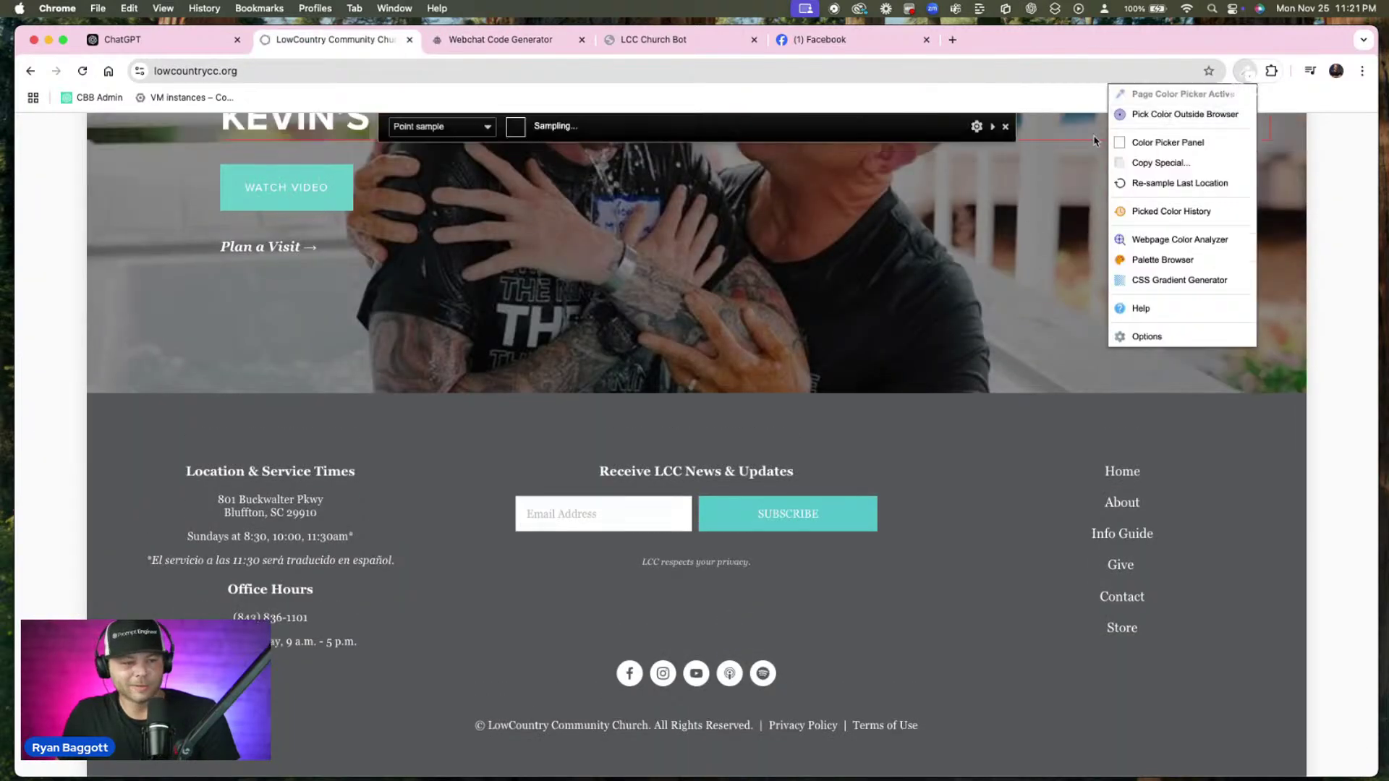
{"action": "left_click", "coordinate": [333, 180]}
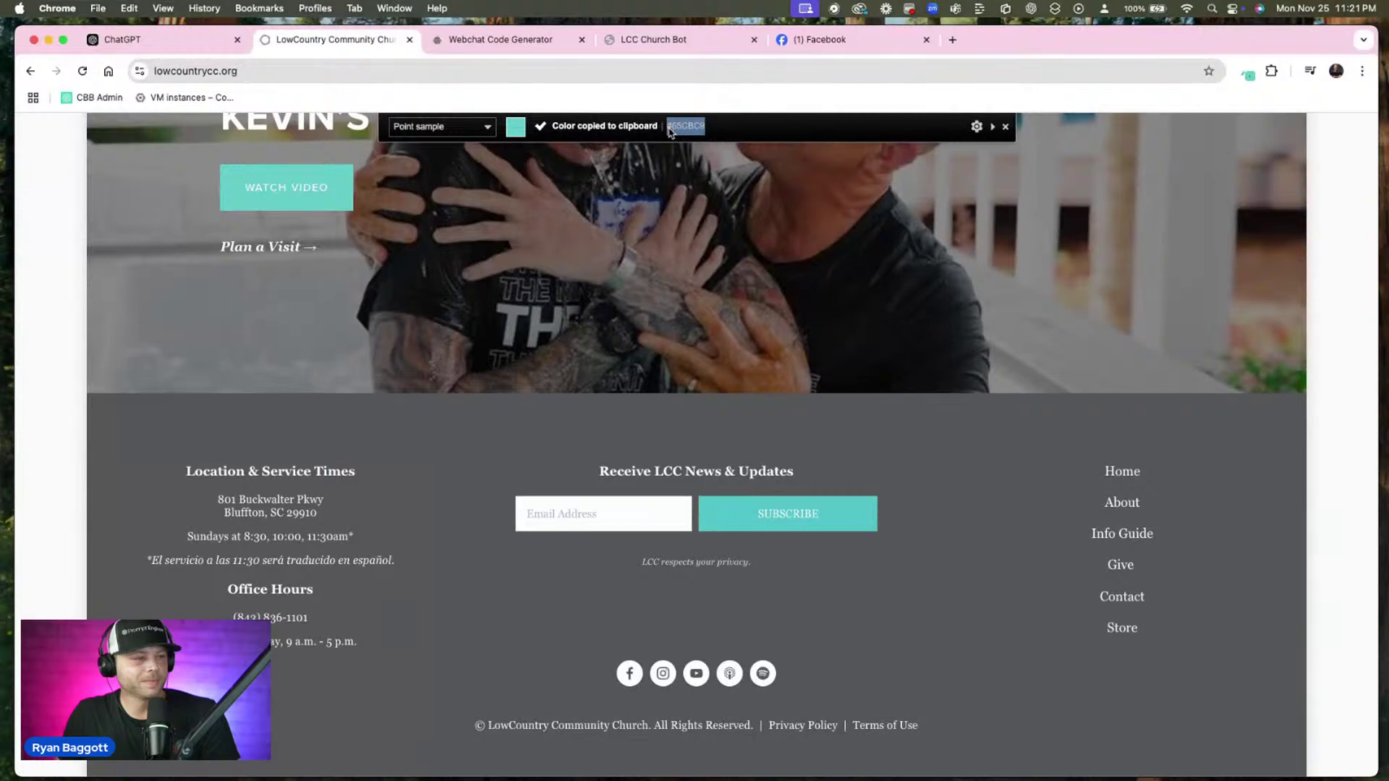
{"action": "key", "text": "super+a"}
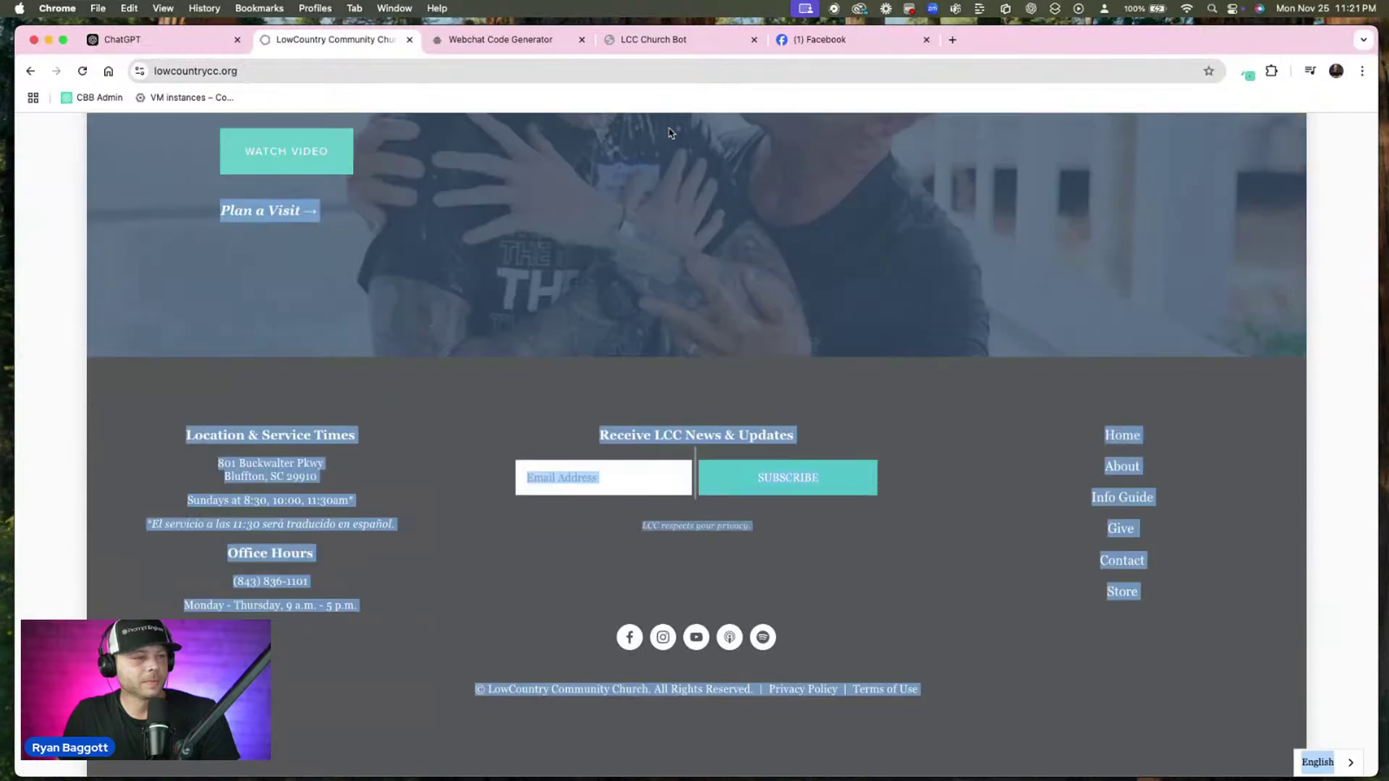
{"action": "left_click", "coordinate": [1250, 75]}
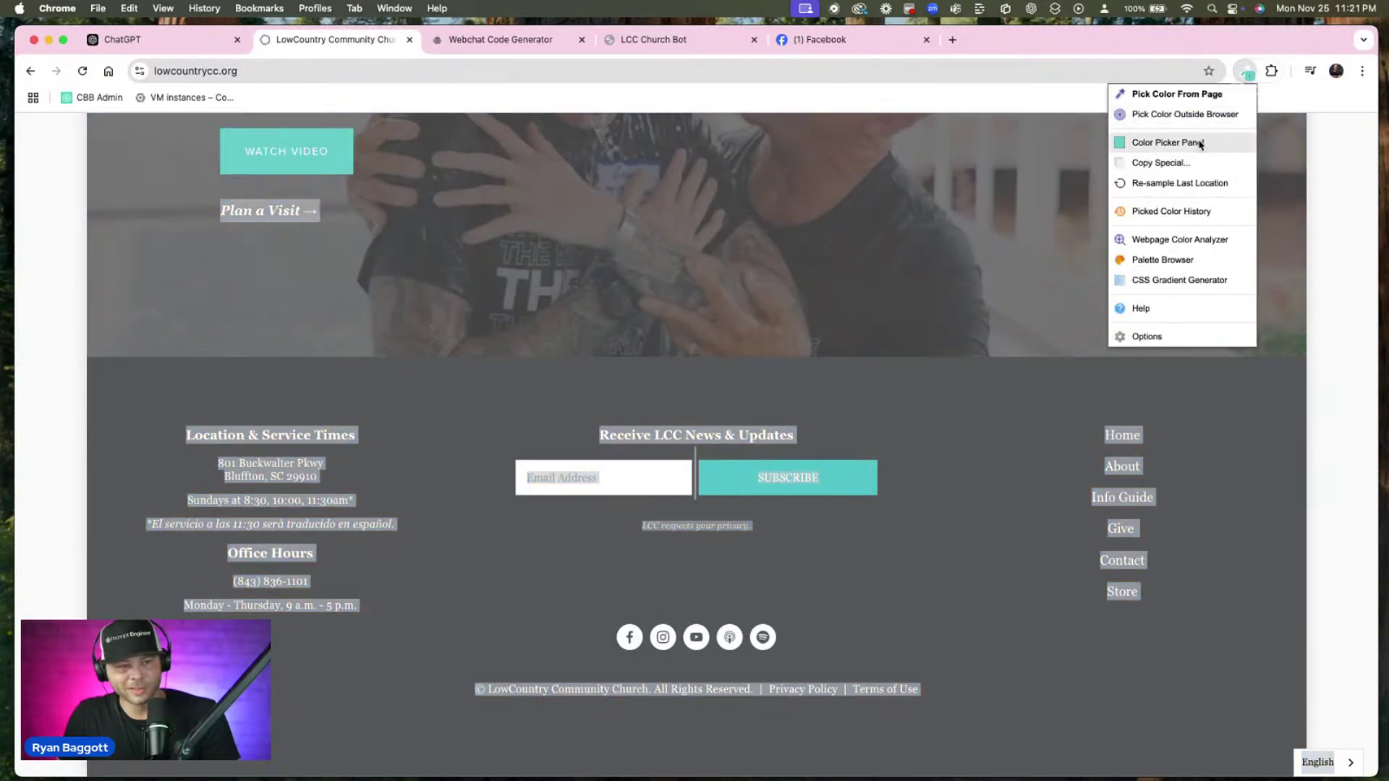
{"action": "left_click", "coordinate": [1201, 144]}
{"action": "double_click", "coordinate": [1127, 293]}
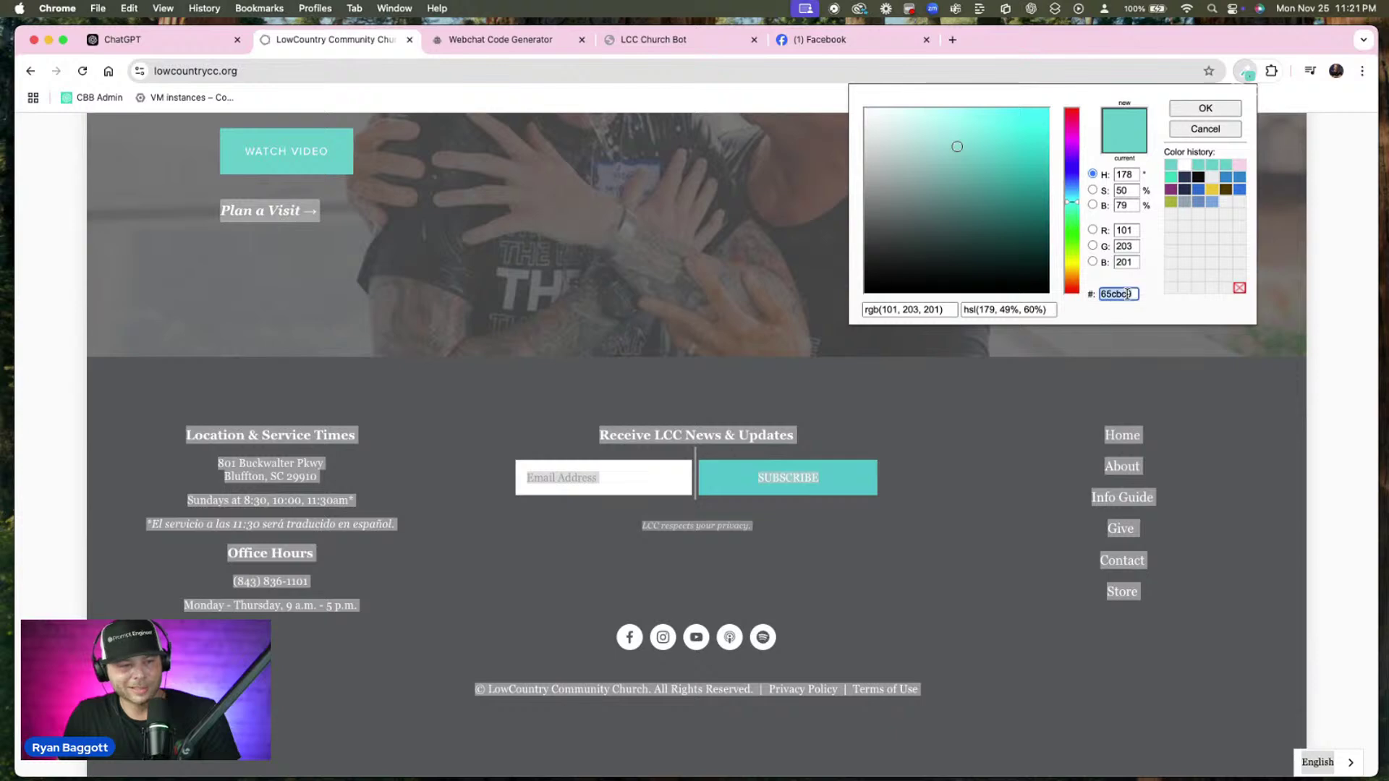
Return to the CSS generator and paste the copied hex code into the chat preview's message field for reference
{"action": "left_click", "coordinate": [499, 39]}
{"action": "left_click", "coordinate": [828, 640]}
{"action": "key", "text": "super+v"}
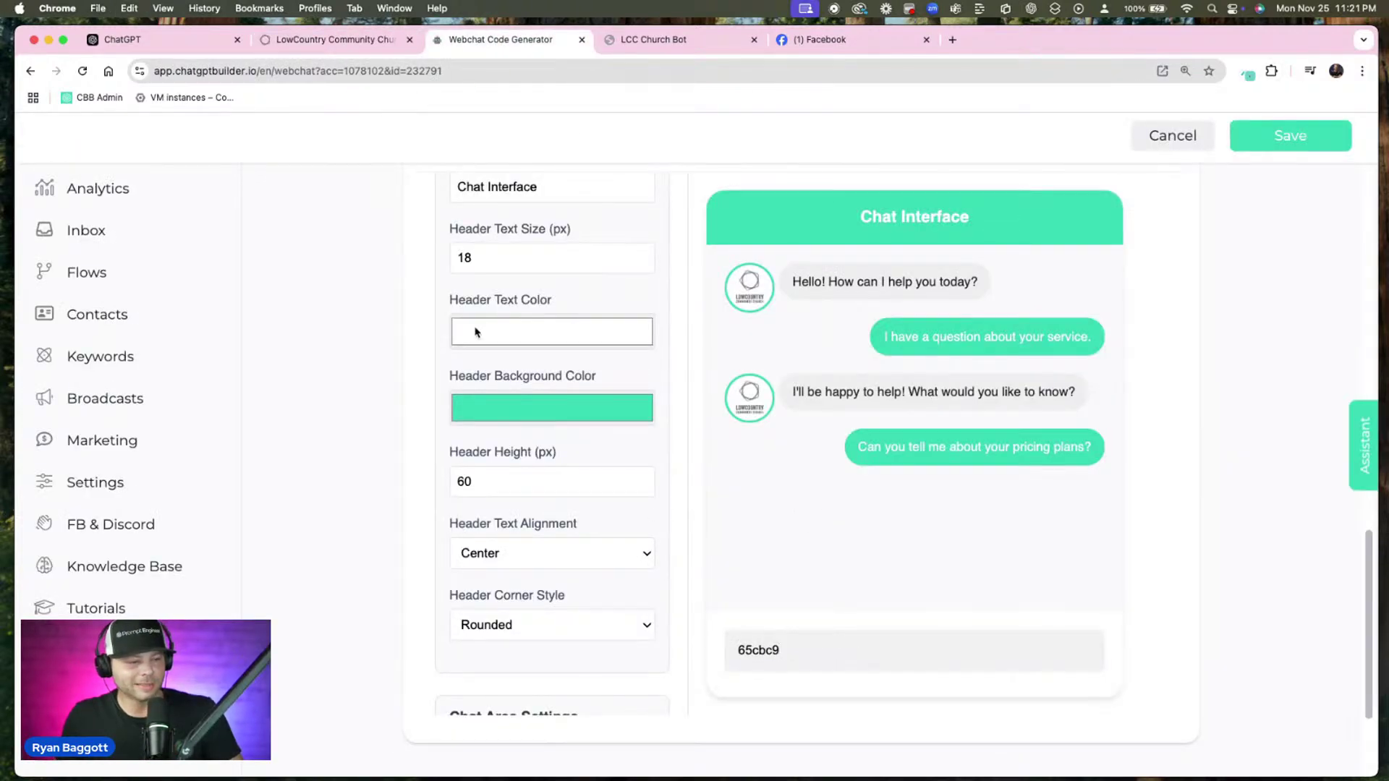
Set the Header Background Color in the CSS generator to the hex value #65CBC9
{"action": "left_click", "coordinate": [539, 414]}
{"action": "left_click", "coordinate": [599, 637]}
{"action": "left_click", "coordinate": [599, 637]}
{"action": "left_click", "coordinate": [574, 611]}
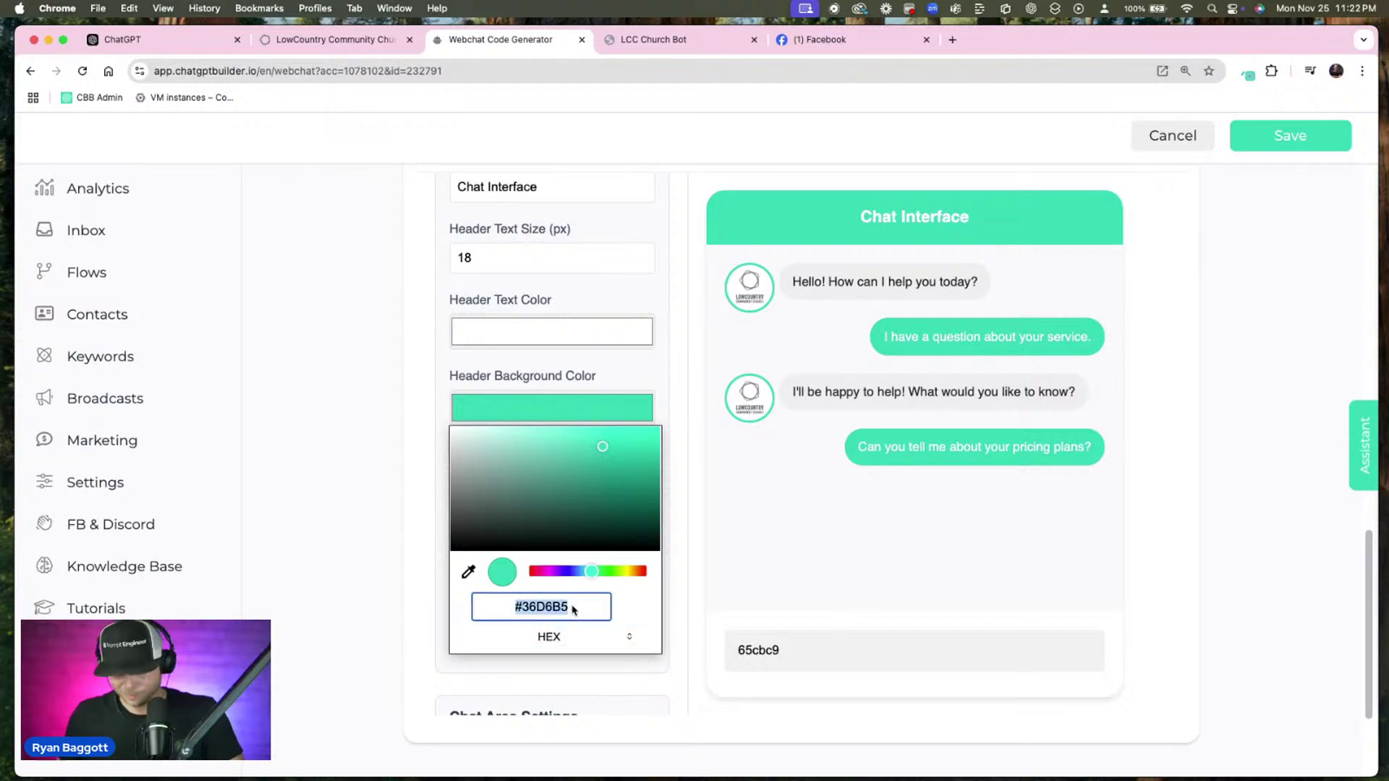
{"action": "key", "text": "BackSpace"}
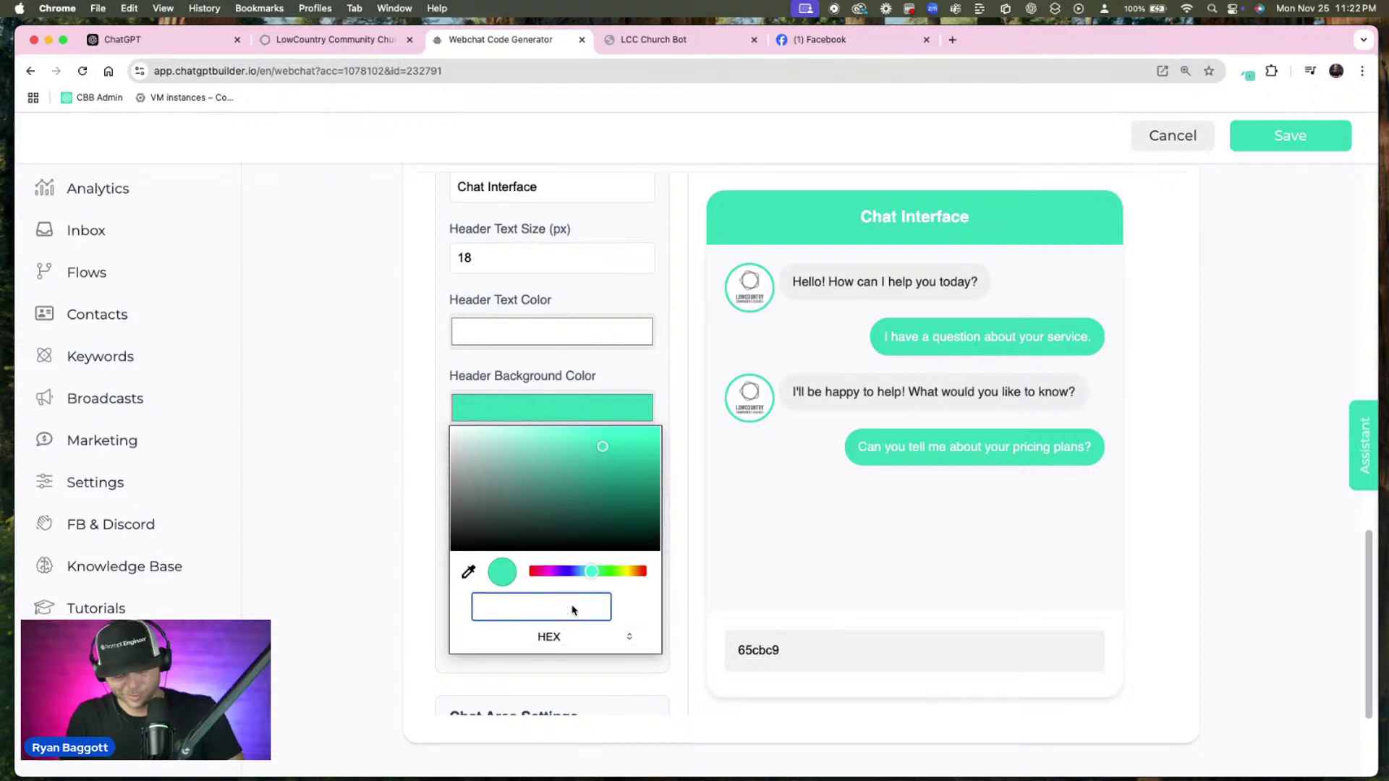
{"action": "type", "text": "#"}
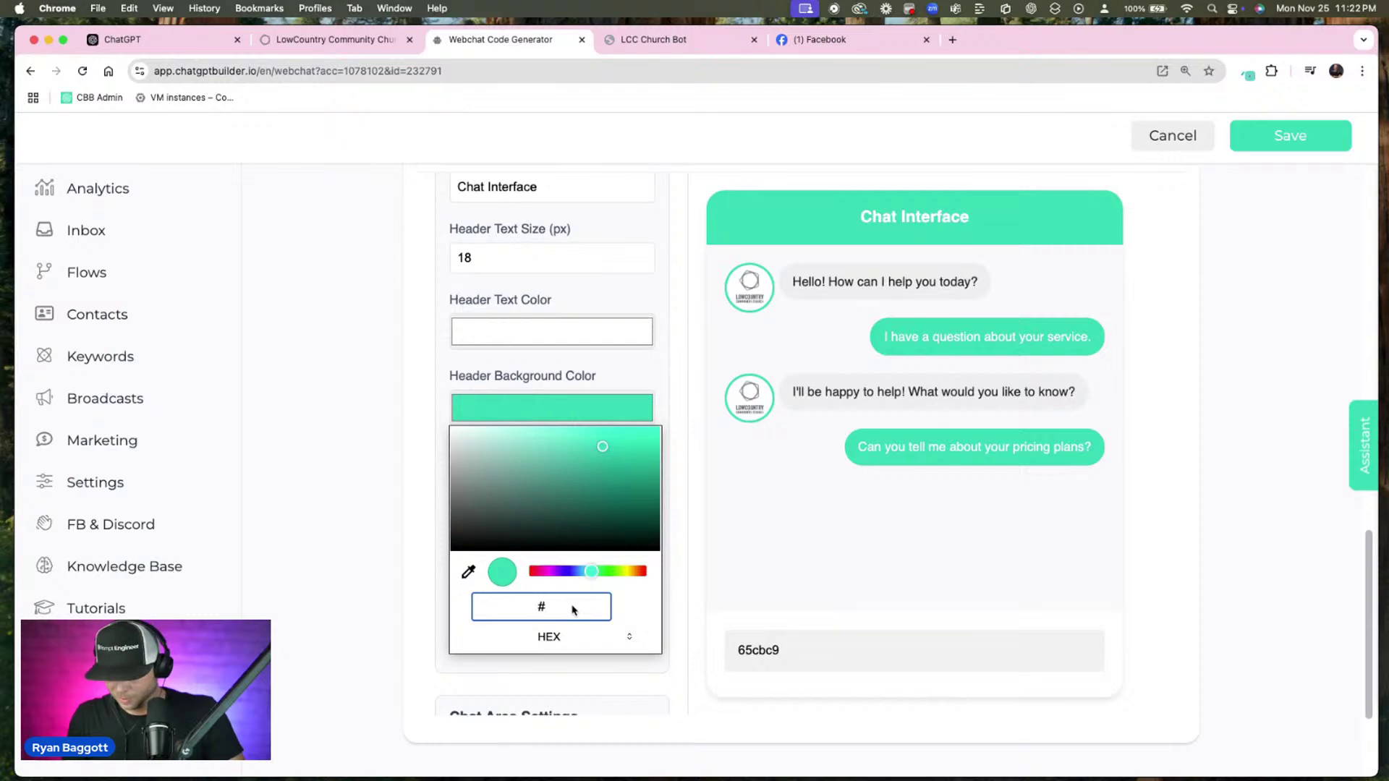
{"action": "type", "text": "65CBC"}
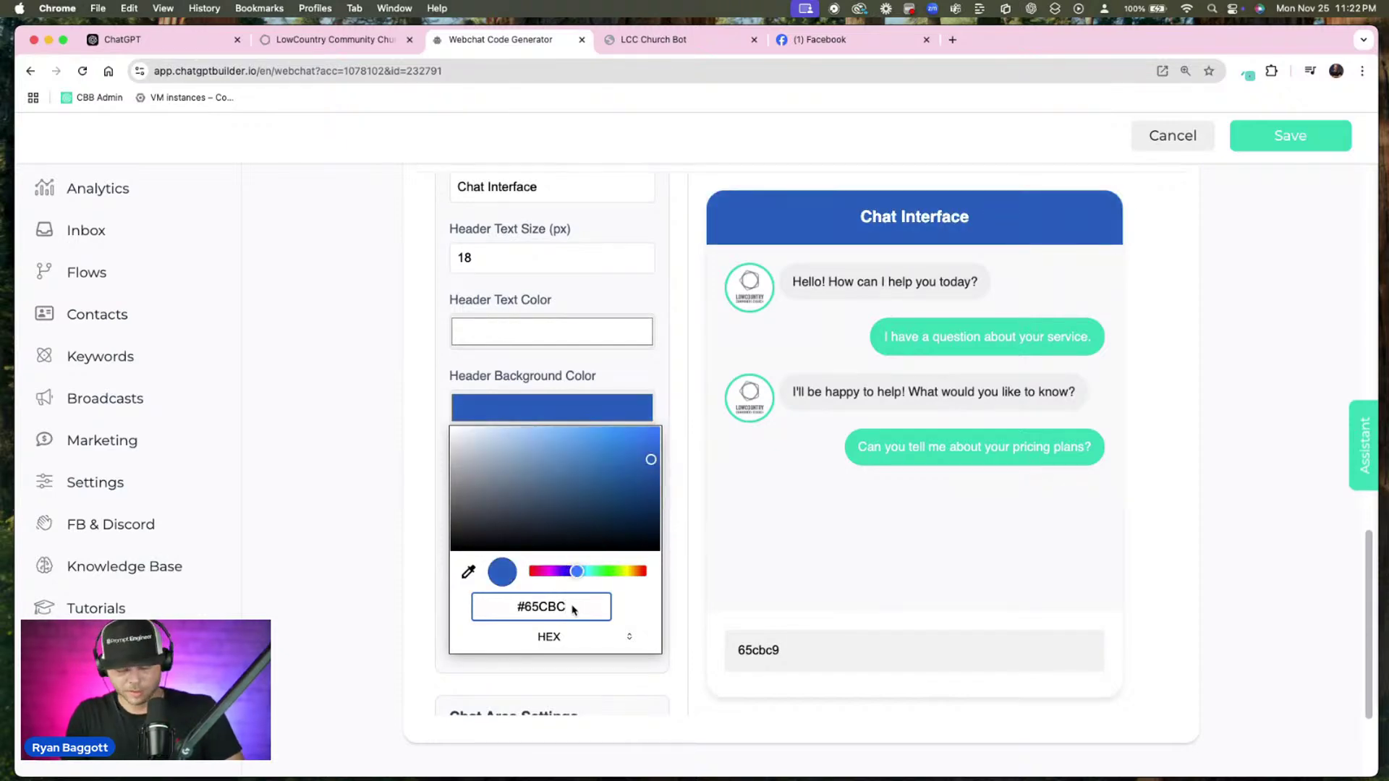
{"action": "type", "text": "9"}
{"action": "left_click", "coordinate": [680, 358]}
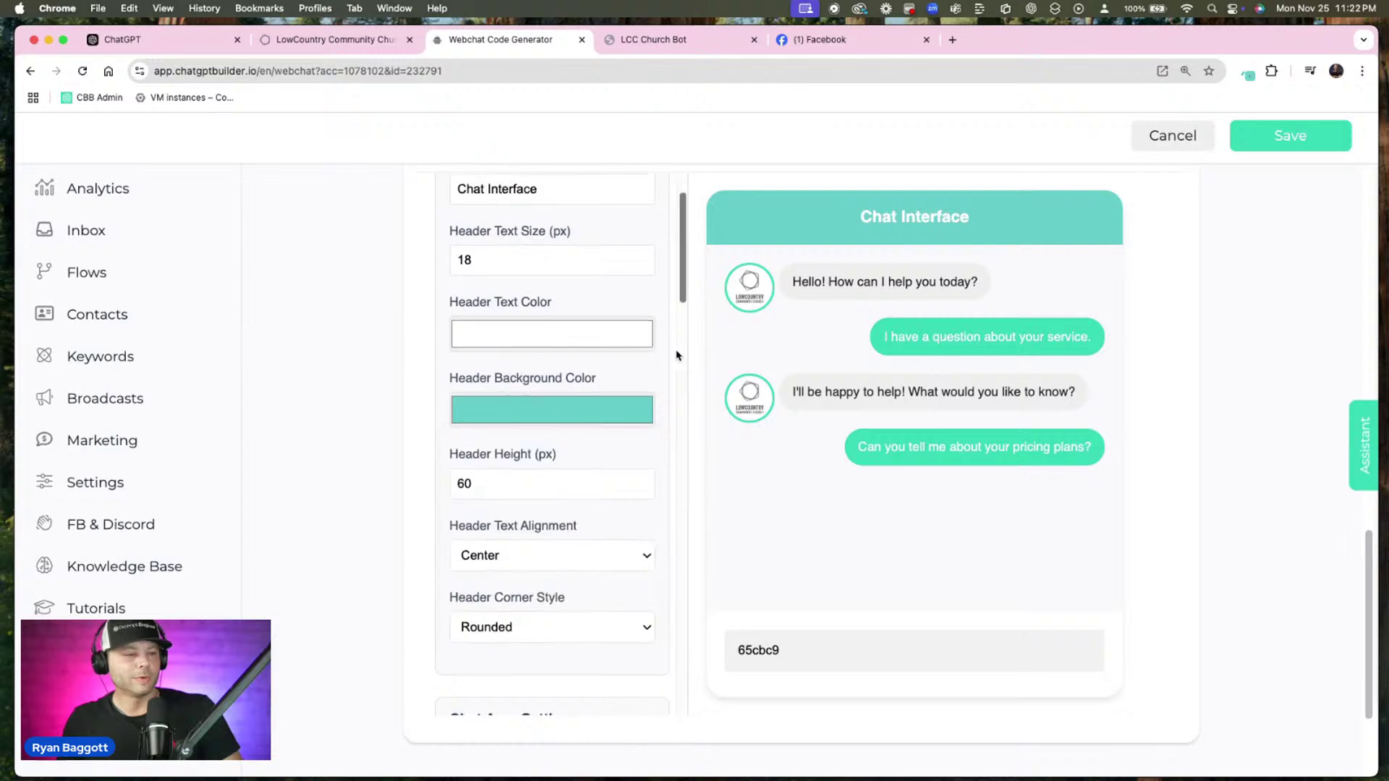
Set the User Message Background to the header's teal by sampling it from the chat preview
{"action": "scroll", "coordinate": [997, 353], "scroll_direction": "down", "scroll_amount": 1}
{"action": "scroll", "coordinate": [996, 353], "scroll_direction": "down", "scroll_amount": 1}
{"action": "scroll", "coordinate": [589, 437], "scroll_direction": "down", "scroll_amount": 15}
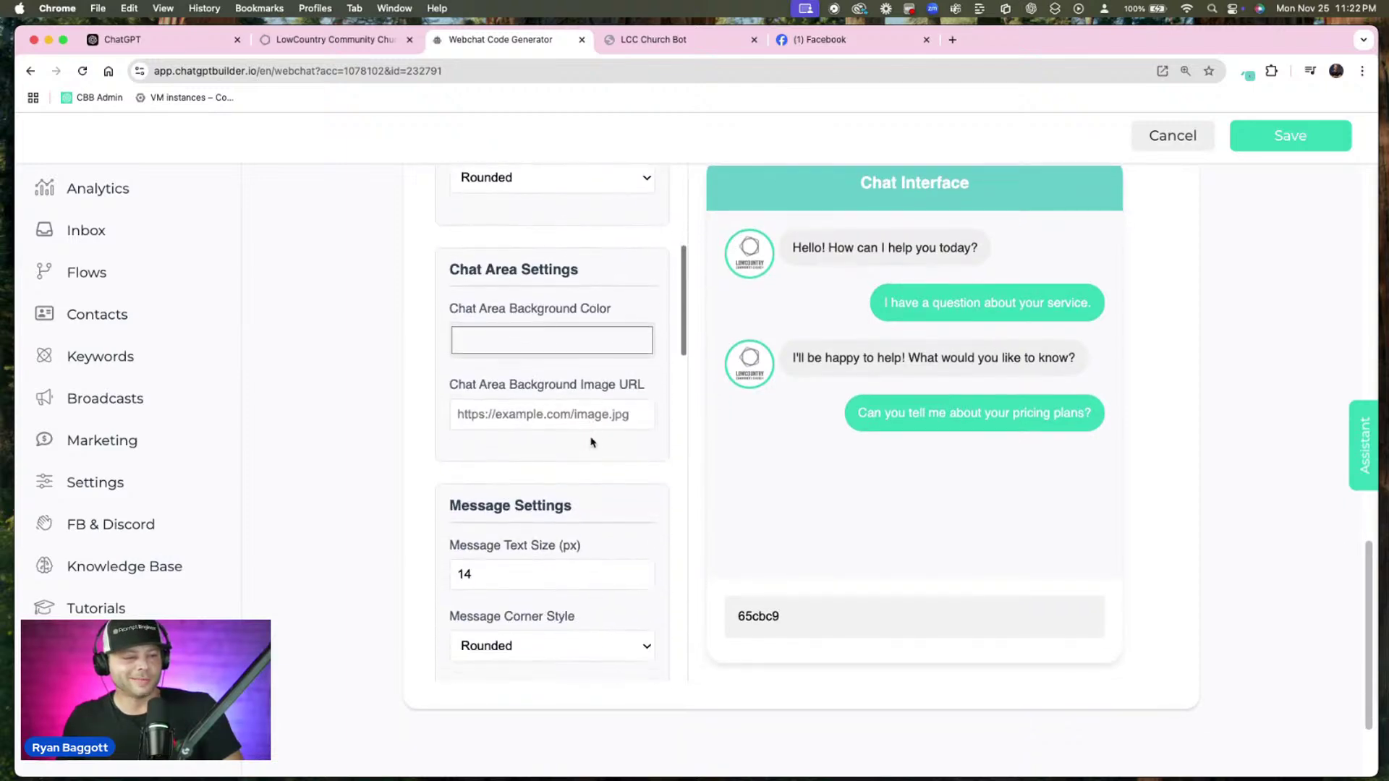
{"action": "left_click", "coordinate": [579, 543]}
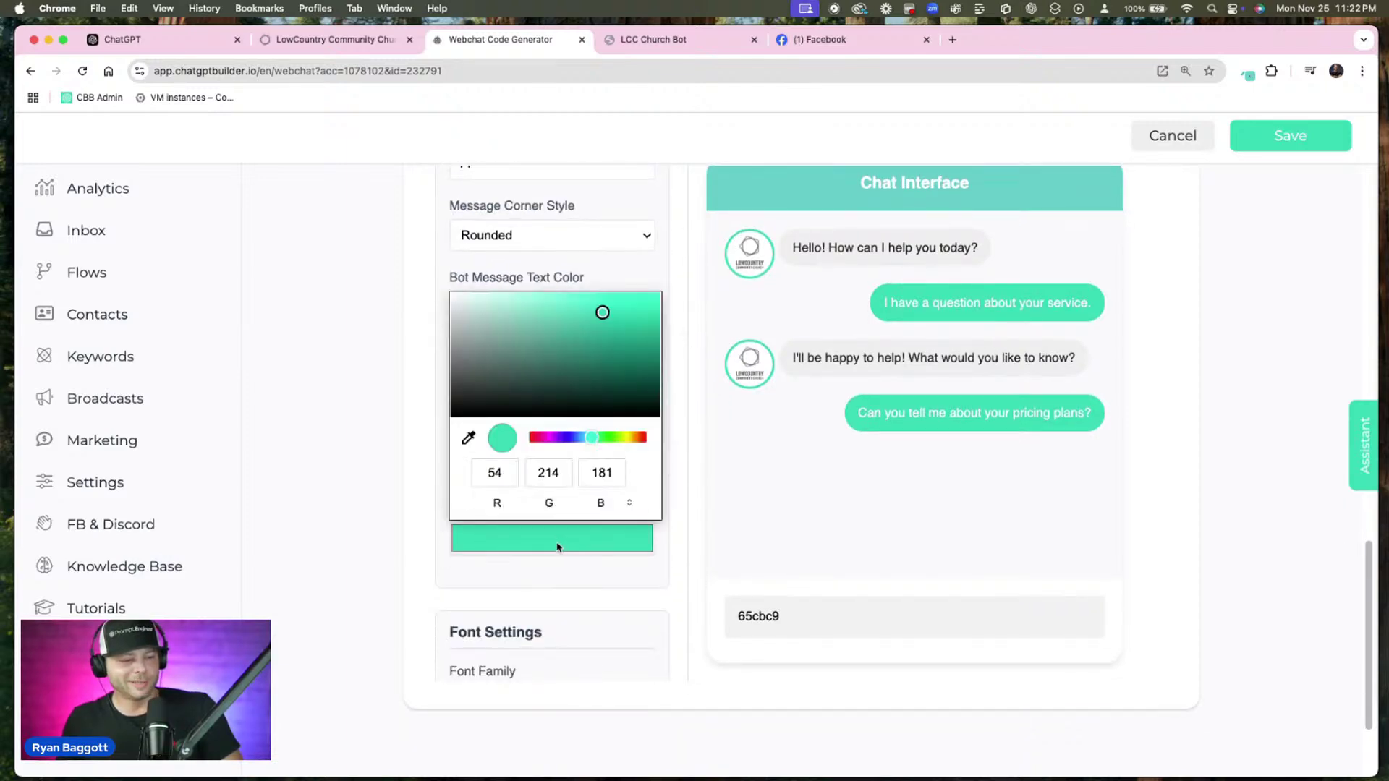
{"action": "left_click", "coordinate": [469, 437]}
{"action": "left_click", "coordinate": [771, 200]}
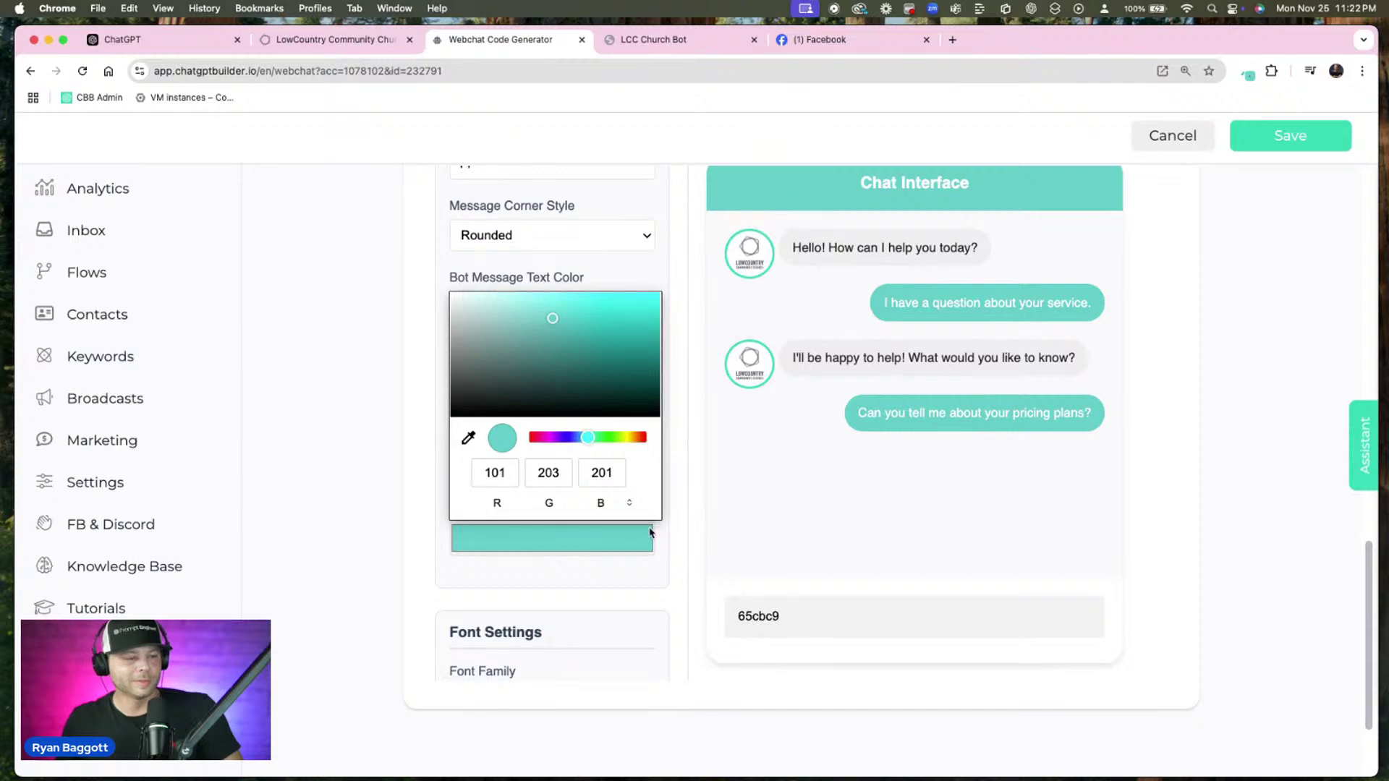
{"action": "left_click", "coordinate": [707, 490]}
Match the Avatar Border Color to the teal sampled from the chat preview's header
{"action": "scroll", "coordinate": [593, 364], "scroll_direction": "down", "scroll_amount": 6}
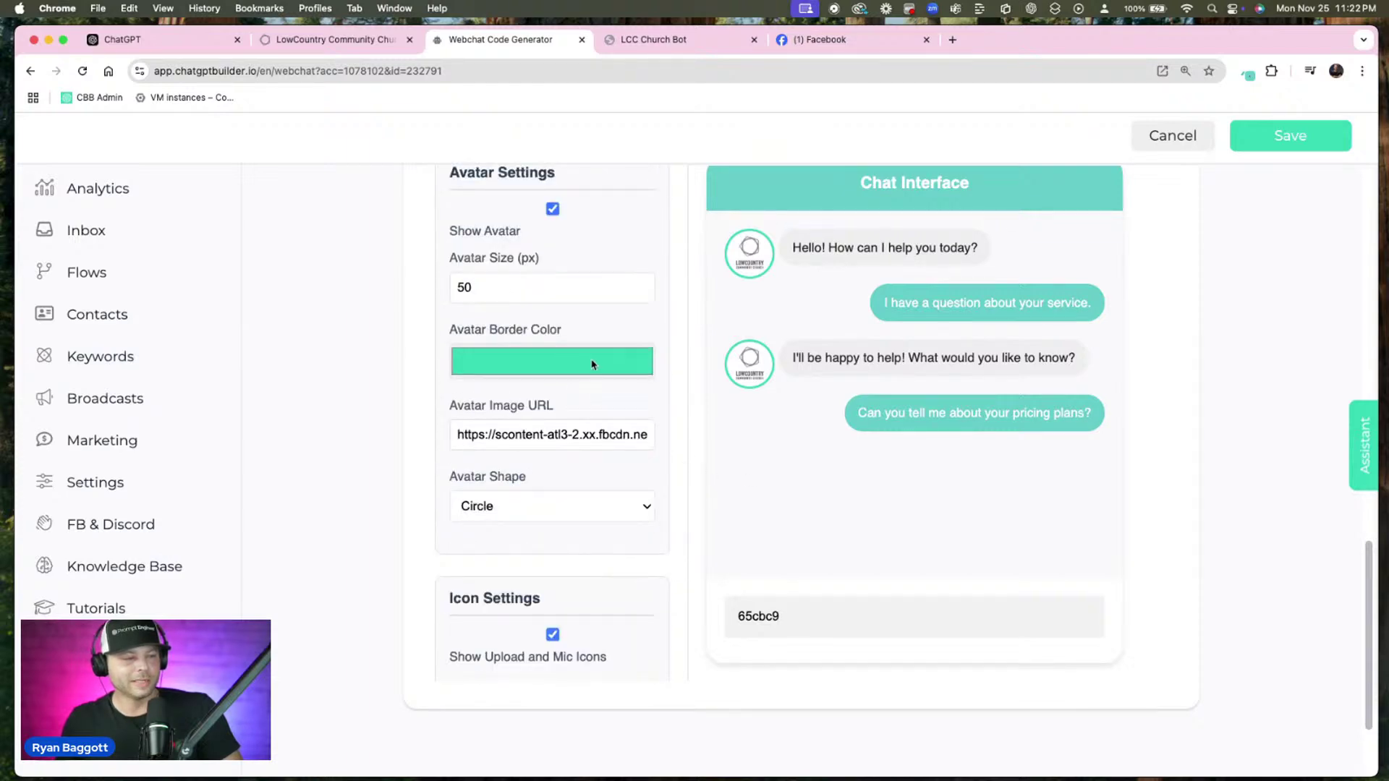
{"action": "scroll", "coordinate": [592, 363], "scroll_direction": "down", "scroll_amount": 5}
{"action": "scroll", "coordinate": [592, 364], "scroll_direction": "up", "scroll_amount": 3}
{"action": "left_click", "coordinate": [568, 214]}
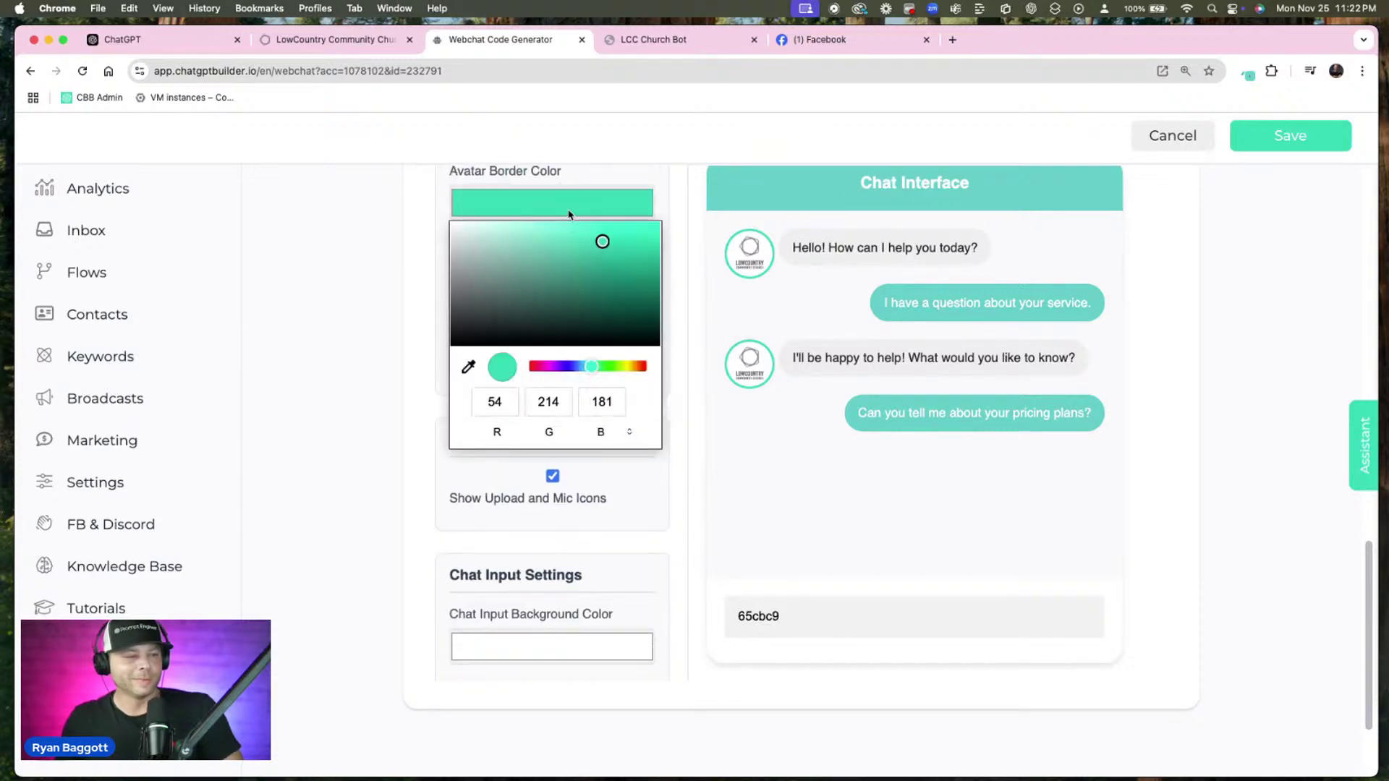
{"action": "left_click", "coordinate": [467, 367]}
{"action": "left_click", "coordinate": [753, 189]}
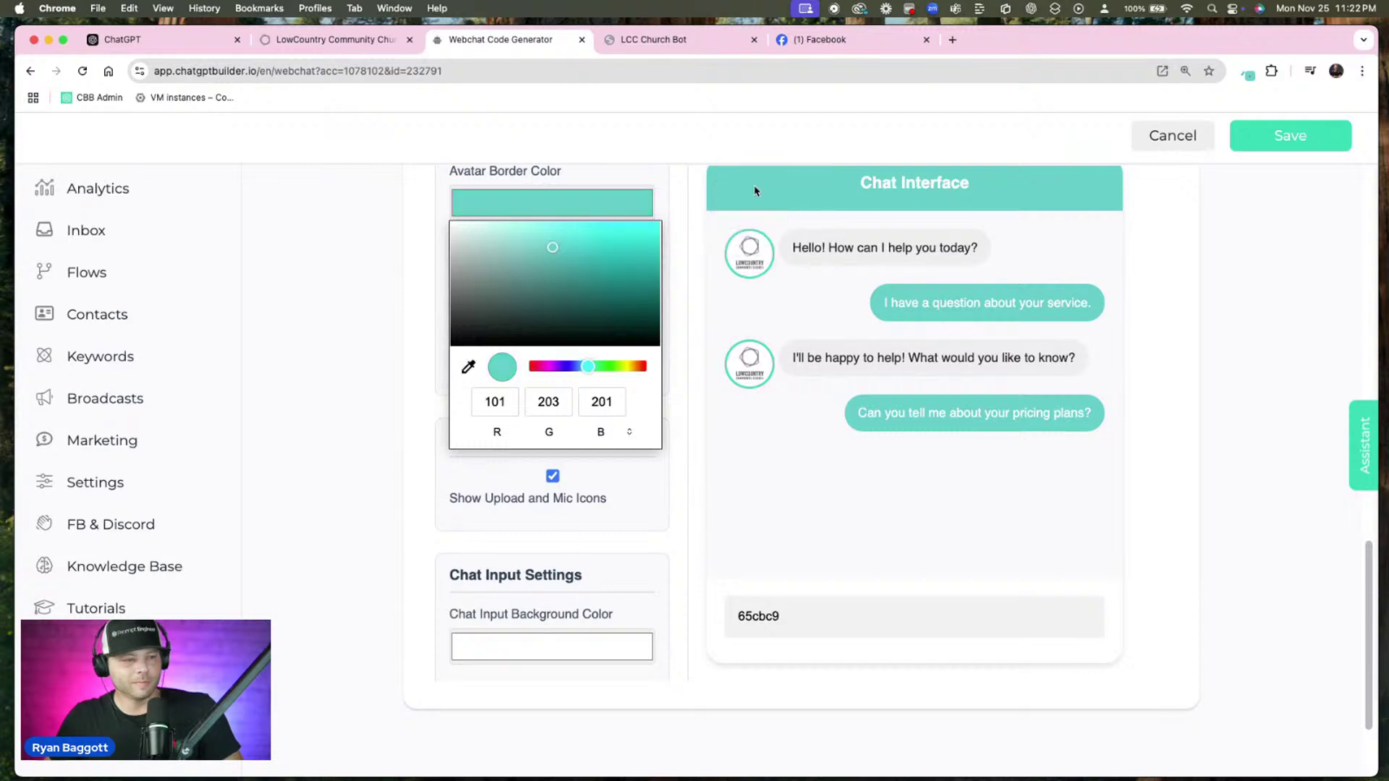
{"action": "left_click", "coordinate": [666, 410]}
Set the Chat Input Background Color to the teal sampled from the preview's header, and copy the generated CSS
{"action": "scroll", "coordinate": [686, 434], "scroll_direction": "down", "scroll_amount": 5}
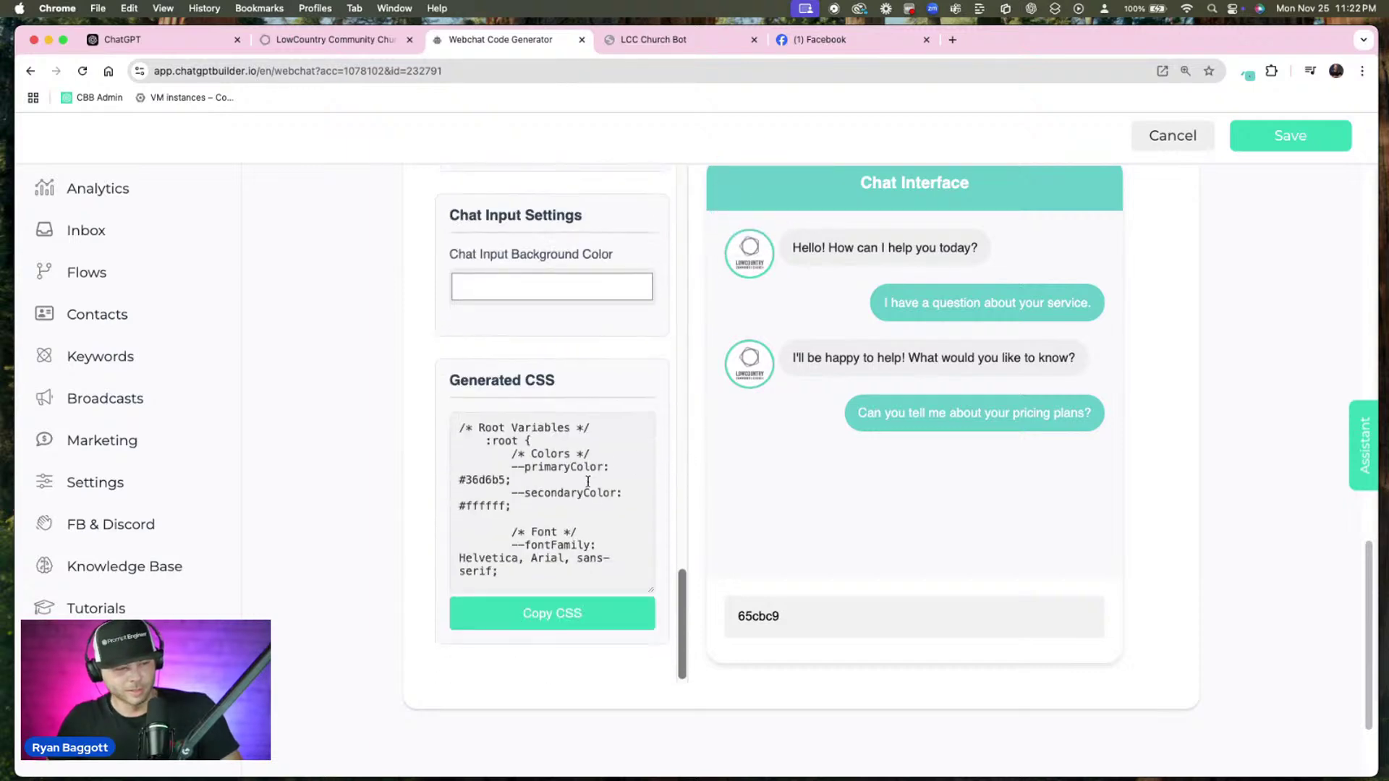
{"action": "left_click", "coordinate": [565, 288]}
{"action": "left_click", "coordinate": [468, 450]}
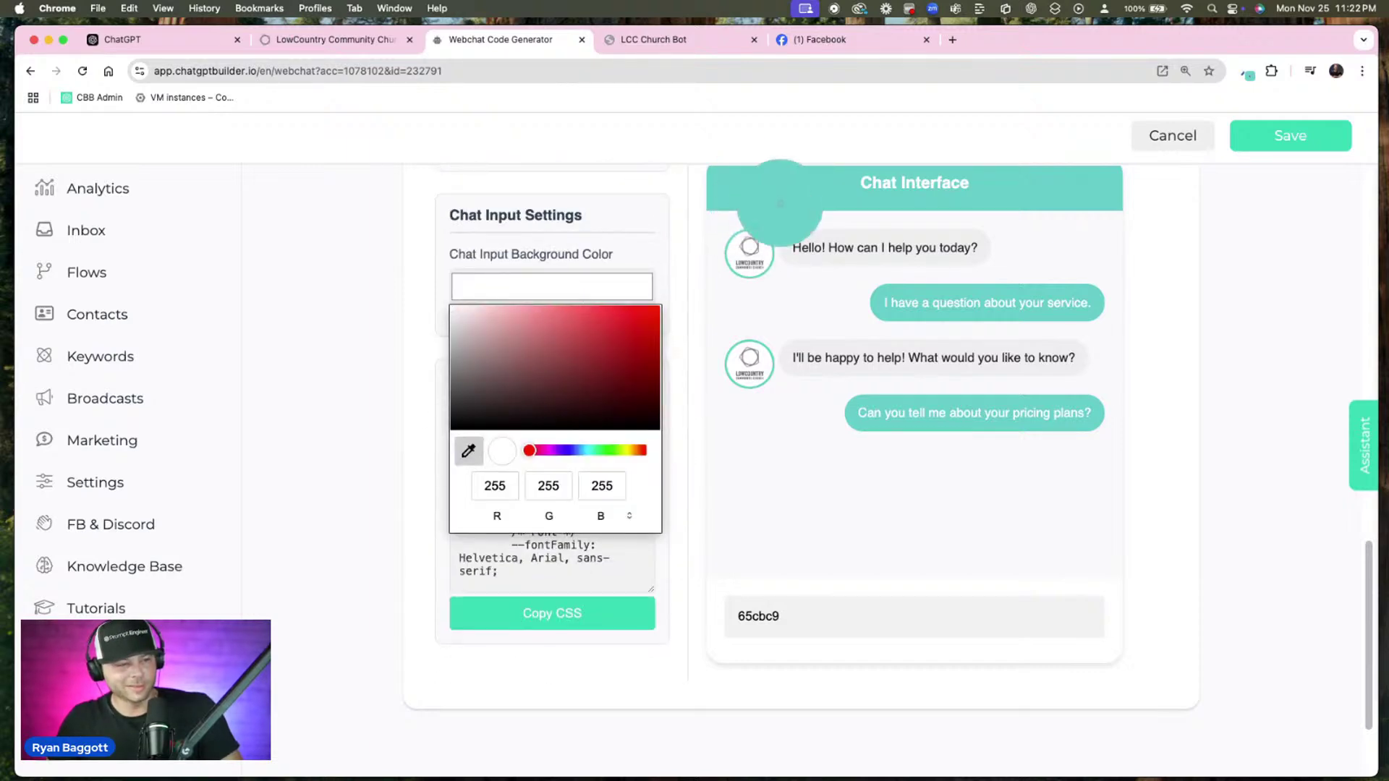
{"action": "left_click", "coordinate": [779, 193]}
{"action": "left_click", "coordinate": [642, 258]}
{"action": "scroll", "coordinate": [610, 367], "scroll_direction": "up", "scroll_amount": 4}
{"action": "scroll", "coordinate": [552, 389], "scroll_direction": "down", "scroll_amount": 4}
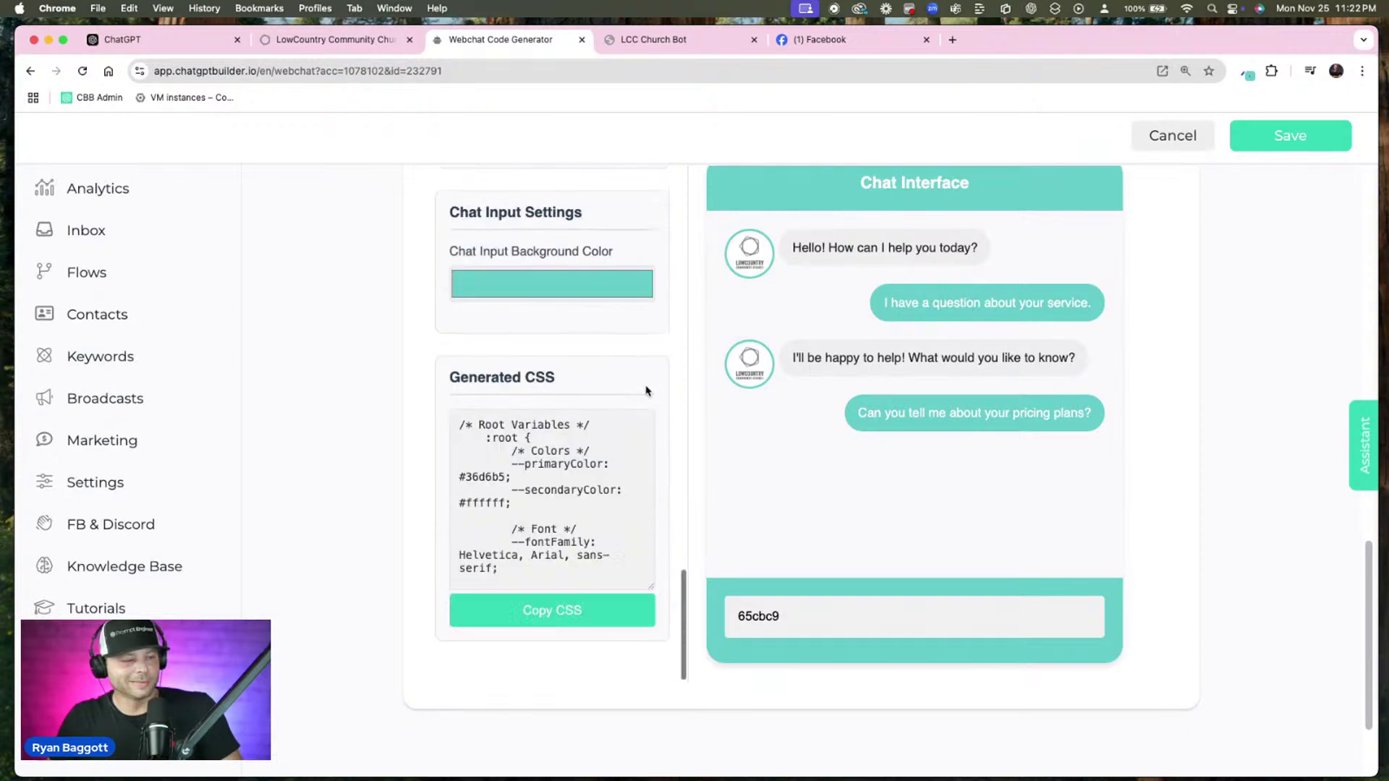
{"action": "left_click", "coordinate": [605, 619]}
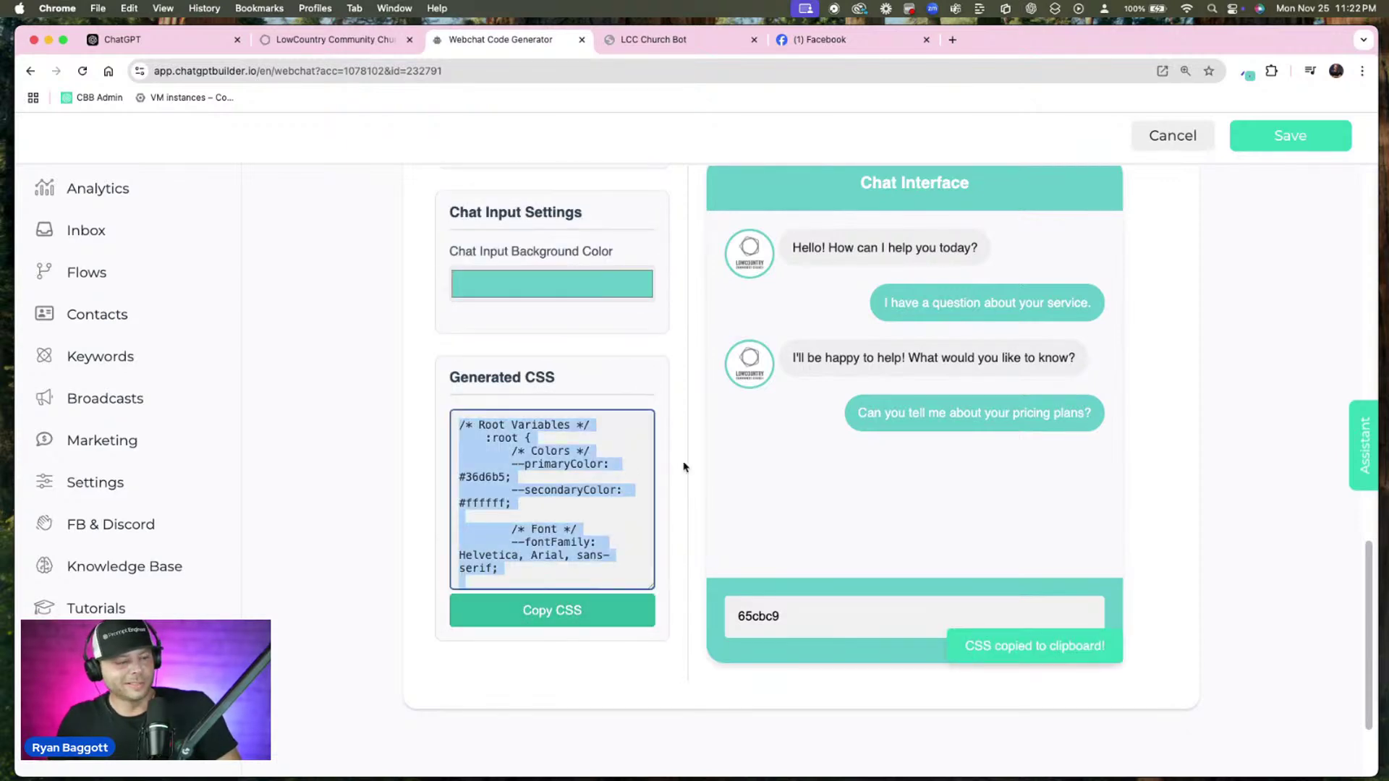
{"action": "left_click", "coordinate": [369, 44]}
{"action": "left_click", "coordinate": [670, 47]}
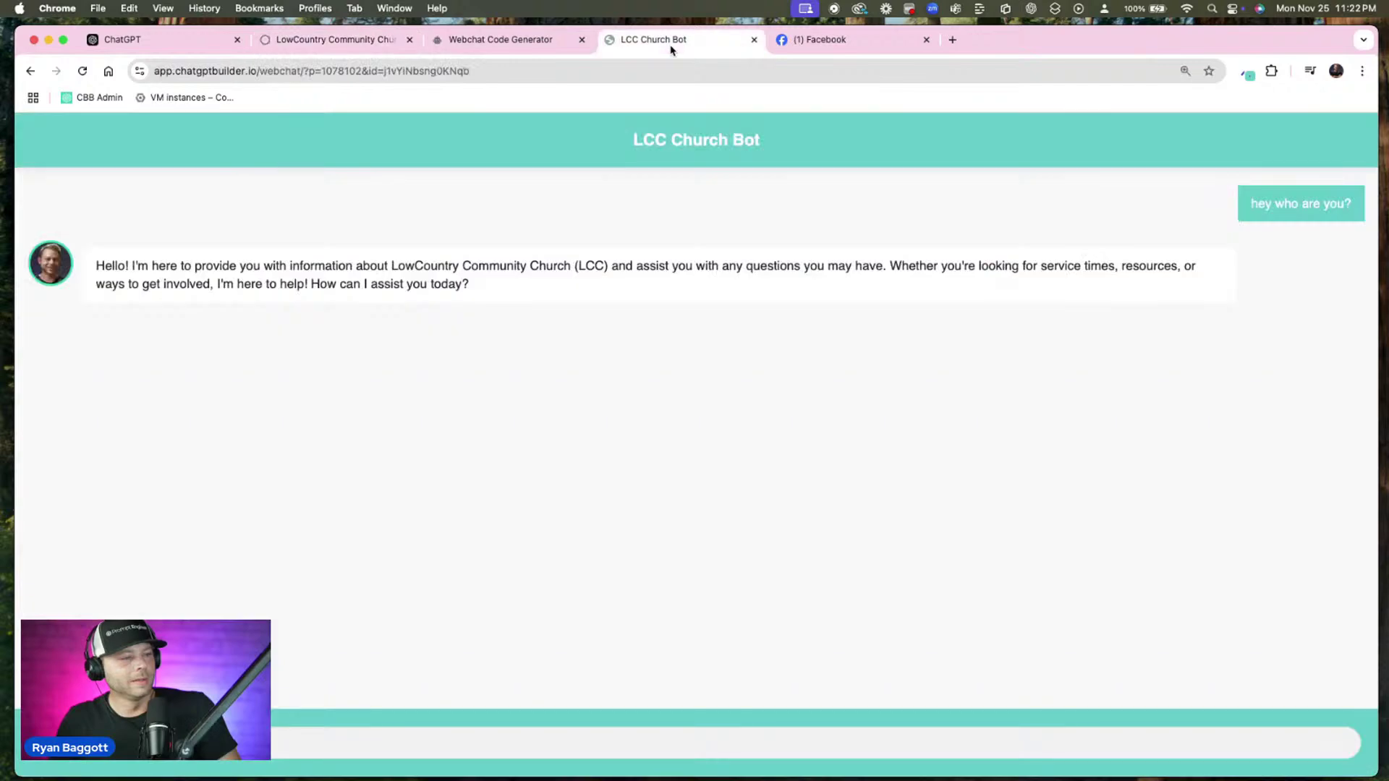
{"action": "left_click", "coordinate": [332, 43]}
{"action": "left_click", "coordinate": [199, 44]}
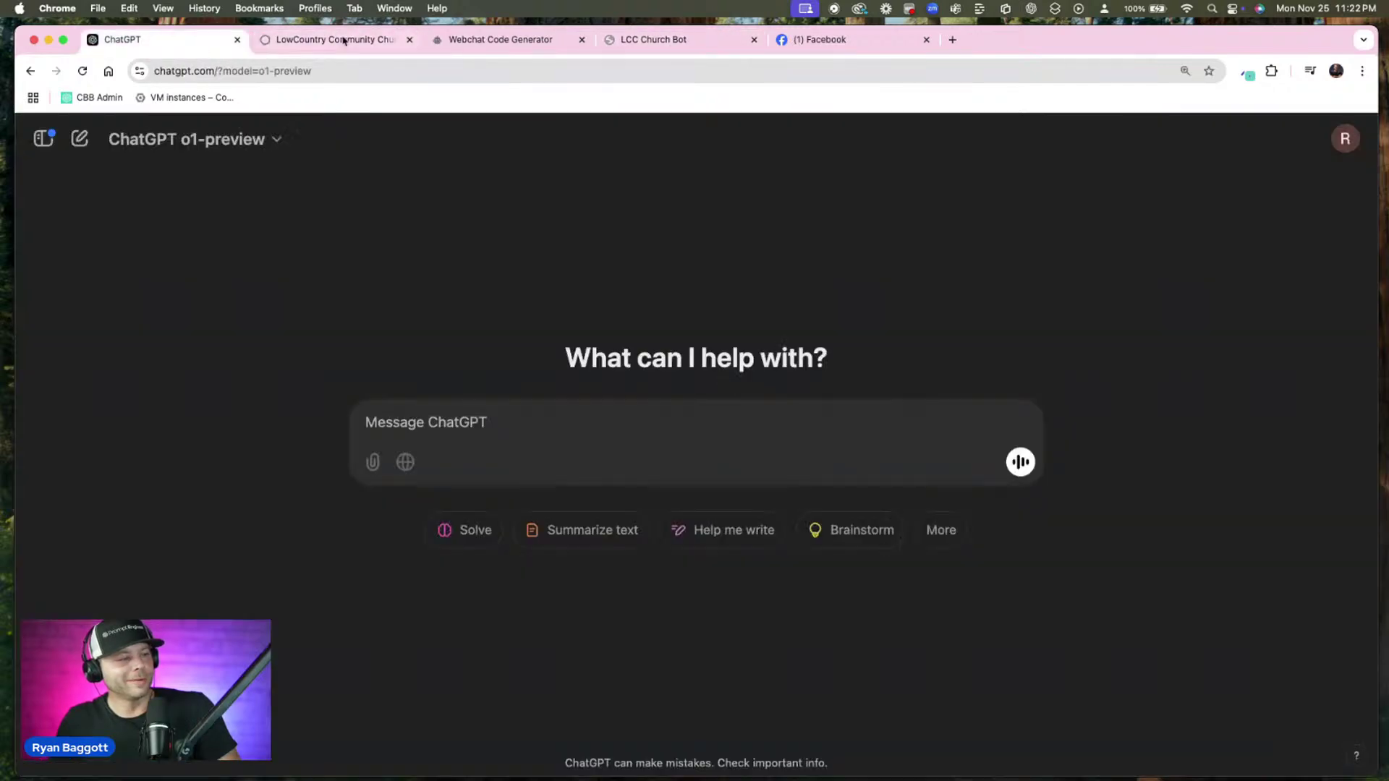
{"action": "left_click", "coordinate": [397, 42]}
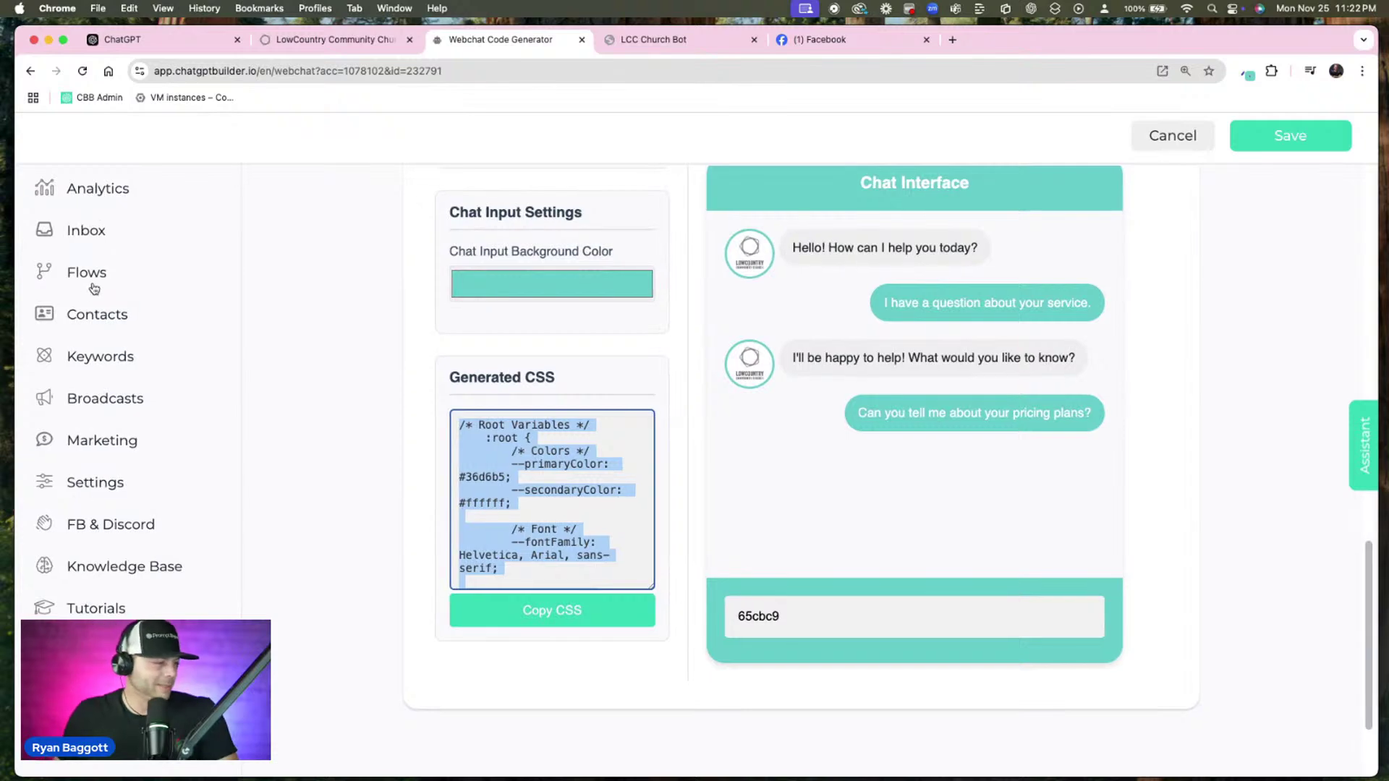
Leave the webchat code generator for the bot's dashboard and reopen the LCC Website webchat for editing
{"action": "left_click", "coordinate": [95, 203]}
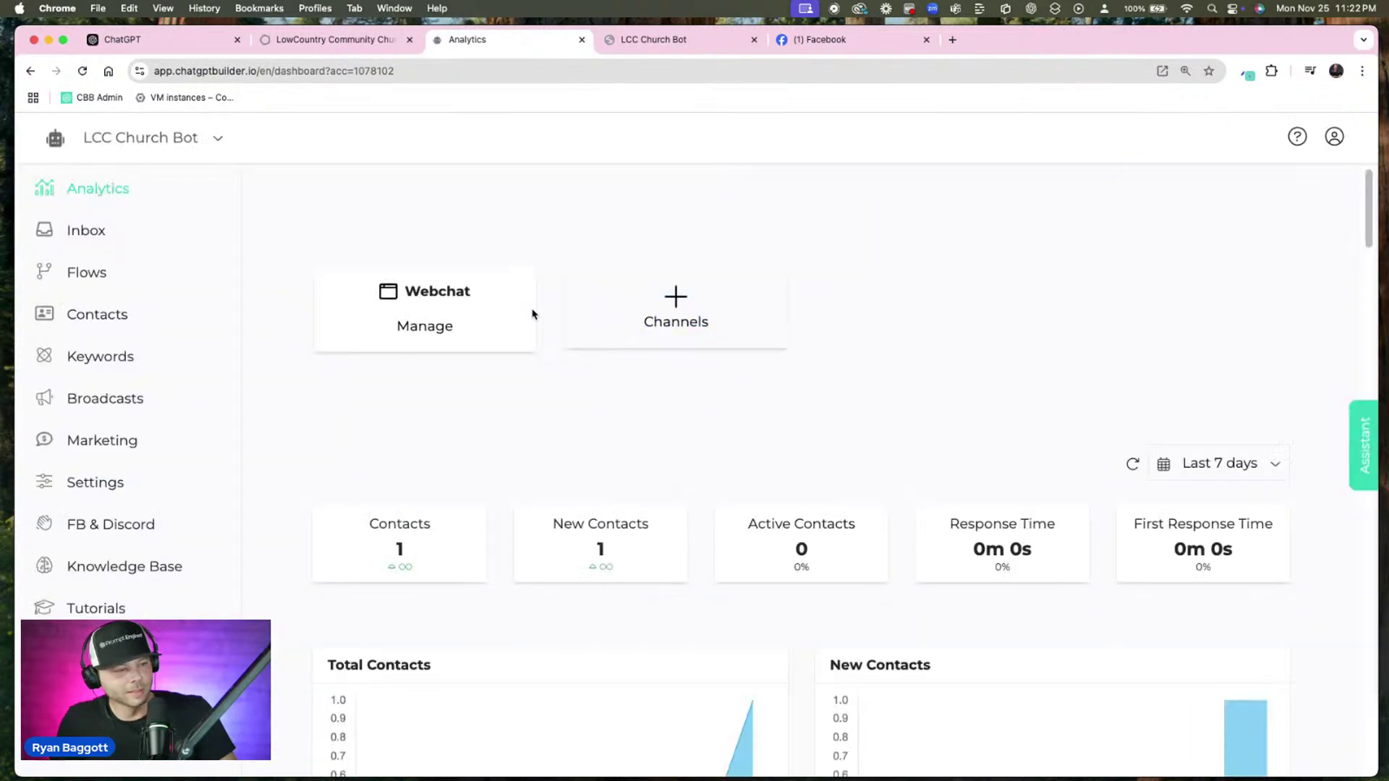
{"action": "left_click", "coordinate": [423, 328]}
{"action": "left_click", "coordinate": [682, 402]}
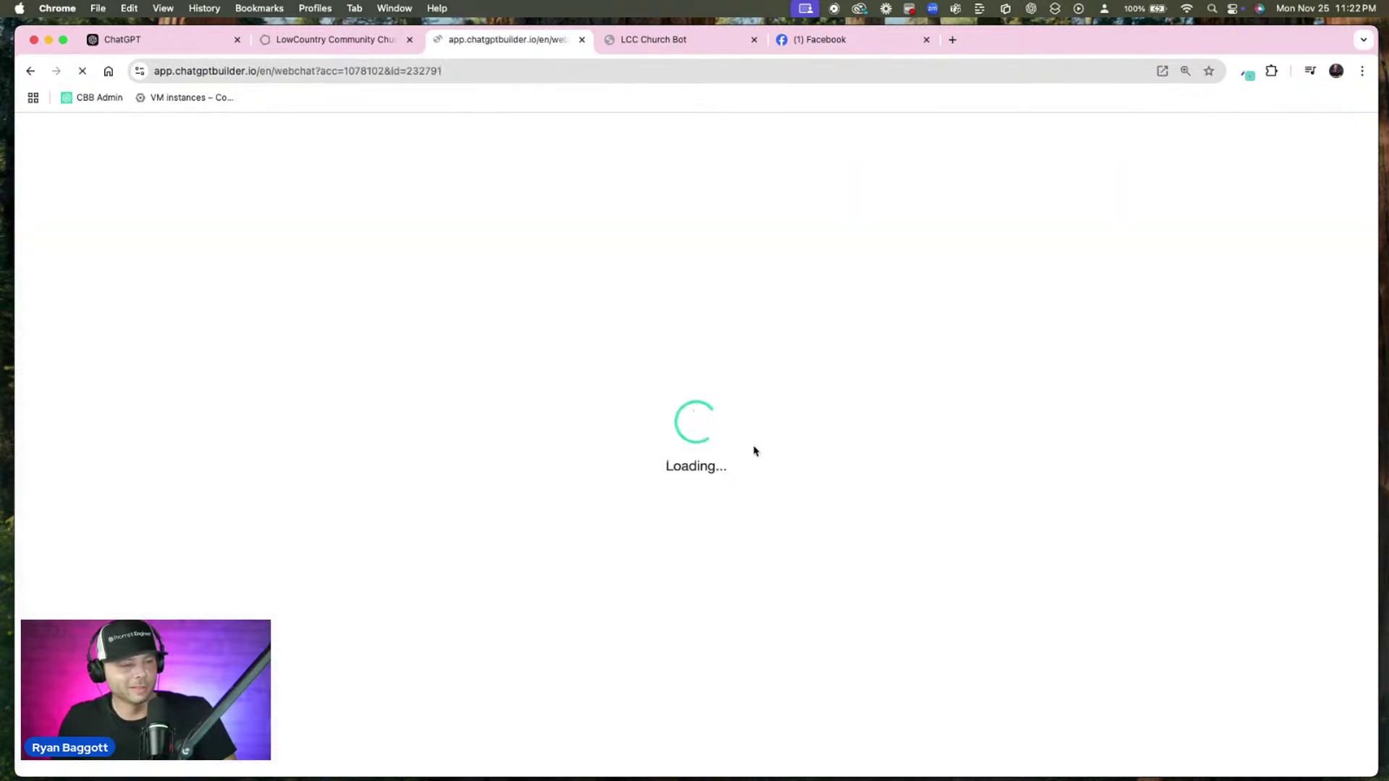
Replace the LCC Website webchat's custom CSS with the copied generated code and save the webchat
{"action": "scroll", "coordinate": [720, 547], "scroll_direction": "down", "scroll_amount": 5}
{"action": "left_click", "coordinate": [521, 561]}
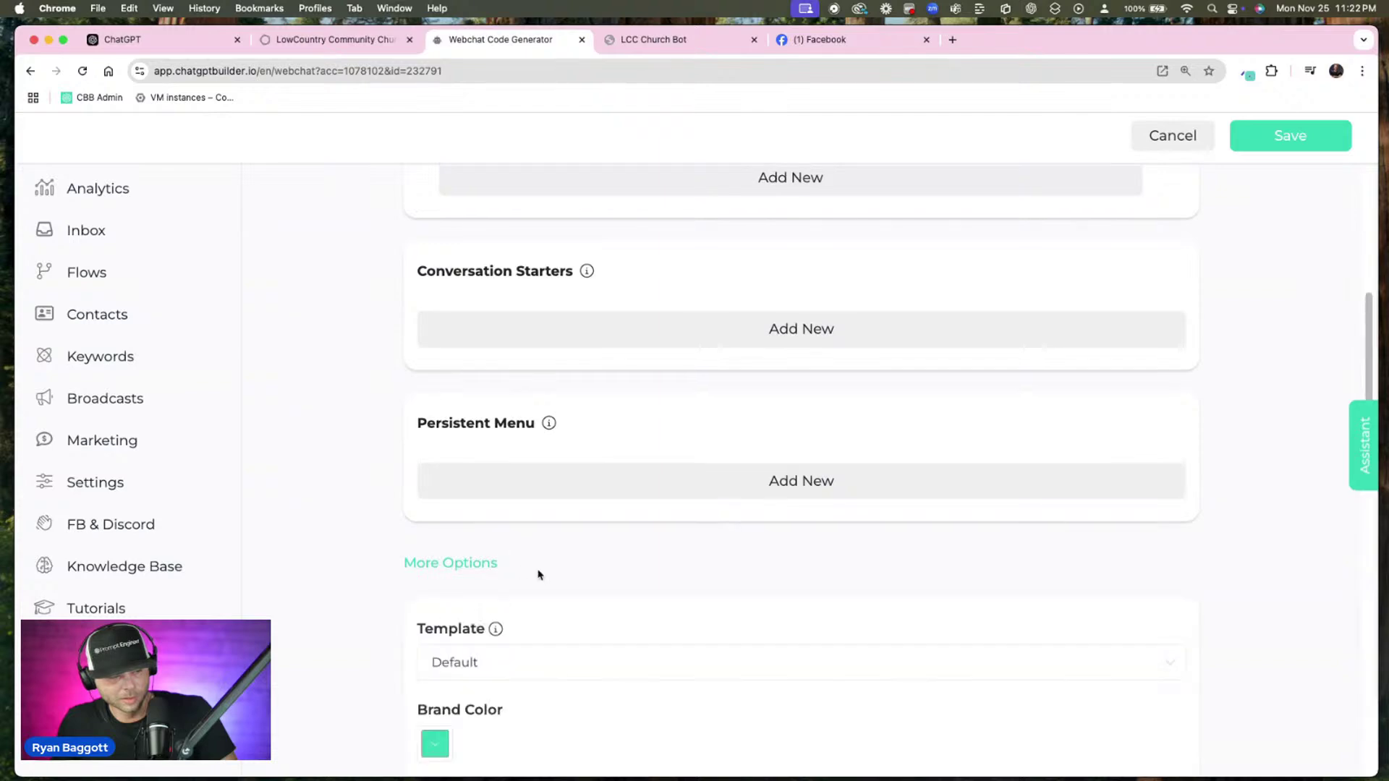
{"action": "scroll", "coordinate": [540, 574], "scroll_direction": "down", "scroll_amount": 5}
{"action": "scroll", "coordinate": [571, 609], "scroll_direction": "down", "scroll_amount": 2}
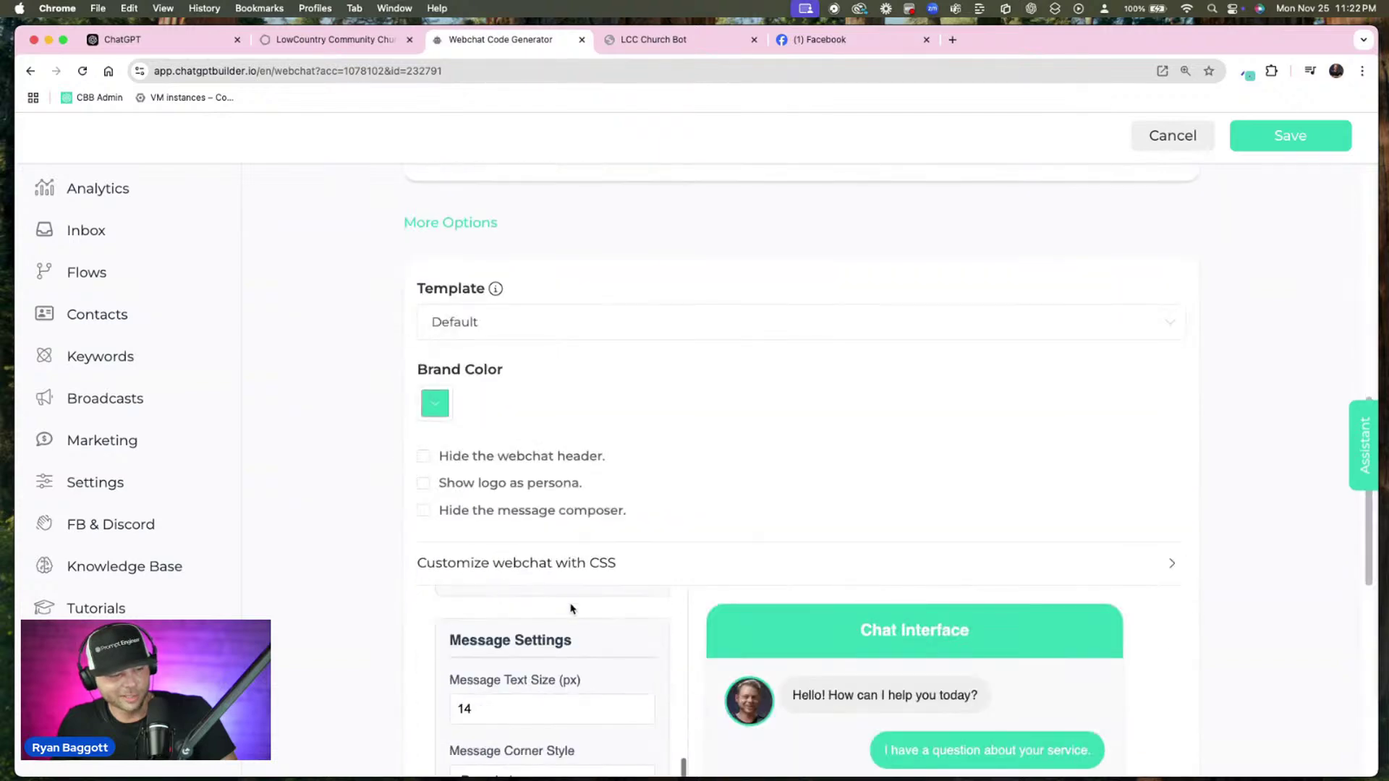
{"action": "left_click", "coordinate": [642, 565]}
{"action": "scroll", "coordinate": [682, 633], "scroll_direction": "down", "scroll_amount": 5}
{"action": "left_click", "coordinate": [1288, 138]}
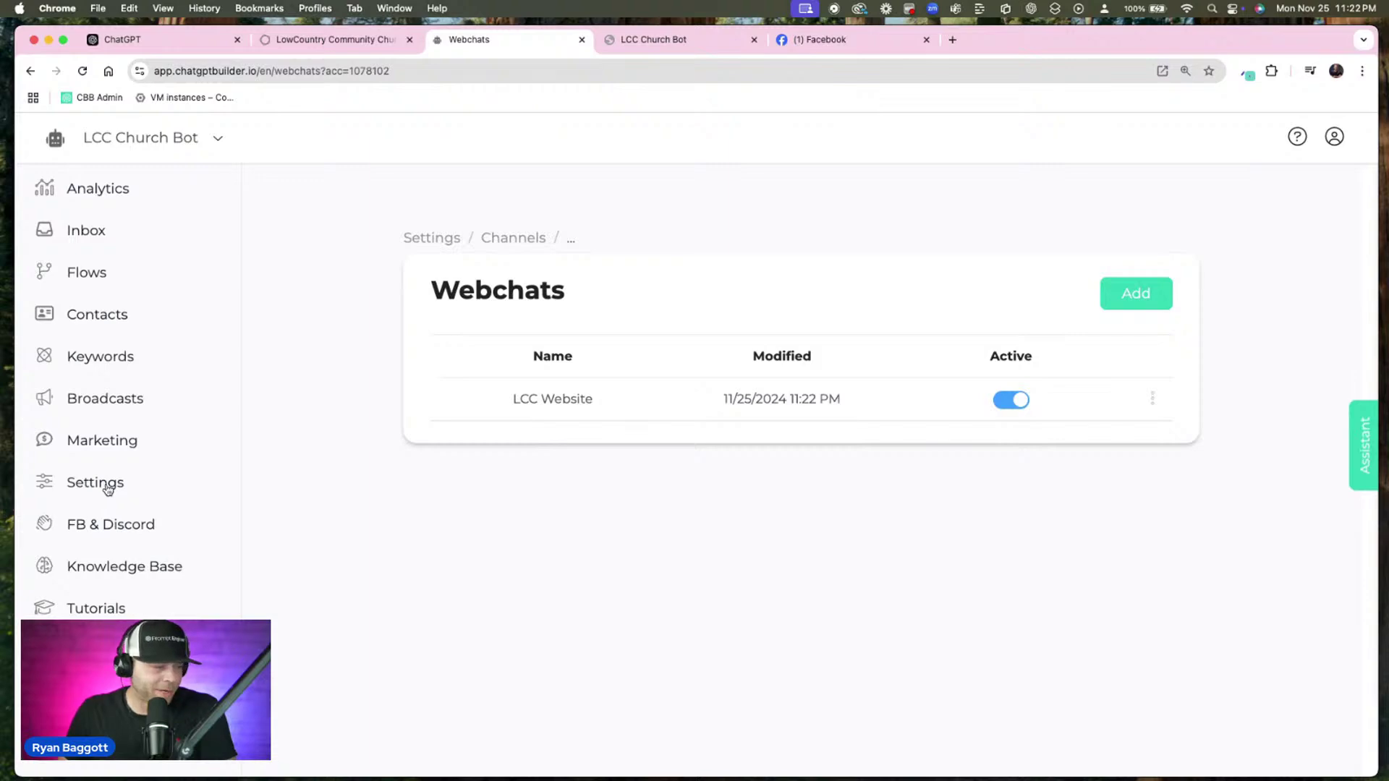
{"action": "left_click", "coordinate": [116, 444]}
{"action": "scroll", "coordinate": [736, 506], "scroll_direction": "down", "scroll_amount": 10}
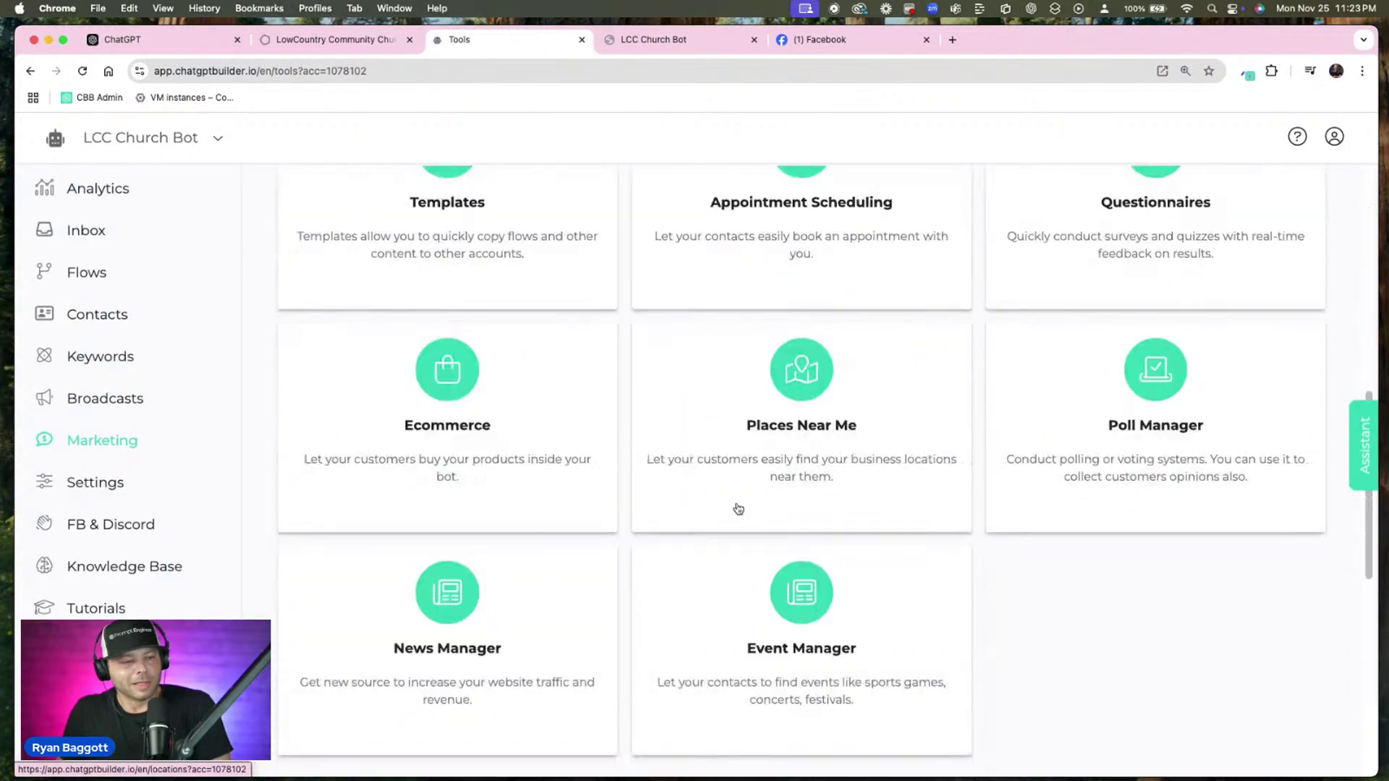
{"action": "left_click", "coordinate": [680, 40]}
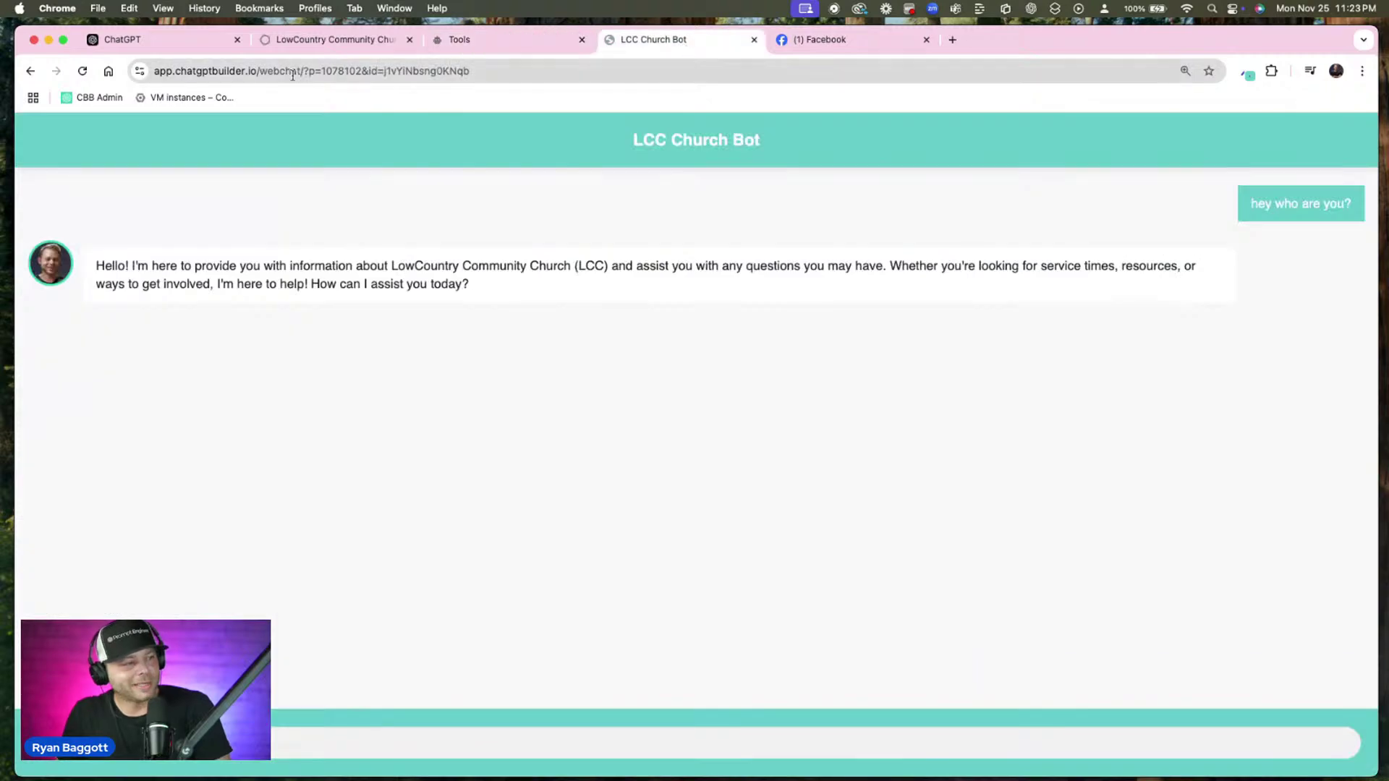
{"action": "left_click", "coordinate": [334, 40]}
{"action": "left_click", "coordinate": [228, 70]}
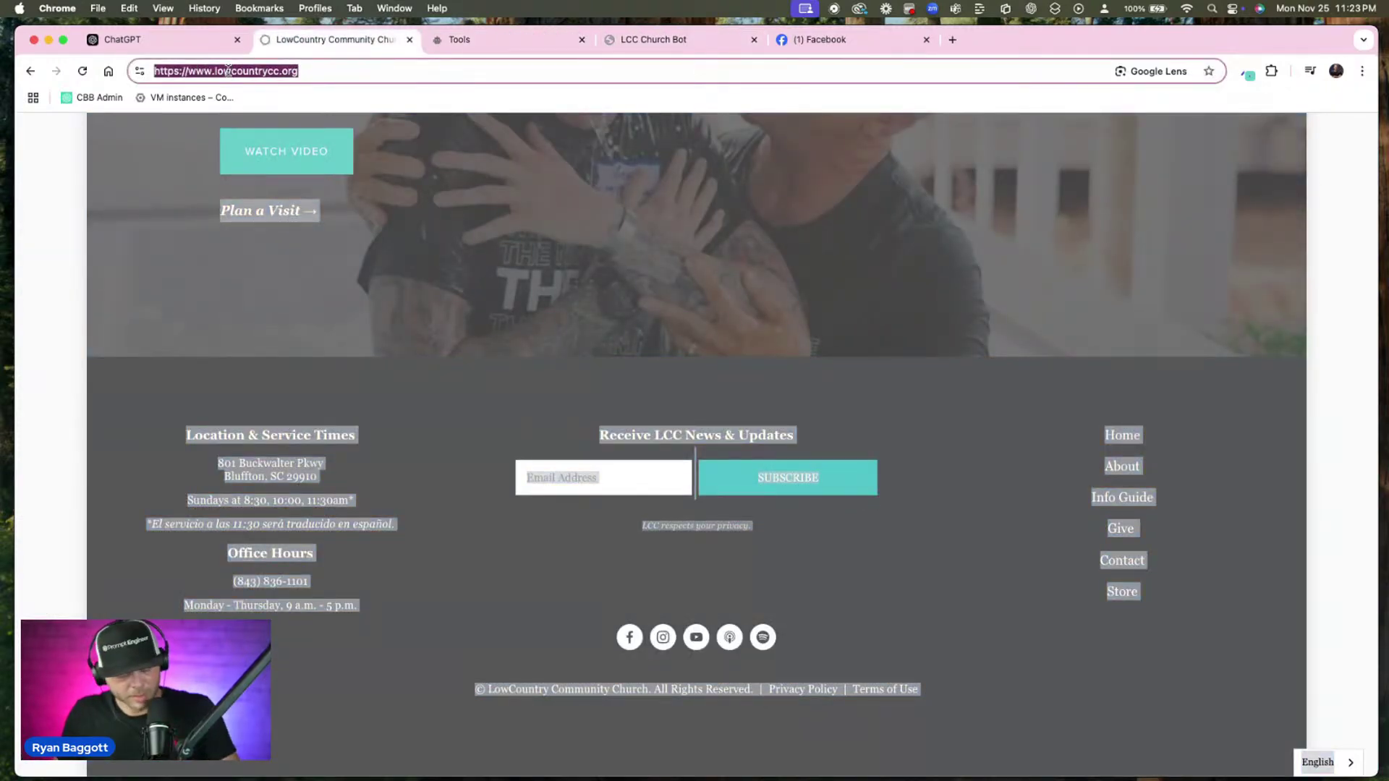
{"action": "left_click", "coordinate": [460, 41]}
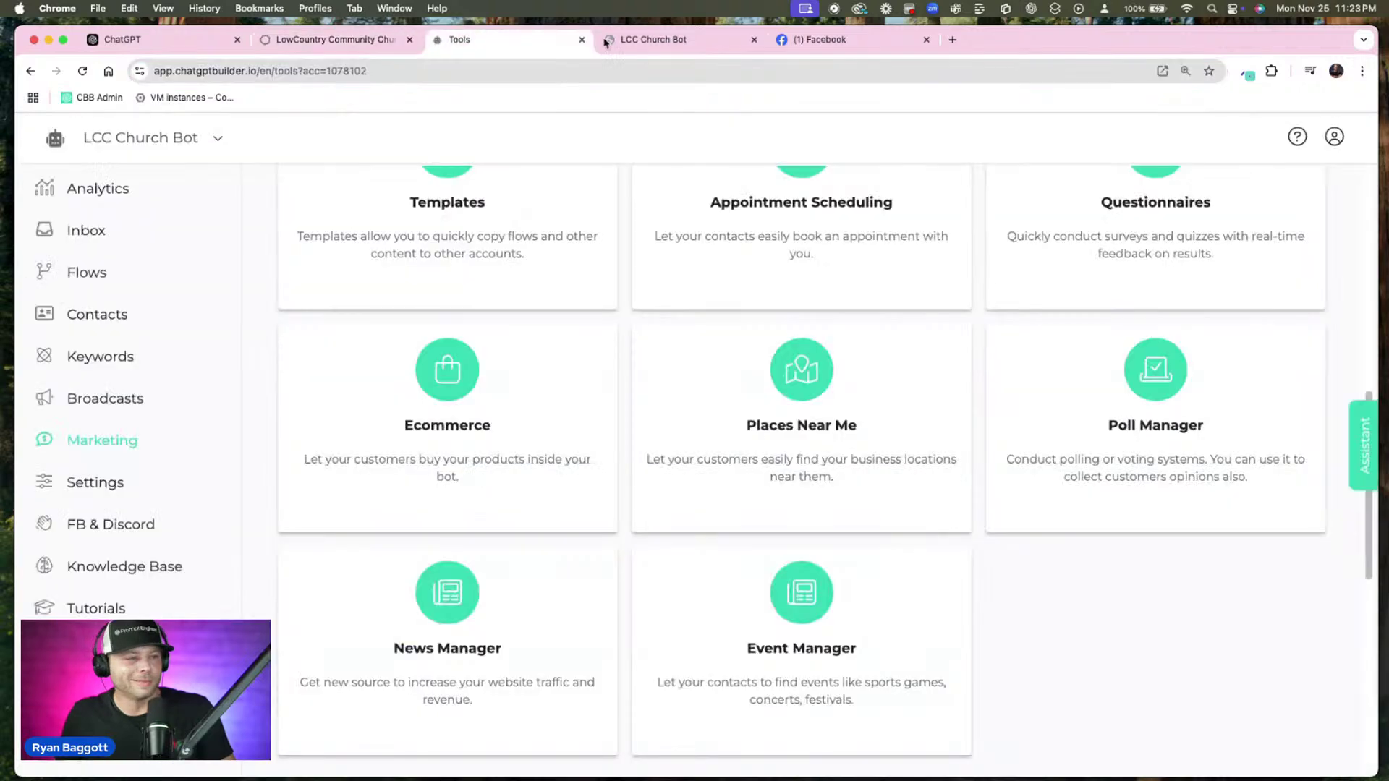
{"action": "scroll", "coordinate": [821, 536], "scroll_direction": "down", "scroll_amount": 1}
{"action": "scroll", "coordinate": [533, 475], "scroll_direction": "down", "scroll_amount": 6}
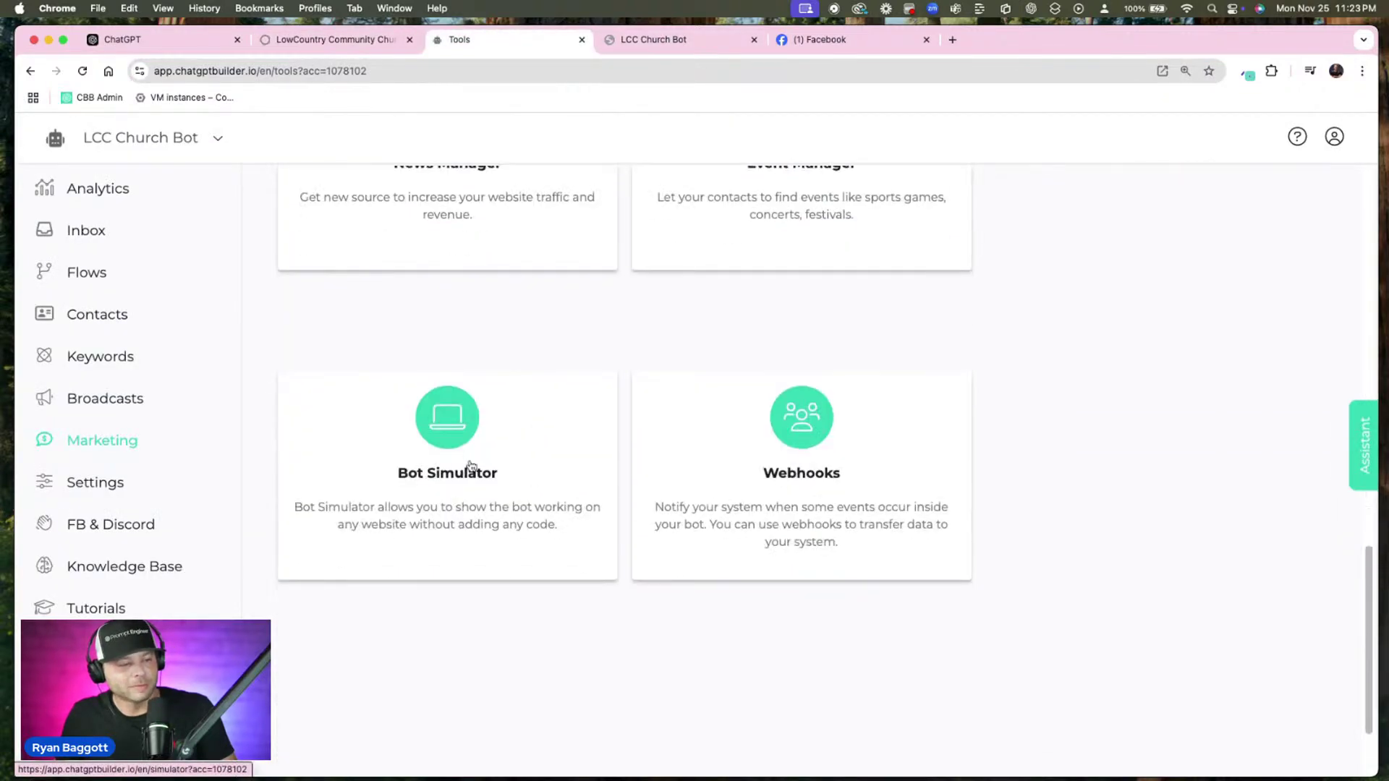
{"action": "left_click", "coordinate": [724, 312]}
{"action": "key", "text": "super+v"}
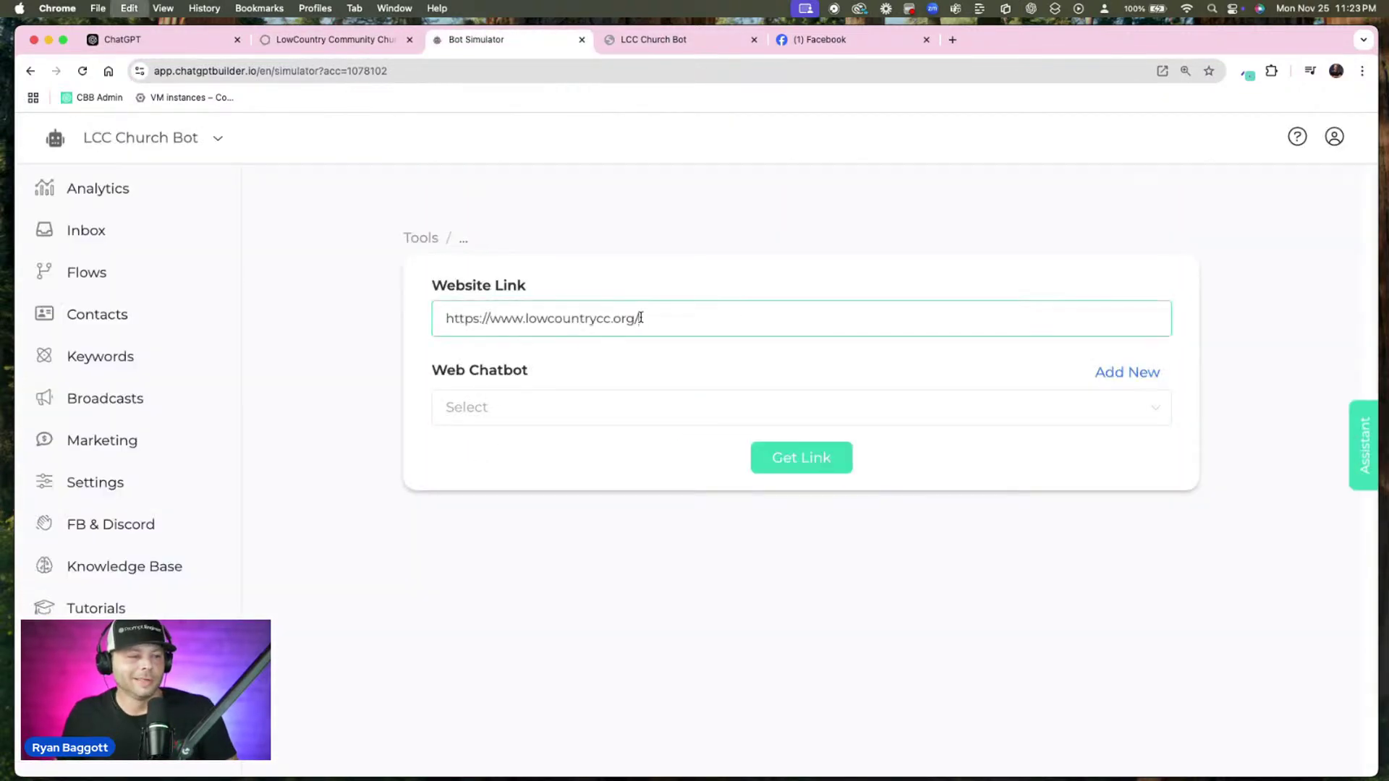
Choose LCC Website as the simulator's web chatbot, get the link and open it in the webchat preview tab
{"action": "left_click", "coordinate": [913, 409]}
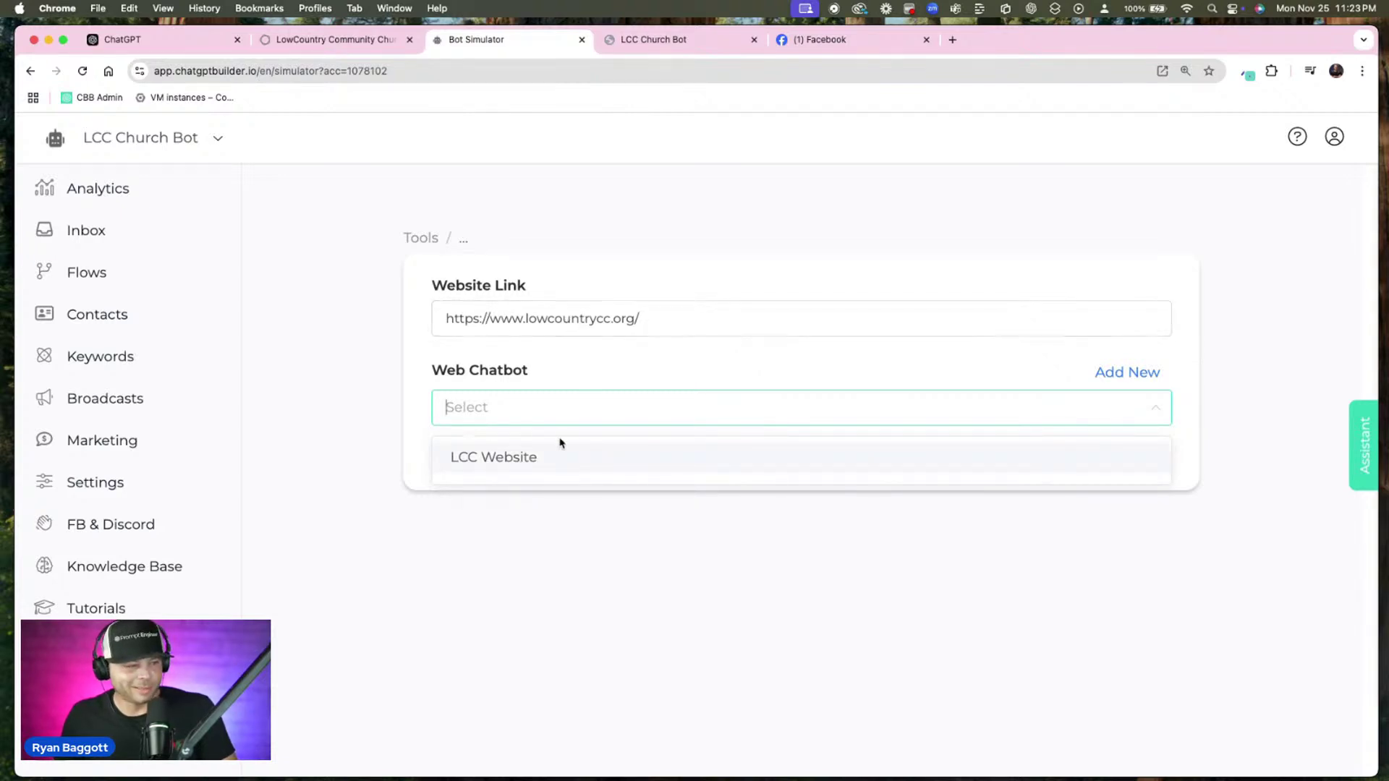
{"action": "left_click", "coordinate": [514, 467]}
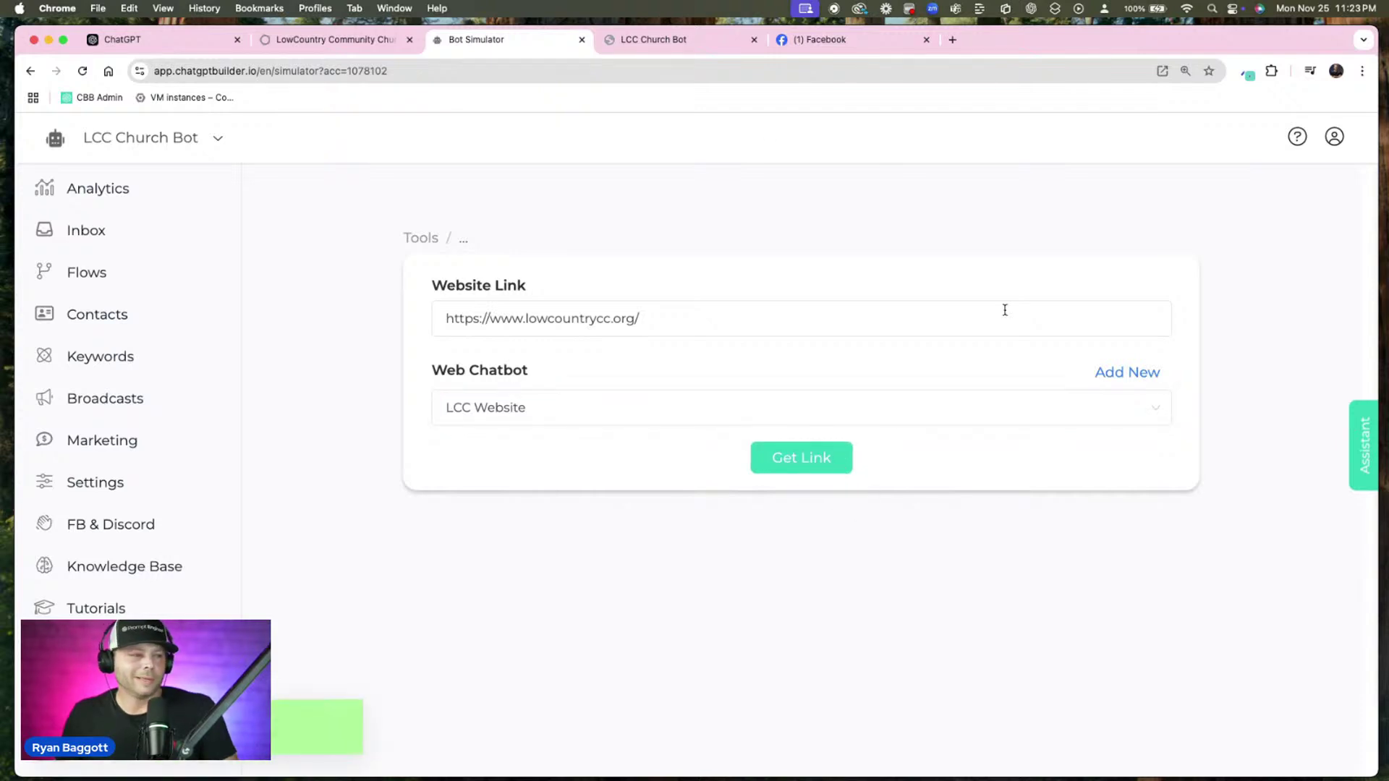
{"action": "left_click", "coordinate": [651, 40]}
{"action": "left_click", "coordinate": [658, 70]}
{"action": "key", "text": "cmd+v"}
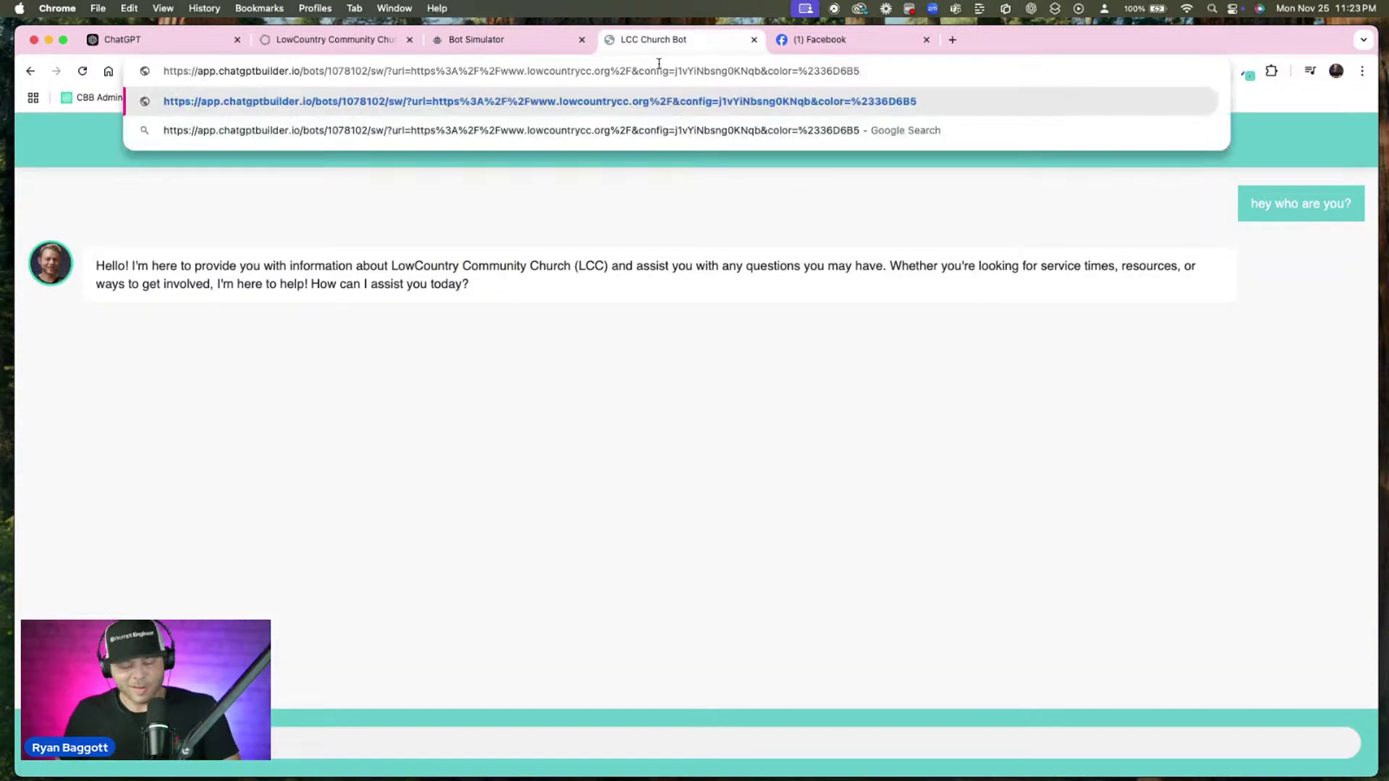
{"action": "key", "text": "Return"}
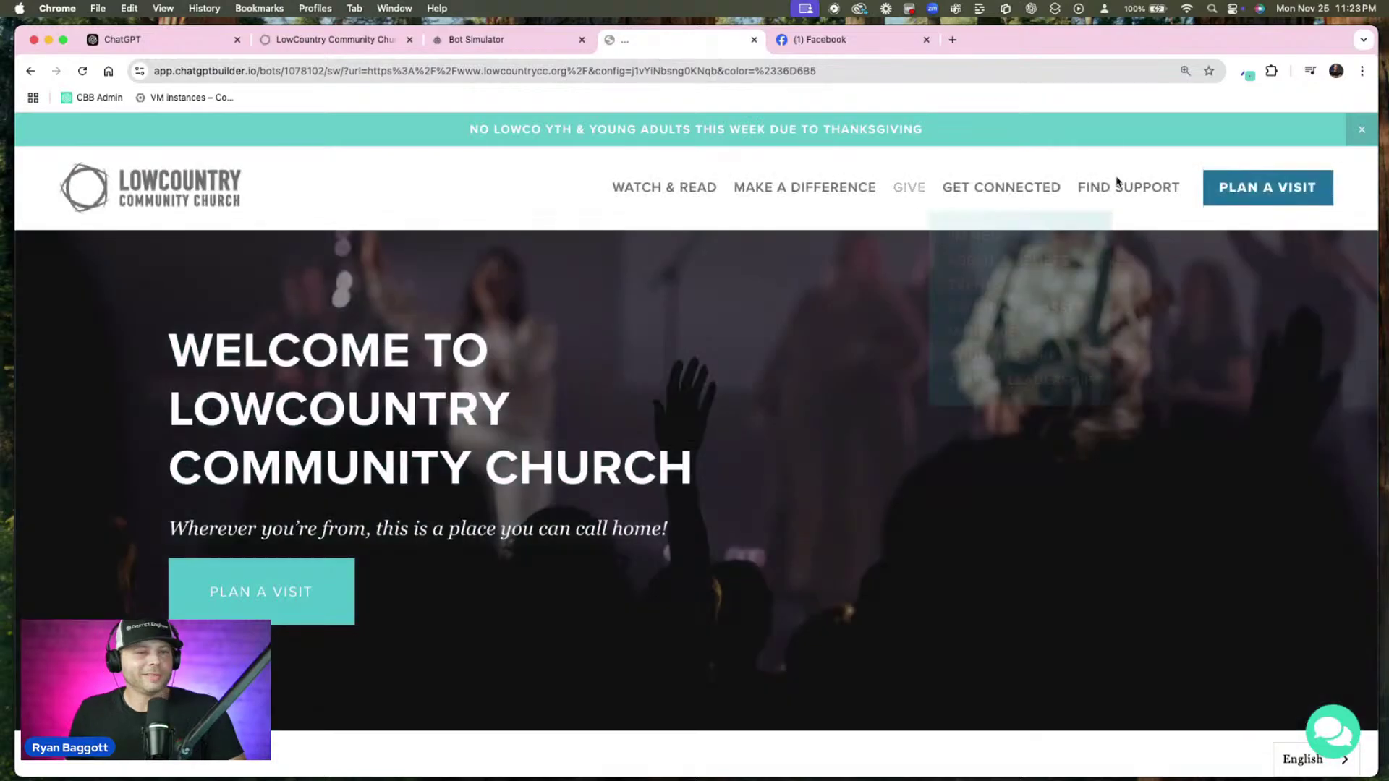
Open the chat widget on the simulated church site and send "Hey, anybody there I've got a question about your church"
{"action": "scroll", "coordinate": [1210, 298], "scroll_direction": "down", "scroll_amount": 5}
{"action": "scroll", "coordinate": [1211, 299], "scroll_direction": "up", "scroll_amount": 4}
{"action": "scroll", "coordinate": [1210, 298], "scroll_direction": "down", "scroll_amount": 2}
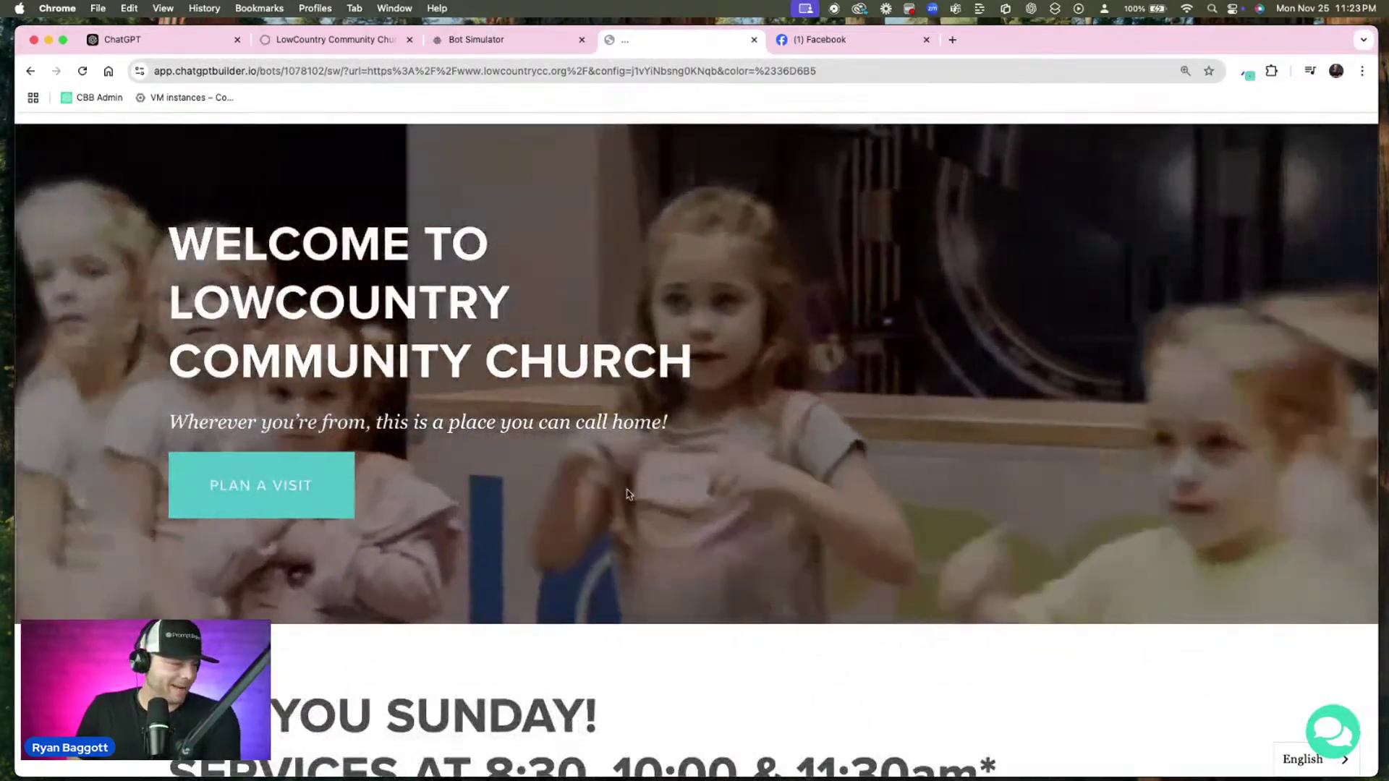
{"action": "scroll", "coordinate": [660, 571], "scroll_direction": "down", "scroll_amount": 7}
{"action": "scroll", "coordinate": [666, 572], "scroll_direction": "up", "scroll_amount": 8}
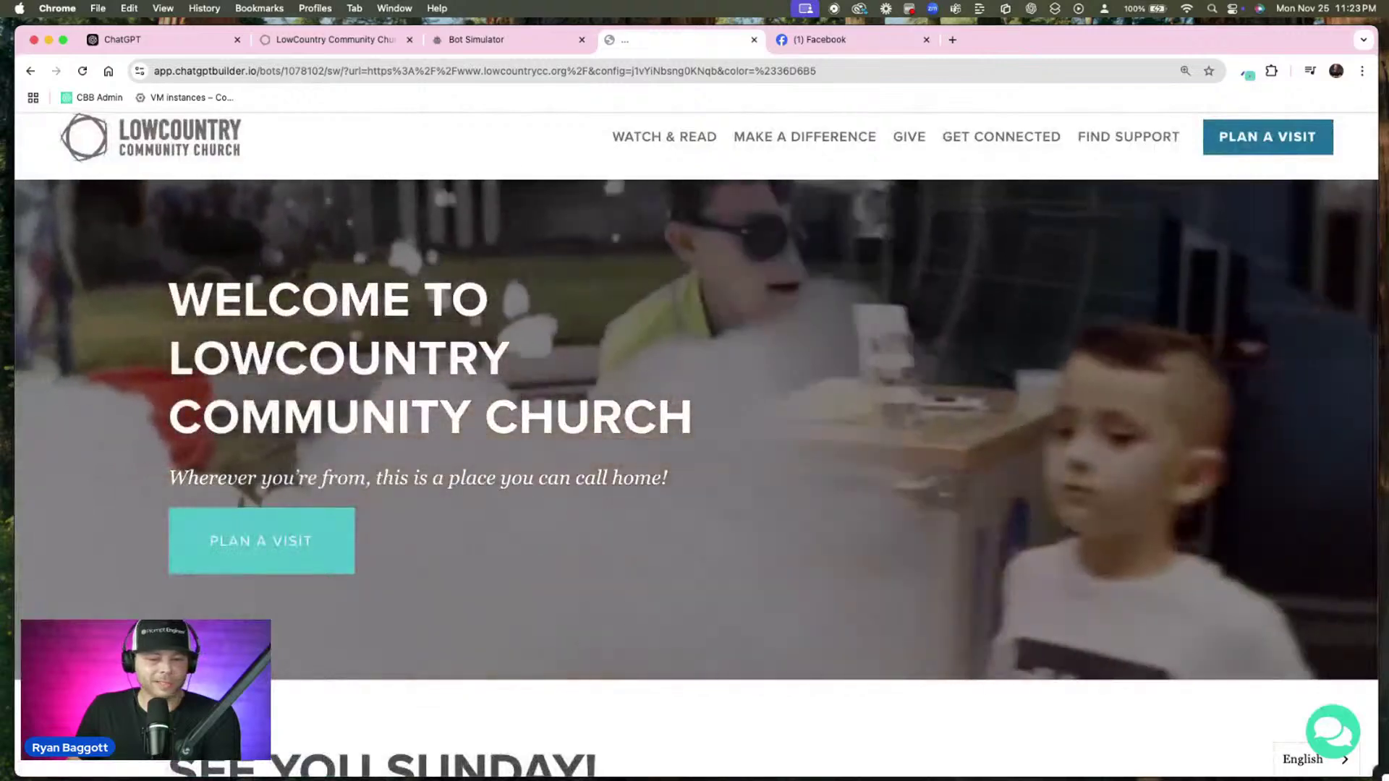
{"action": "left_click", "coordinate": [1326, 729]}
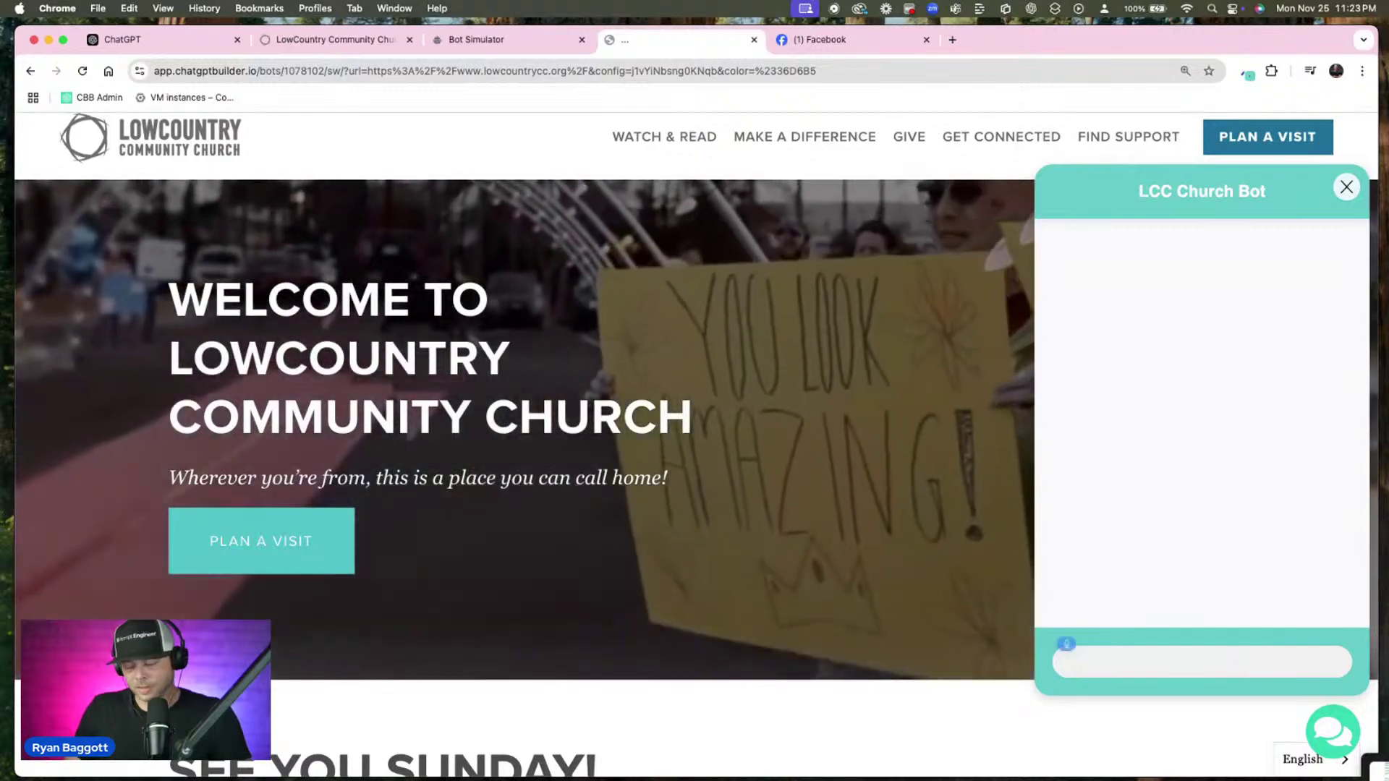
{"action": "type", "text": "Hey, anybody there I've got a question"}
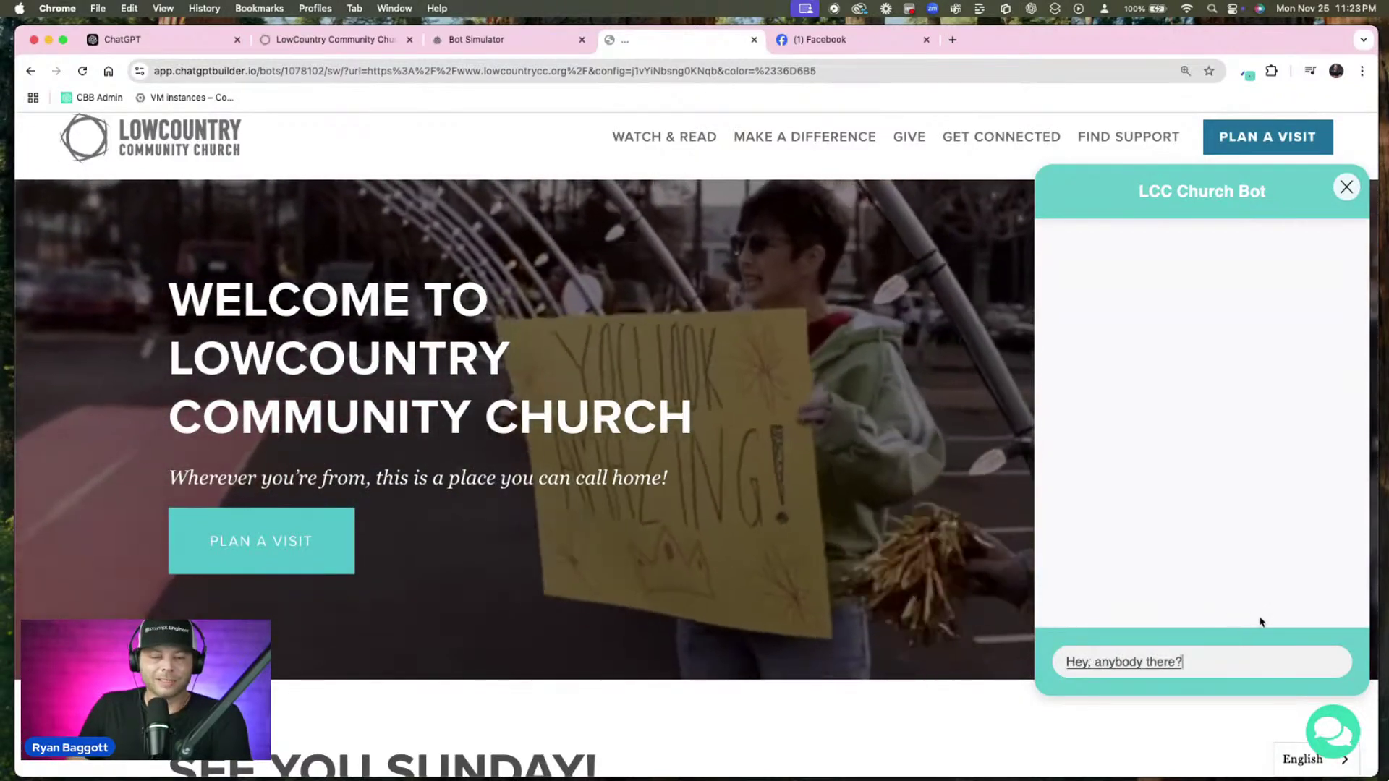
{"action": "type", "text": " about your church"}
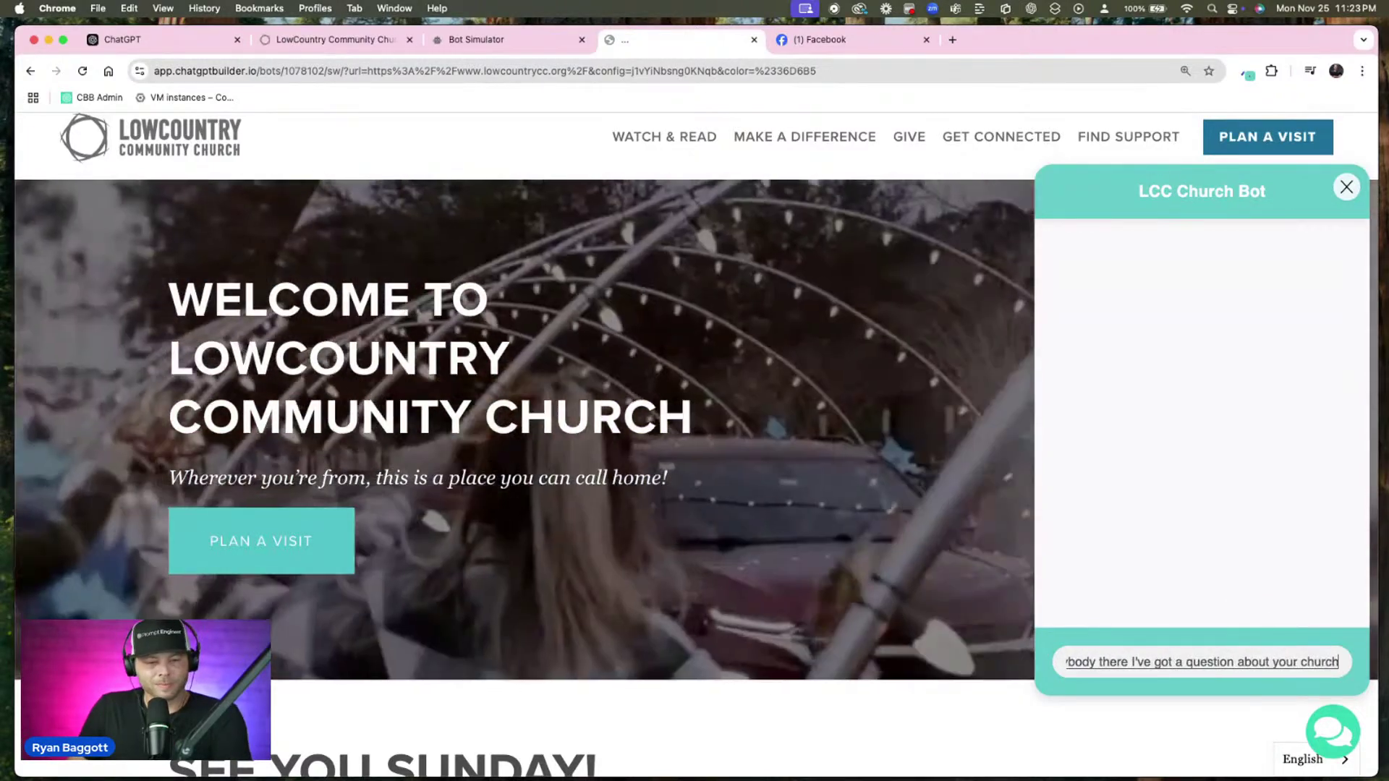
{"action": "key", "text": "Return"}
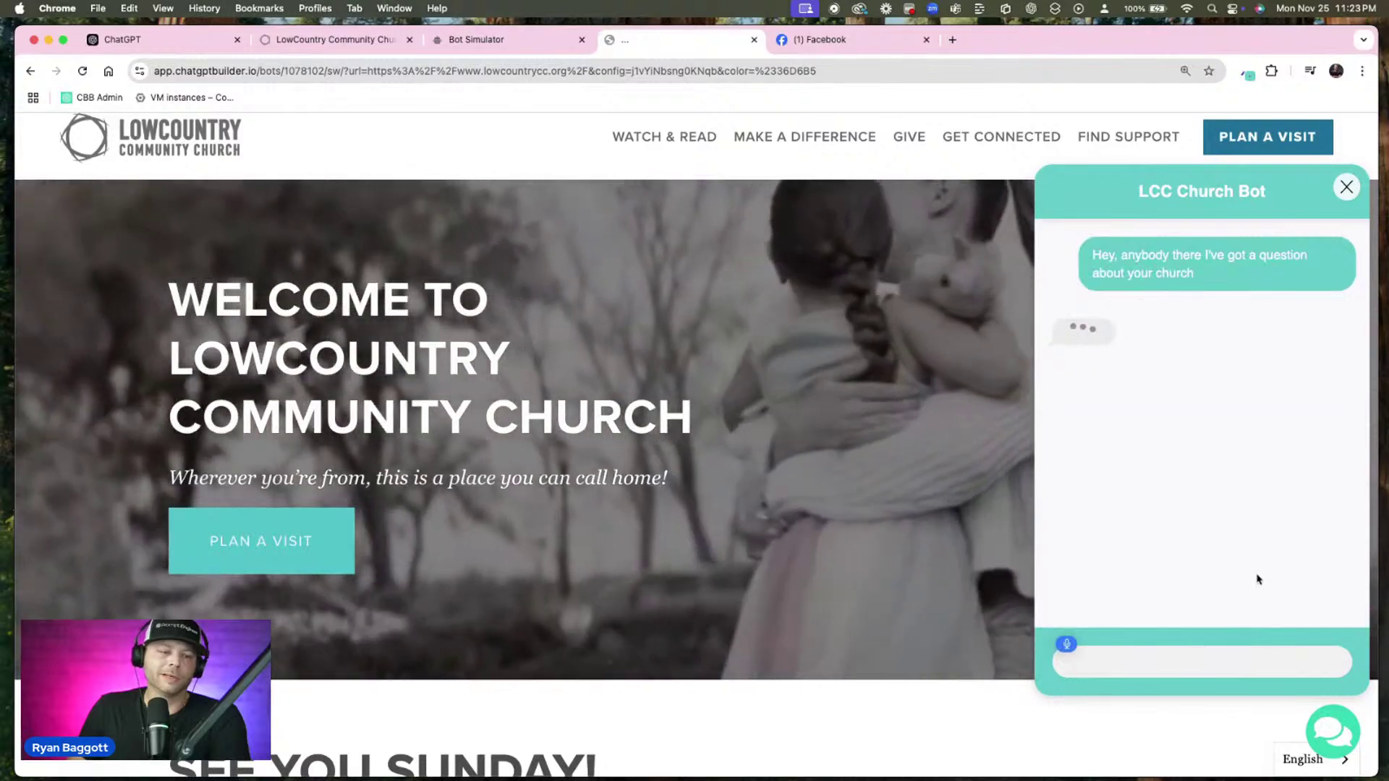
Ask the bot "What is the address?" and "When are the services?"
{"action": "type", "text": "you should"}
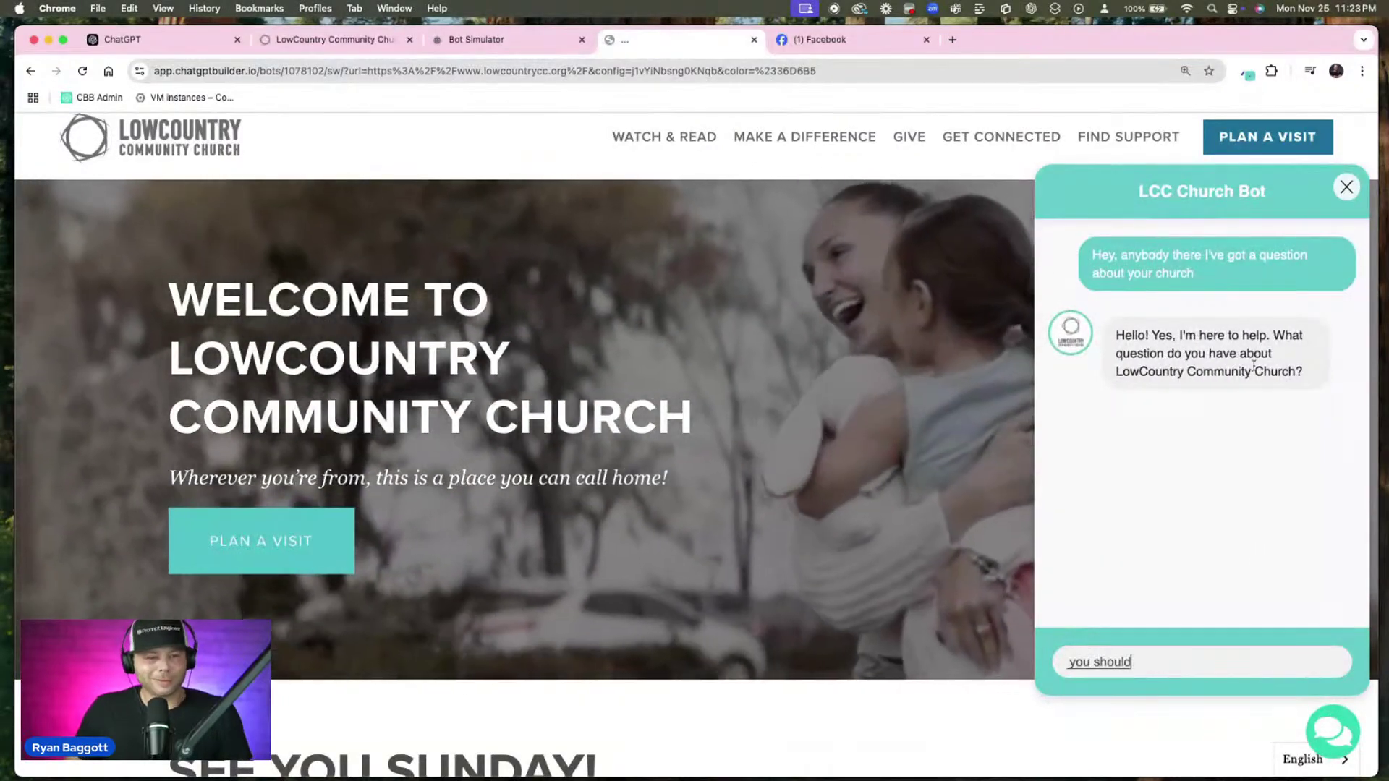
{"action": "type", "text": " hello. I'm here to help you."}
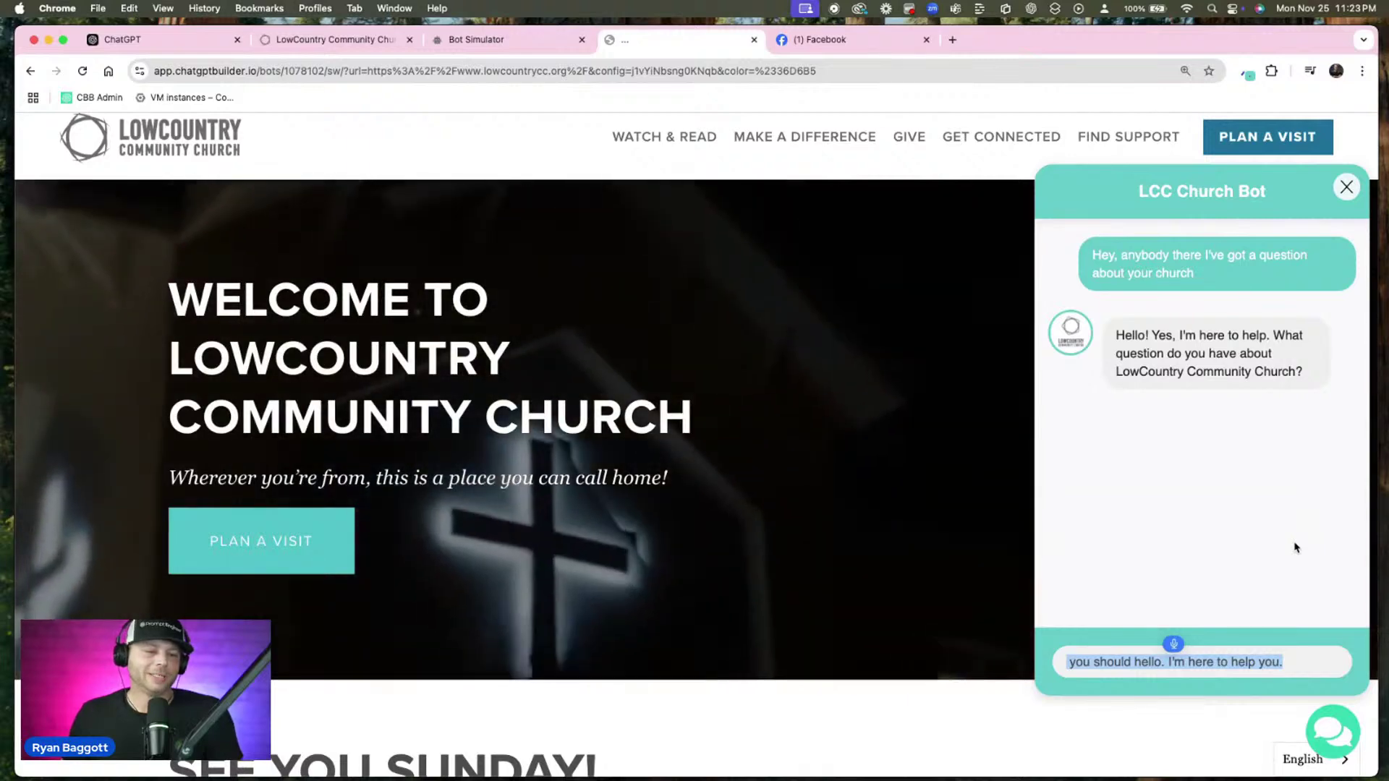
{"action": "type", "text": "What is the address?"}
{"action": "key", "text": "Return"}
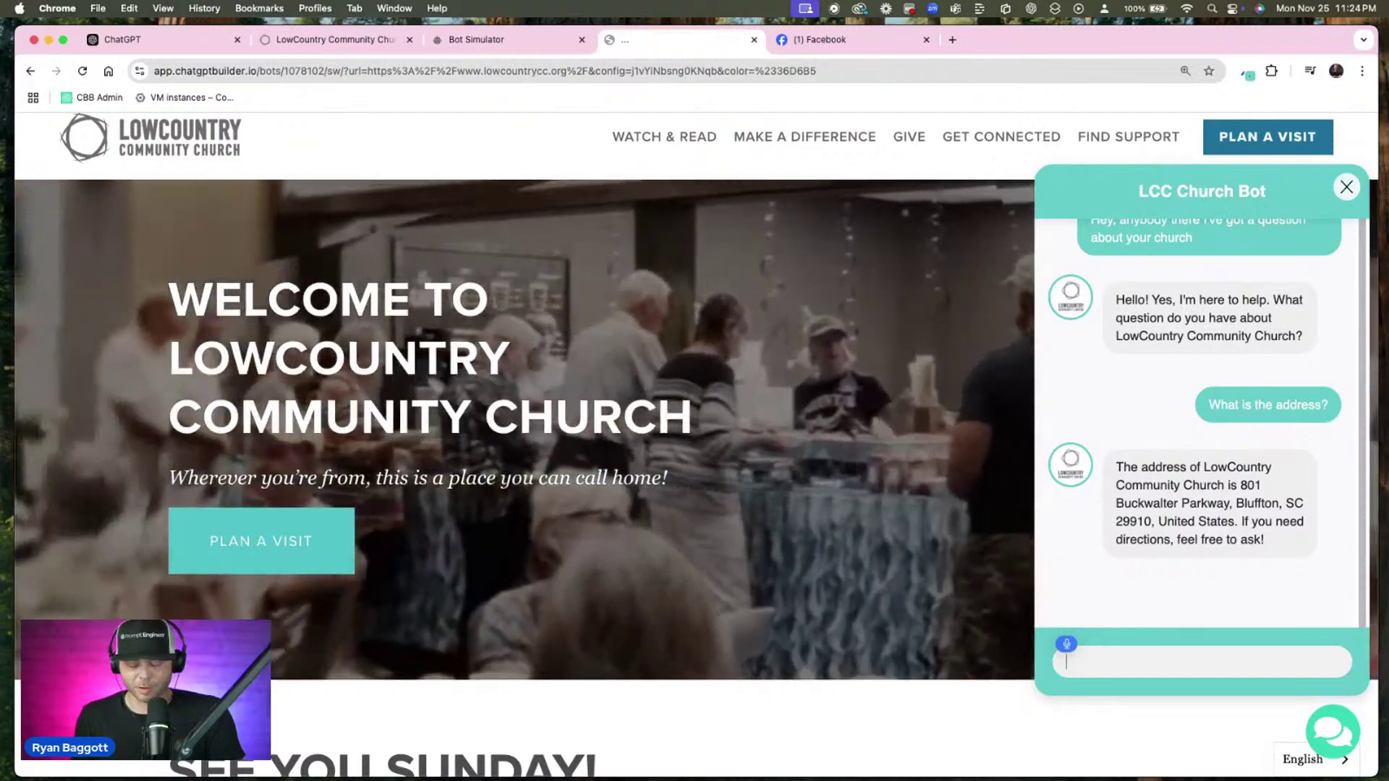
{"action": "type", "text": "When are the services?"}
{"action": "key", "text": "Return"}
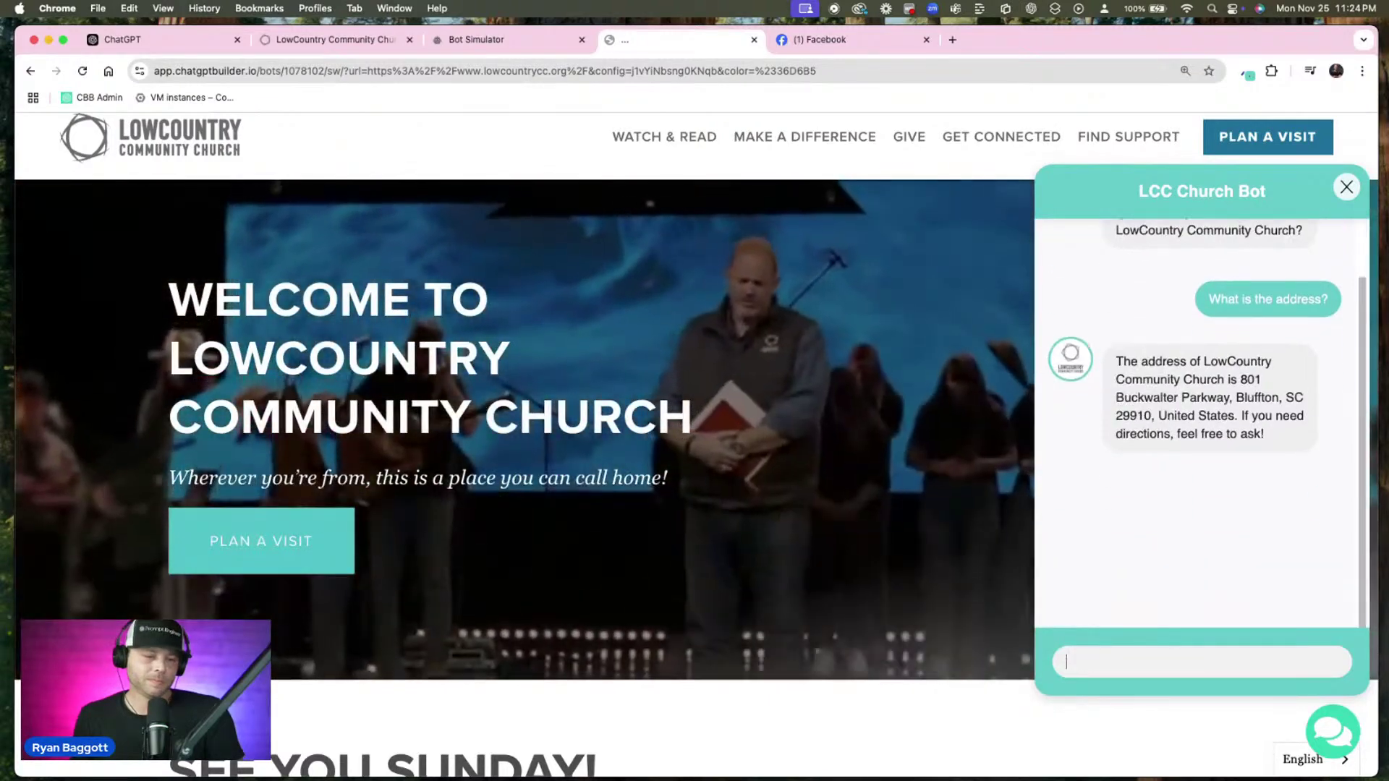
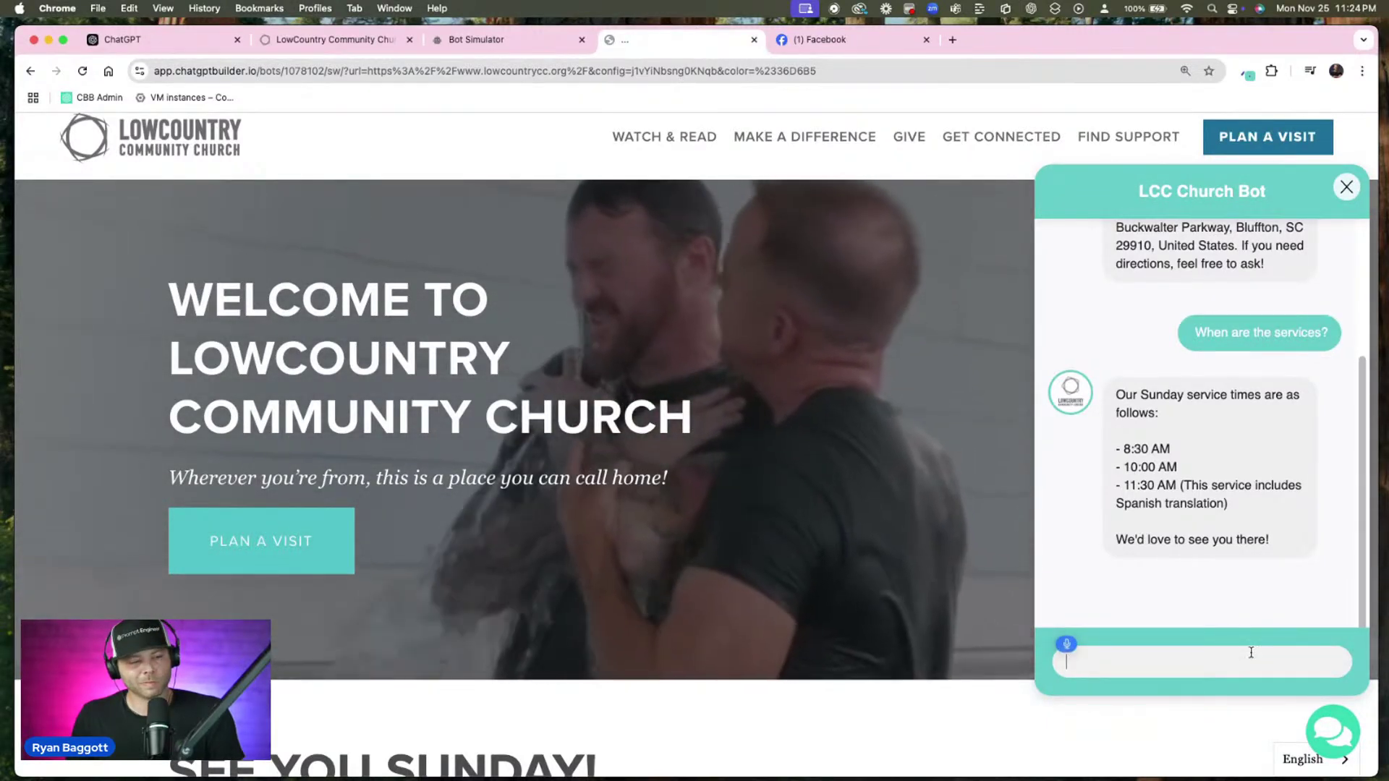
Ask the bot "What is this a Catholic Church or something?" and "I've got a prayer request. What are you gonna do about that?"
{"action": "type", "text": "What is this a Catholic Church or something?"}
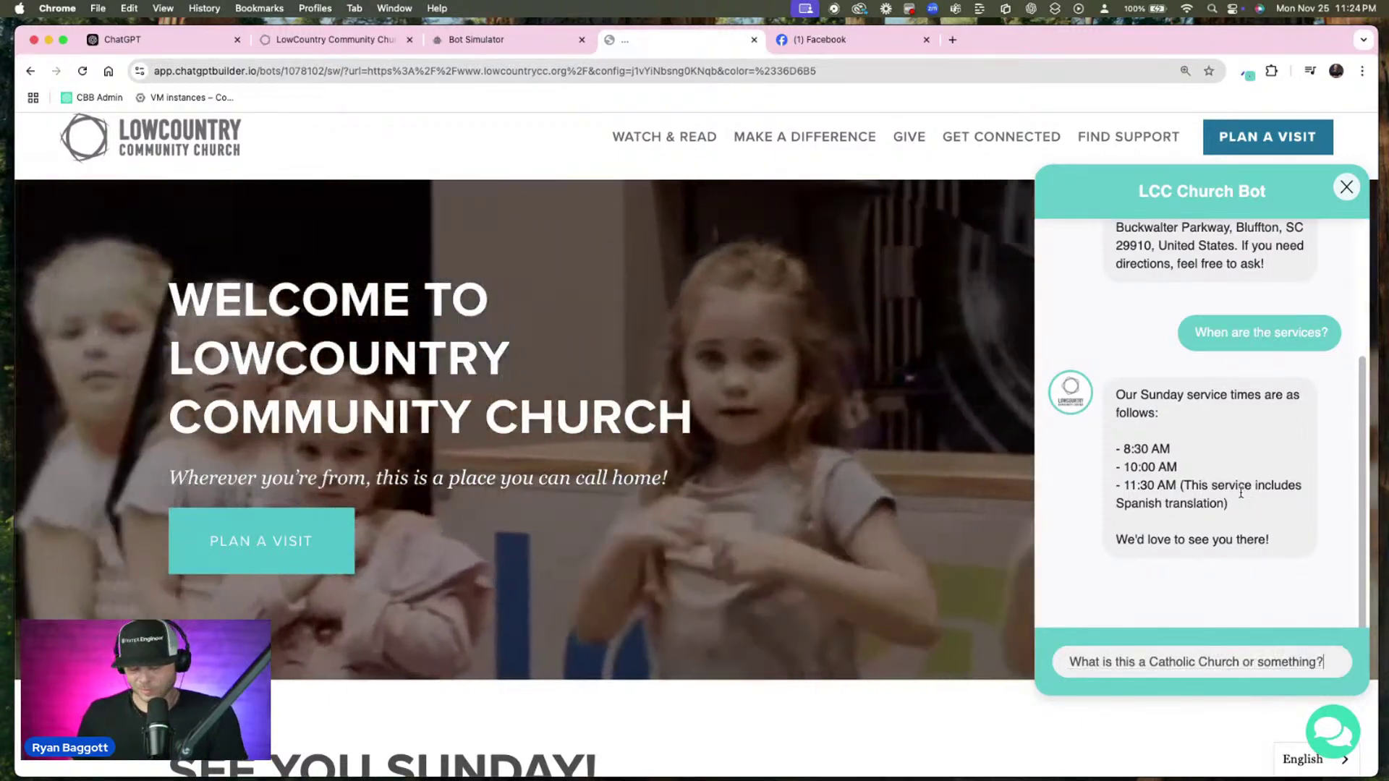
{"action": "key", "text": "Return"}
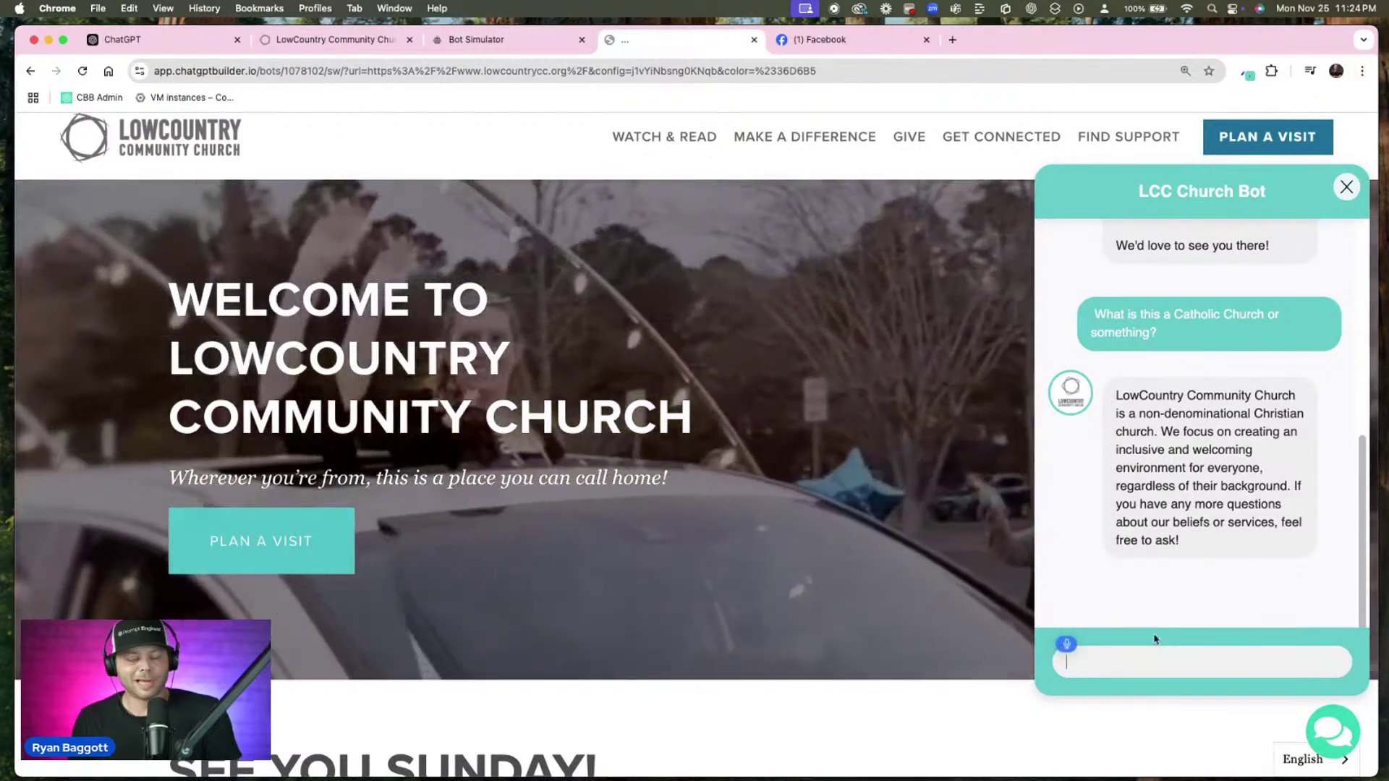
{"action": "type", "text": "I've got a prayer request w"}
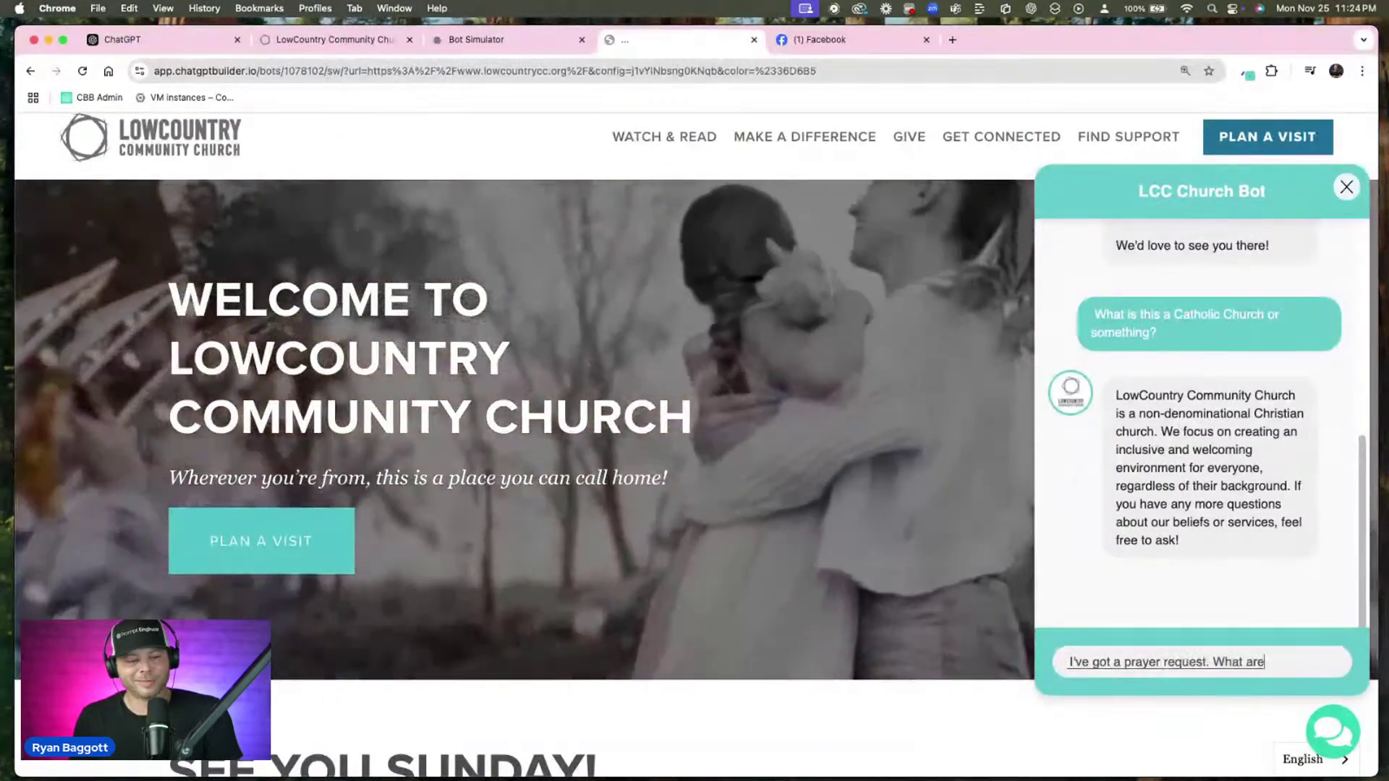
{"action": "key", "text": "BackSpace"}
{"action": "type", "text": ". What are you gonna do about that?"}
{"action": "key", "text": "Return"}
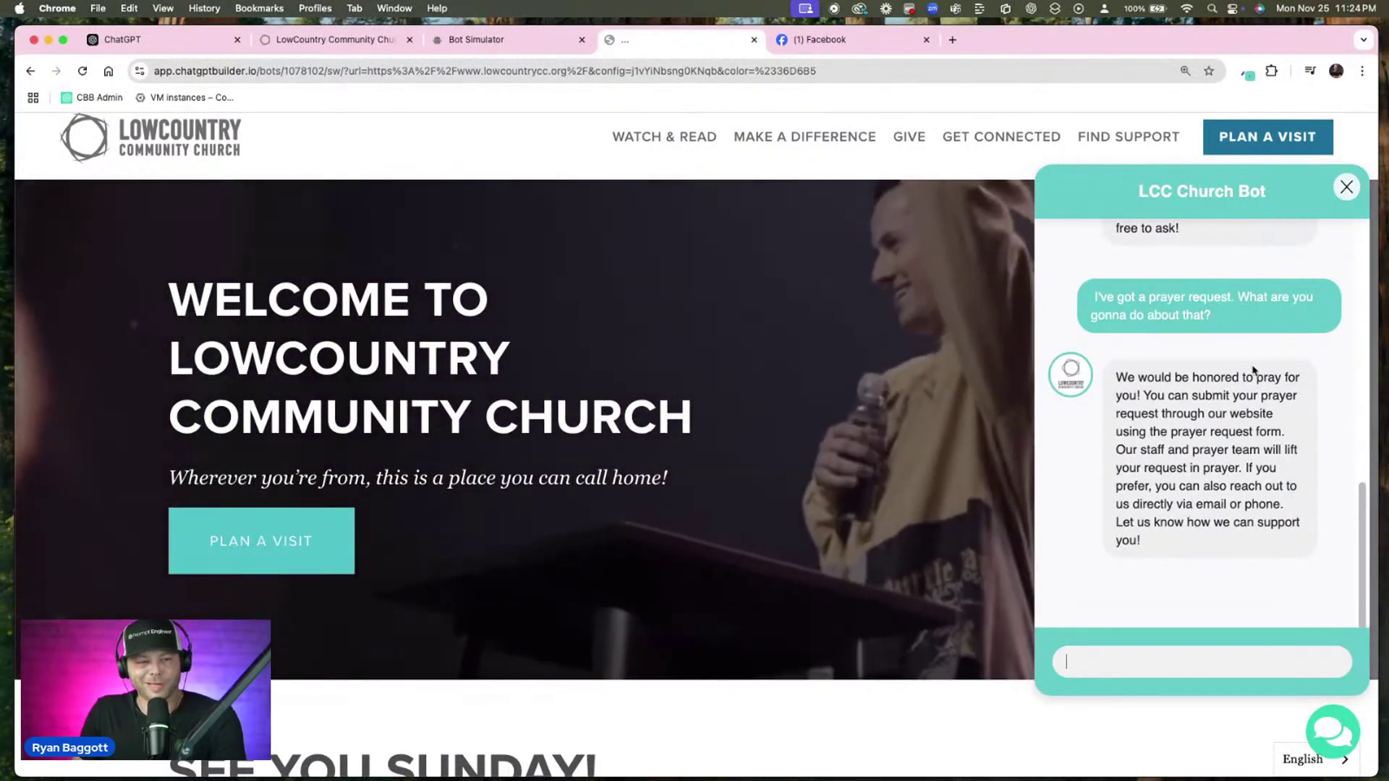
{"action": "scroll", "coordinate": [1245, 376], "scroll_direction": "up", "scroll_amount": 1}
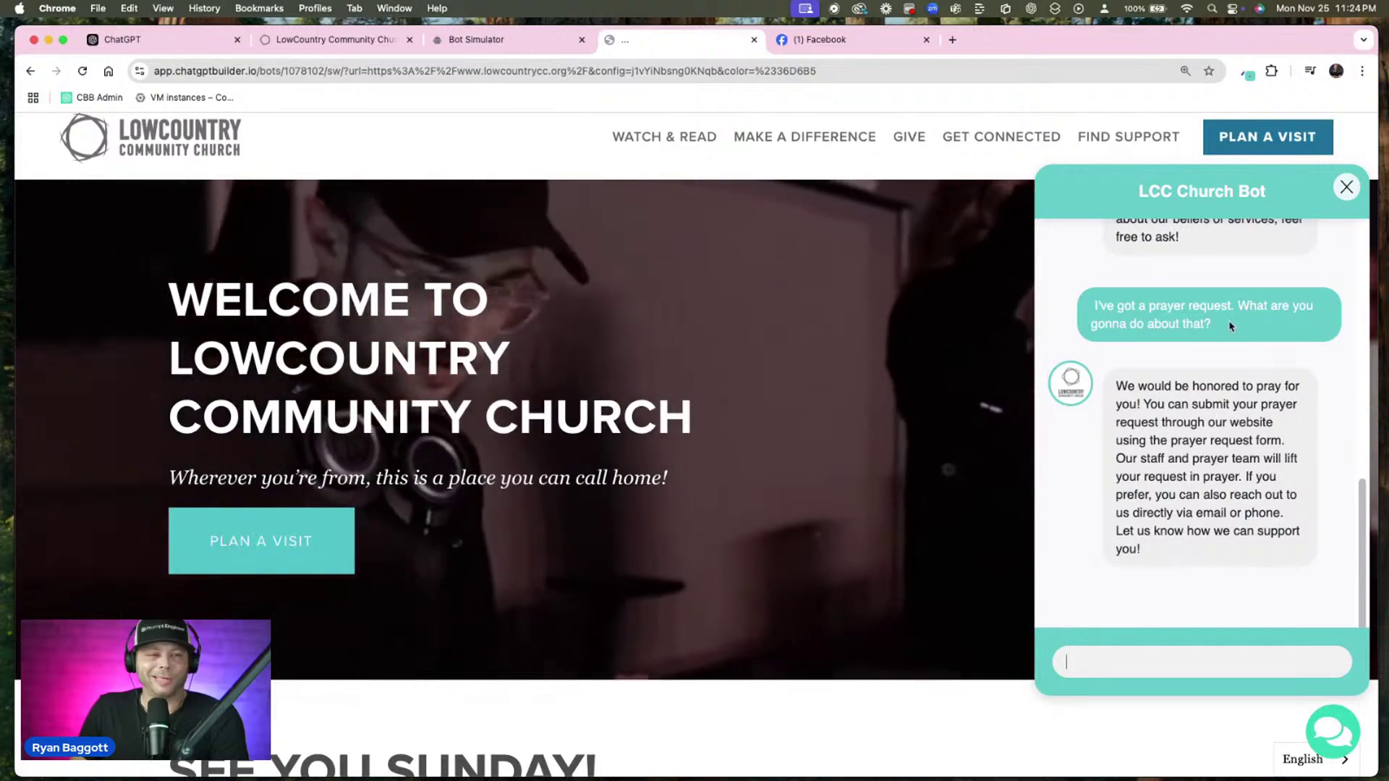
{"action": "scroll", "coordinate": [1230, 391], "scroll_direction": "up", "scroll_amount": 1}
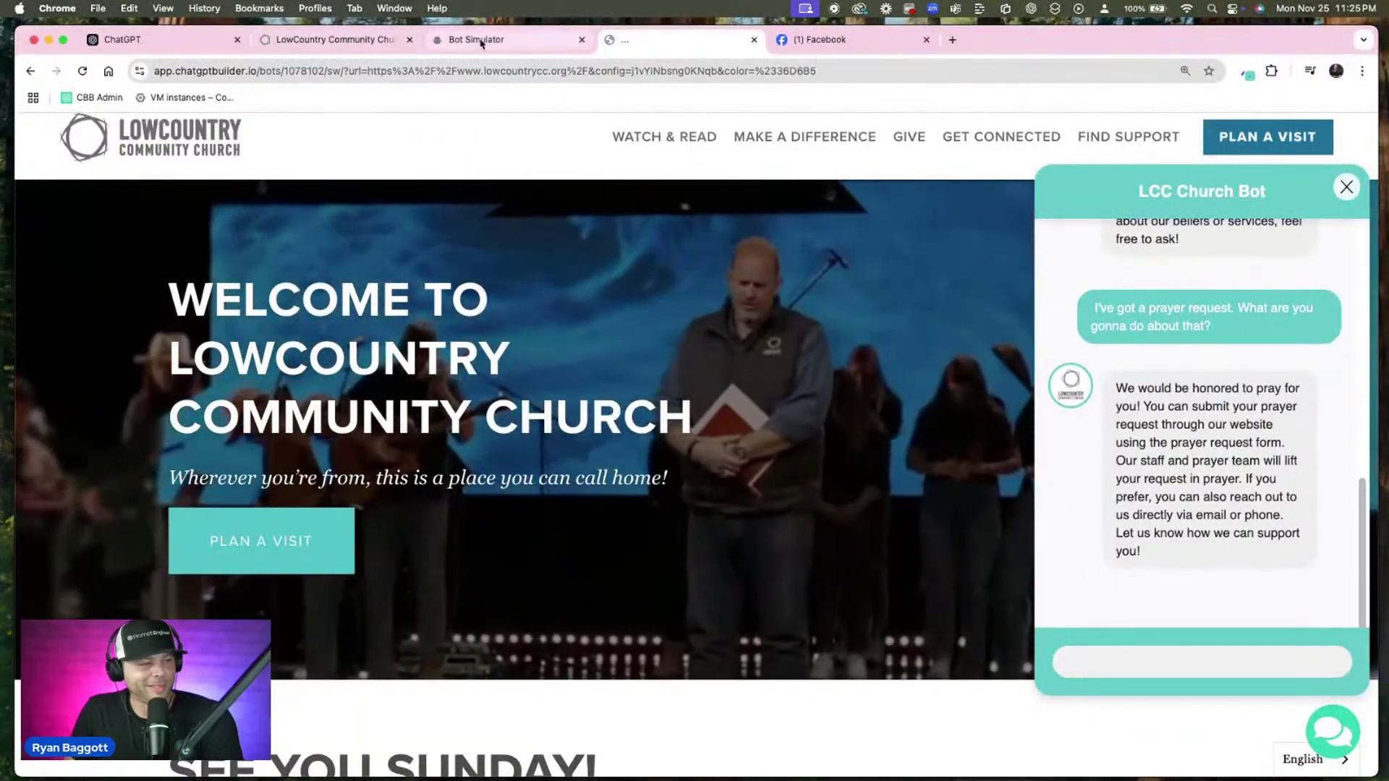
Return to the bot's dashboard and create a new flow named "Prayer Request"
{"action": "left_click", "coordinate": [479, 41]}
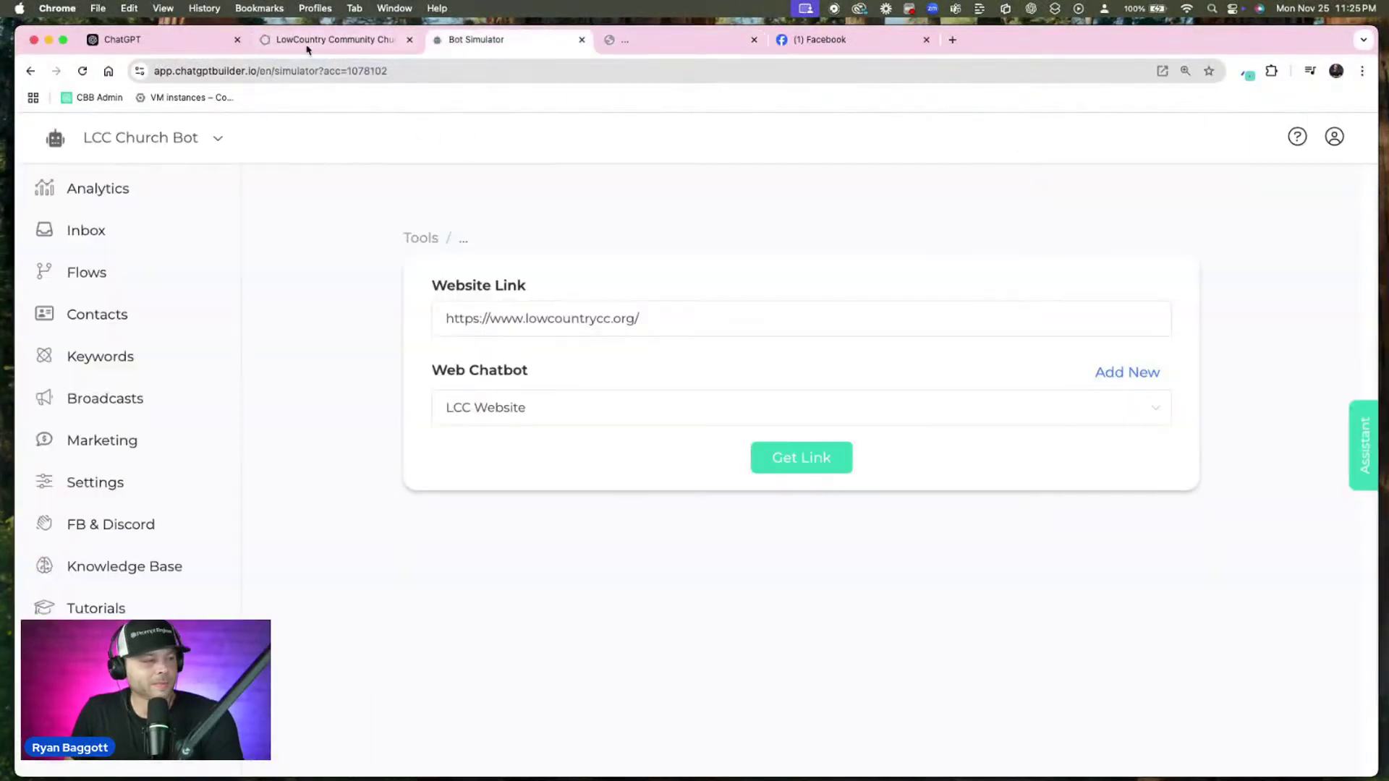
{"action": "left_click", "coordinate": [105, 270]}
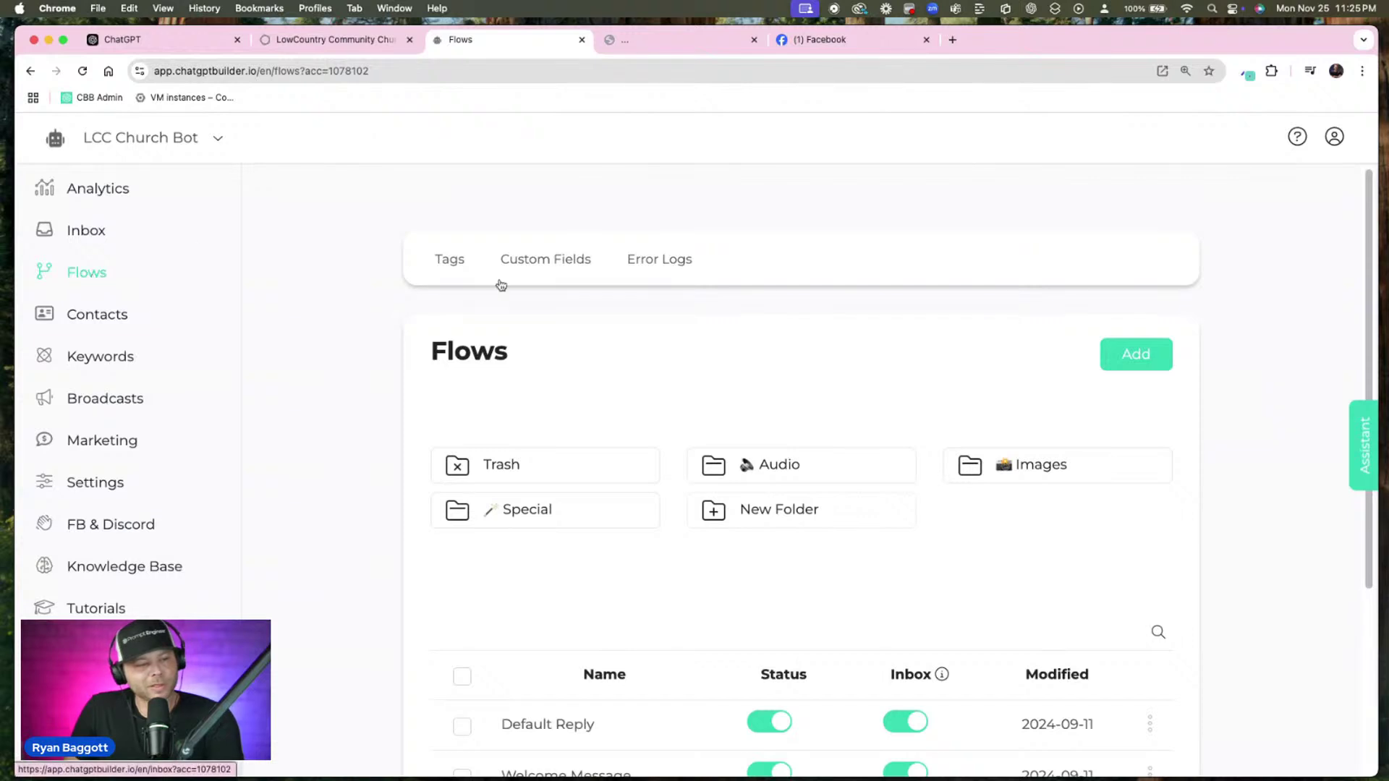
{"action": "left_click", "coordinate": [1161, 348]}
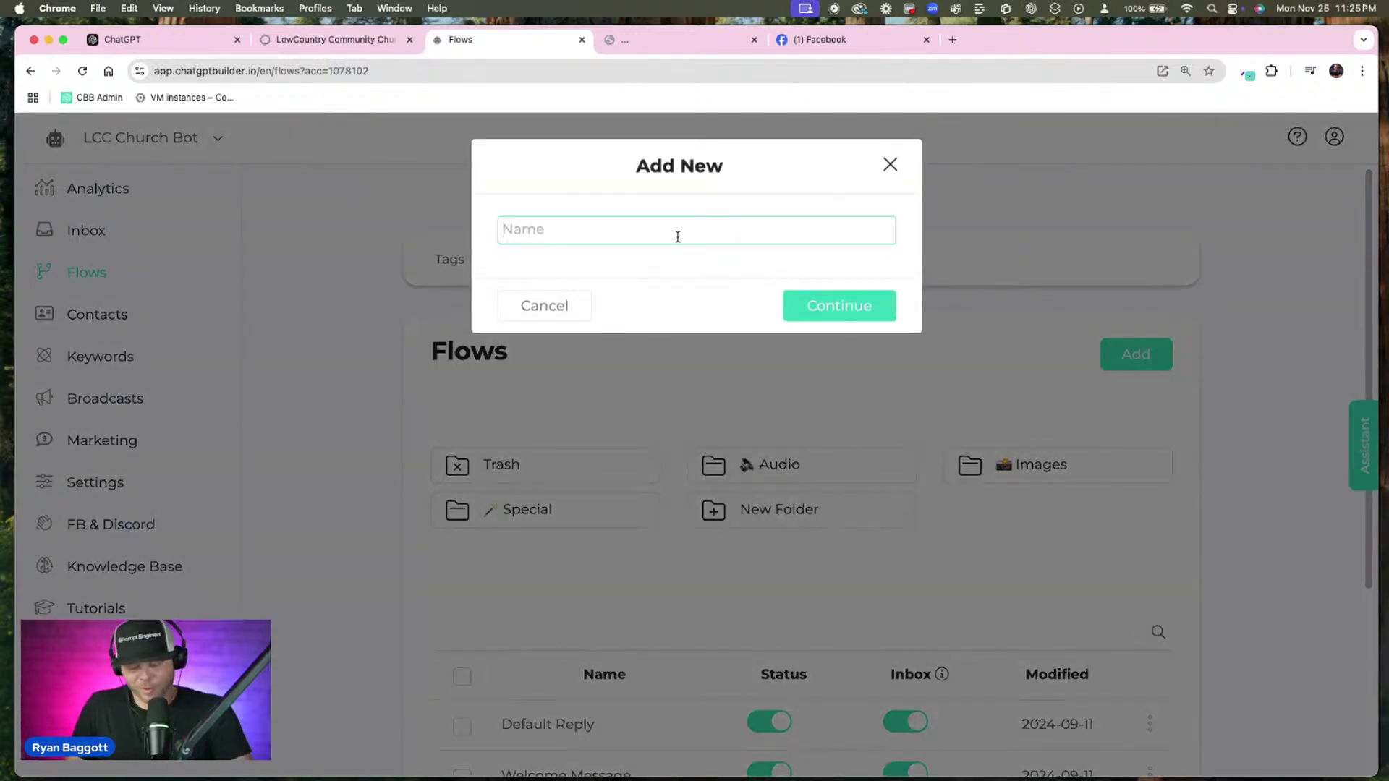
{"action": "type", "text": "Prayer Request"}
{"action": "key", "text": "Return"}
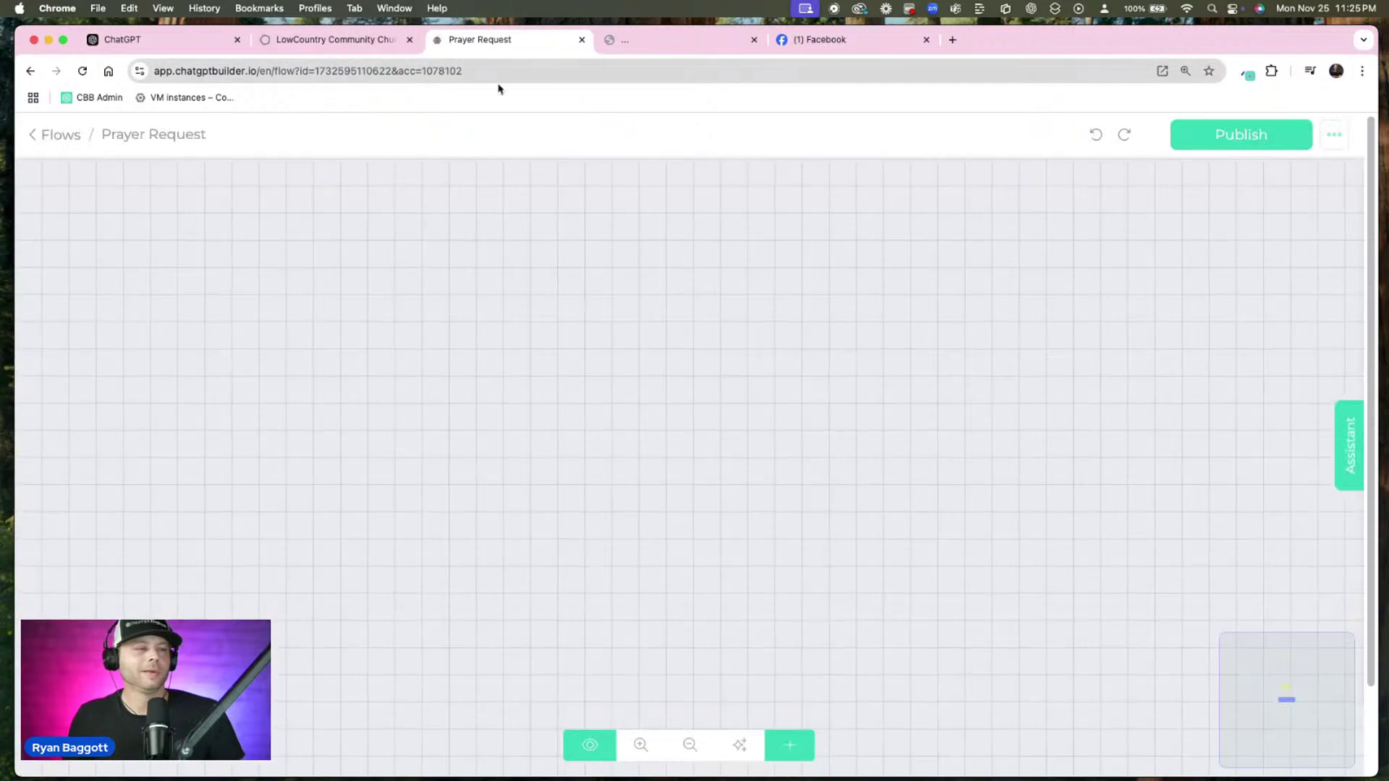
Switch to the church's website and open its Prayer Requests page under Find Support
{"action": "left_click", "coordinate": [328, 40]}
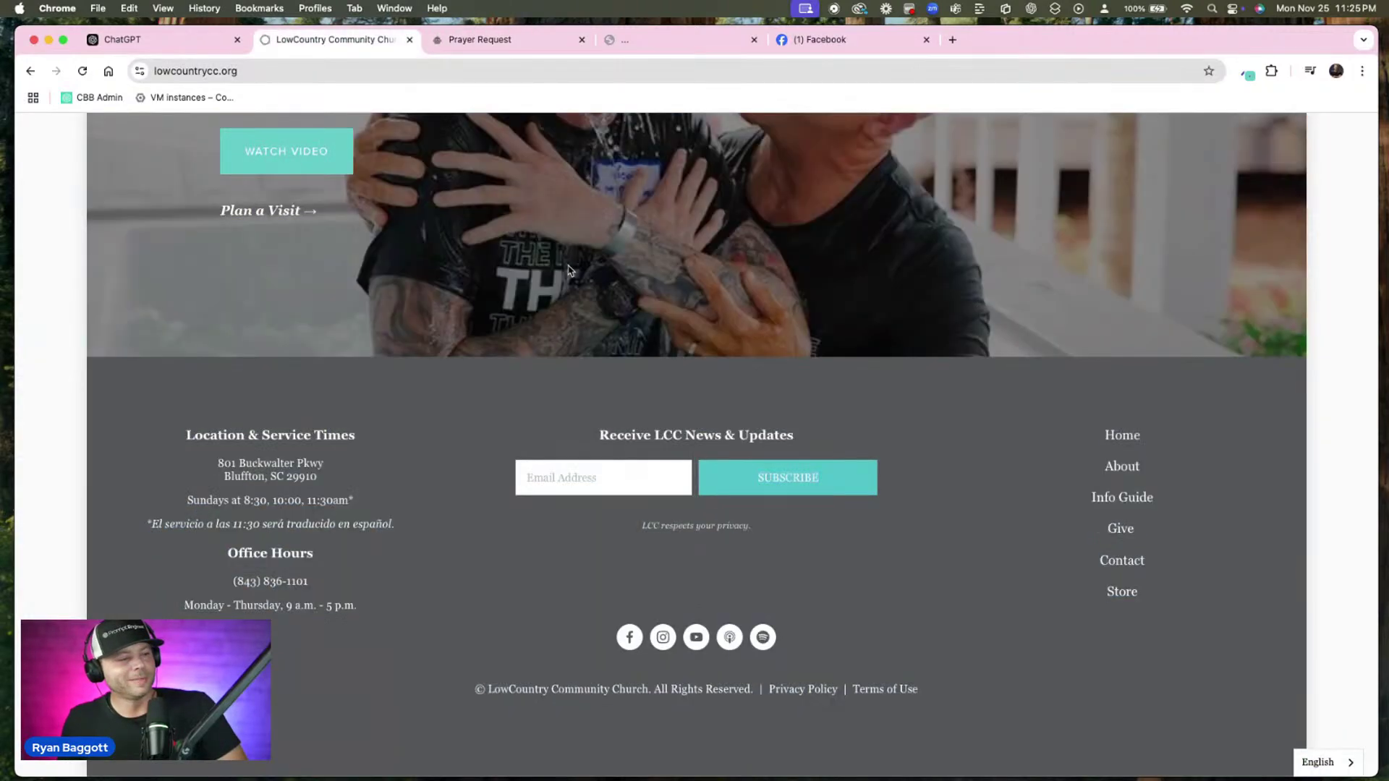
{"action": "scroll", "coordinate": [569, 272], "scroll_direction": "up", "scroll_amount": 10}
{"action": "scroll", "coordinate": [569, 271], "scroll_direction": "up", "scroll_amount": 15}
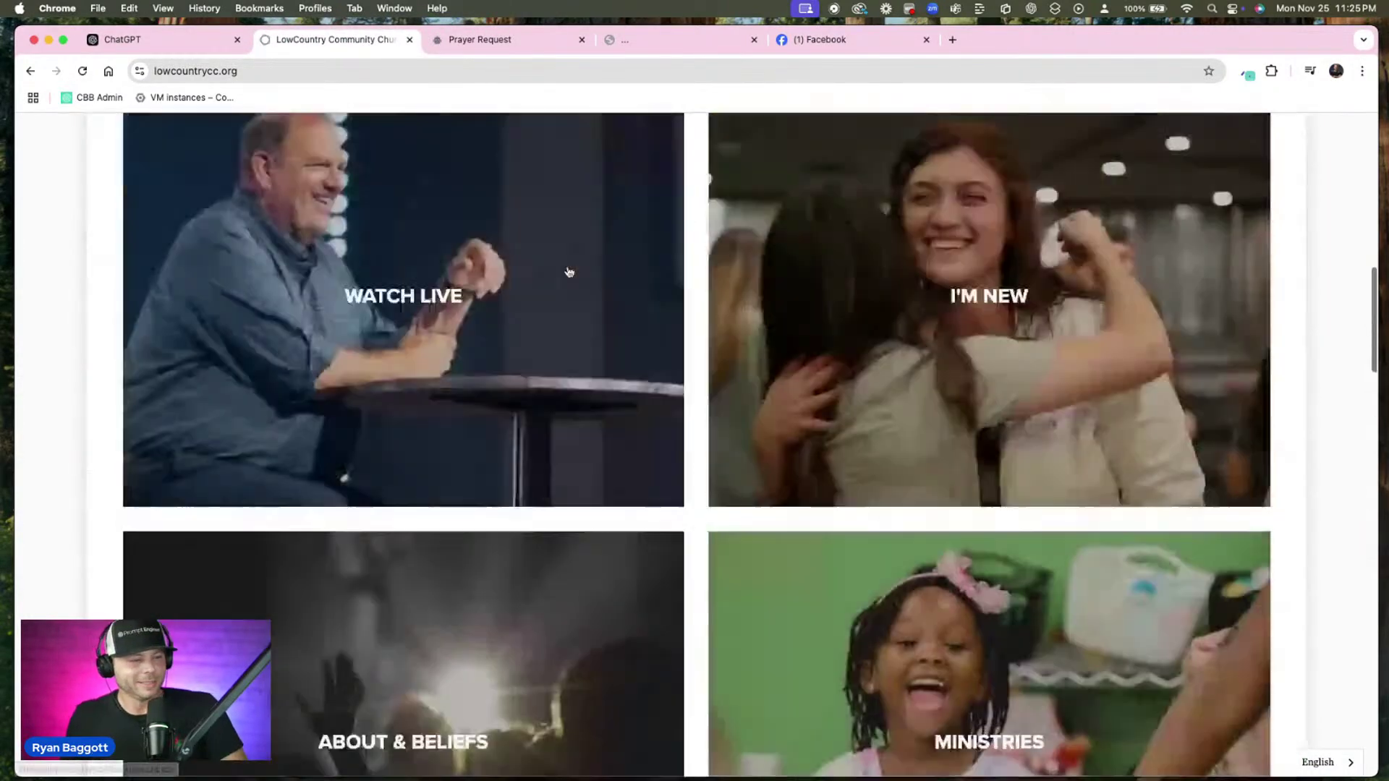
{"action": "scroll", "coordinate": [565, 272], "scroll_direction": "up", "scroll_amount": 10}
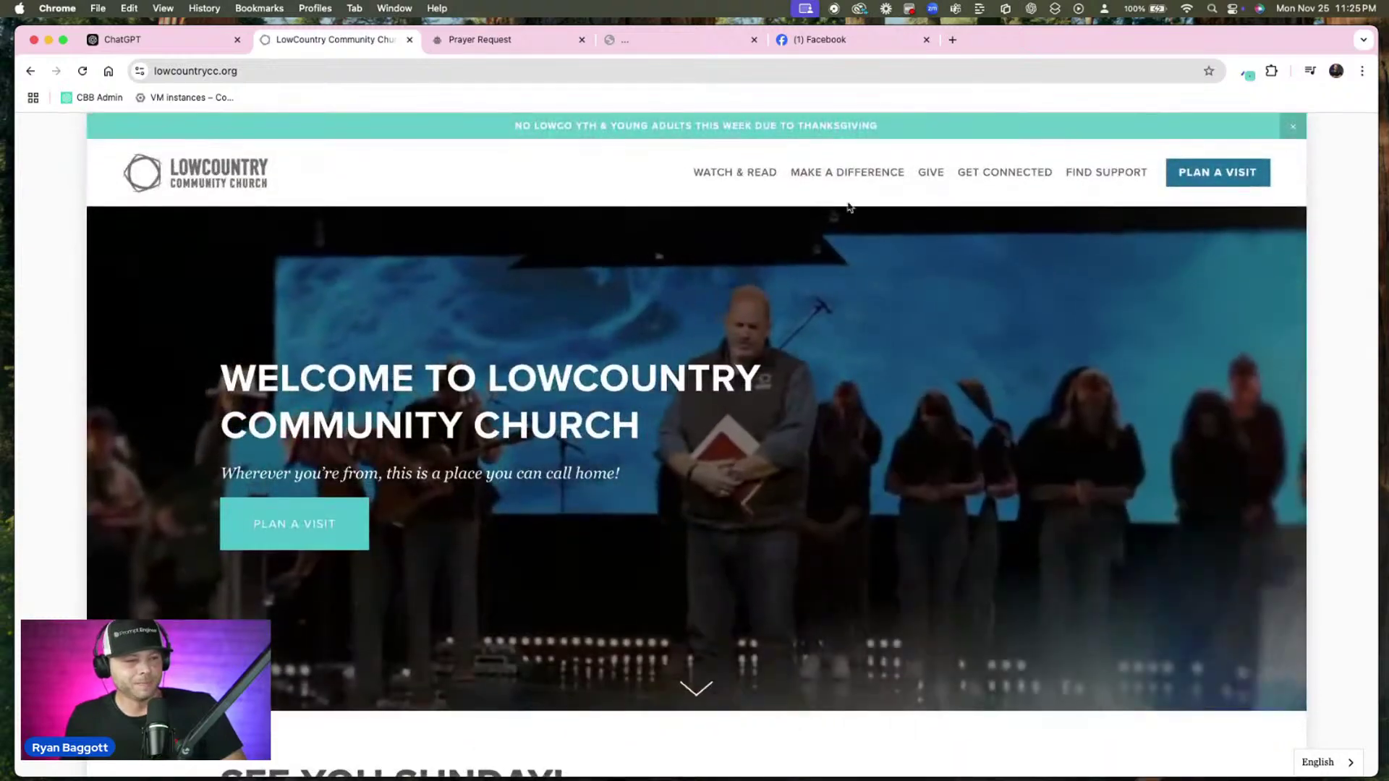
{"action": "mouse_move", "coordinate": [753, 172]}
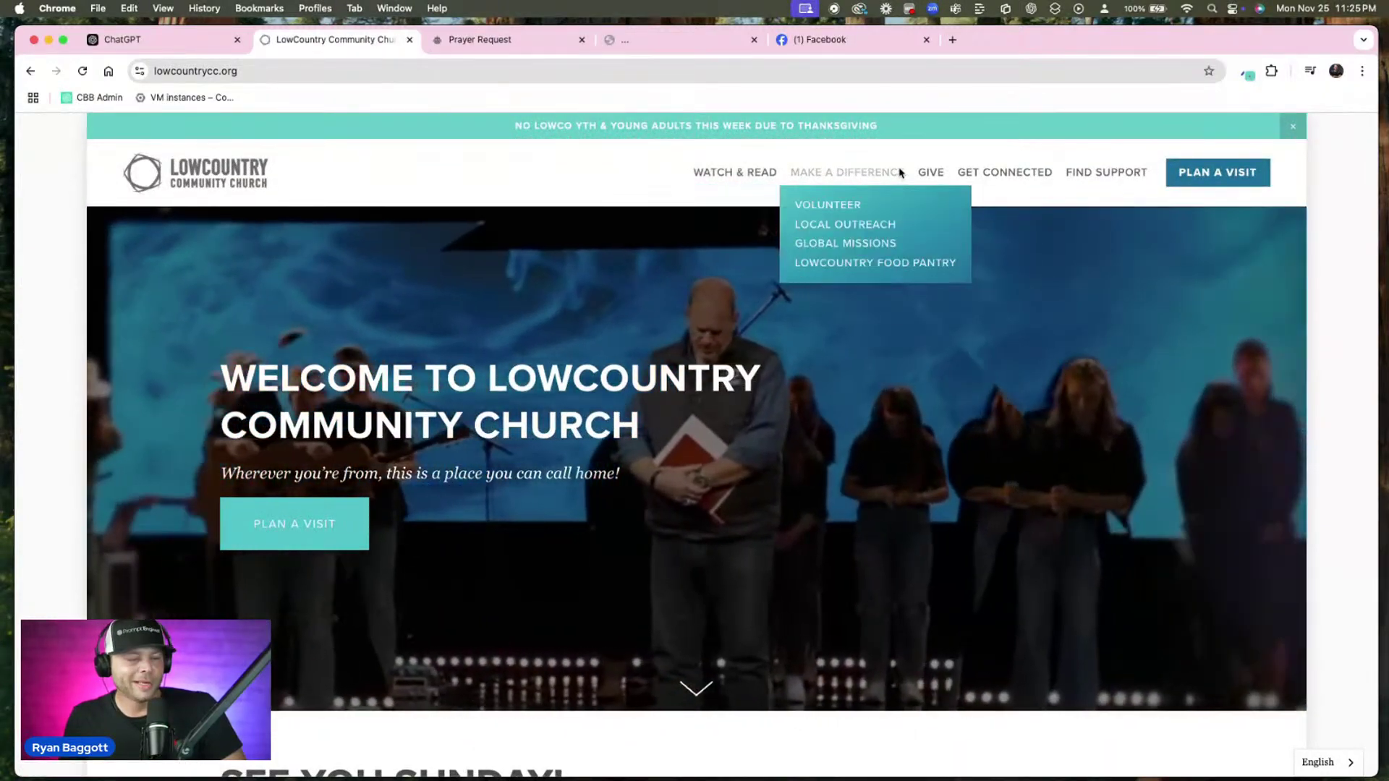
{"action": "mouse_move", "coordinate": [959, 173]}
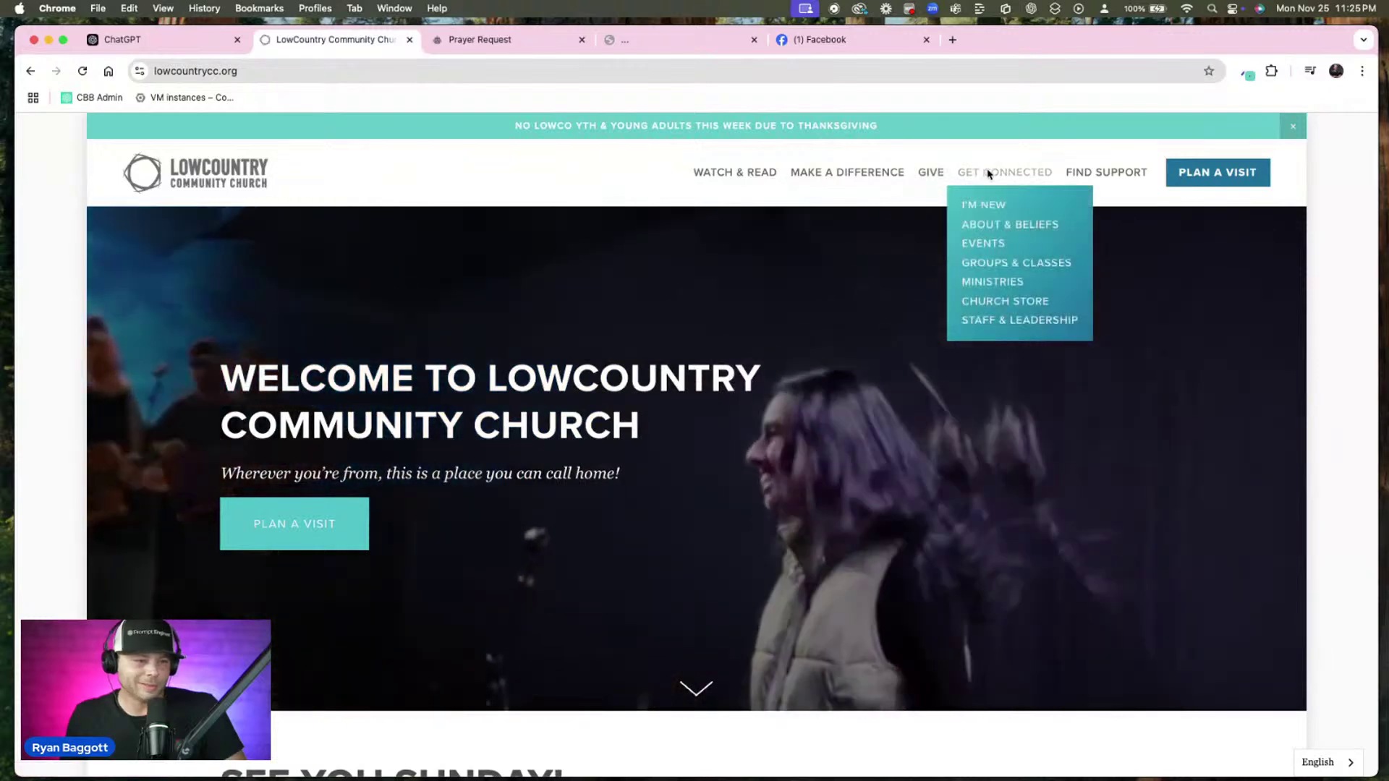
{"action": "mouse_move", "coordinate": [1093, 179]}
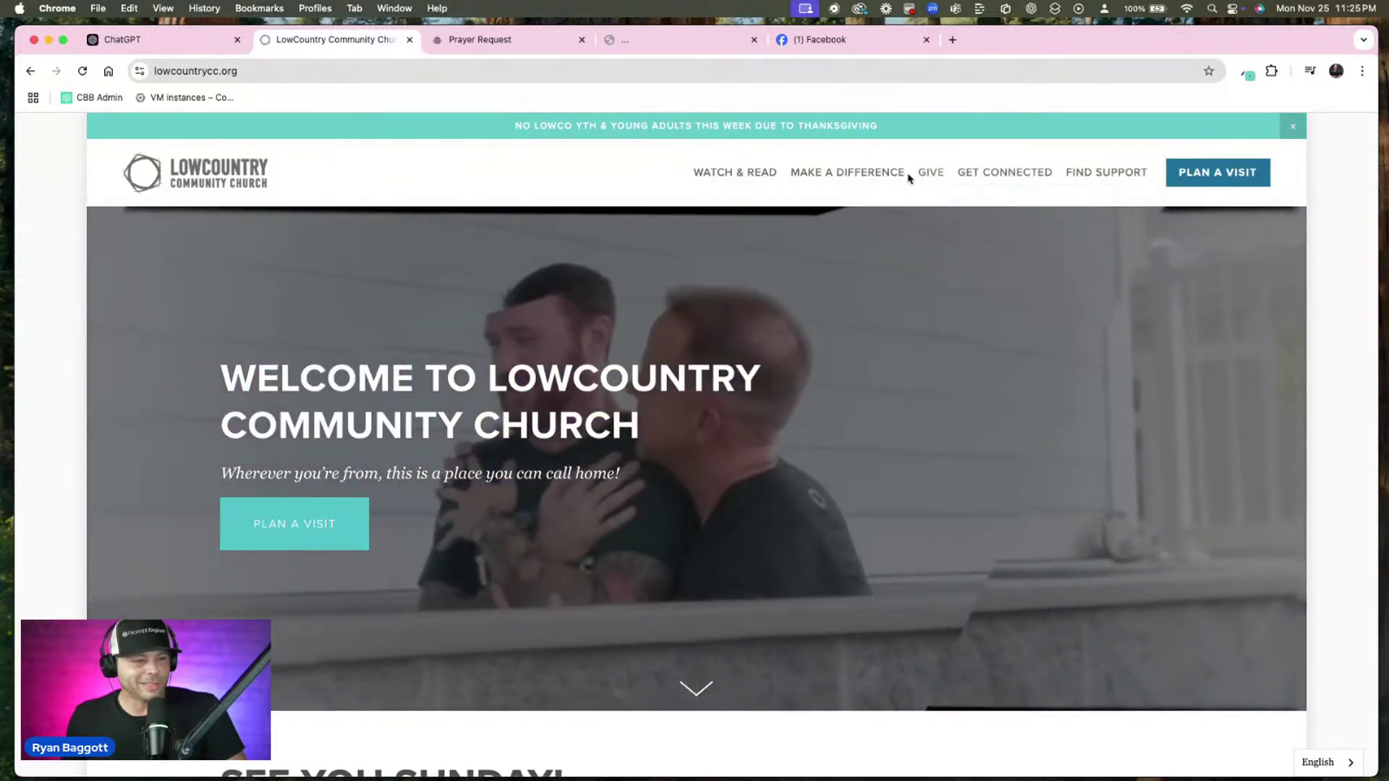
{"action": "mouse_move", "coordinate": [885, 178]}
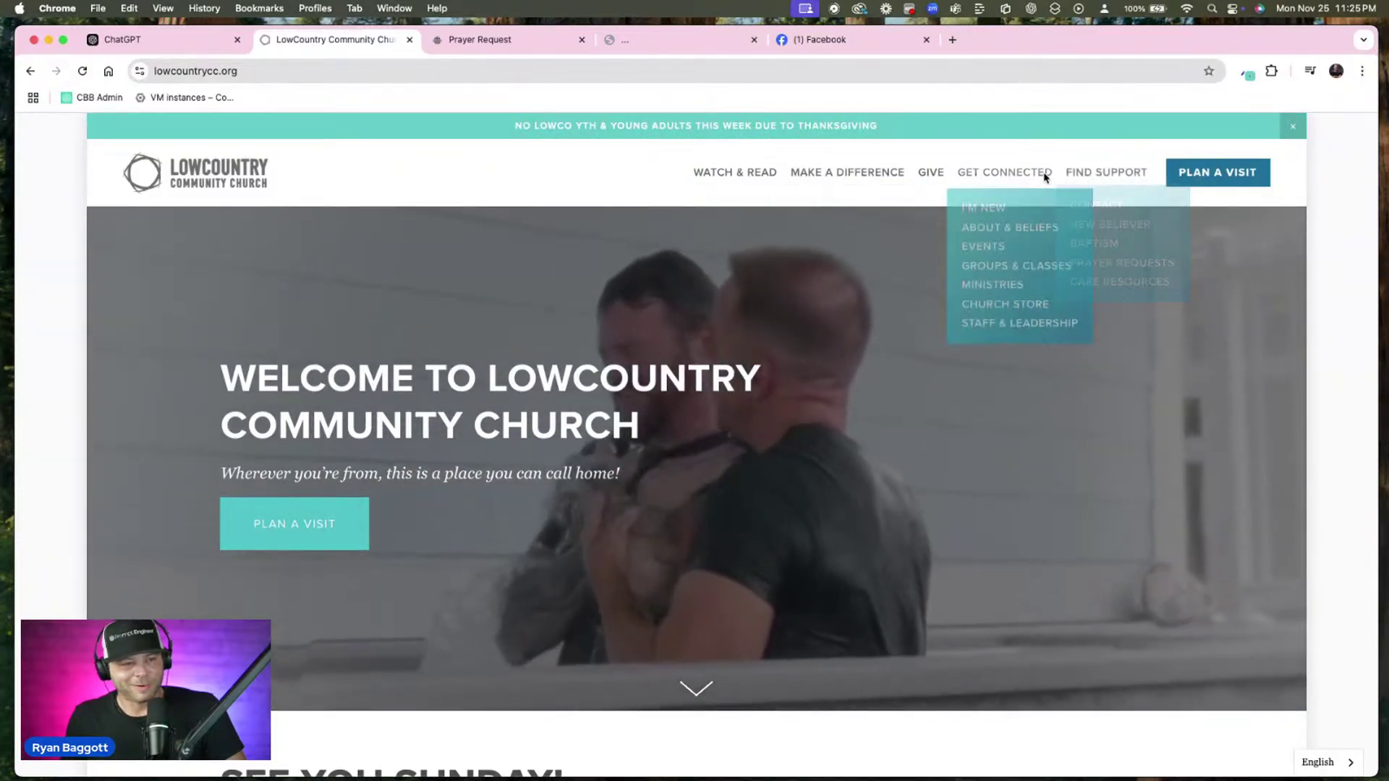
{"action": "mouse_move", "coordinate": [1045, 178]}
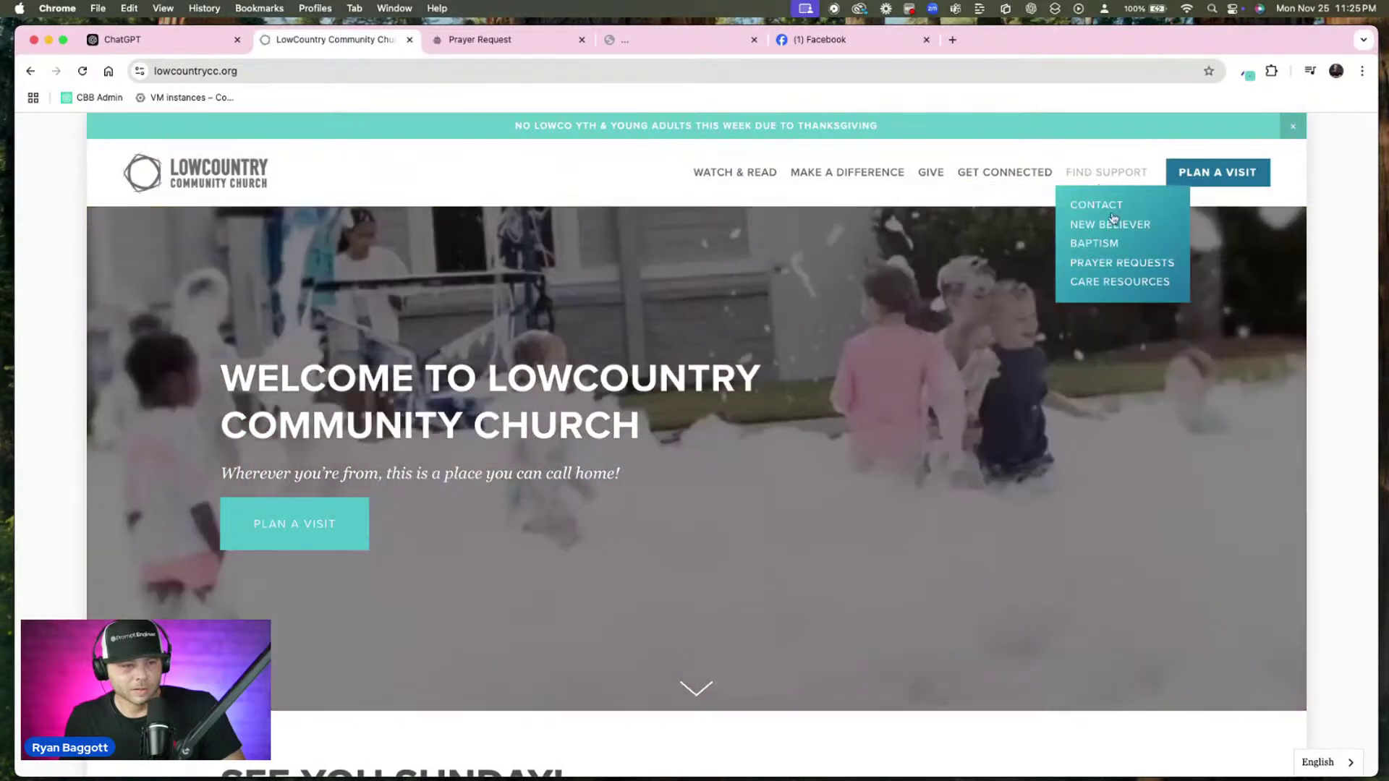
{"action": "left_click", "coordinate": [1121, 263]}
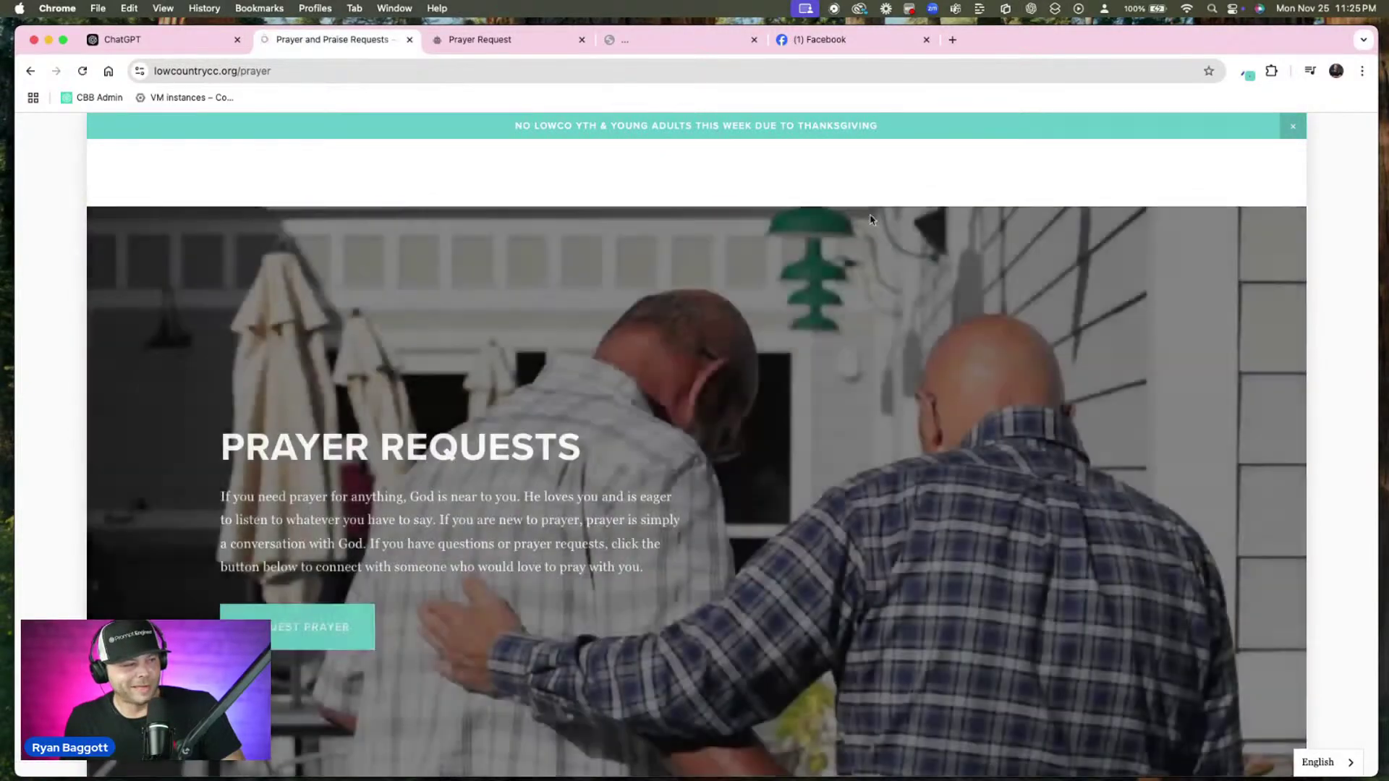
Open the Prayer Requests banner image in a new browser tab by its image address and take a screenshot cropped to the two men
{"action": "scroll", "coordinate": [924, 257], "scroll_direction": "down", "scroll_amount": 3}
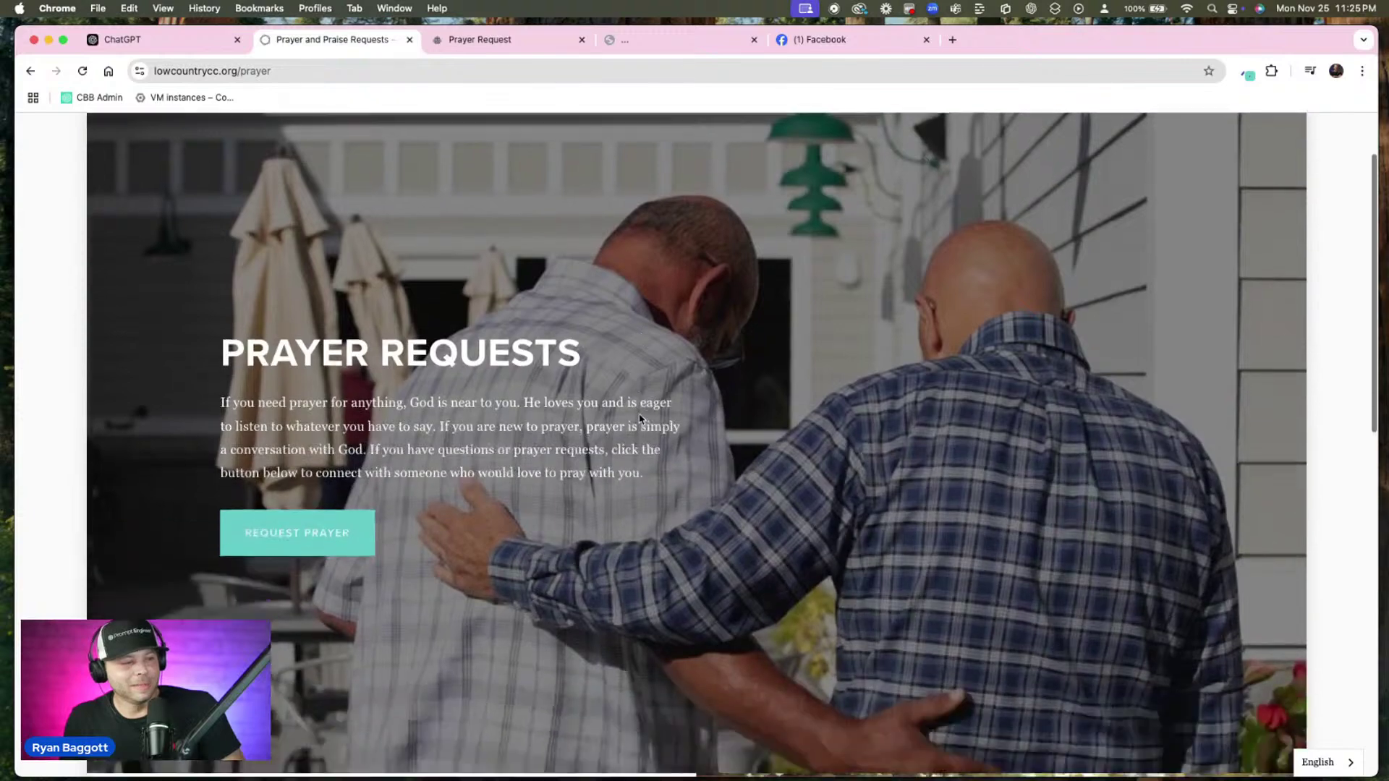
{"action": "scroll", "coordinate": [868, 209], "scroll_direction": "up", "scroll_amount": 3}
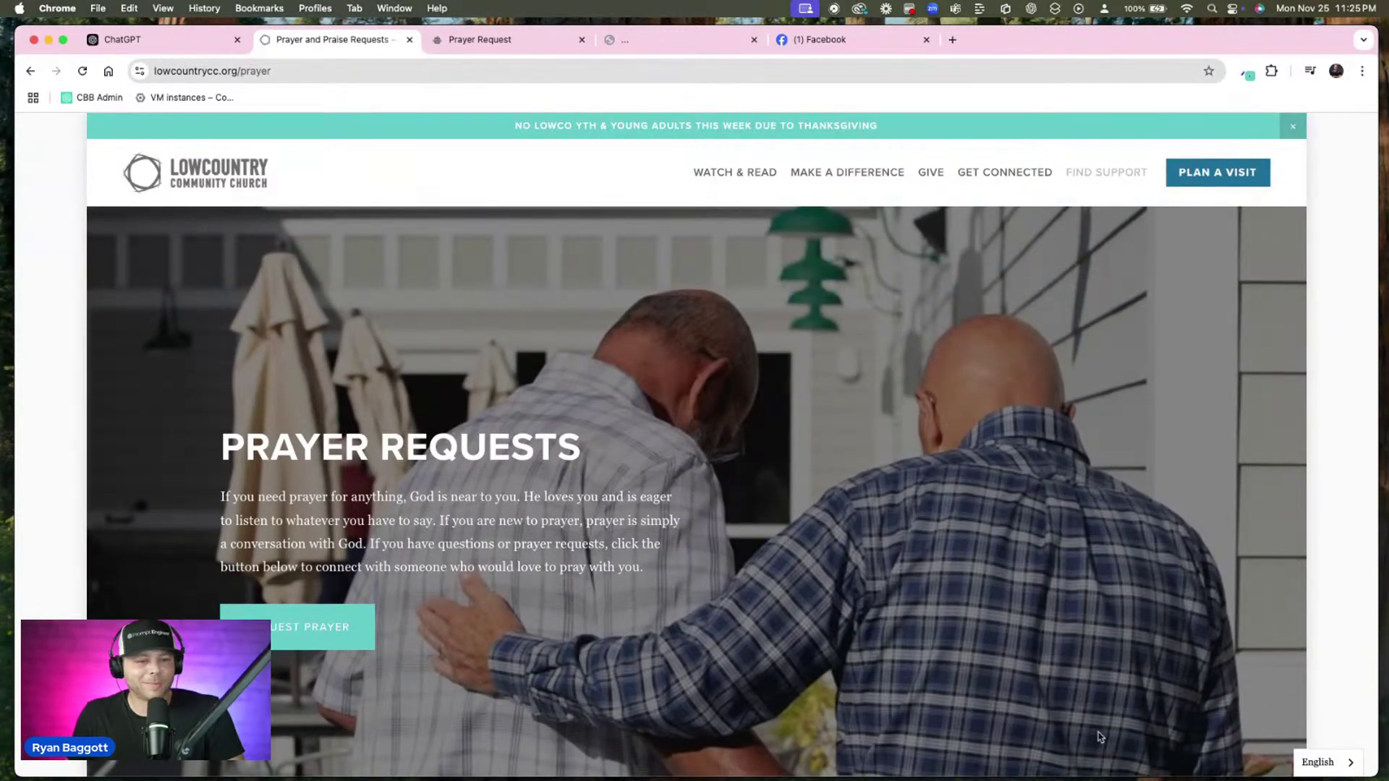
{"action": "scroll", "coordinate": [1042, 719], "scroll_direction": "down", "scroll_amount": 3}
{"action": "scroll", "coordinate": [445, 612], "scroll_direction": "down", "scroll_amount": 1}
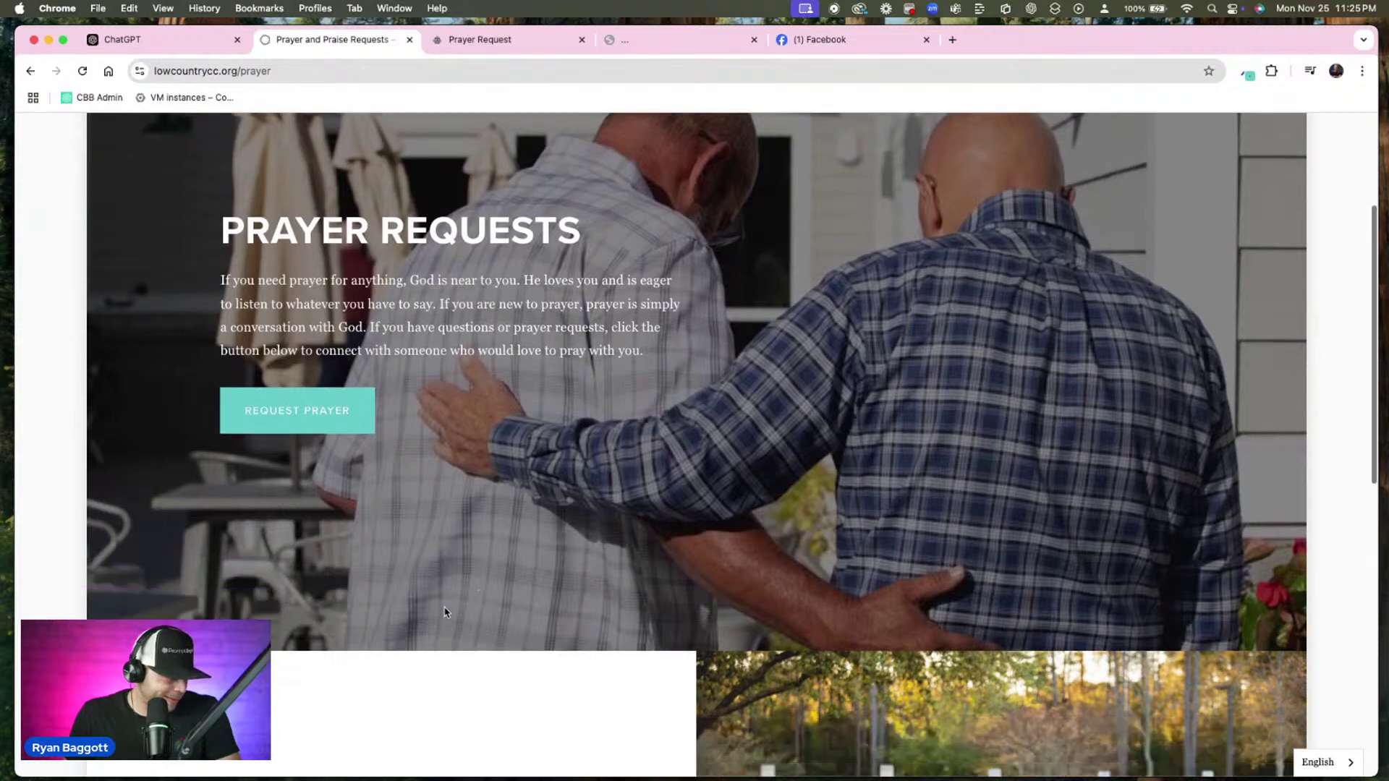
{"action": "scroll", "coordinate": [445, 612], "scroll_direction": "up", "scroll_amount": 3}
{"action": "right_click", "coordinate": [853, 396]}
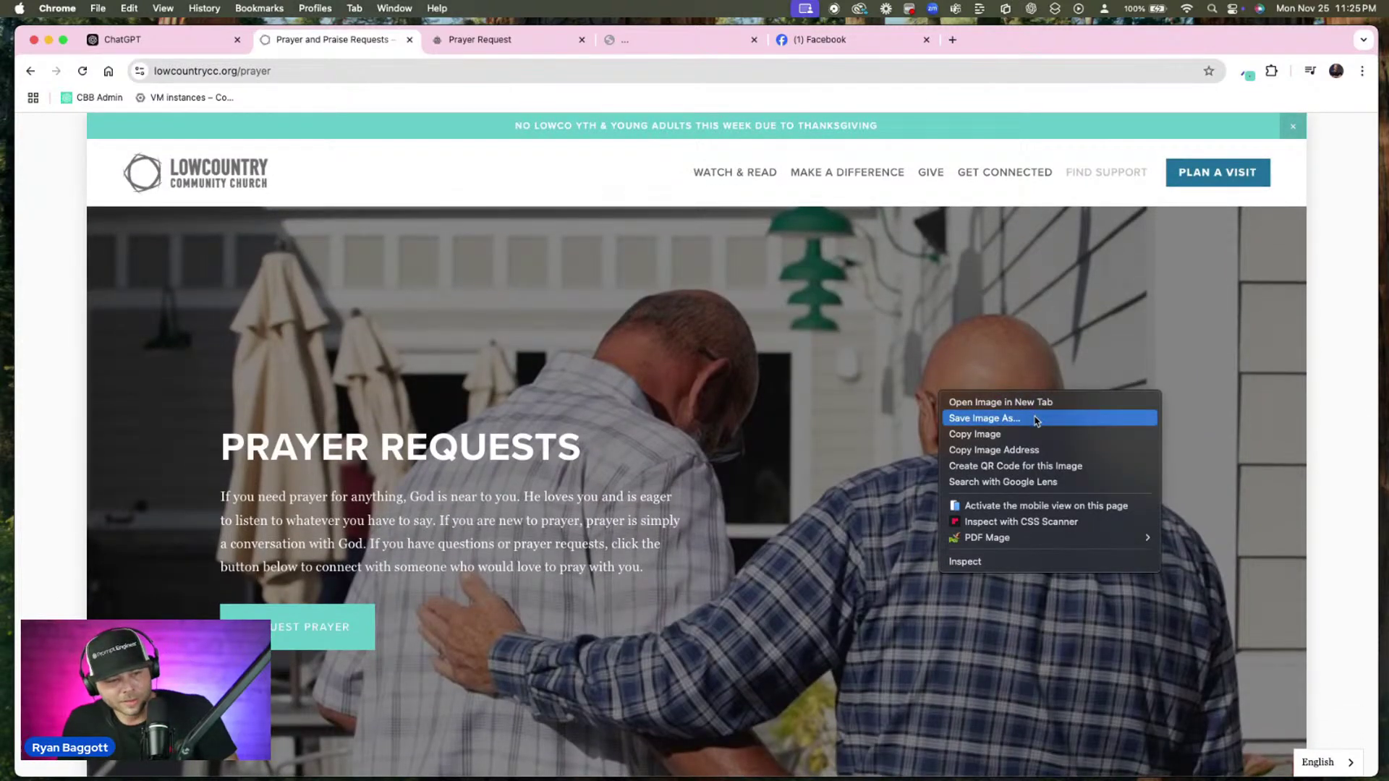
{"action": "left_click", "coordinate": [1040, 452]}
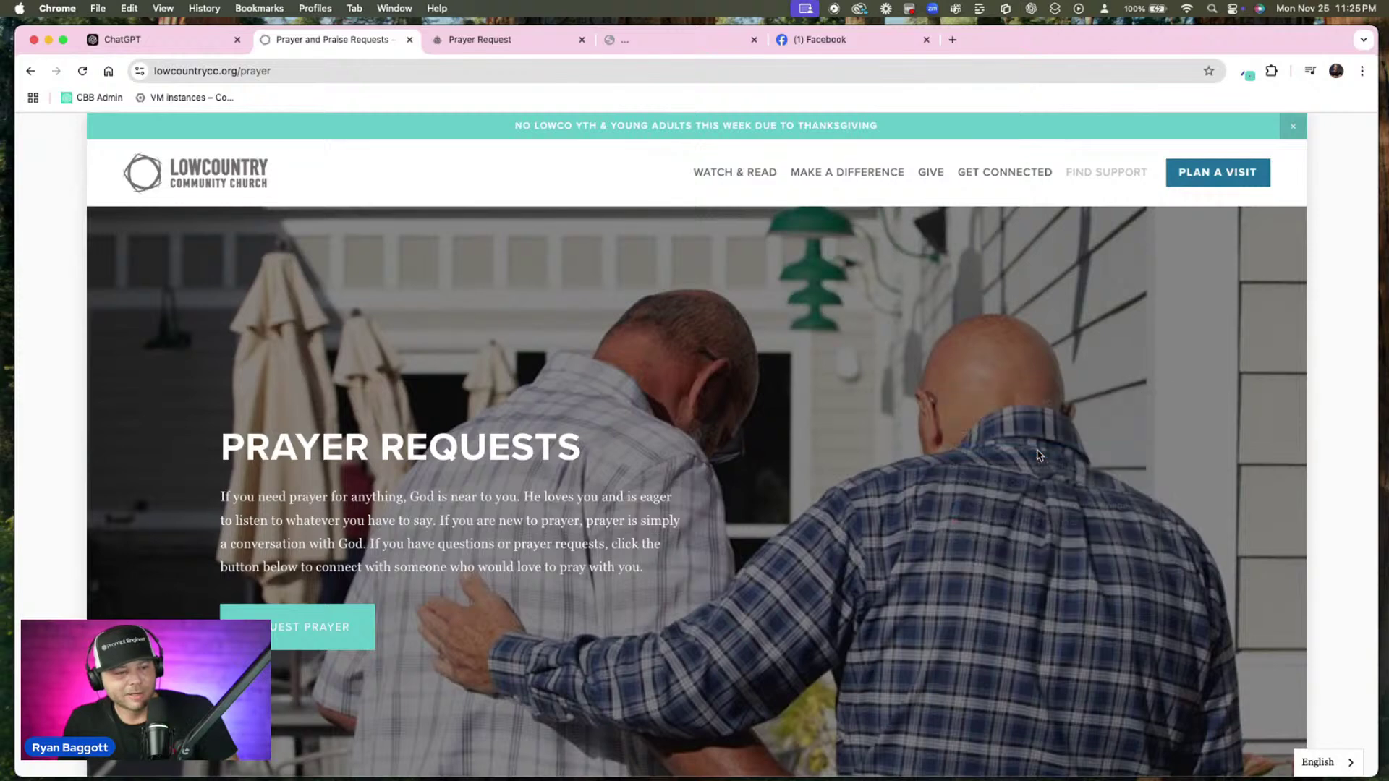
{"action": "left_click", "coordinate": [952, 40]}
{"action": "key", "text": "super+v"}
{"action": "key", "text": "Return"}
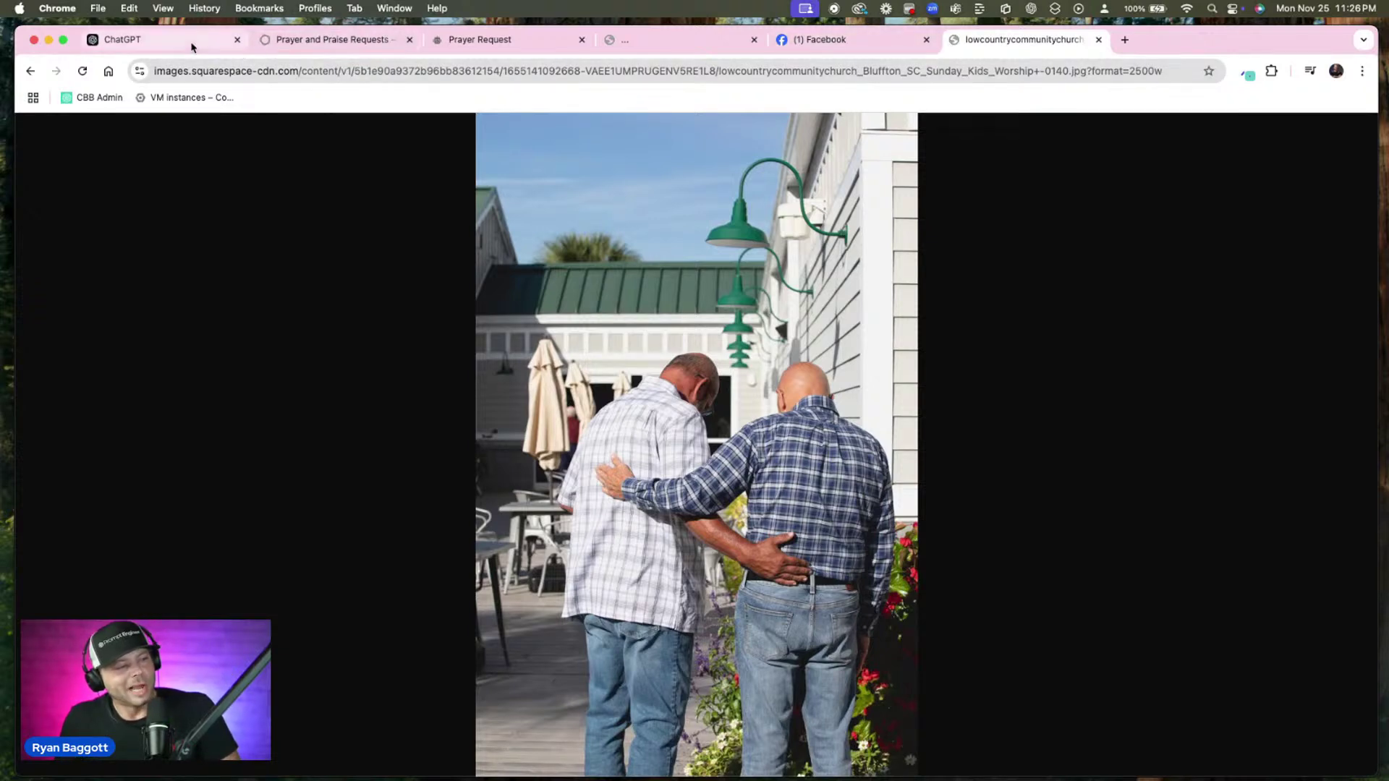
{"action": "key", "text": "super+shift+4"}
{"action": "left_click_drag", "start_coordinate": [502, 303], "coordinate": [913, 606]}
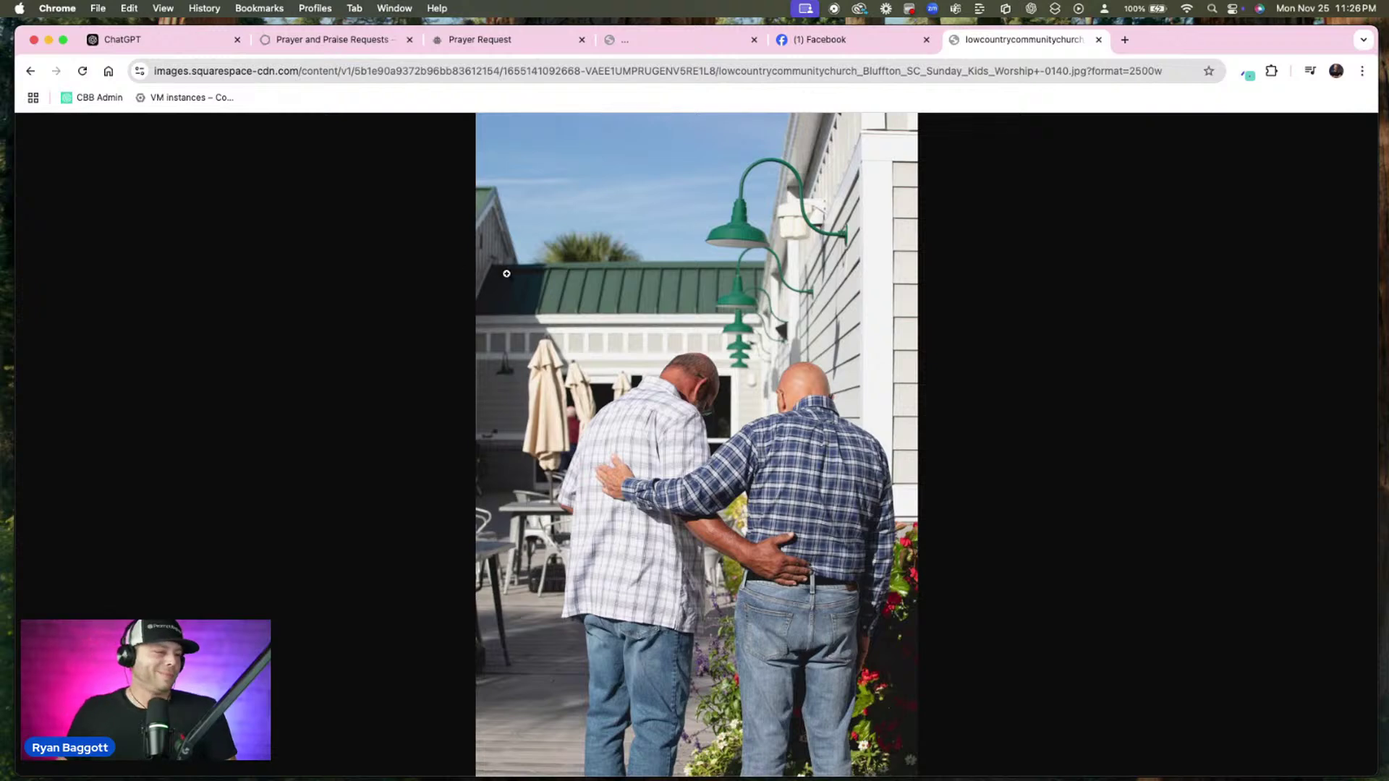
Copy the "Prayer Requests" heading text from the church's prayer page
{"action": "left_click", "coordinate": [167, 46]}
{"action": "left_click", "coordinate": [340, 47]}
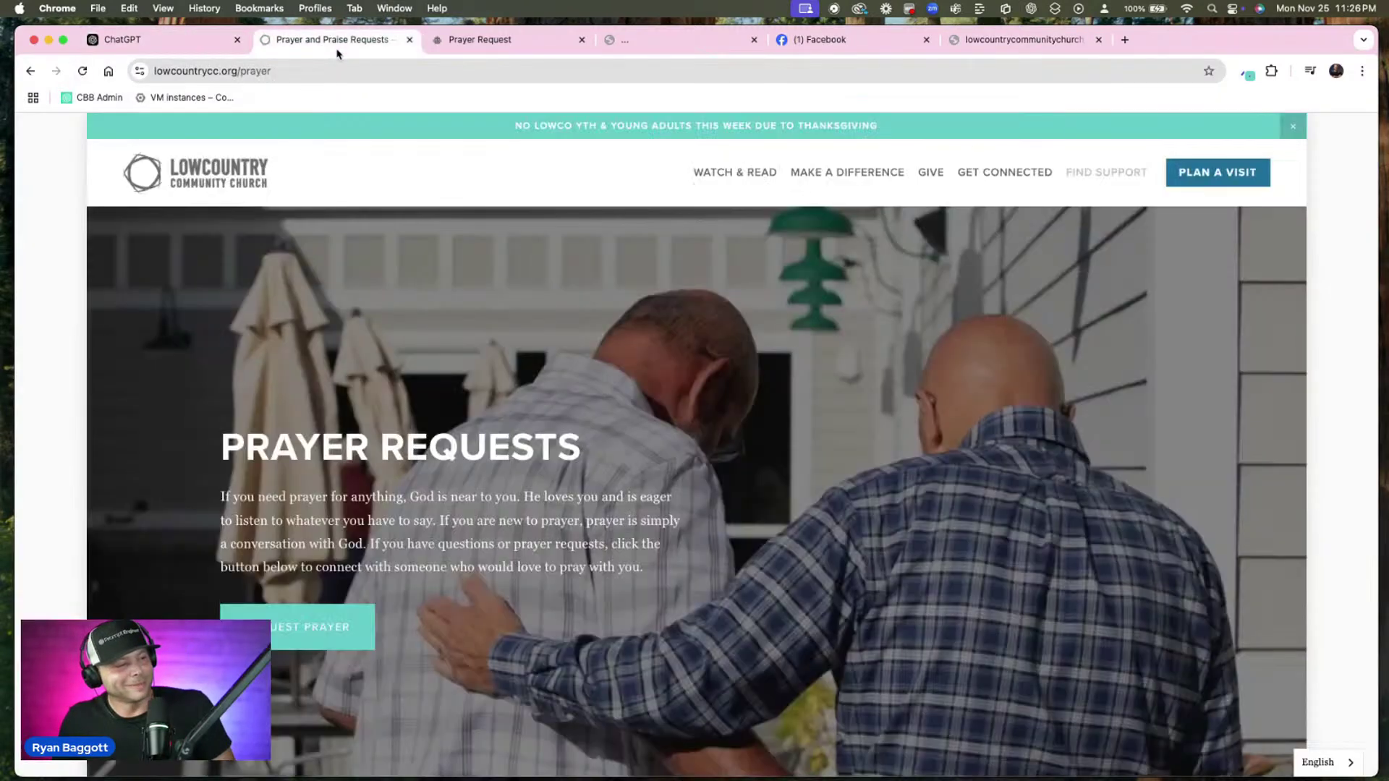
{"action": "left_click_drag", "start_coordinate": [220, 443], "coordinate": [608, 442]}
{"action": "key", "text": "super+c"}
Return to the Prayer Request flow and auto-organize its steps to bring the Send Message block into view
{"action": "left_click", "coordinate": [505, 44]}
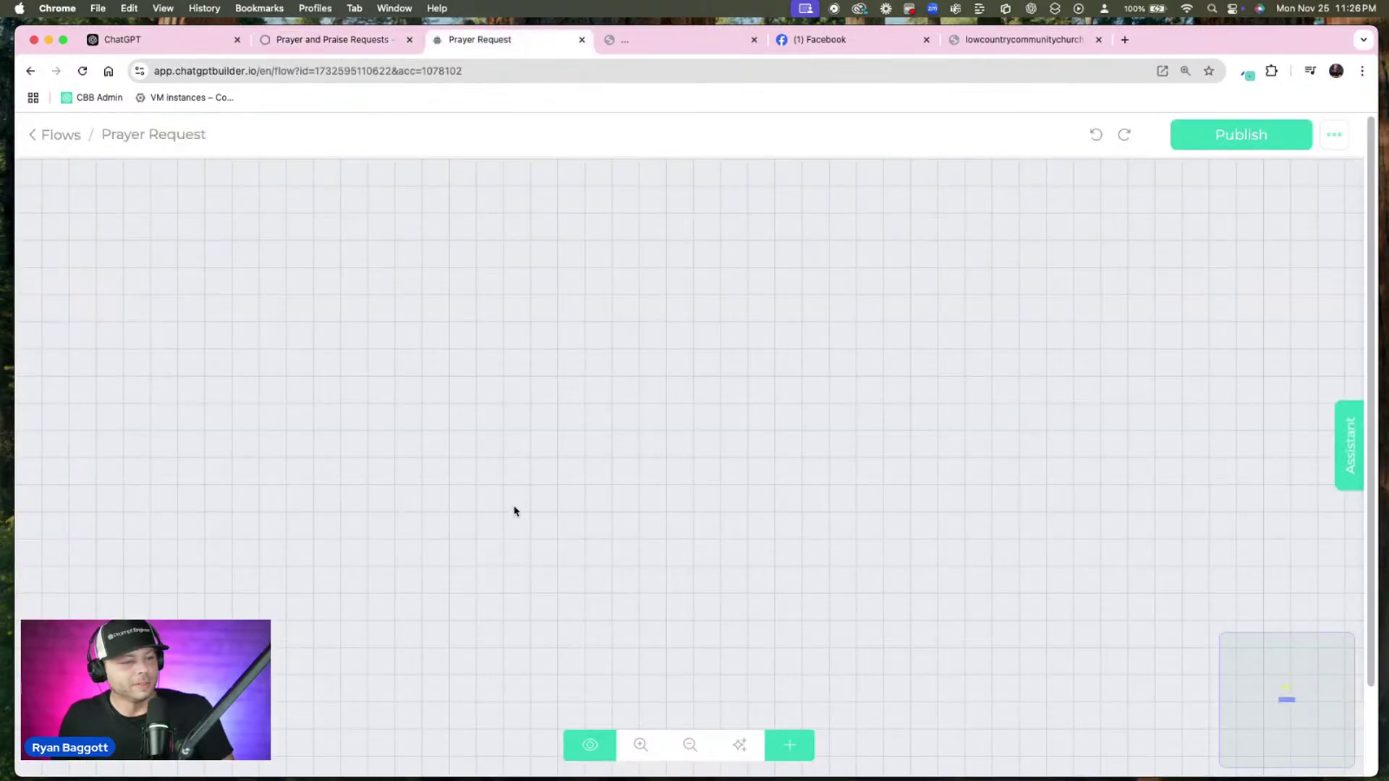
{"action": "left_click", "coordinate": [739, 745]}
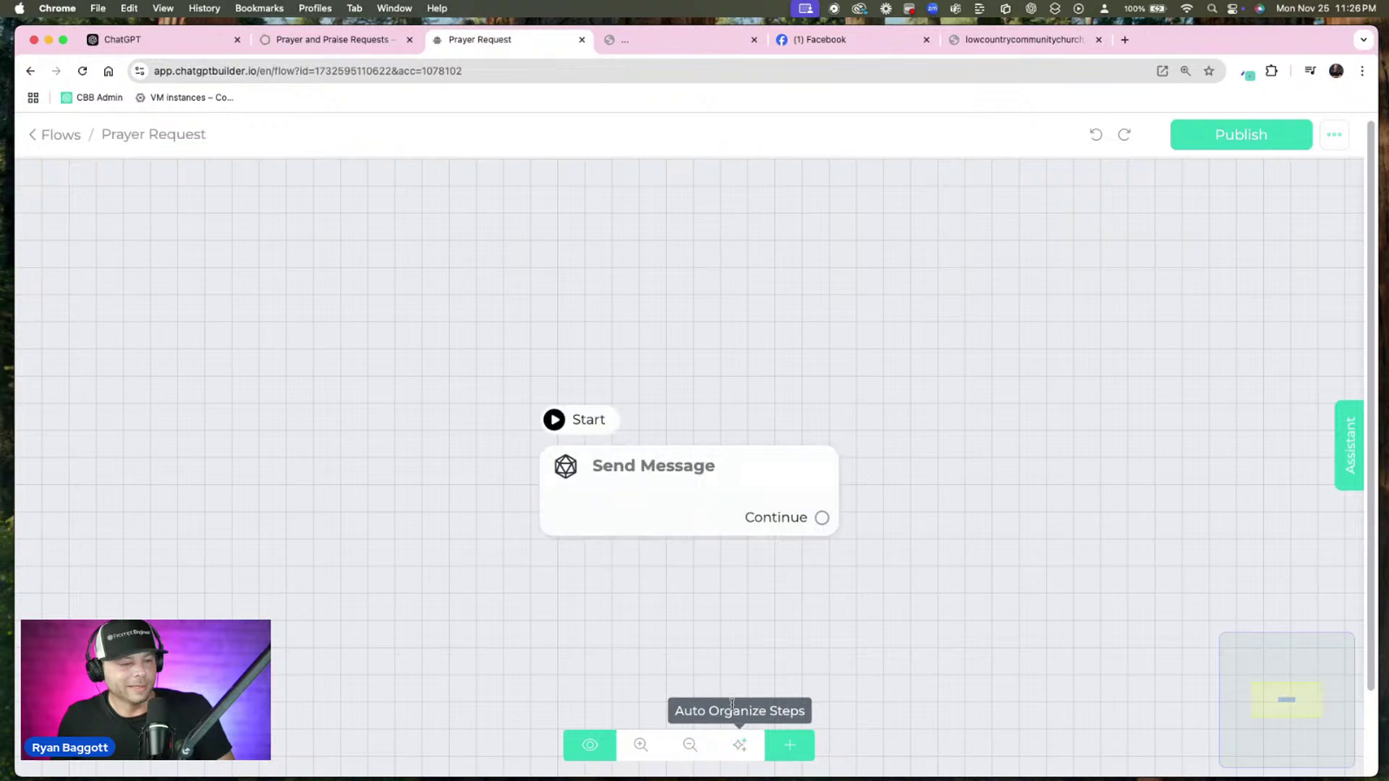
Add a card to the flow's starting Send Message step
{"action": "left_click", "coordinate": [672, 484]}
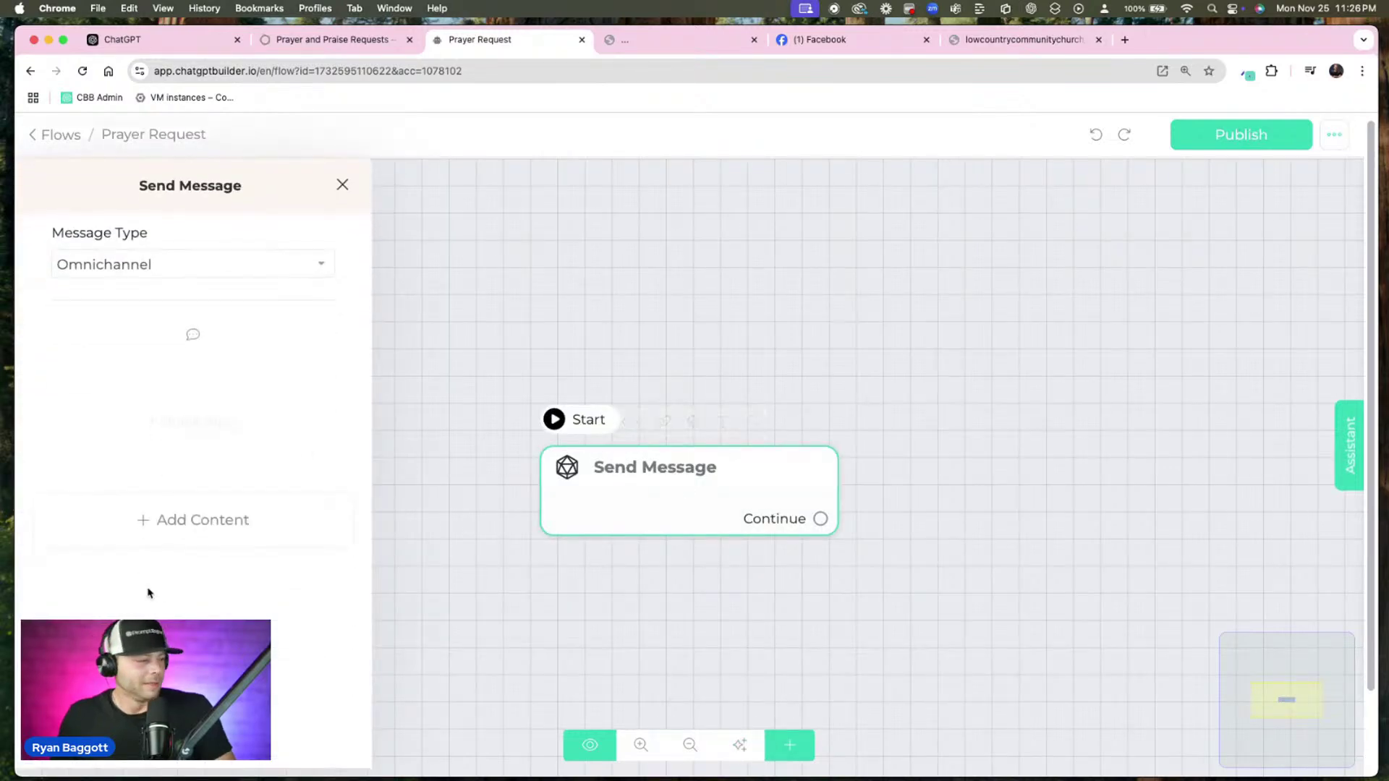
{"action": "left_click", "coordinate": [194, 527]}
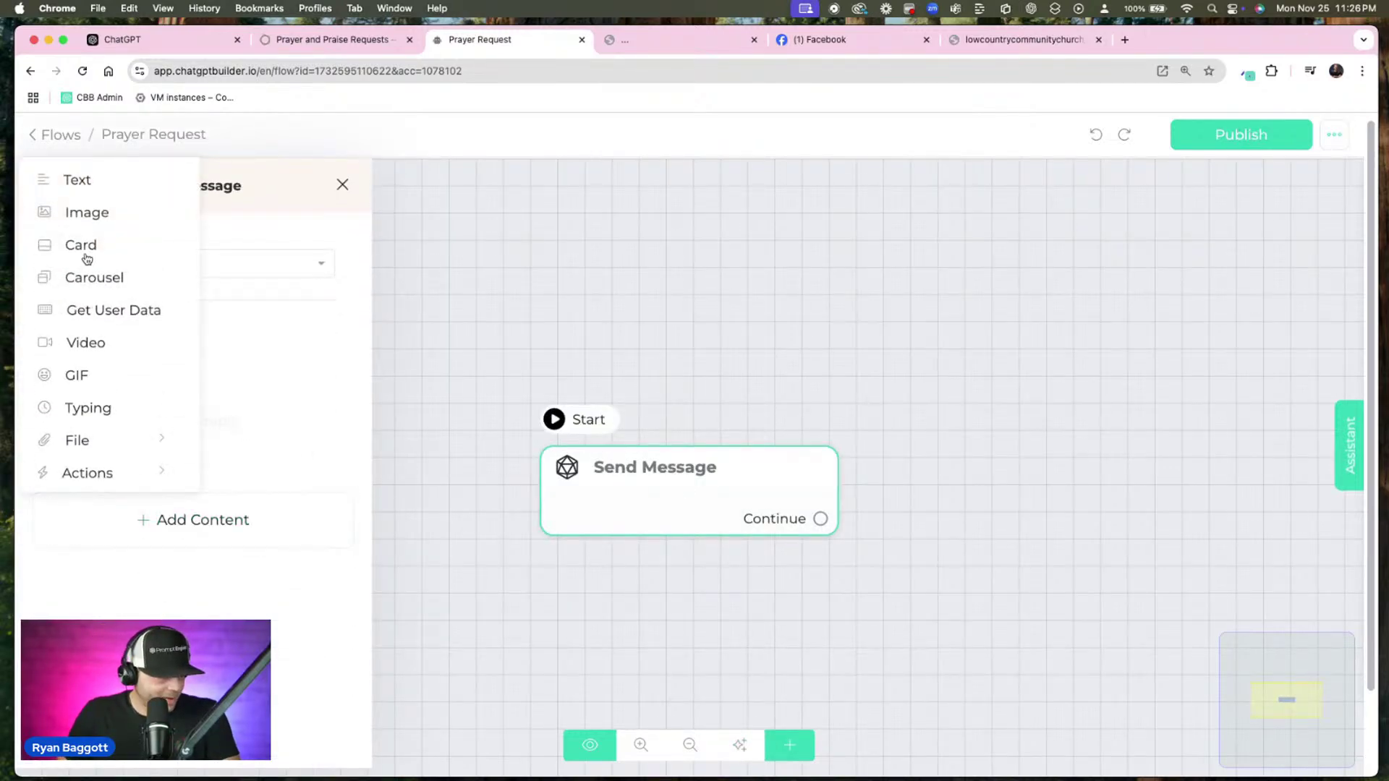
{"action": "left_click", "coordinate": [85, 255]}
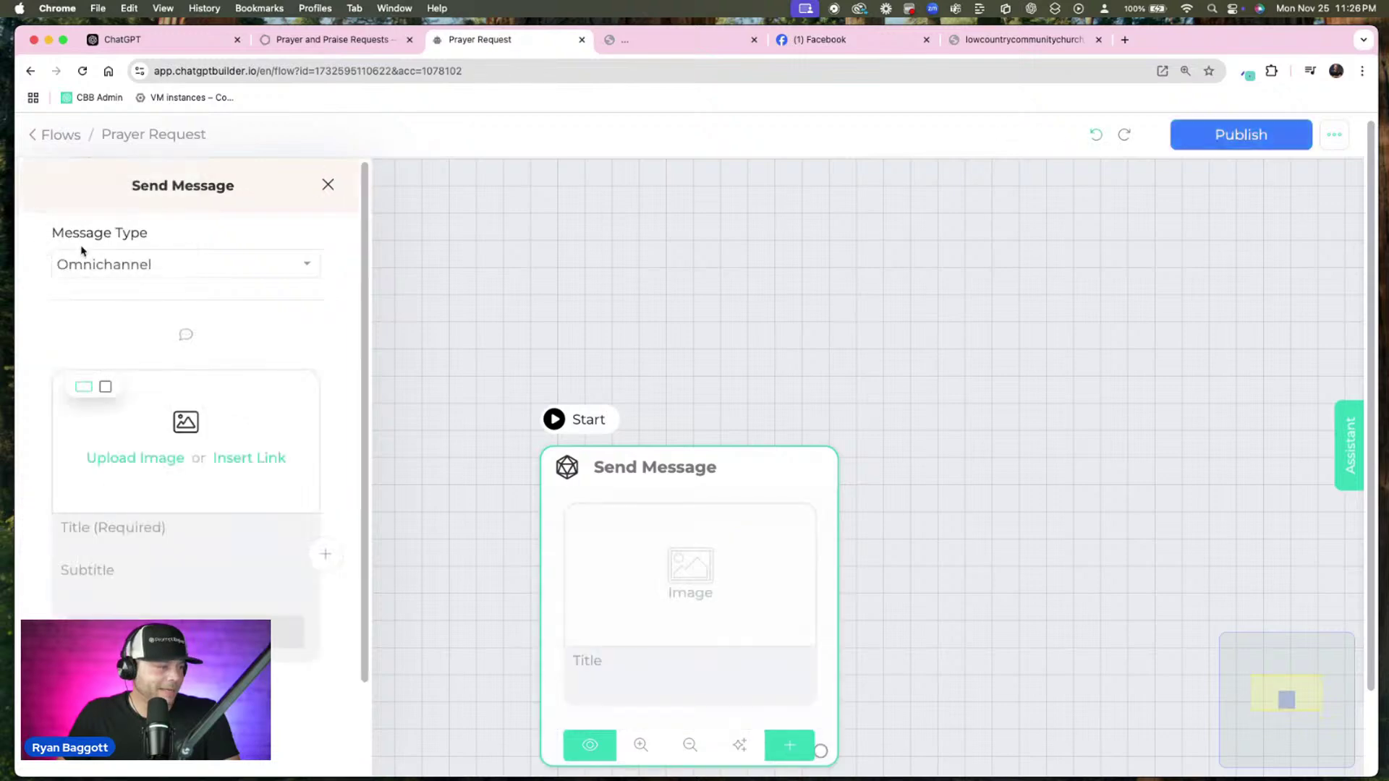
Upload the photo of two men with their arms around each other from the Desktop folder as the card's image
{"action": "left_click", "coordinate": [155, 465]}
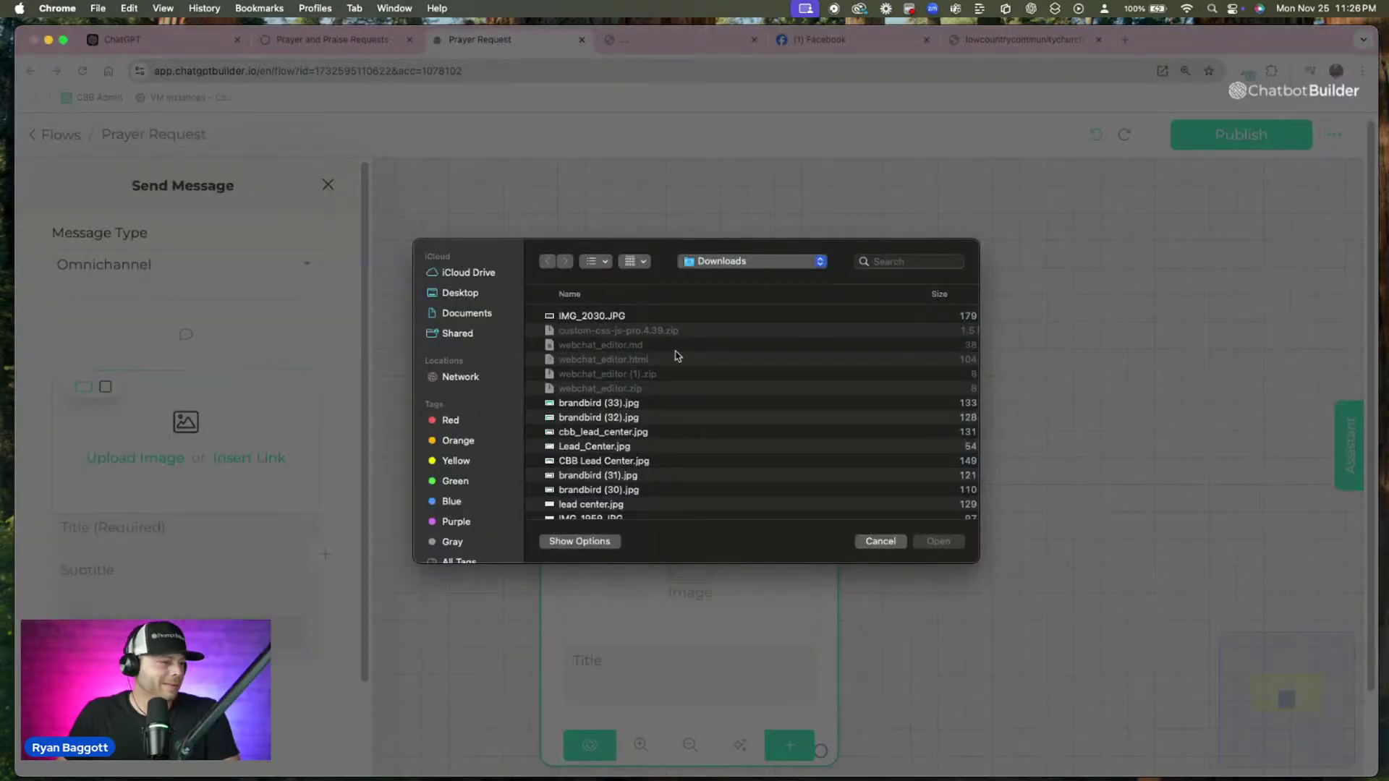
{"action": "left_click", "coordinate": [628, 316]}
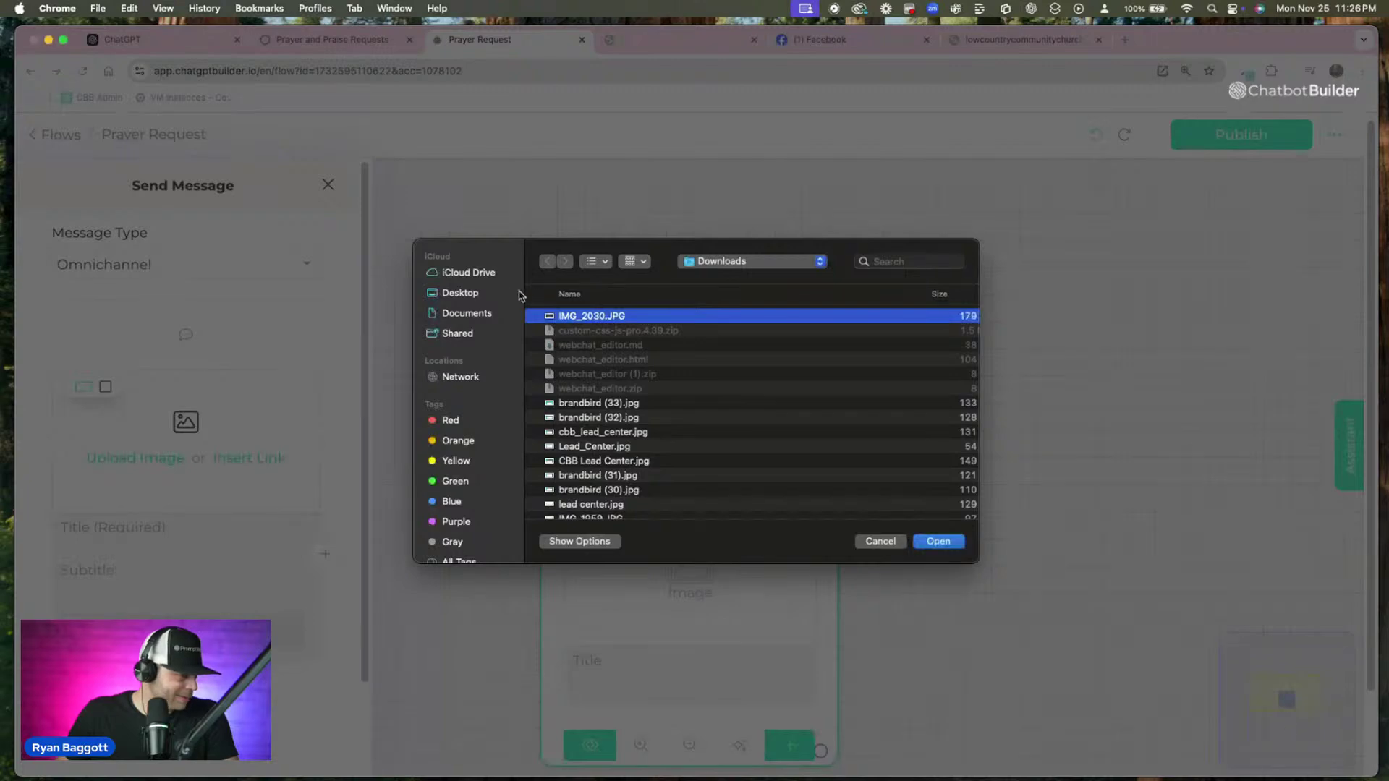
{"action": "left_click", "coordinate": [470, 293]}
{"action": "left_click", "coordinate": [601, 318]}
{"action": "key", "text": "space"}
{"action": "key", "text": "space"}
{"action": "left_click", "coordinate": [944, 539]}
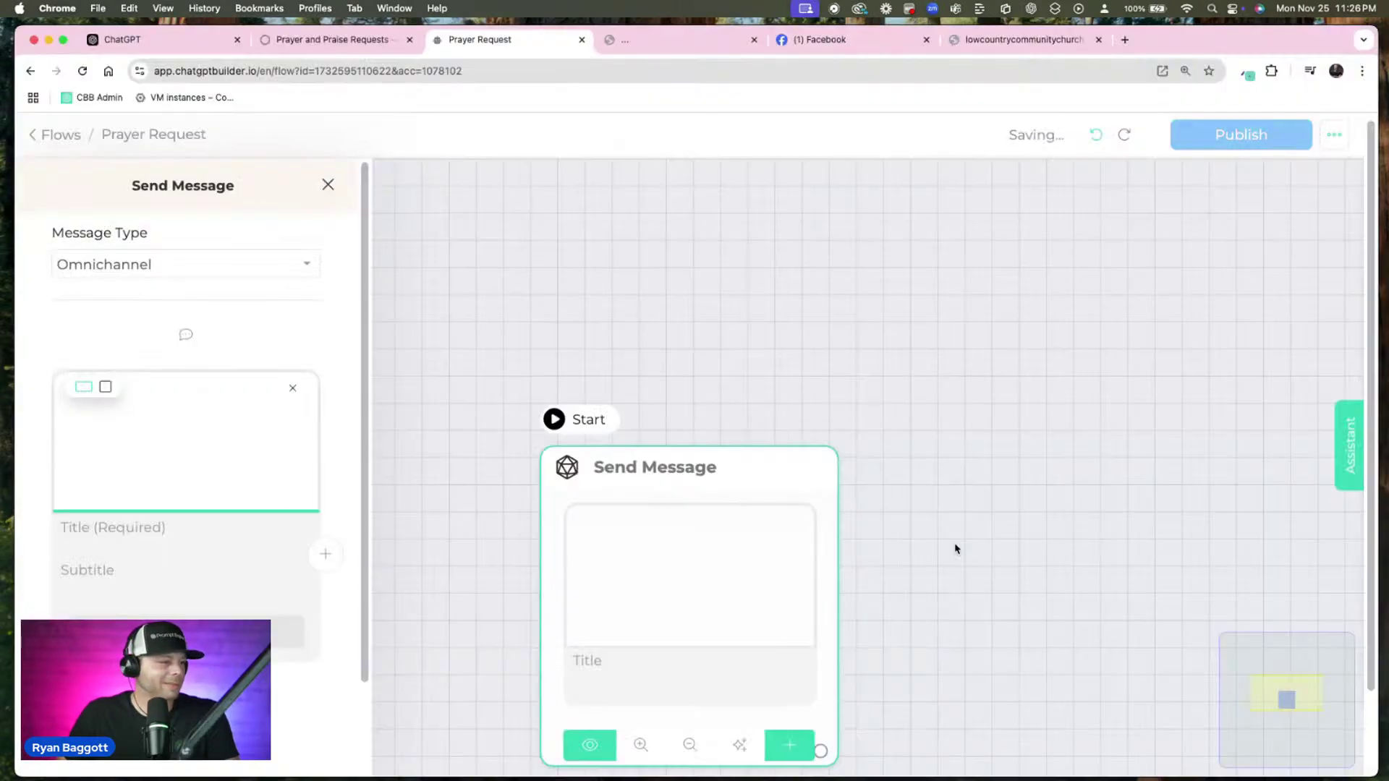
Set the card's title to "PRAYER REQUESTS" and its subtitle to "Click below to make a request."
{"action": "left_click", "coordinate": [217, 537]}
{"action": "key", "text": "super+v"}
{"action": "left_click", "coordinate": [115, 571]}
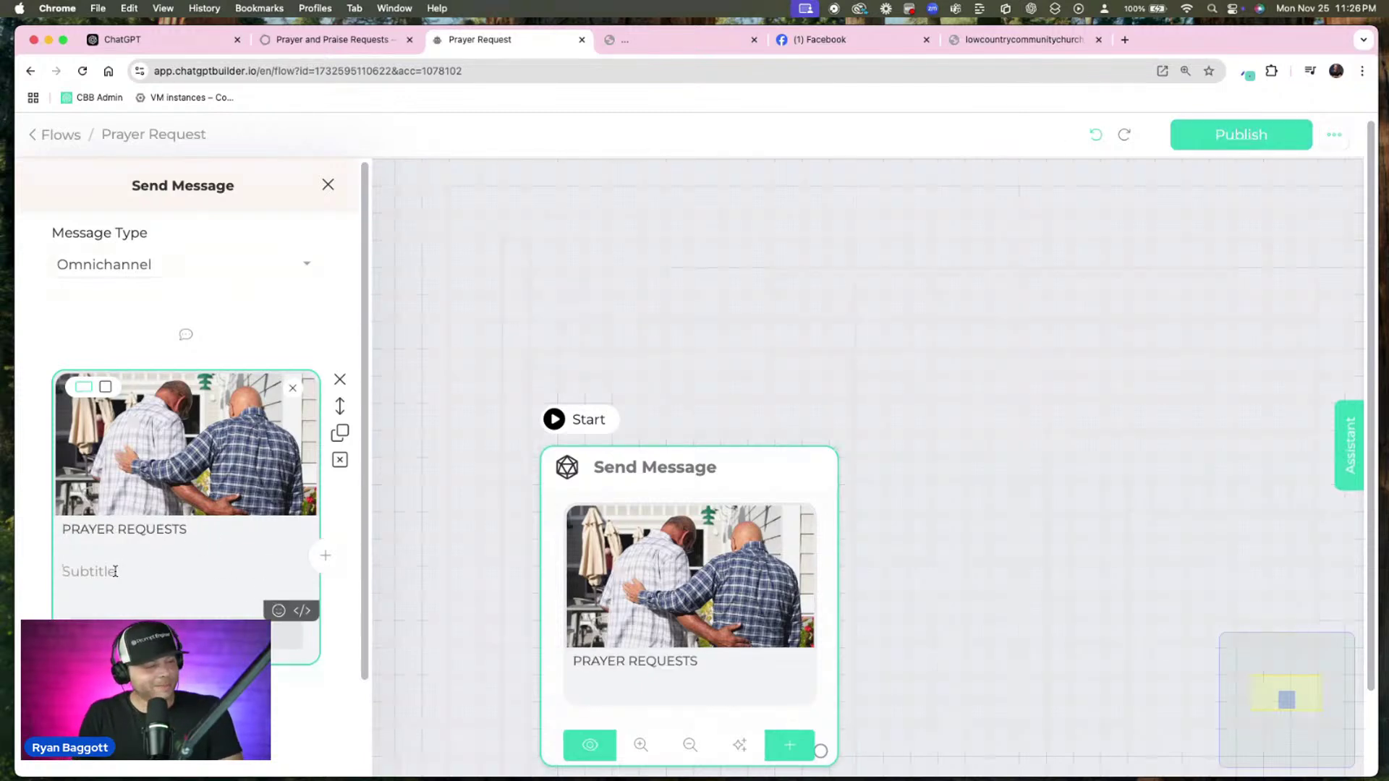
{"action": "type", "text": "Click"}
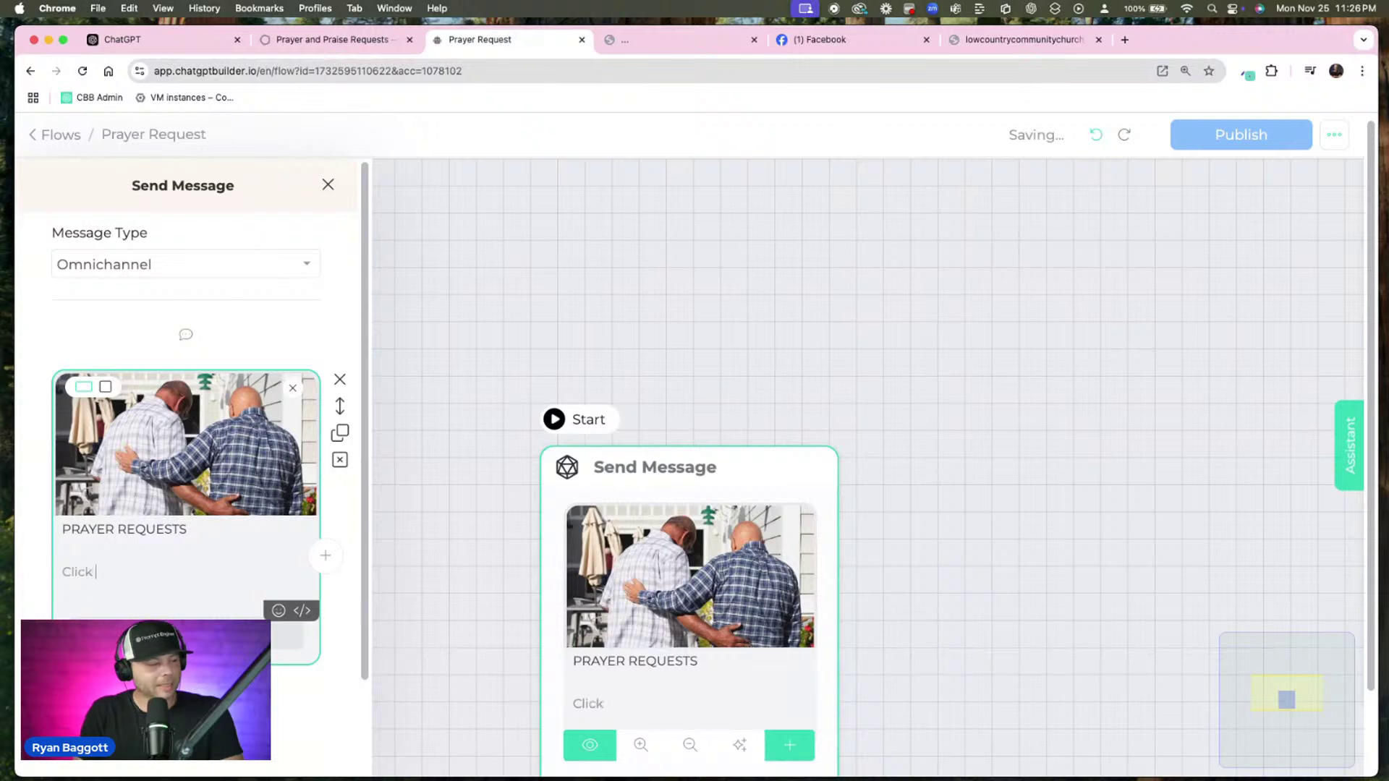
{"action": "type", "text": " below to make a request."}
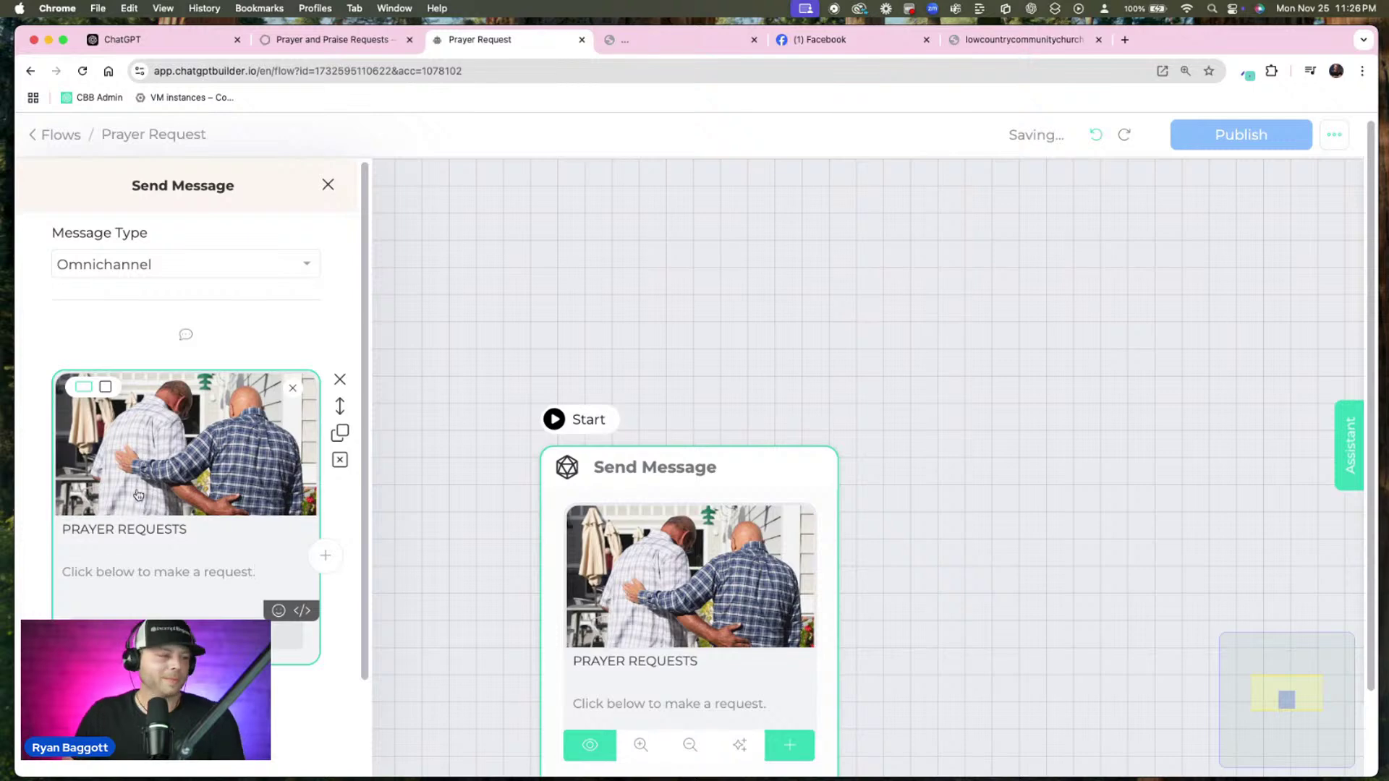
{"action": "left_click", "coordinate": [531, 335]}
{"action": "left_click", "coordinate": [665, 404]}
{"action": "left_click", "coordinate": [939, 562]}
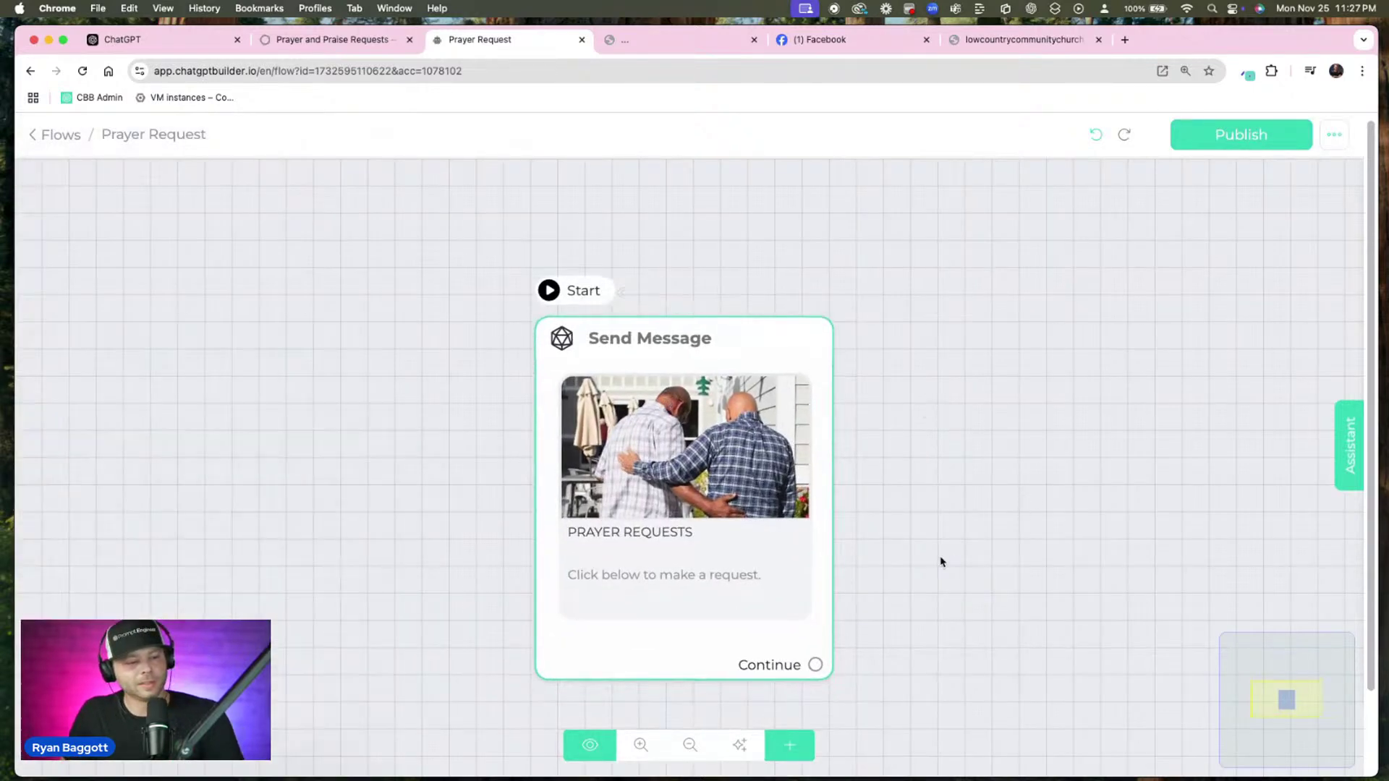
Add a button labelled "Click Here" to the prayer requests card
{"action": "left_click", "coordinate": [712, 521]}
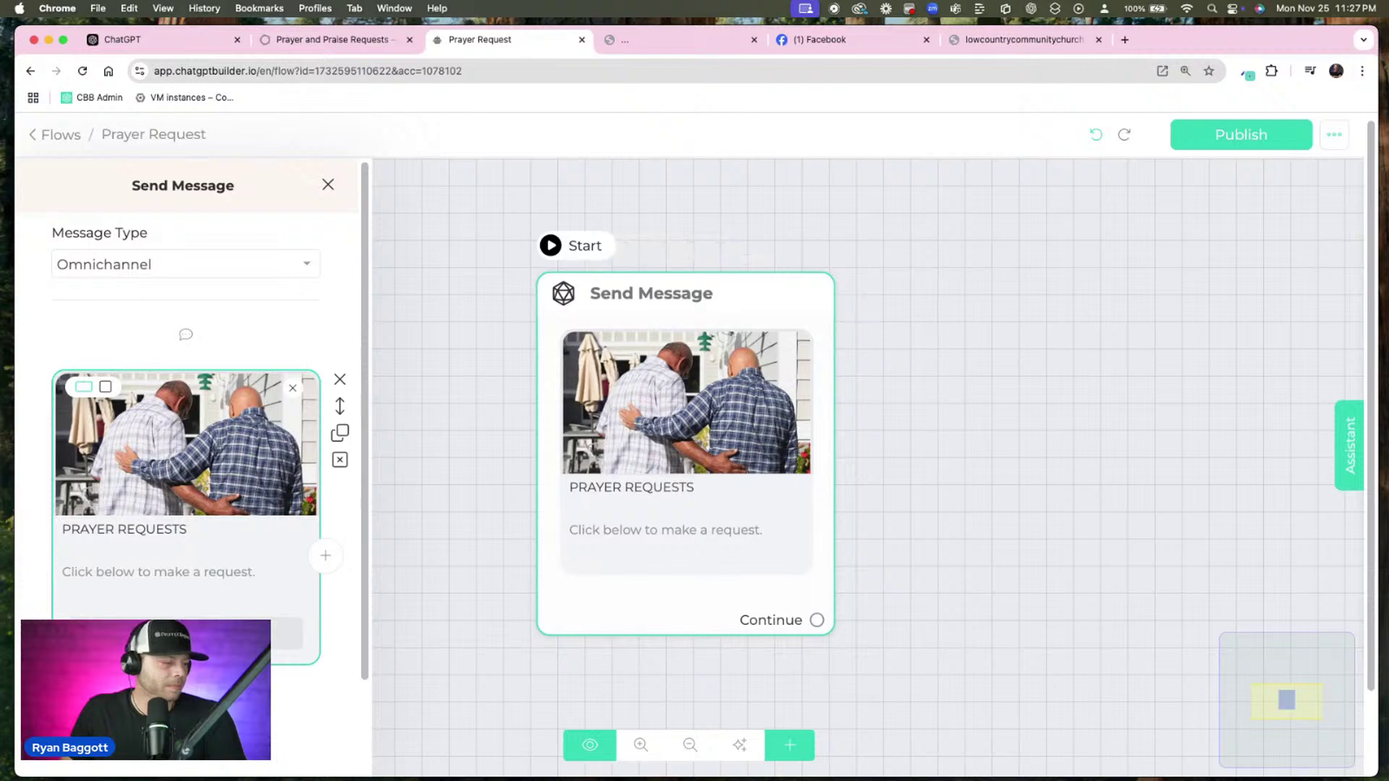
{"action": "left_click", "coordinate": [244, 633]}
{"action": "left_click_drag", "start_coordinate": [496, 227], "coordinate": [349, 223]}
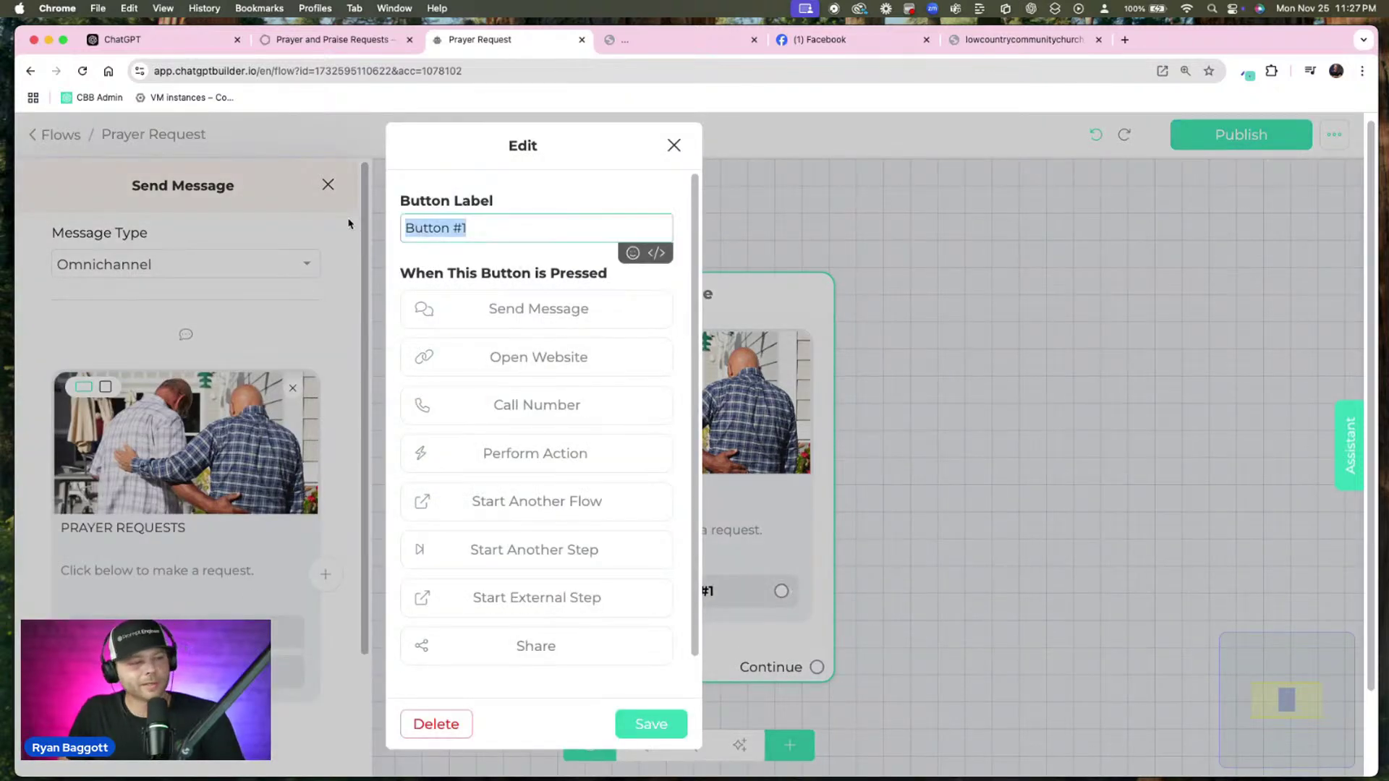
{"action": "type", "text": "Click Here"}
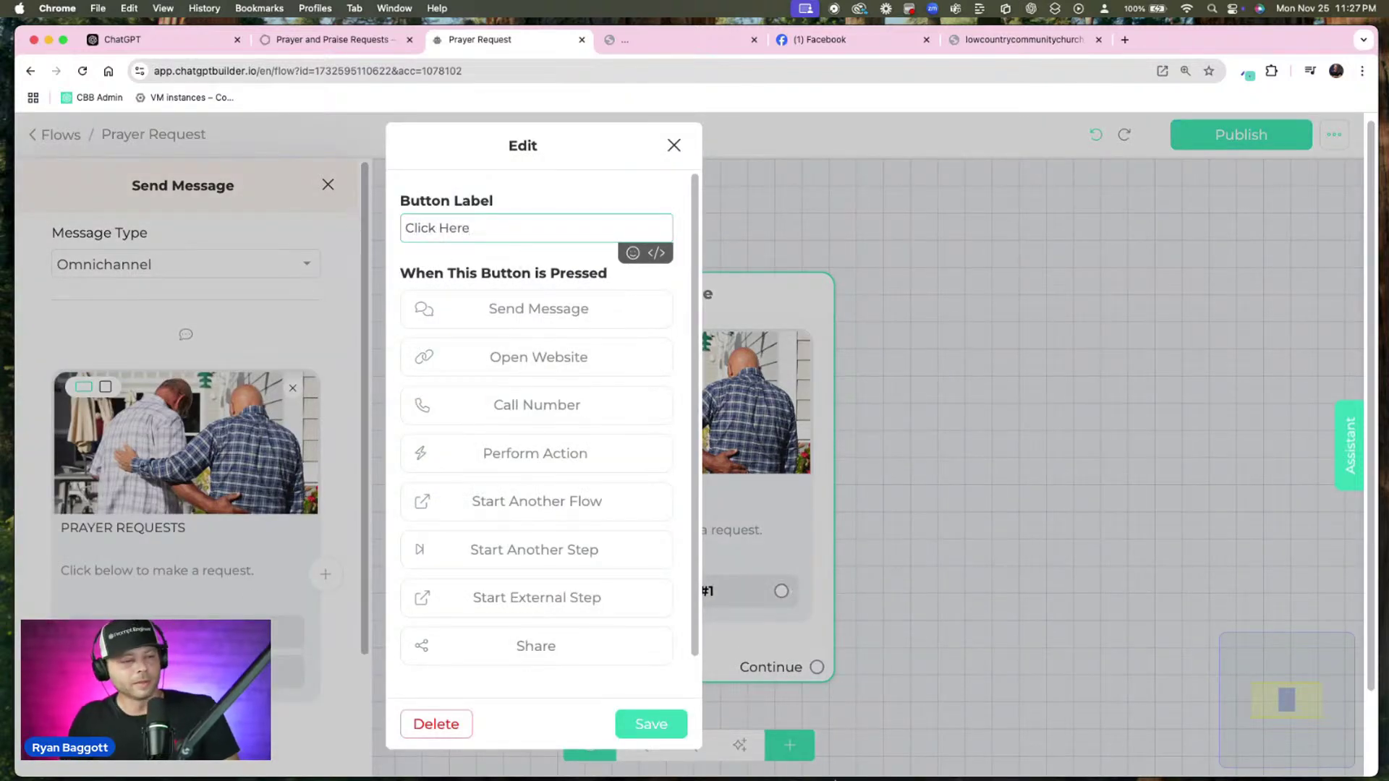
{"action": "left_click", "coordinate": [669, 726]}
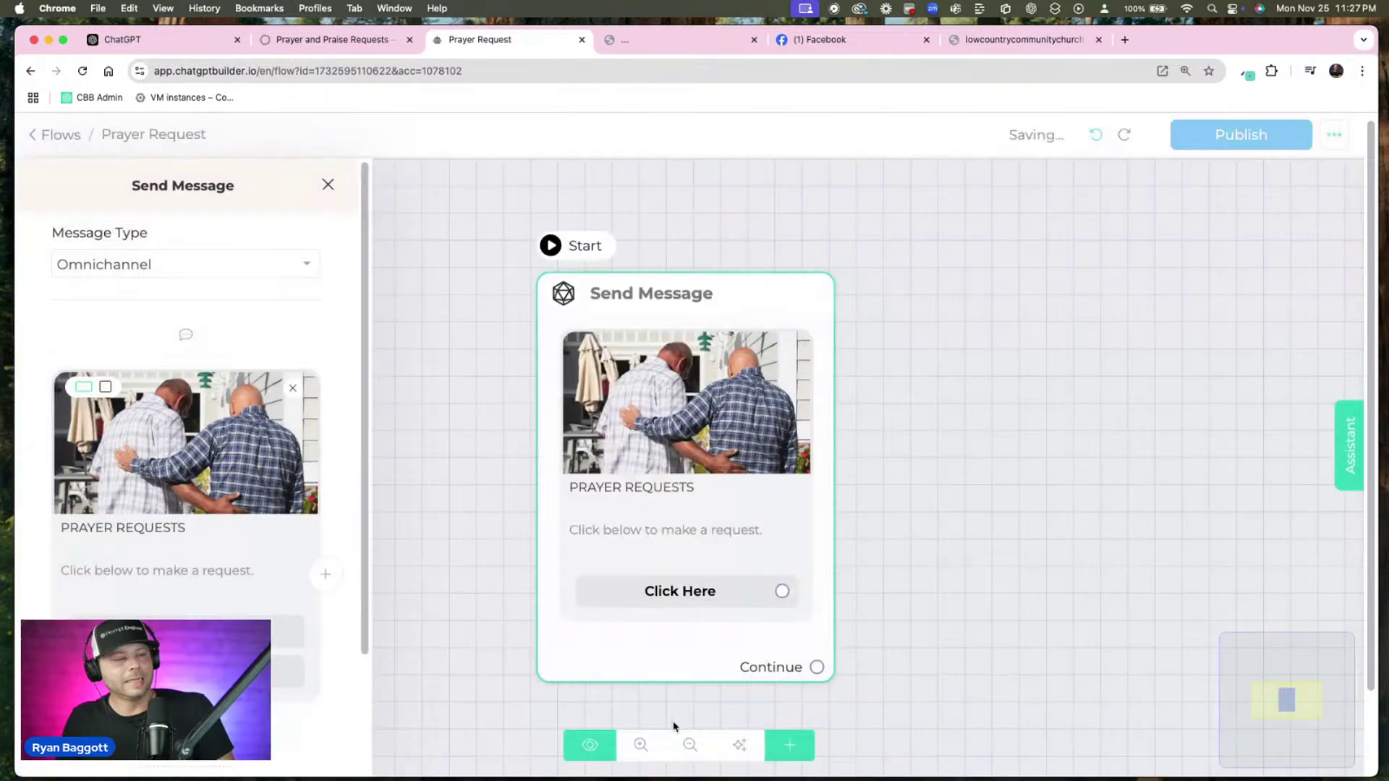
Create a new Send Message step connected from the card's "Click Here" button
{"action": "left_click_drag", "start_coordinate": [738, 532], "coordinate": [666, 486]}
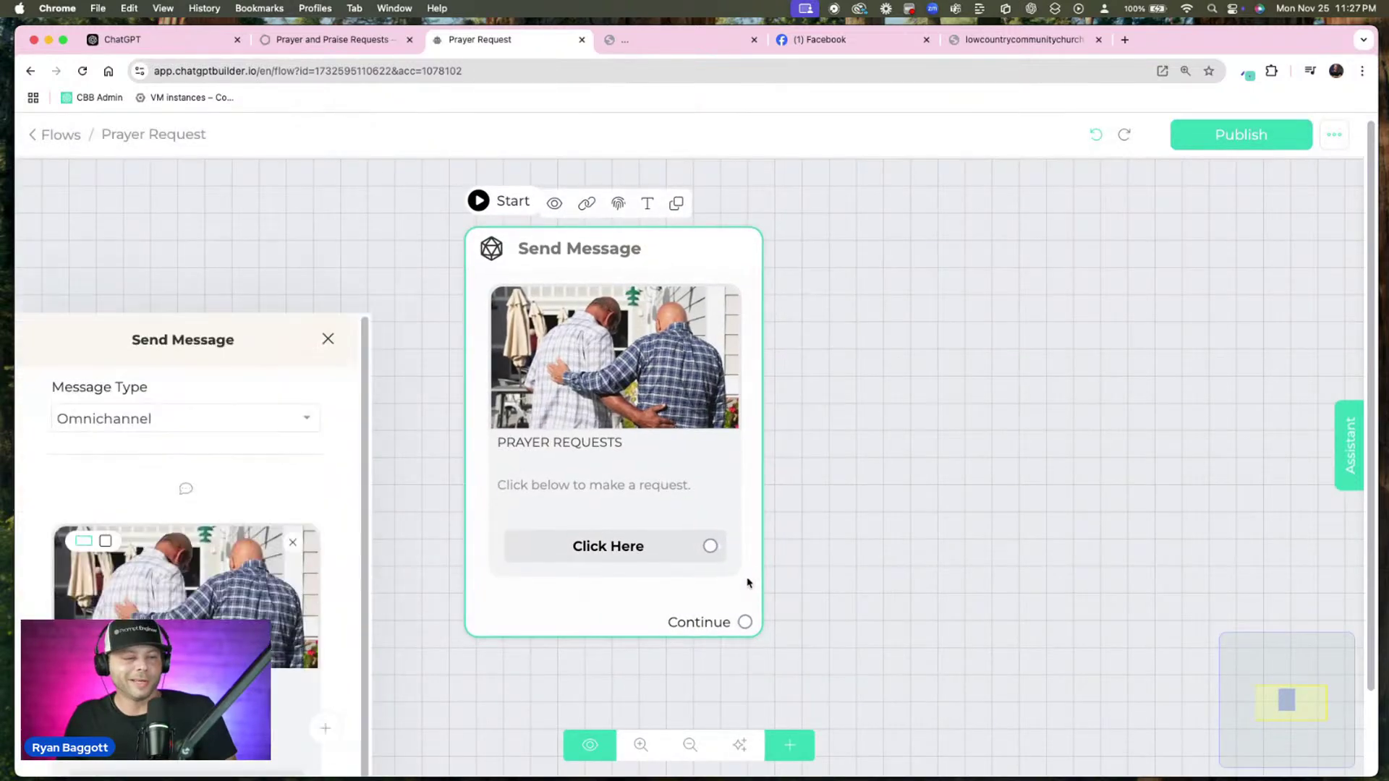
{"action": "left_click", "coordinate": [822, 548]}
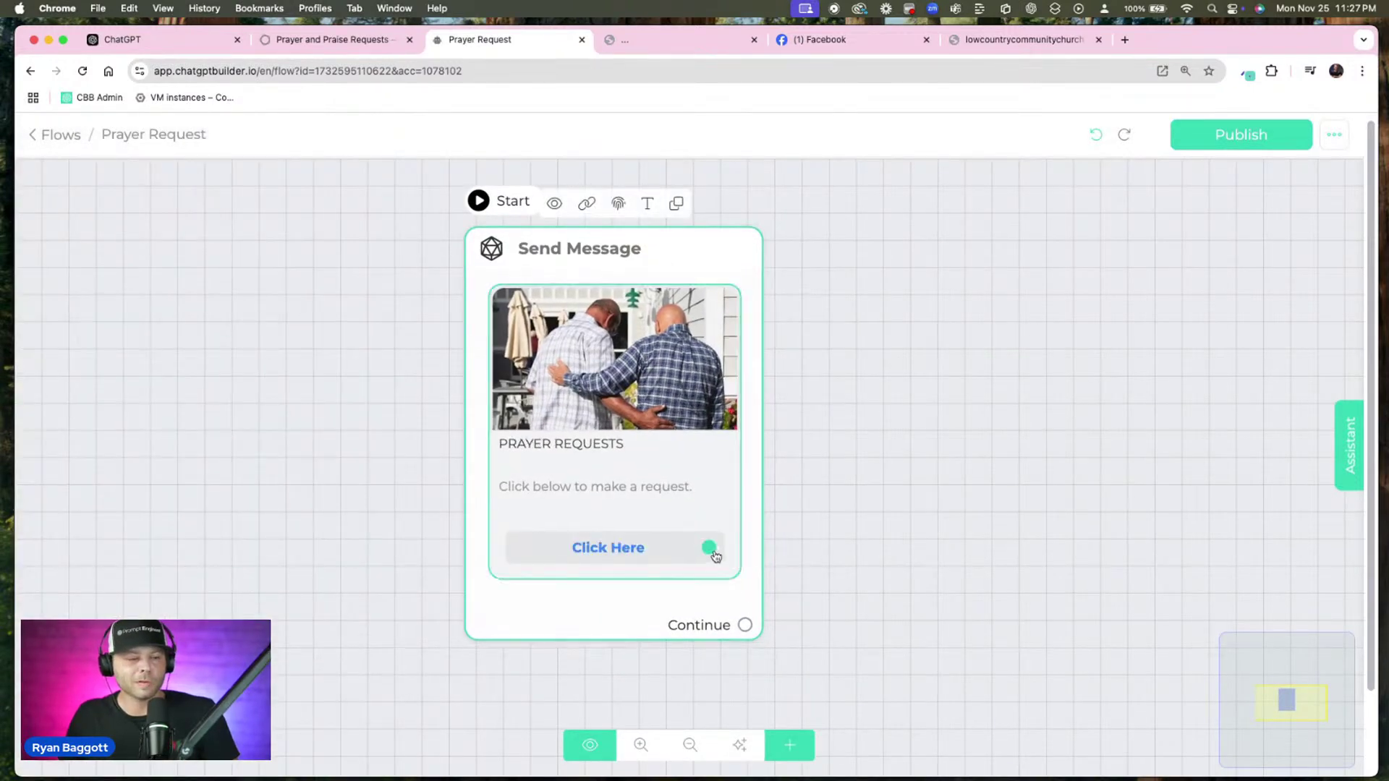
{"action": "left_click_drag", "start_coordinate": [710, 547], "coordinate": [847, 518]}
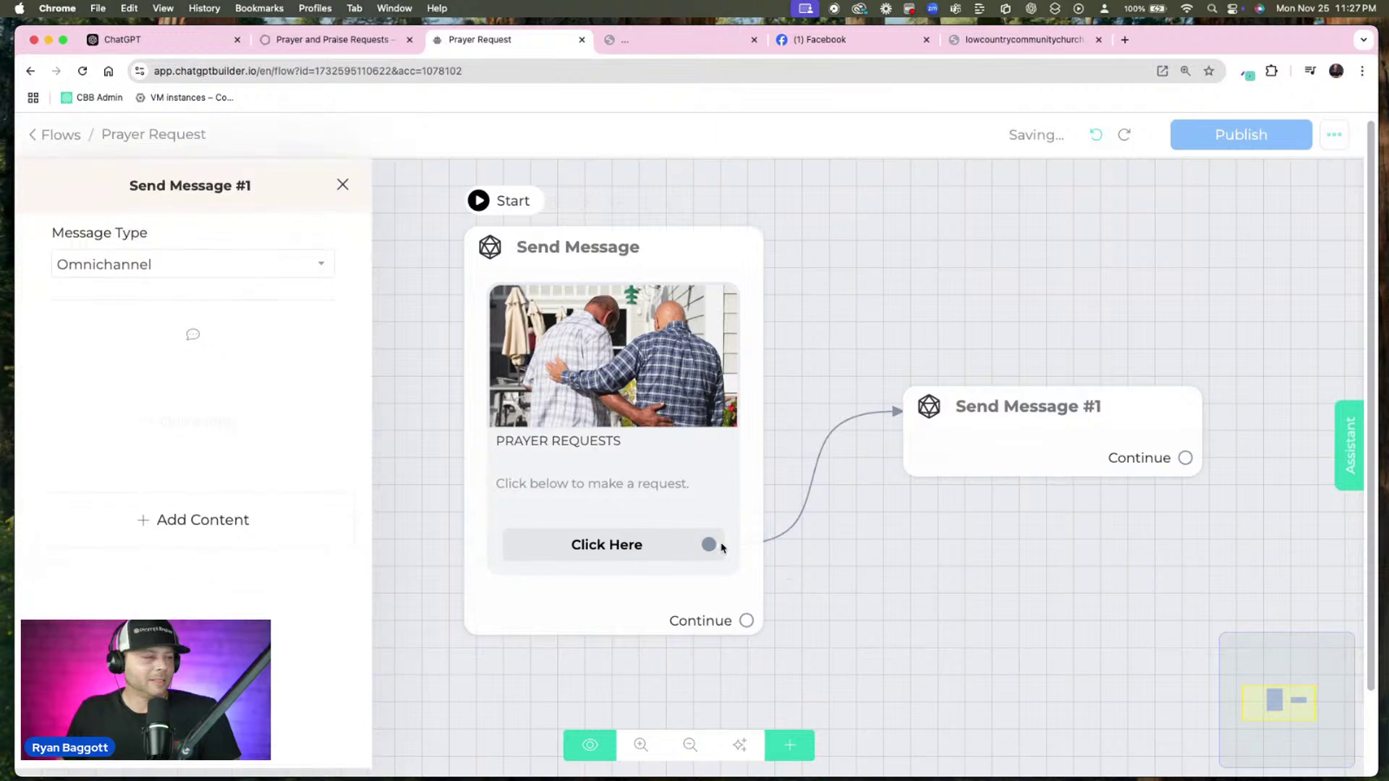
Add an OpenAI "Generate text" action to the new message step
{"action": "left_click", "coordinate": [217, 520]}
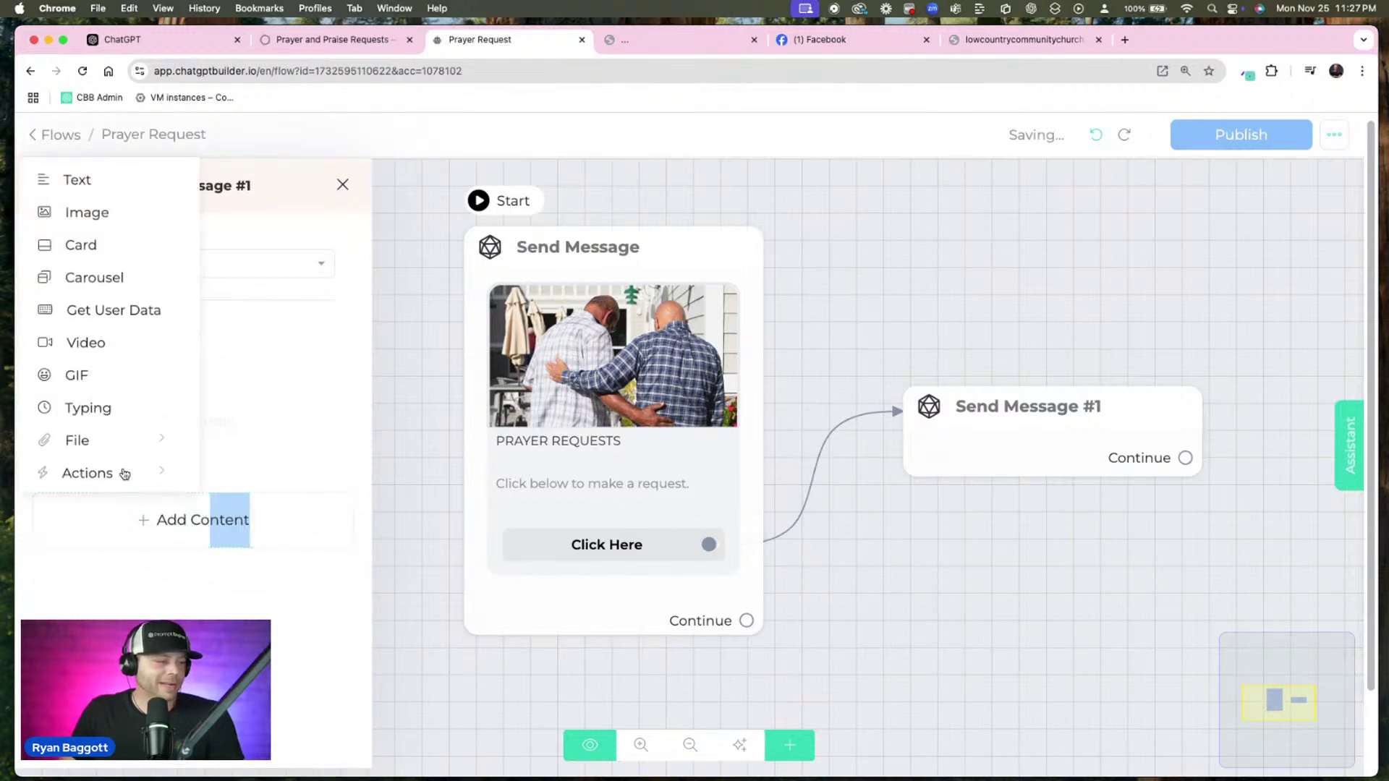
{"action": "left_click", "coordinate": [124, 473]}
{"action": "left_click", "coordinate": [300, 330]}
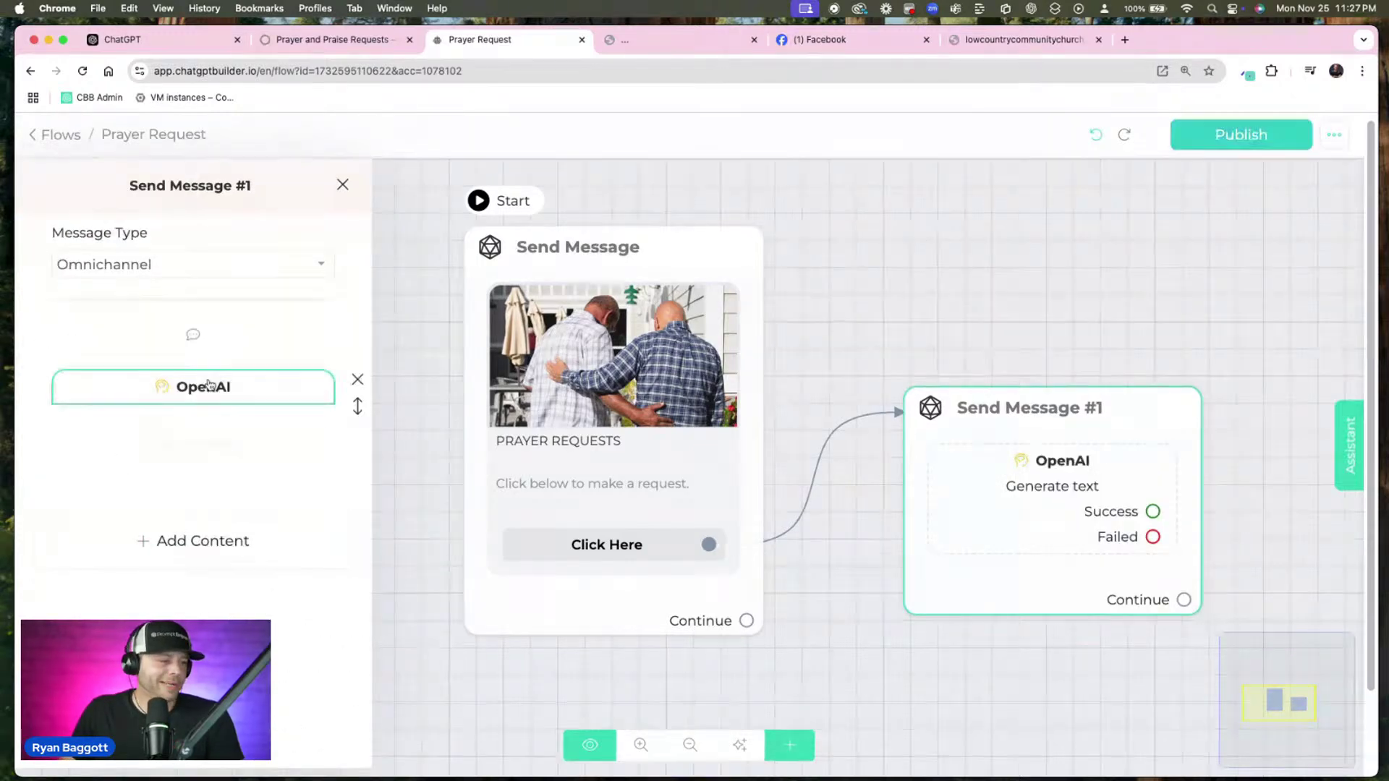
Set the OpenAI custom instructions to "You are a helpful assistant for LCC Church, and a user has just requested to make a prayer request."
{"action": "left_click", "coordinate": [340, 387]}
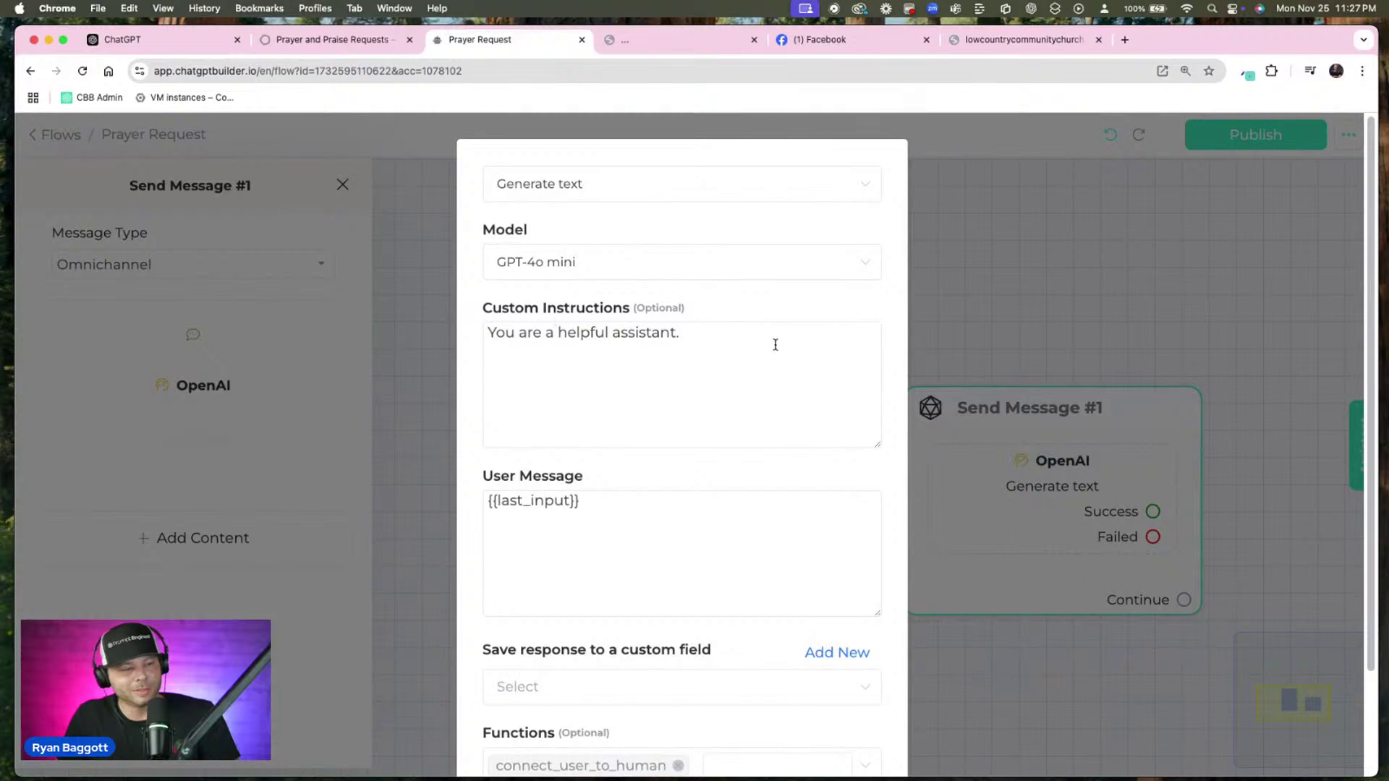
{"action": "left_click", "coordinate": [730, 339]}
{"action": "type", "text": "for LCC Churhc"}
{"action": "key", "text": "BackSpace"}
{"action": "key", "text": "BackSpace"}
{"action": "type", "text": "ch,"}
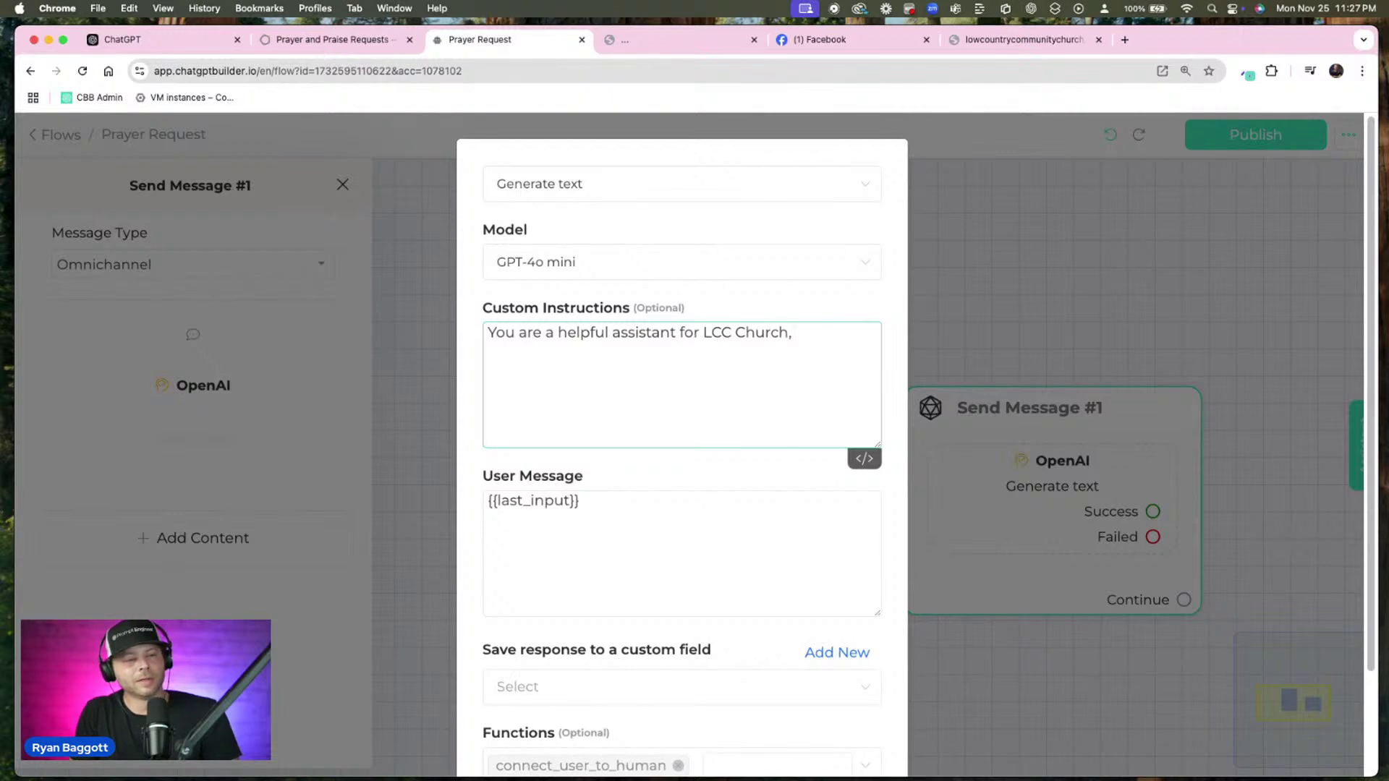
{"action": "key", "text": "F5"}
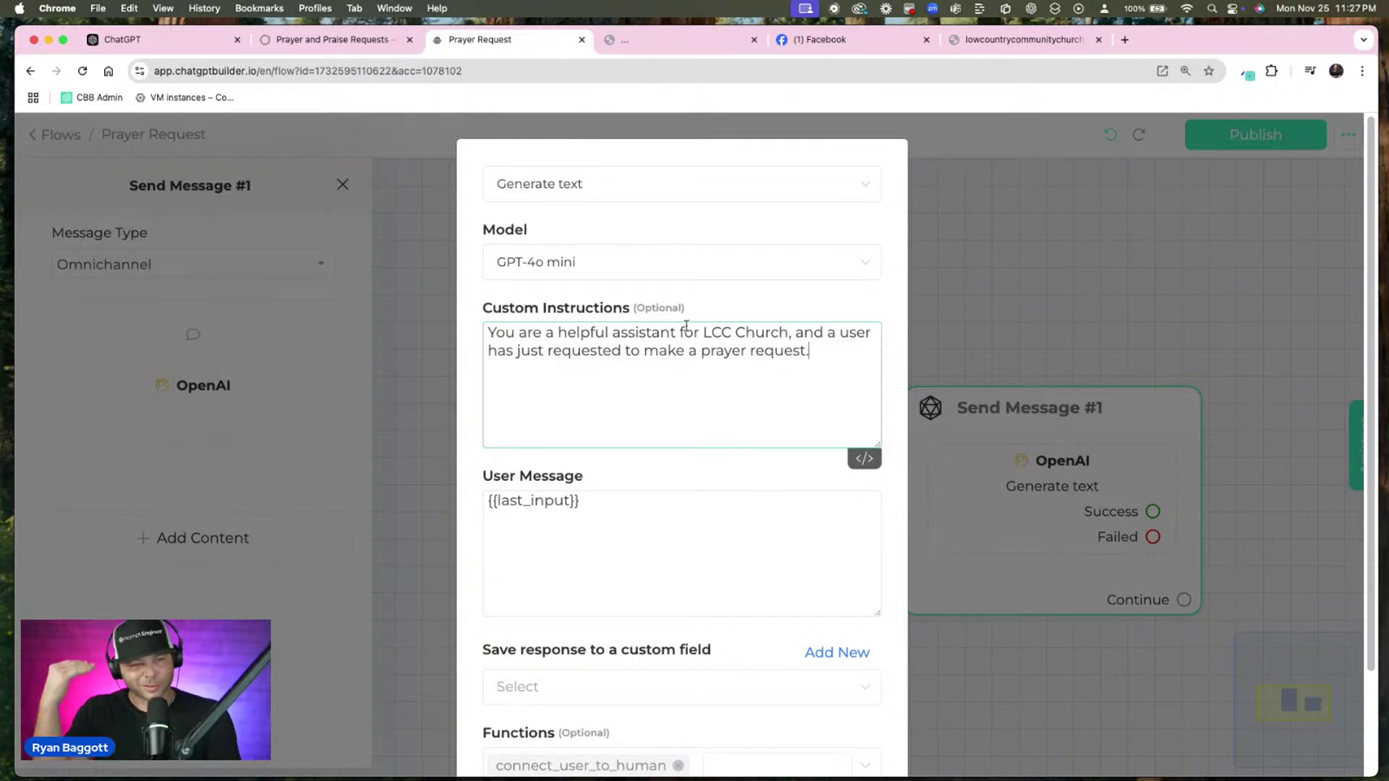
Replace the OpenAI user message with "Ask the User how we could pray for them and if they would like"
{"action": "triple_click", "coordinate": [619, 507]}
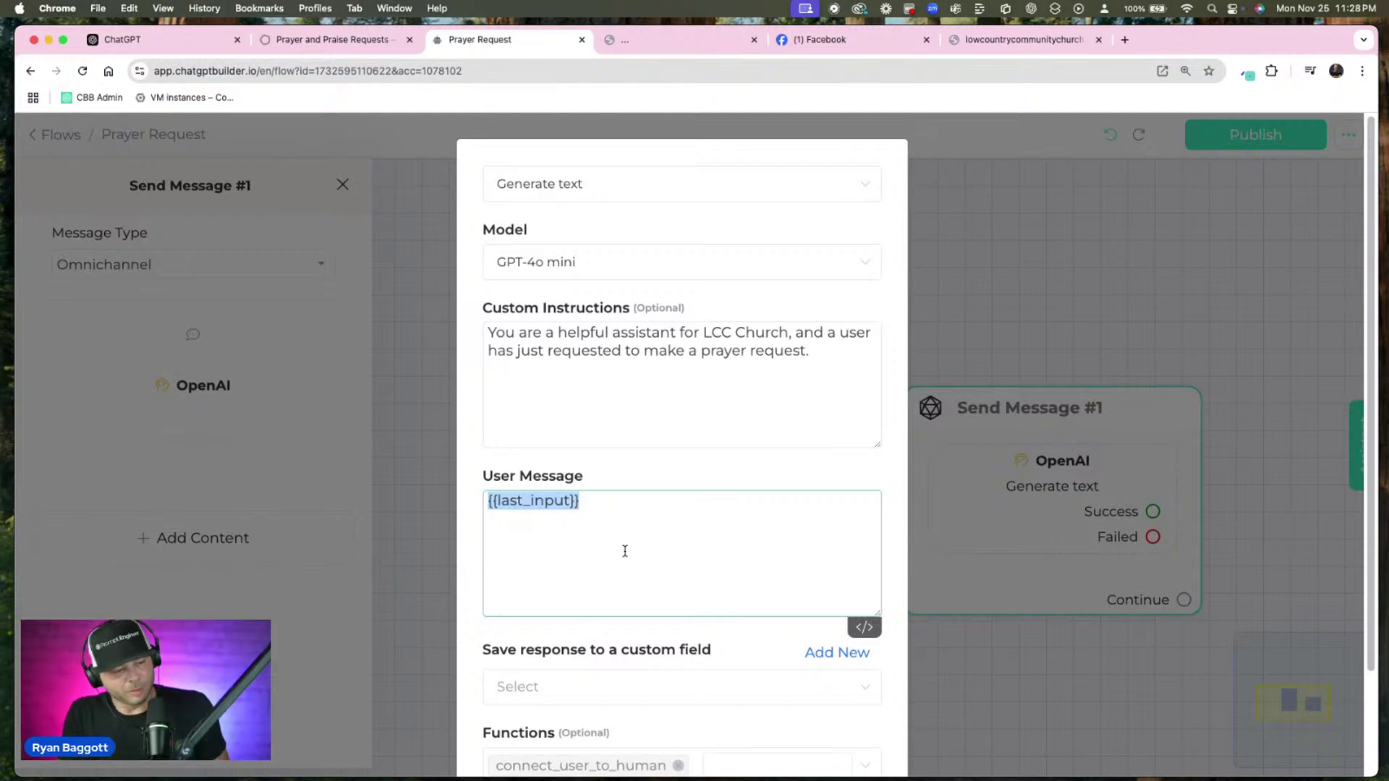
{"action": "key", "text": "fn"}
{"action": "key", "text": "fn"}
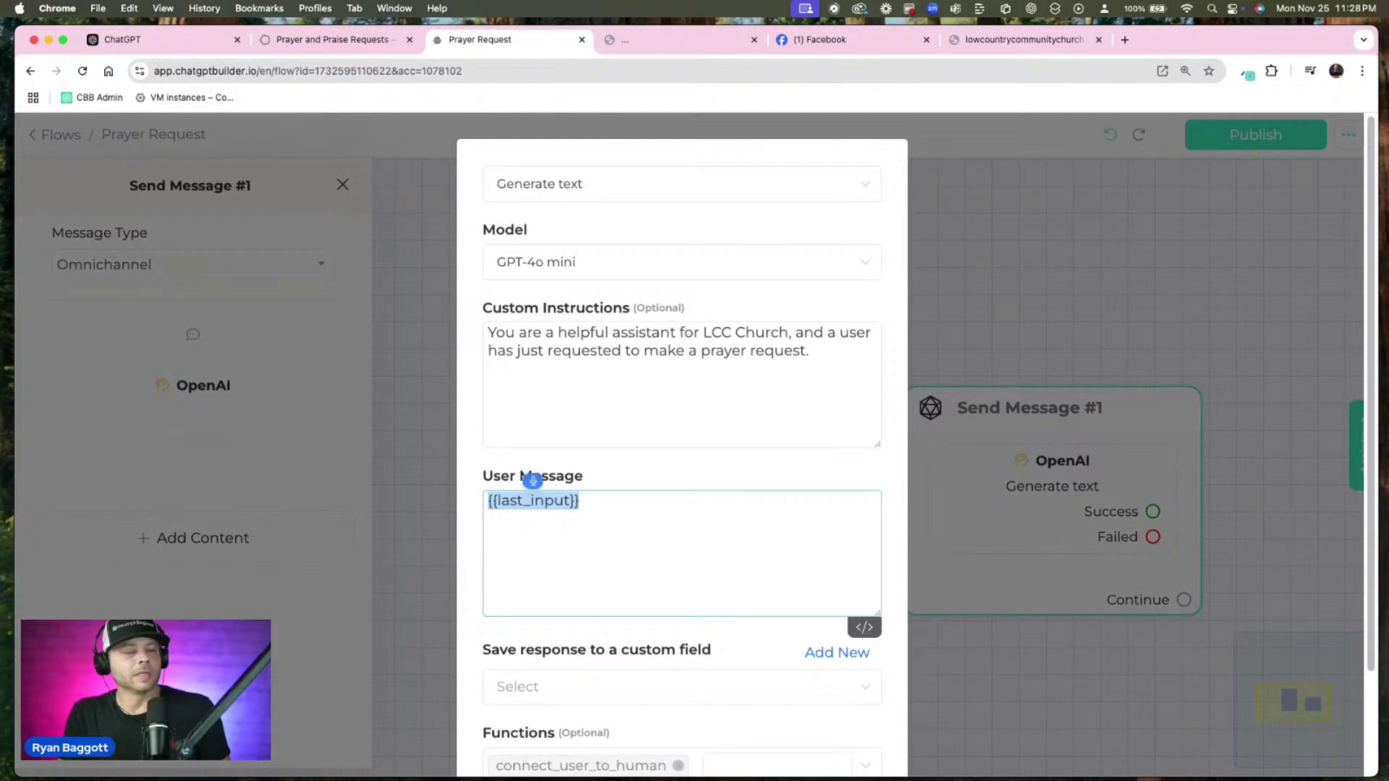
{"action": "type", "text": "Ask the User"}
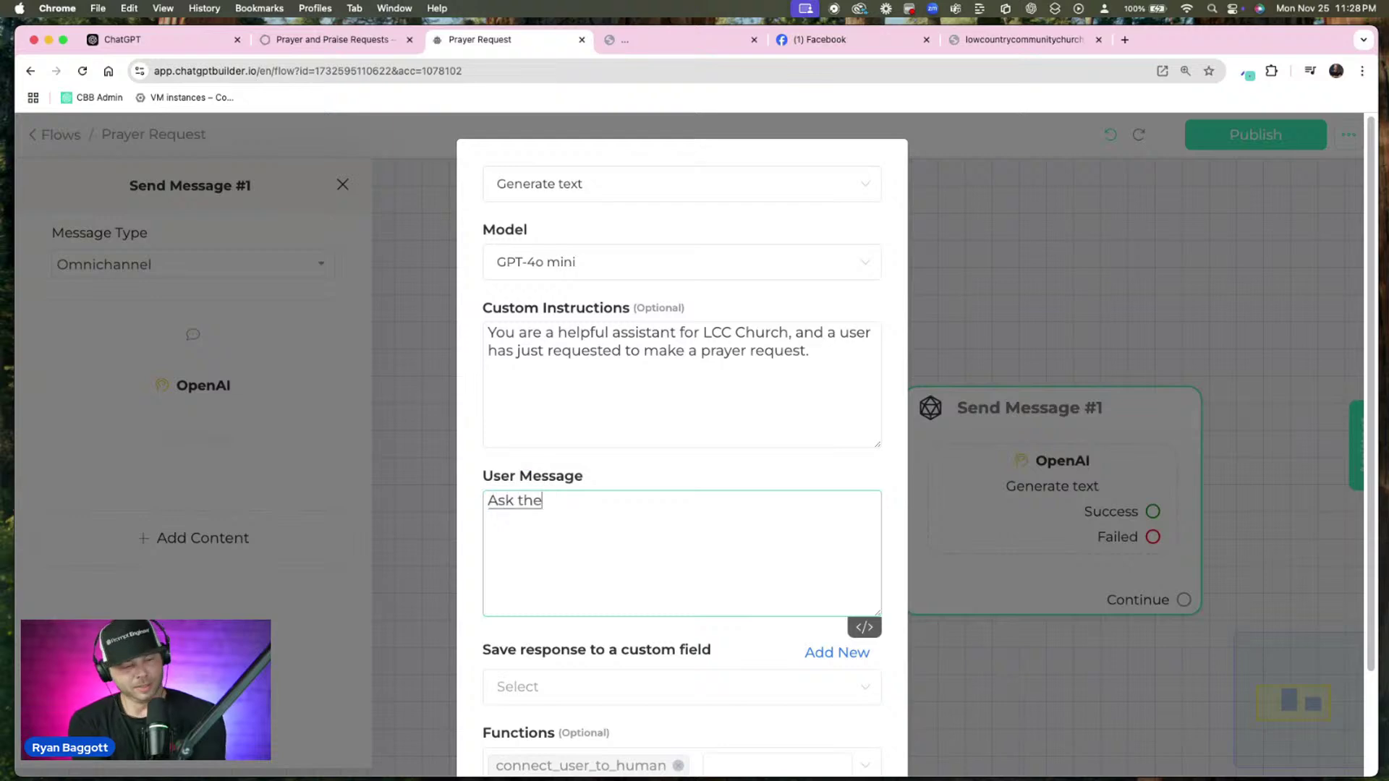
{"action": "key", "text": "fn"}
{"action": "key", "text": "fn"}
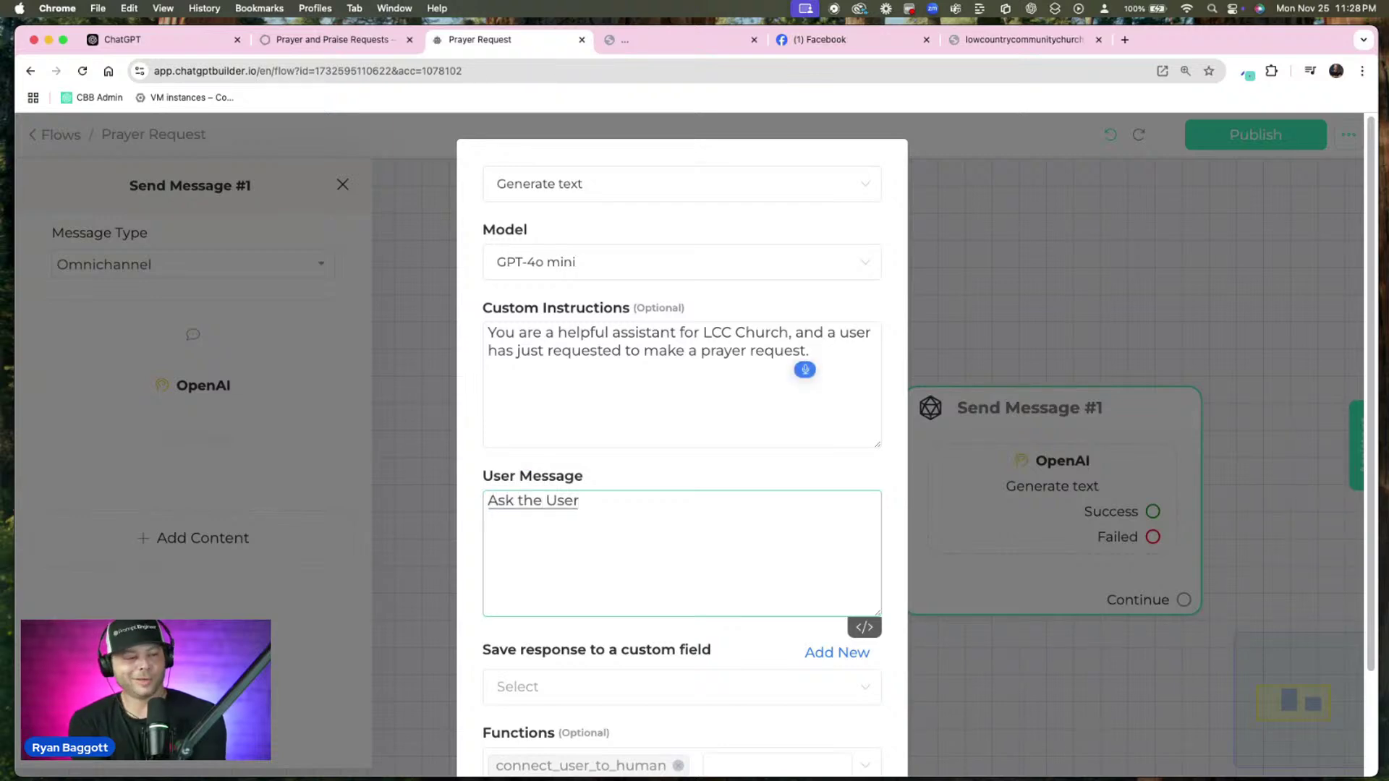
{"action": "type", "text": "how we could pray for them"}
{"action": "key", "text": "fn"}
{"action": "key", "text": "fn"}
{"action": "type", "text": "and if they would like"}
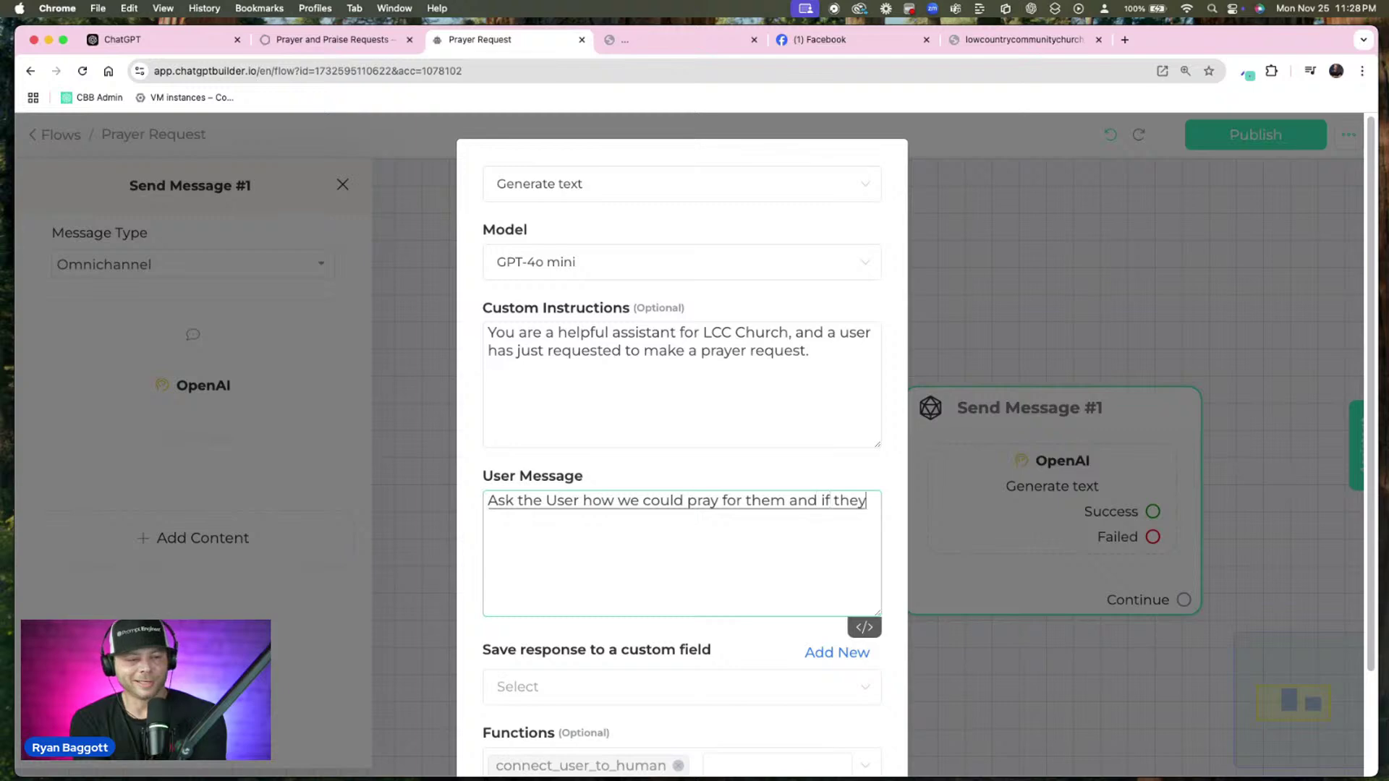
Continue the user message with "us to contact them or if they want to be anonymous either way is all OK be sure to be friendly."
{"action": "key", "text": "fn"}
{"action": "key", "text": "fn"}
{"action": "type", "text": "us"}
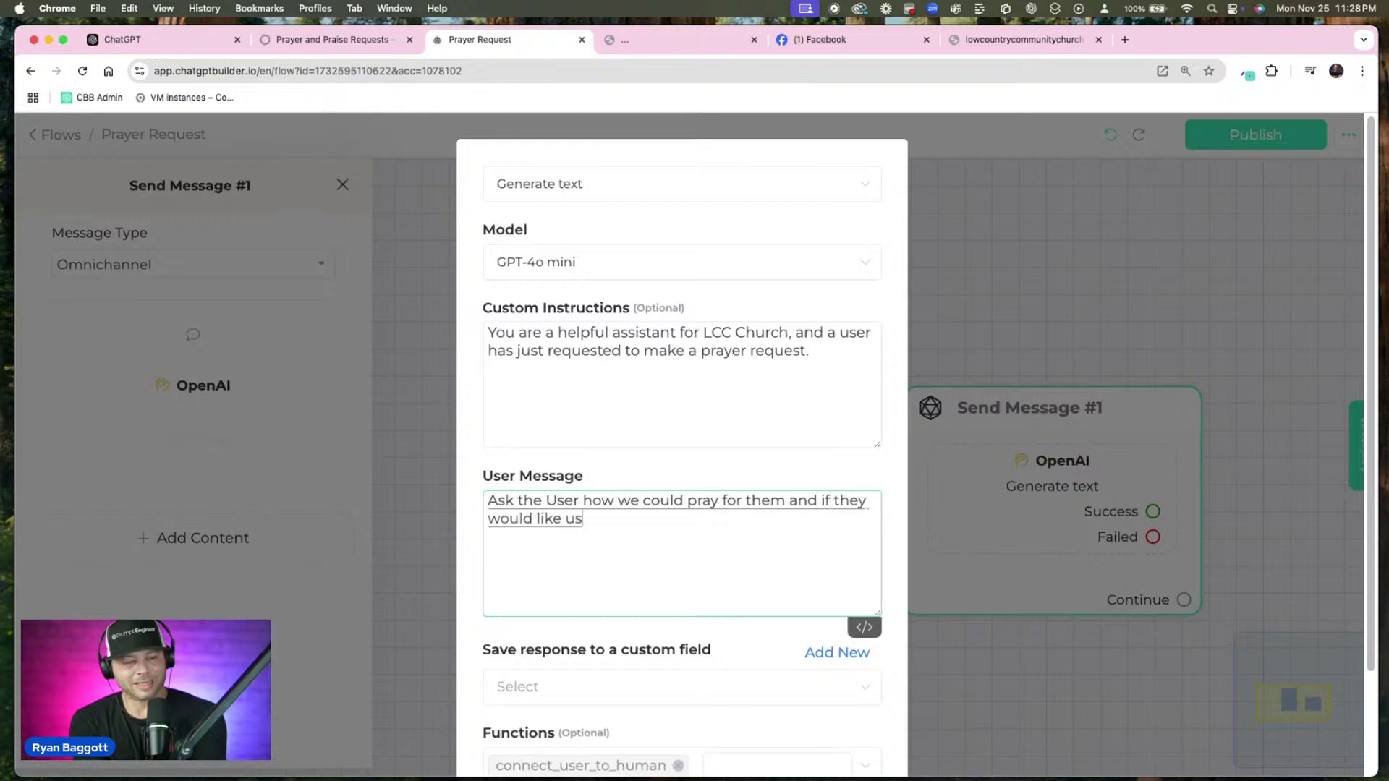
{"action": "type", "text": " to contact them or"}
{"action": "key", "text": "fn"}
{"action": "type", "text": "if they want"}
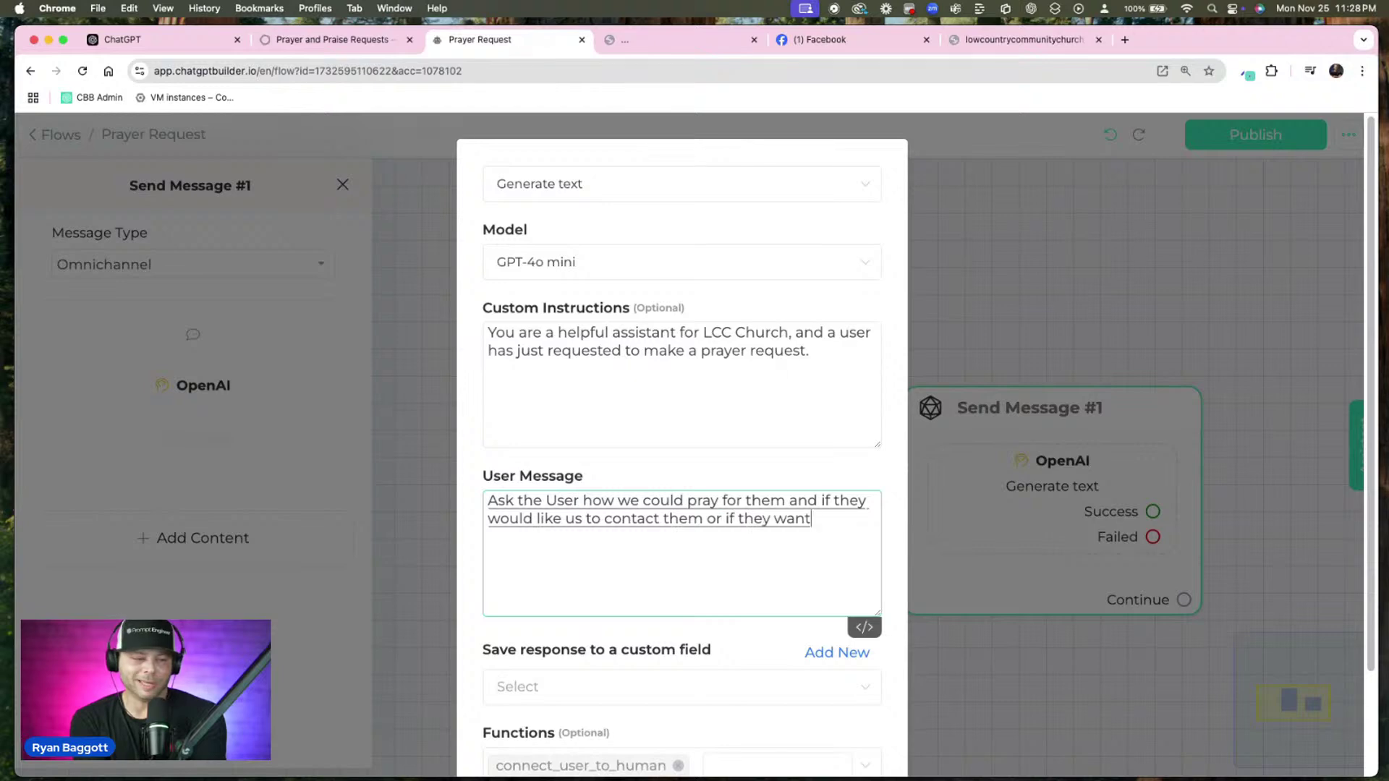
{"action": "type", "text": " to be anonymous either way is"}
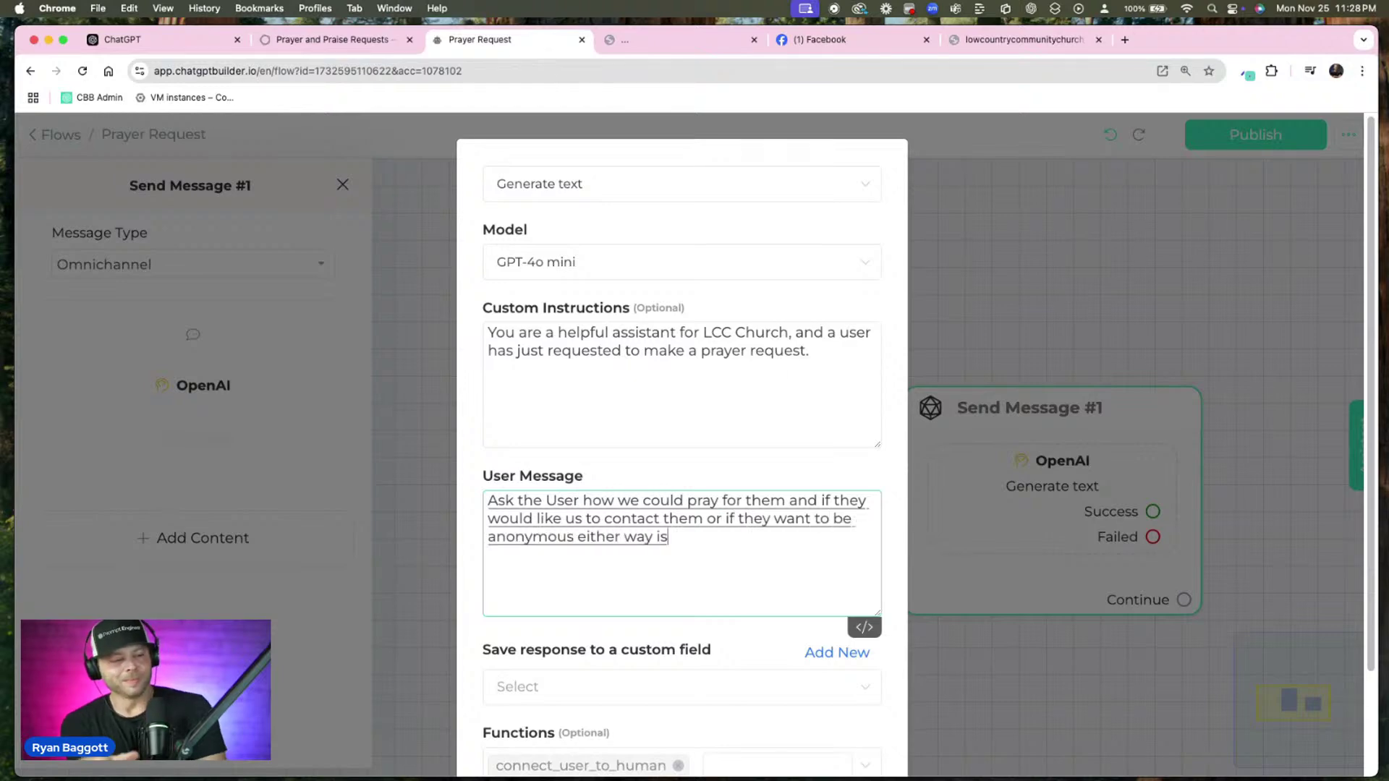
{"action": "type", "text": " all OK be sure to be"}
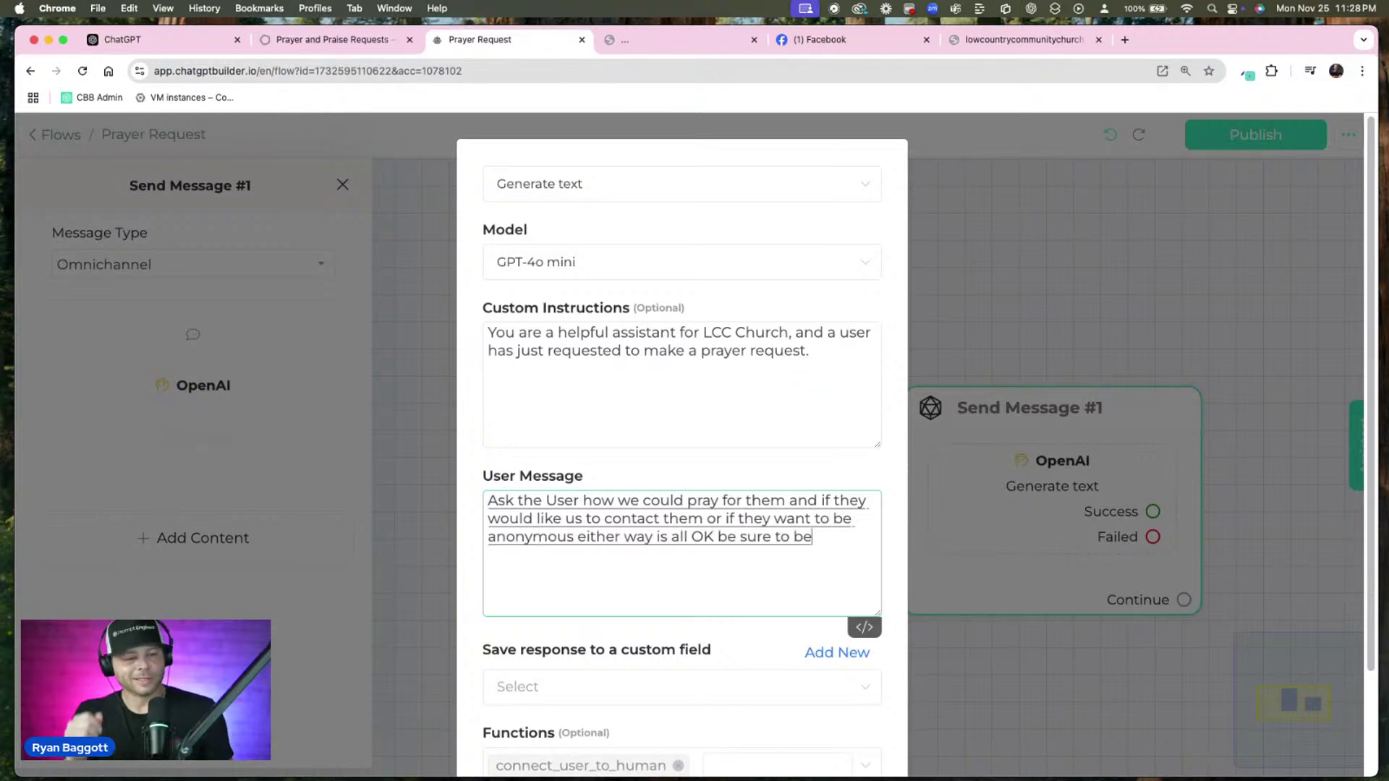
{"action": "type", "text": " friendly."}
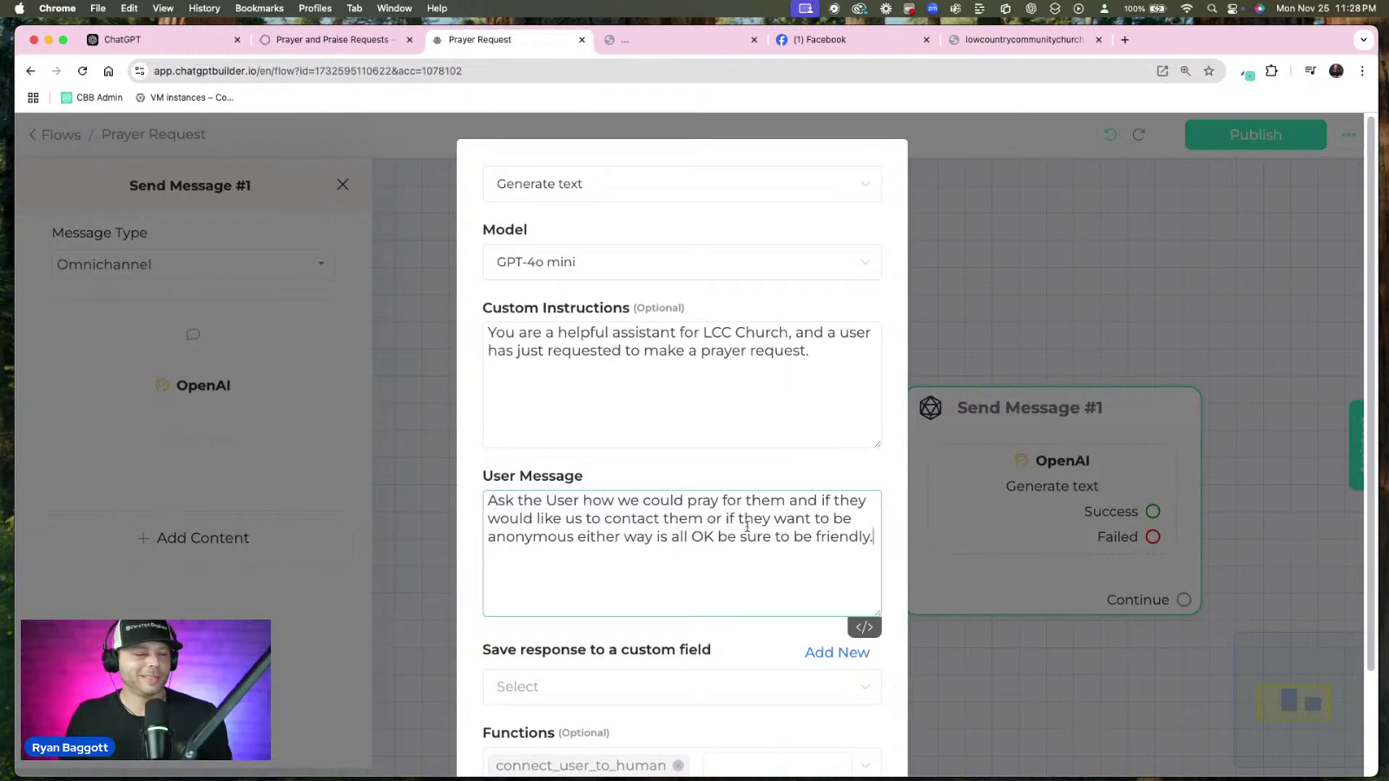
Save the OpenAI response to a new custom field named "pray request greeting" and confirm the action's settings
{"action": "scroll", "coordinate": [900, 493], "scroll_direction": "down", "scroll_amount": 3}
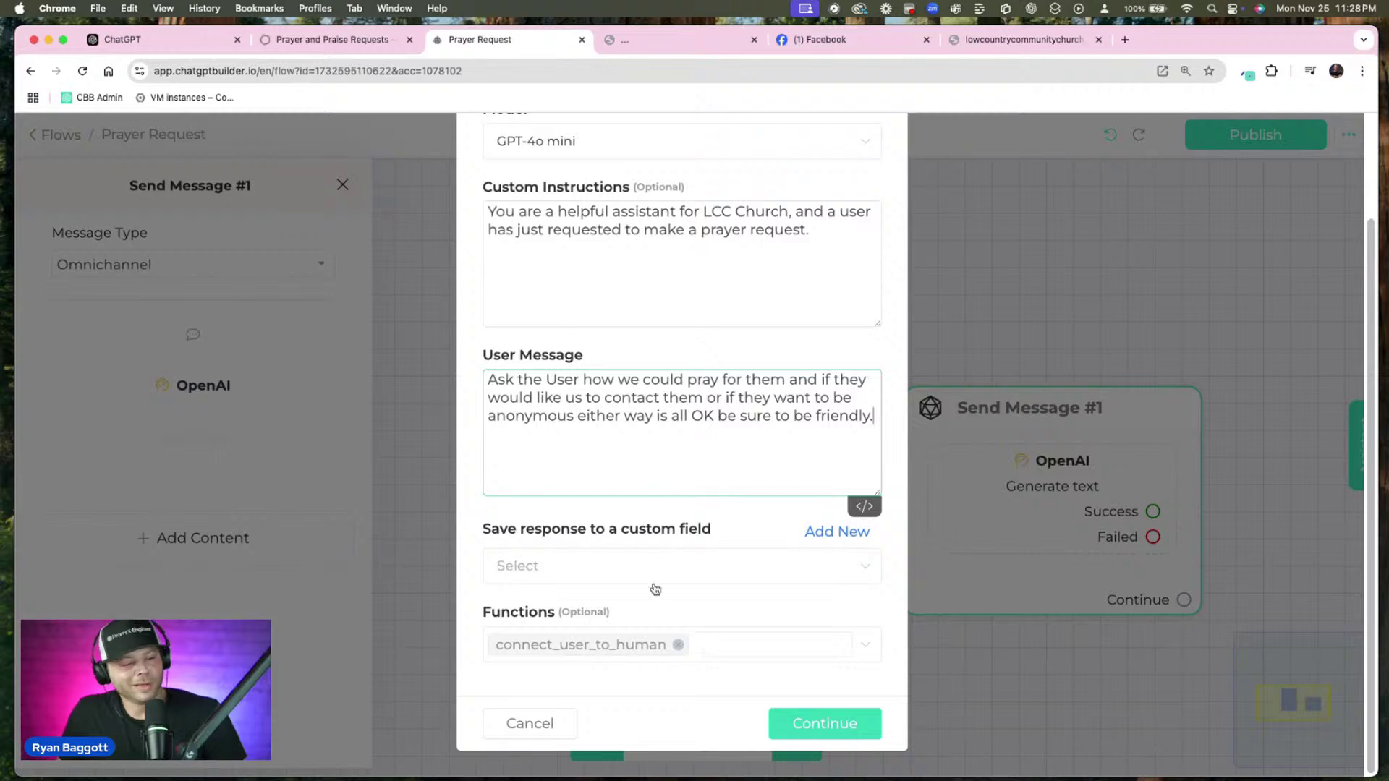
{"action": "left_click", "coordinate": [832, 533]}
{"action": "left_click", "coordinate": [651, 246]}
{"action": "type", "text": "pray re"}
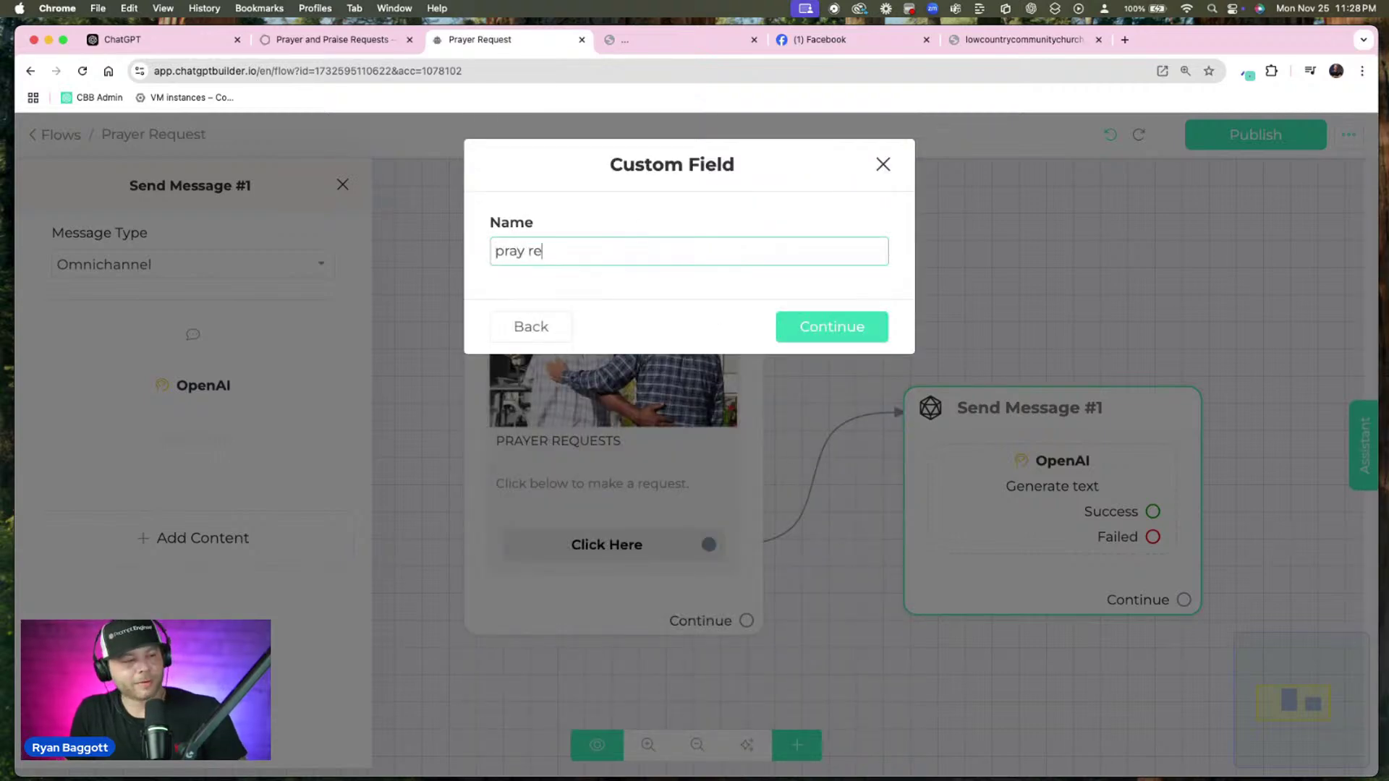
{"action": "type", "text": "quest greet"}
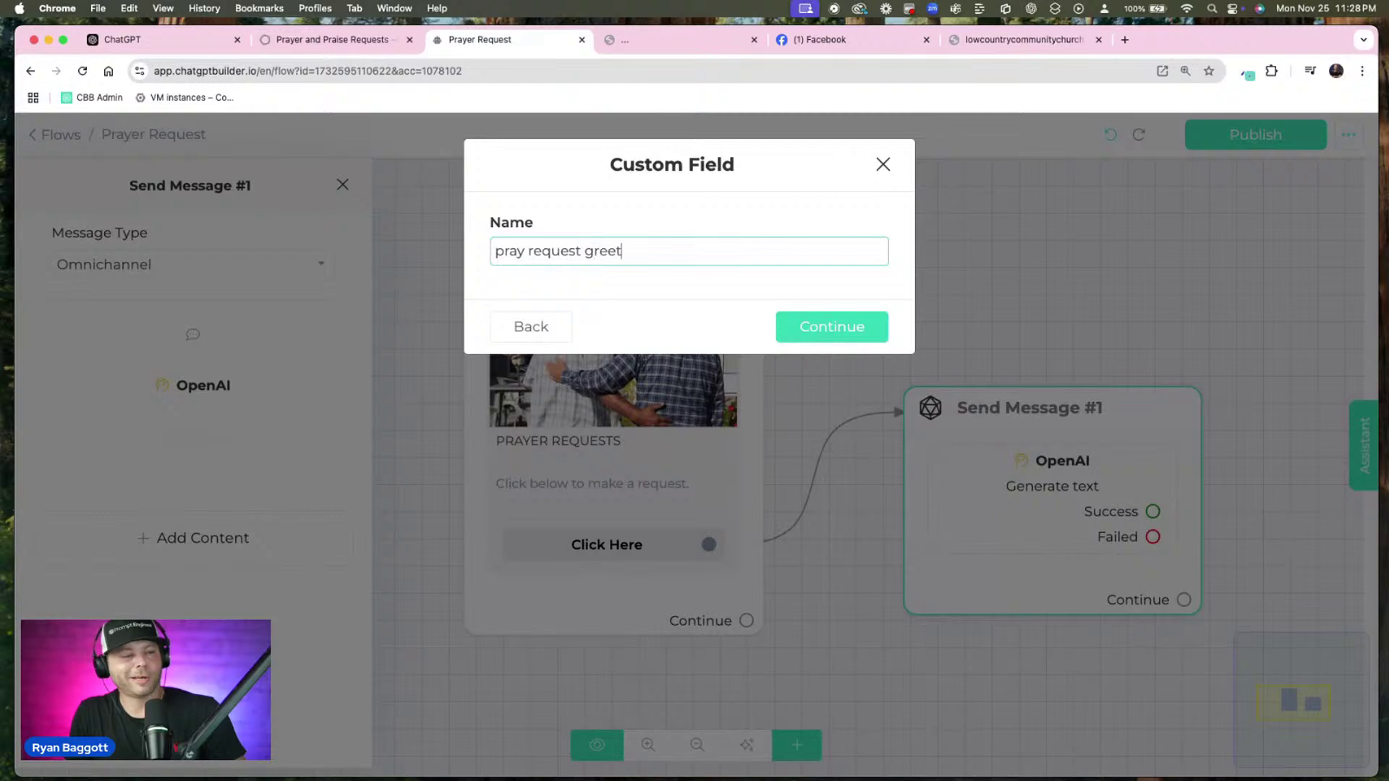
{"action": "type", "text": "ing"}
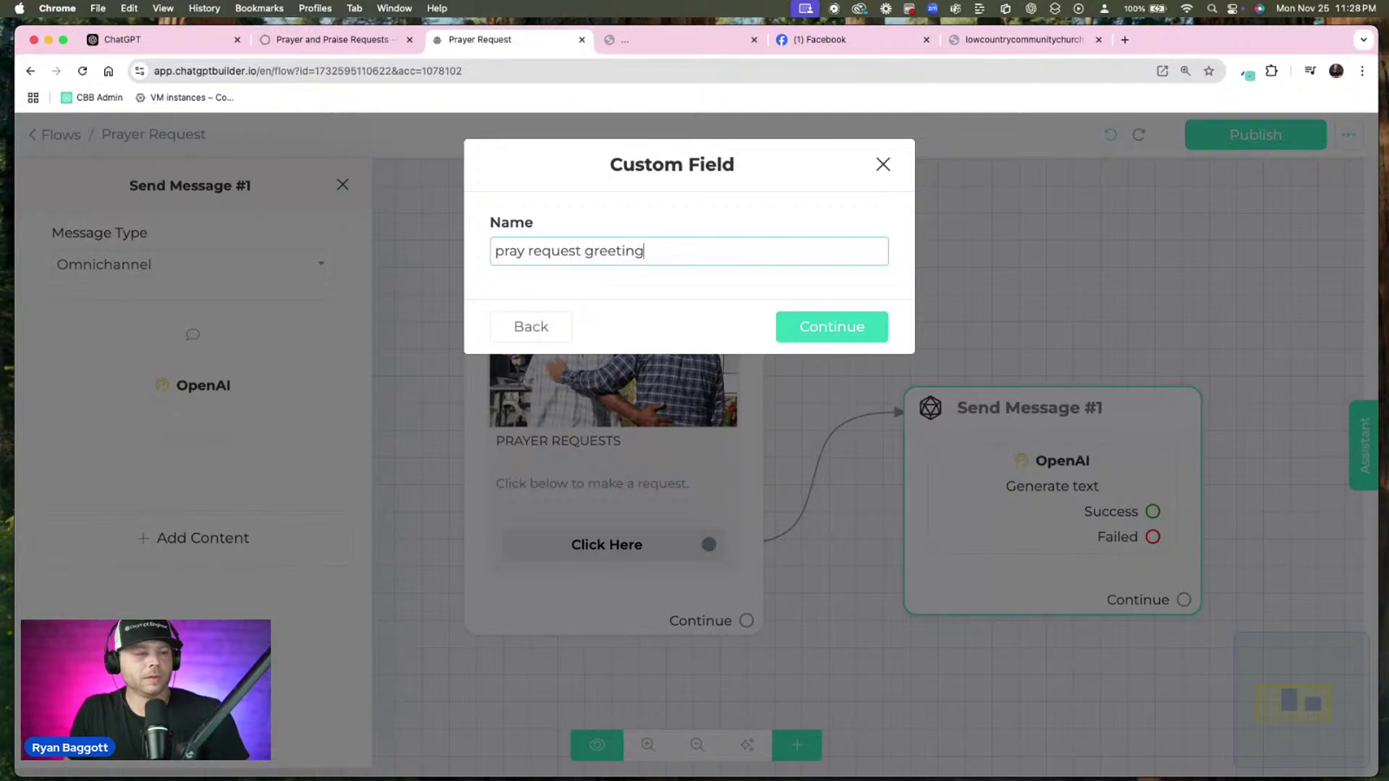
{"action": "left_click", "coordinate": [790, 323]}
{"action": "scroll", "coordinate": [791, 321], "scroll_direction": "down", "scroll_amount": 3}
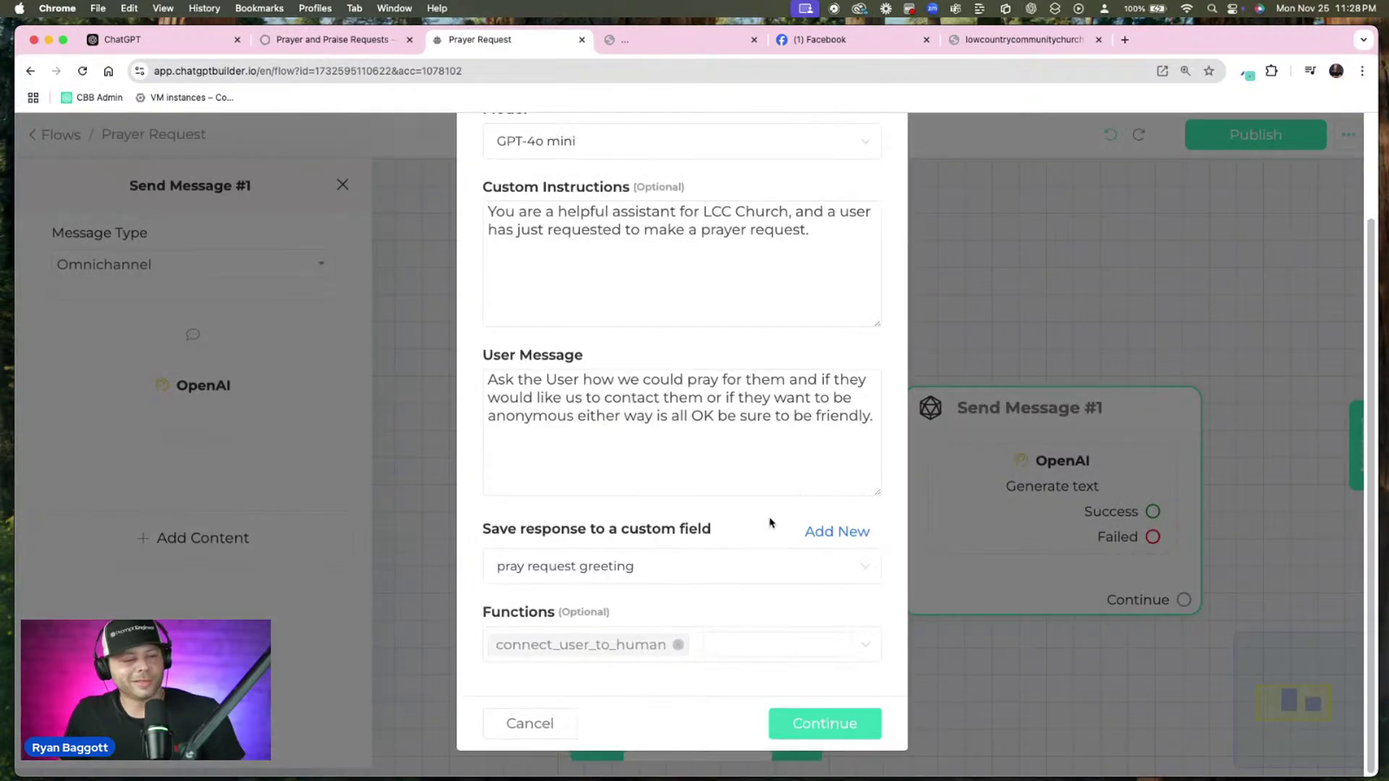
{"action": "left_click", "coordinate": [816, 726]}
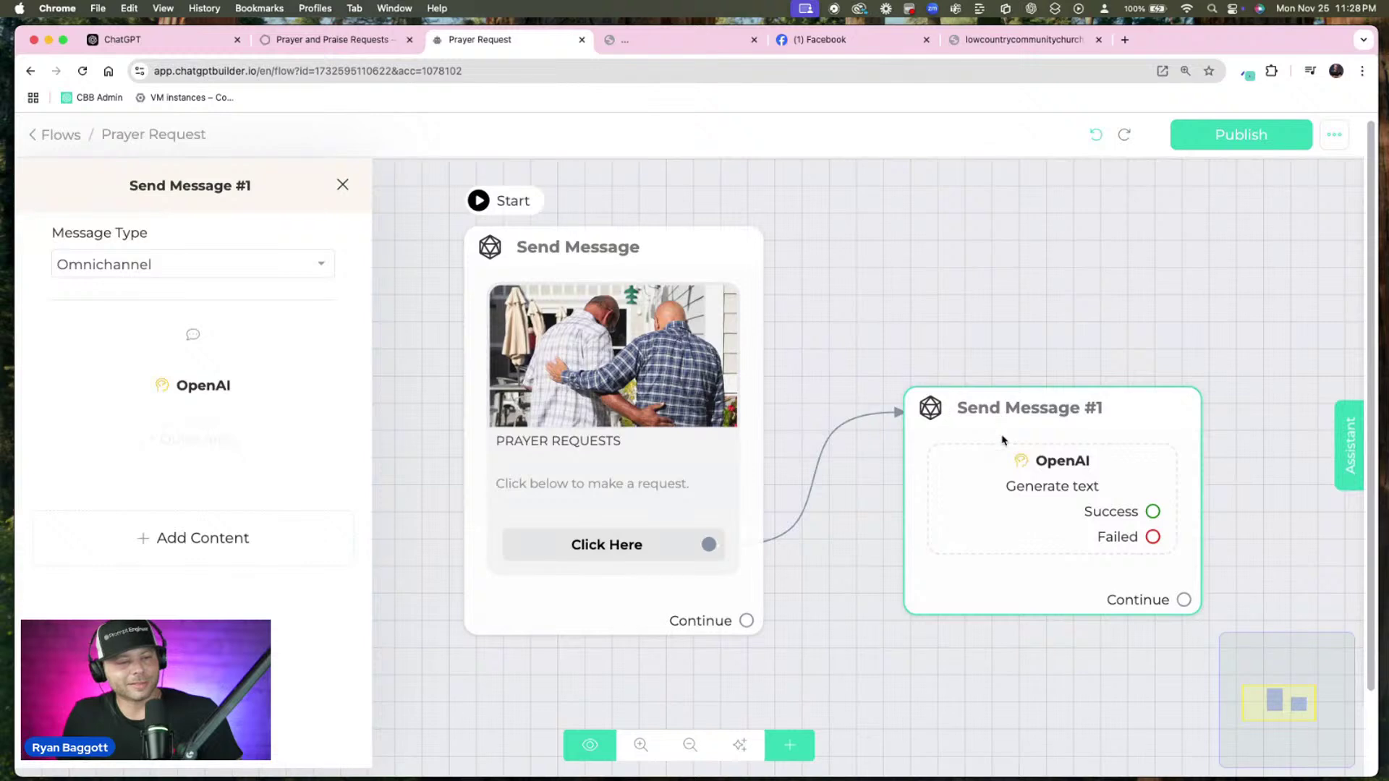
Move the OpenAI message step closer to the card step and connect its Continue output to a new message step
{"action": "left_click", "coordinate": [1002, 427]}
{"action": "left_click_drag", "start_coordinate": [1090, 423], "coordinate": [1029, 336]}
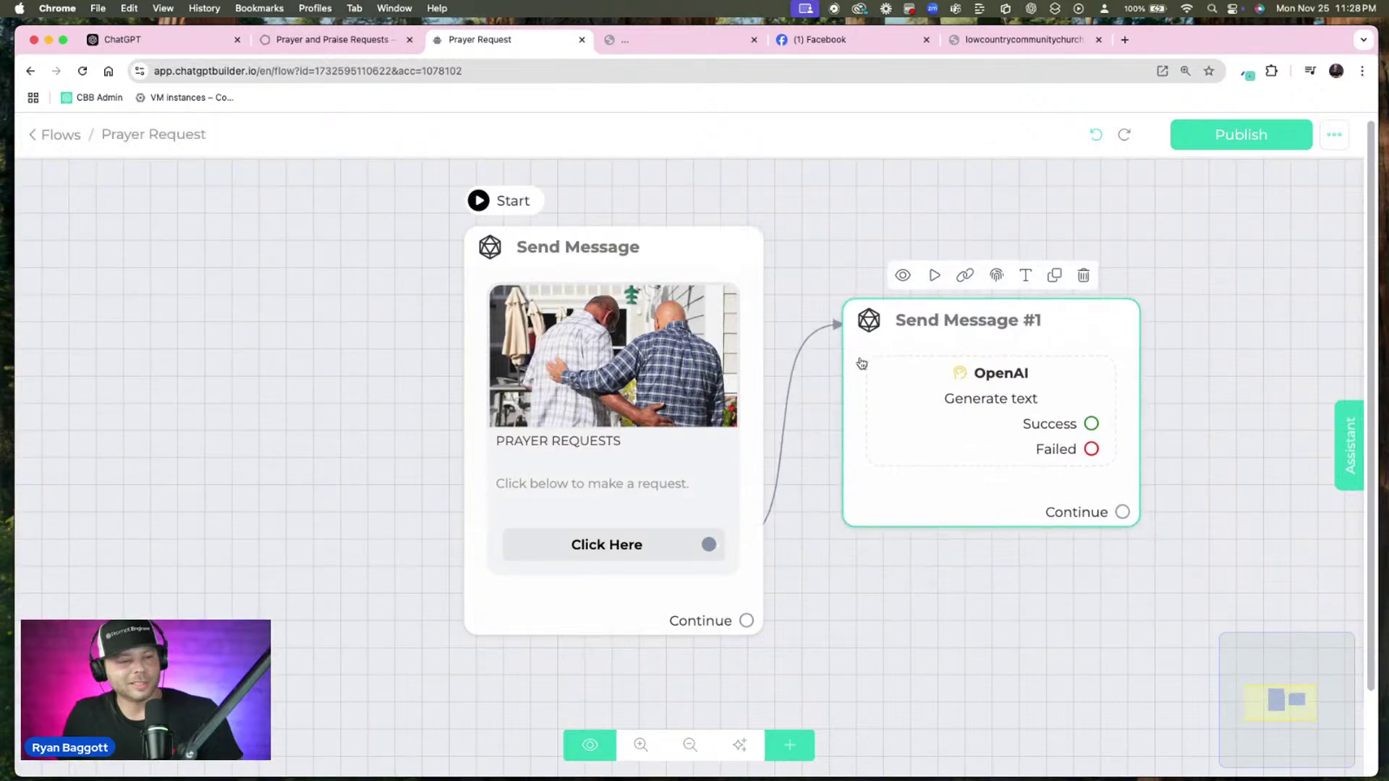
{"action": "left_click_drag", "start_coordinate": [906, 261], "coordinate": [563, 238]}
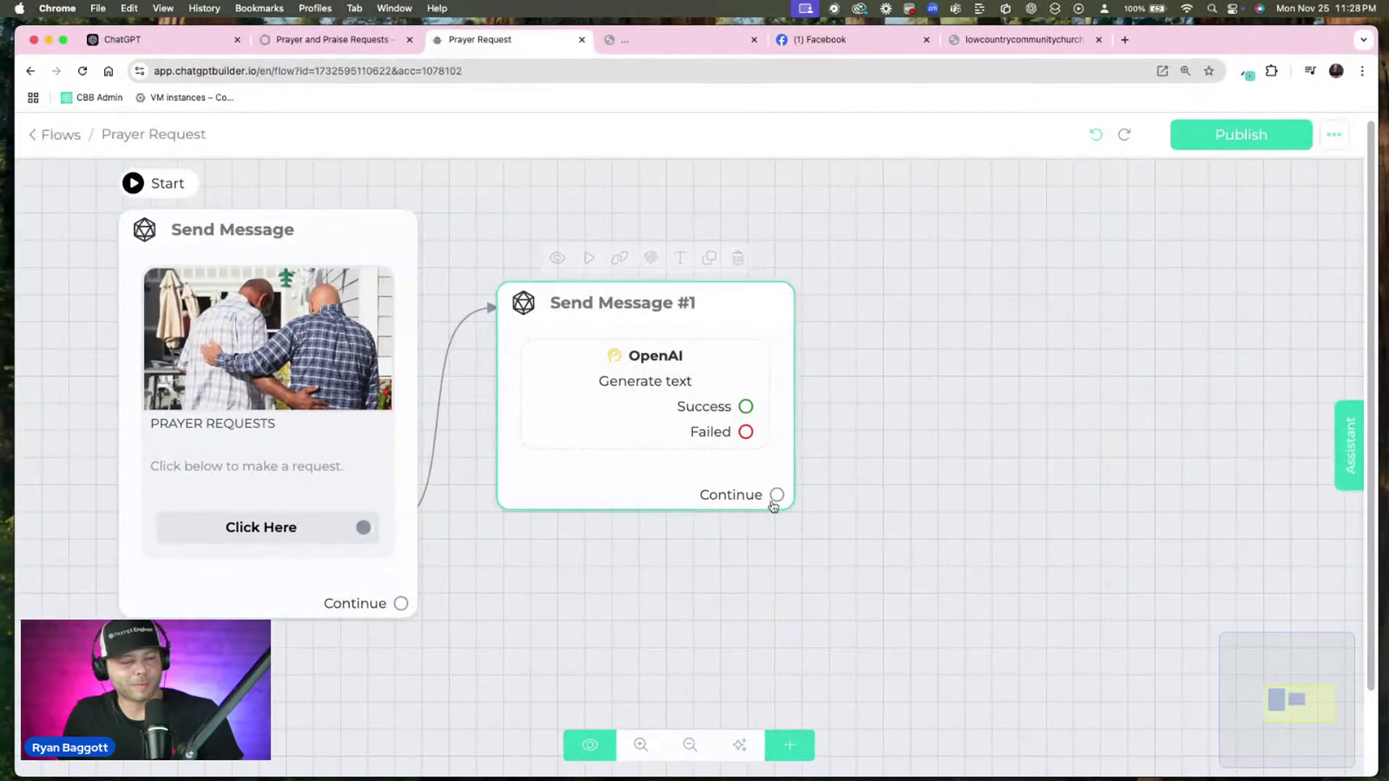
{"action": "left_click_drag", "start_coordinate": [778, 495], "coordinate": [918, 334]}
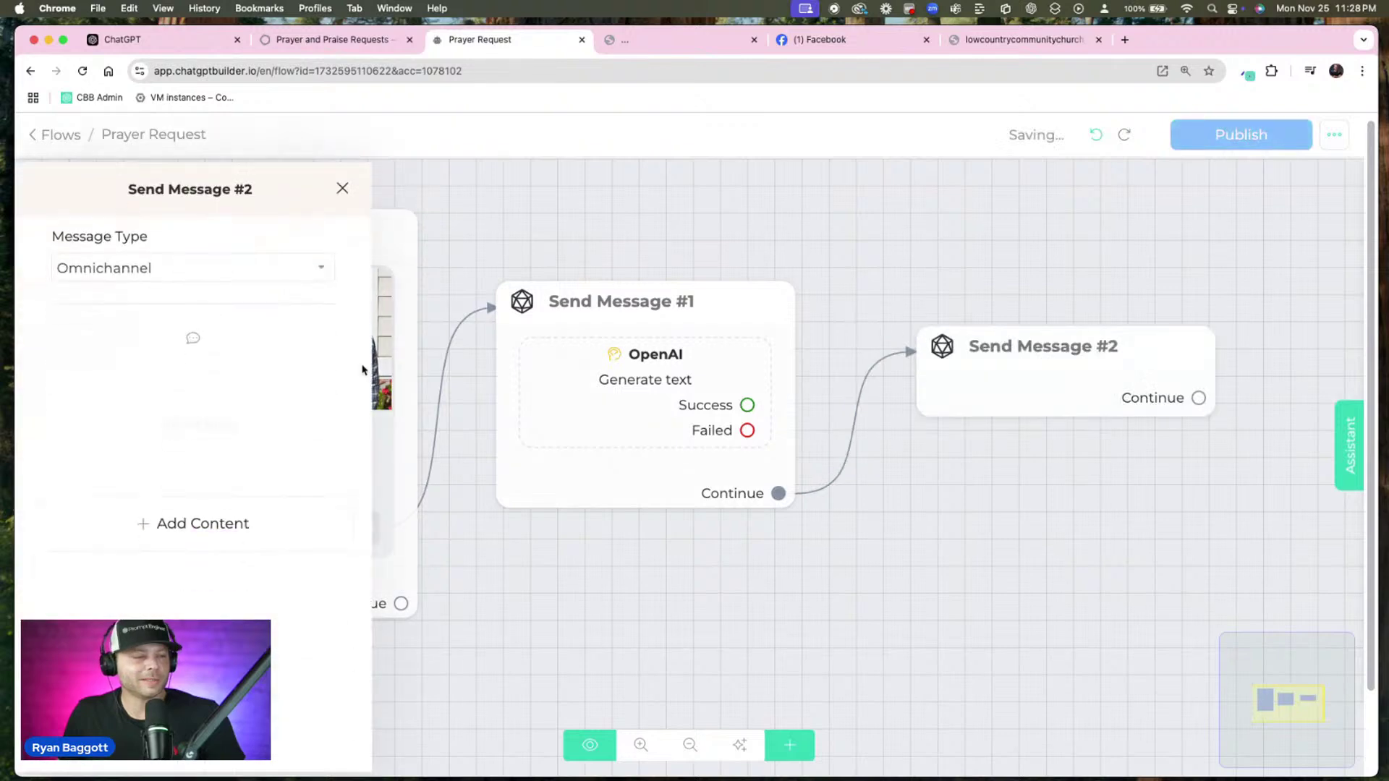
Add a text block containing the {{pray request greeting}} variable to the new message step
{"action": "left_click", "coordinate": [241, 503]}
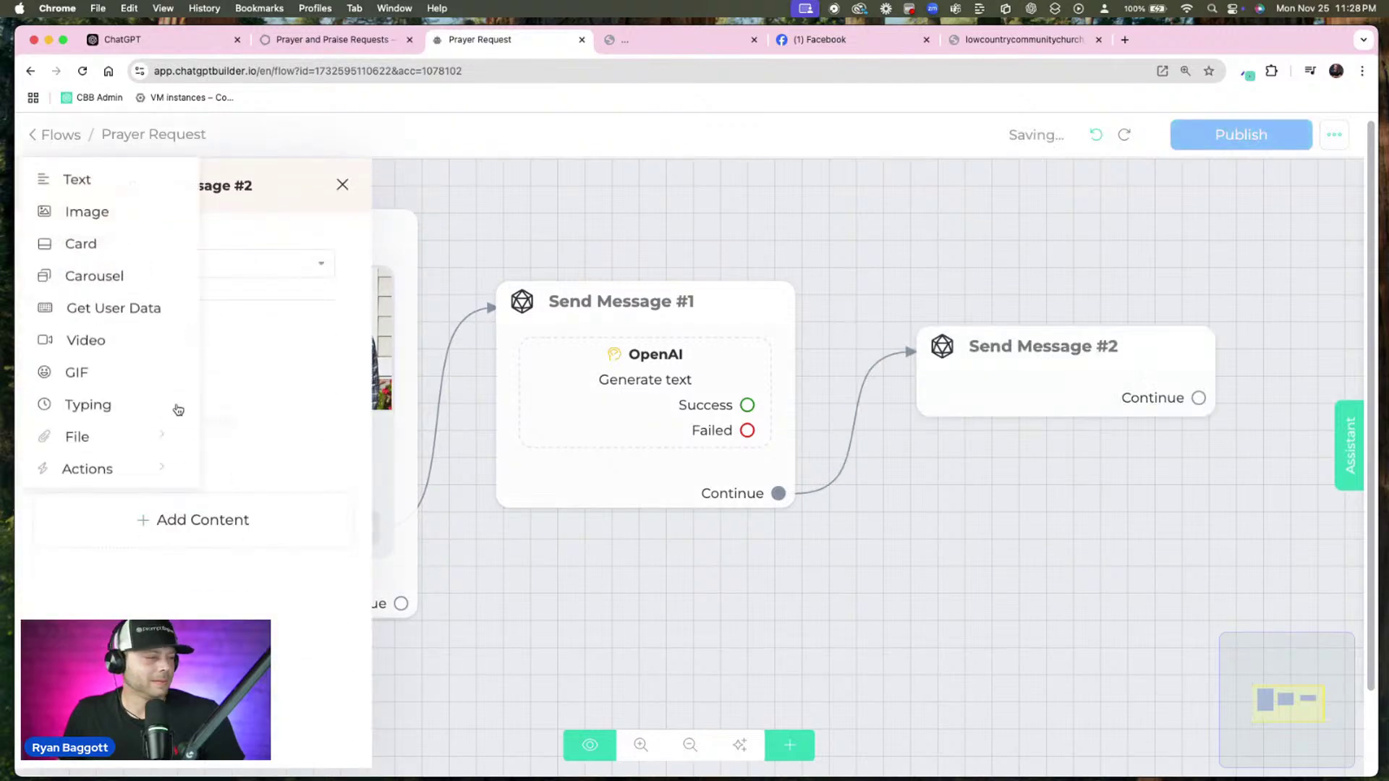
{"action": "left_click", "coordinate": [102, 182]}
{"action": "type", "text": "{"}
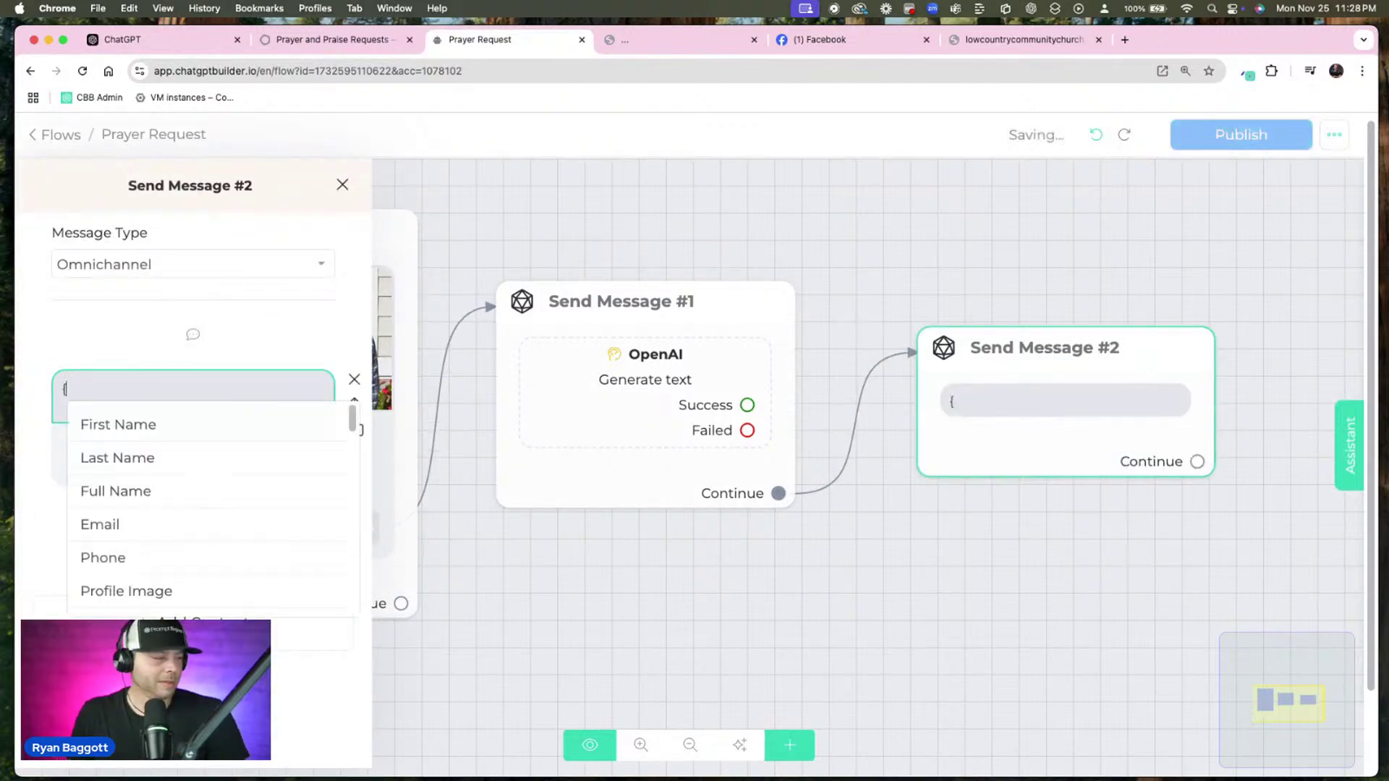
{"action": "scroll", "coordinate": [242, 607], "scroll_direction": "down", "scroll_amount": 5}
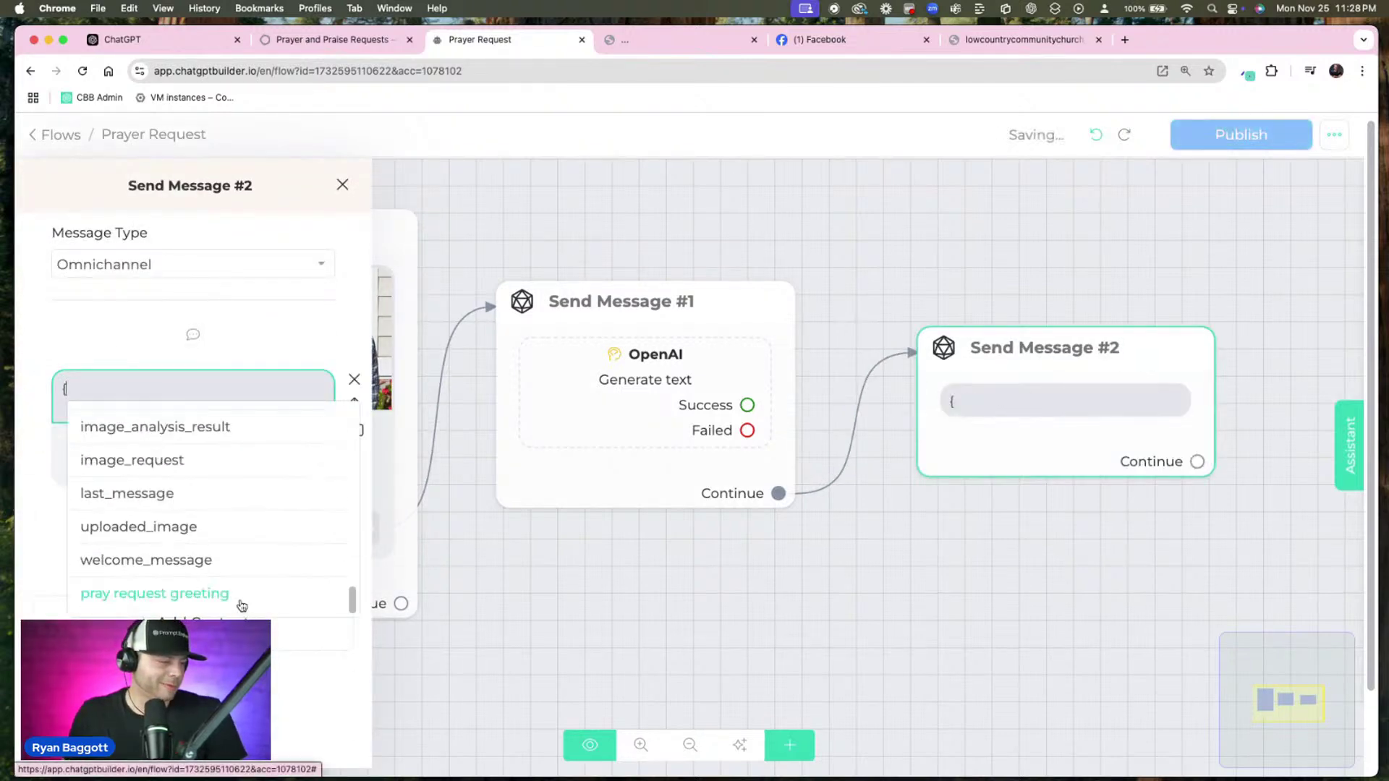
{"action": "left_click", "coordinate": [182, 595]}
{"action": "left_click", "coordinate": [1121, 276]}
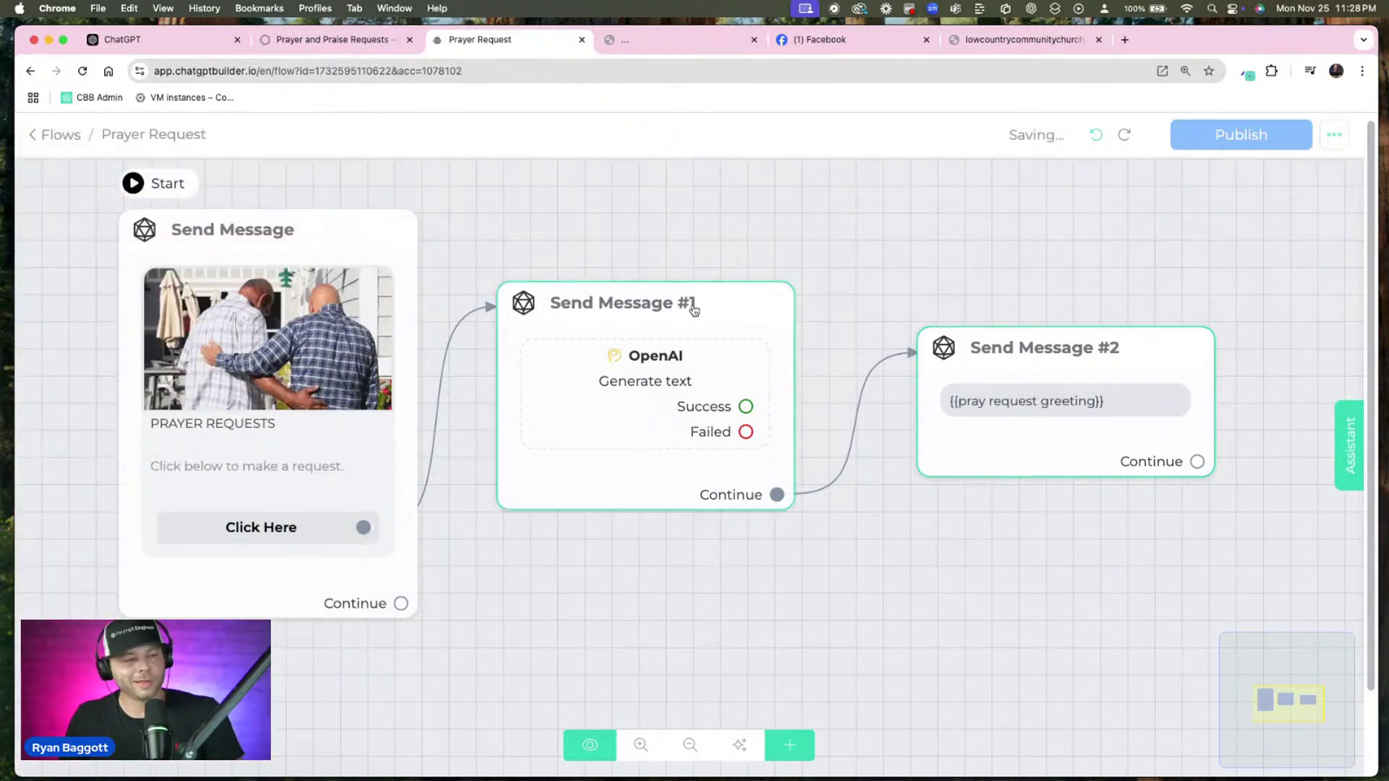
Rename the OpenAI message step as "Generate"
{"action": "left_click_drag", "start_coordinate": [728, 227], "coordinate": [778, 239]}
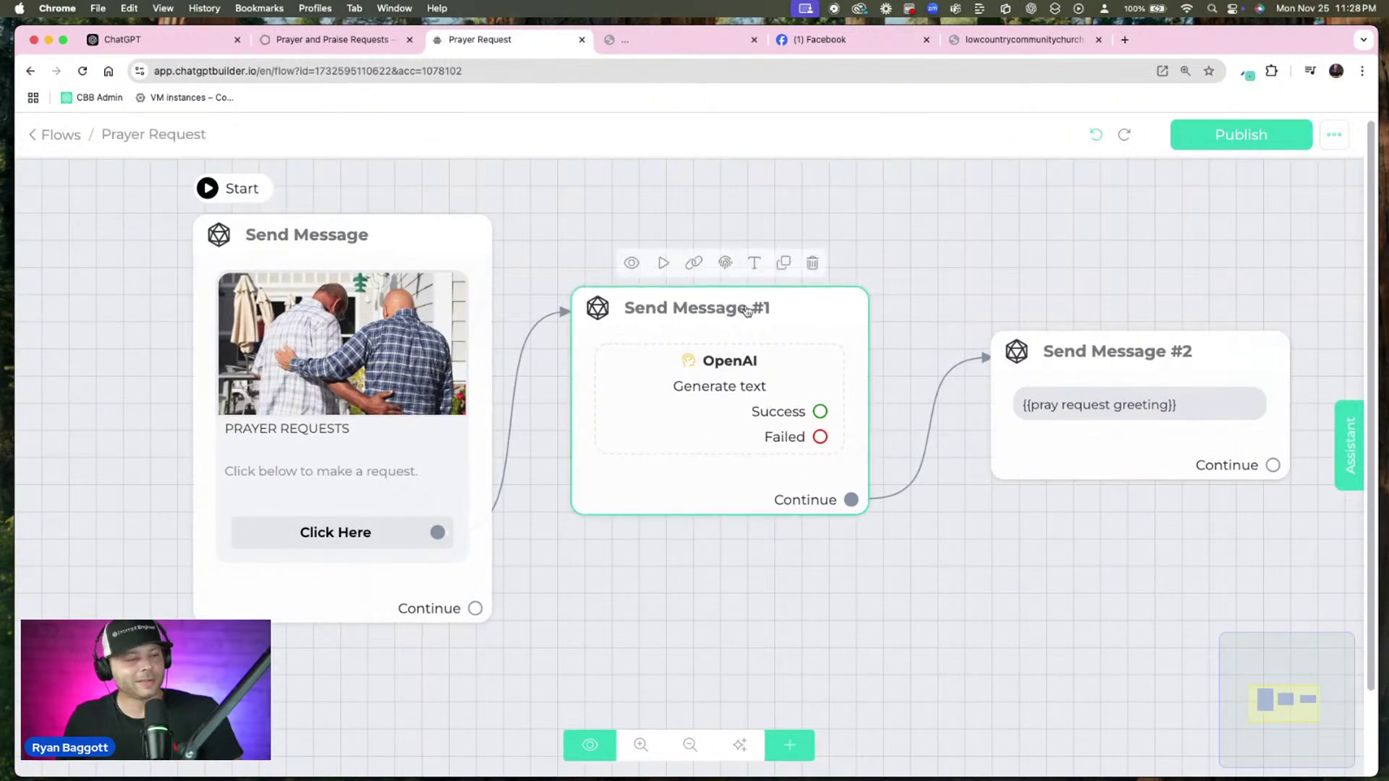
{"action": "left_click", "coordinate": [754, 261]}
{"action": "left_click_drag", "start_coordinate": [621, 229], "coordinate": [444, 227]}
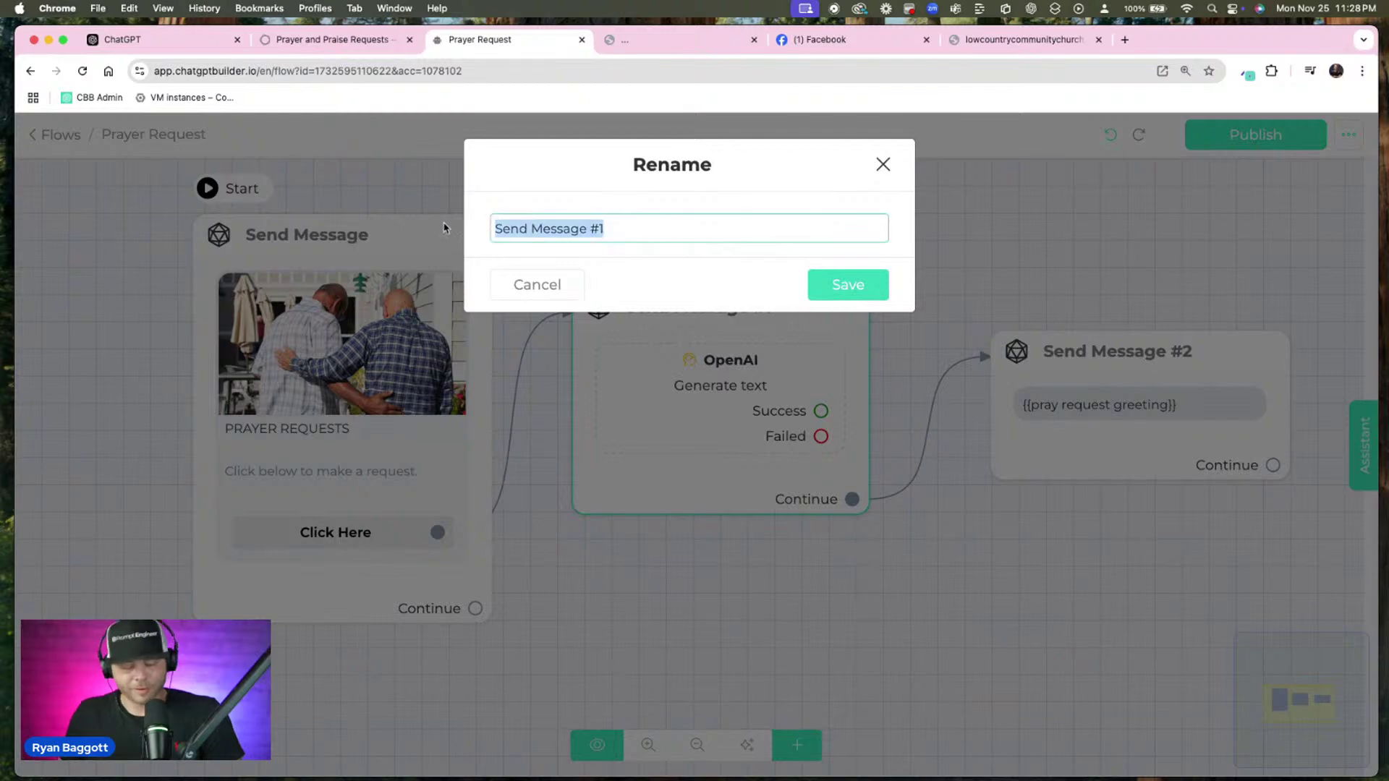
{"action": "type", "text": "Generate"}
{"action": "left_click", "coordinate": [885, 283]}
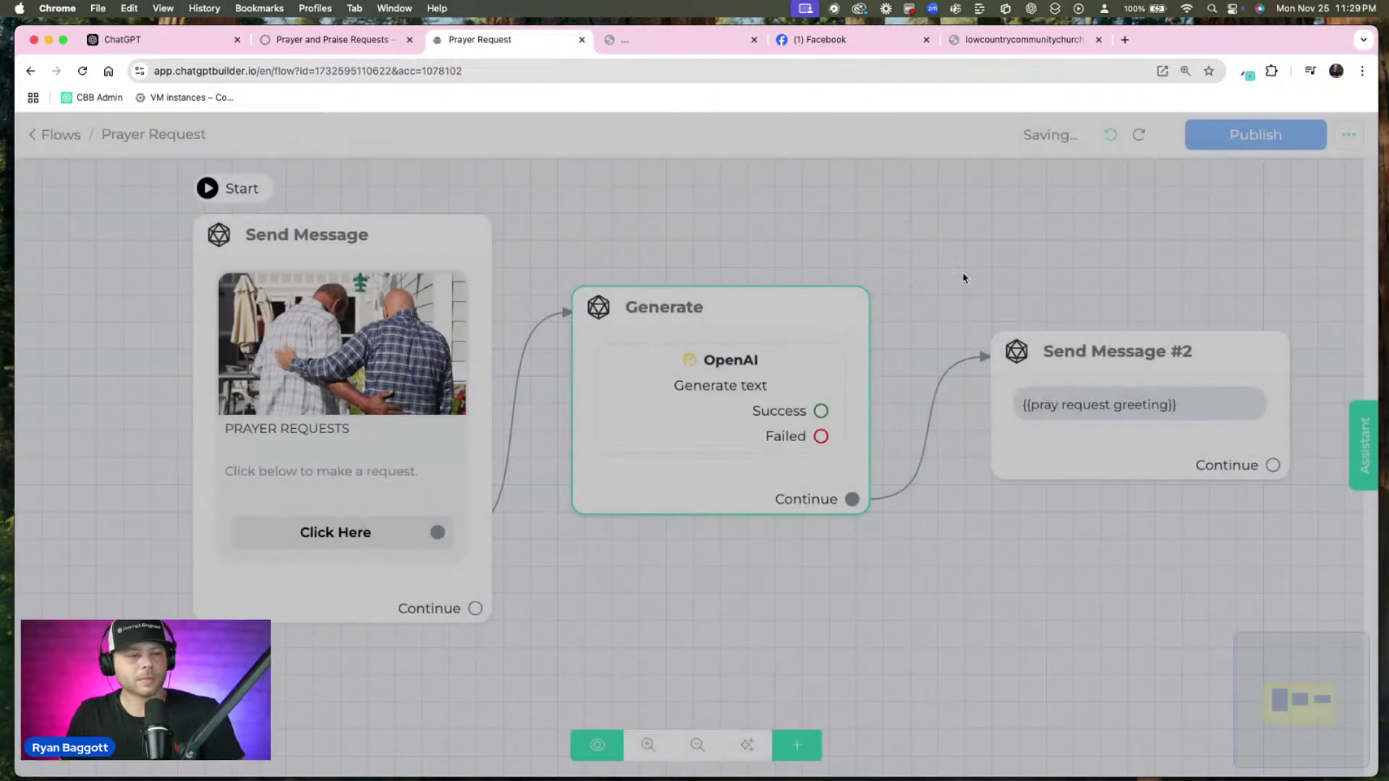
Rename the message step containing the greeting variable as "Send Message"
{"action": "left_click", "coordinate": [1138, 341]}
{"action": "left_click", "coordinate": [1172, 307]}
{"action": "key", "text": "super+a"}
{"action": "type", "text": "Send Message"}
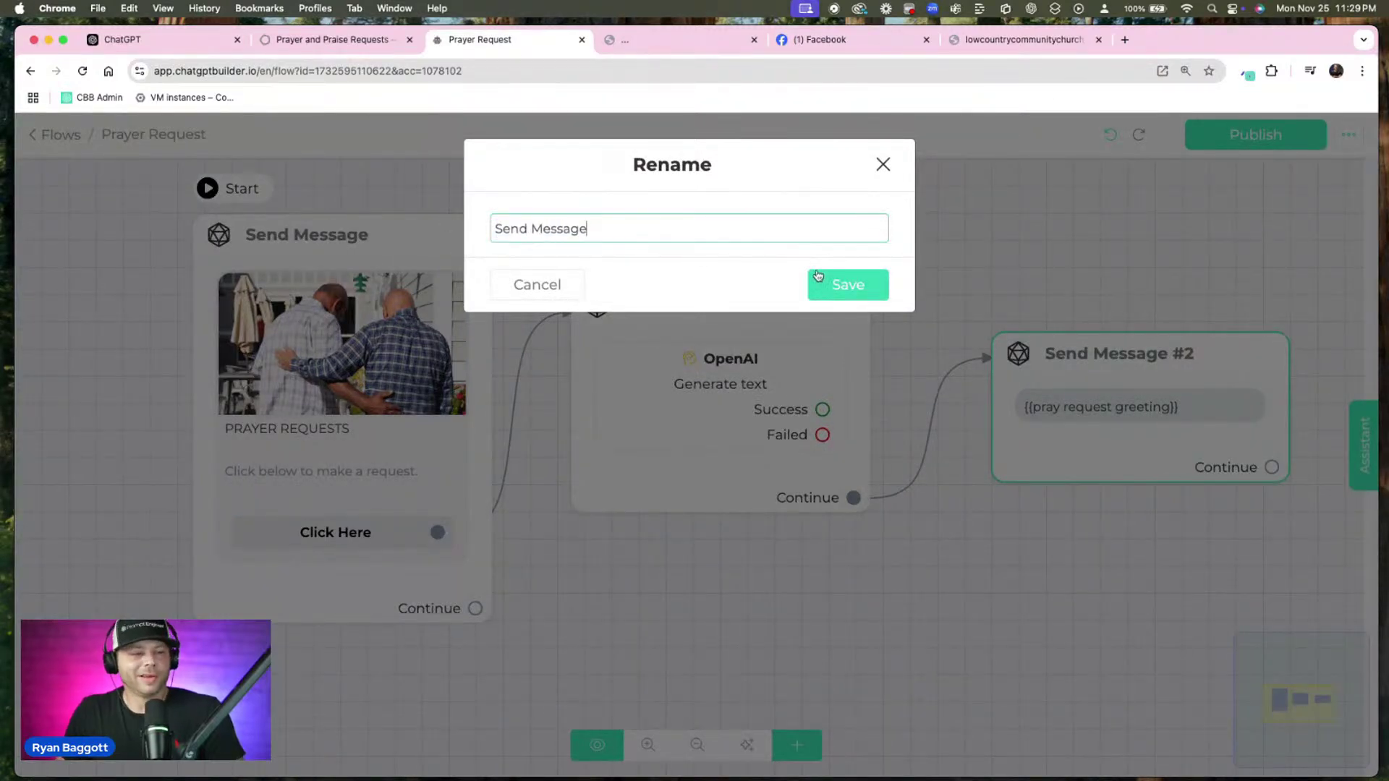
{"action": "left_click", "coordinate": [835, 288]}
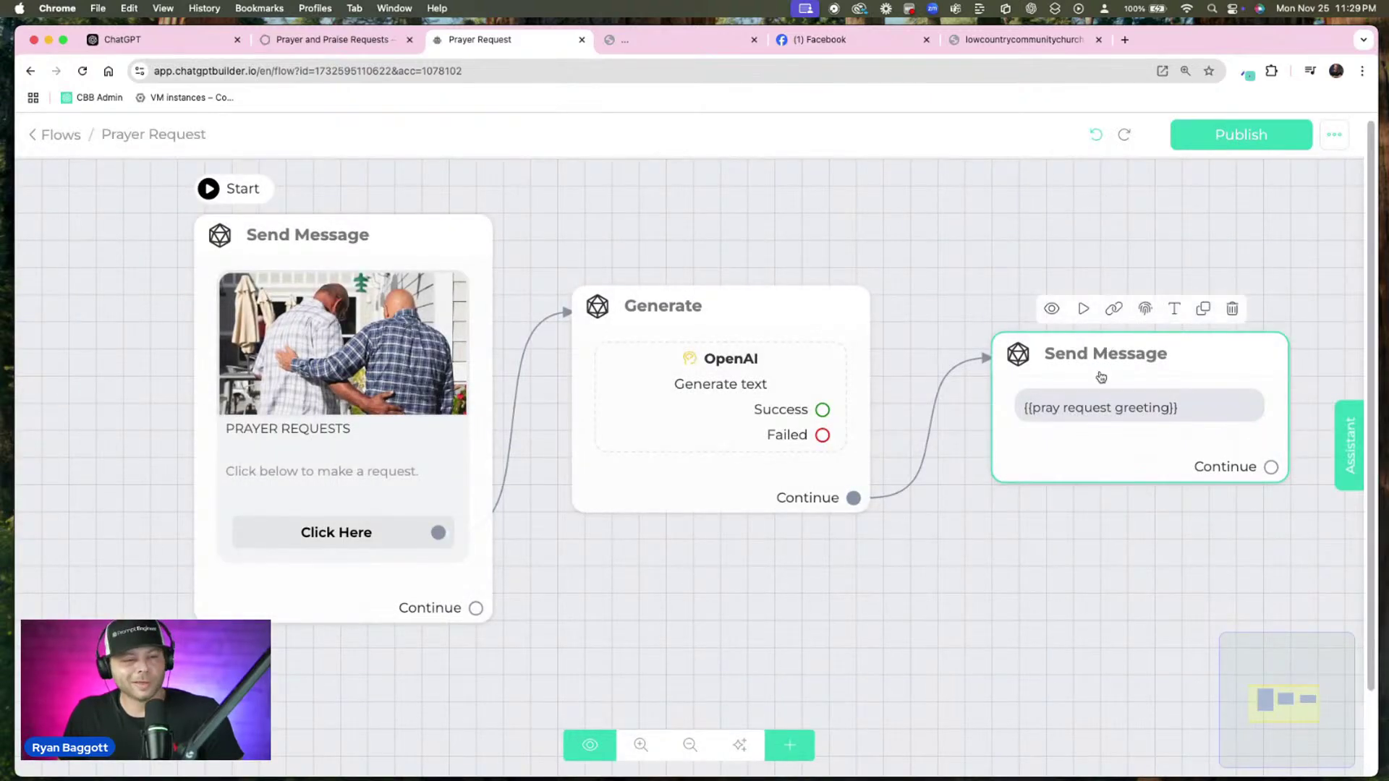
Replace the greeting step's text block with a Get User Data block that asks {{pray request greeting}}
{"action": "left_click", "coordinate": [1101, 376]}
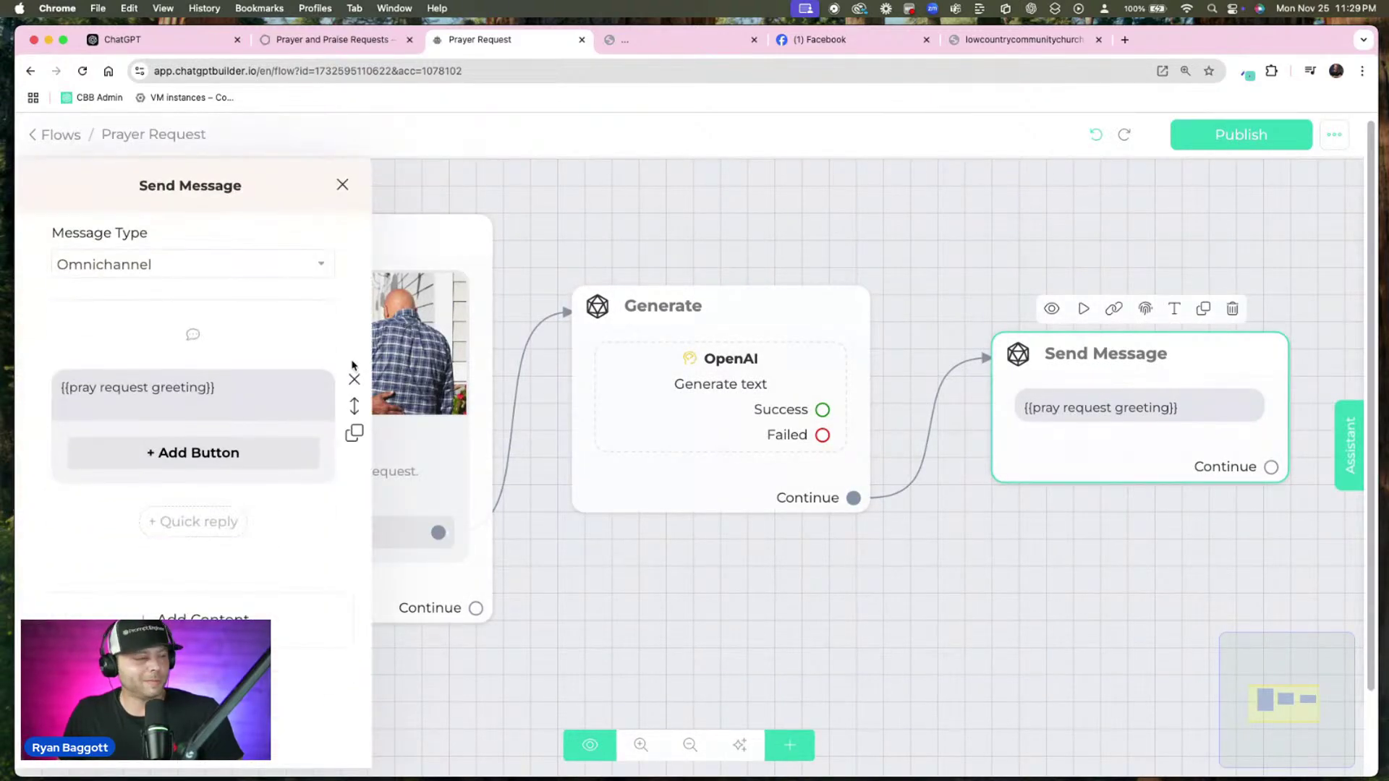
{"action": "left_click_drag", "start_coordinate": [275, 391], "coordinate": [46, 390]}
{"action": "key", "text": "super+c"}
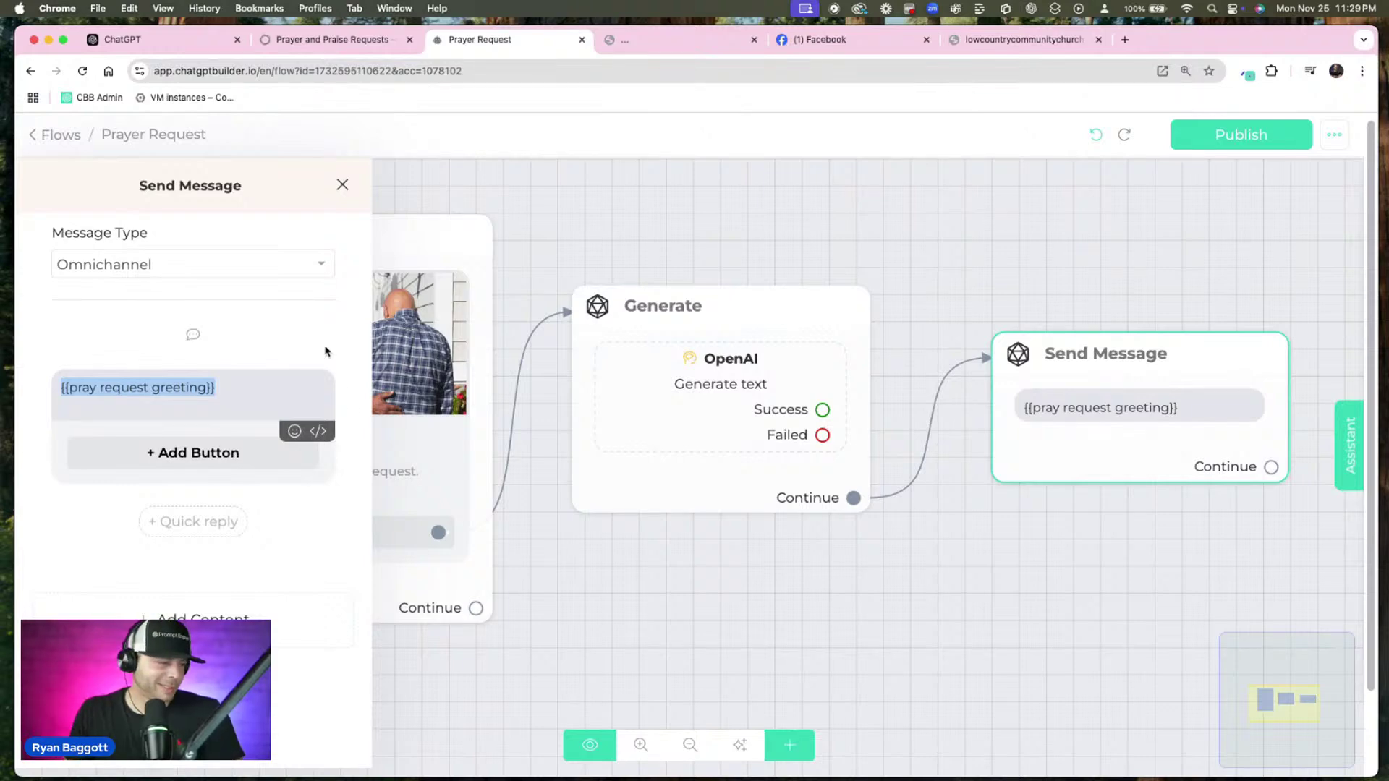
{"action": "left_click", "coordinate": [351, 382]}
{"action": "left_click", "coordinate": [178, 512]}
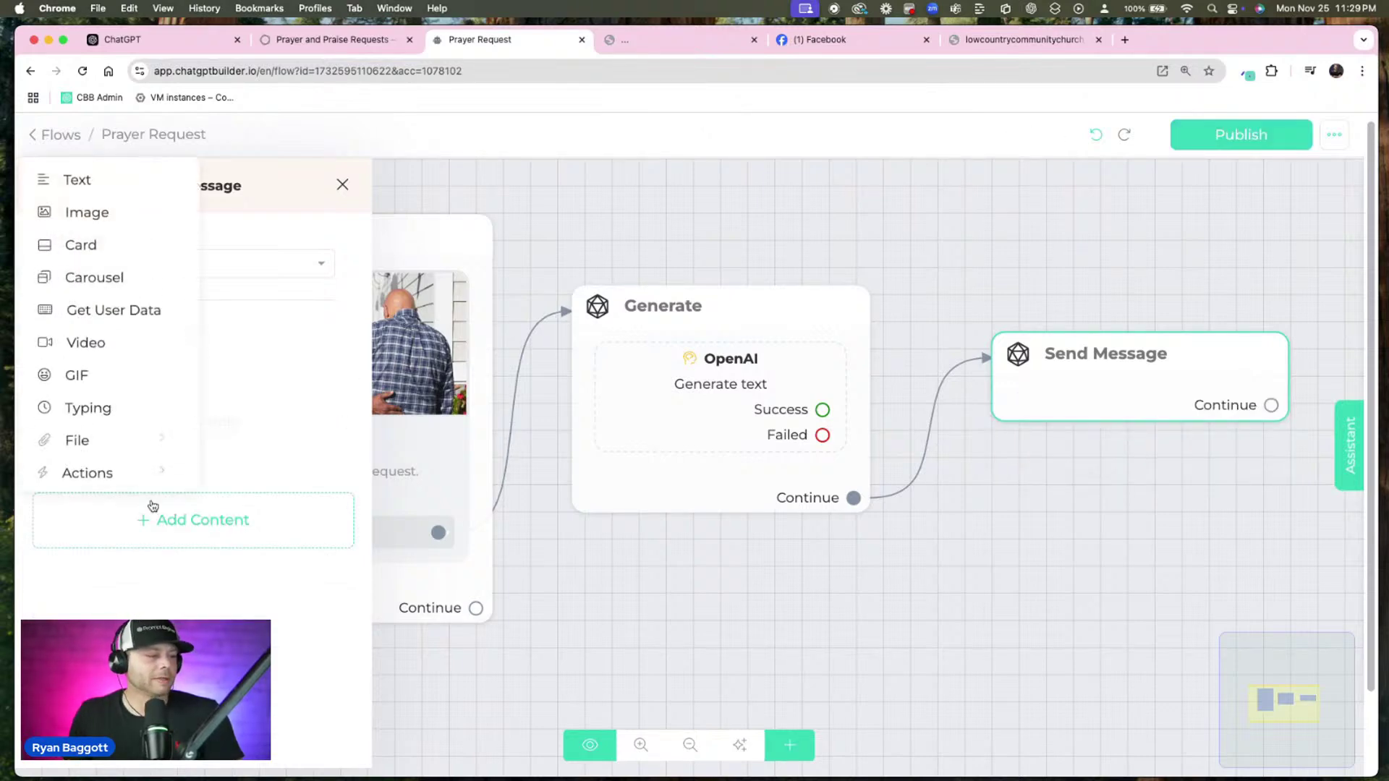
{"action": "left_click", "coordinate": [112, 309]}
{"action": "key", "text": "super+v"}
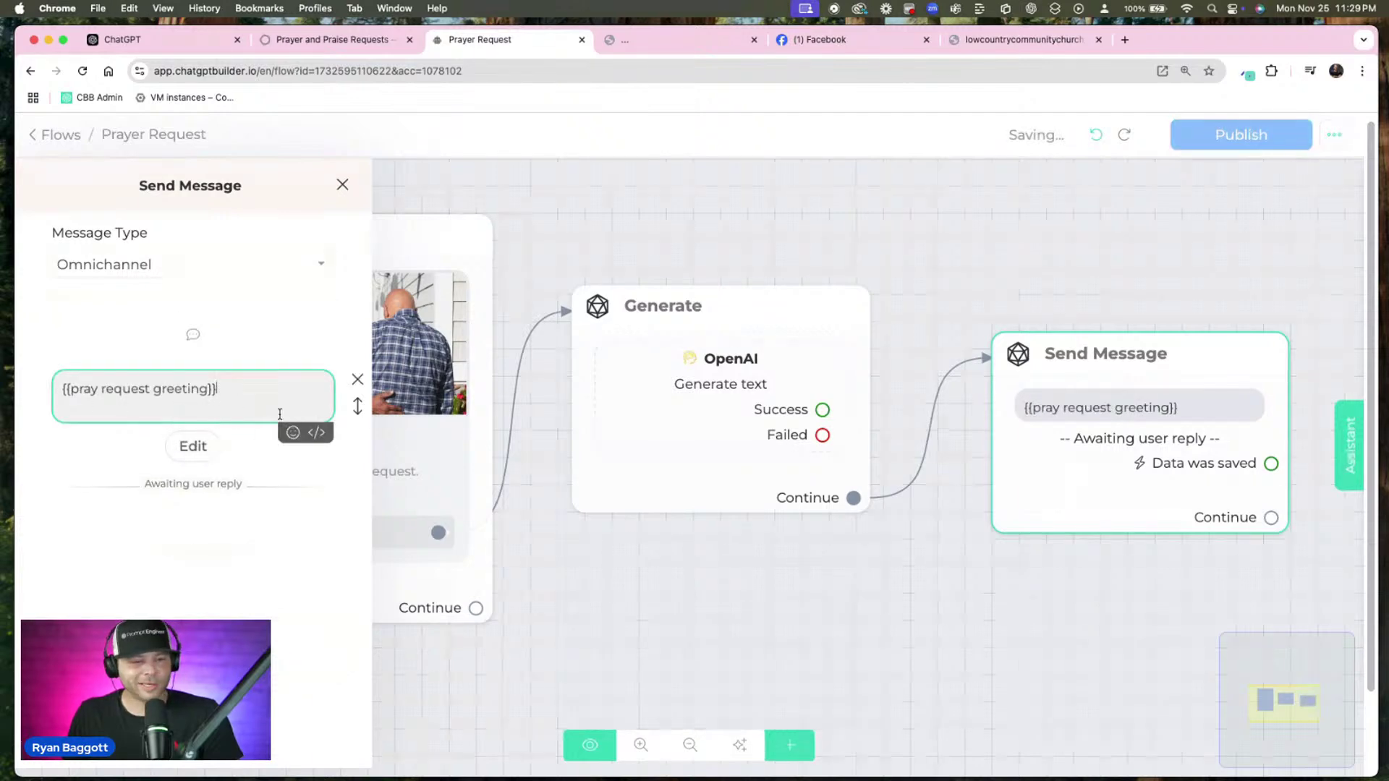
Set the Get User Data reply type to Text and save the response to a new custom field named "Prayer Request"
{"action": "left_click", "coordinate": [271, 463]}
{"action": "left_click", "coordinate": [194, 448]}
{"action": "left_click", "coordinate": [553, 259]}
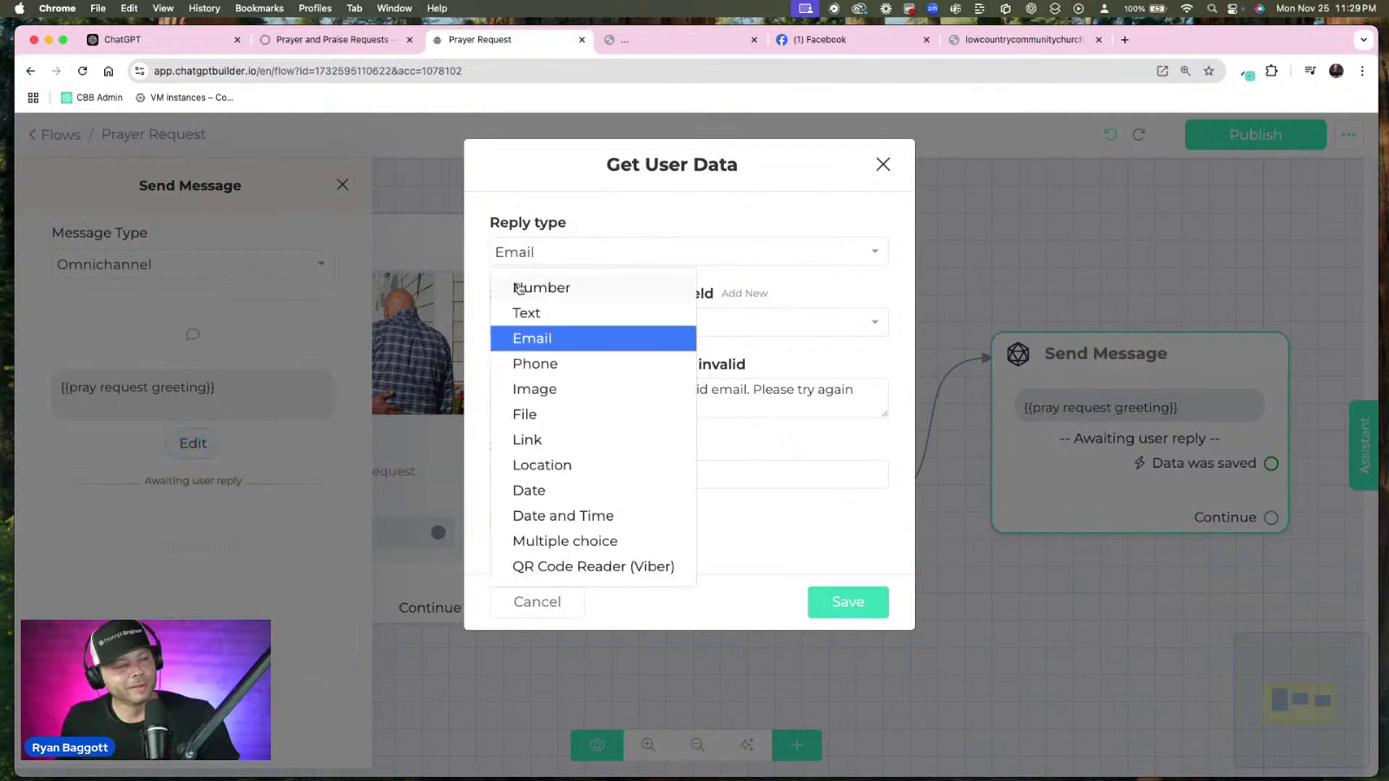
{"action": "left_click", "coordinate": [541, 312]}
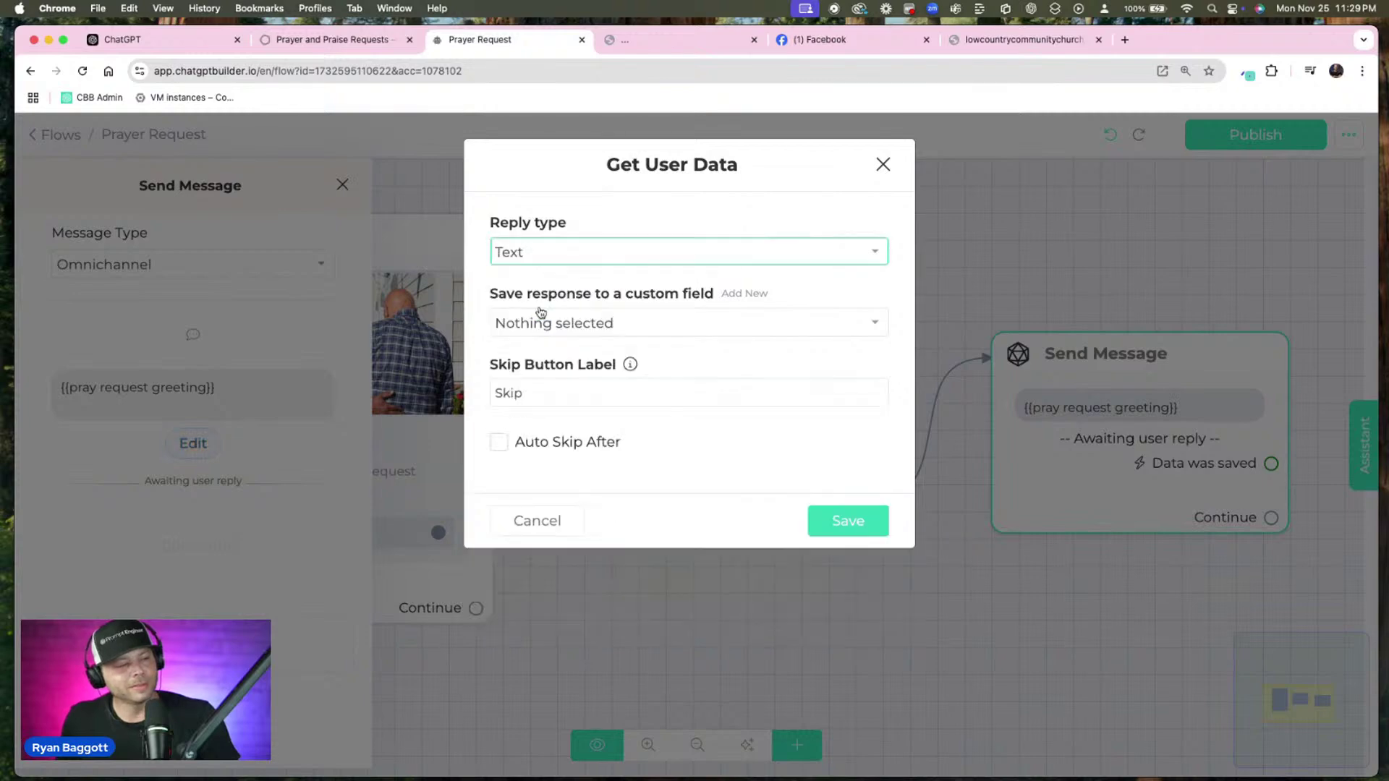
{"action": "left_click", "coordinate": [751, 294]}
{"action": "left_click", "coordinate": [656, 269]}
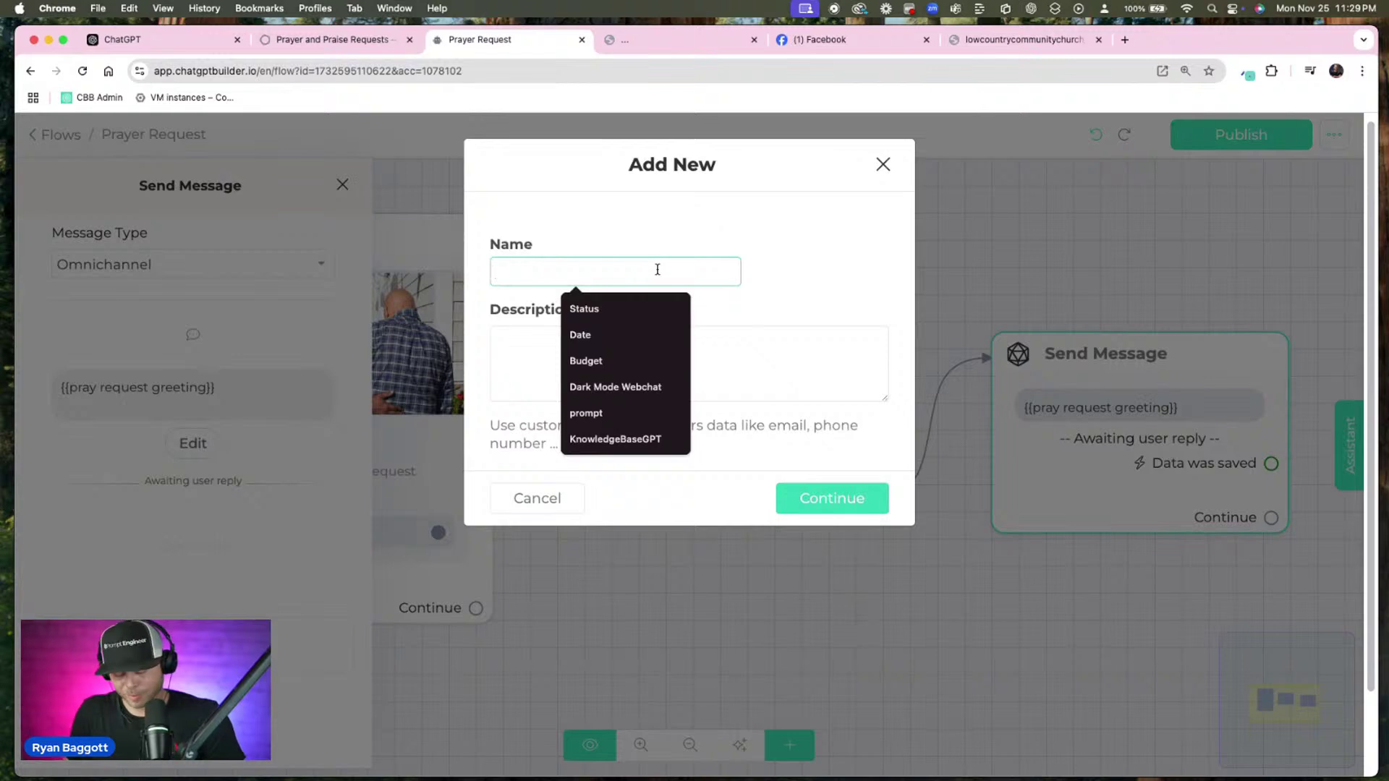
{"action": "type", "text": "Prayer Request"}
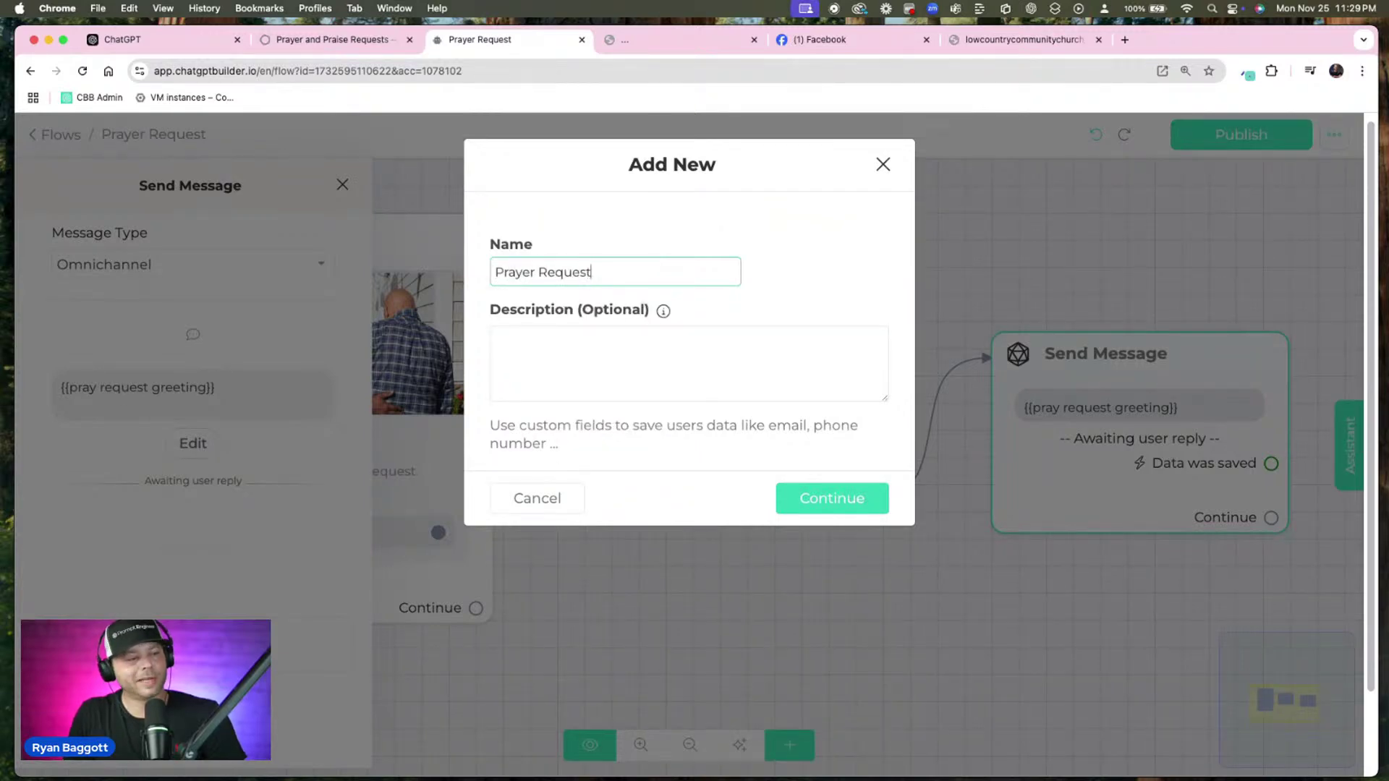
{"action": "left_click", "coordinate": [817, 496]}
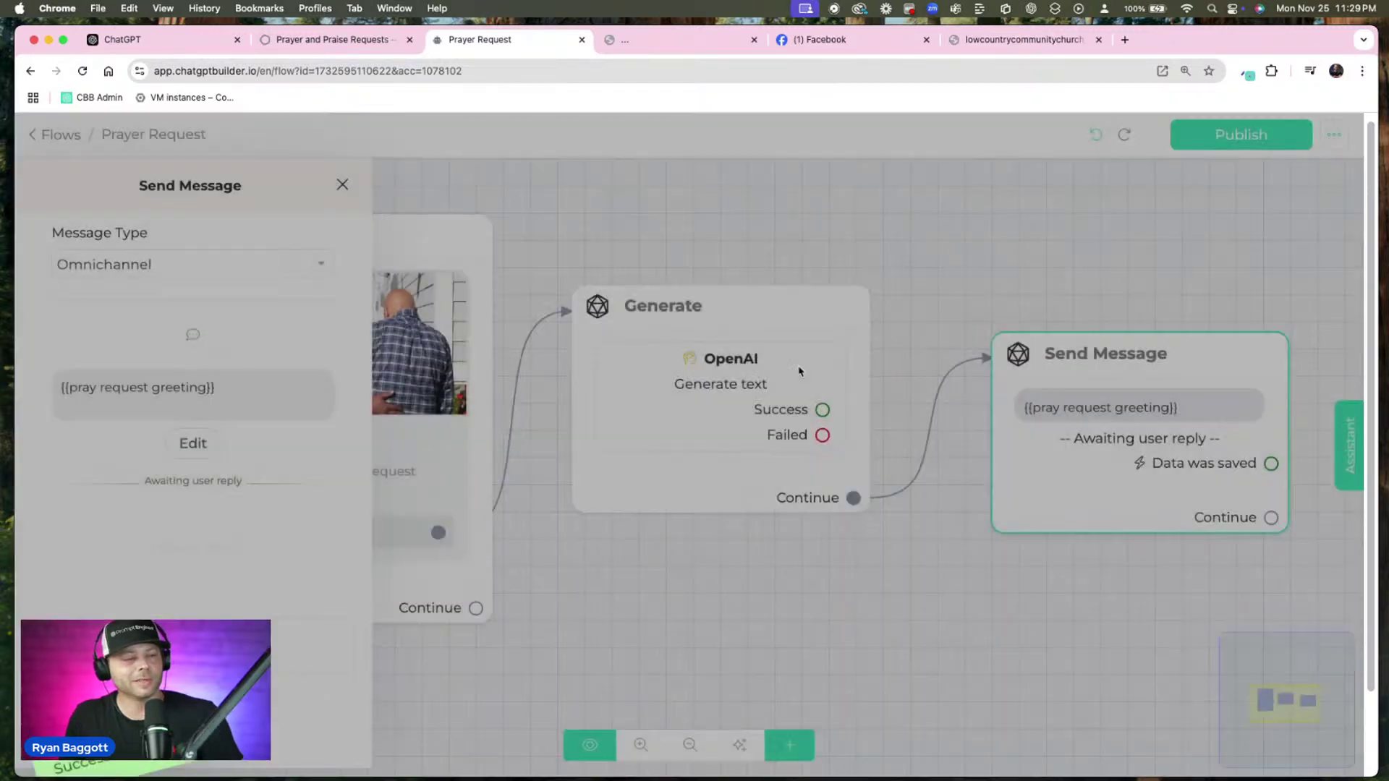
Change the skip button label of the user data request to "Maybe Later"
{"action": "double_click", "coordinate": [559, 394]}
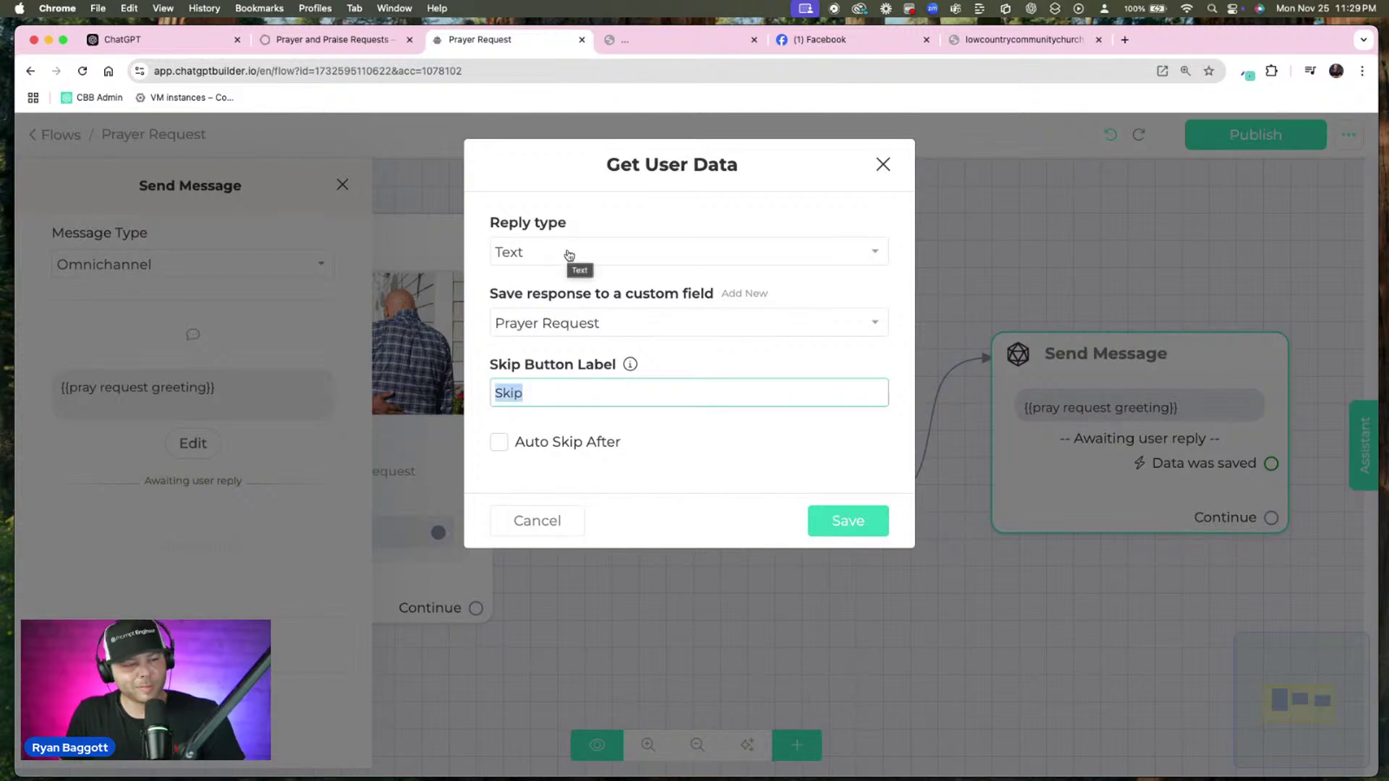
{"action": "key", "text": "BackSpace"}
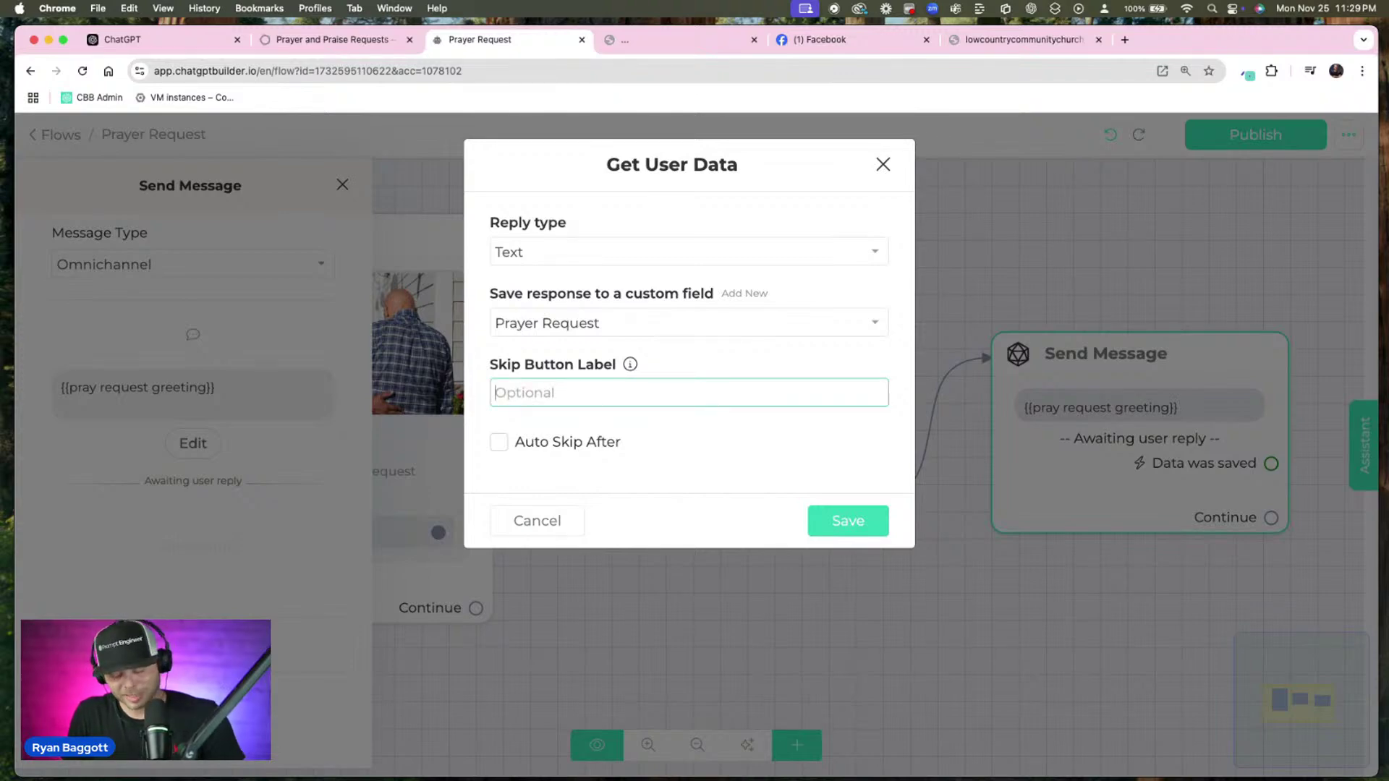
{"action": "type", "text": "Maybe Later"}
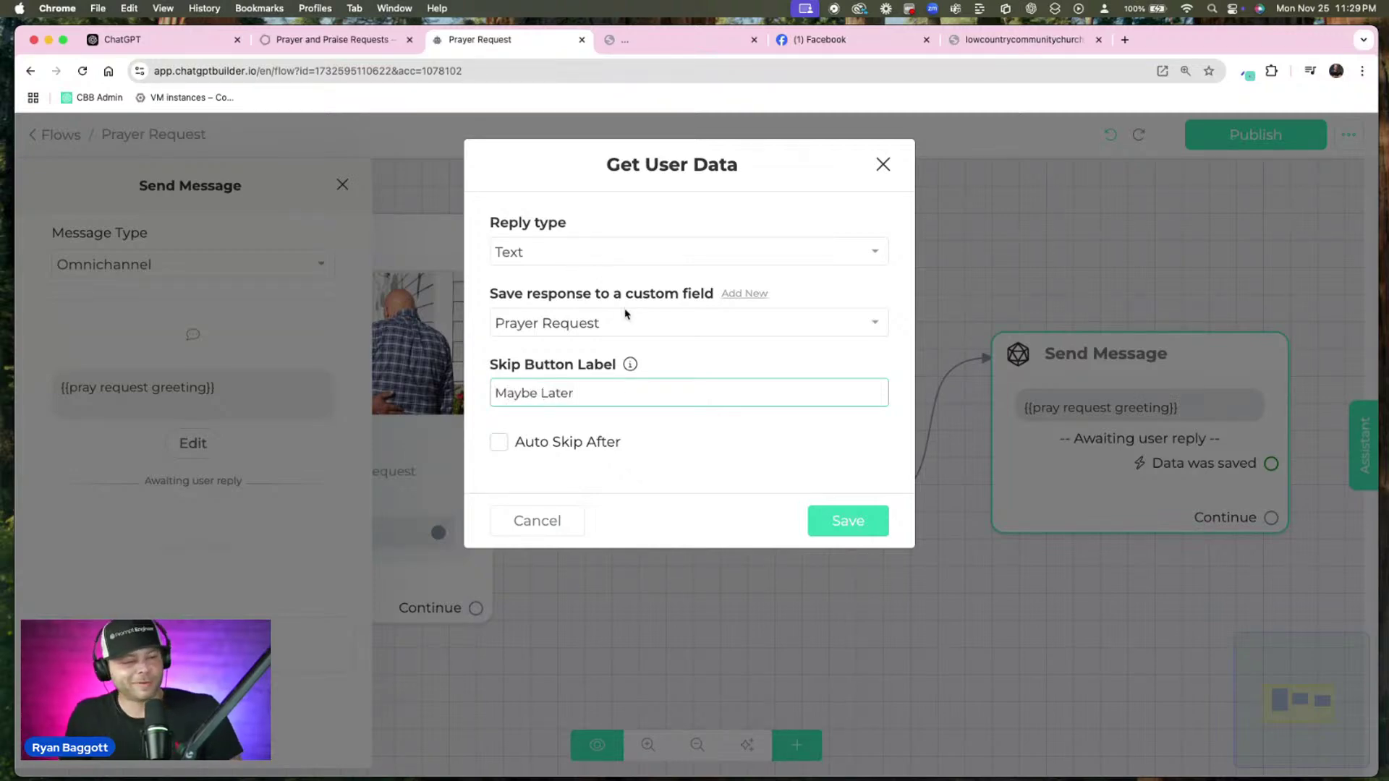
Enable auto skip after 2 minutes and 1 failed attempt, and save the user data settings
{"action": "left_click", "coordinate": [499, 443]}
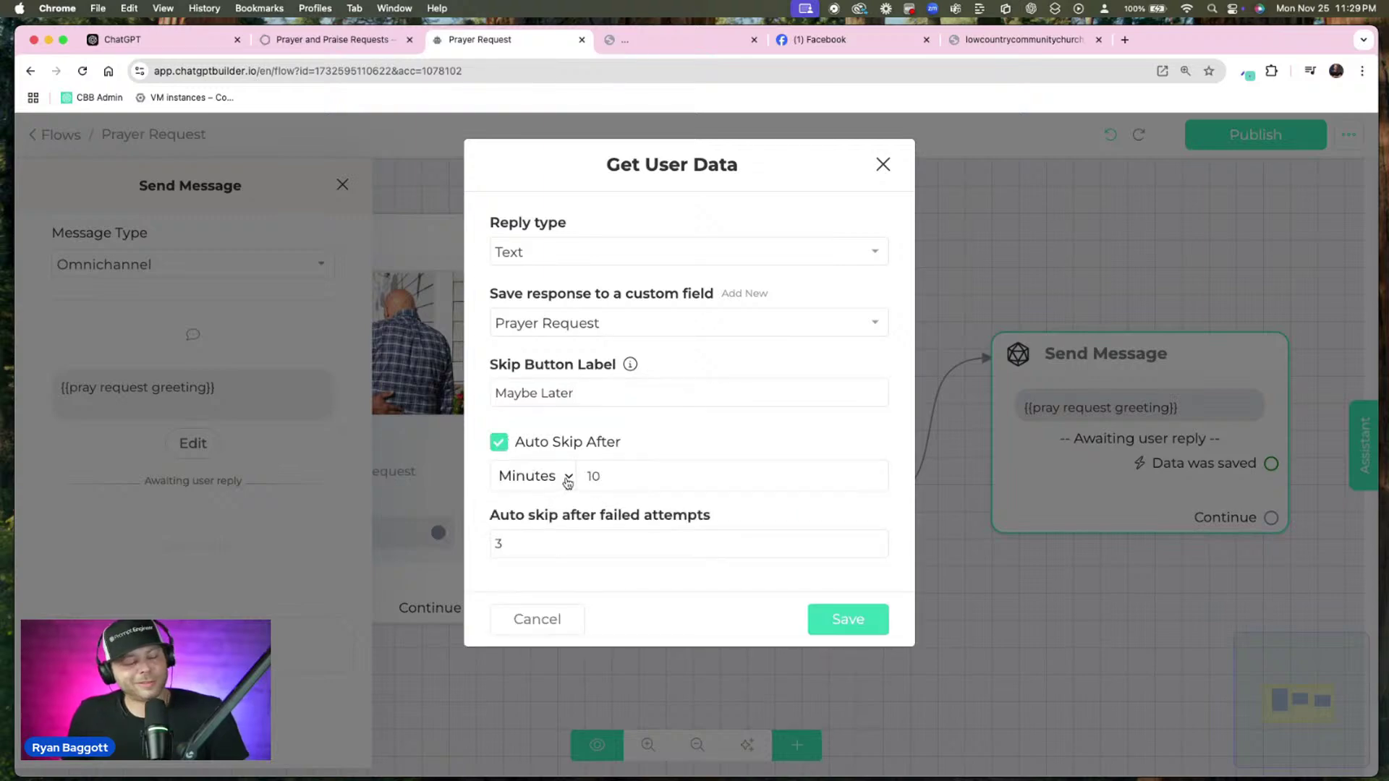
{"action": "double_click", "coordinate": [615, 475]}
{"action": "type", "text": "2"}
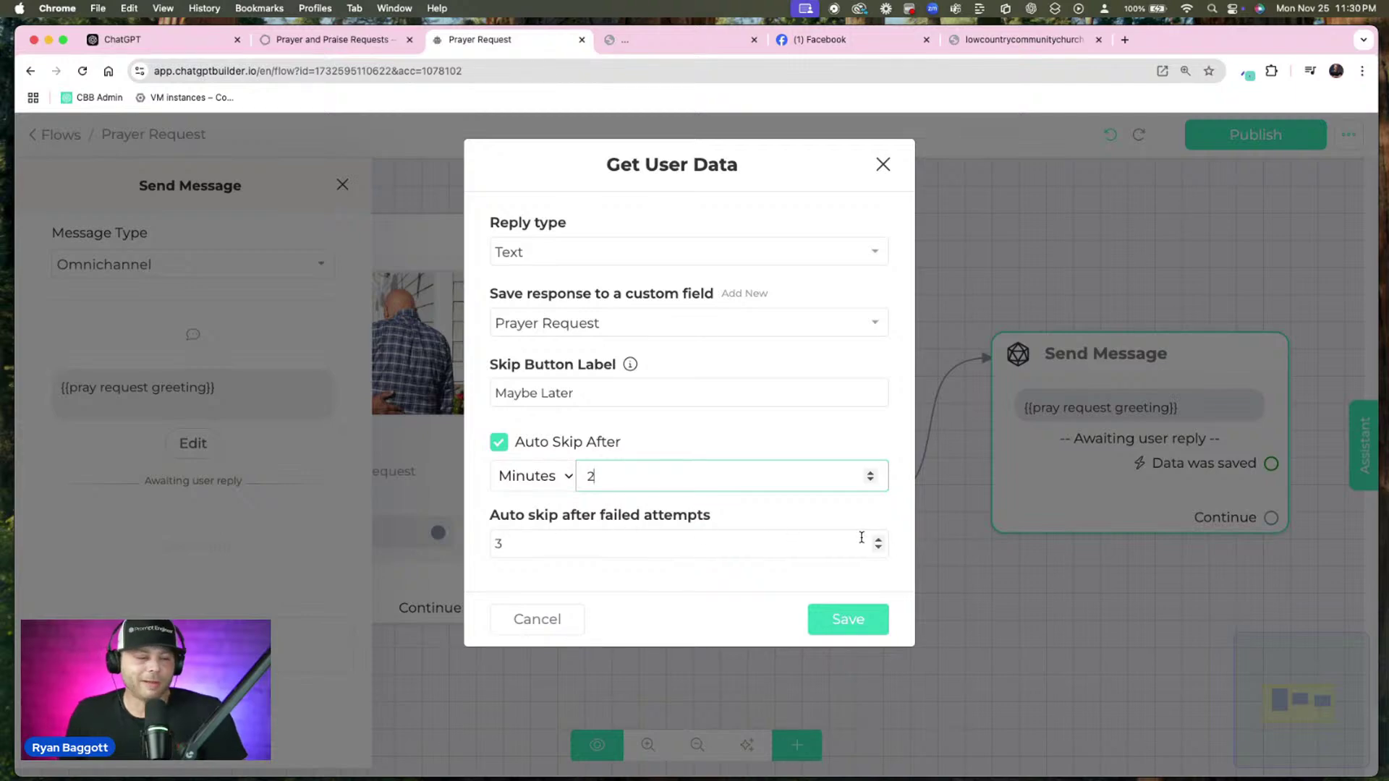
{"action": "double_click", "coordinate": [879, 550]}
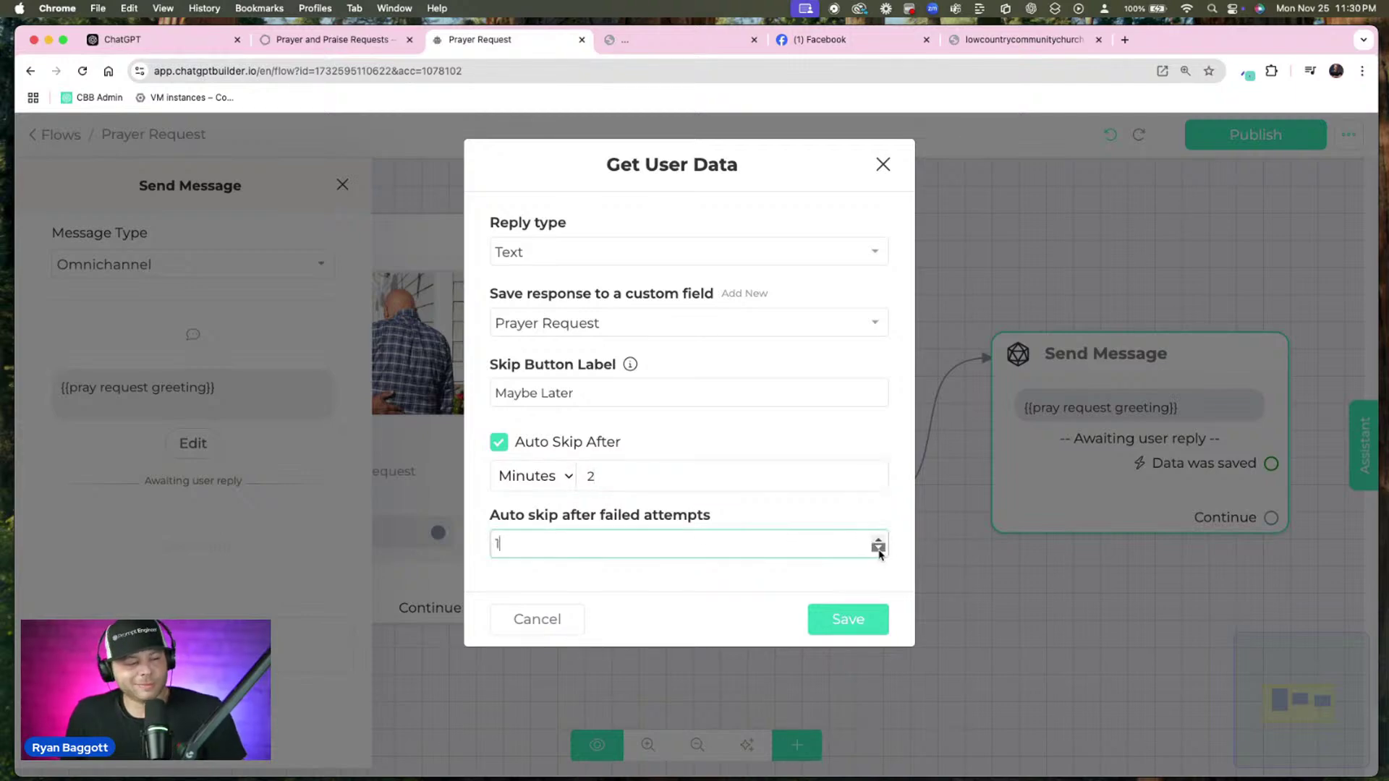
{"action": "left_click", "coordinate": [860, 627]}
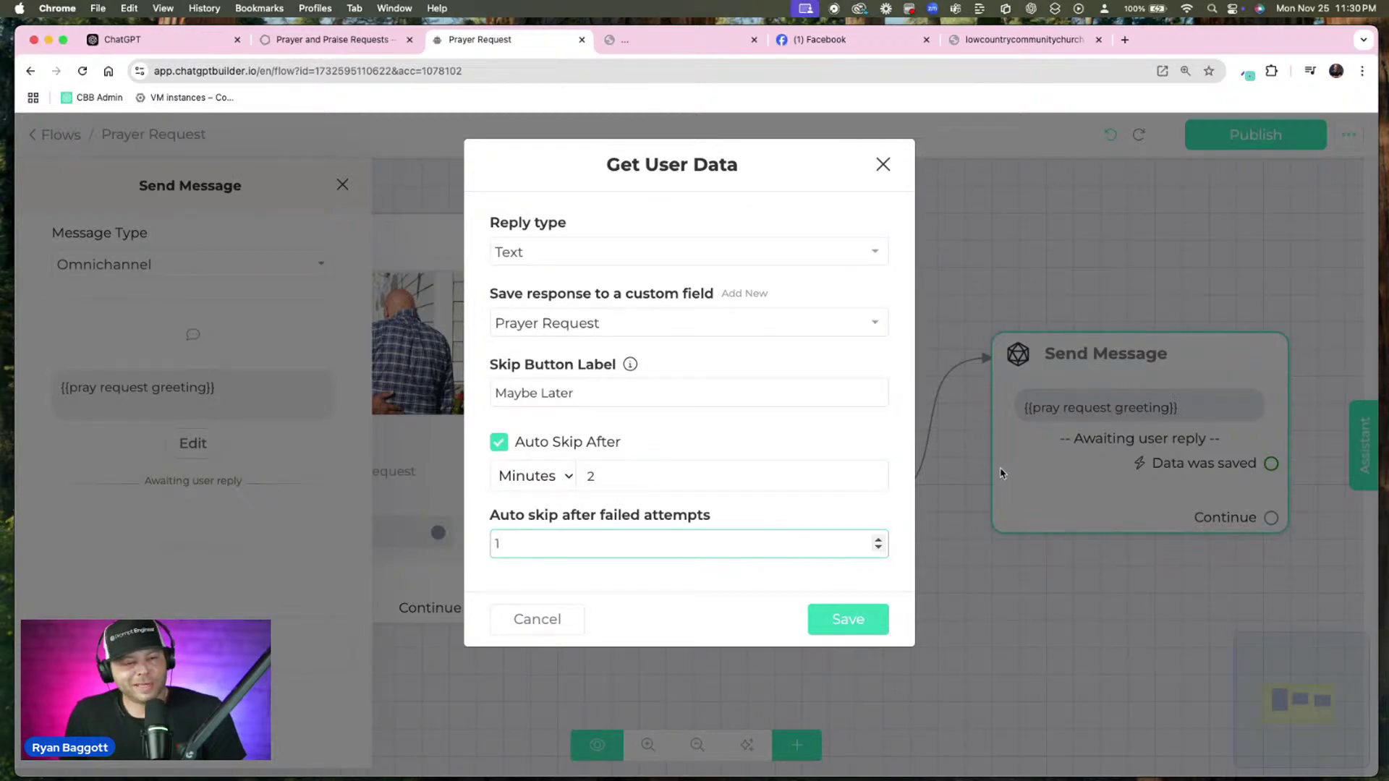
{"action": "left_click", "coordinate": [874, 621]}
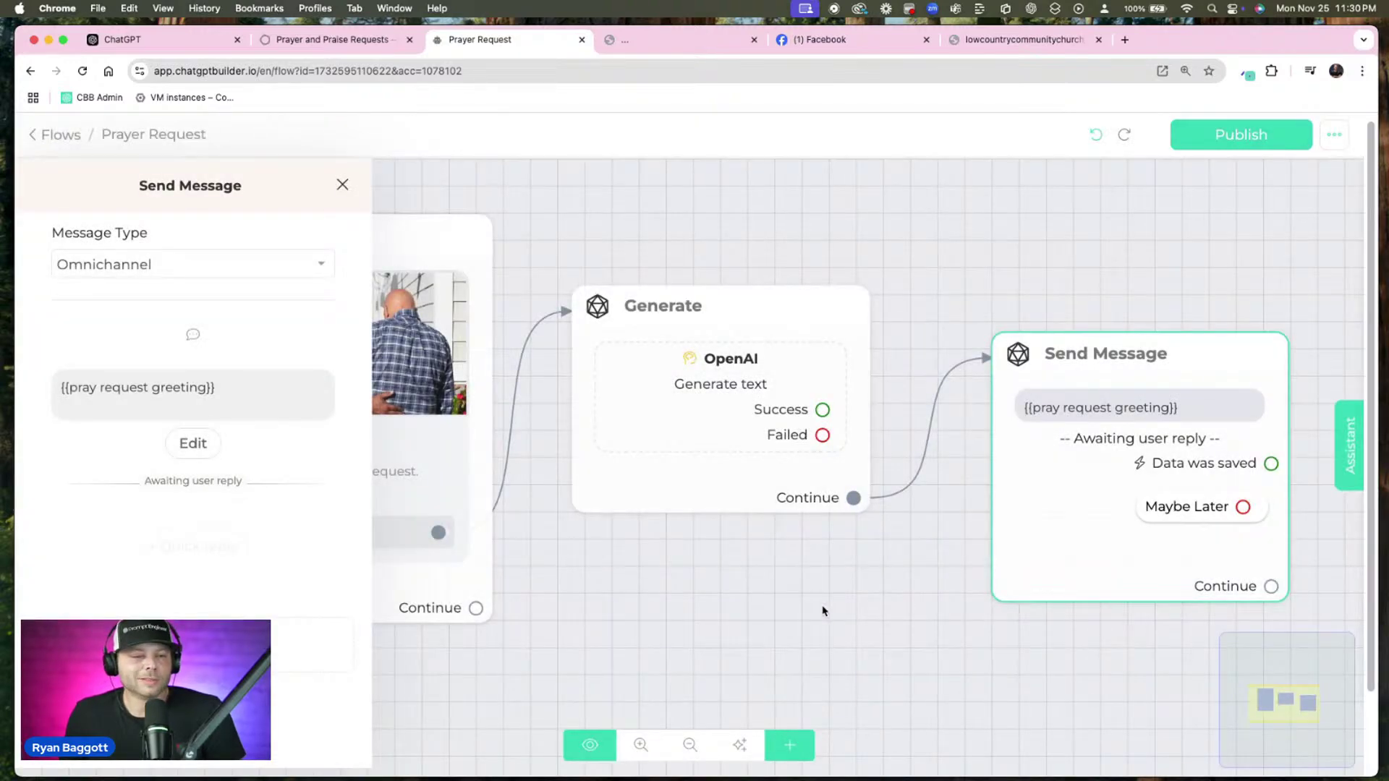
Connect the Maybe Later output to a new Send Message step that adds the tag "maybe later"
{"action": "left_click", "coordinate": [824, 610]}
{"action": "left_click_drag", "start_coordinate": [834, 598], "coordinate": [663, 583]}
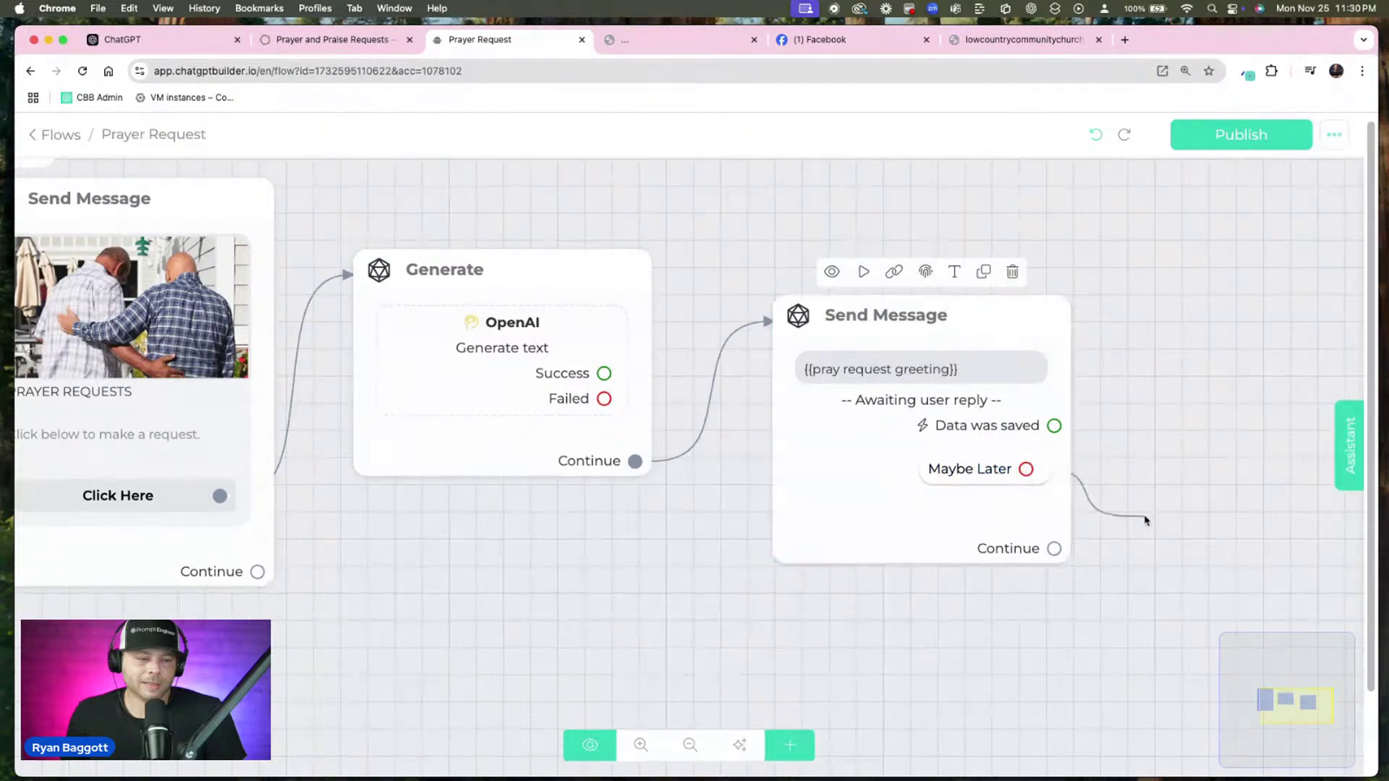
{"action": "left_click", "coordinate": [1025, 469]}
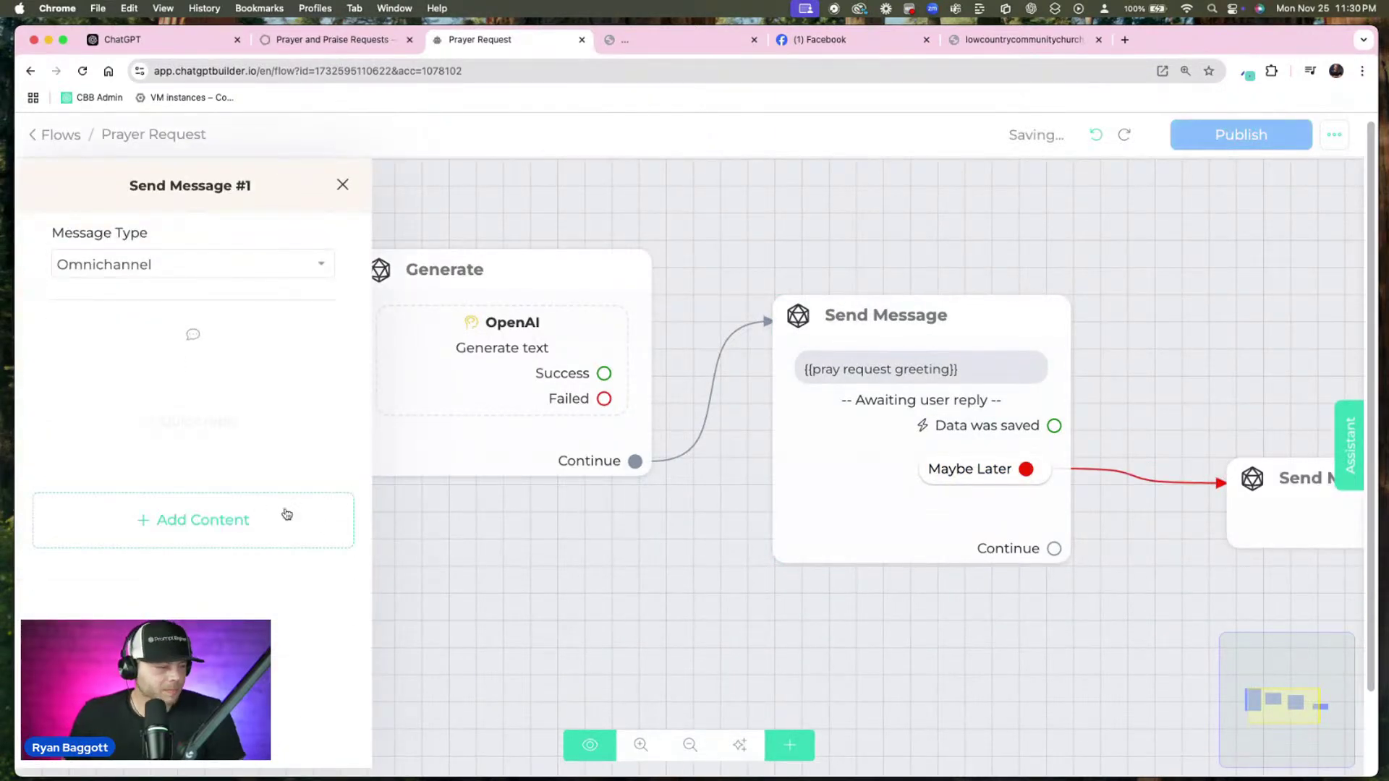
{"action": "left_click", "coordinate": [287, 514]}
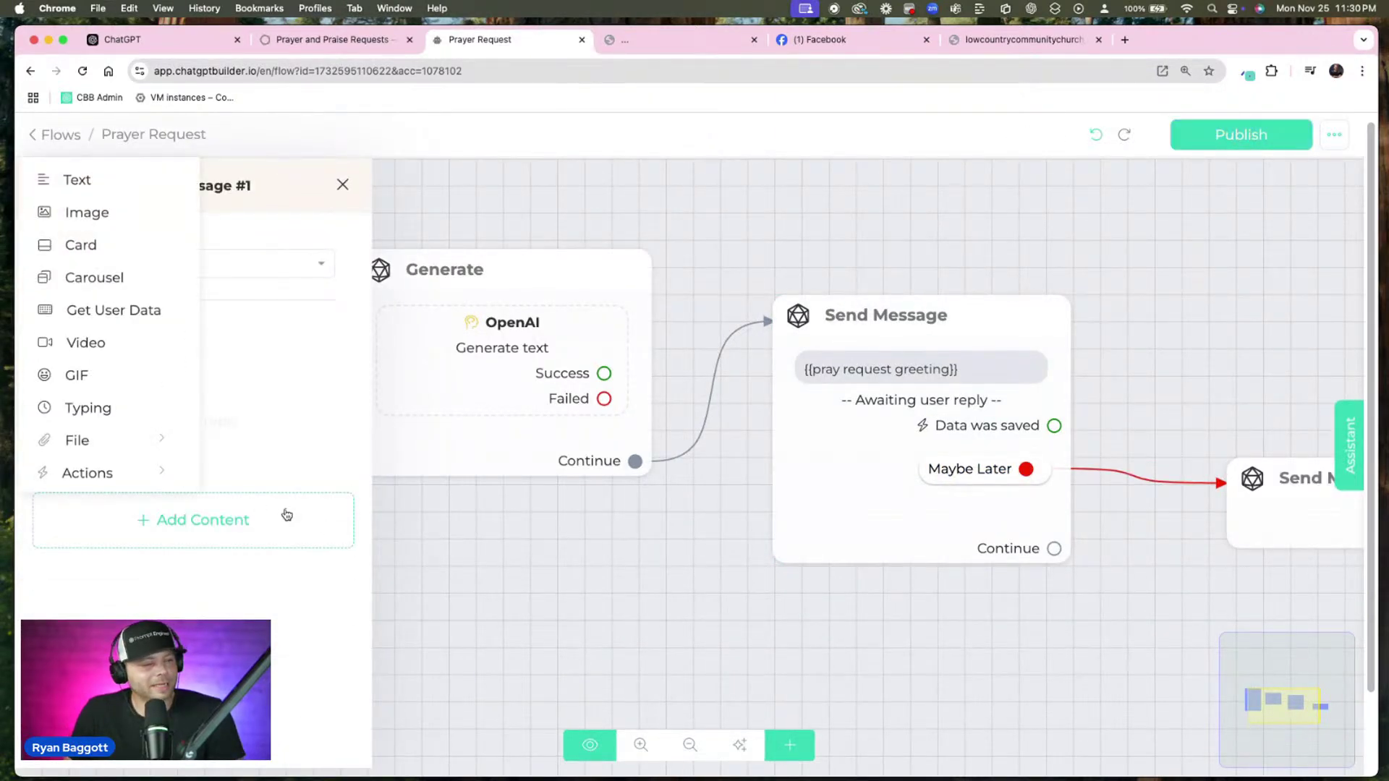
{"action": "left_click", "coordinate": [154, 477]}
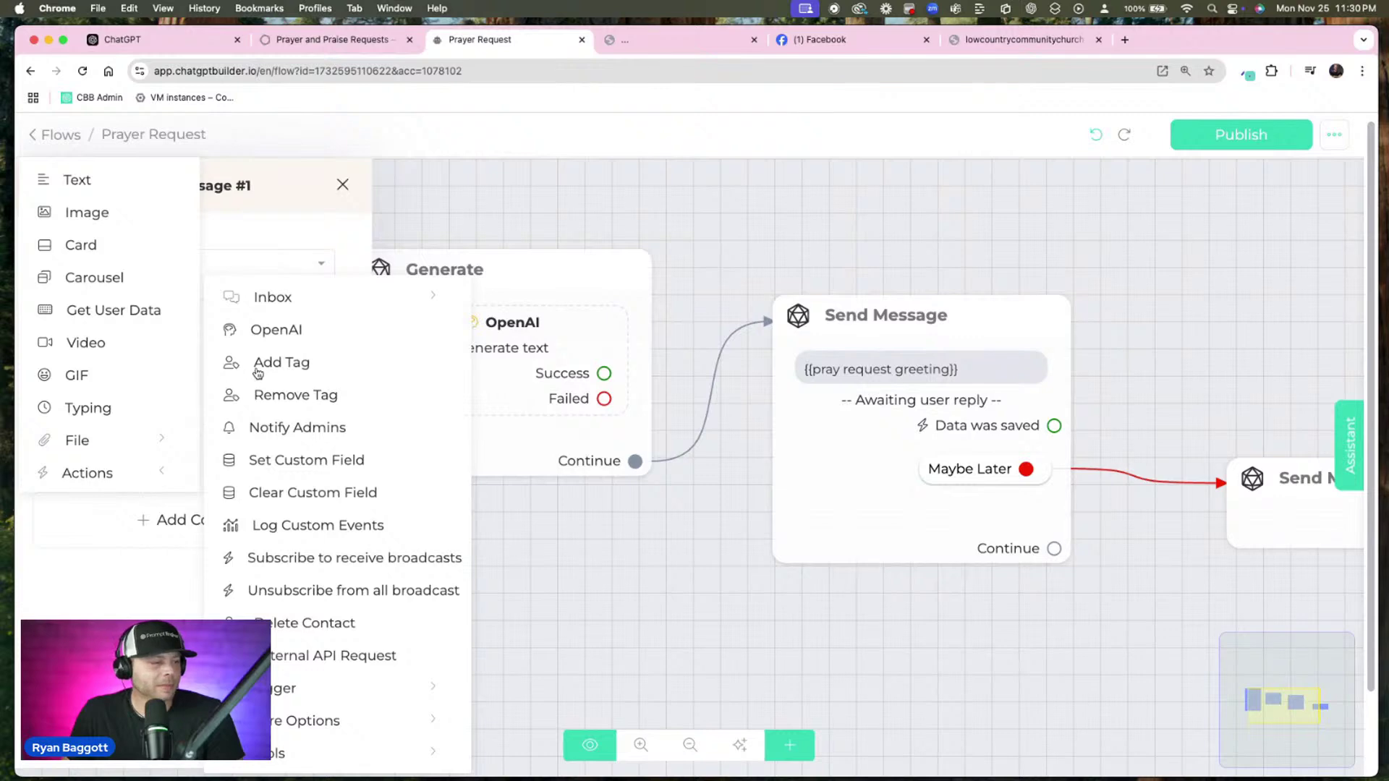
{"action": "left_click", "coordinate": [294, 372]}
{"action": "left_click", "coordinate": [191, 402]}
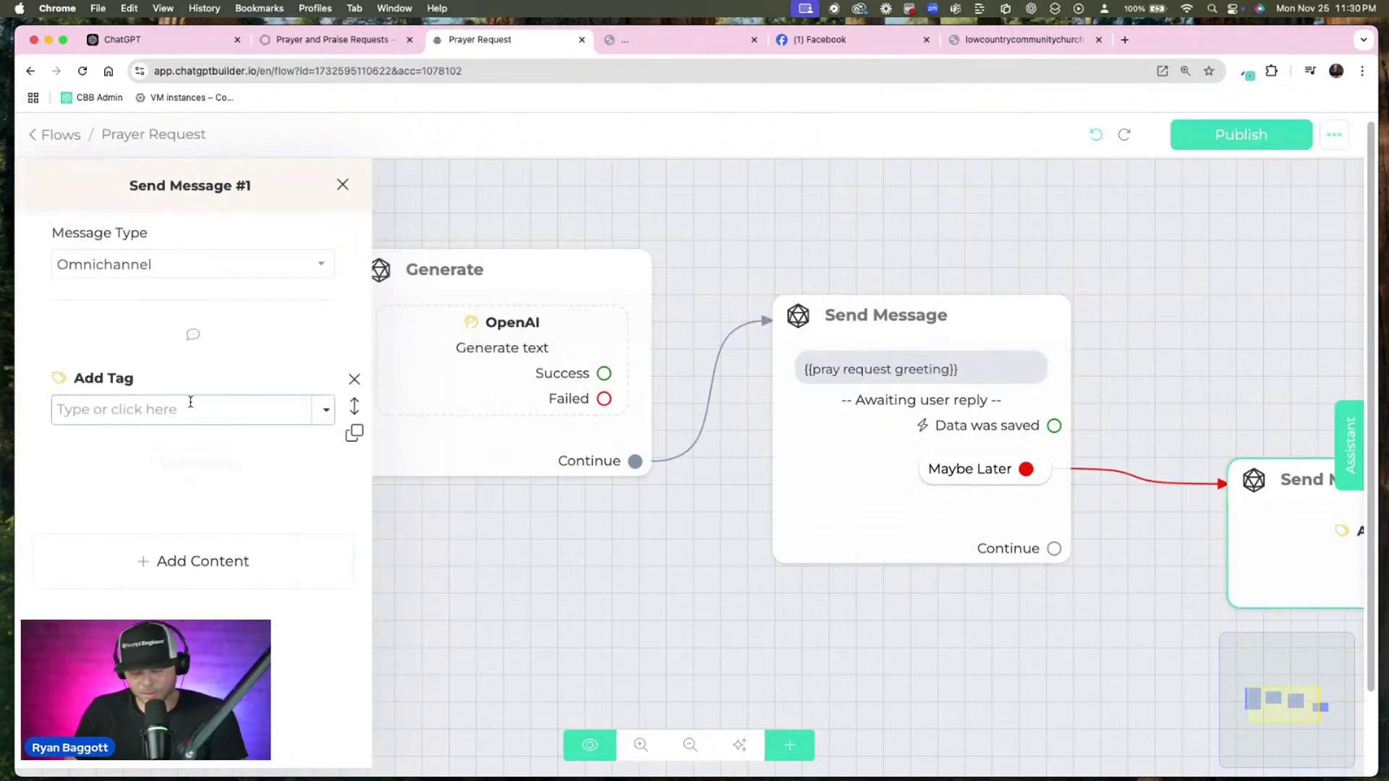
{"action": "type", "text": "mayb"}
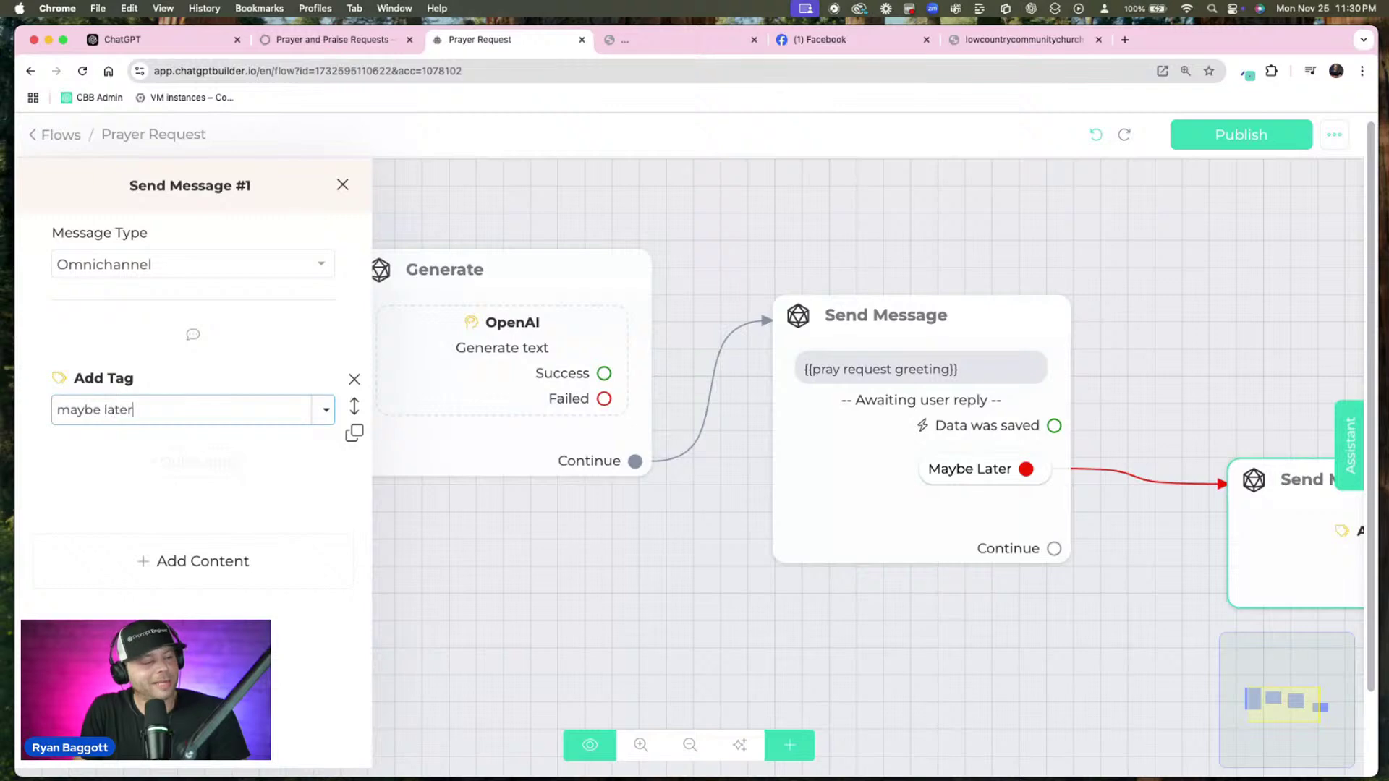
{"action": "type", "text": "e later"}
{"action": "key", "text": "Return"}
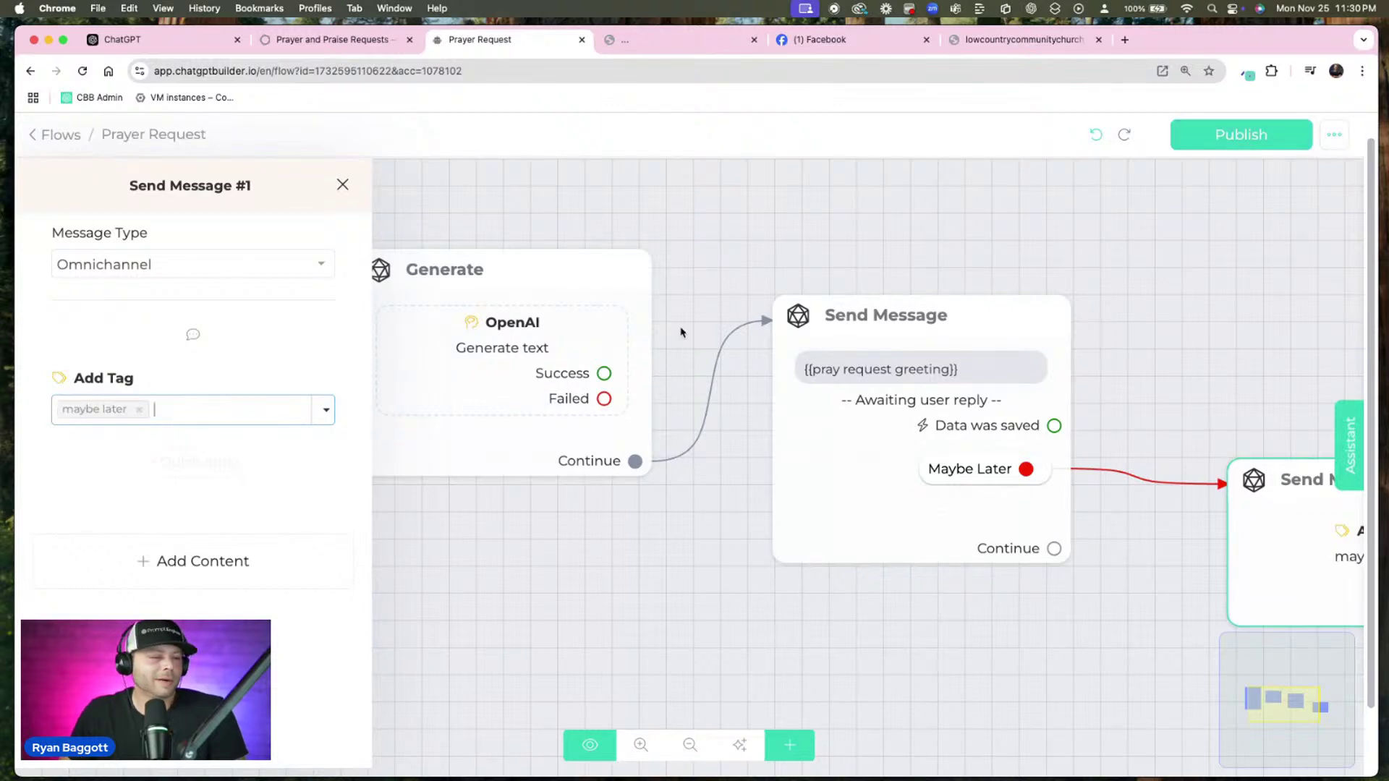
Add a text block reading "No problem we're always here." below the tag action in the Maybe Later step
{"action": "left_click", "coordinate": [232, 562]}
{"action": "left_click", "coordinate": [87, 221]}
{"action": "left_click", "coordinate": [159, 474]}
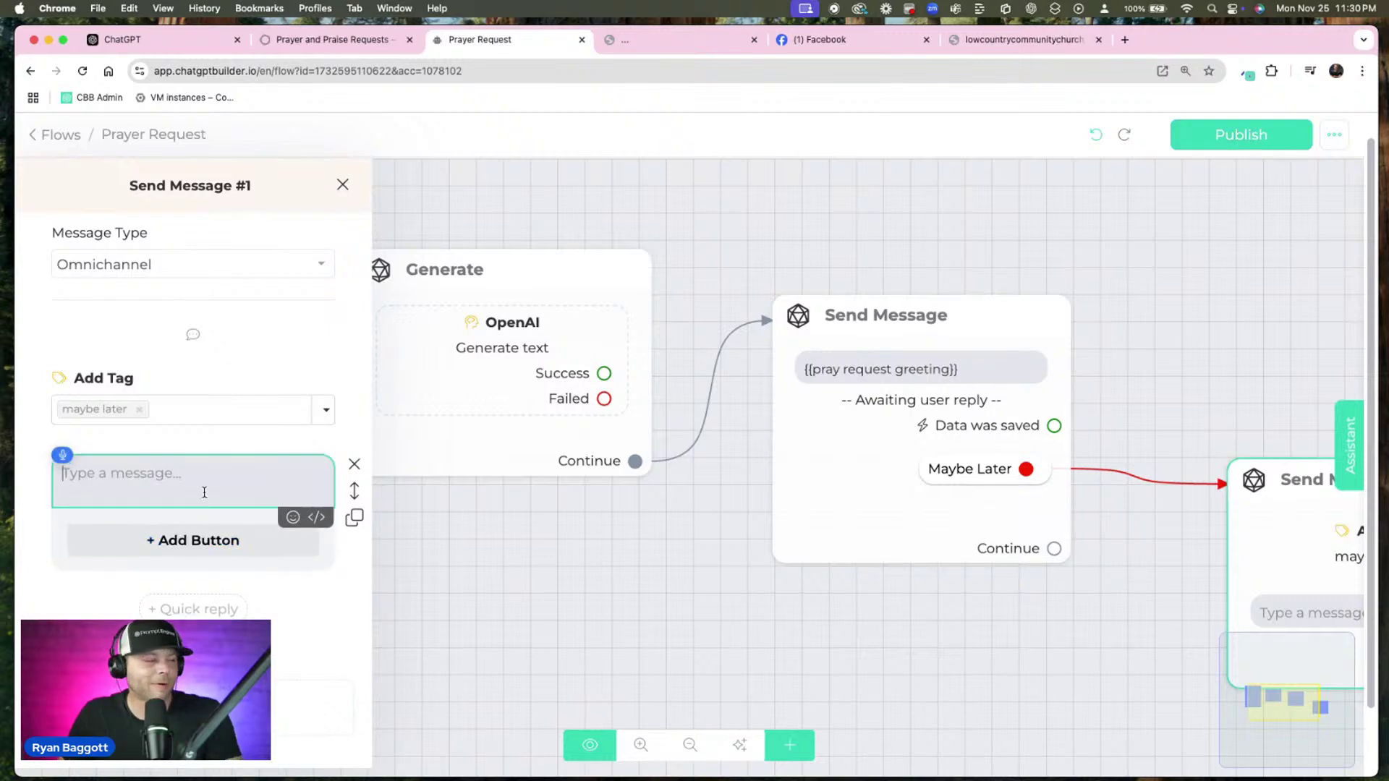
{"action": "type", "text": "No problem we're always here."}
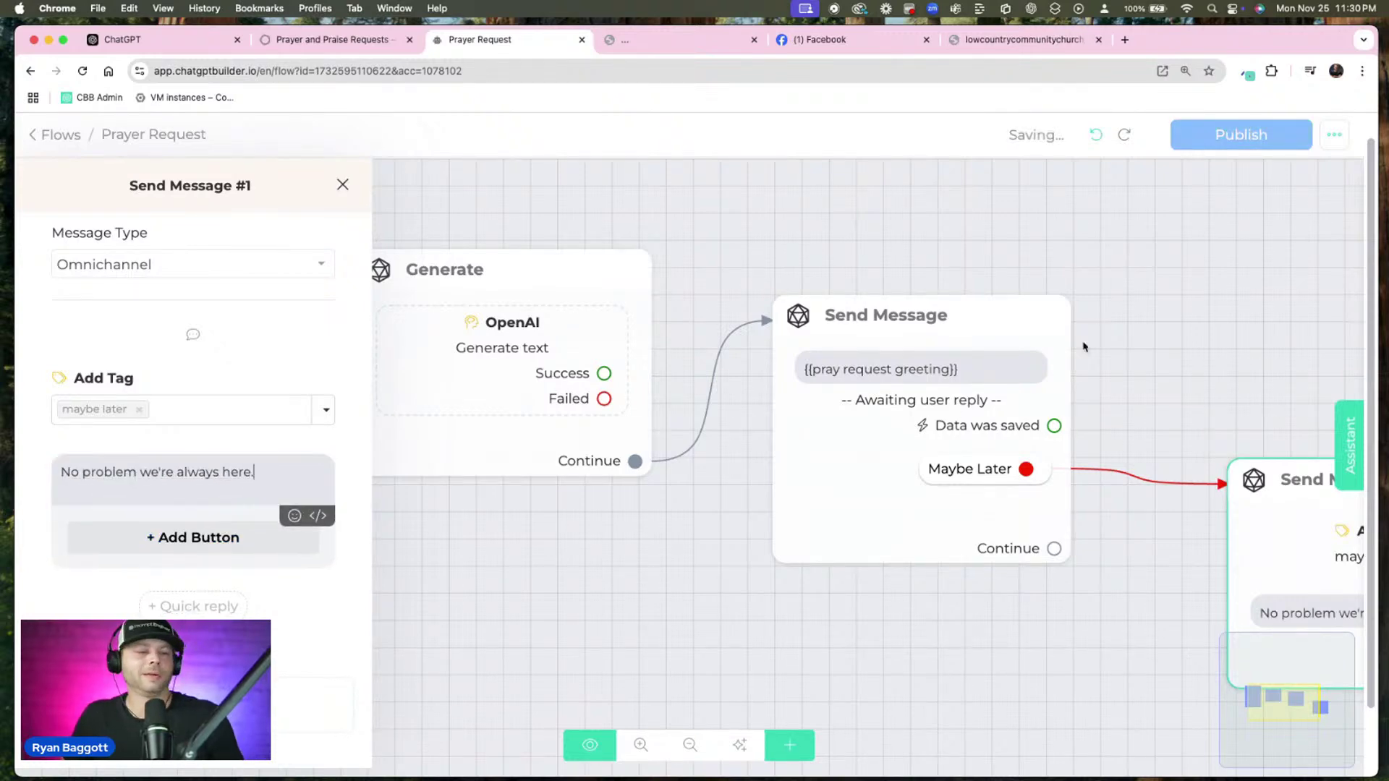
{"action": "left_click", "coordinate": [1110, 353]}
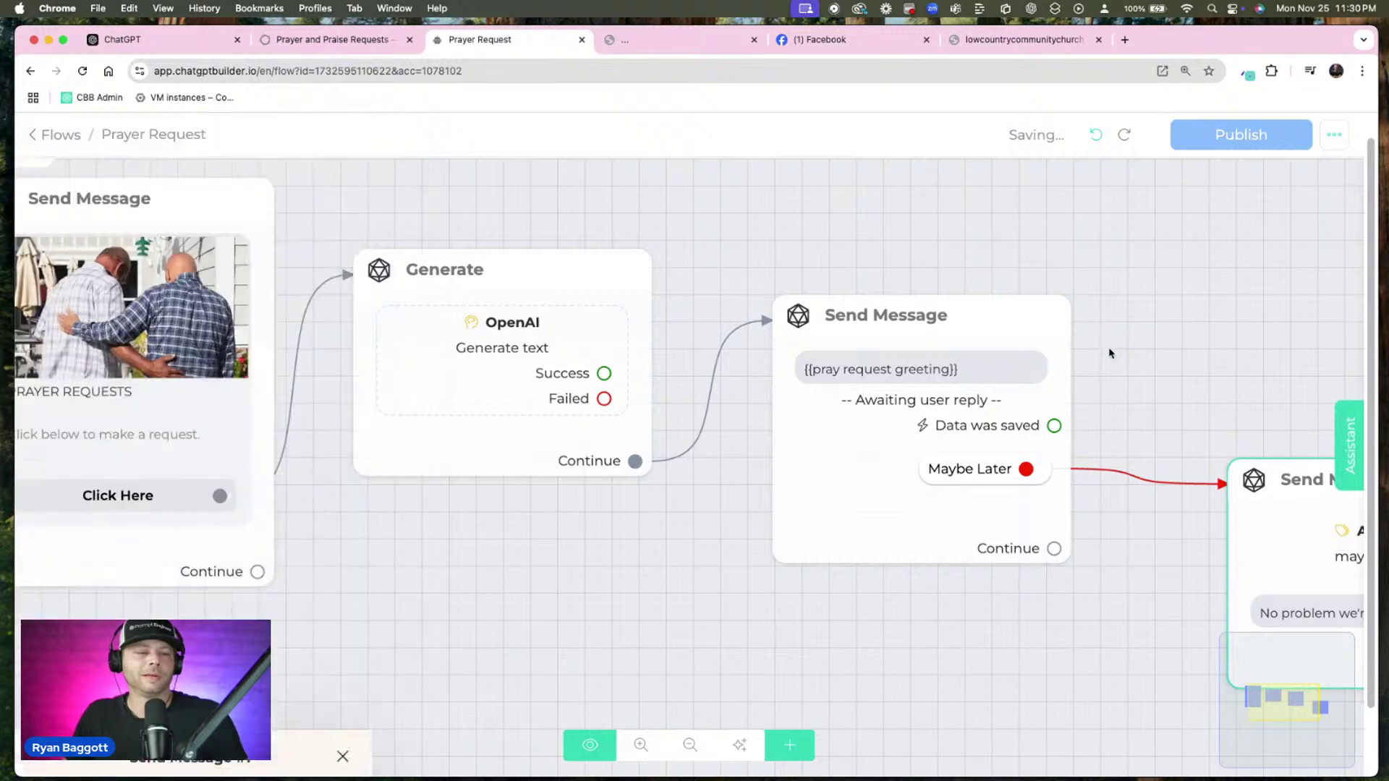
Connect "Data was saved" to a new Send Message step with the text "Thank you for your prayer request. We will be sure to pray for you this week."
{"action": "left_click", "coordinate": [796, 585]}
{"action": "left_click_drag", "start_coordinate": [773, 595], "coordinate": [961, 518]}
{"action": "left_click_drag", "start_coordinate": [1091, 361], "coordinate": [1128, 484]}
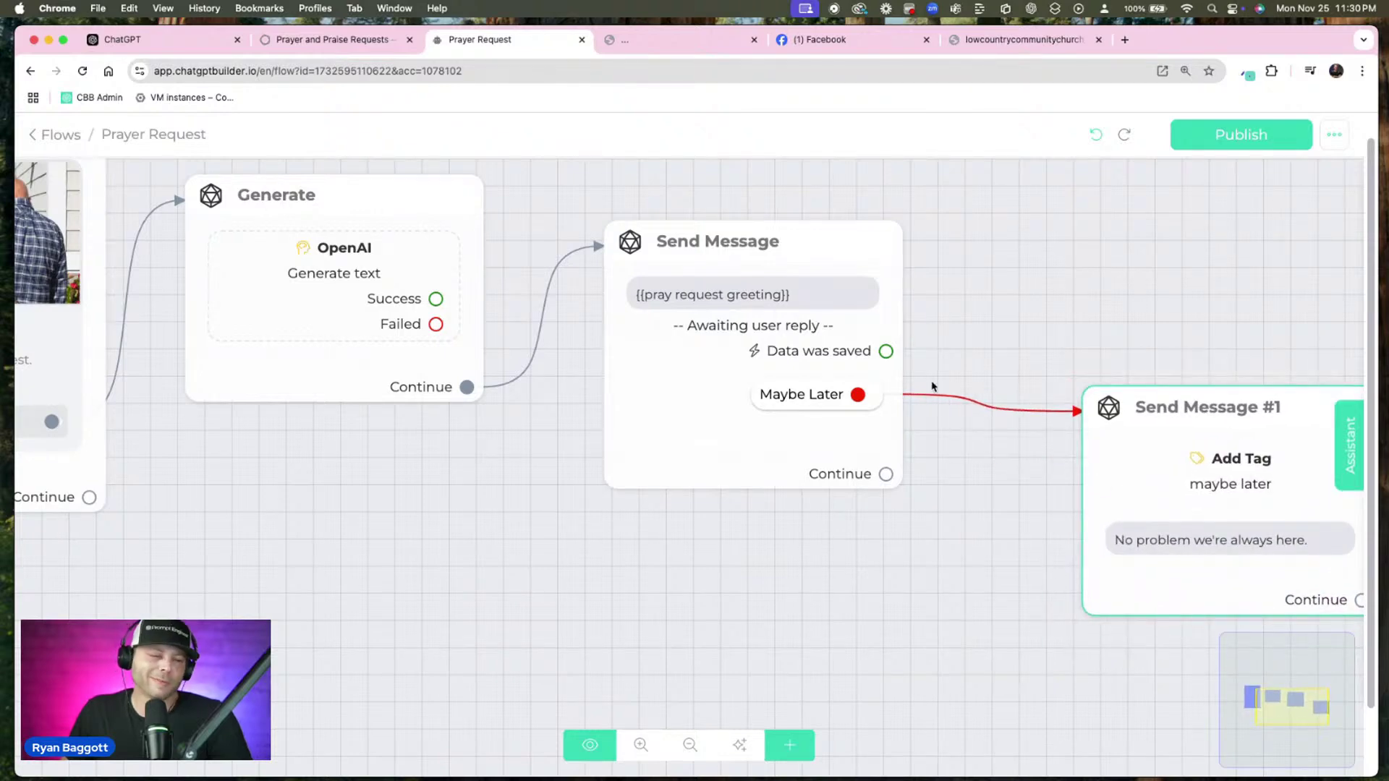
{"action": "left_click", "coordinate": [886, 353]}
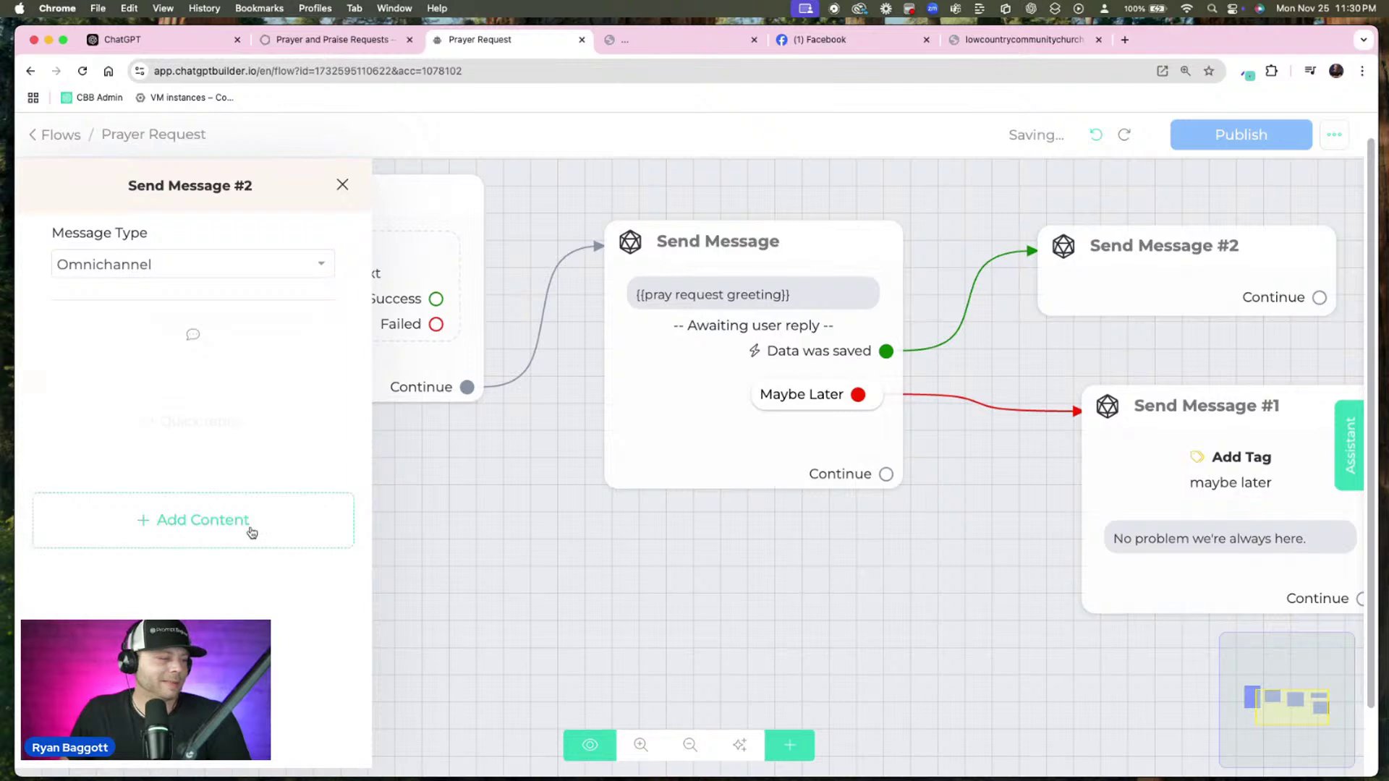
{"action": "left_click", "coordinate": [250, 531]}
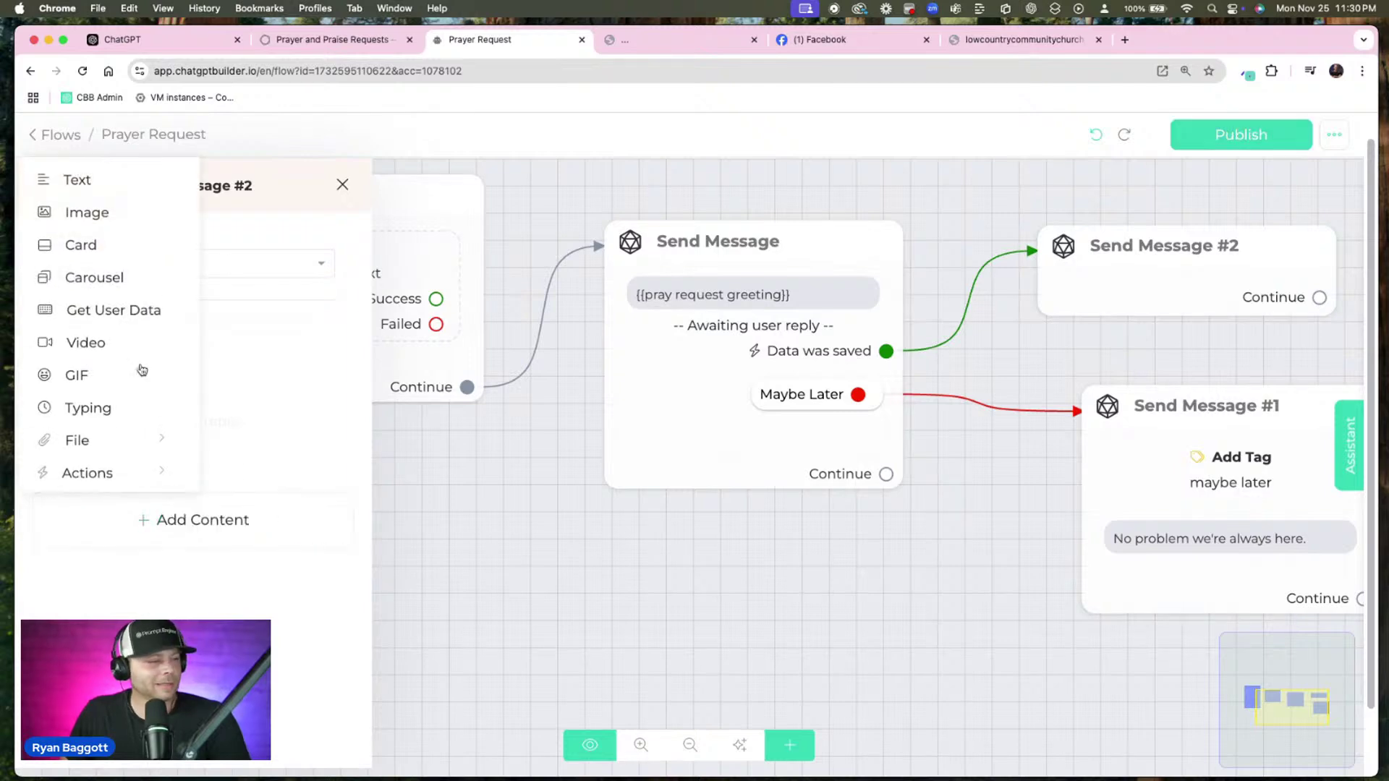
{"action": "left_click", "coordinate": [84, 182]}
{"action": "left_click", "coordinate": [162, 388]}
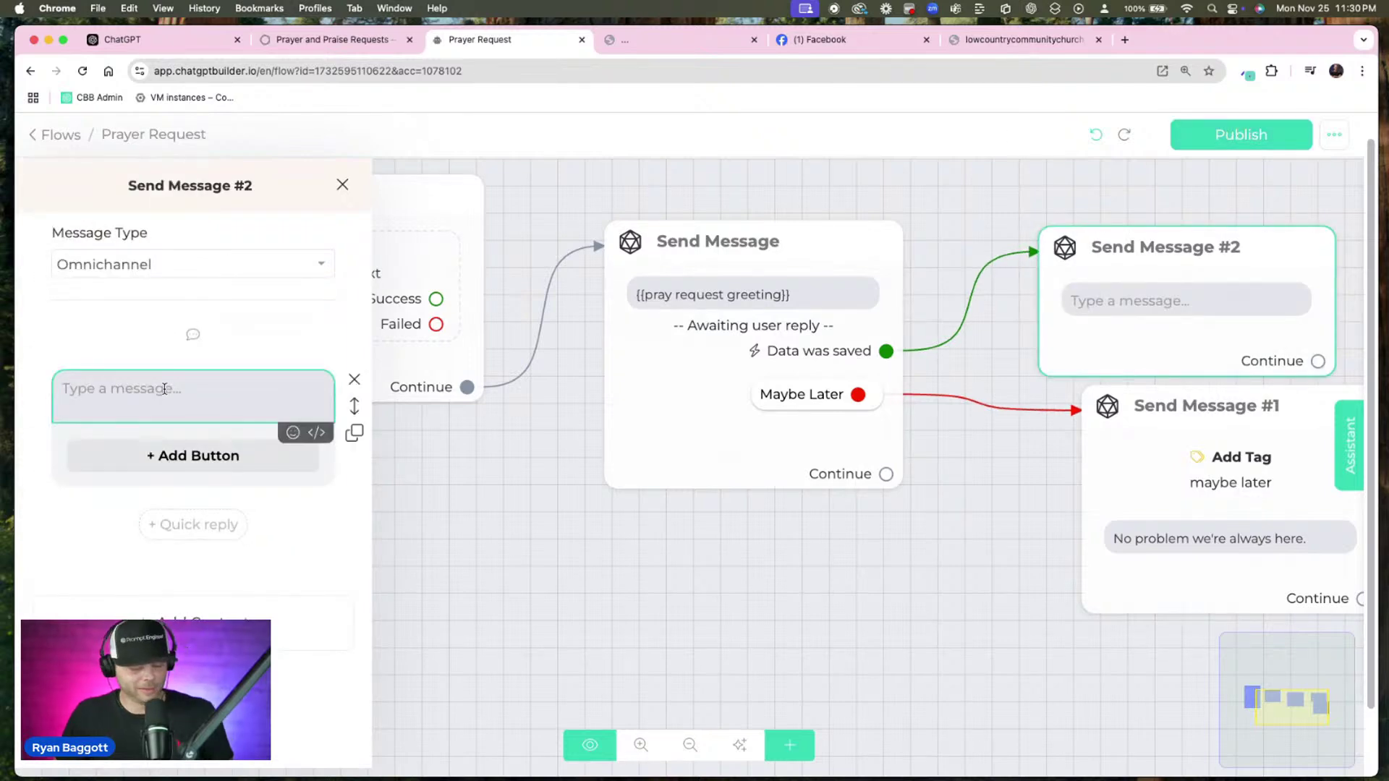
{"action": "type", "text": "Thank you for your"}
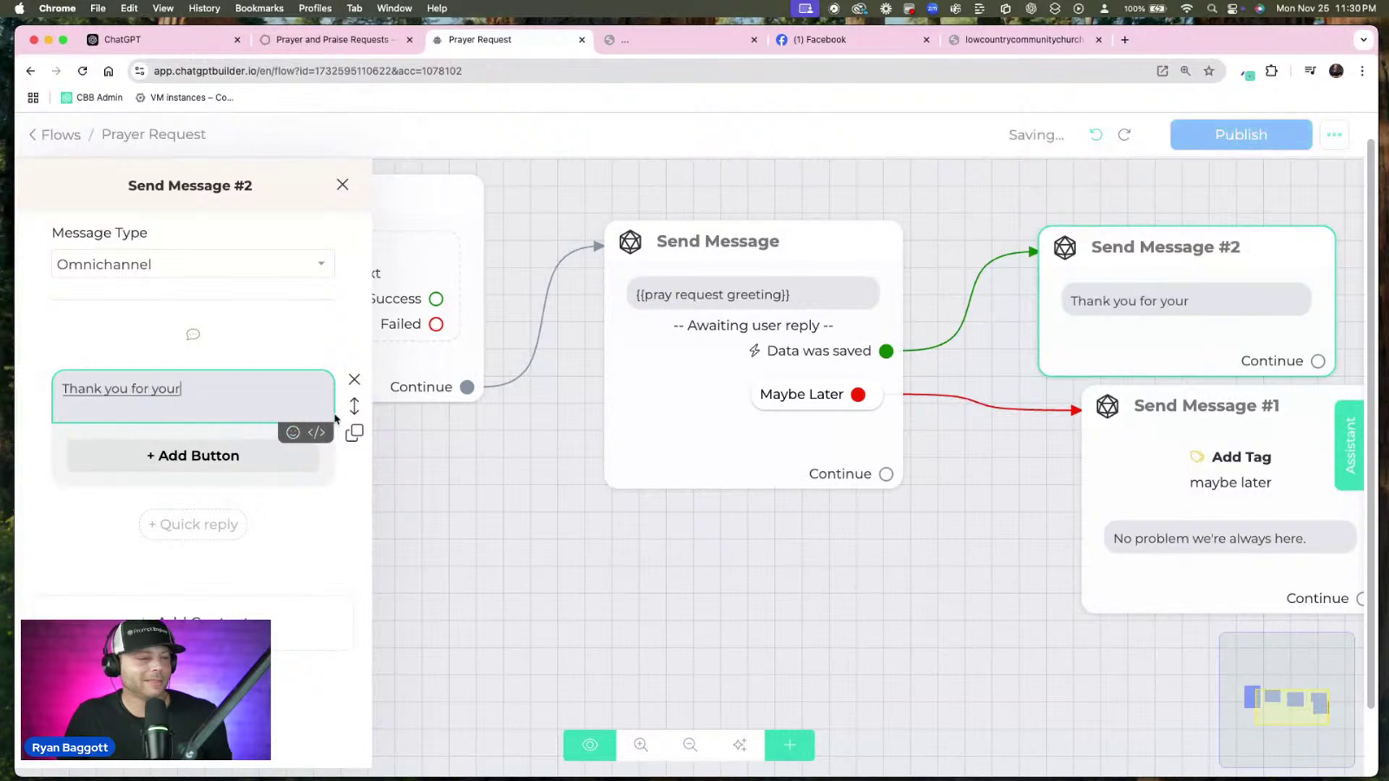
{"action": "type", "text": " prayer request"}
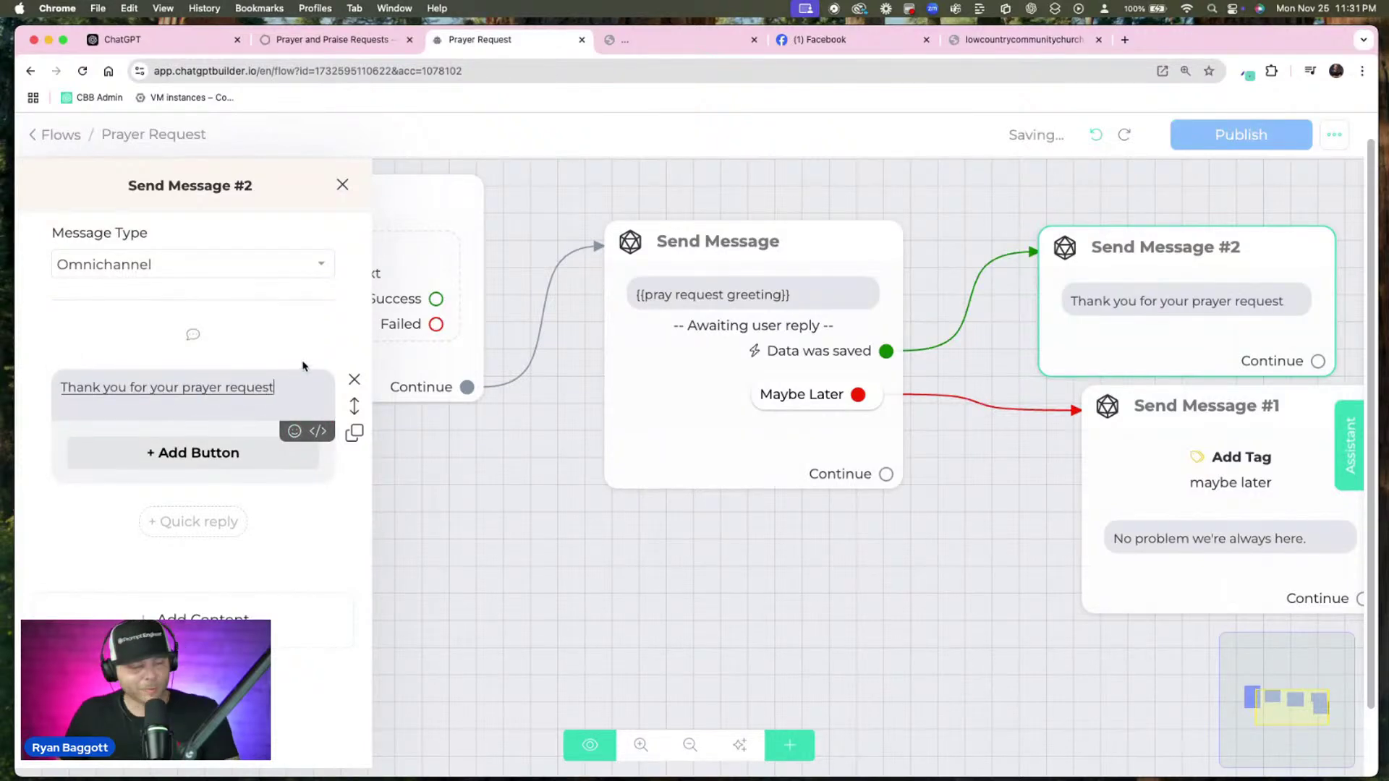
{"action": "type", "text": ". We will be."}
{"action": "key", "text": "BackSpace"}
{"action": "type", "text": "sure to pray for you this week."}
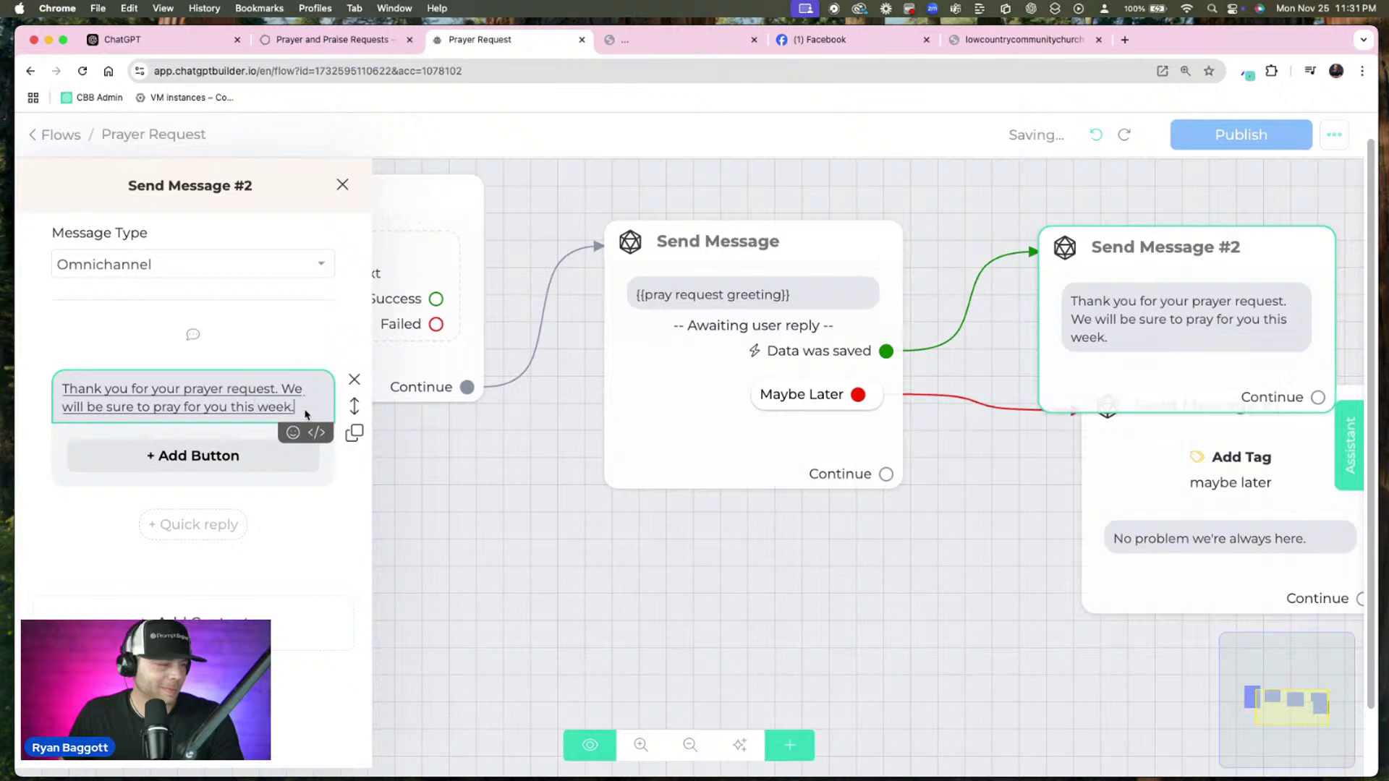
Extend the thank-you message's last sentence to end with "this week and you hope have. A great day."
{"action": "key", "text": "BackSpace"}
{"action": "type", "text": "and we hope we have."}
{"action": "double_click", "coordinate": [71, 427]}
{"action": "type", "text": "you hope we have"}
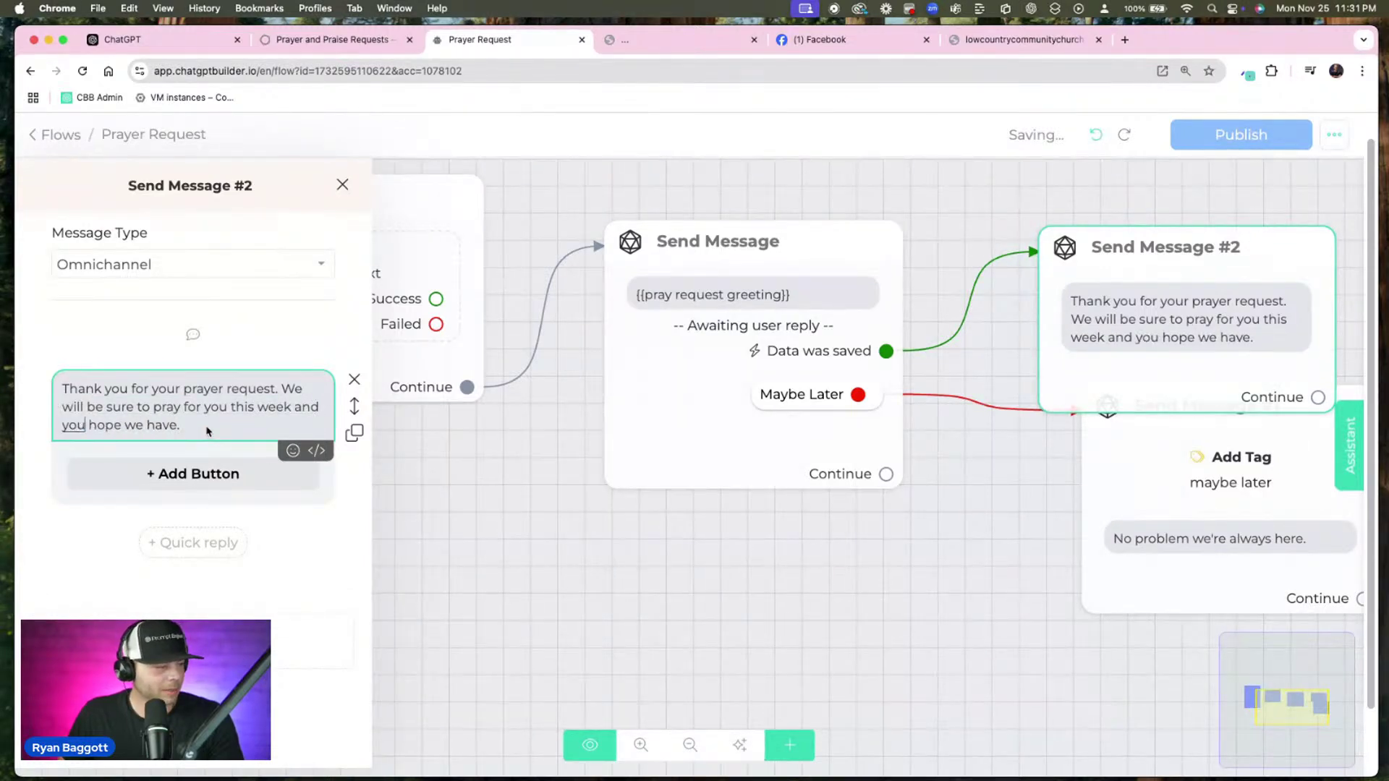
{"action": "type", "text": ". A great day."}
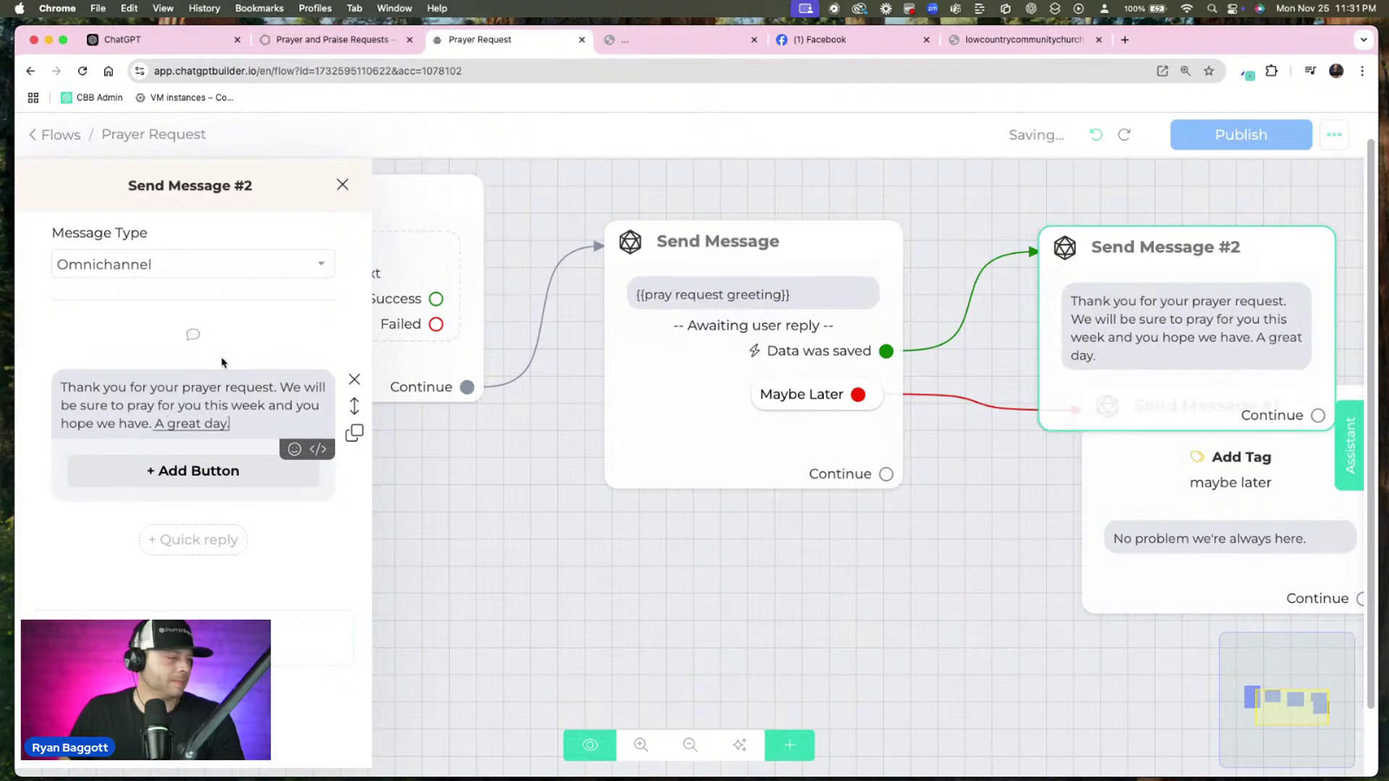
{"action": "double_click", "coordinate": [134, 425]}
{"action": "key", "text": "BackSpace"}
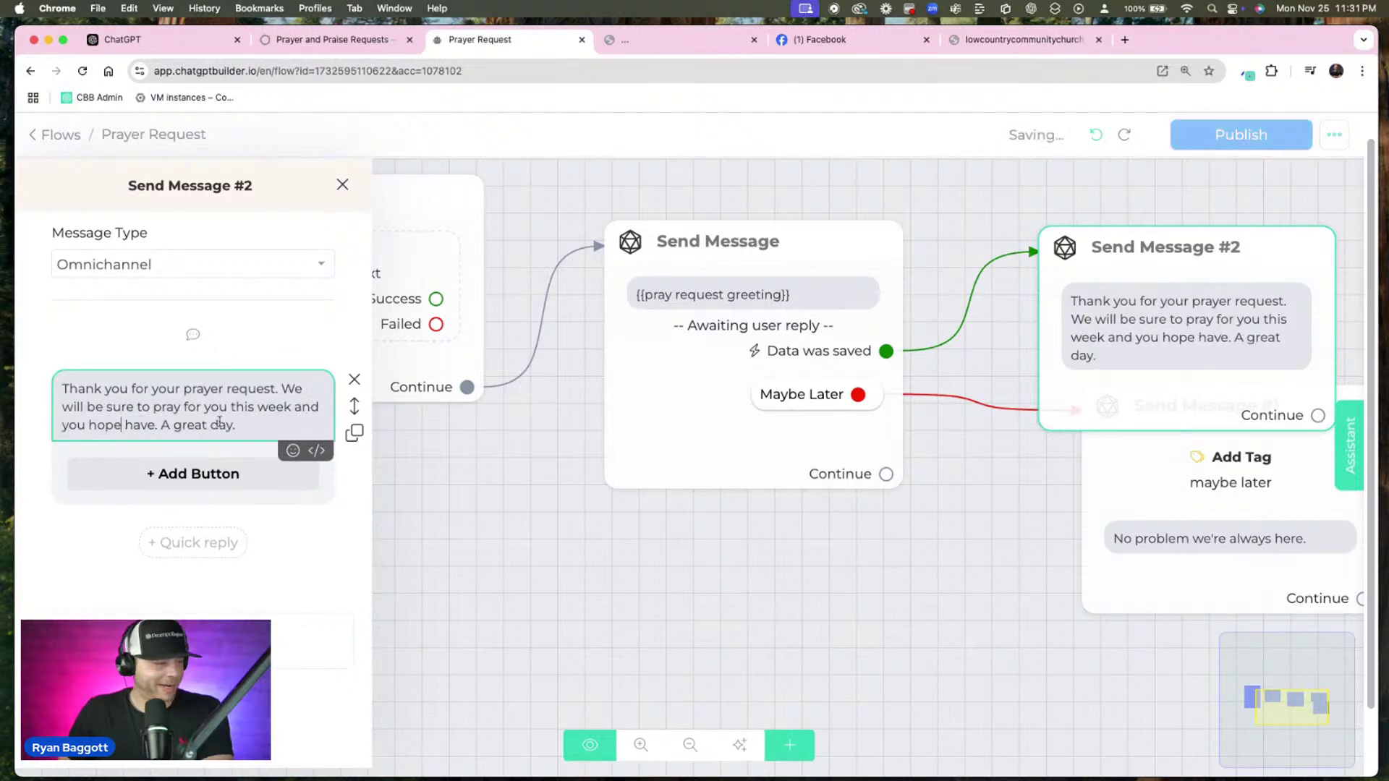
{"action": "left_click", "coordinate": [945, 539]}
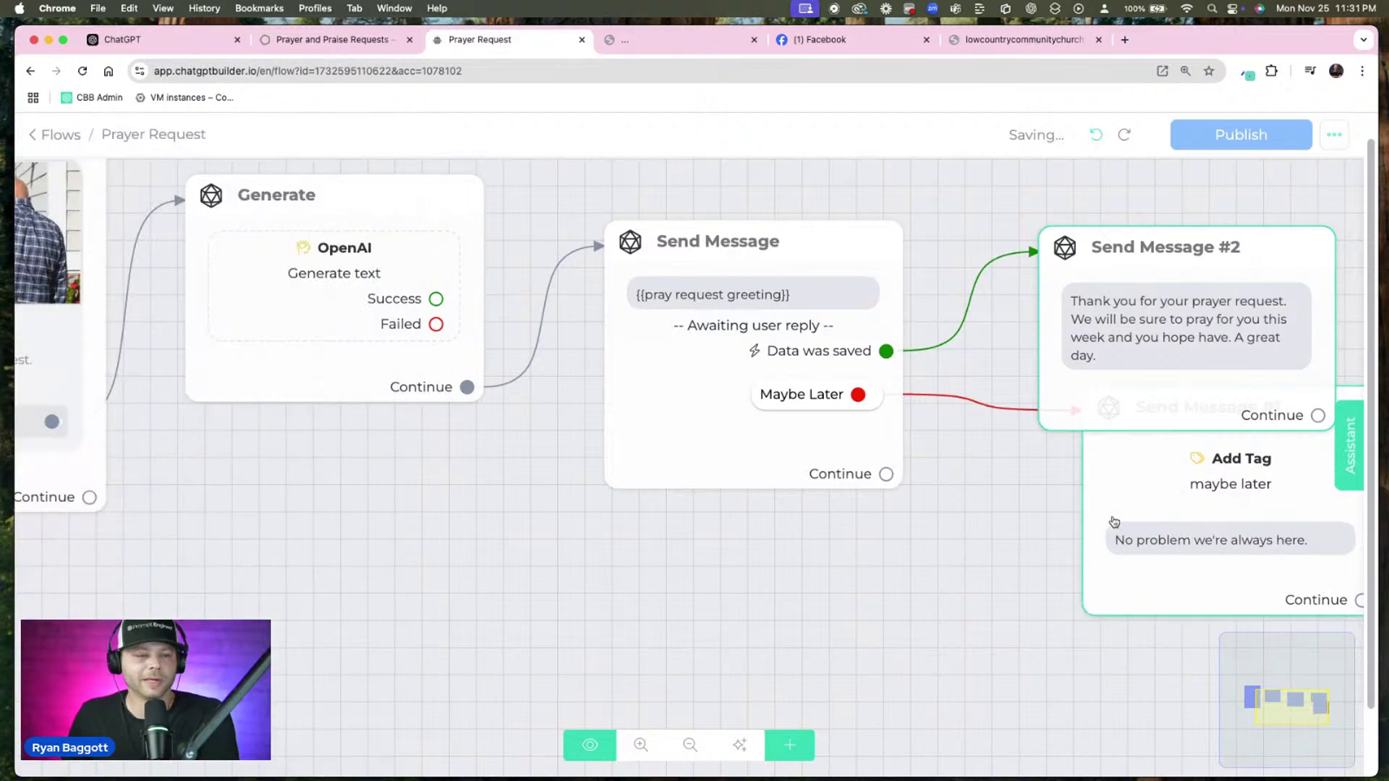
Rearrange the two reply steps on the canvas so Send Message #1 sits clear below Send Message #2
{"action": "left_click_drag", "start_coordinate": [1092, 463], "coordinate": [1068, 606]}
{"action": "scroll", "coordinate": [1065, 466], "scroll_direction": "right", "scroll_amount": 5}
{"action": "left_click_drag", "start_coordinate": [939, 378], "coordinate": [955, 397]}
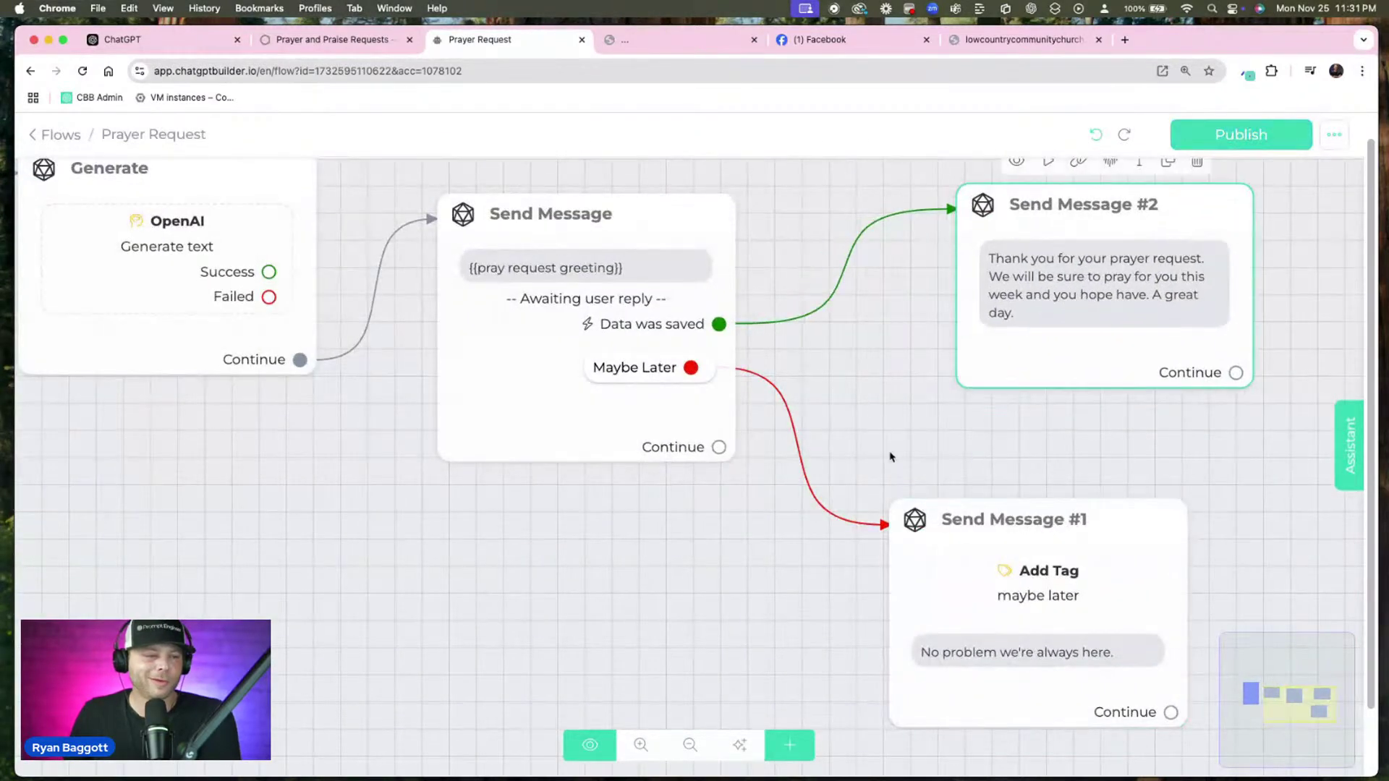
{"action": "scroll", "coordinate": [955, 397], "scroll_direction": "right", "scroll_amount": 2}
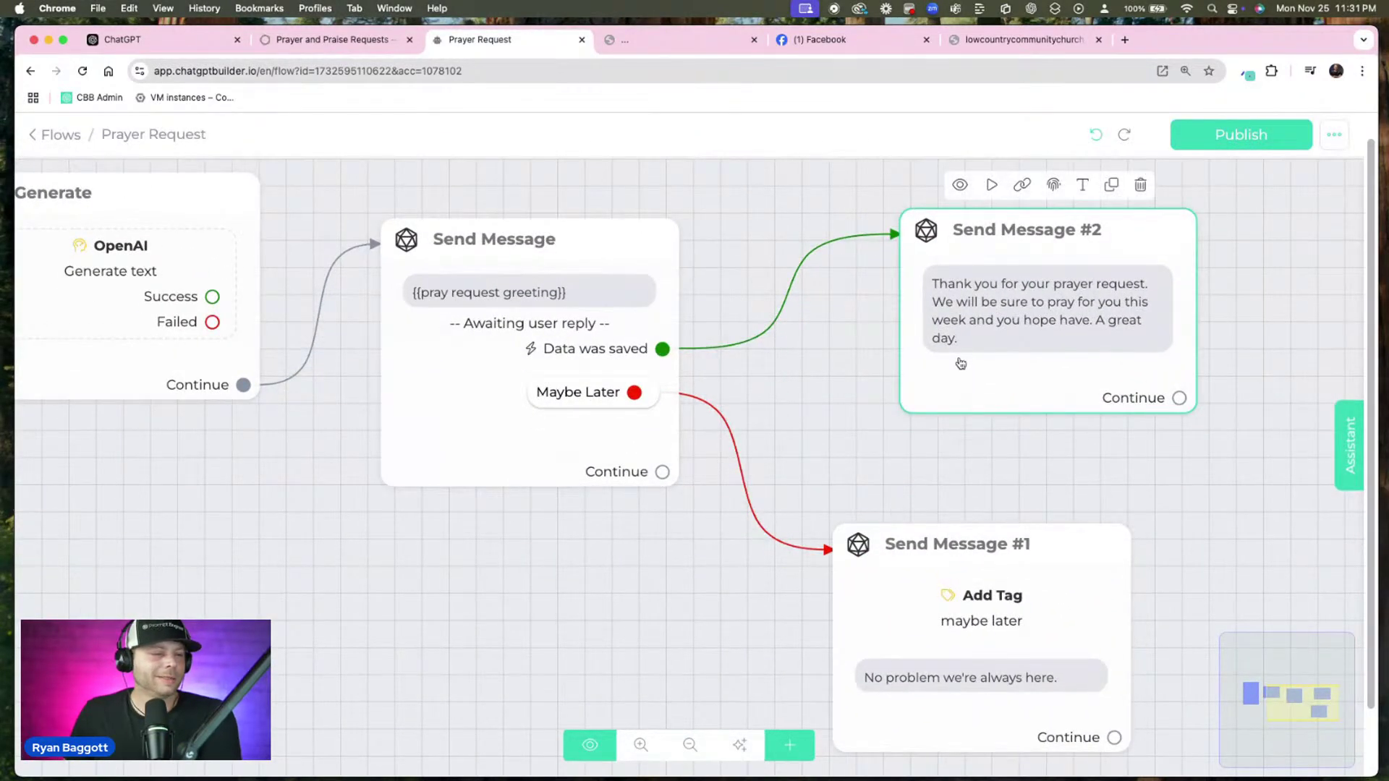
Add an Add Tag action with the tag "sent prayer request" to the thank-you message step
{"action": "left_click", "coordinate": [960, 363]}
{"action": "left_click", "coordinate": [84, 380]}
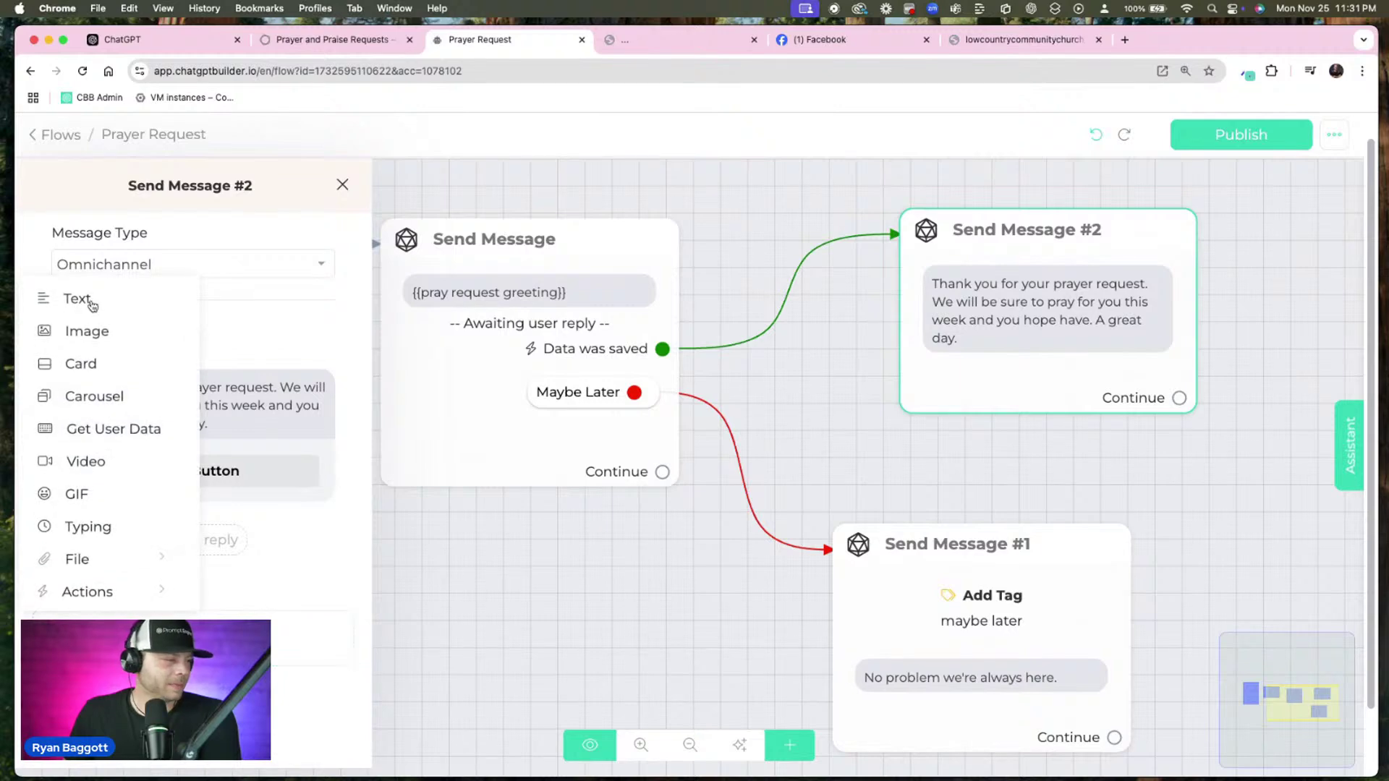
{"action": "mouse_move", "coordinate": [158, 593]}
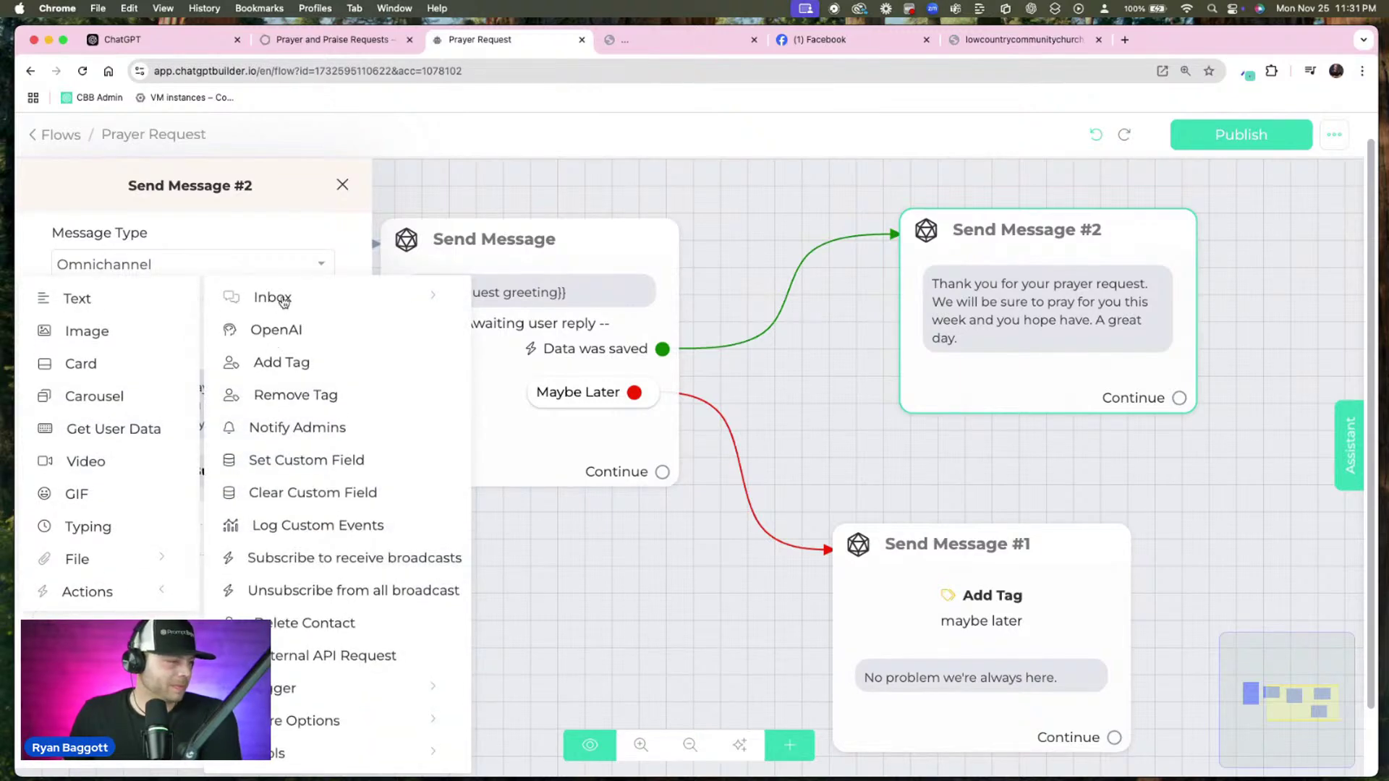
{"action": "left_click", "coordinate": [273, 367]}
{"action": "left_click", "coordinate": [202, 568]}
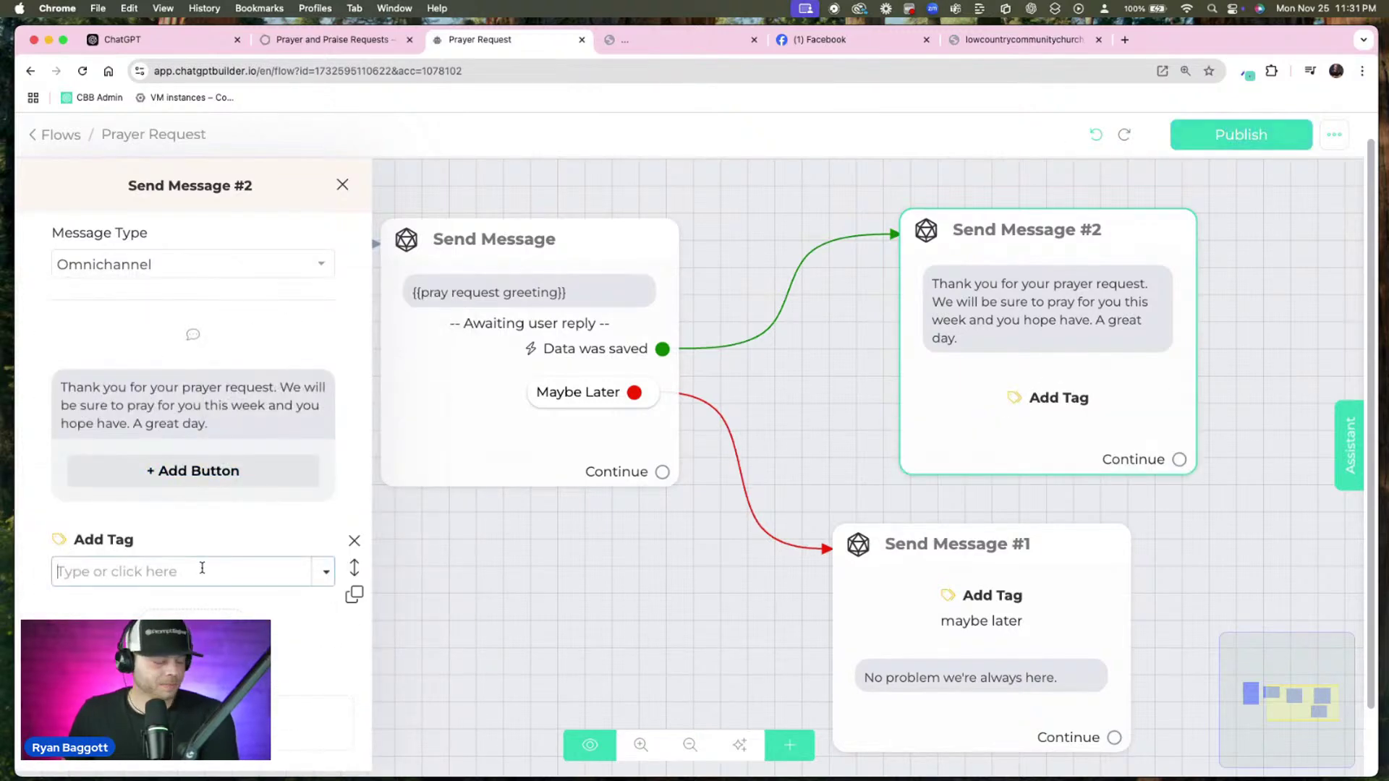
{"action": "type", "text": "sent prayer requ"}
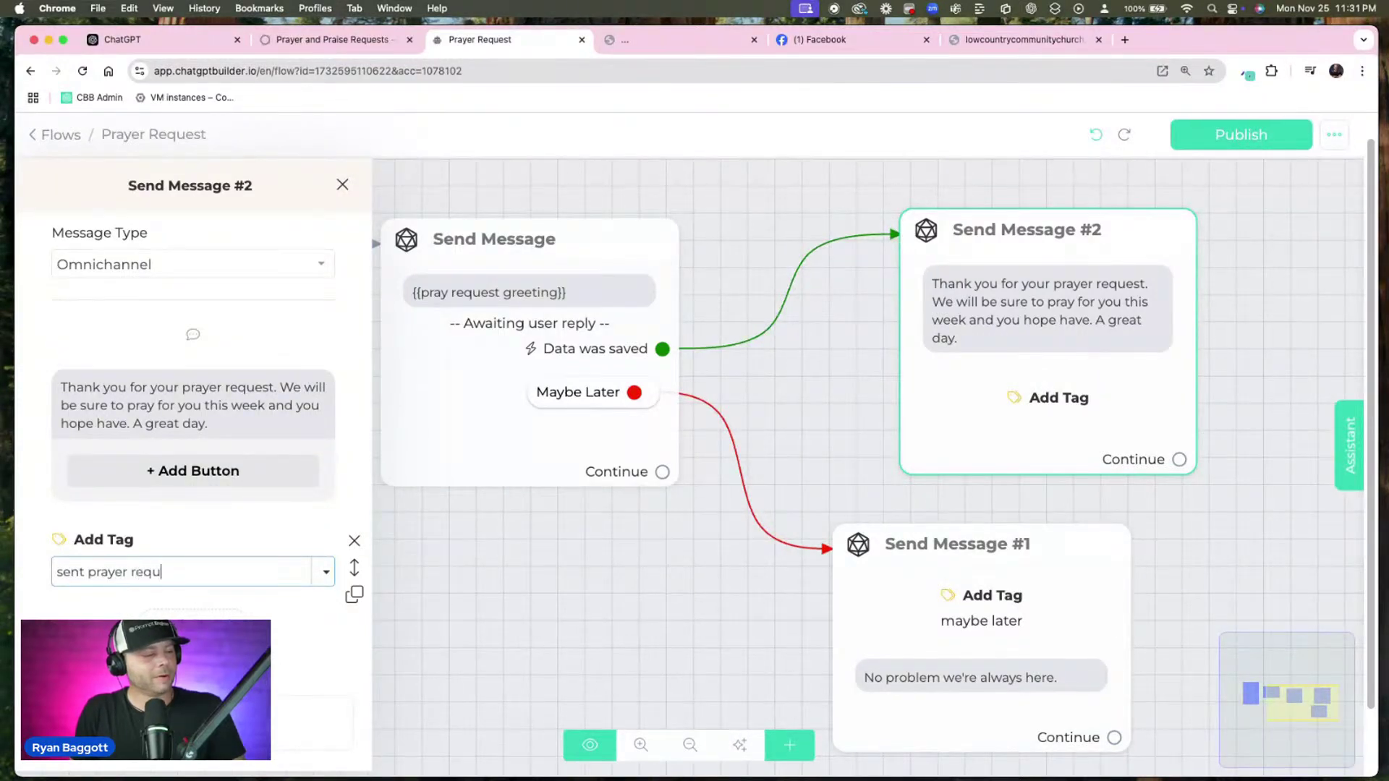
{"action": "type", "text": "est"}
{"action": "key", "text": "Return"}
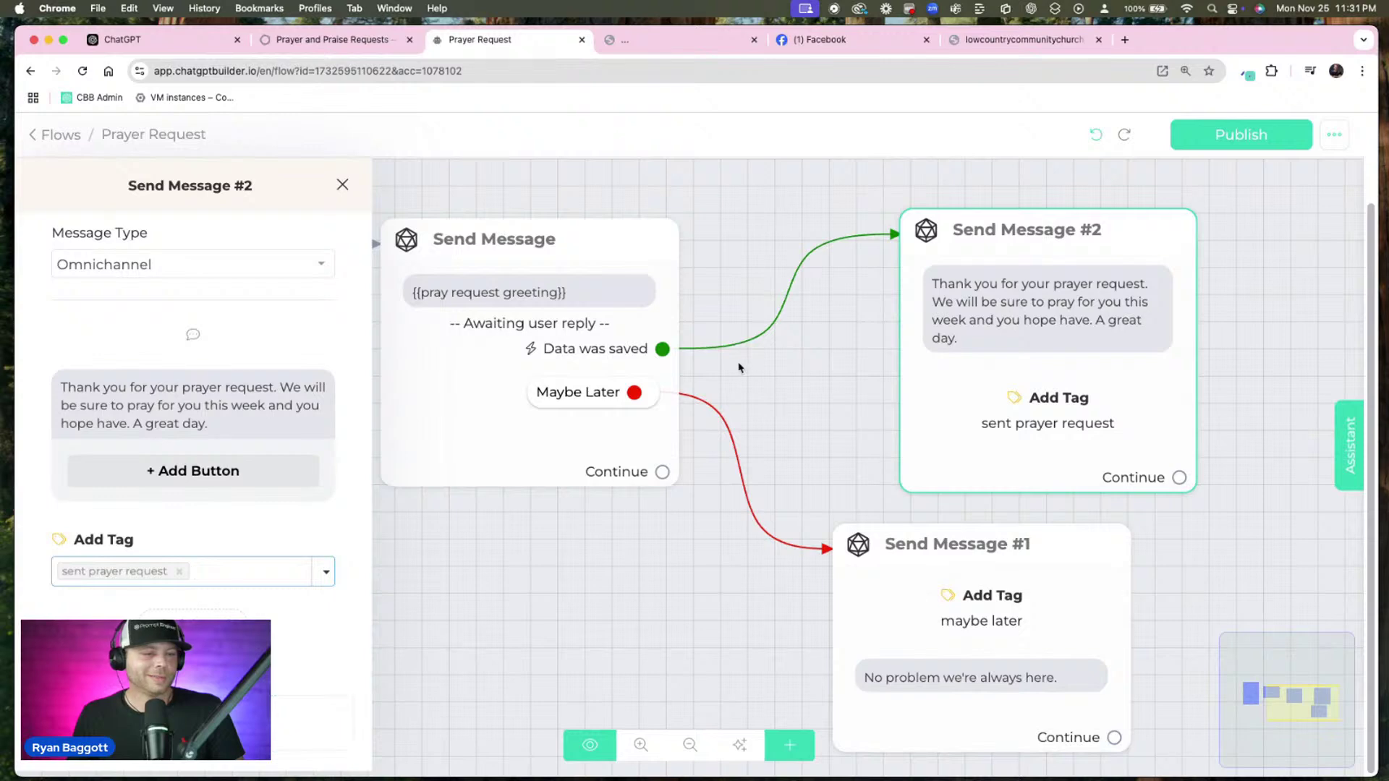
{"action": "left_click", "coordinate": [781, 360]}
Continue the thank-you step into a new Send Message step that logs the custom event "Prayer Request"
{"action": "left_click_drag", "start_coordinate": [925, 506], "coordinate": [1026, 301]}
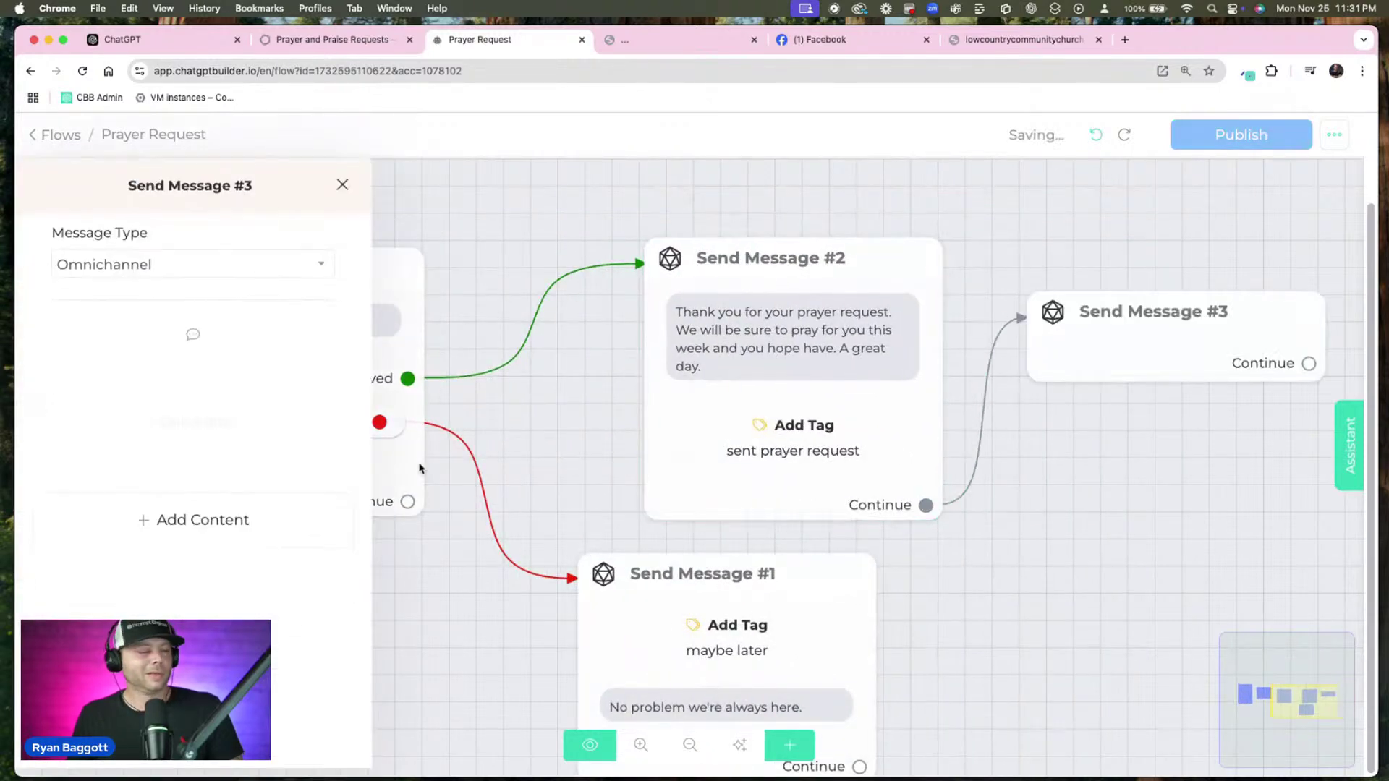
{"action": "left_click", "coordinate": [269, 519]}
{"action": "mouse_move", "coordinate": [104, 481]}
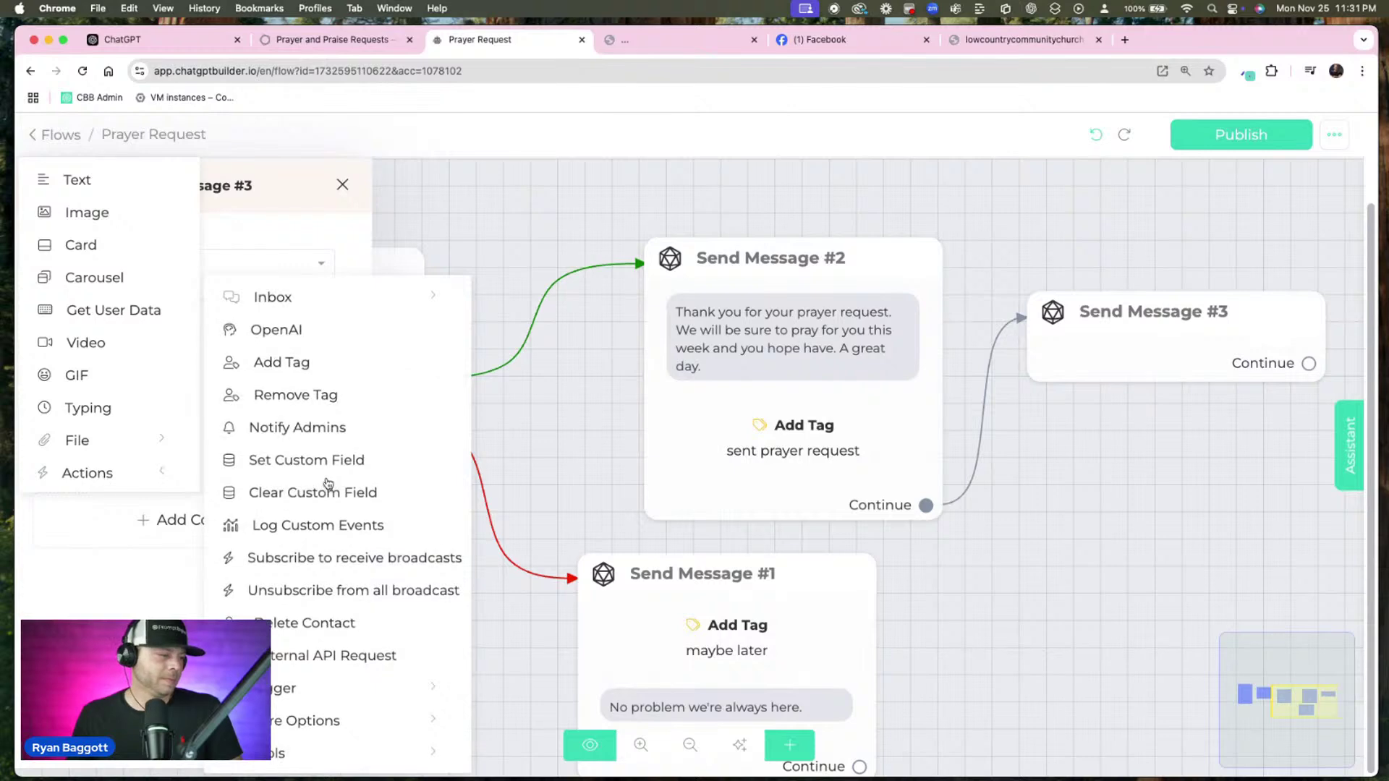
{"action": "left_click", "coordinate": [316, 525]}
{"action": "left_click", "coordinate": [189, 410]}
{"action": "type", "text": "Prayer"}
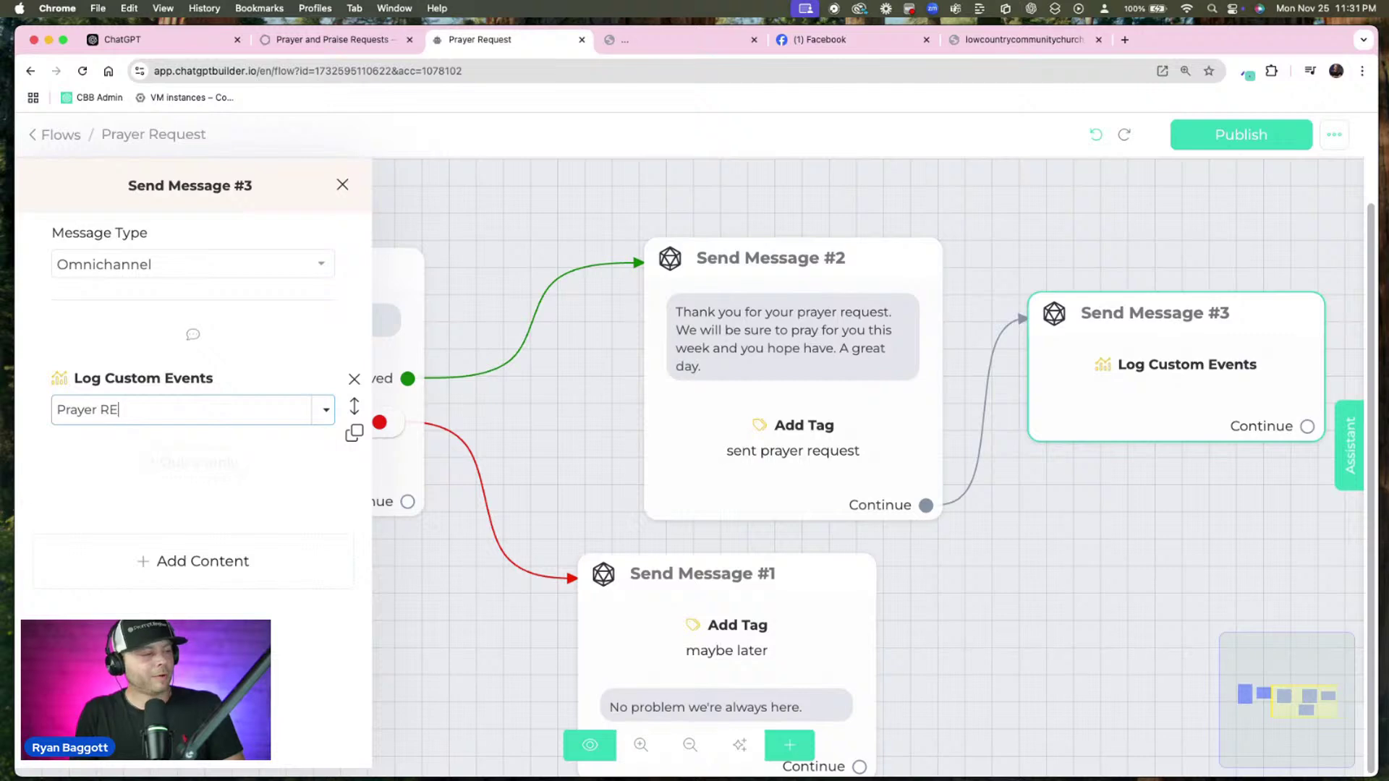
{"action": "type", "text": " Request"}
{"action": "key", "text": "Return"}
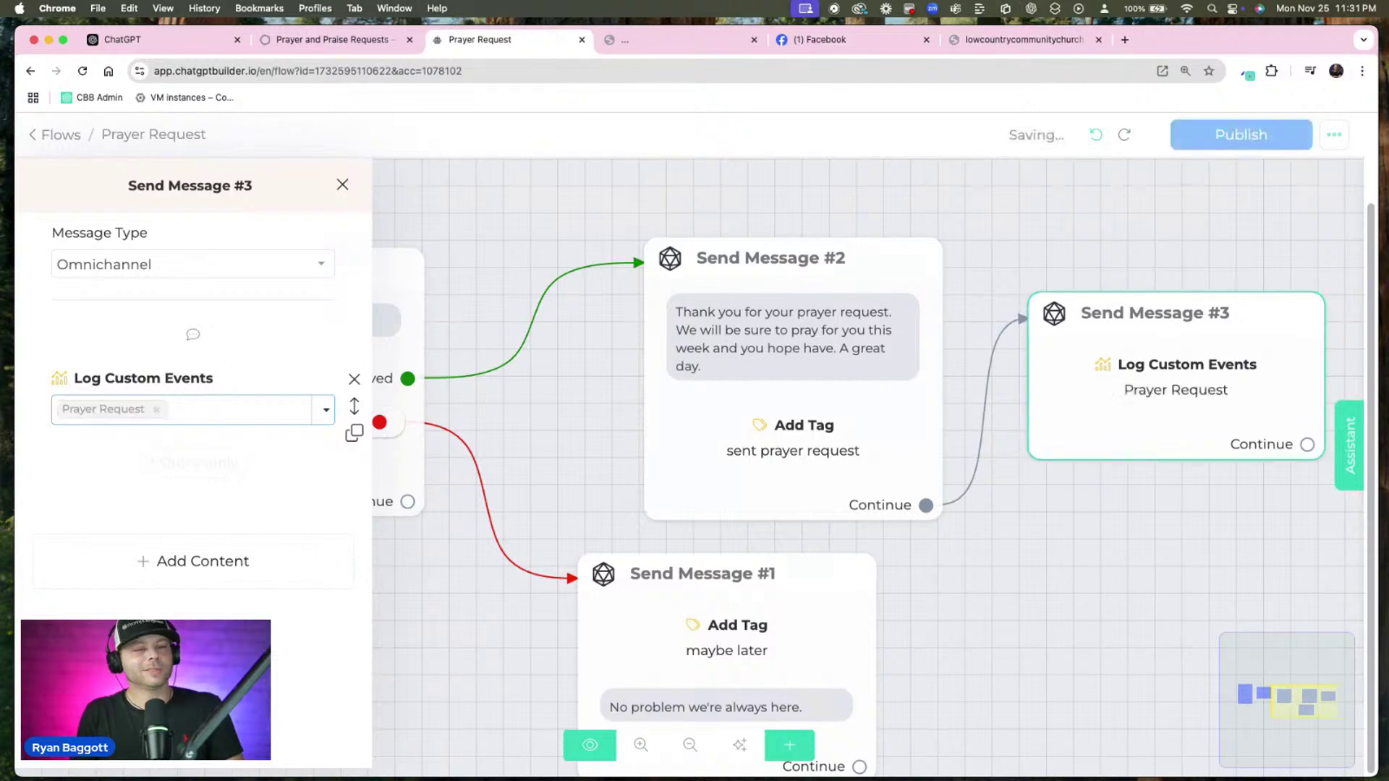
Rename the custom event logging step to "Log prayer request"
{"action": "left_click", "coordinate": [211, 189]}
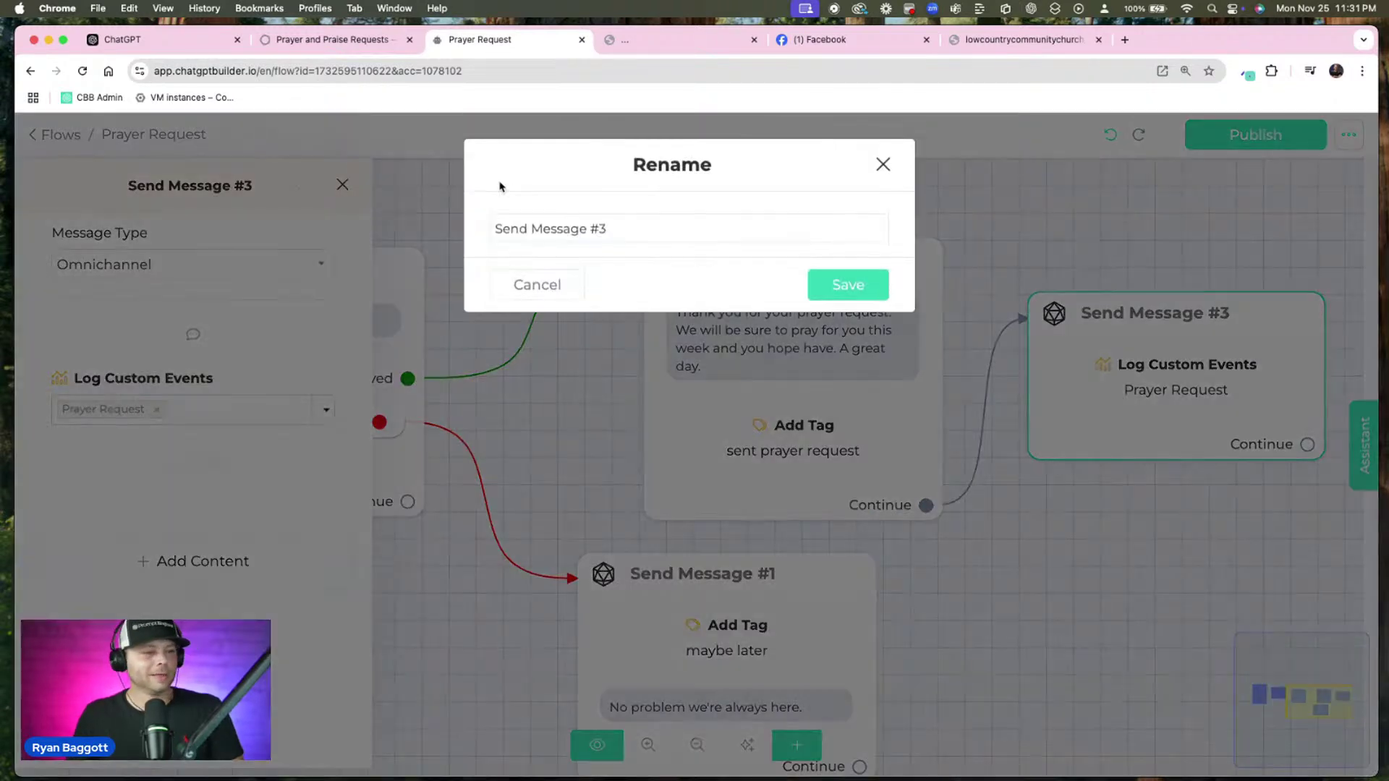
{"action": "left_click_drag", "start_coordinate": [661, 233], "coordinate": [484, 231]}
{"action": "key", "text": "F5"}
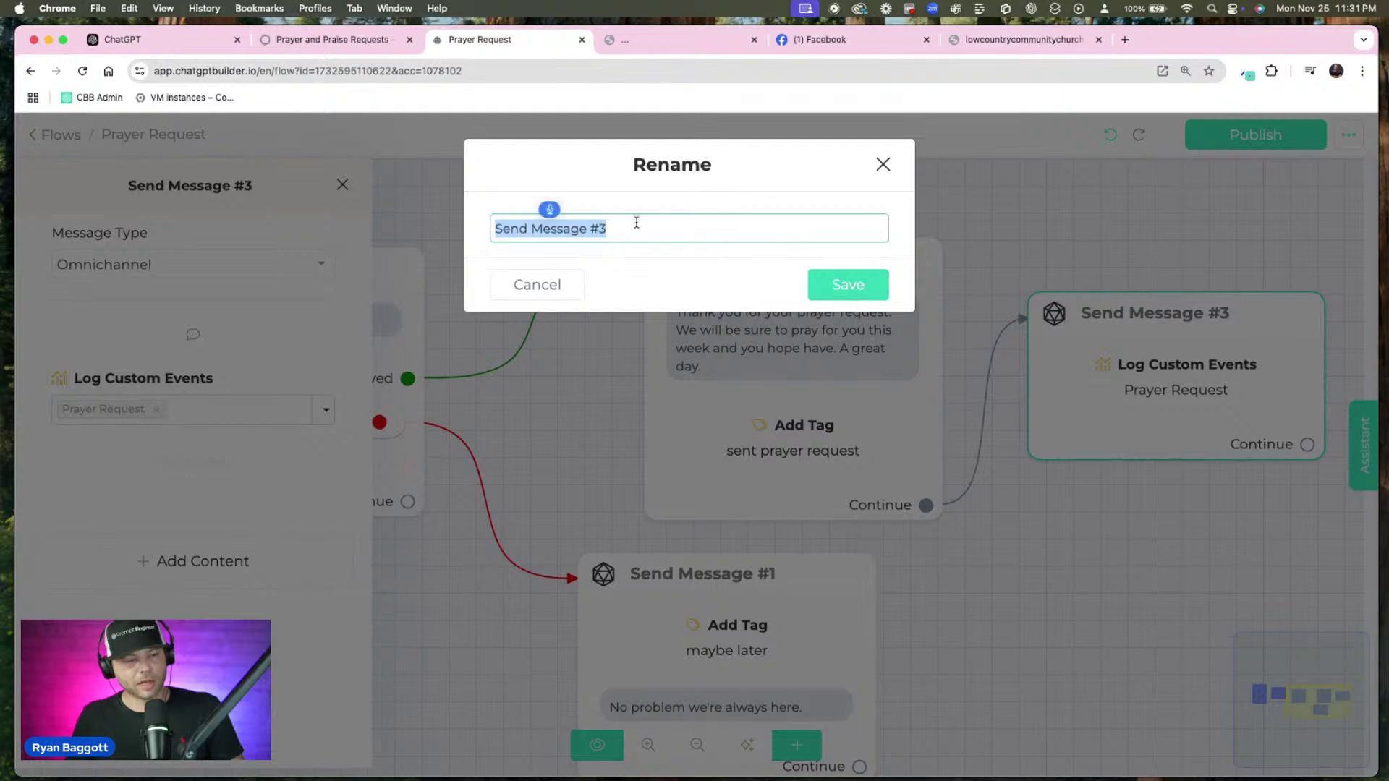
{"action": "type", "text": "Log prayer request"}
{"action": "left_click", "coordinate": [850, 283]}
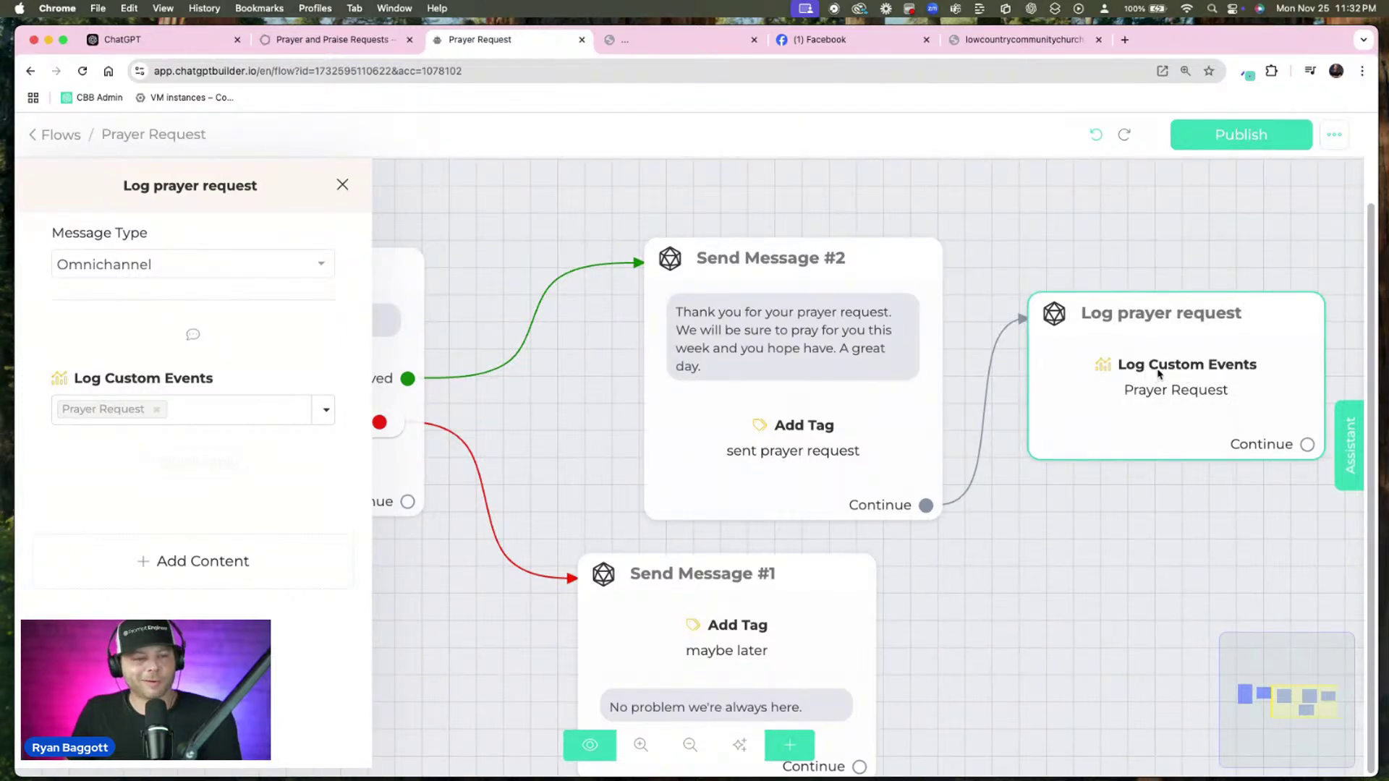
Close the step editor and move the Log prayer request and Send Message #2 steps higher on the canvas
{"action": "left_click", "coordinate": [1085, 215]}
{"action": "left_click_drag", "start_coordinate": [1130, 351], "coordinate": [1139, 299]}
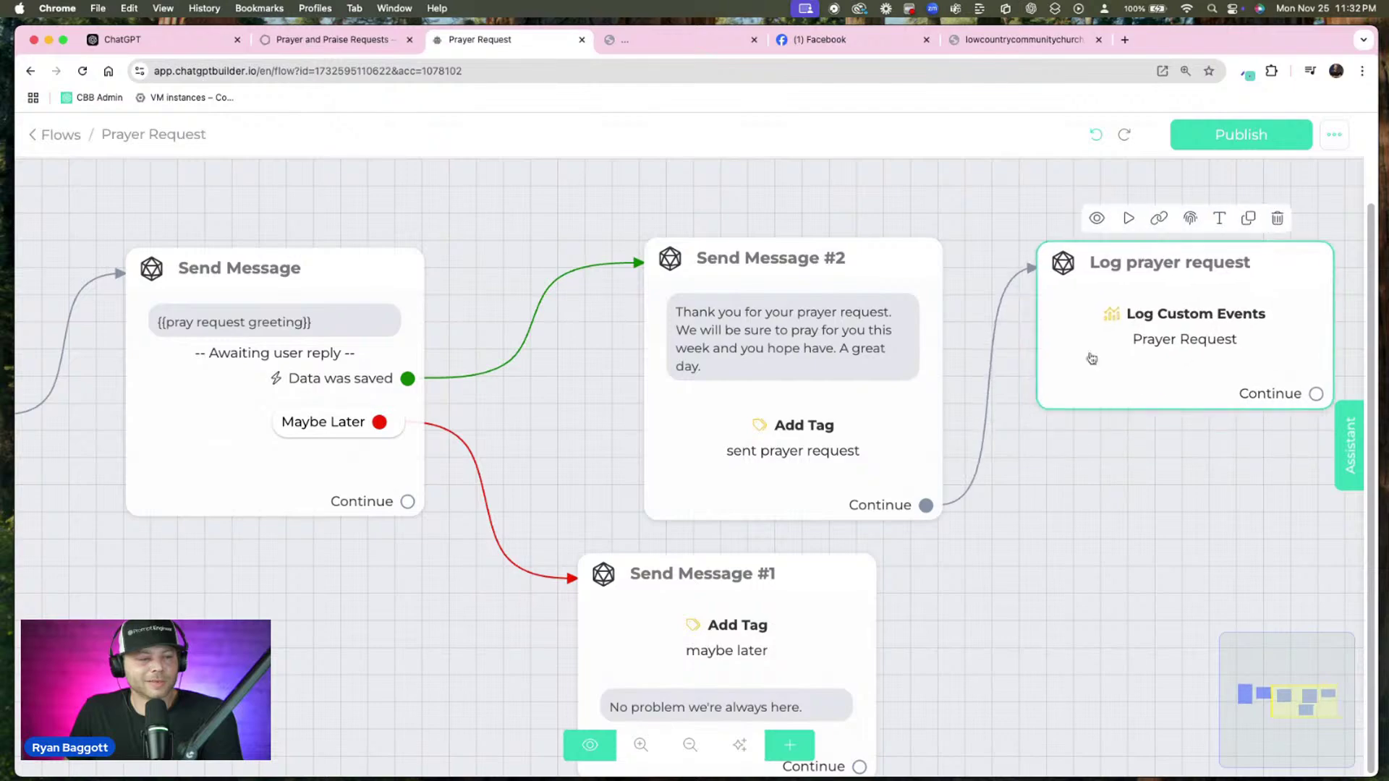
{"action": "left_click_drag", "start_coordinate": [789, 383], "coordinate": [814, 335]}
Review the start of the flow, from the prayer requests card through the OpenAI generate step to the greeting message
{"action": "scroll", "coordinate": [558, 229], "scroll_direction": "left", "scroll_amount": 5}
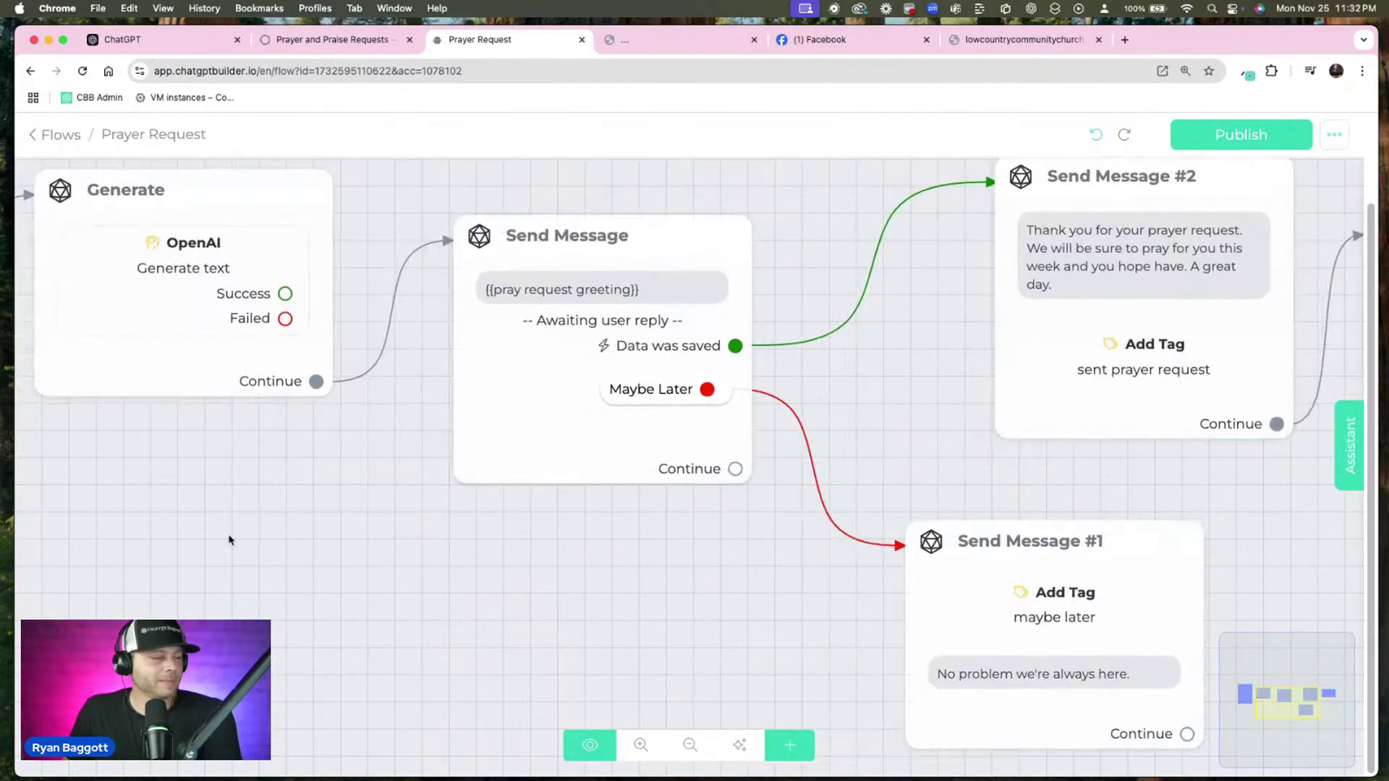
{"action": "scroll", "coordinate": [230, 515], "scroll_direction": "down", "scroll_amount": 2}
{"action": "left_click_drag", "start_coordinate": [231, 539], "coordinate": [701, 577]}
{"action": "left_click_drag", "start_coordinate": [586, 557], "coordinate": [693, 628]}
{"action": "scroll", "coordinate": [694, 628], "scroll_direction": "left", "scroll_amount": 2}
{"action": "scroll", "coordinate": [750, 577], "scroll_direction": "up", "scroll_amount": 3}
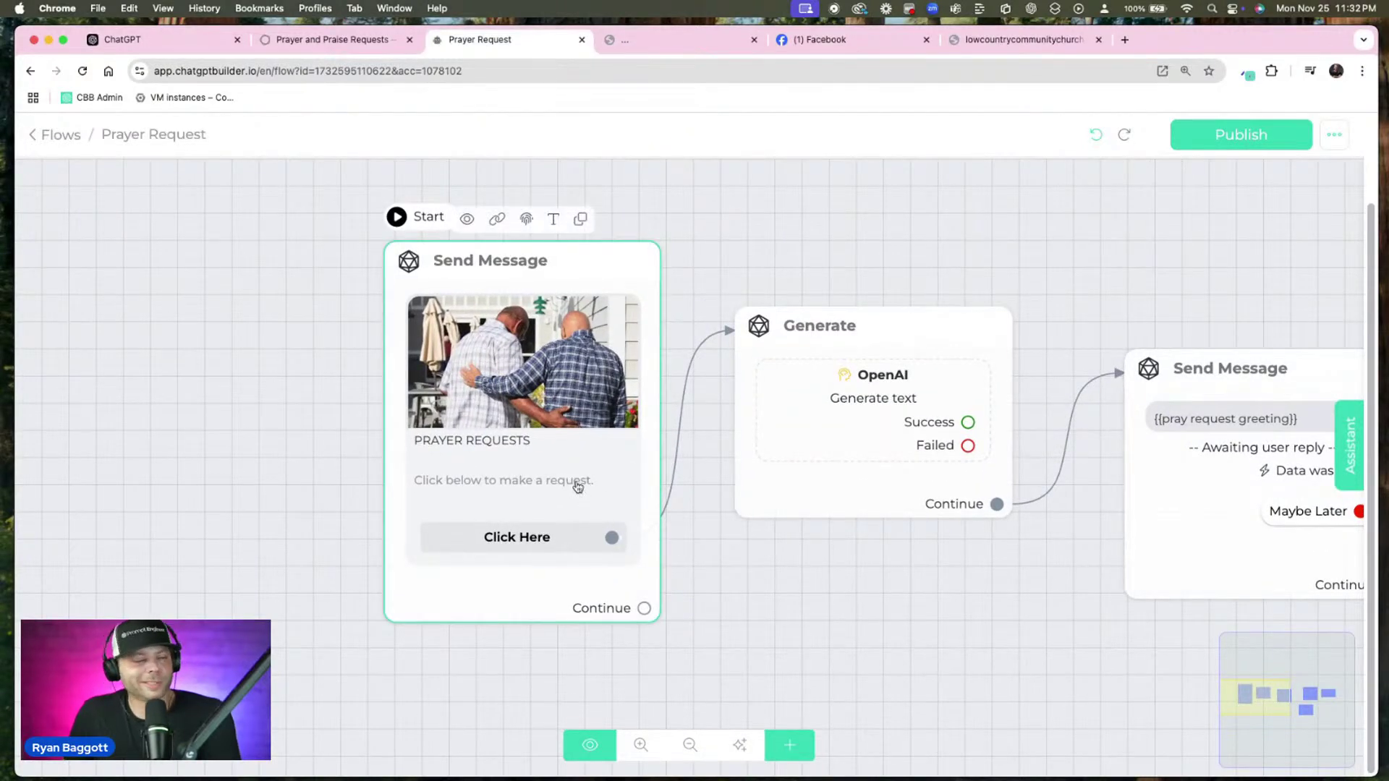
{"action": "scroll", "coordinate": [606, 470], "scroll_direction": "up", "scroll_amount": 1}
{"action": "scroll", "coordinate": [606, 470], "scroll_direction": "up", "scroll_amount": 1}
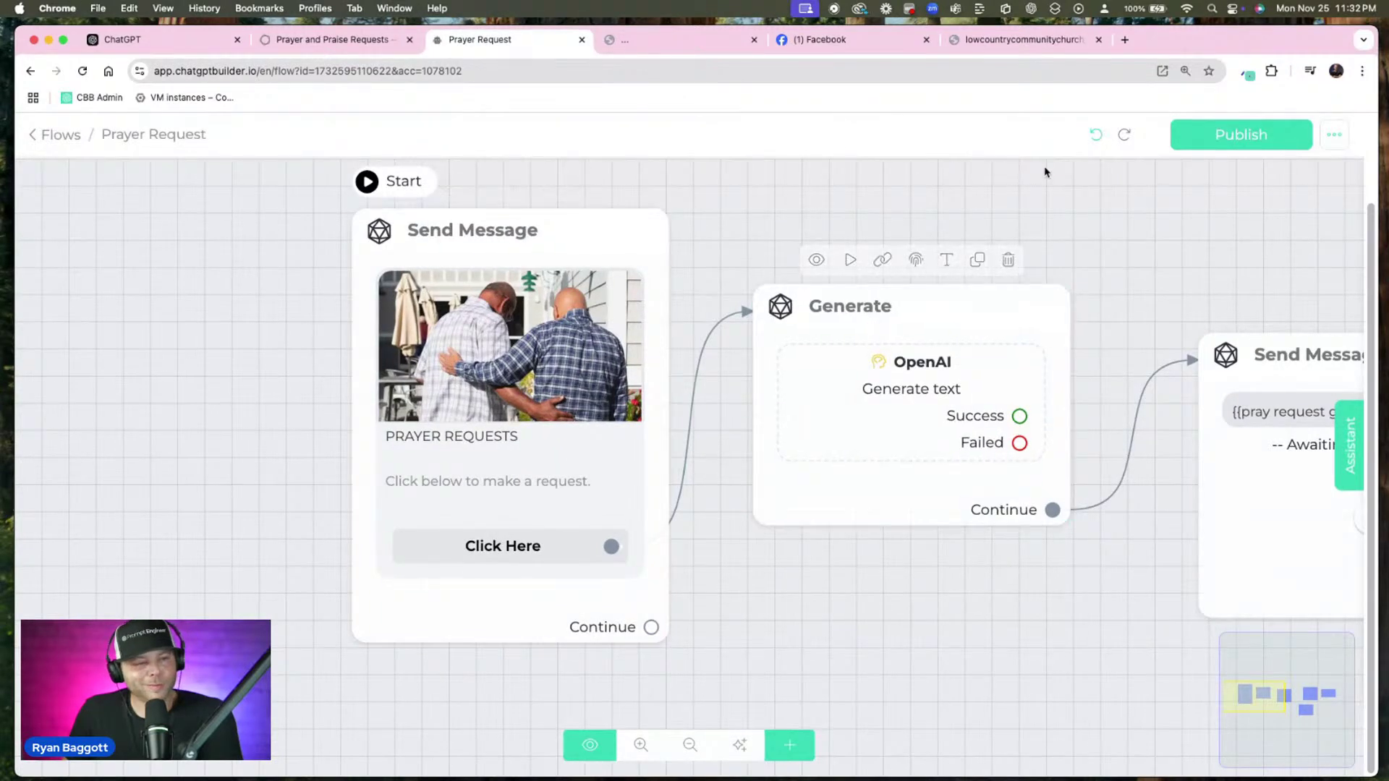
{"action": "left_click_drag", "start_coordinate": [1081, 220], "coordinate": [900, 222]}
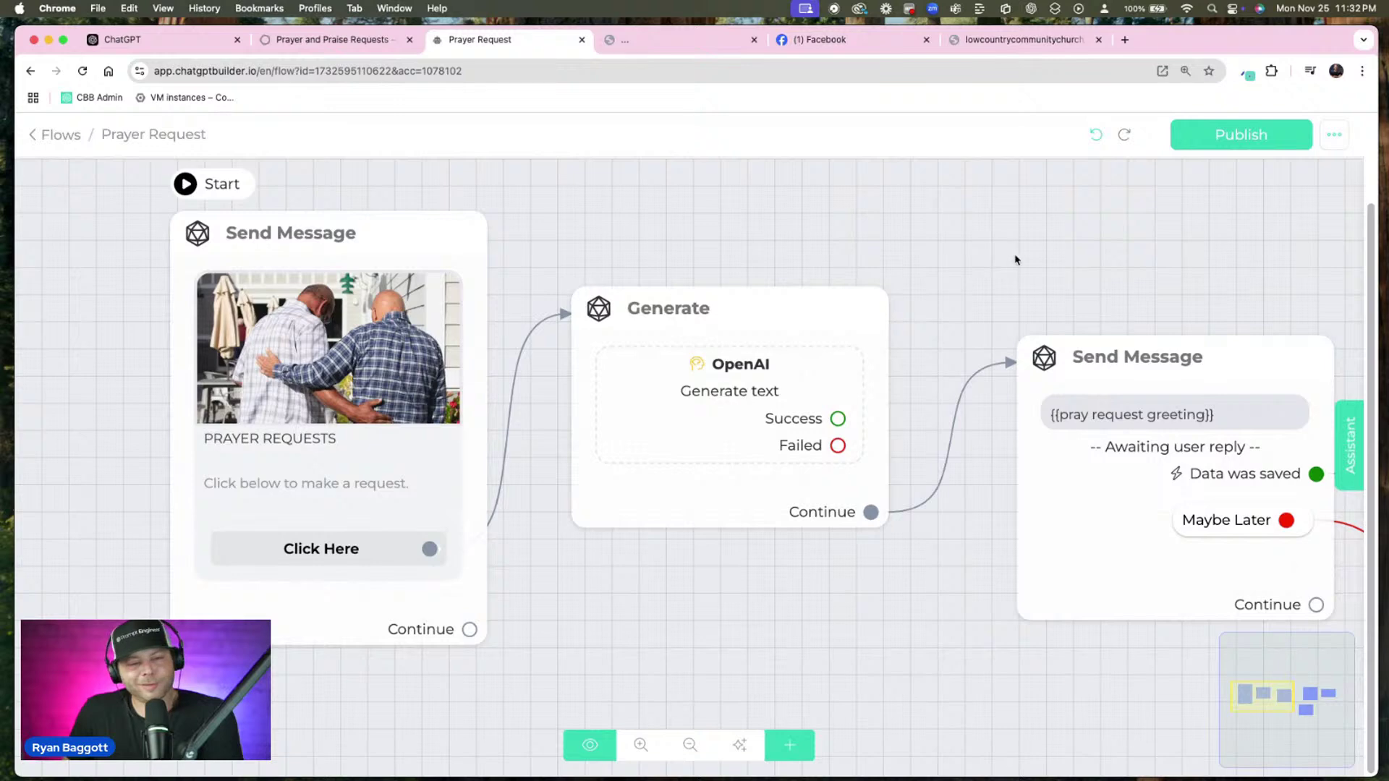
{"action": "scroll", "coordinate": [970, 239], "scroll_direction": "up", "scroll_amount": 1}
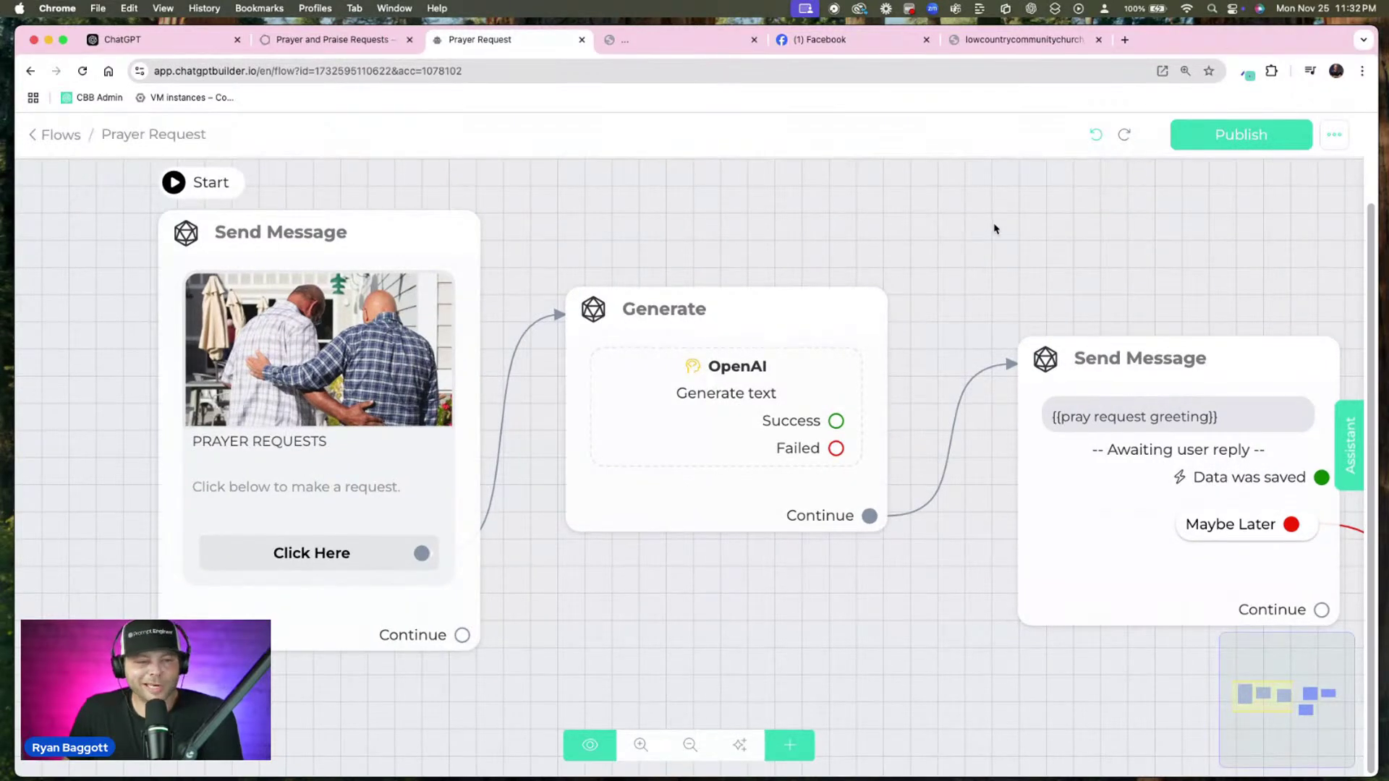
Rearrange the greeting message, Send Message #2 and Log prayer request steps, moving each slightly up and closer to the preceding steps
{"action": "left_click_drag", "start_coordinate": [1042, 351], "coordinate": [984, 291]}
{"action": "left_click_drag", "start_coordinate": [826, 230], "coordinate": [571, 217]}
{"action": "mouse_move", "coordinate": [840, 356]}
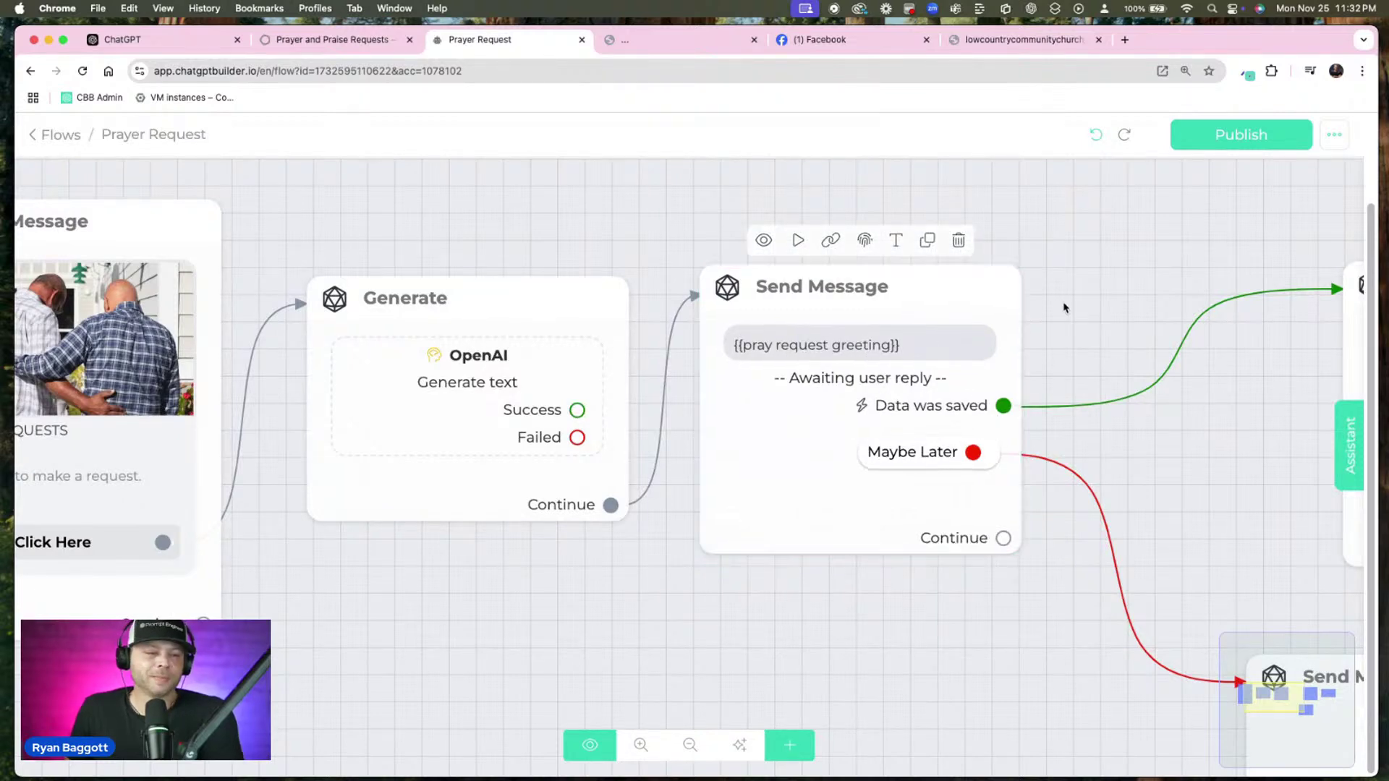
{"action": "left_click_drag", "start_coordinate": [1135, 226], "coordinate": [840, 257]}
{"action": "left_click_drag", "start_coordinate": [946, 271], "coordinate": [837, 294]}
{"action": "left_click_drag", "start_coordinate": [992, 426], "coordinate": [950, 333]}
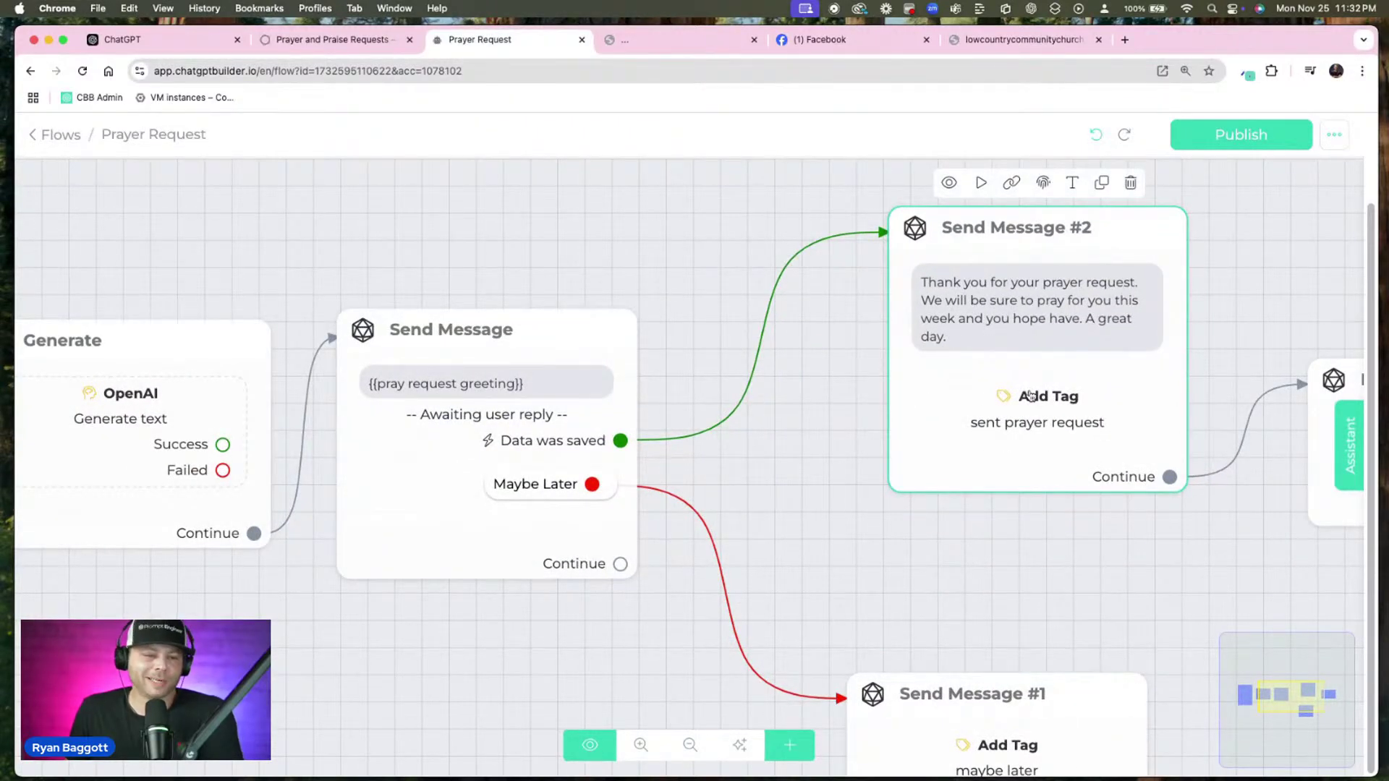
{"action": "scroll", "coordinate": [1085, 448], "scroll_direction": "right", "scroll_amount": 3}
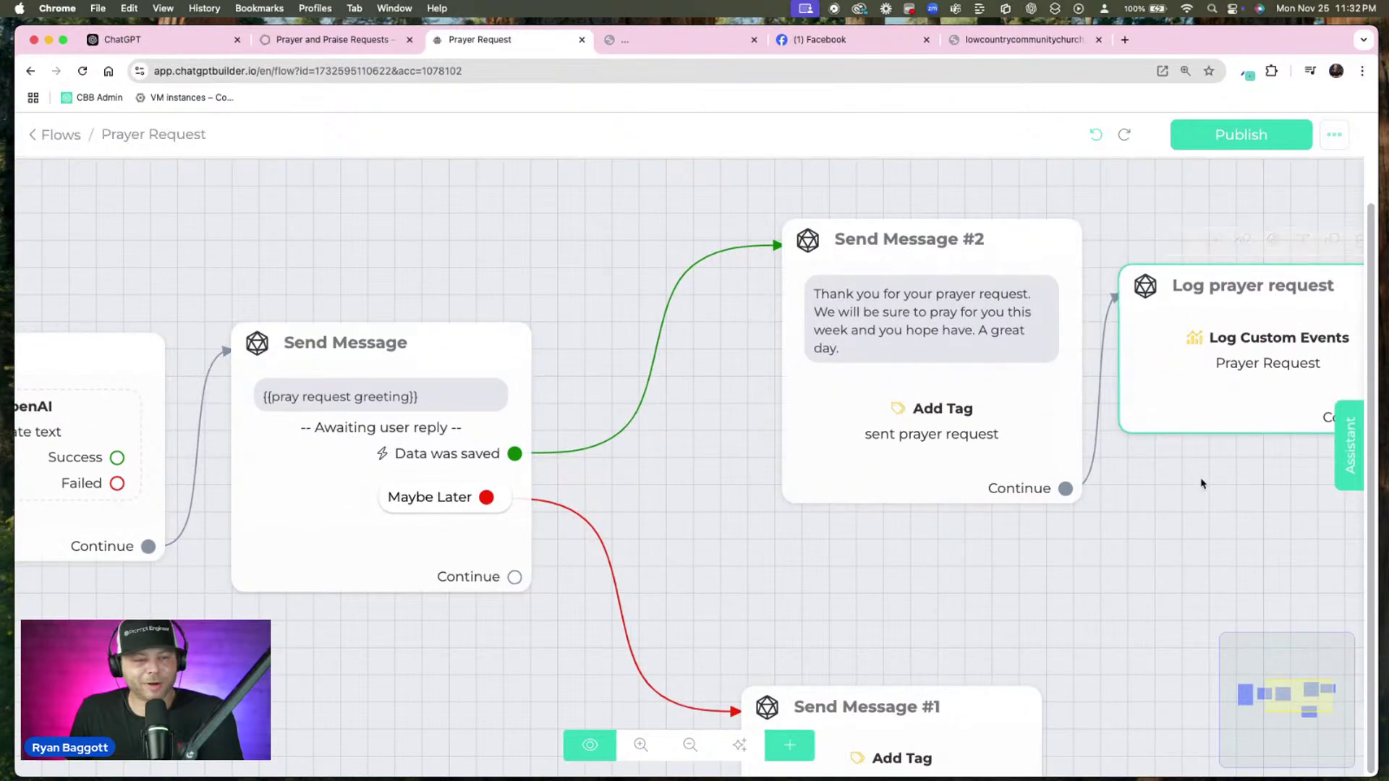
Review the Maybe Later branch through Send Message #1 and the overall layout of the flow
{"action": "scroll", "coordinate": [858, 580], "scroll_direction": "left", "scroll_amount": 5}
{"action": "scroll", "coordinate": [858, 579], "scroll_direction": "down", "scroll_amount": 2}
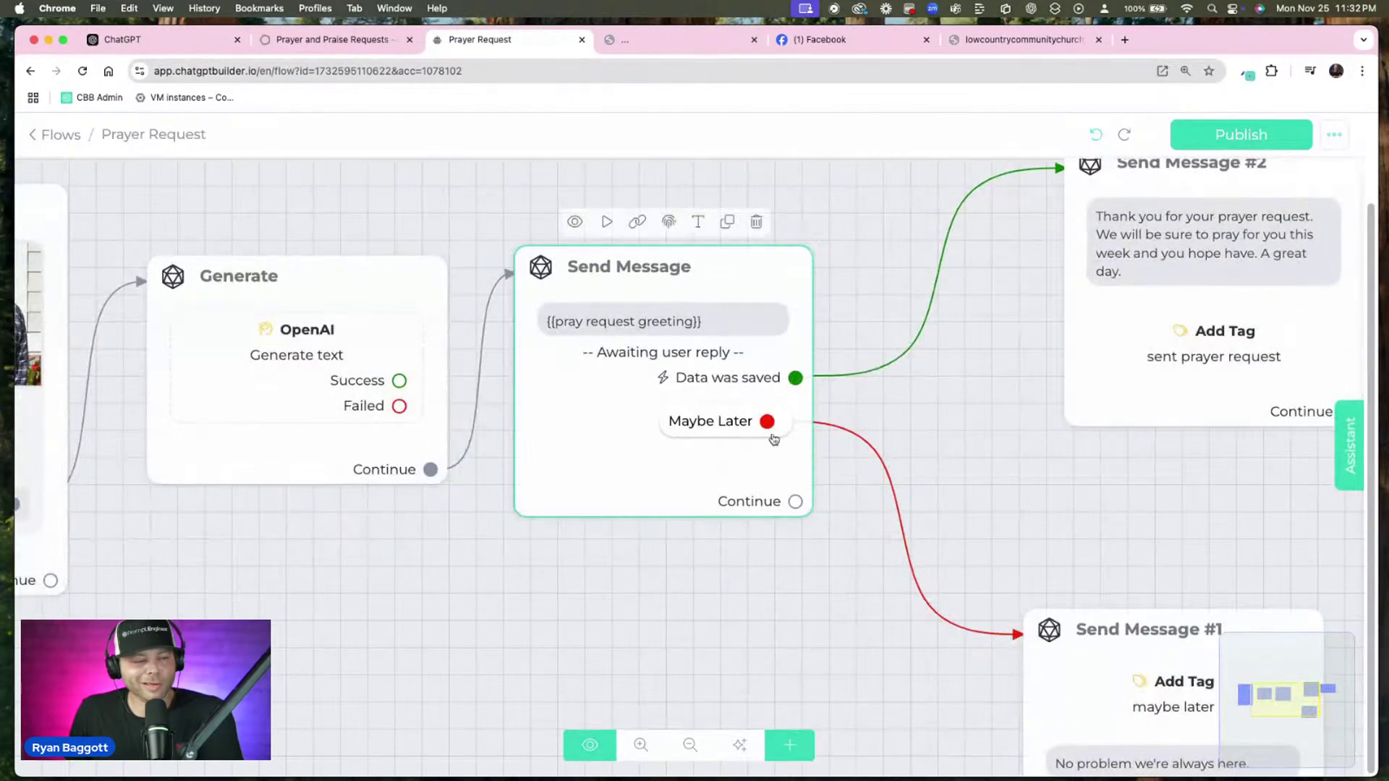
{"action": "scroll", "coordinate": [1092, 506], "scroll_direction": "right", "scroll_amount": 1}
{"action": "scroll", "coordinate": [1092, 507], "scroll_direction": "down", "scroll_amount": 3}
{"action": "scroll", "coordinate": [1092, 507], "scroll_direction": "right", "scroll_amount": 2}
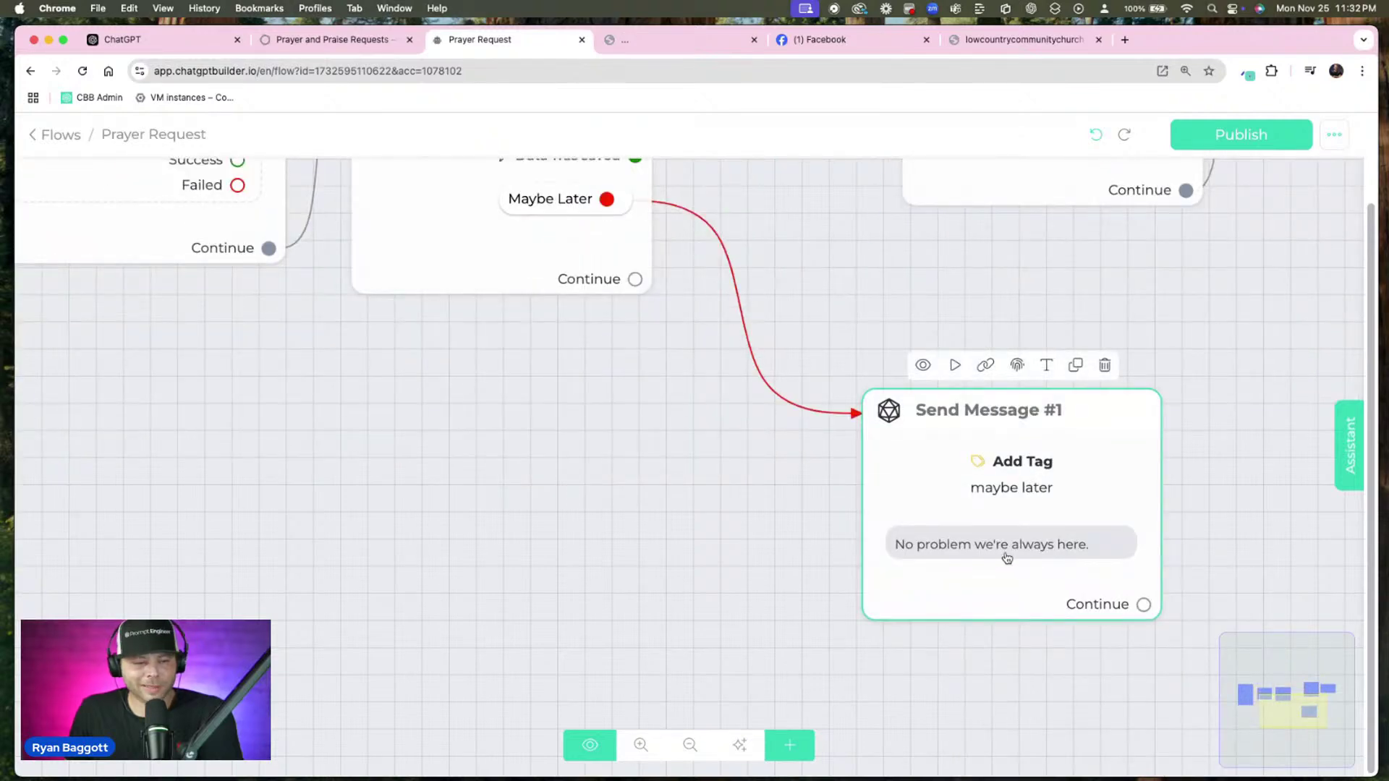
{"action": "scroll", "coordinate": [893, 413], "scroll_direction": "up", "scroll_amount": 3}
{"action": "scroll", "coordinate": [892, 413], "scroll_direction": "left", "scroll_amount": 4}
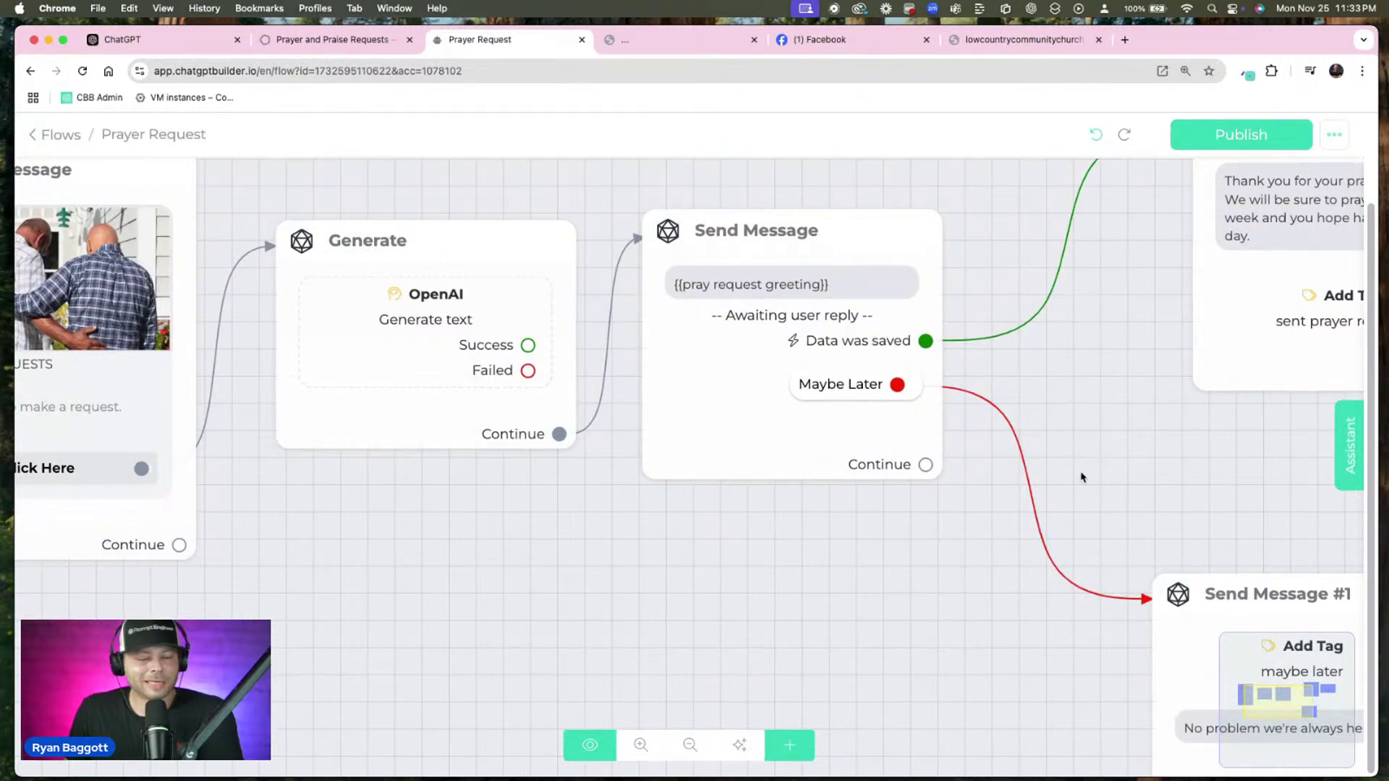
{"action": "left_click_drag", "start_coordinate": [1091, 434], "coordinate": [831, 463]}
{"action": "scroll", "coordinate": [831, 463], "scroll_direction": "down", "scroll_amount": 5}
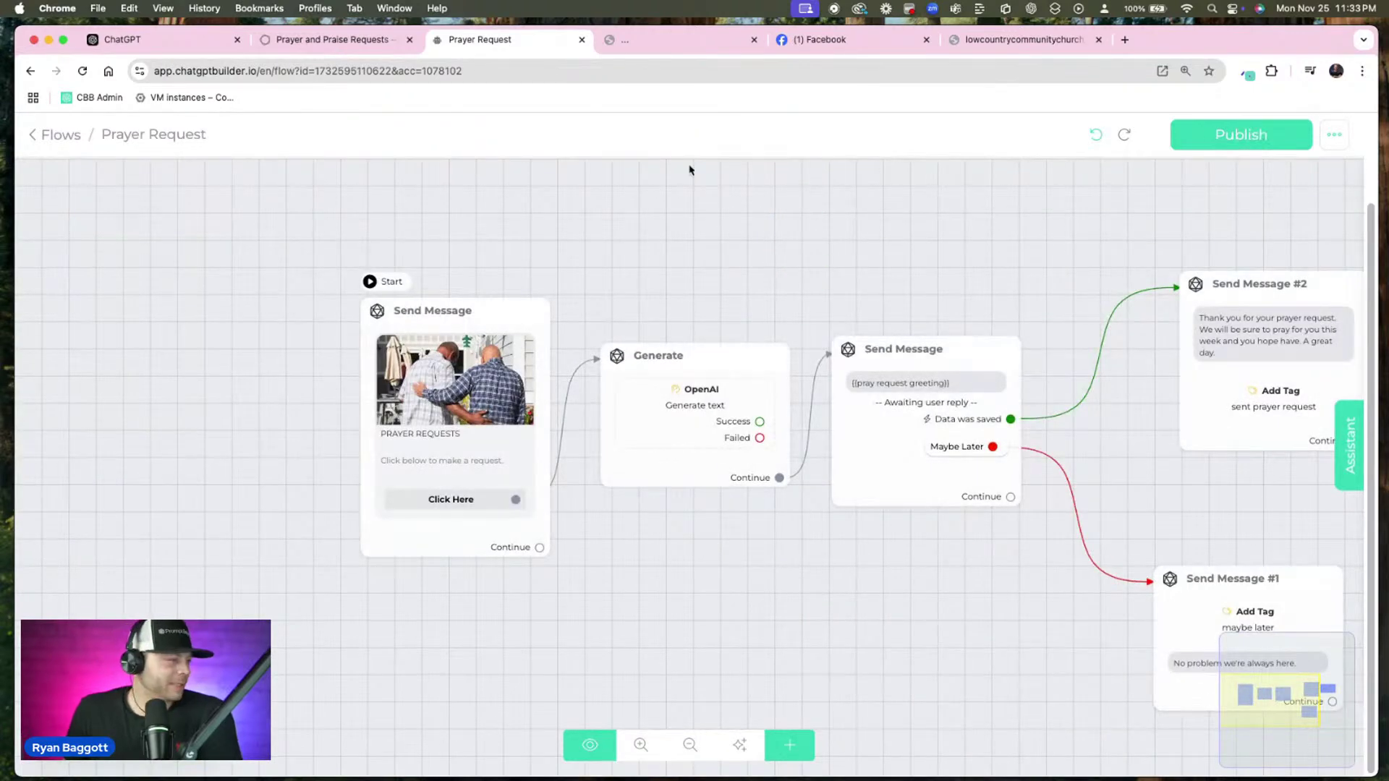
Leave the flow editor and open the OpenAI functions management page from the bot's integration settings
{"action": "left_click", "coordinate": [32, 135]}
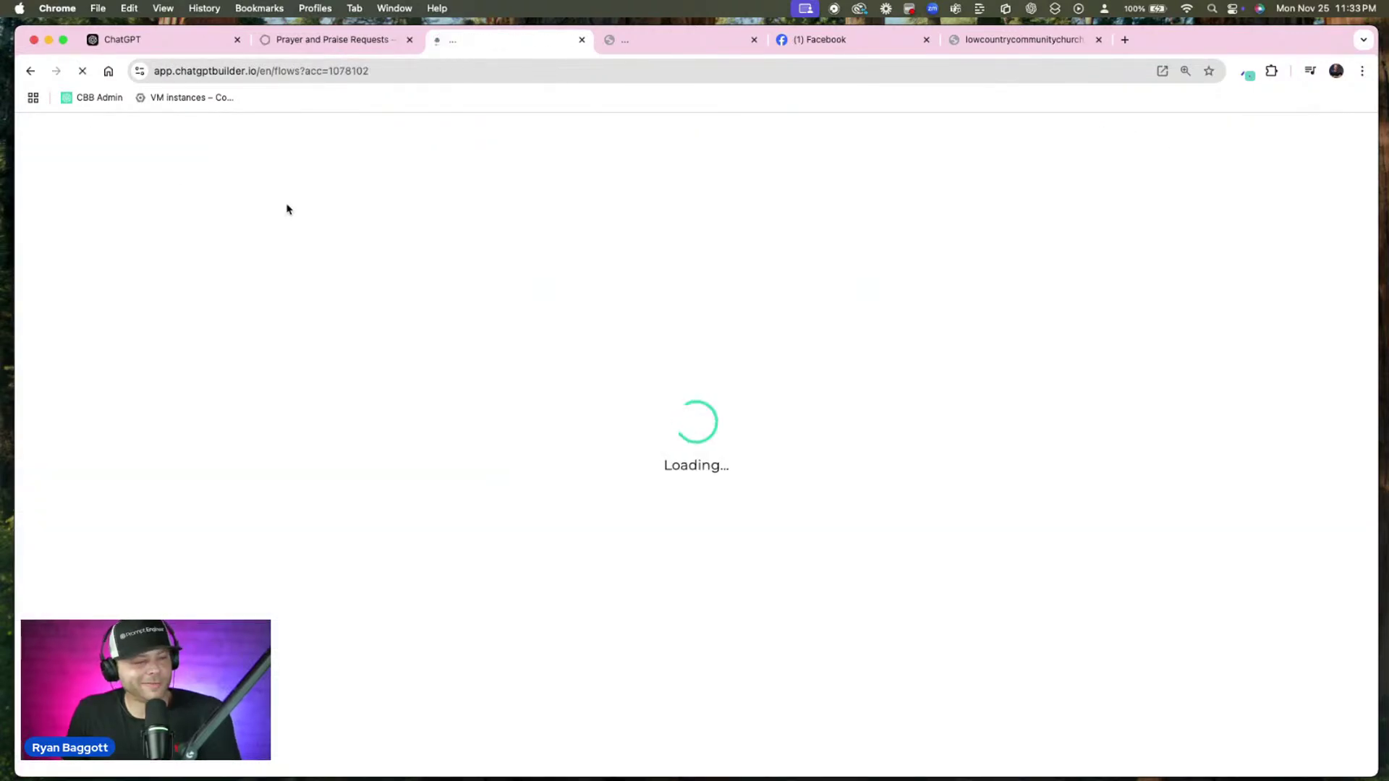
{"action": "left_click", "coordinate": [107, 492]}
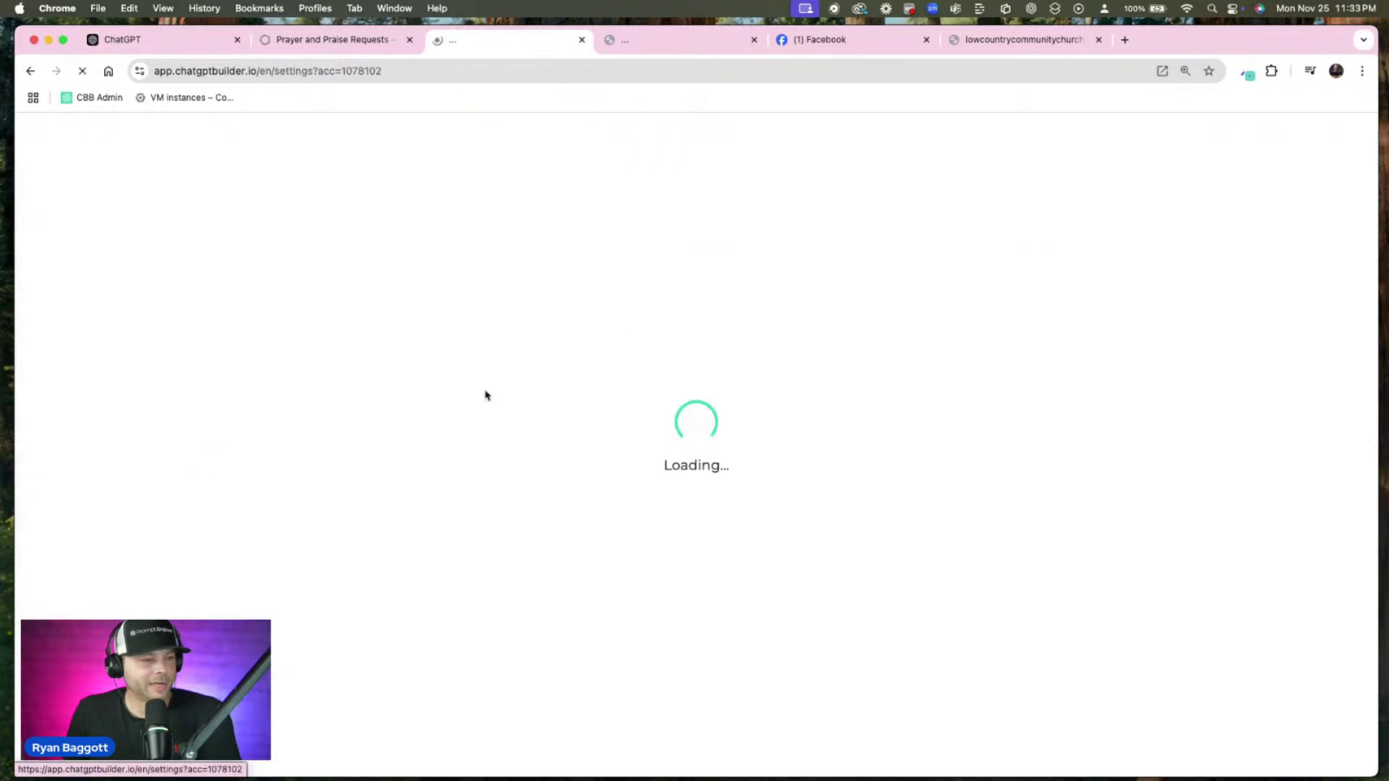
{"action": "left_click", "coordinate": [655, 272]}
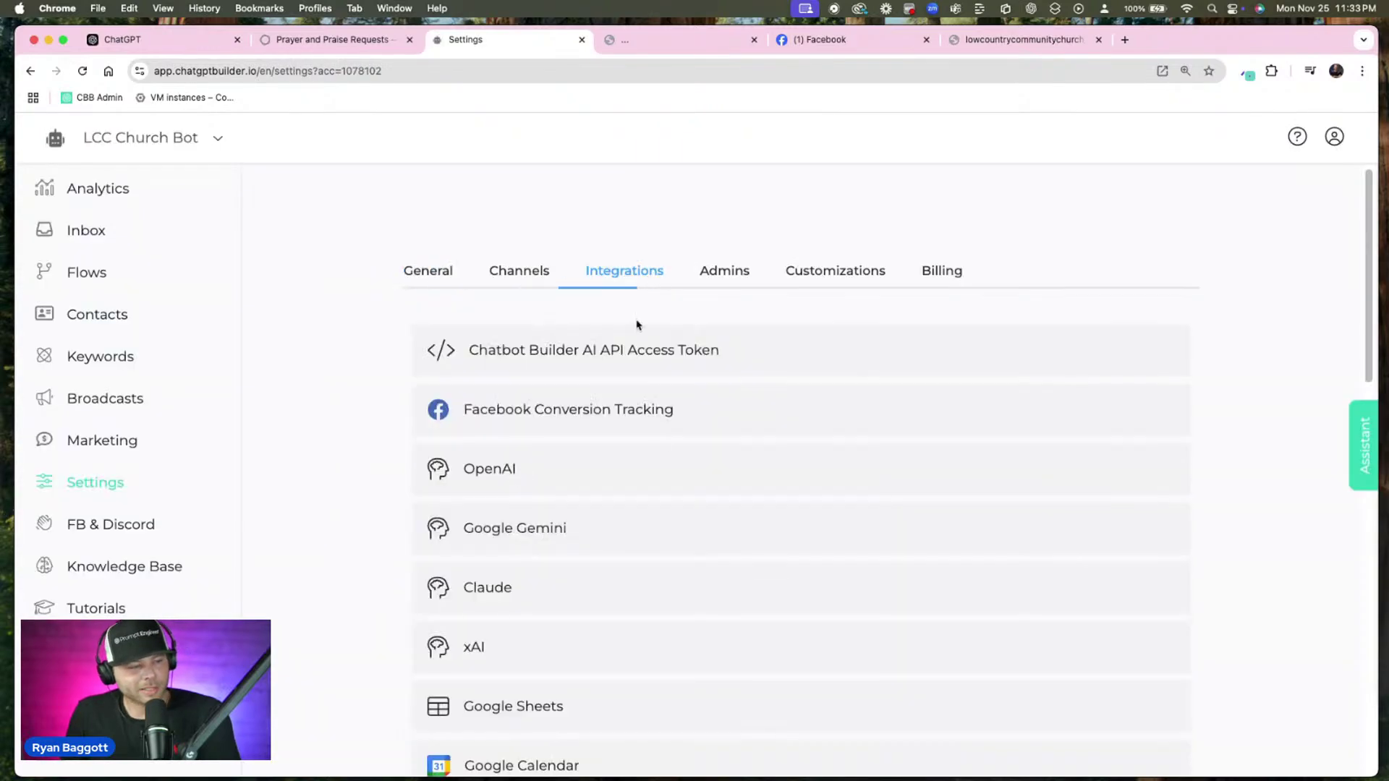
{"action": "left_click", "coordinate": [670, 477]}
{"action": "scroll", "coordinate": [670, 475], "scroll_direction": "down", "scroll_amount": 10}
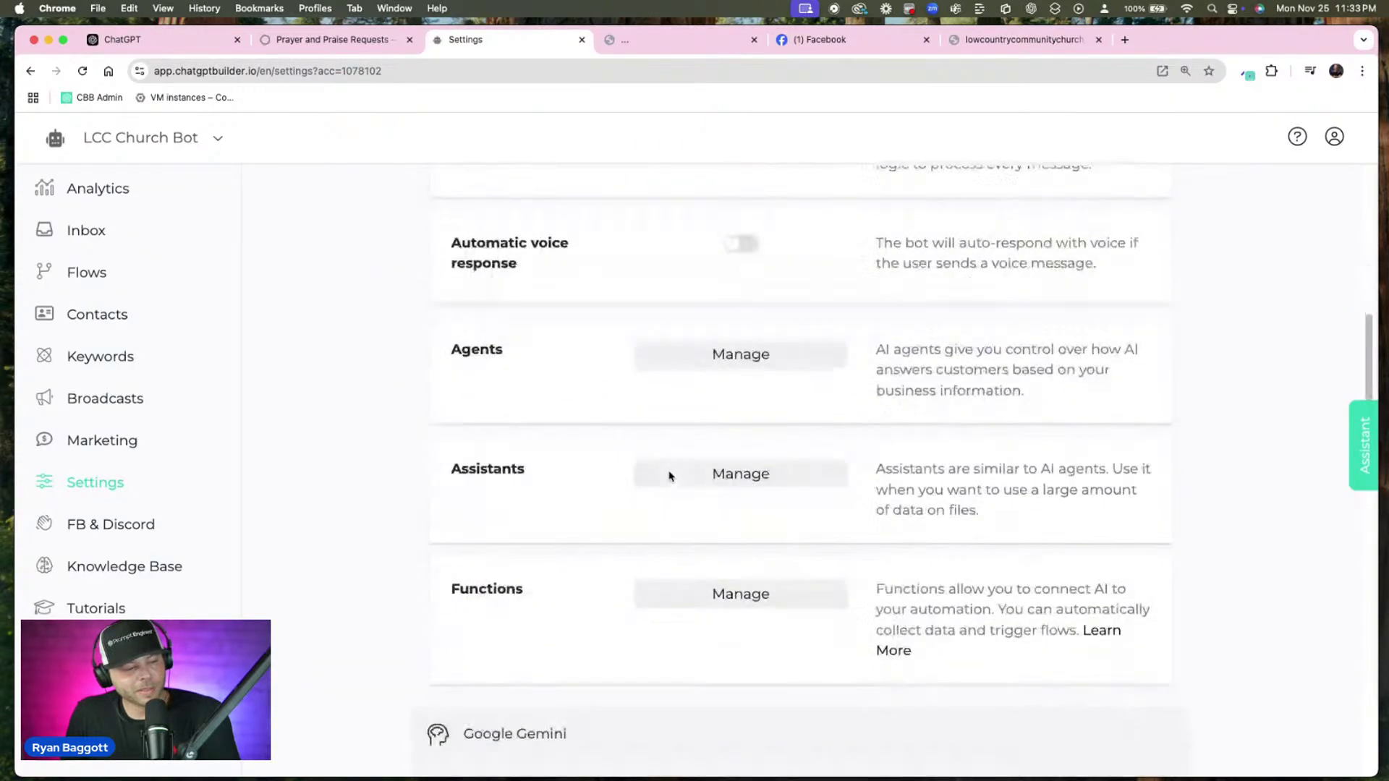
{"action": "left_click", "coordinate": [712, 434]}
Start a new function named "prayer request" with the description "Allows the user to make a prayer request"
{"action": "left_click", "coordinate": [1152, 301]}
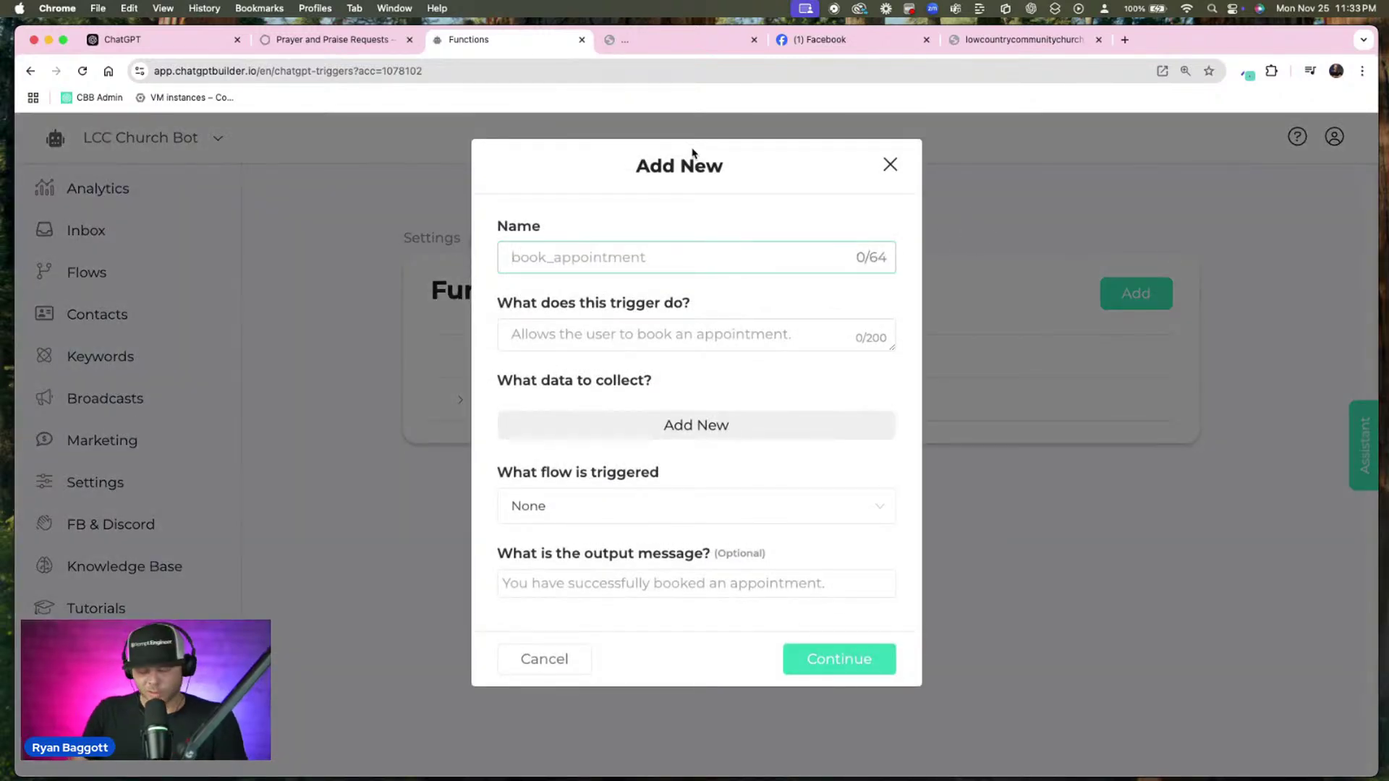
{"action": "type", "text": "prayer request"}
{"action": "left_click", "coordinate": [669, 341]}
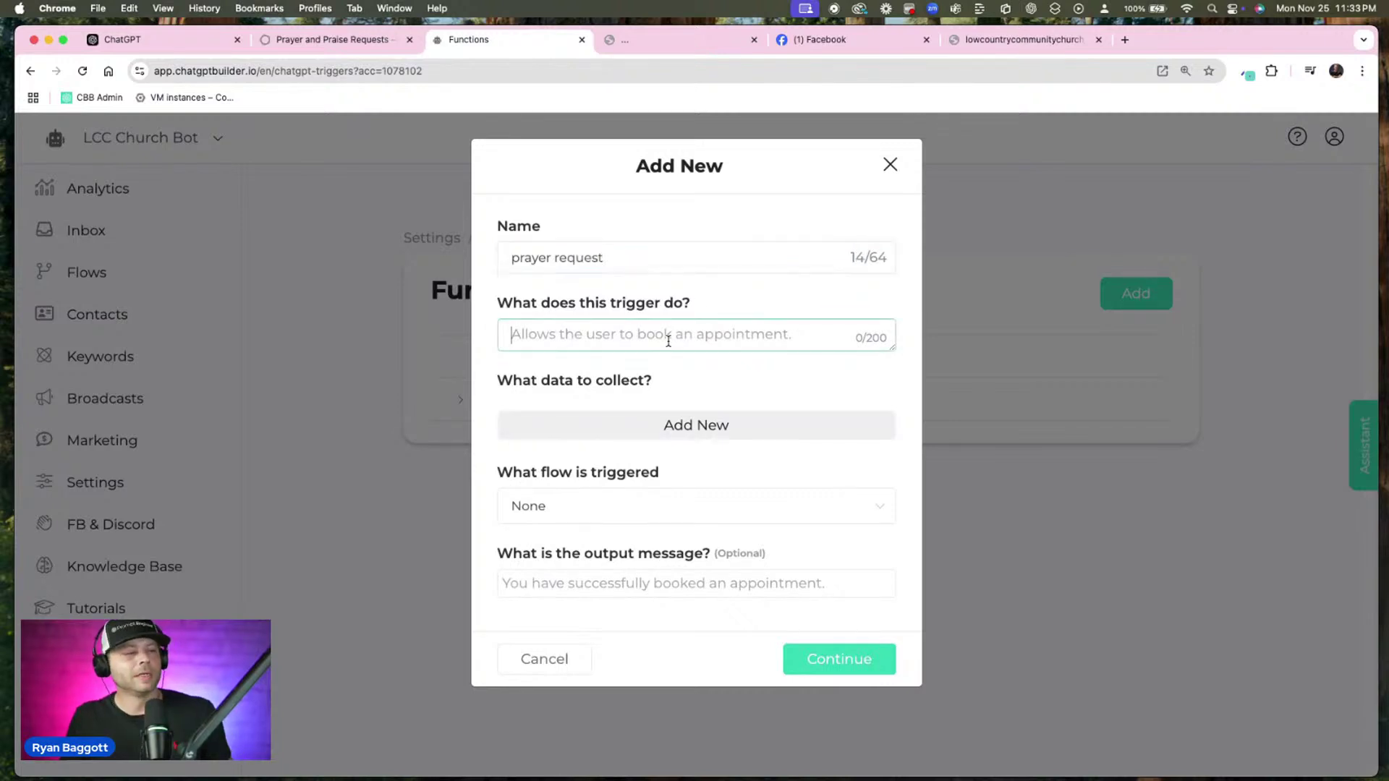
{"action": "key", "text": "F5"}
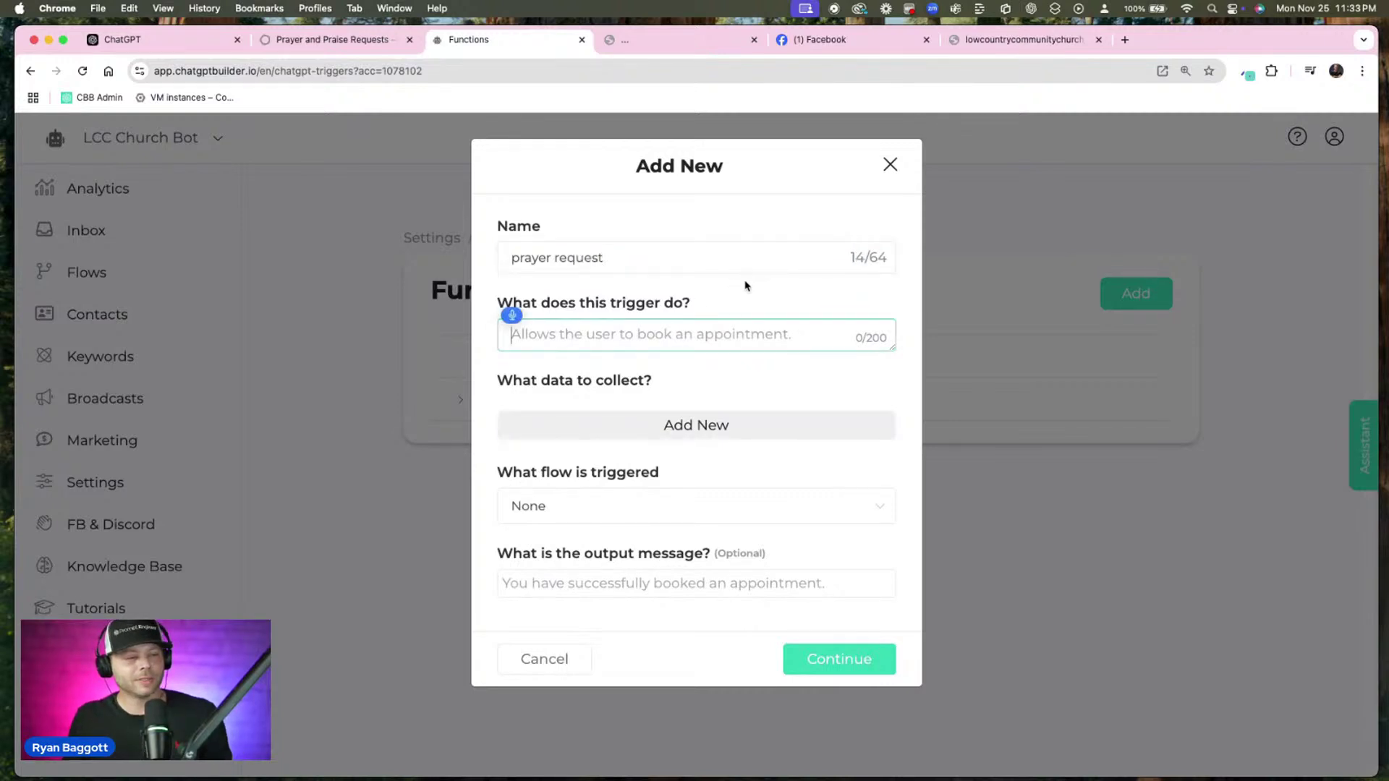
{"action": "type", "text": "Allows the user to make a prayer request"}
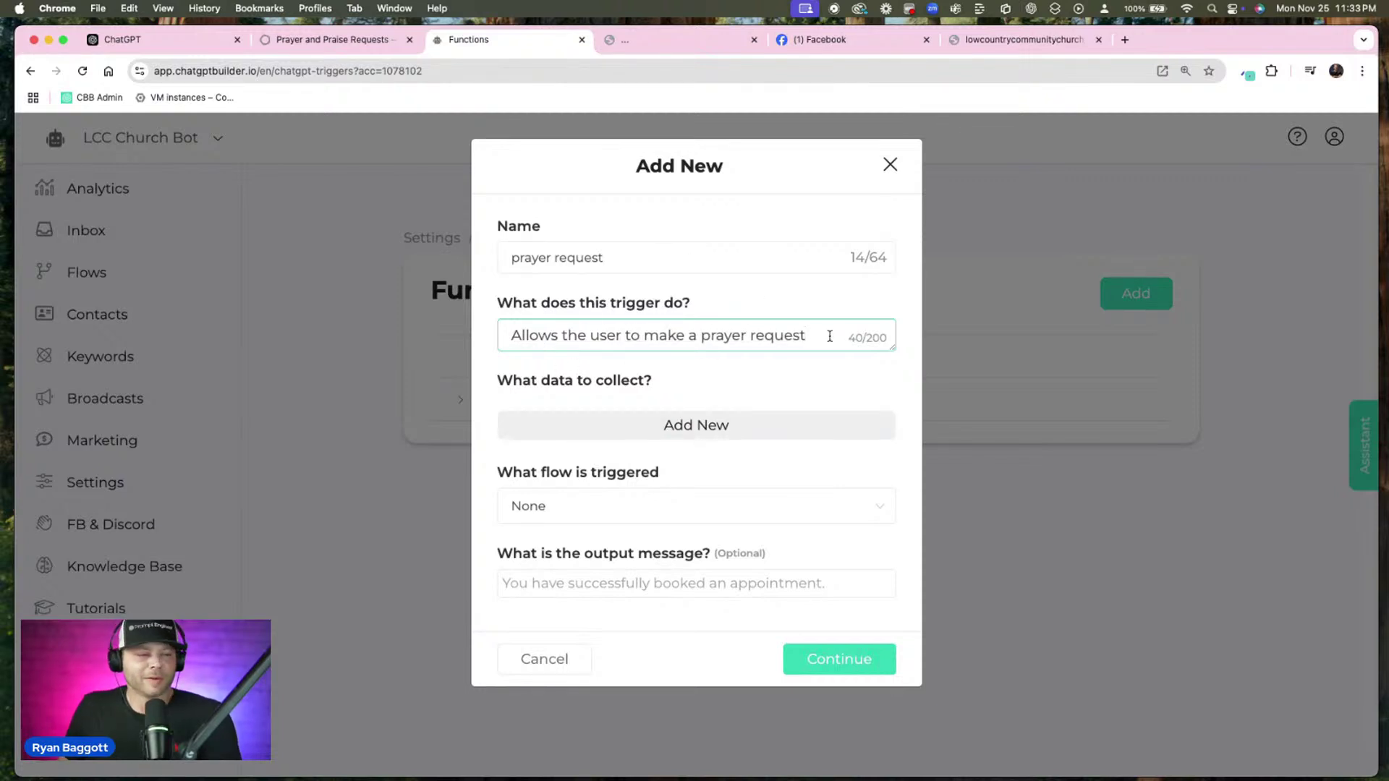
Set the new function to trigger the Prayer Request flow and save it
{"action": "left_click", "coordinate": [658, 505]}
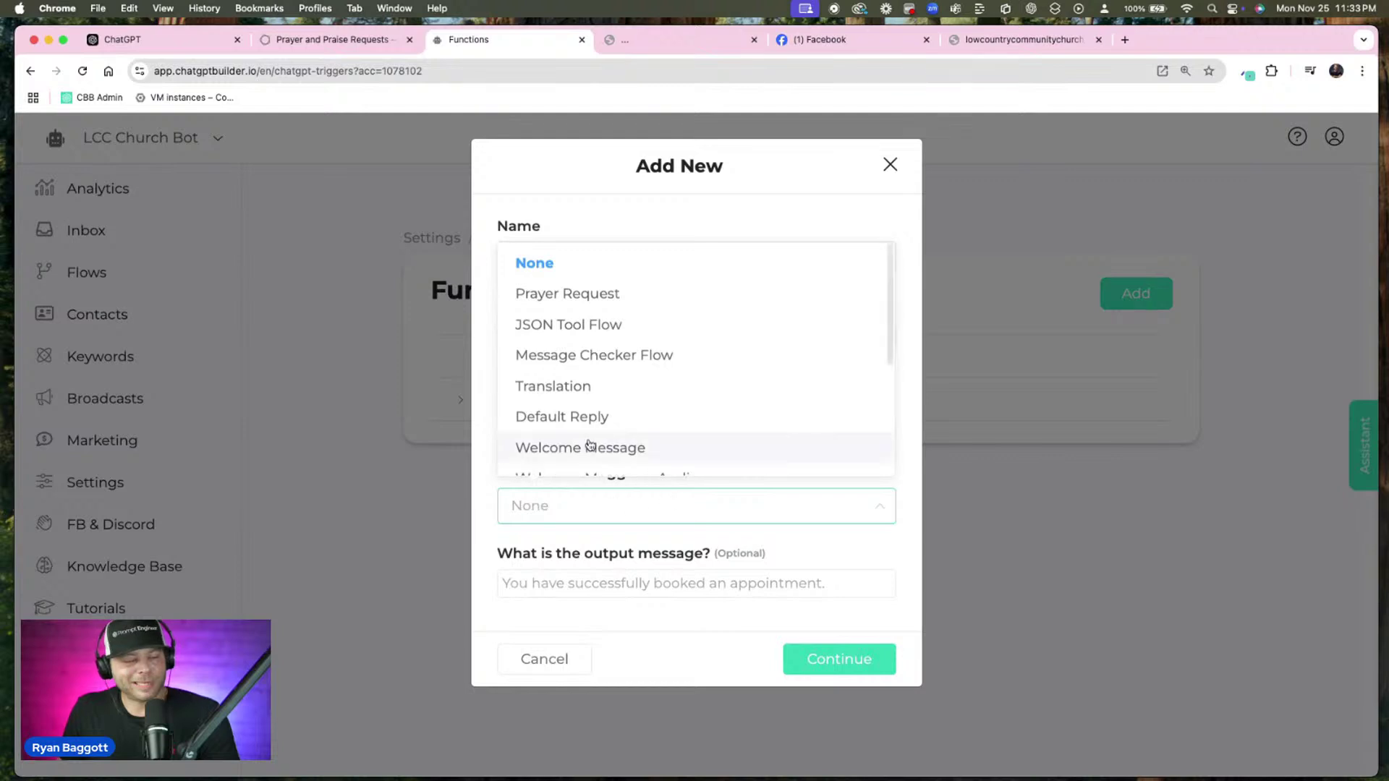
{"action": "left_click", "coordinate": [568, 295]}
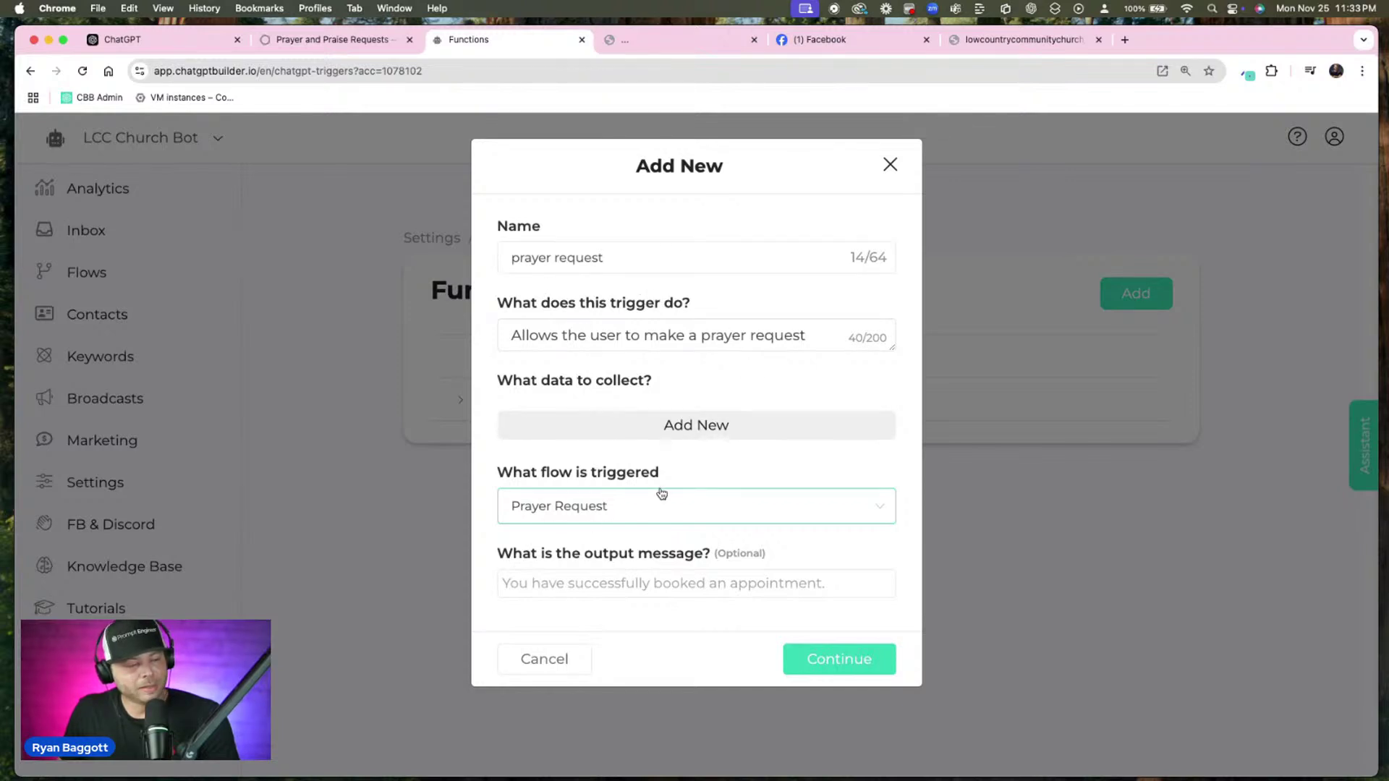
{"action": "left_click", "coordinate": [832, 671]}
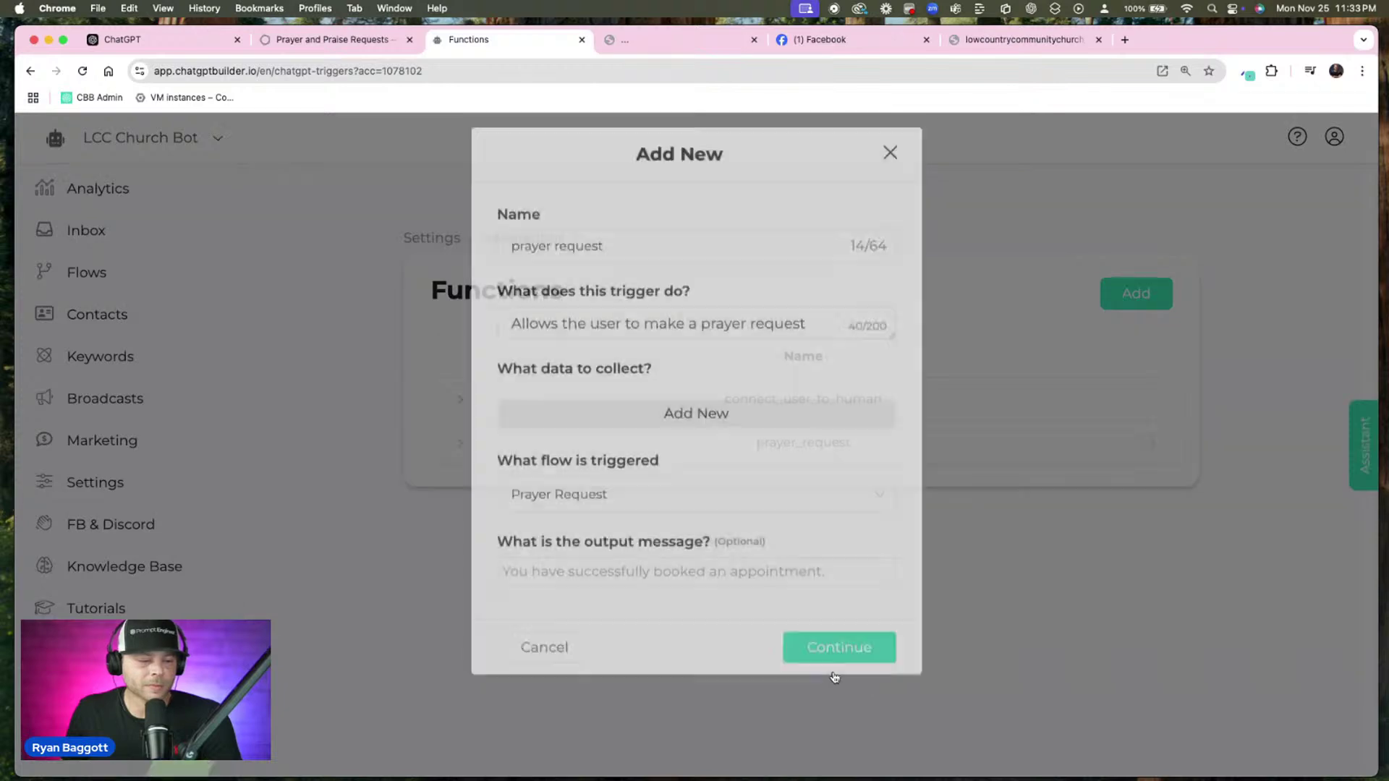
Return to the OpenAI integration, open its custom instructions for editing, enlarge the text area and assign the prayer_request function
{"action": "left_click", "coordinate": [520, 241]}
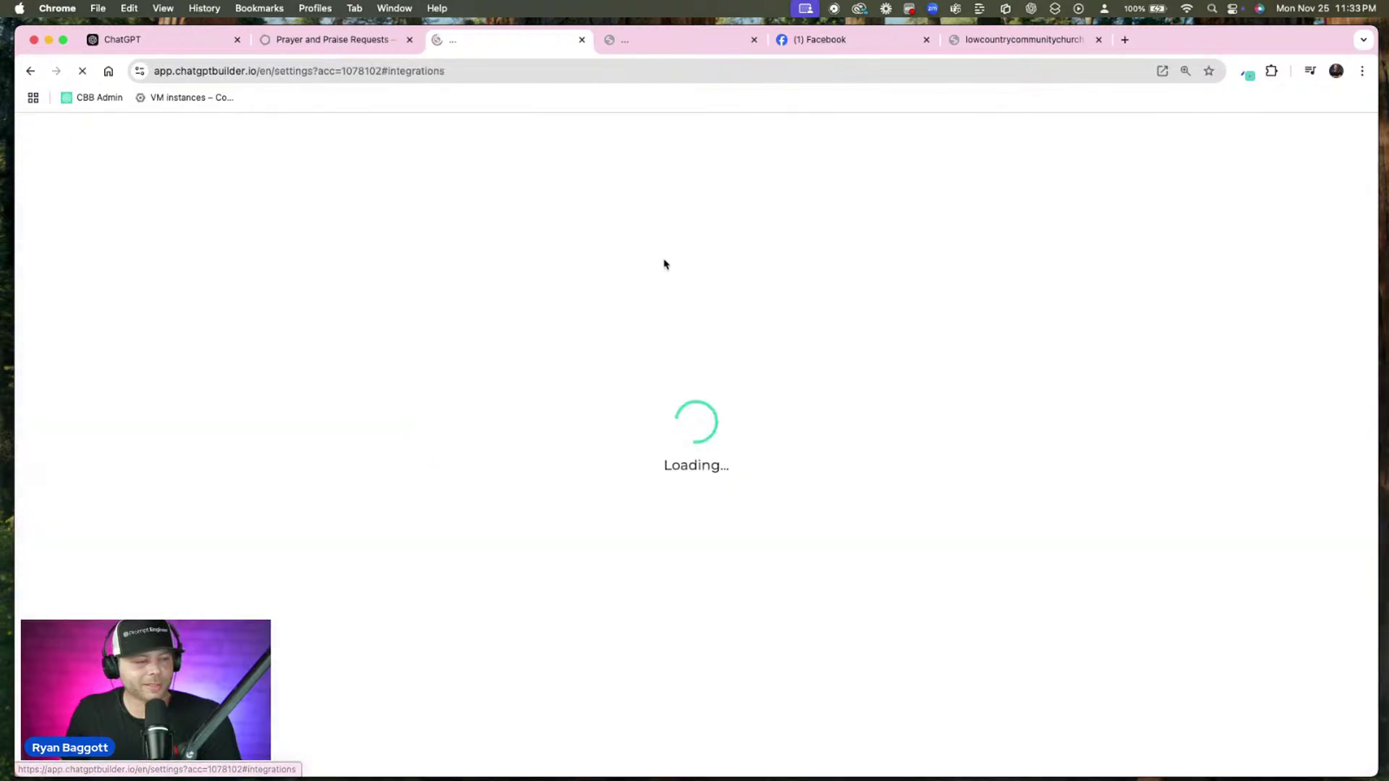
{"action": "left_click", "coordinate": [540, 472]}
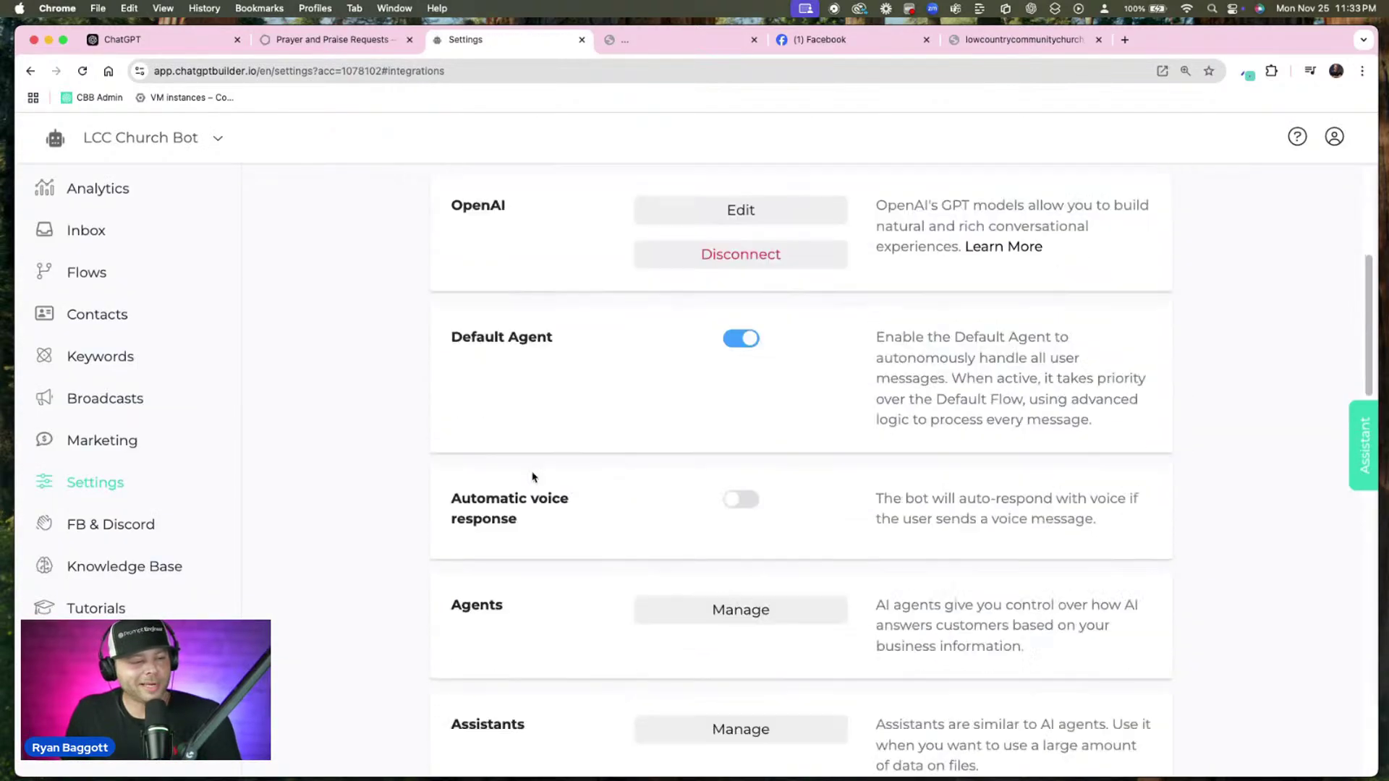
{"action": "scroll", "coordinate": [550, 434], "scroll_direction": "up", "scroll_amount": 2}
{"action": "left_click", "coordinate": [642, 344]}
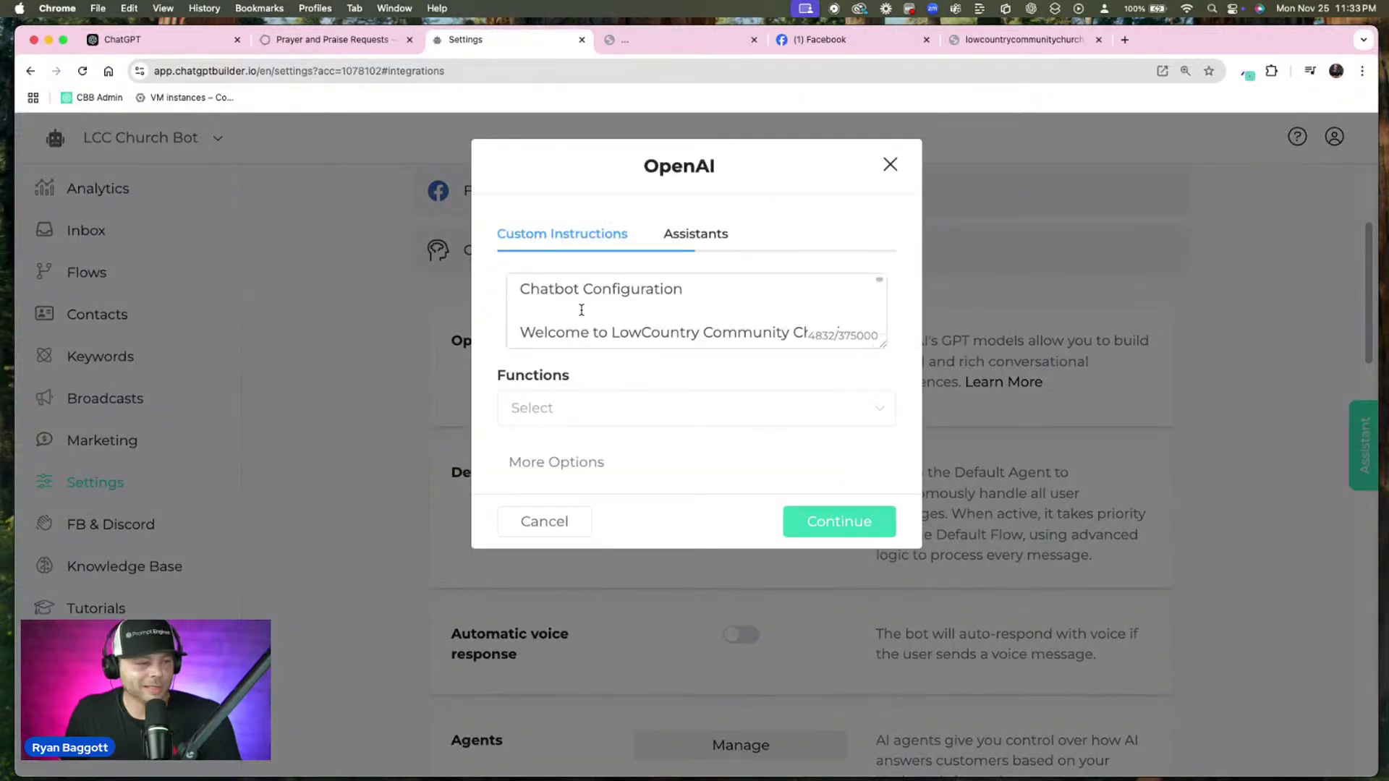
{"action": "left_click_drag", "start_coordinate": [881, 345], "coordinate": [881, 444]}
{"action": "left_click", "coordinate": [868, 504]}
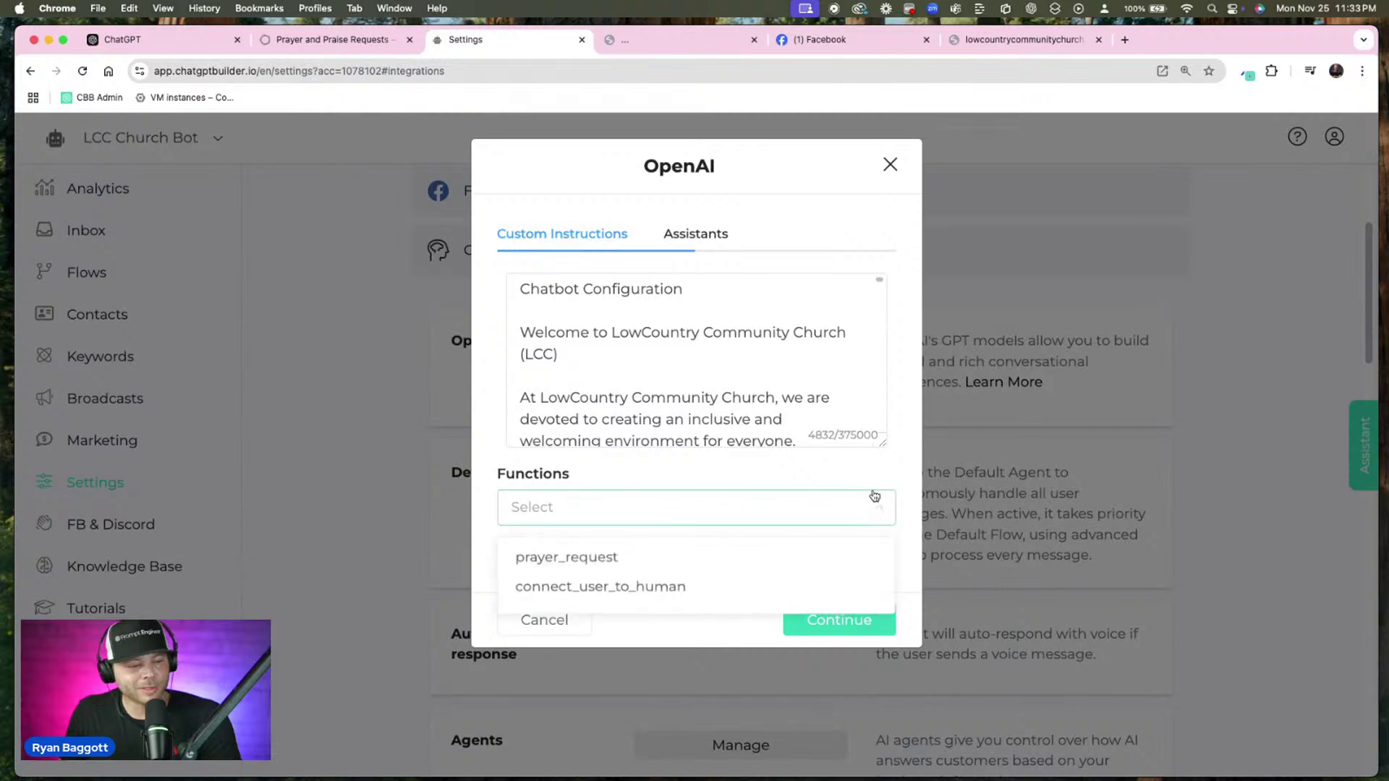
{"action": "left_click", "coordinate": [611, 564]}
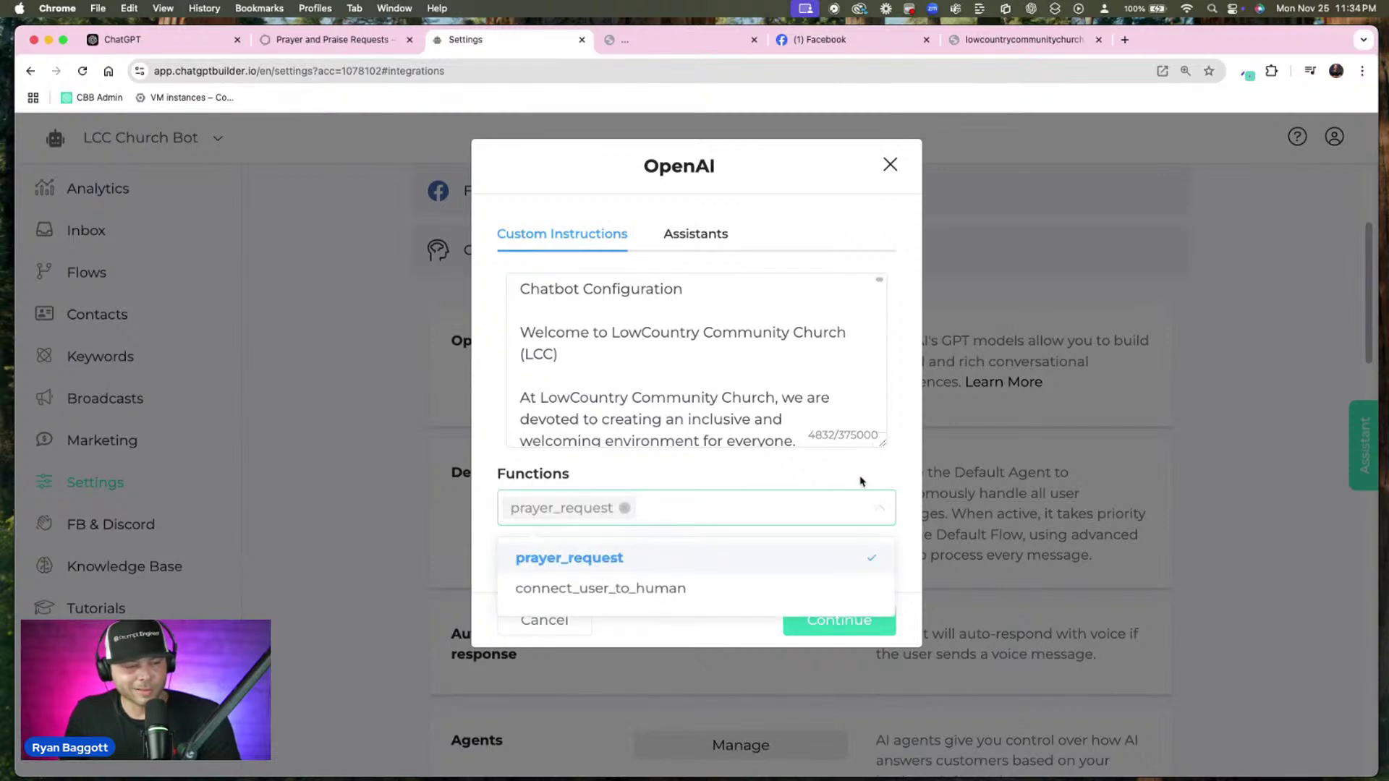
{"action": "left_click", "coordinate": [877, 472]}
Append "Send the prayer request flow if the user indicates they want to make a prayer request" as a new paragraph ending the custom instructions
{"action": "scroll", "coordinate": [809, 419], "scroll_direction": "down", "scroll_amount": 20}
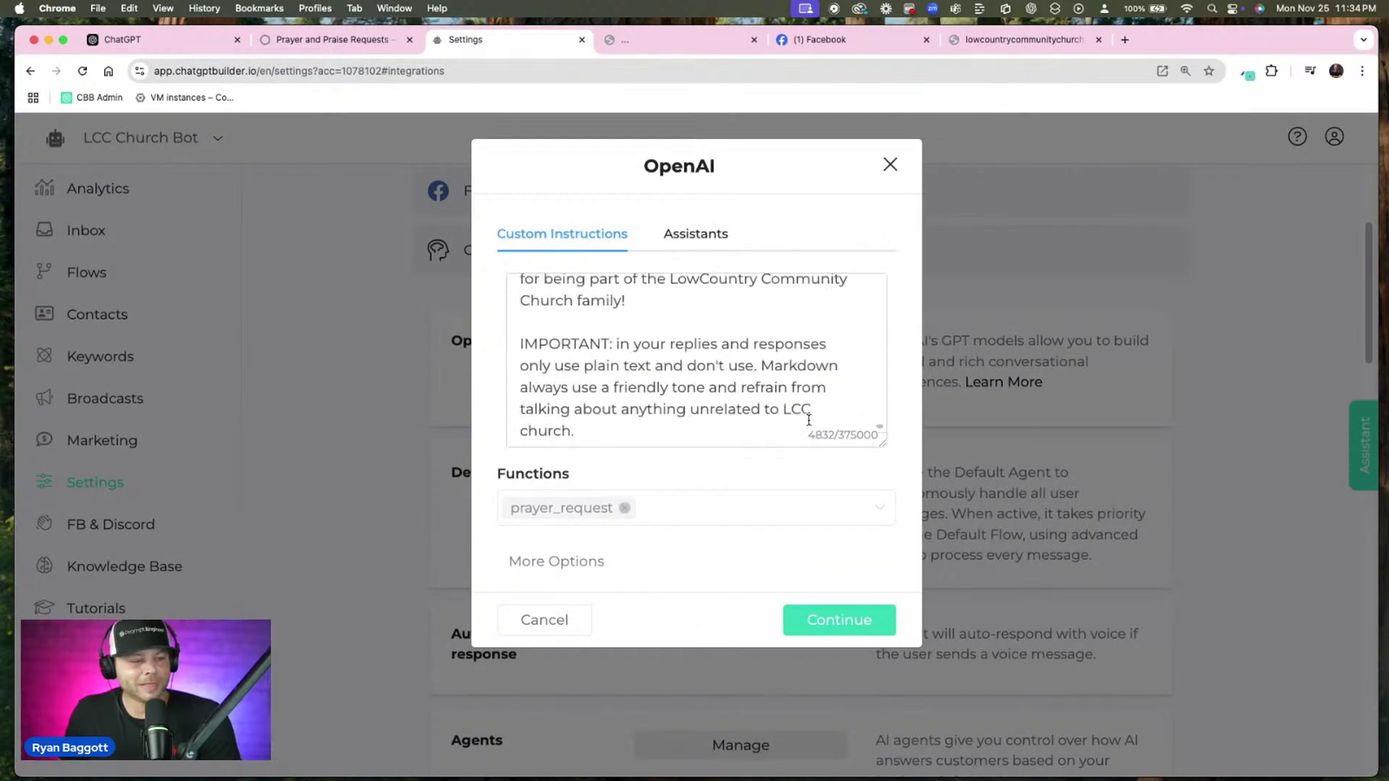
{"action": "left_click", "coordinate": [620, 432]}
{"action": "key", "text": "Return"}
{"action": "key", "text": "Return"}
{"action": "key", "text": "F5"}
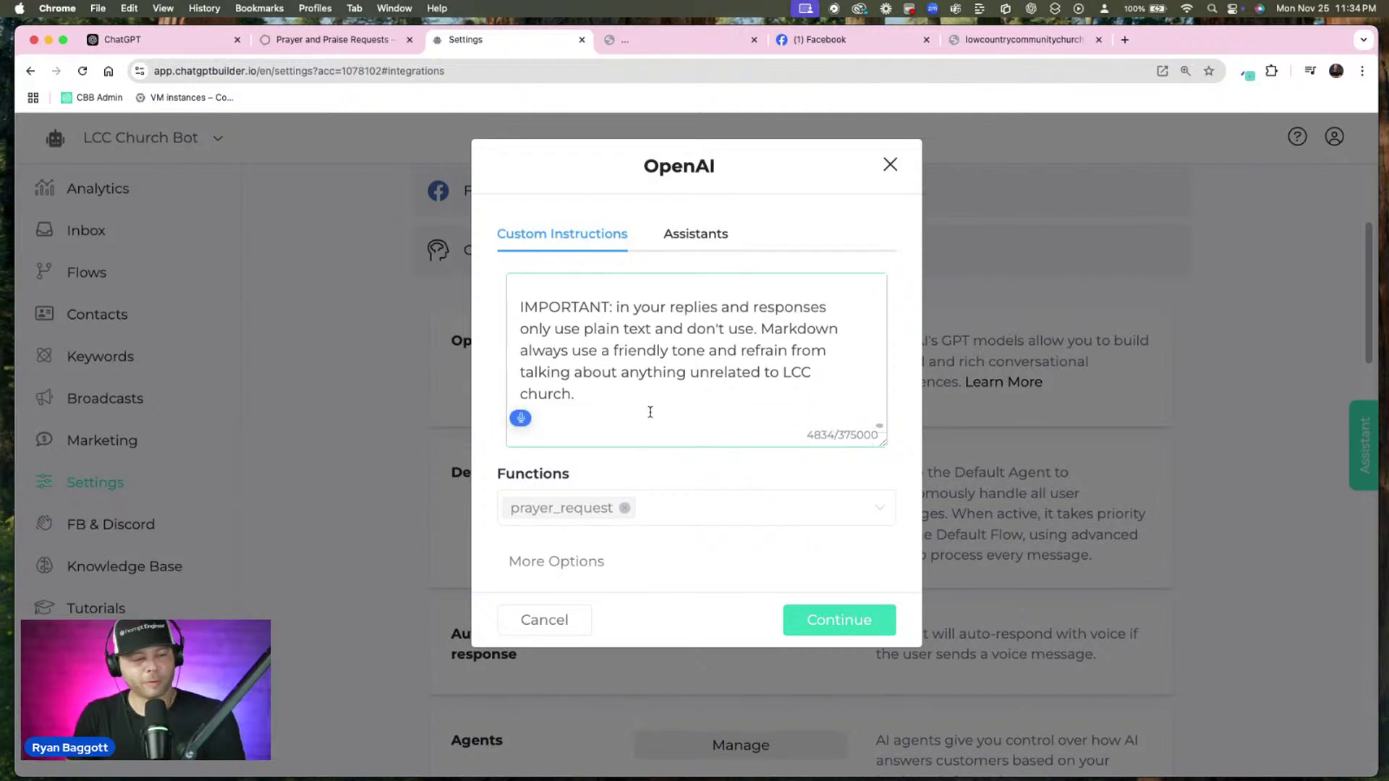
{"action": "type", "text": "Send the prayer request flow"}
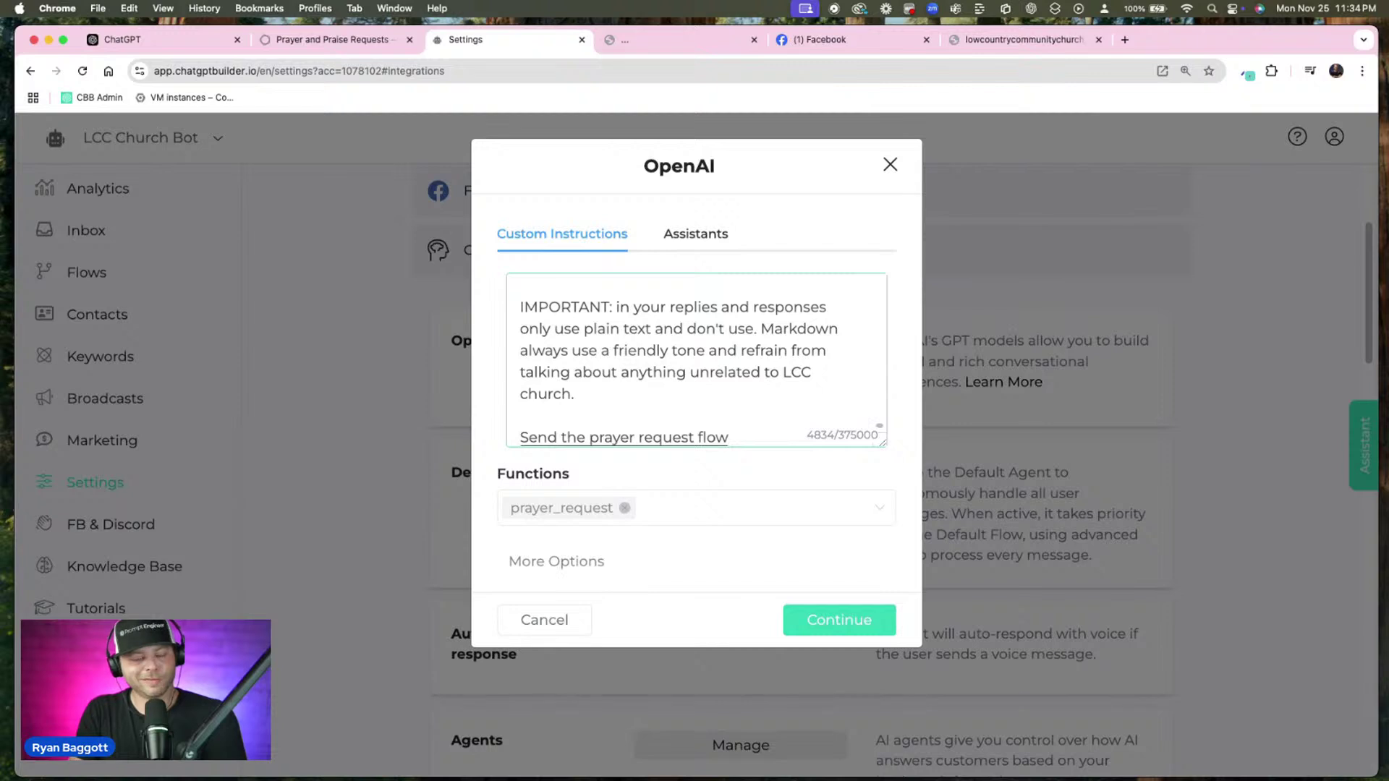
{"action": "type", "text": " if the user"}
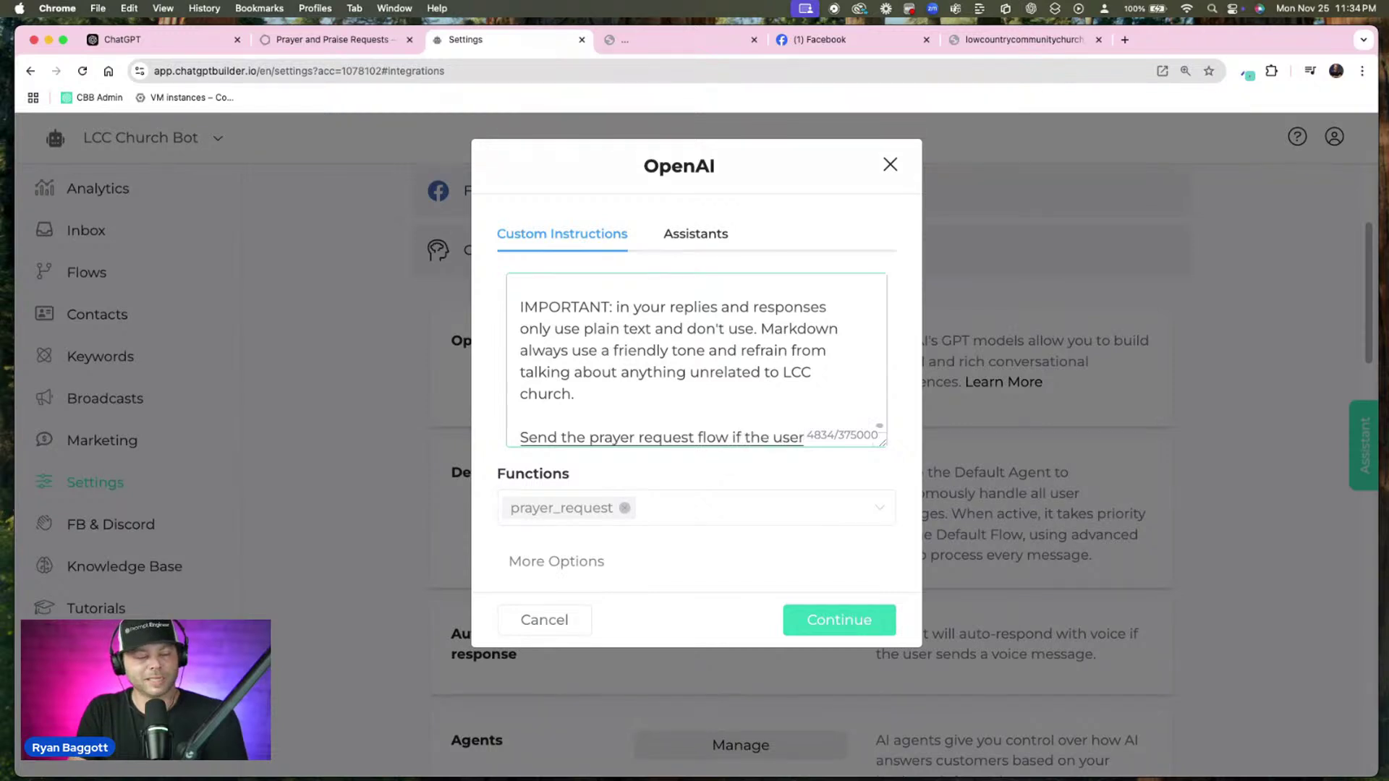
{"action": "type", "text": " requests"}
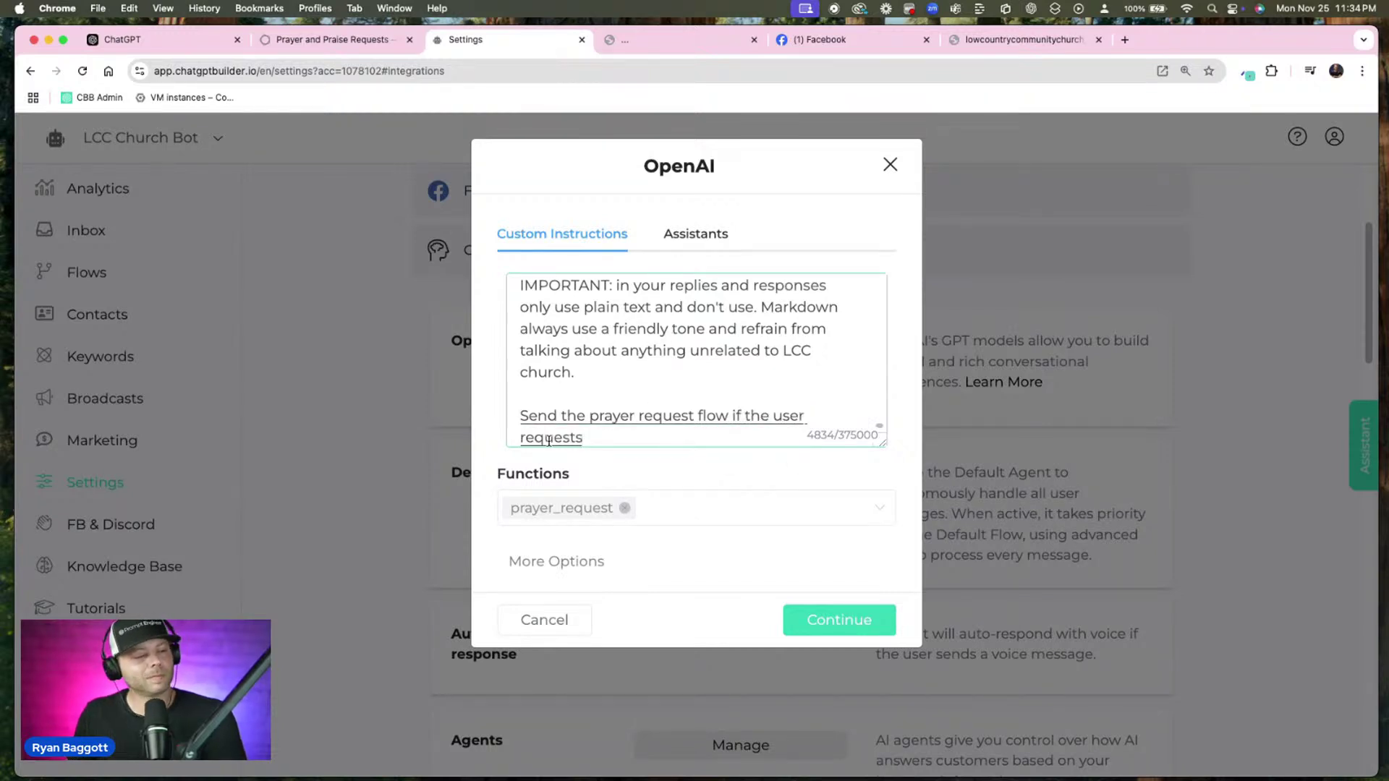
{"action": "double_click", "coordinate": [549, 439]}
{"action": "type", "text": "indicates they want to make a prayer req"}
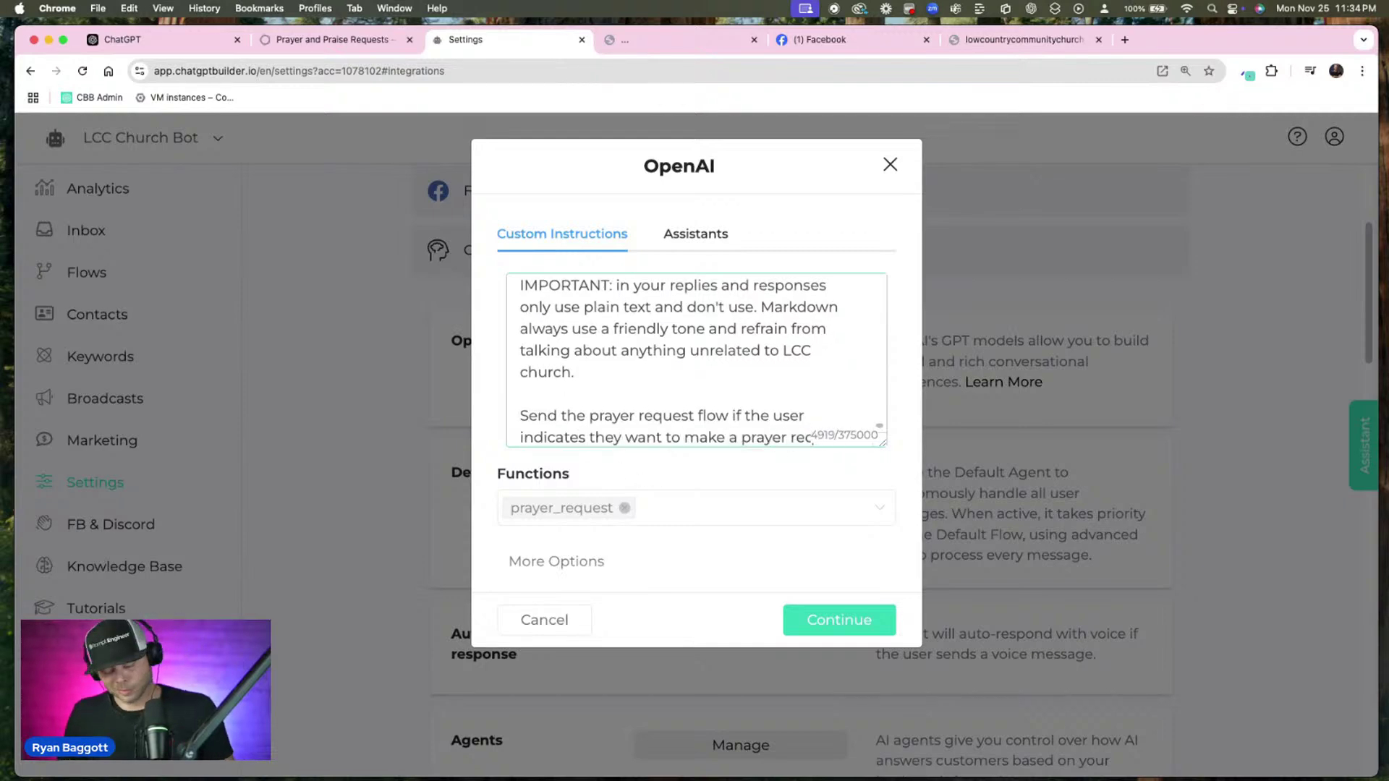
Finish the prayer request instruction, enlarge the text area to review it, and save the OpenAI settings
{"action": "type", "text": "u"}
{"action": "left_click_drag", "start_coordinate": [881, 439], "coordinate": [883, 490]}
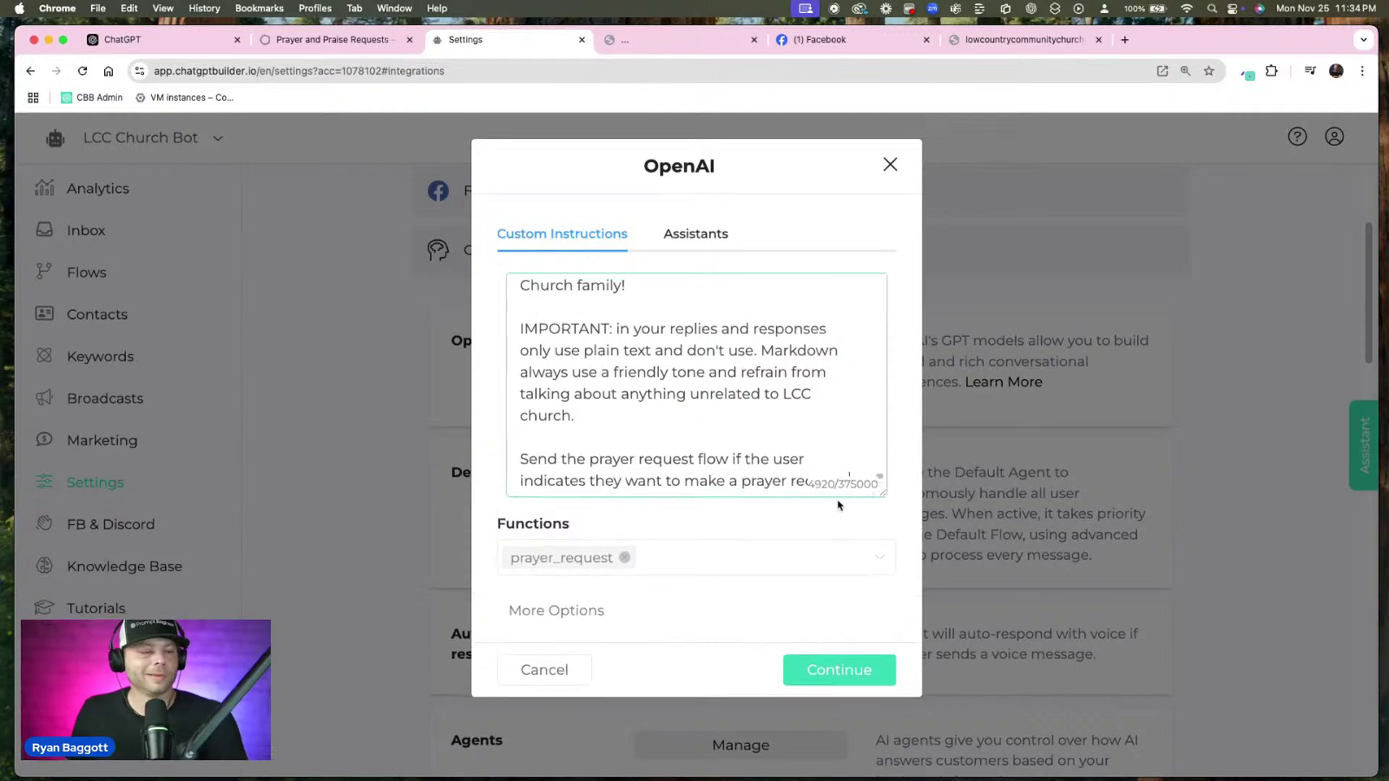
{"action": "left_click", "coordinate": [863, 662]}
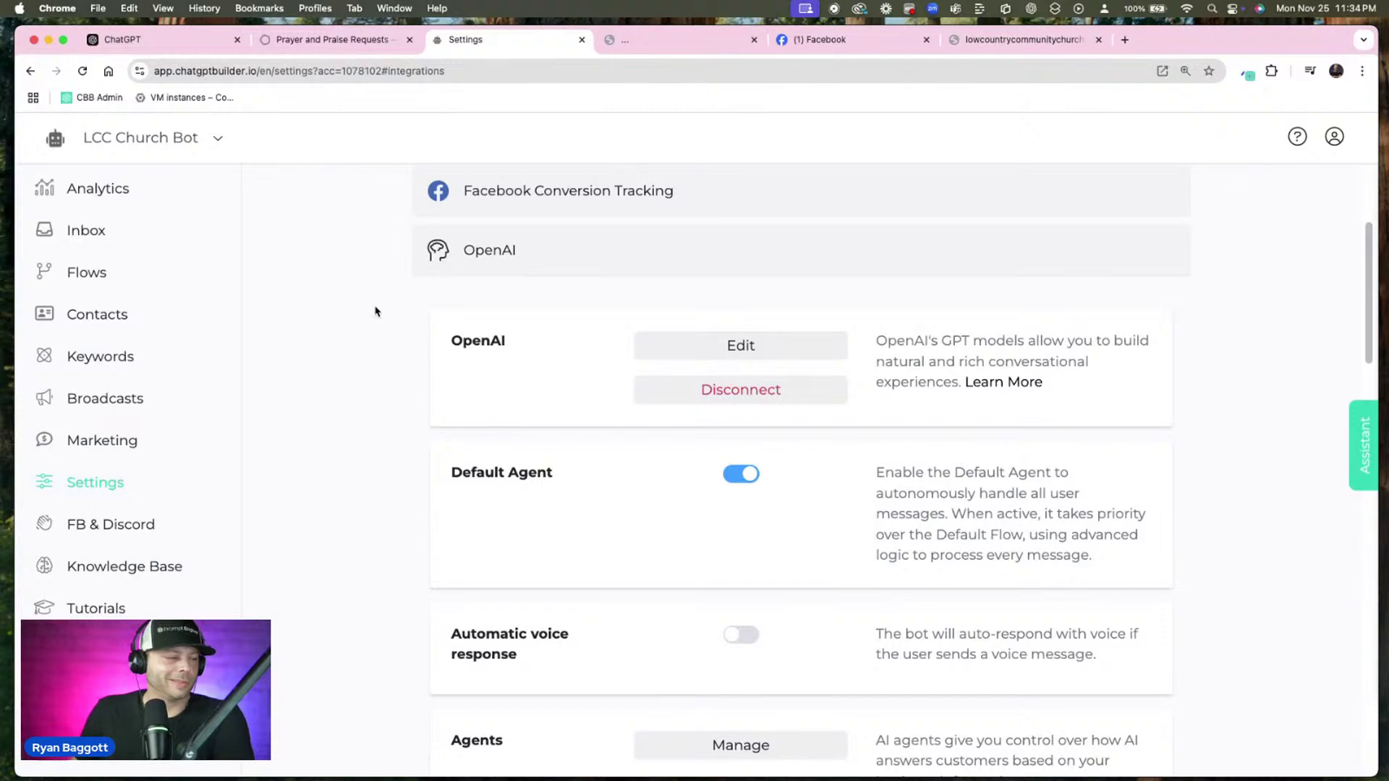
Switch to the church webchat preview and send the bot the message "hey are you still there"
{"action": "left_click", "coordinate": [688, 43]}
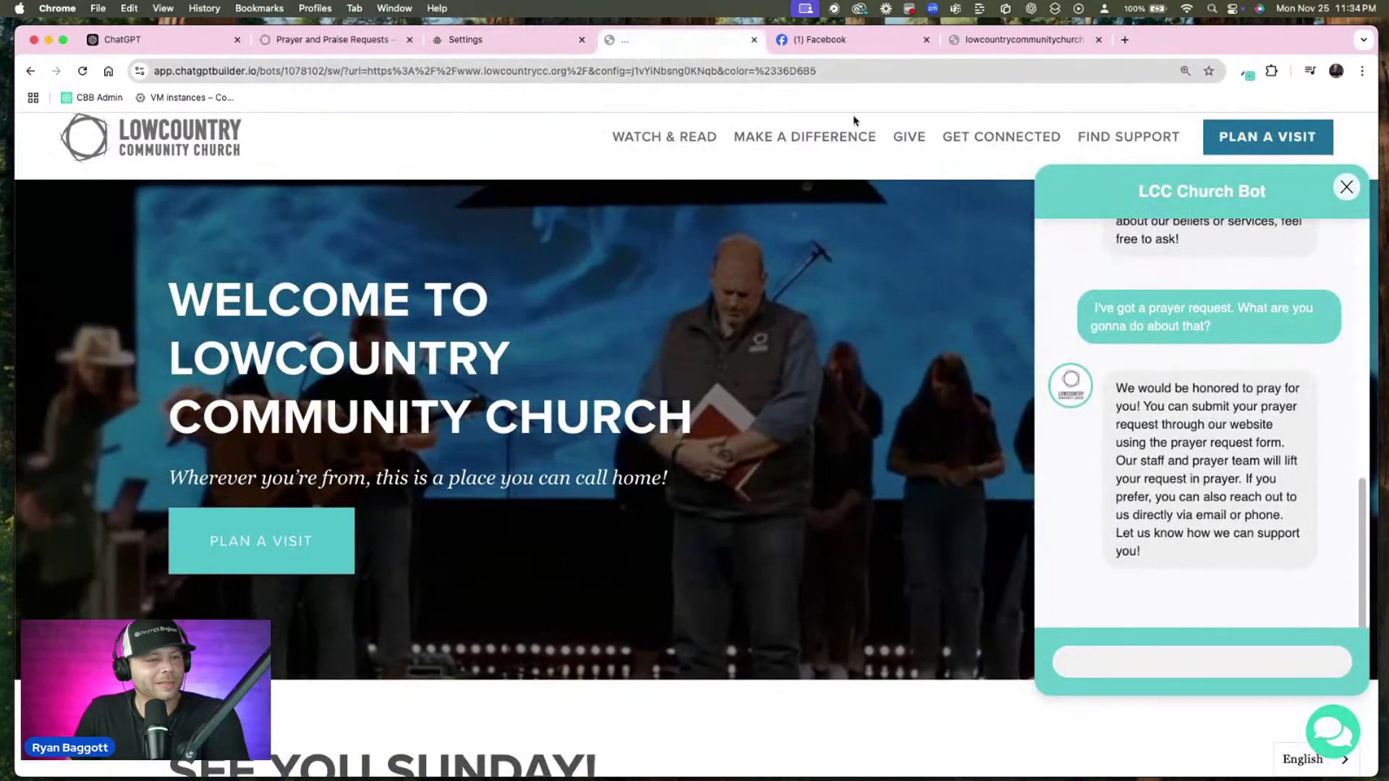
{"action": "left_click", "coordinate": [1194, 661]}
{"action": "type", "text": "hey "}
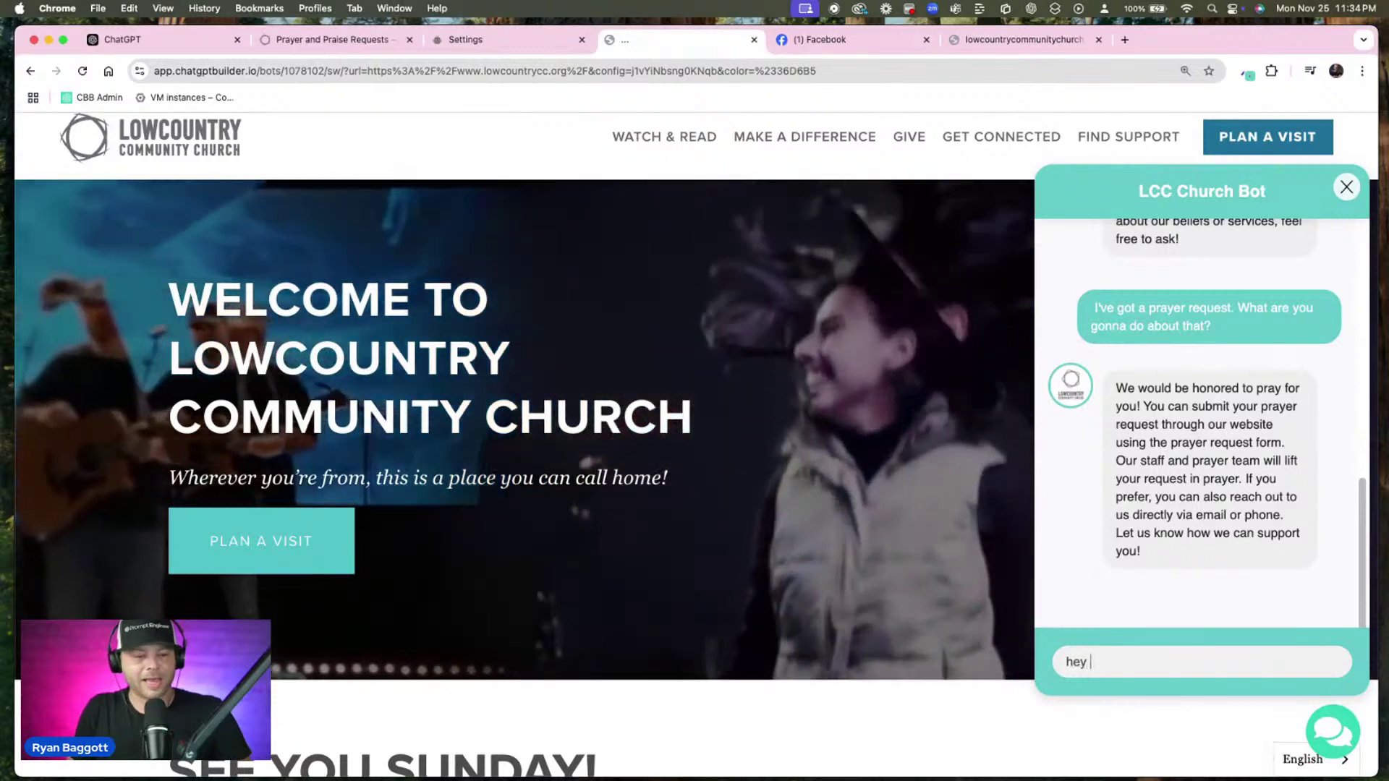
{"action": "type", "text": "are you still there"}
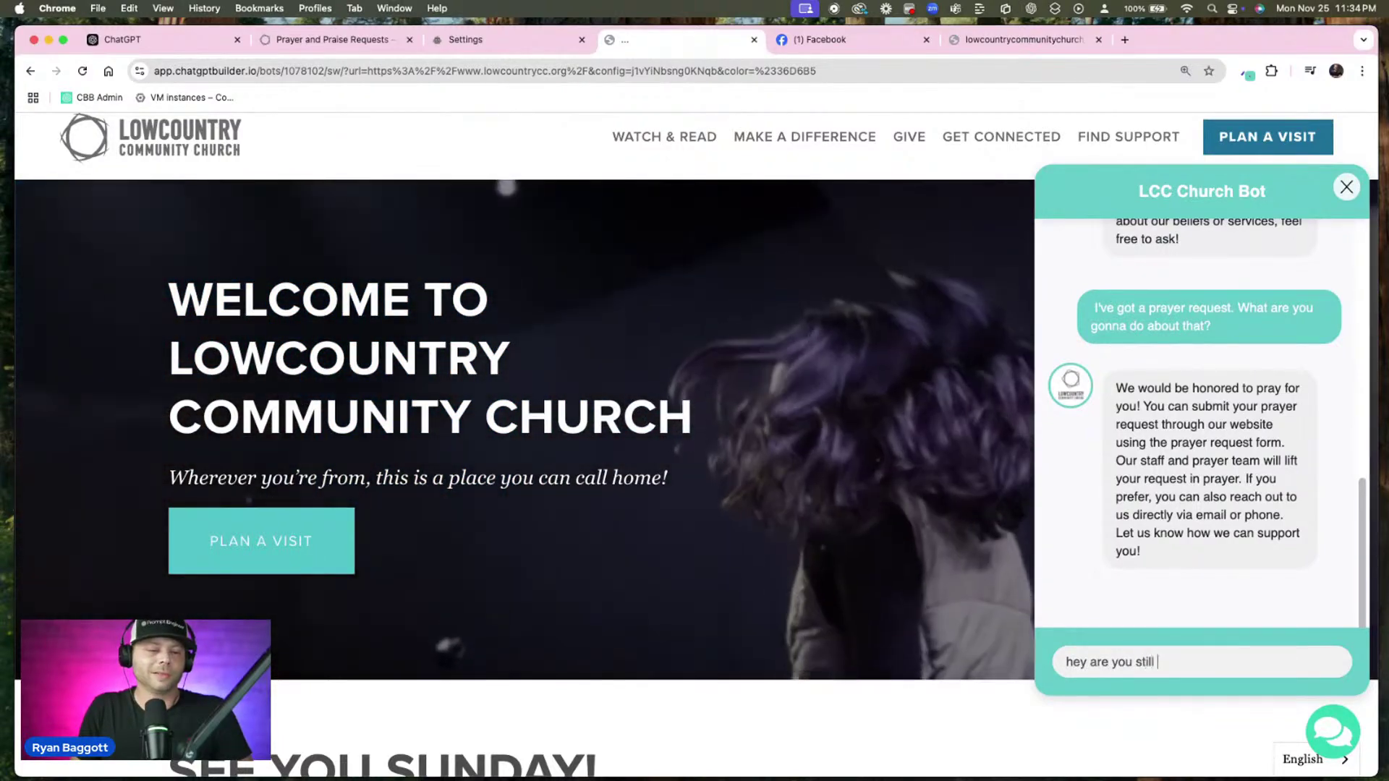
{"action": "key", "text": "Return"}
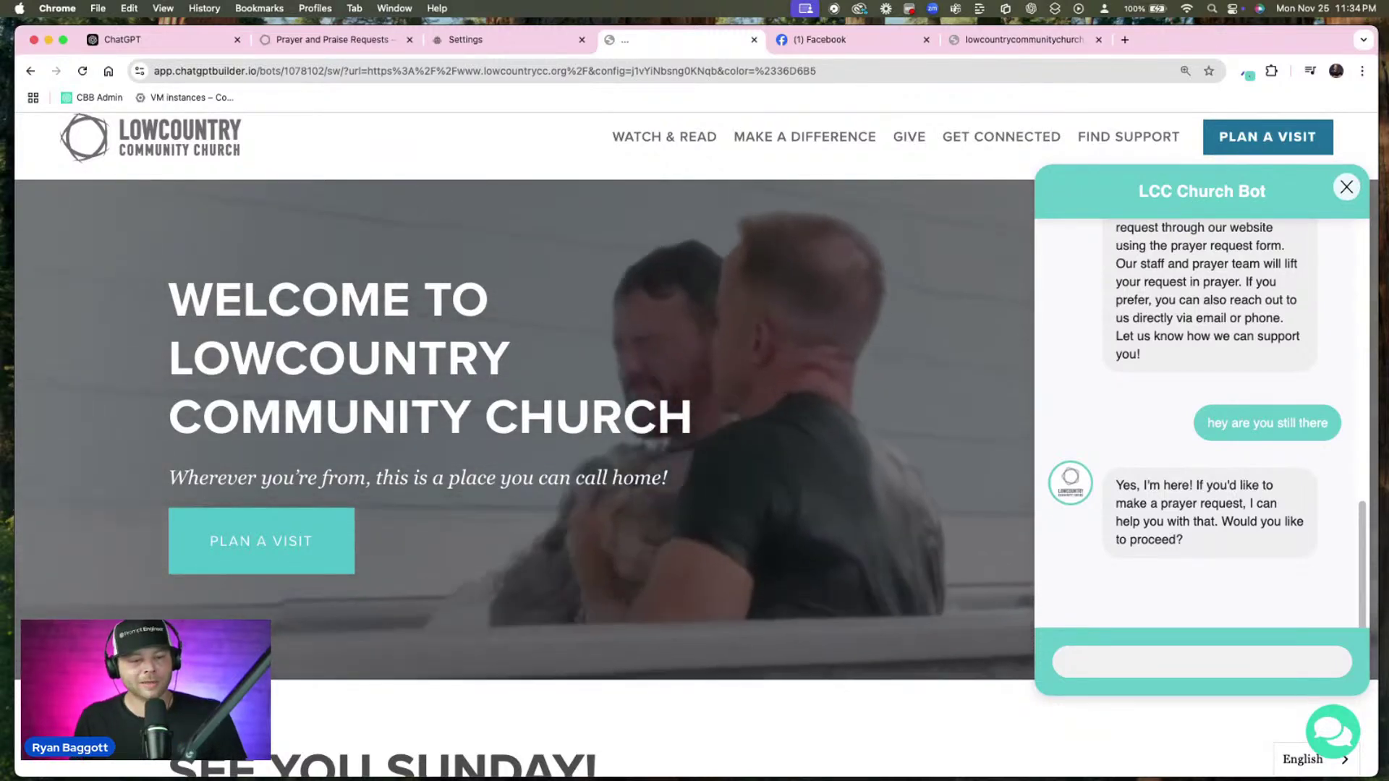
Send the bot "get a question it might be weird. Is it OK that I ask?" followed by "I have a prayer request"
{"action": "key", "text": "F5"}
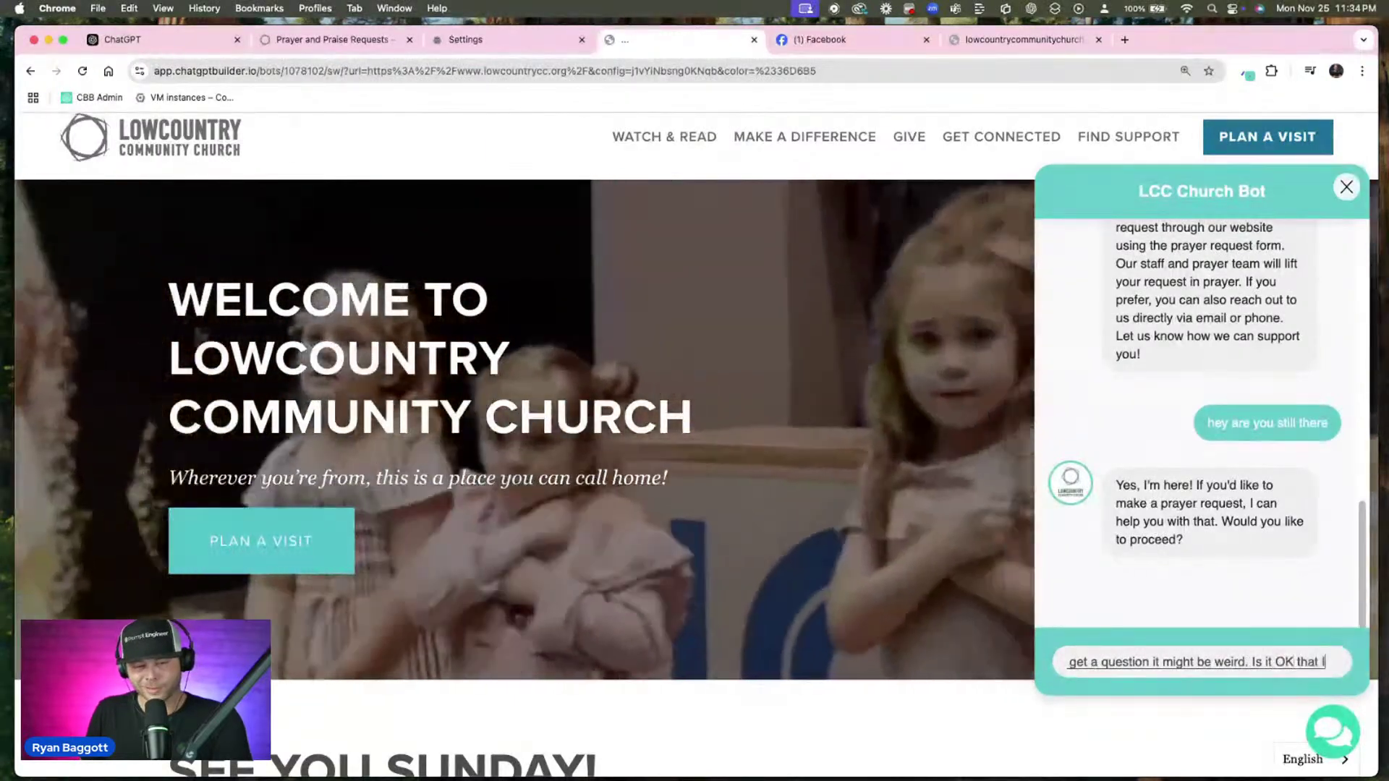
{"action": "key", "text": "Return"}
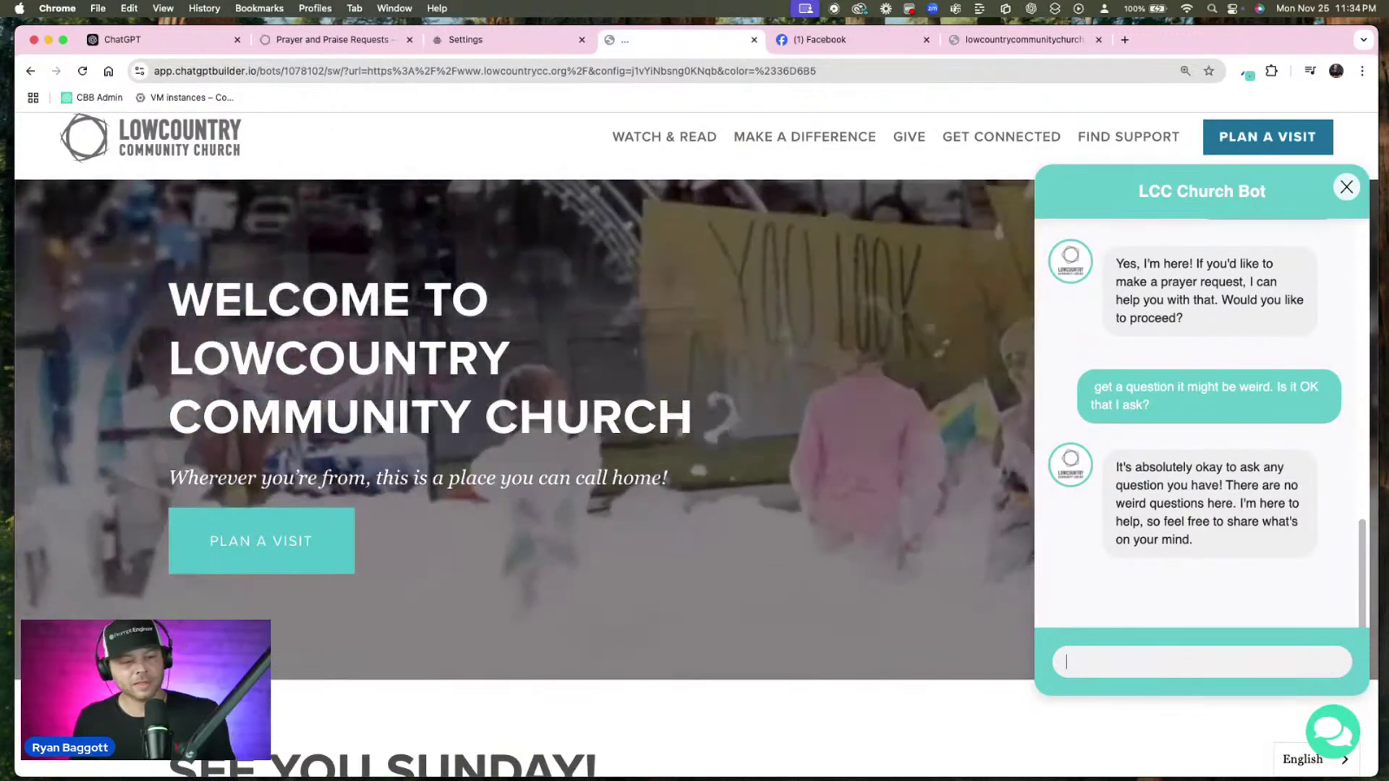
{"action": "type", "text": "I have a prayer request"}
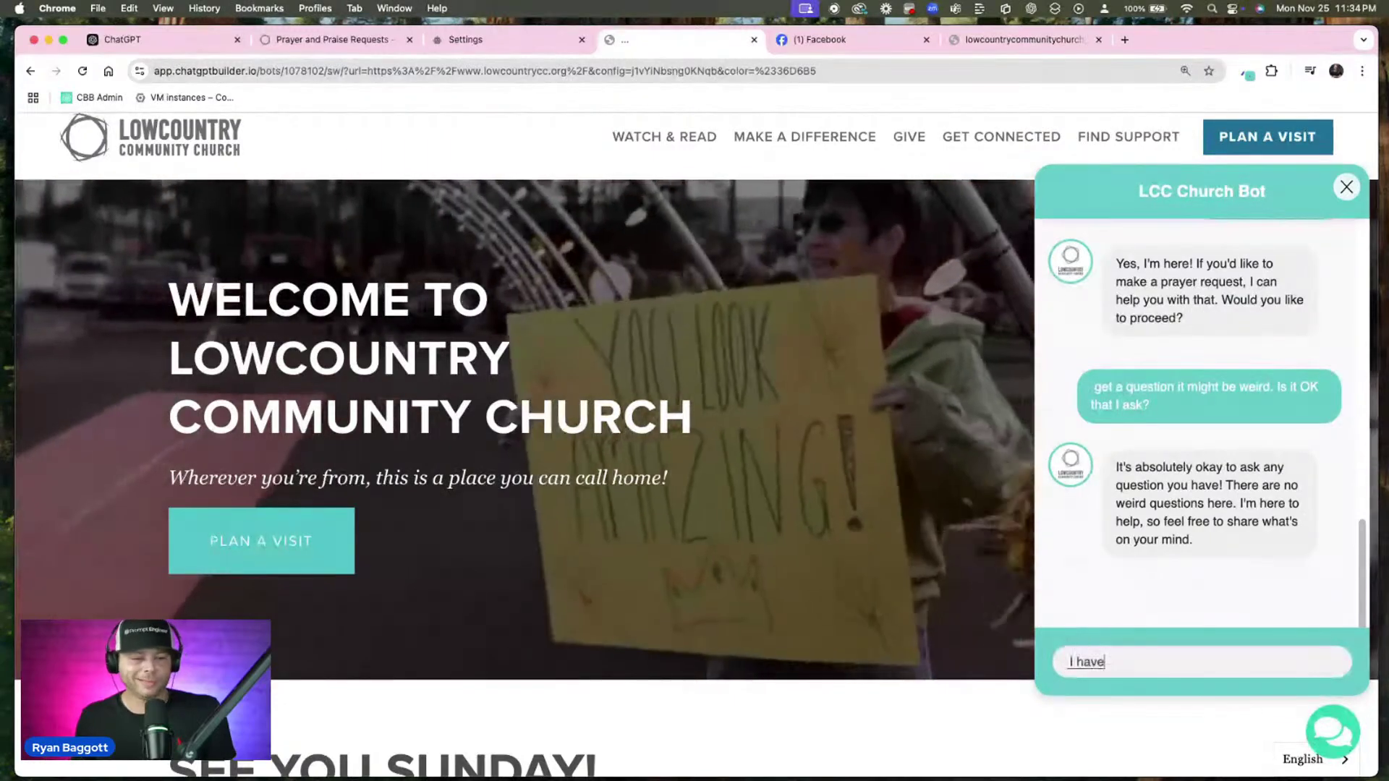
{"action": "key", "text": "Return"}
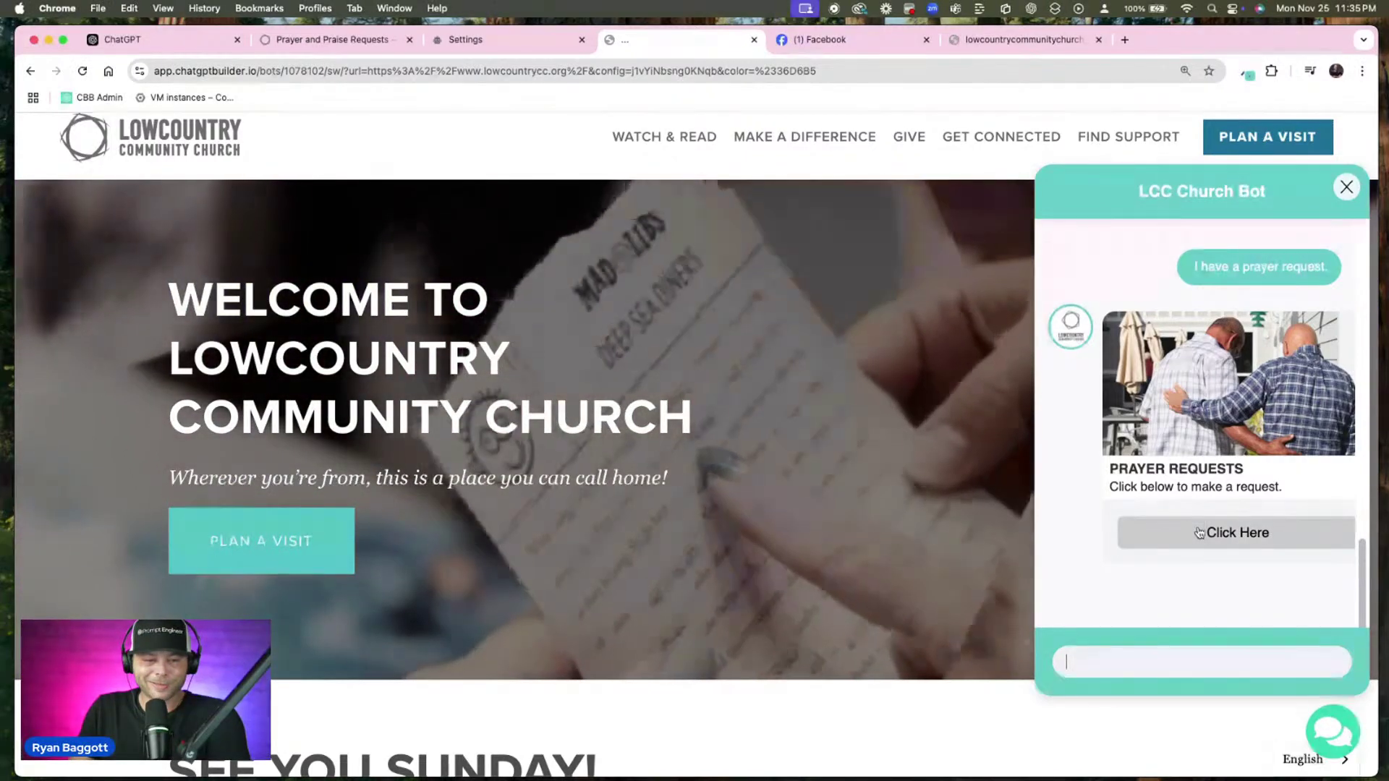
Start a request from the Prayer Requests card and answer "Y'all are awesome. I just wanted to see what you would do."
{"action": "left_click", "coordinate": [1201, 531]}
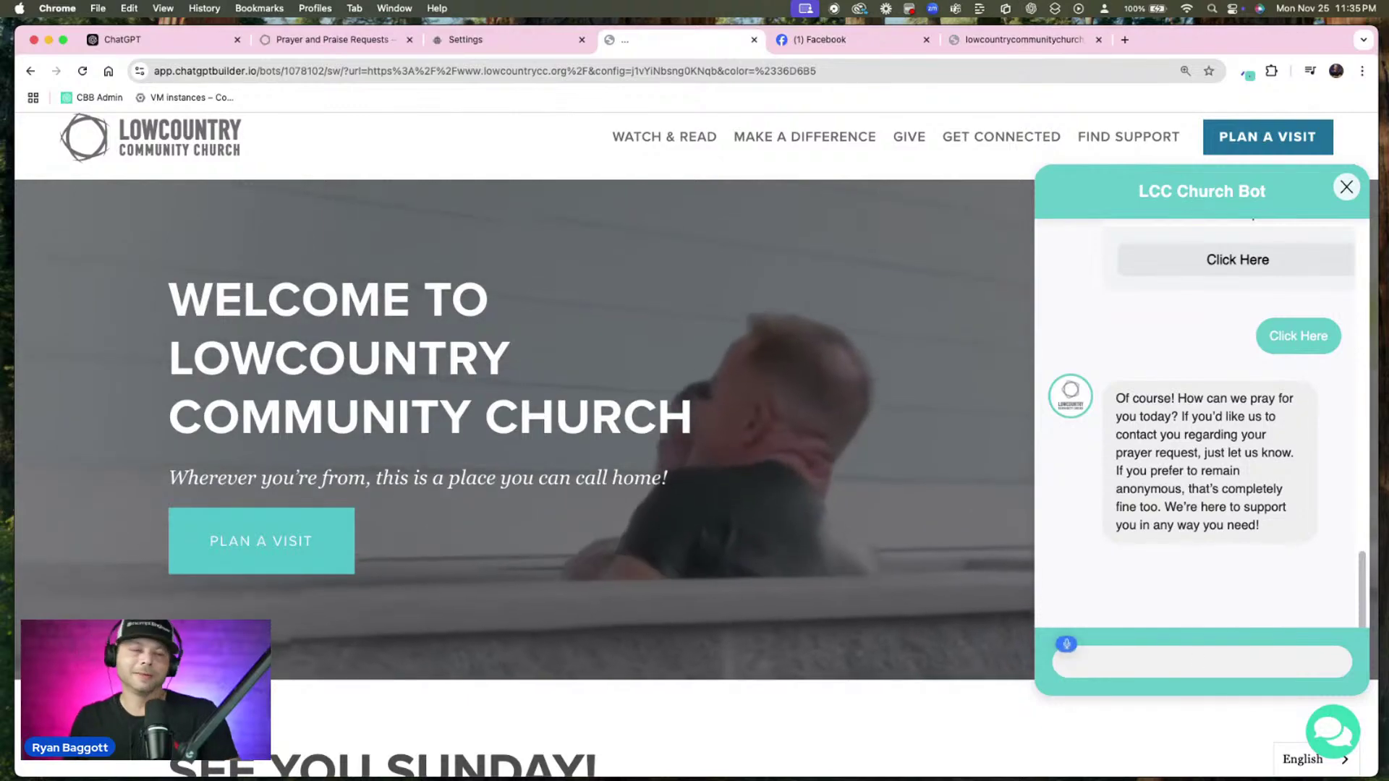
{"action": "type", "text": "Y'all are awesome."}
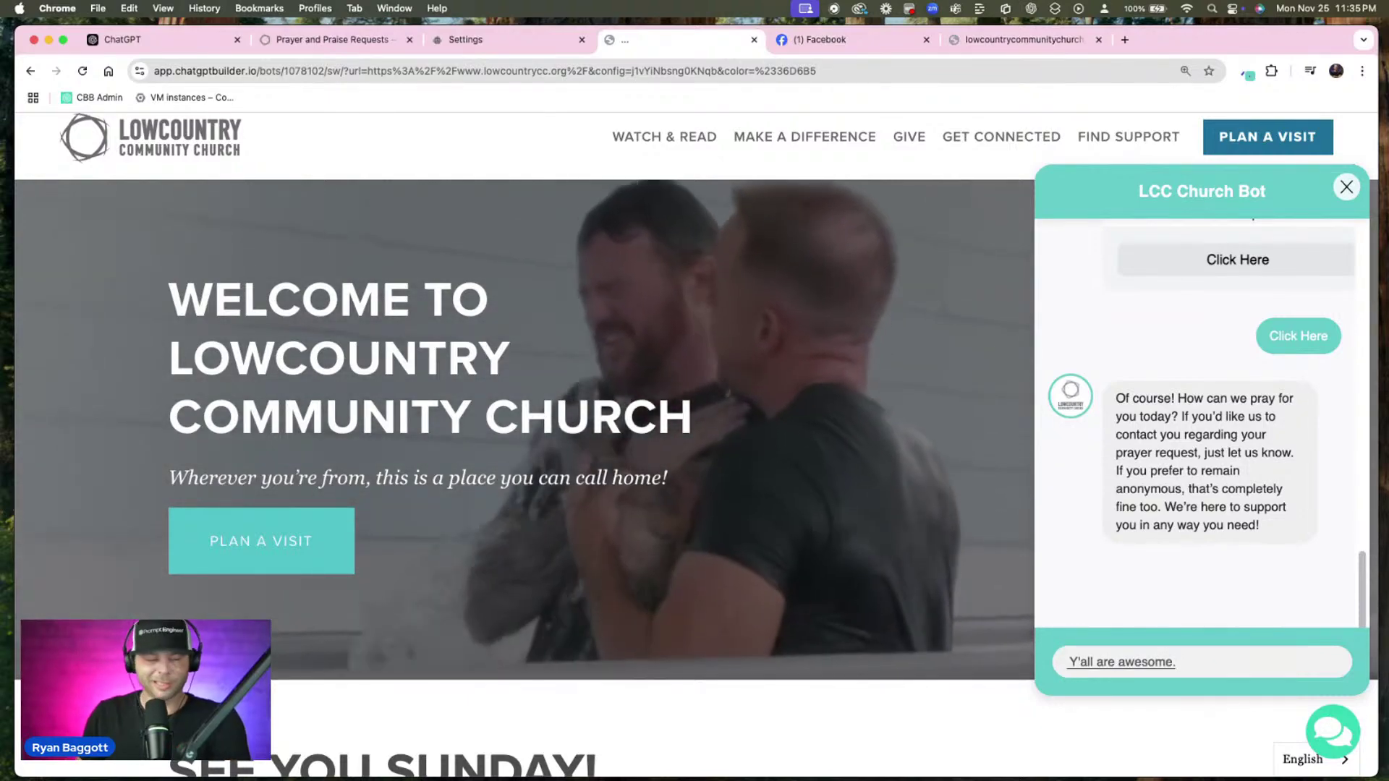
{"action": "type", "text": " I just wanted to see"}
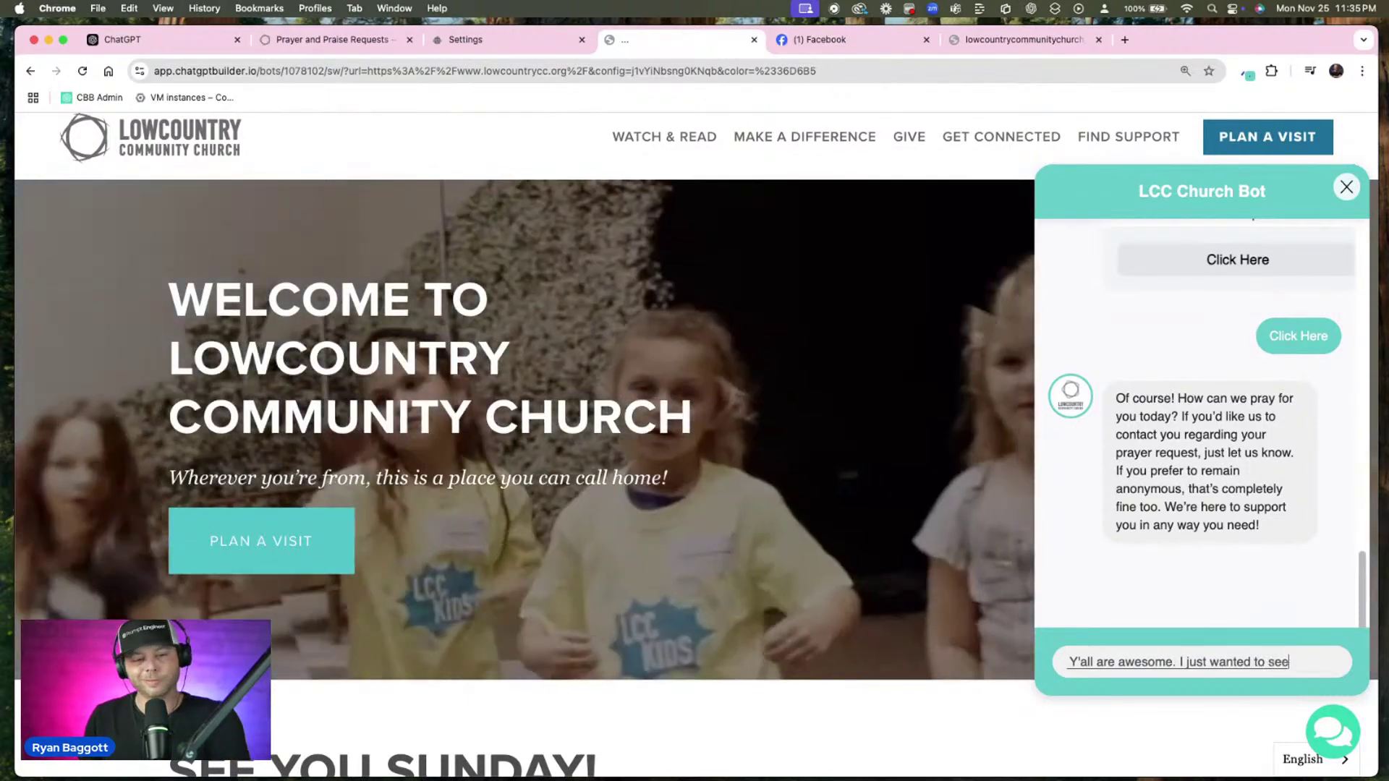
{"action": "type", "text": " what you would do."}
{"action": "key", "text": "Return"}
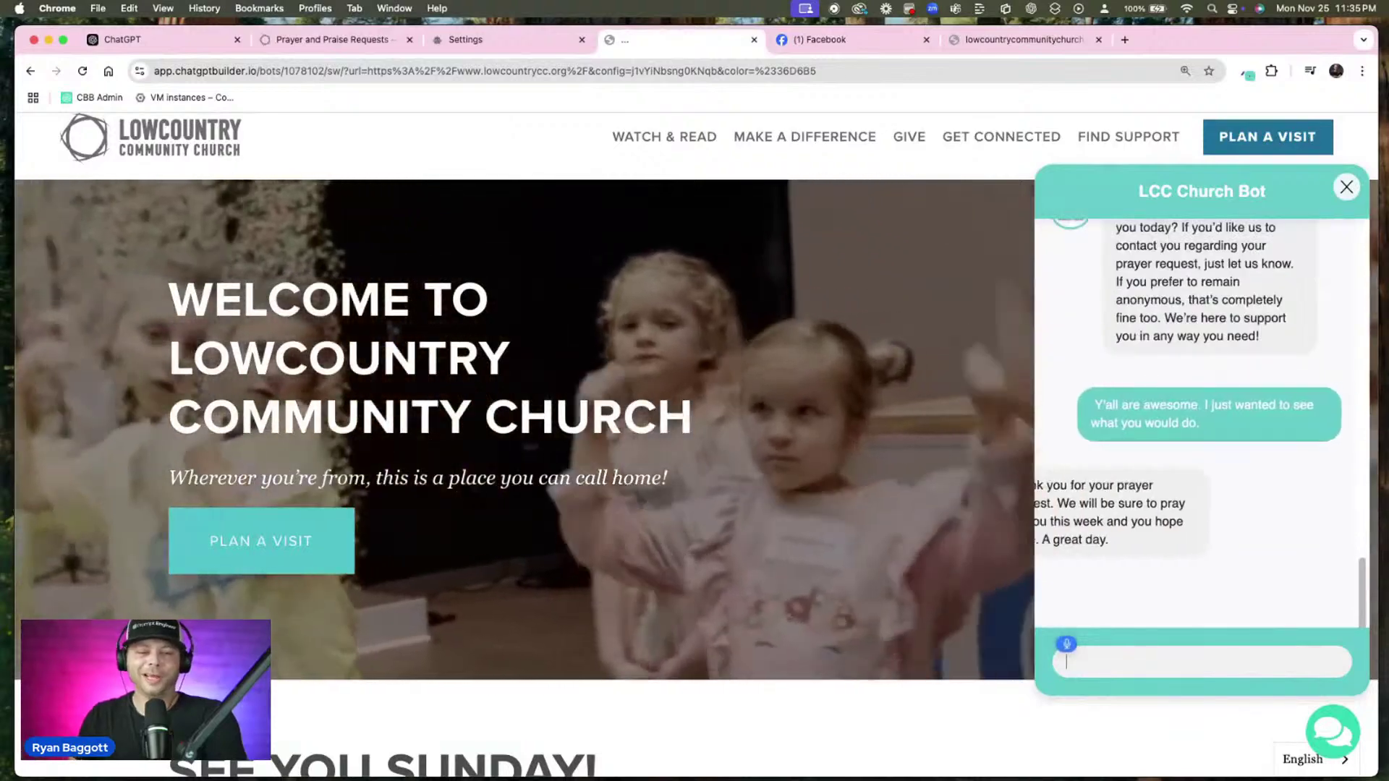
{"action": "type", "text": "Thank you for the prayer"}
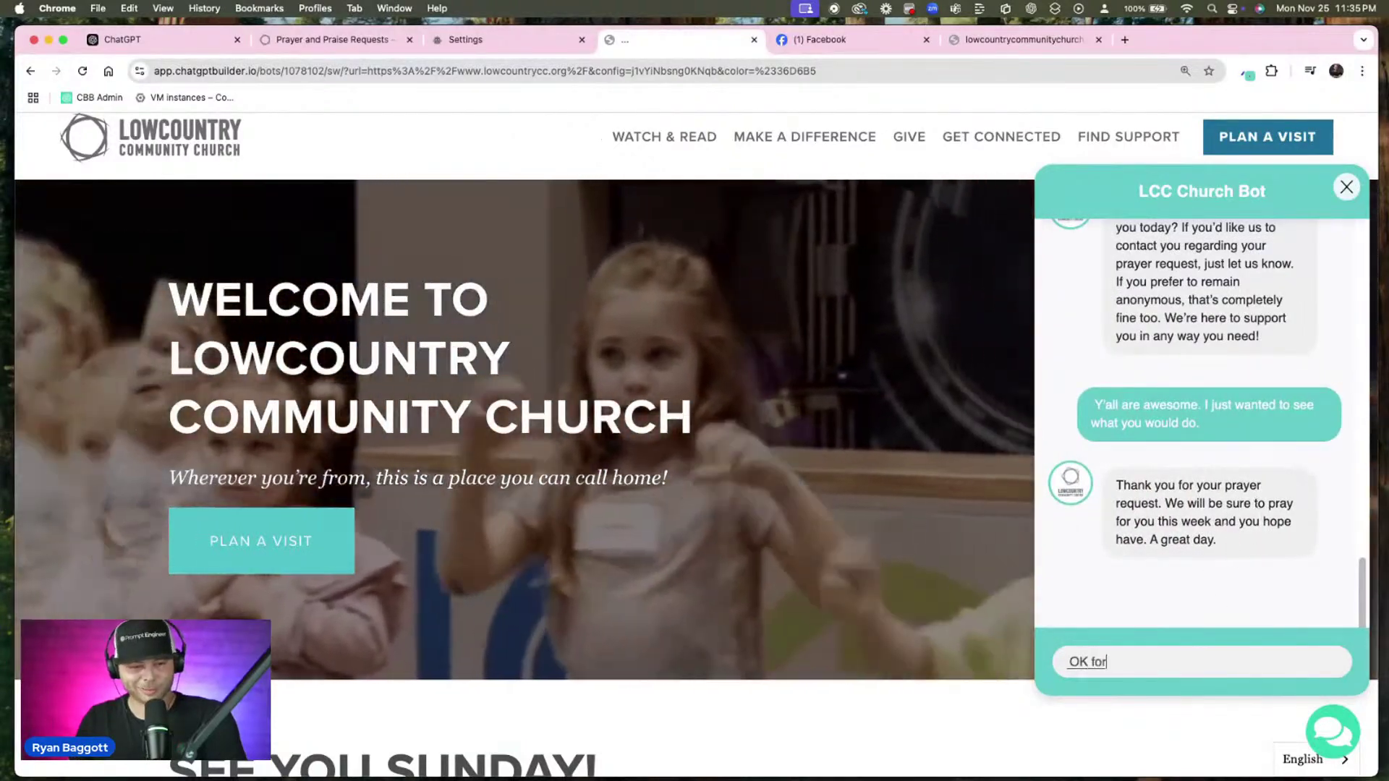
{"action": "type", "text": " request. We will be"}
{"action": "key", "text": "super+a"}
{"action": "key", "text": "BackSpace"}
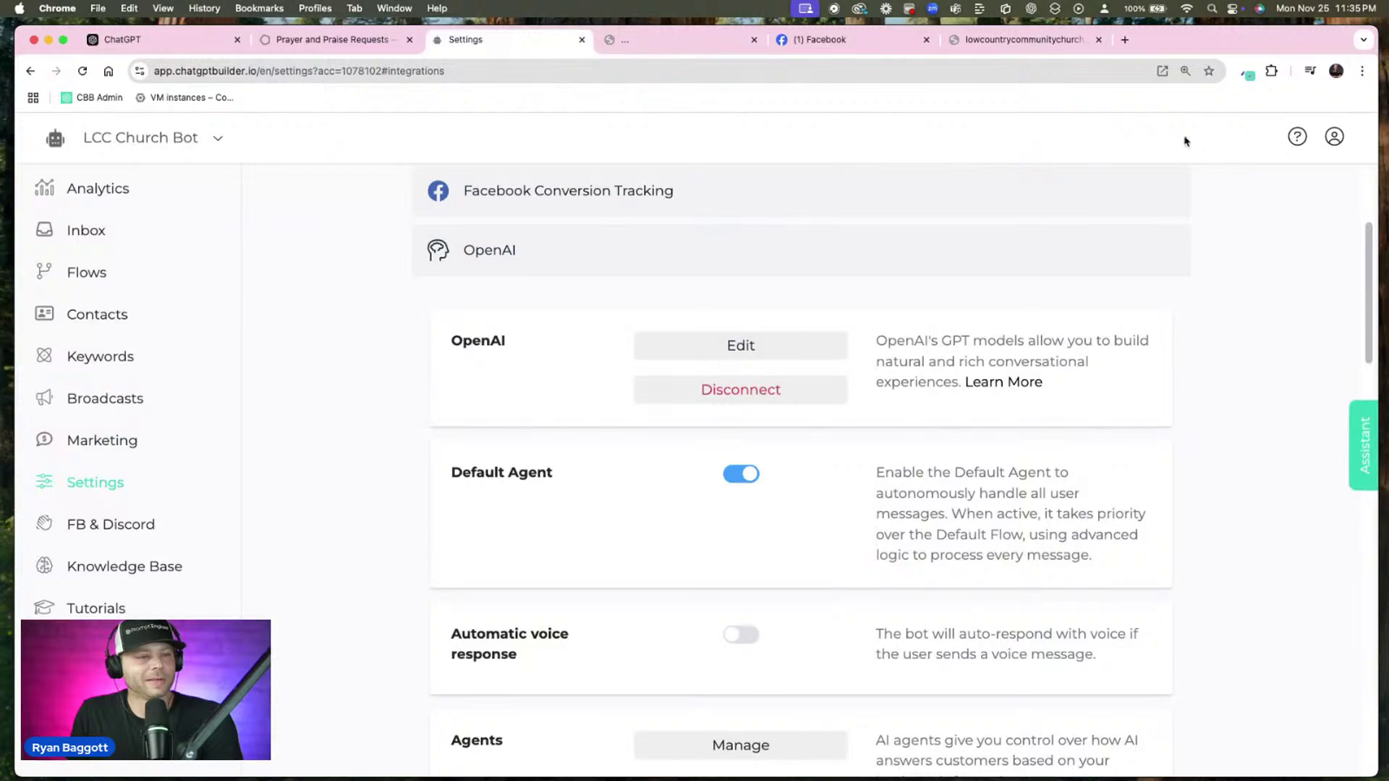
Return to the bot's settings, open the free templates store and read the description of the Free Donation Template
{"action": "left_click", "coordinate": [1299, 141]}
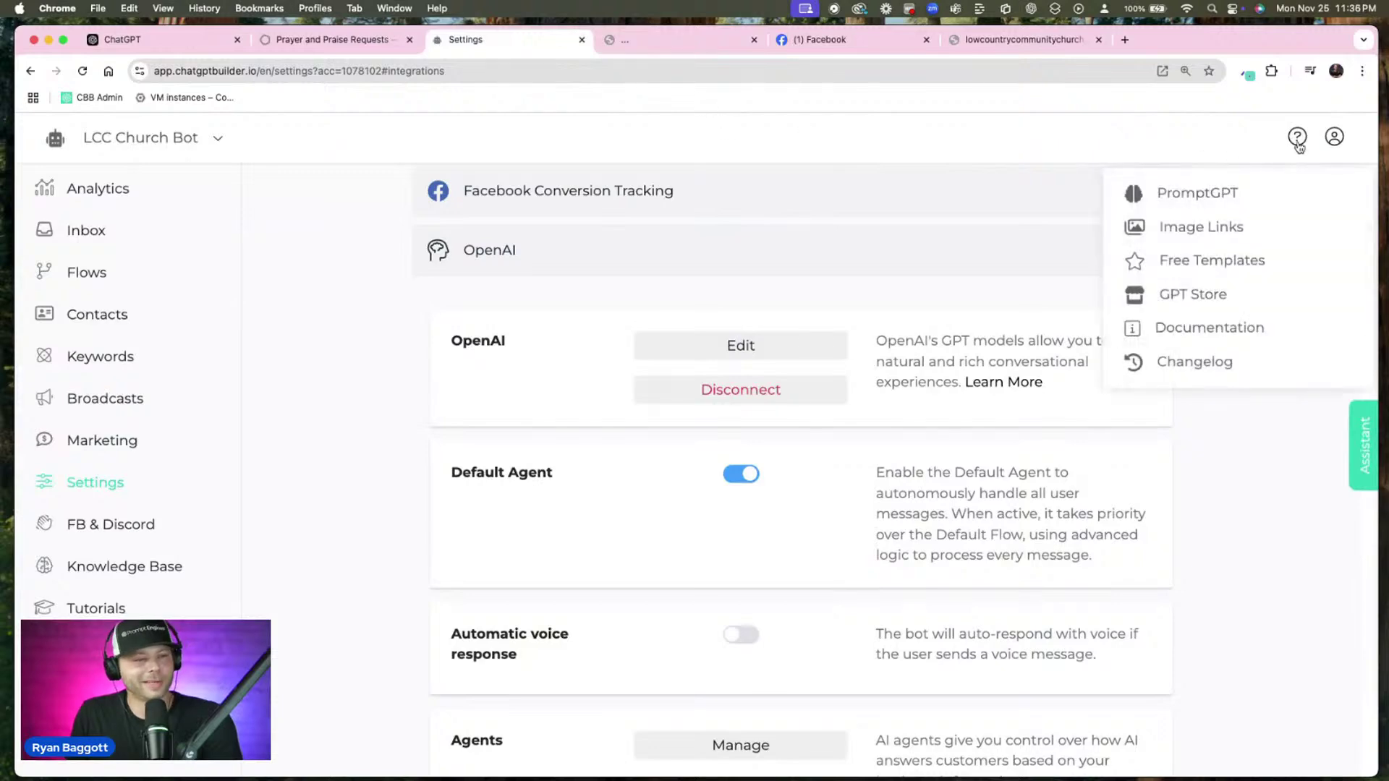
{"action": "left_click", "coordinate": [1241, 264]}
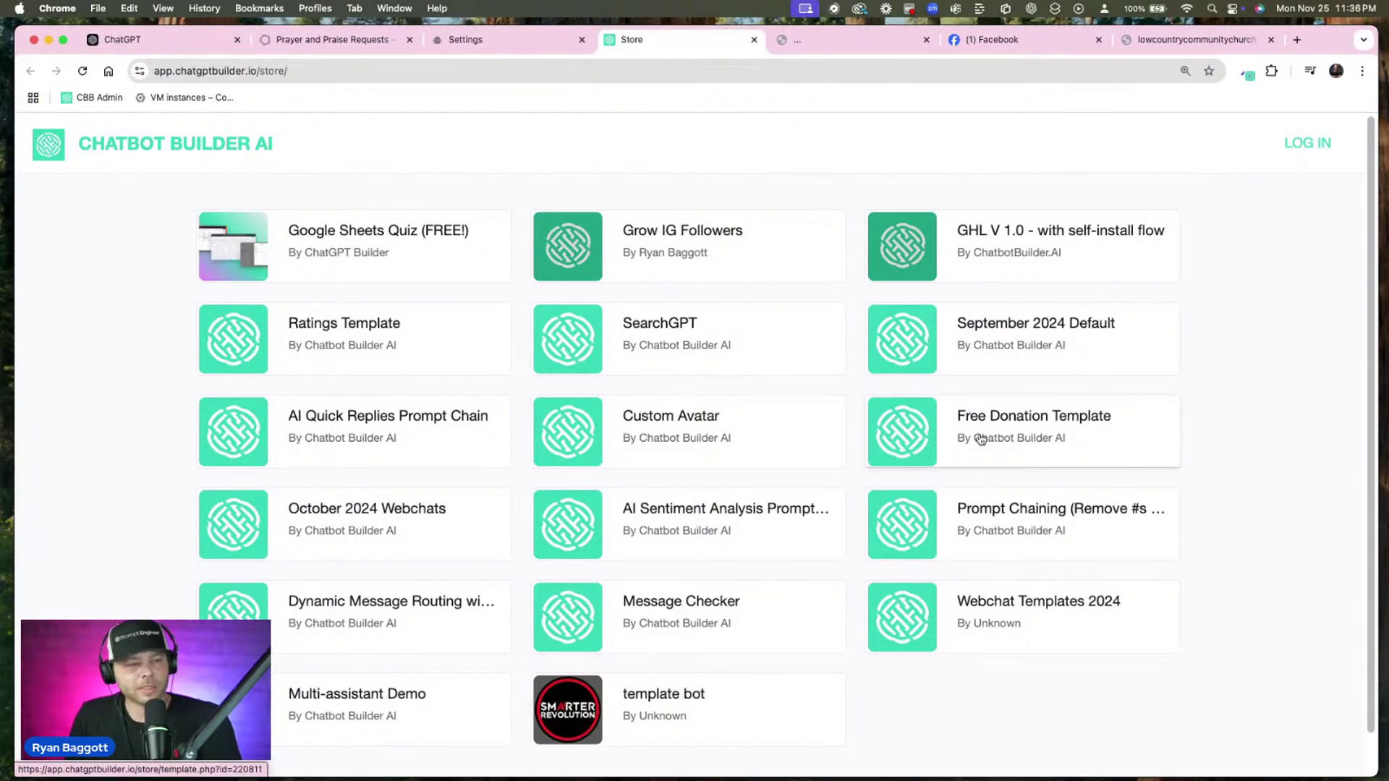
{"action": "left_click", "coordinate": [1028, 440]}
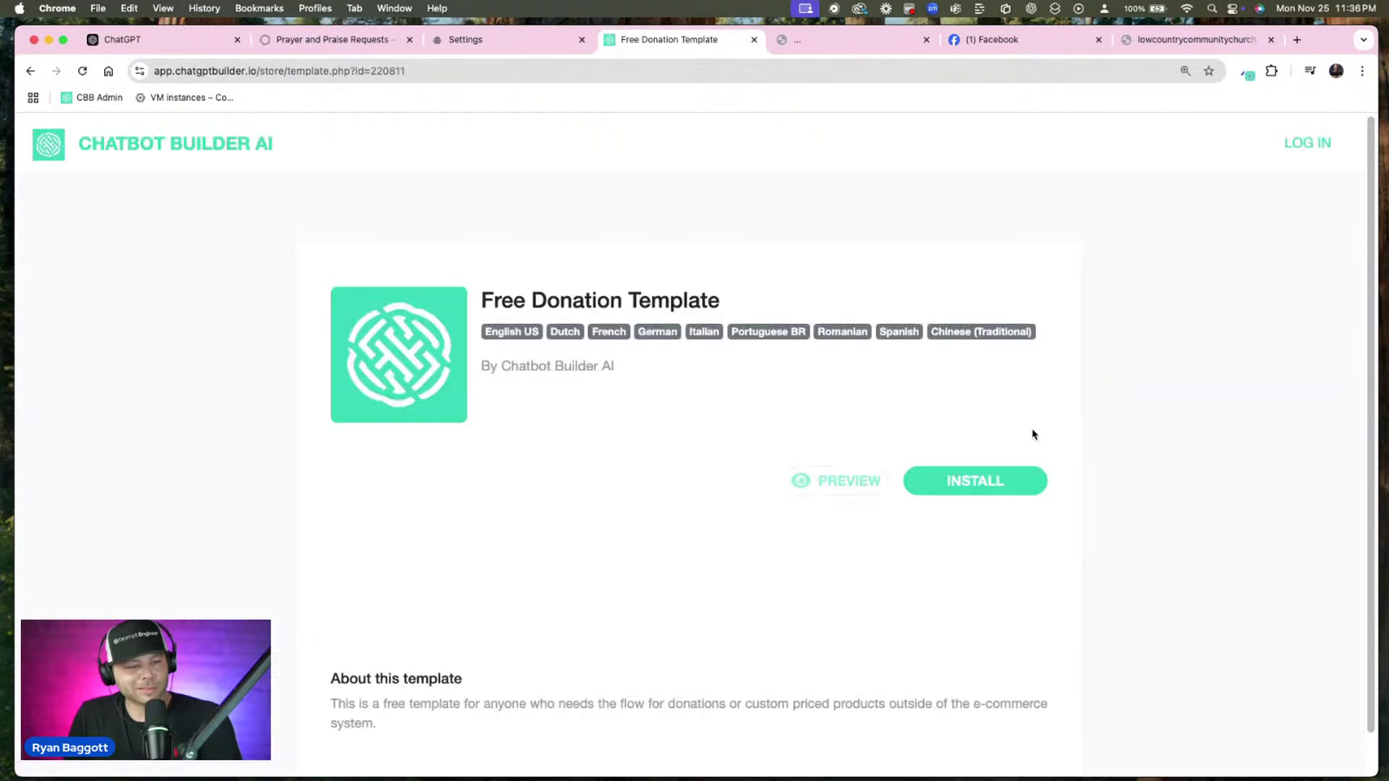
{"action": "scroll", "coordinate": [723, 564], "scroll_direction": "down", "scroll_amount": 2}
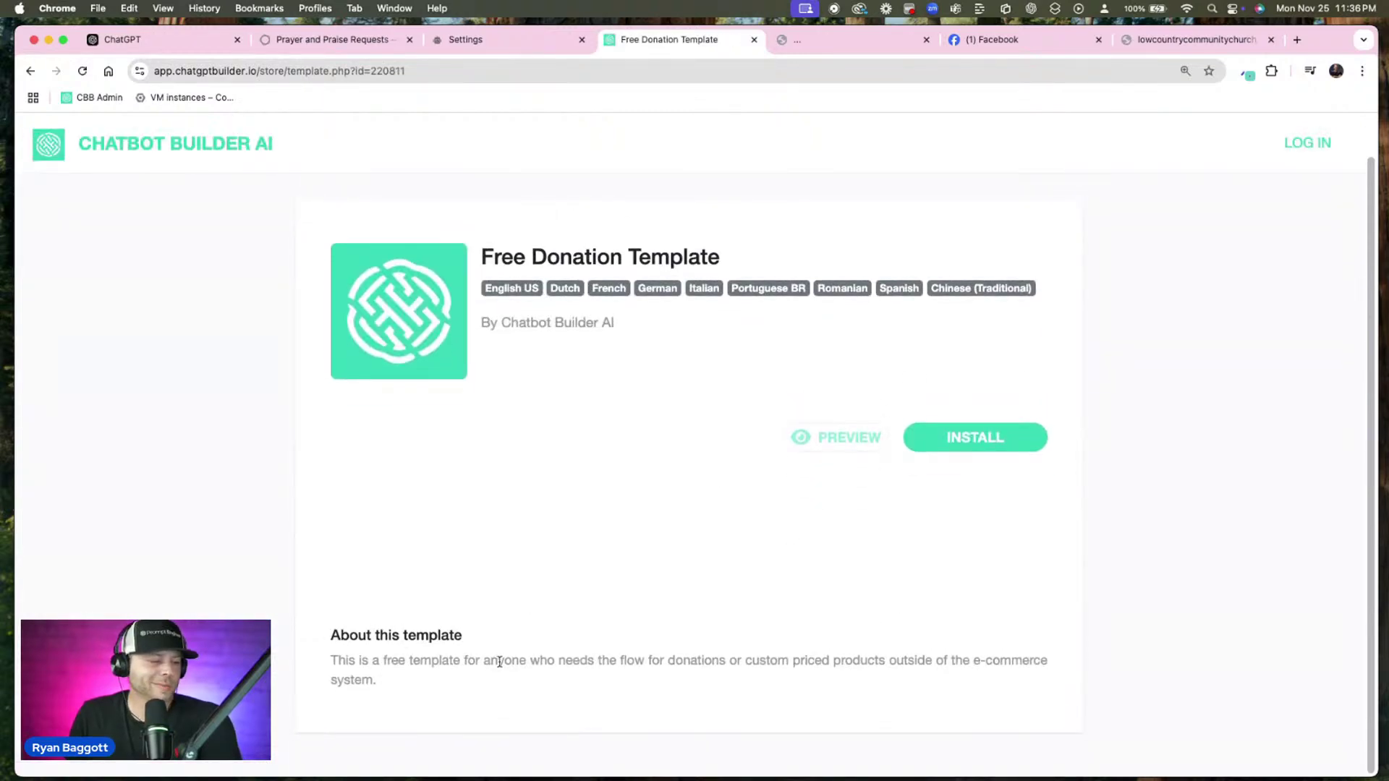
Go back to the bot's settings and search the account list for "chatbot"
{"action": "left_click", "coordinate": [524, 45]}
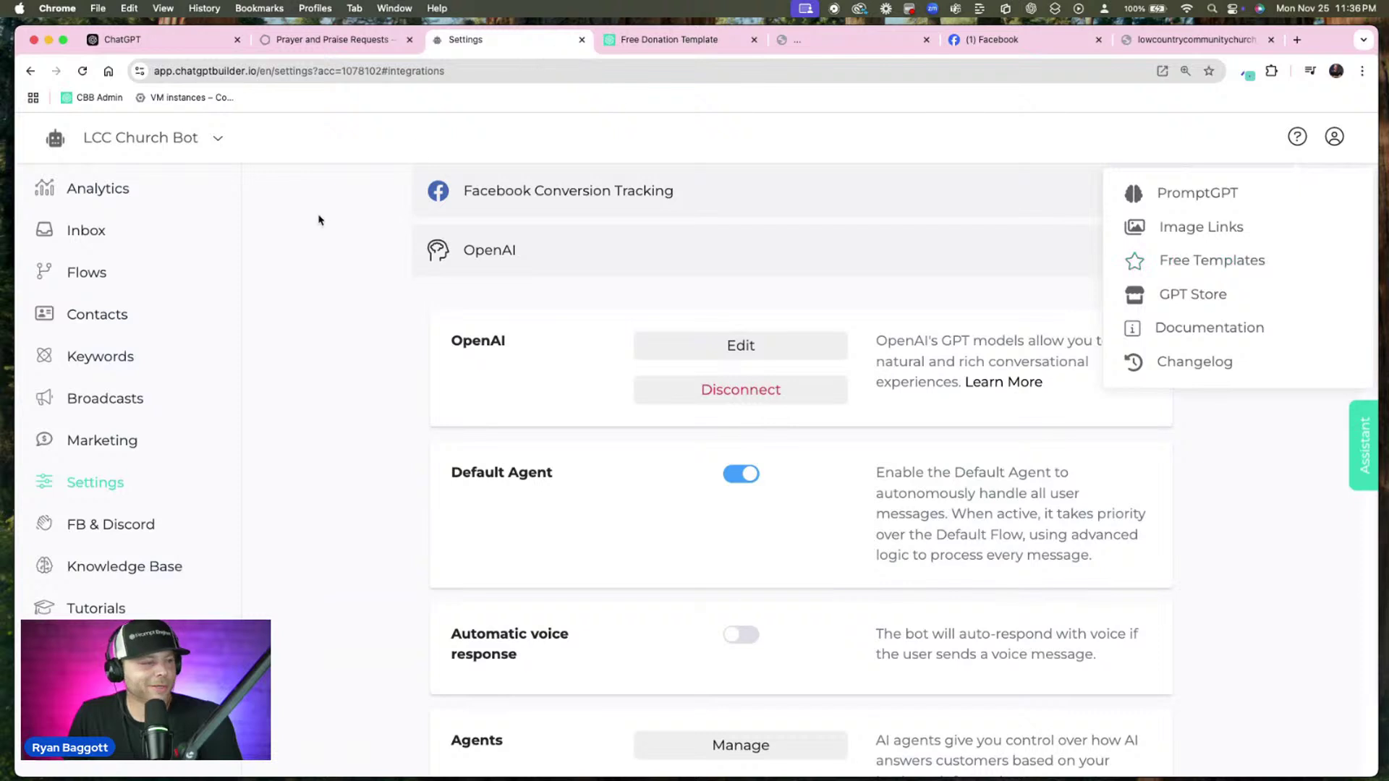
{"action": "left_click", "coordinate": [217, 139]}
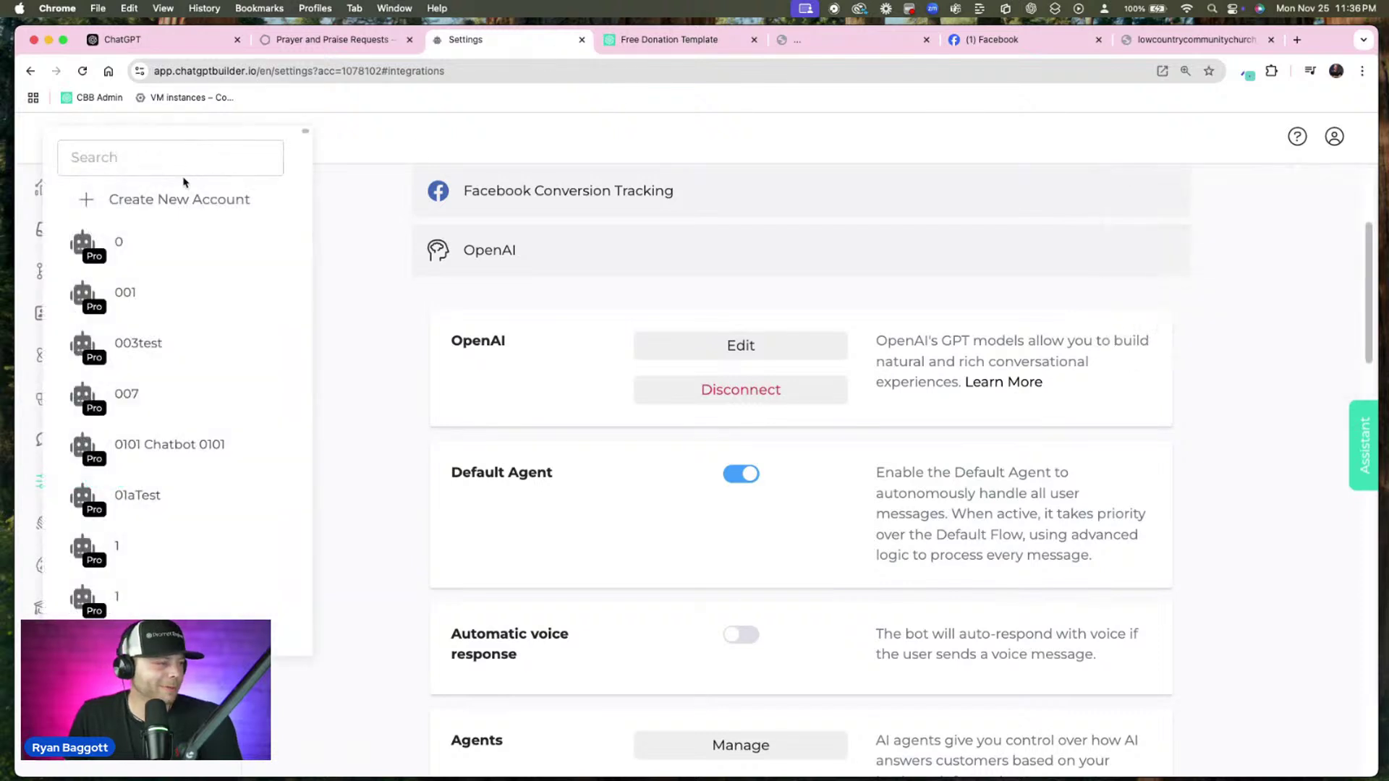
{"action": "type", "text": "chatbot"}
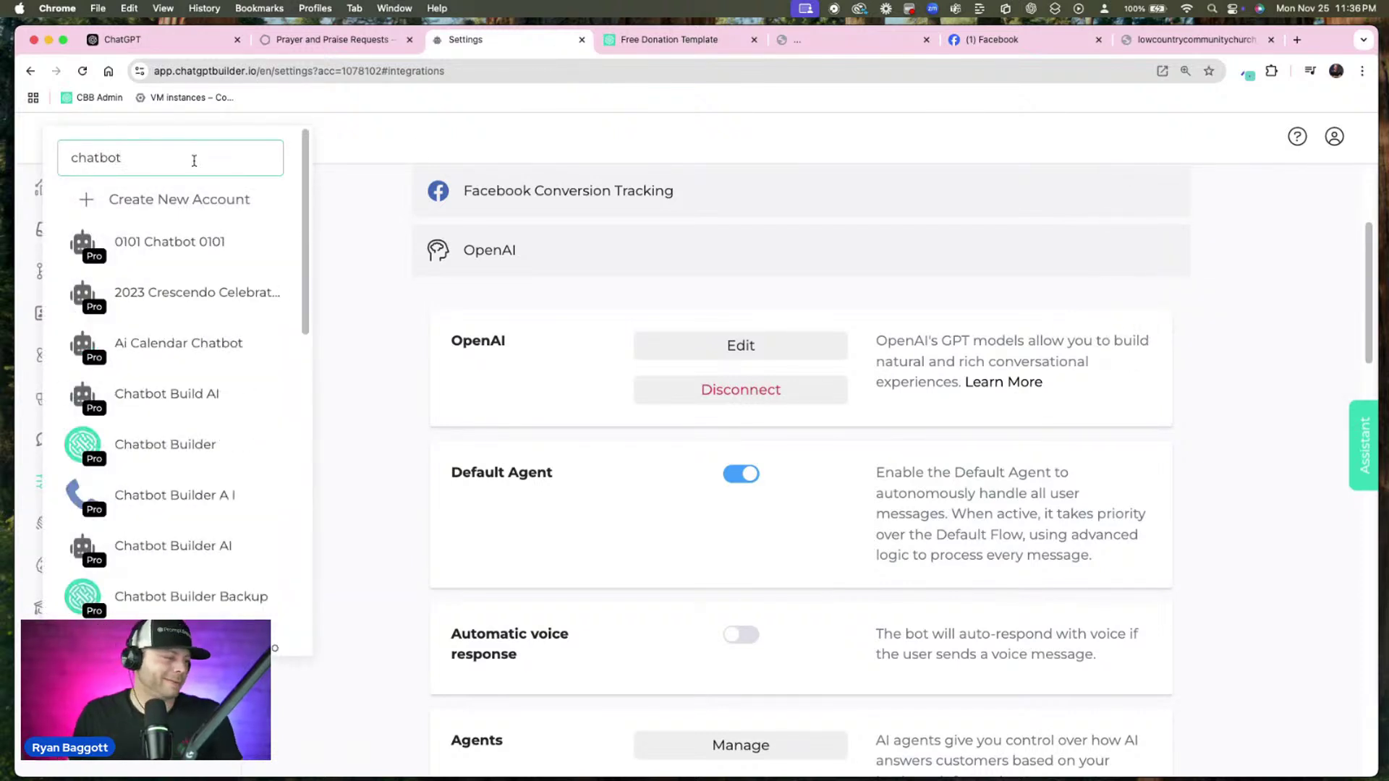
{"action": "right_click", "coordinate": [173, 441]}
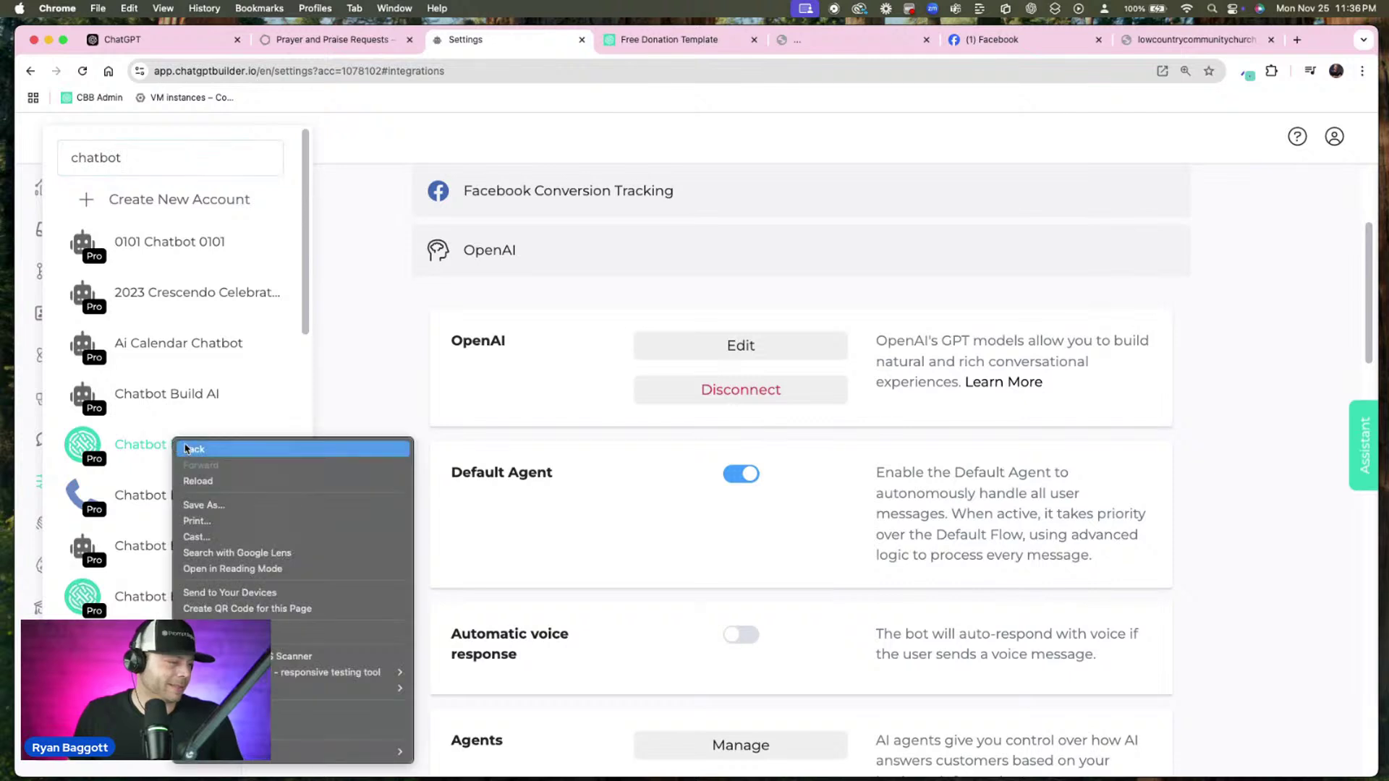
{"action": "left_click", "coordinate": [373, 368]}
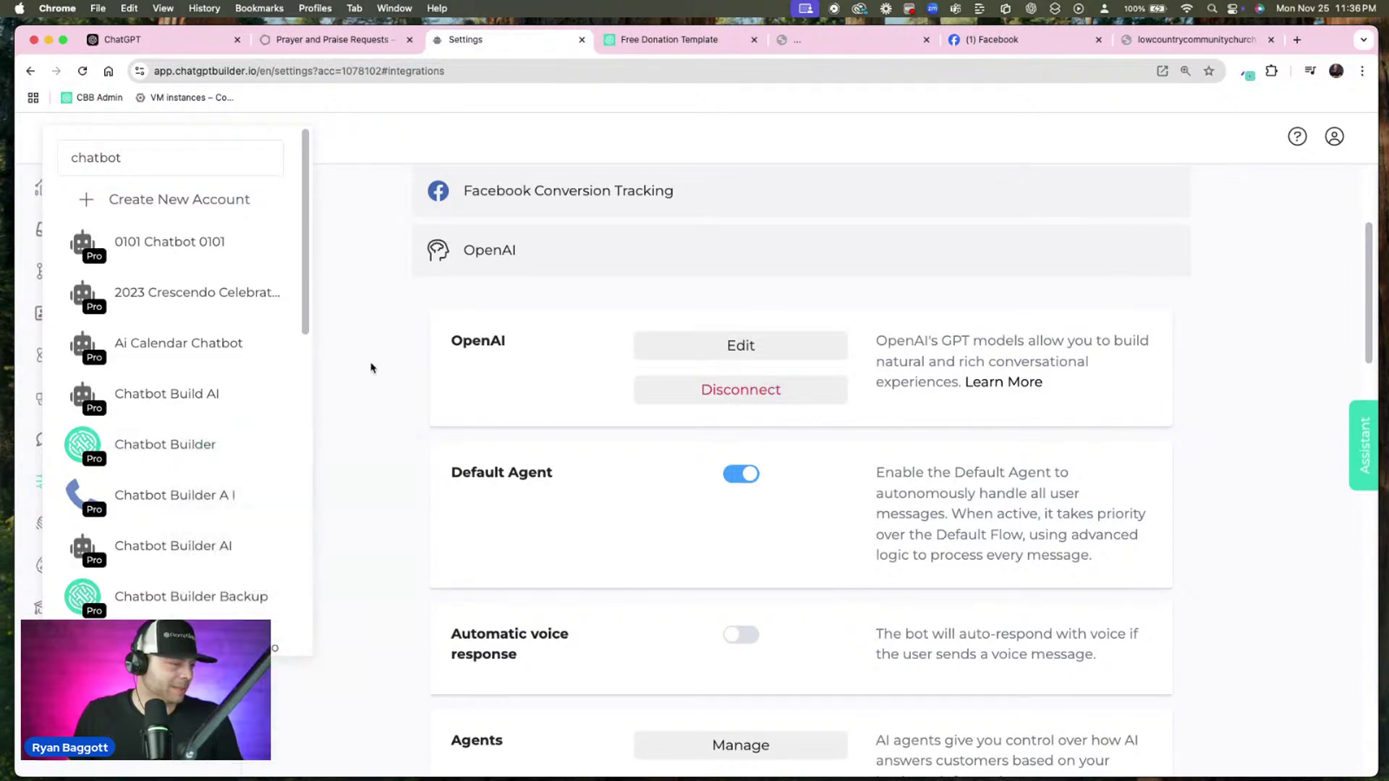
Copy the web address of the settings page and close the account list
{"action": "left_click", "coordinate": [622, 75]}
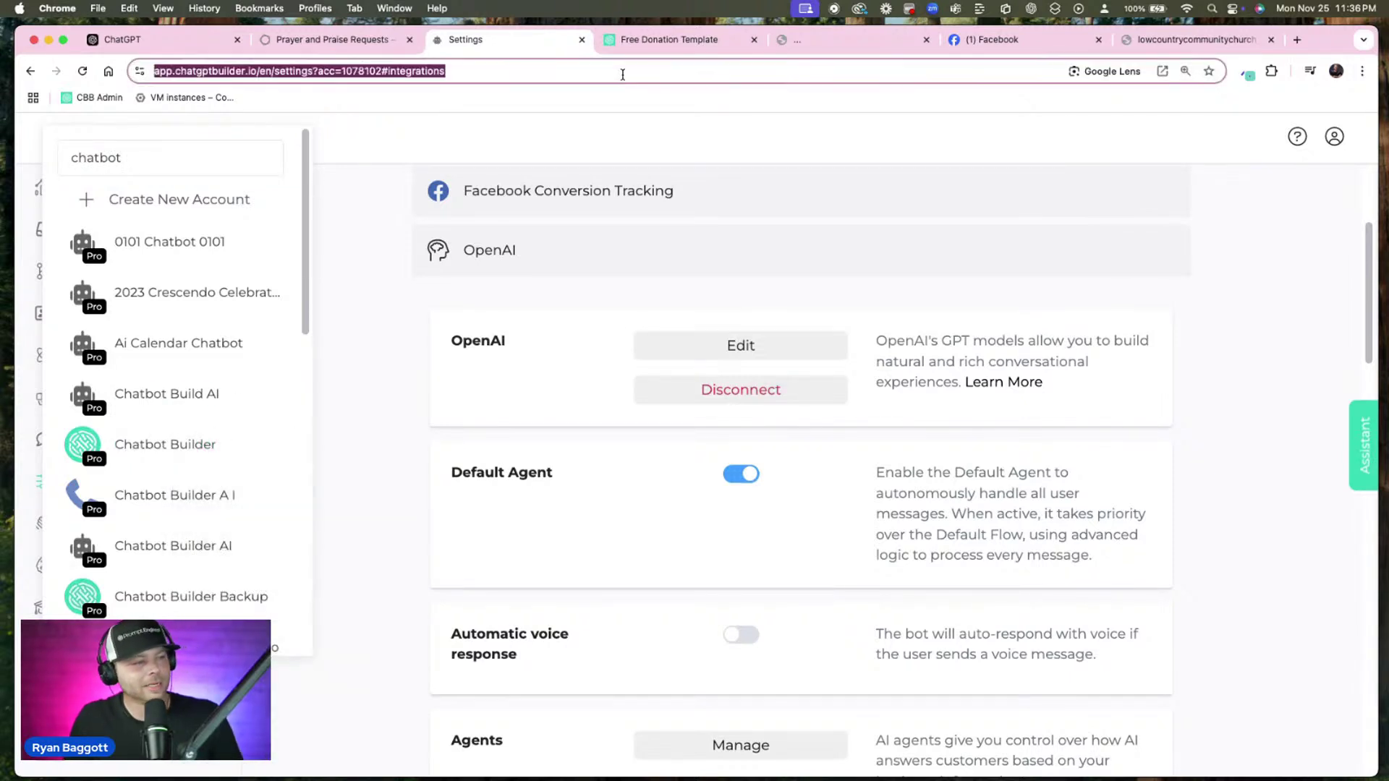
{"action": "key", "text": "super+c"}
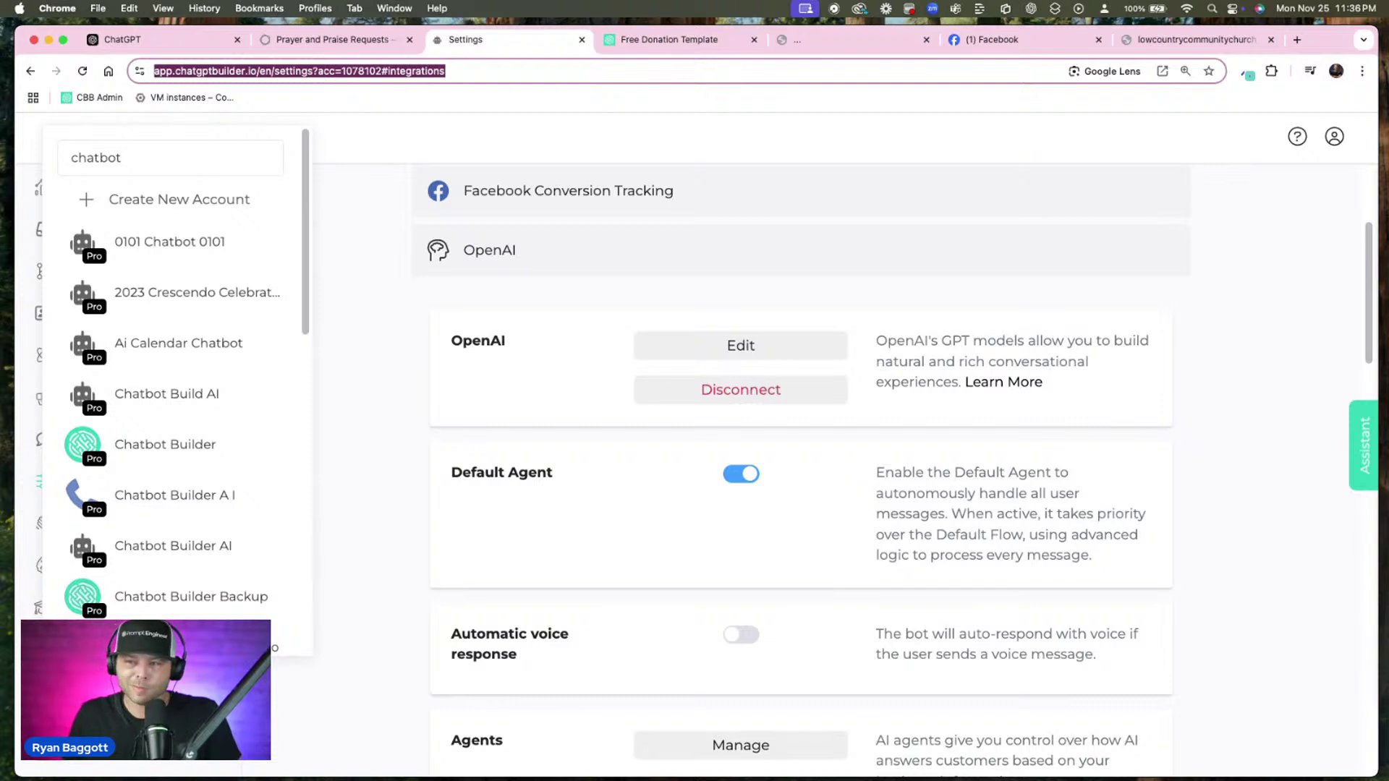
{"action": "key", "text": "super+Tab"}
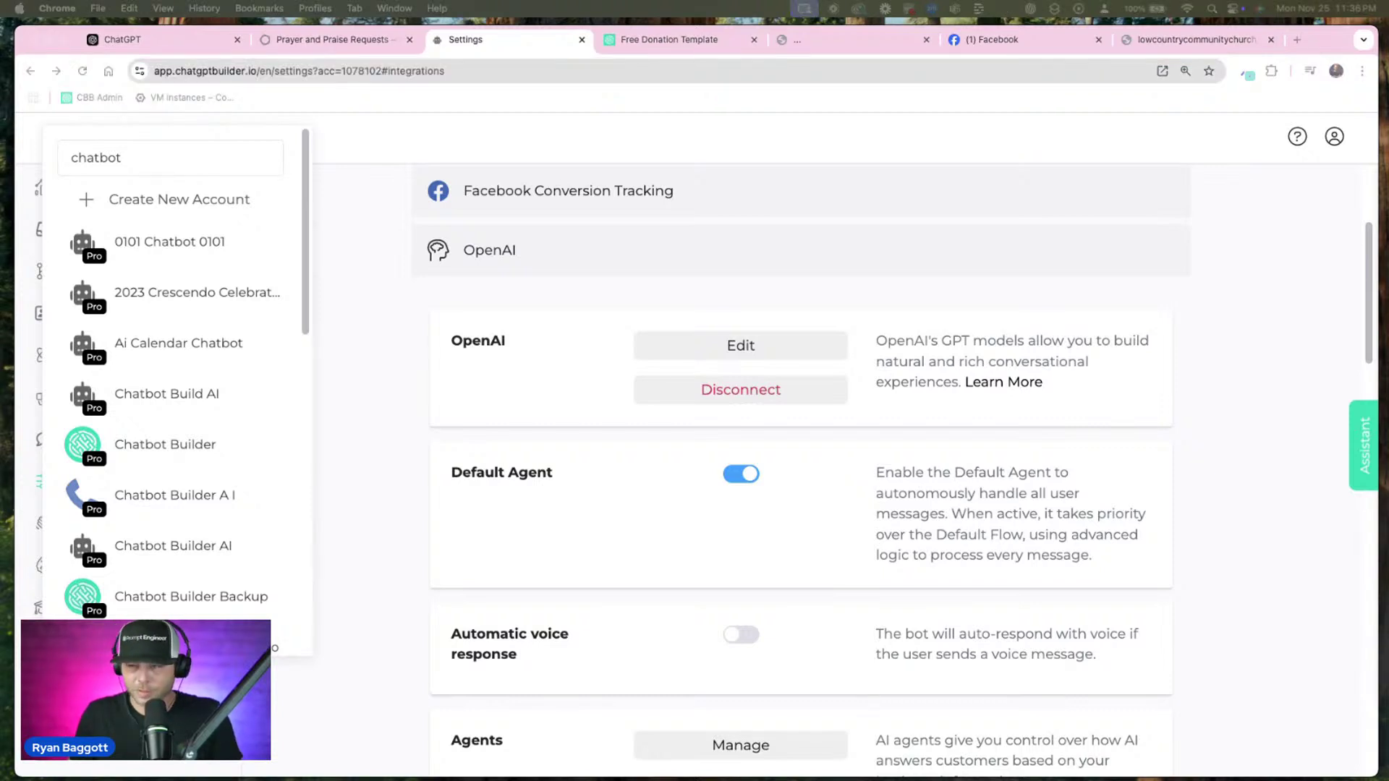
{"action": "key", "text": "super+Tab"}
{"action": "left_click", "coordinate": [719, 155]}
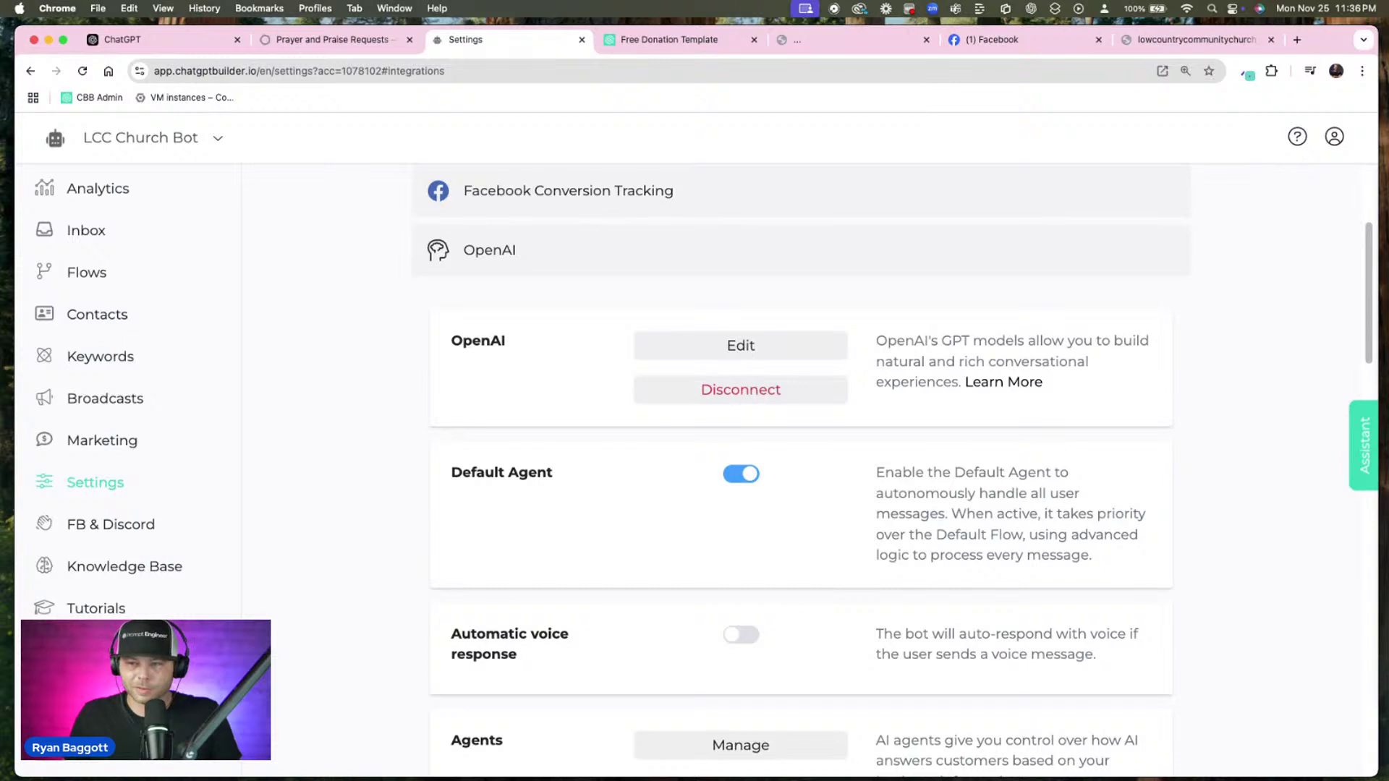
{"action": "key", "text": "super+Tab"}
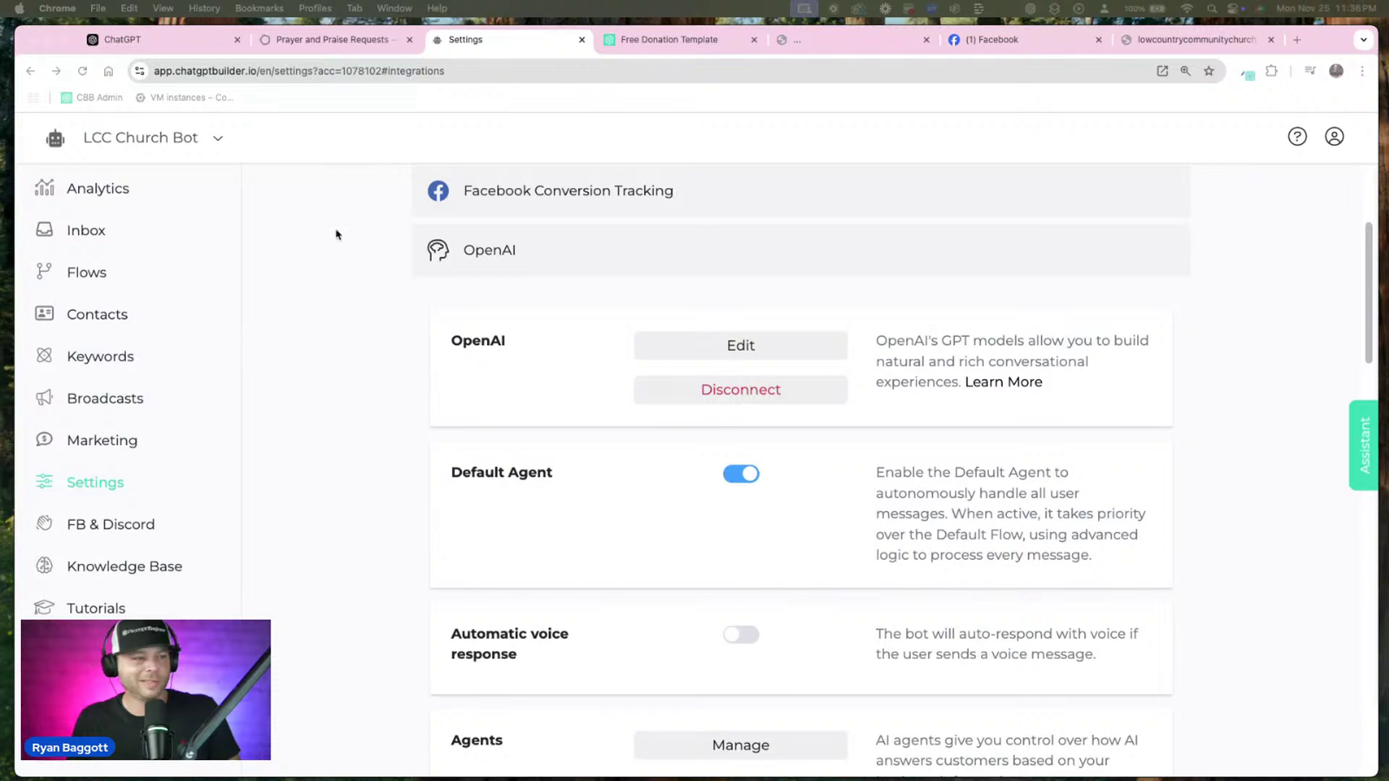
Open the Donation Flow - Political flow and examine its starting message and the donation amount branches
{"action": "left_click", "coordinate": [95, 274]}
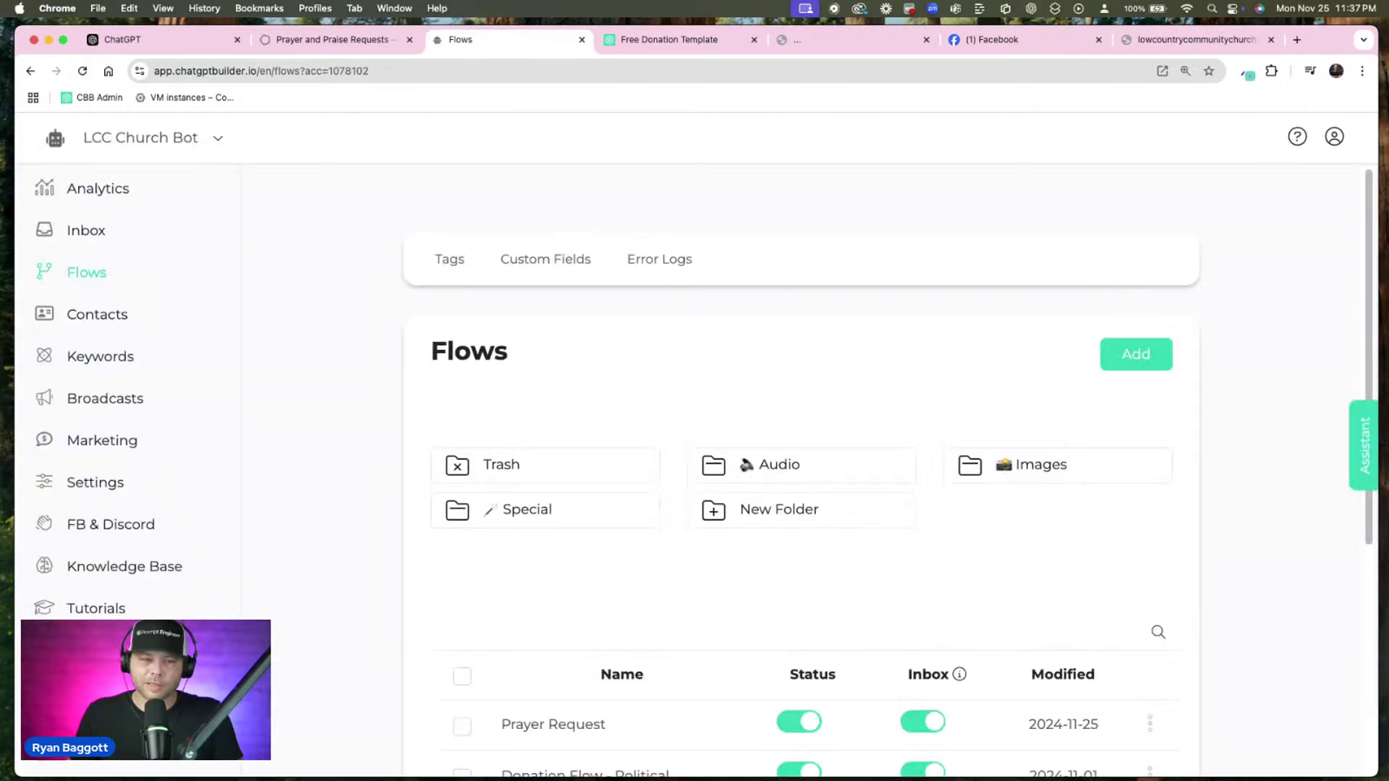
{"action": "scroll", "coordinate": [726, 630], "scroll_direction": "down", "scroll_amount": 4}
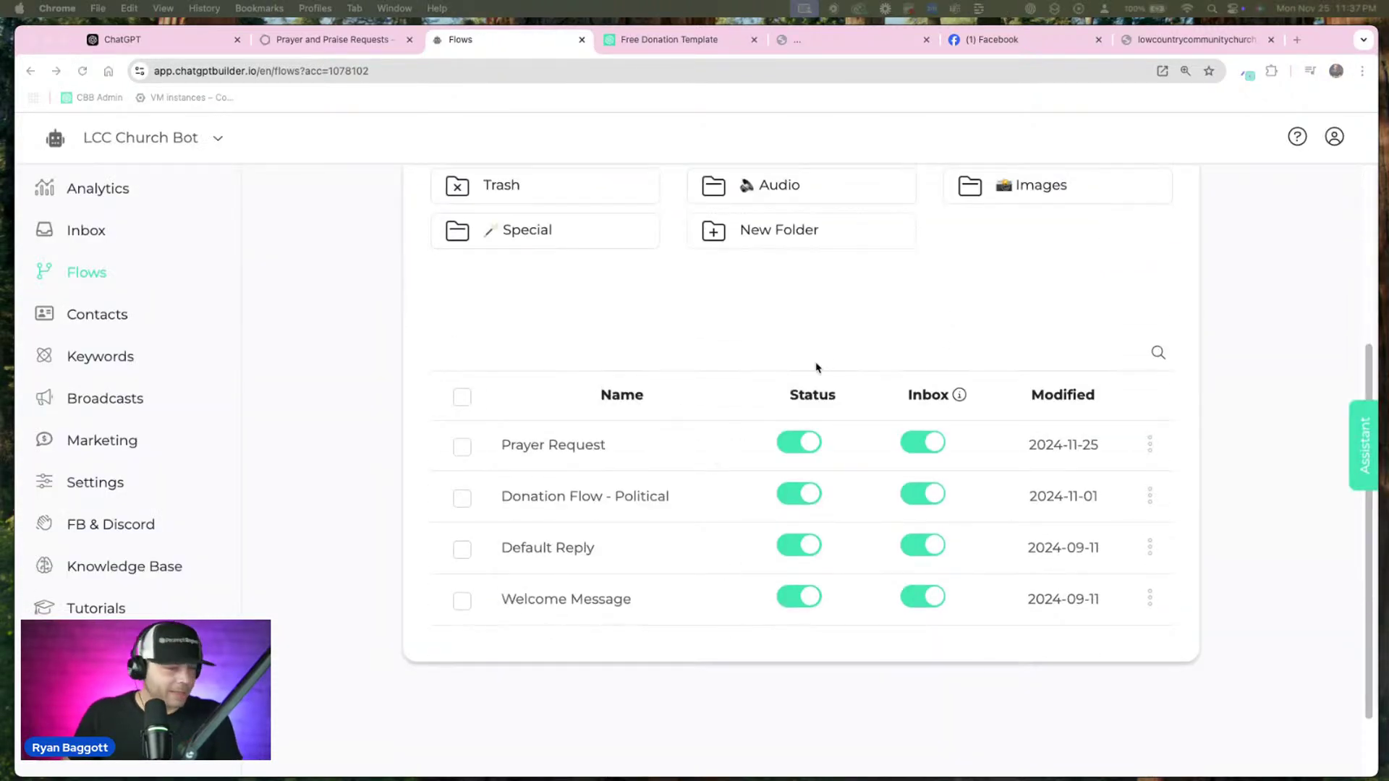
{"action": "left_click", "coordinate": [651, 496]}
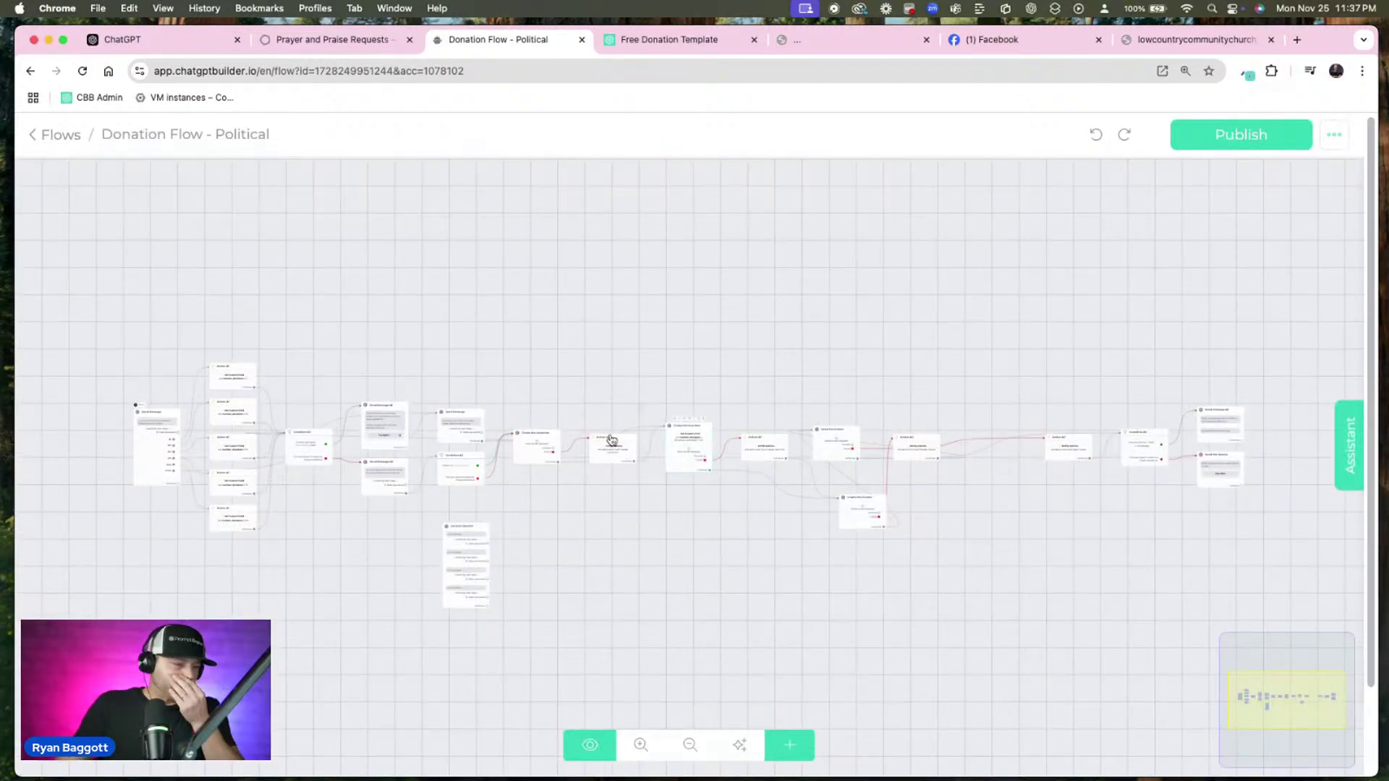
{"action": "scroll", "coordinate": [237, 539], "scroll_direction": "up", "scroll_amount": 5}
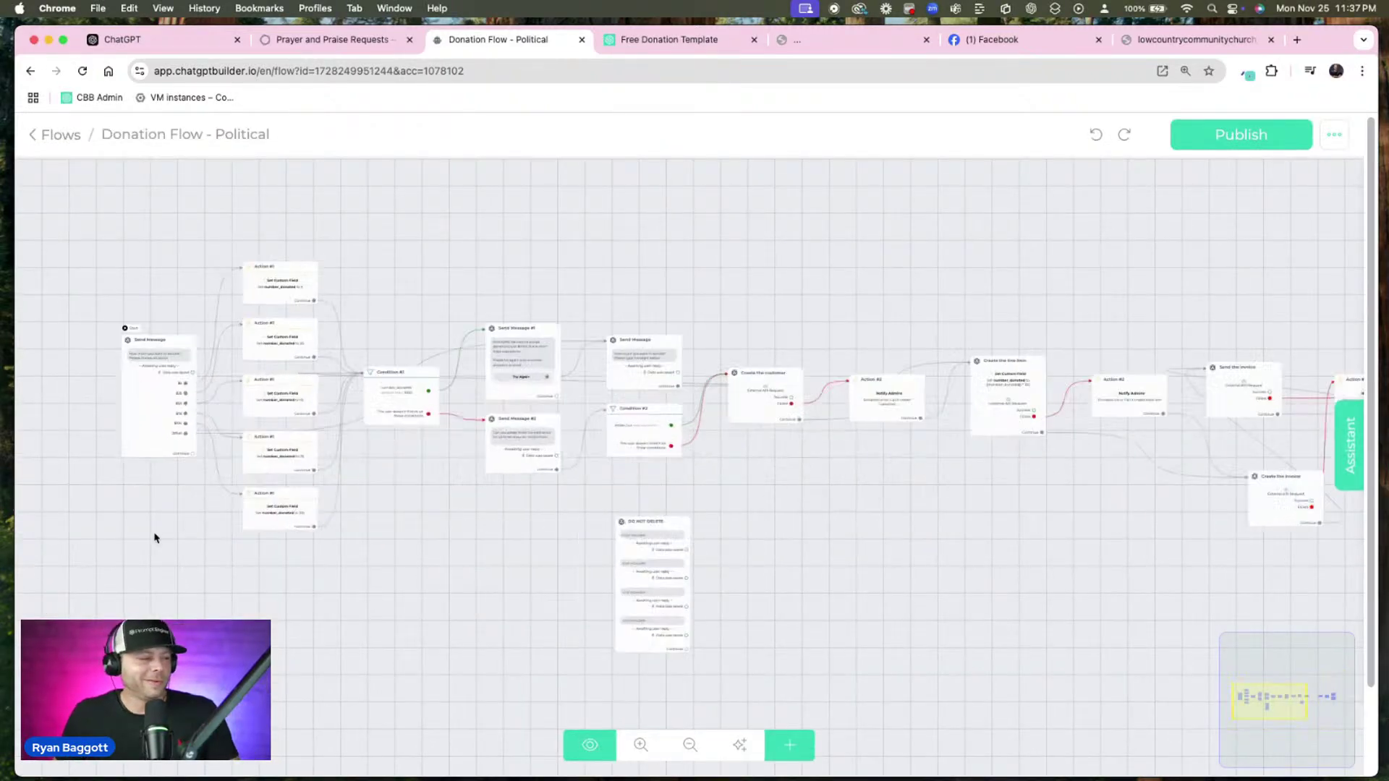
{"action": "scroll", "coordinate": [417, 515], "scroll_direction": "up", "scroll_amount": 5}
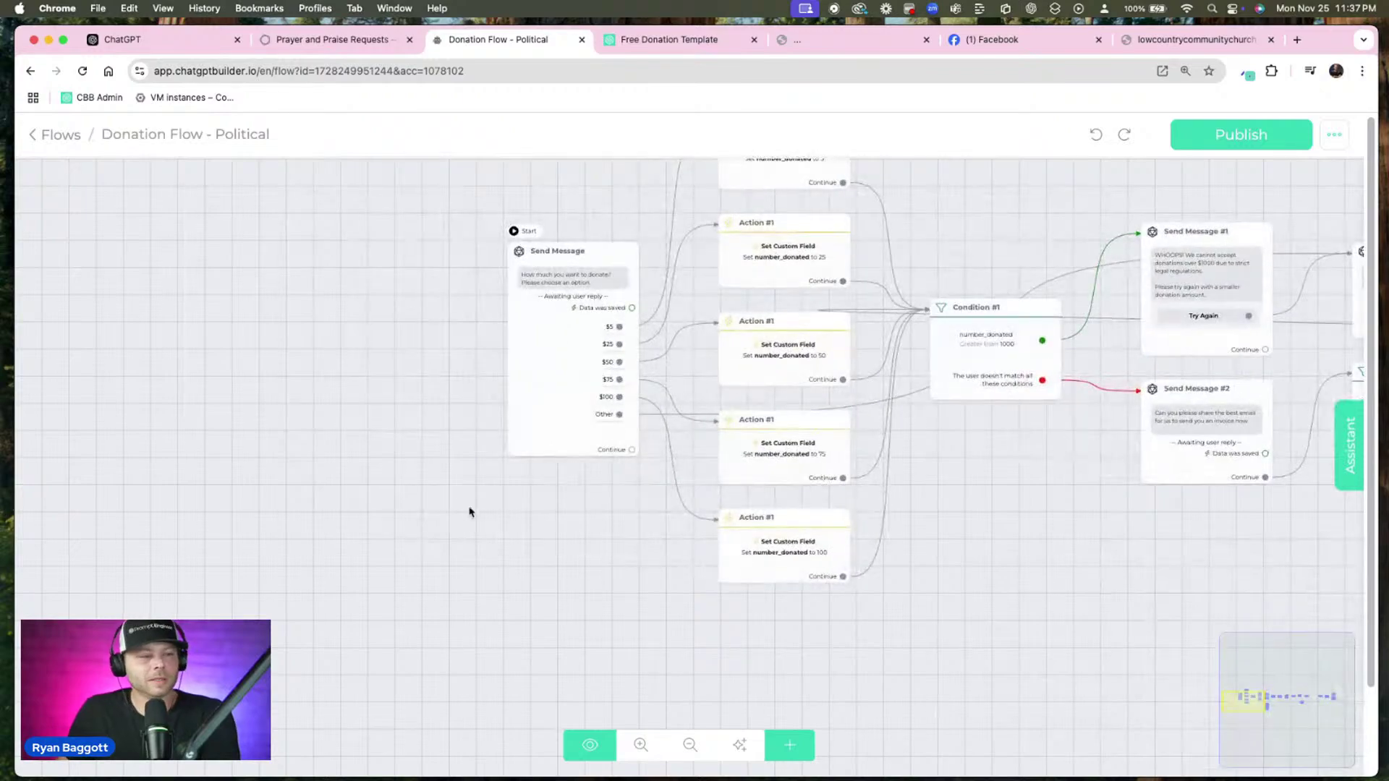
Replace the starting donation message's text with "Please select what you would like to use as you're offering."
{"action": "scroll", "coordinate": [471, 411], "scroll_direction": "left", "scroll_amount": 5}
{"action": "scroll", "coordinate": [378, 536], "scroll_direction": "up", "scroll_amount": 3}
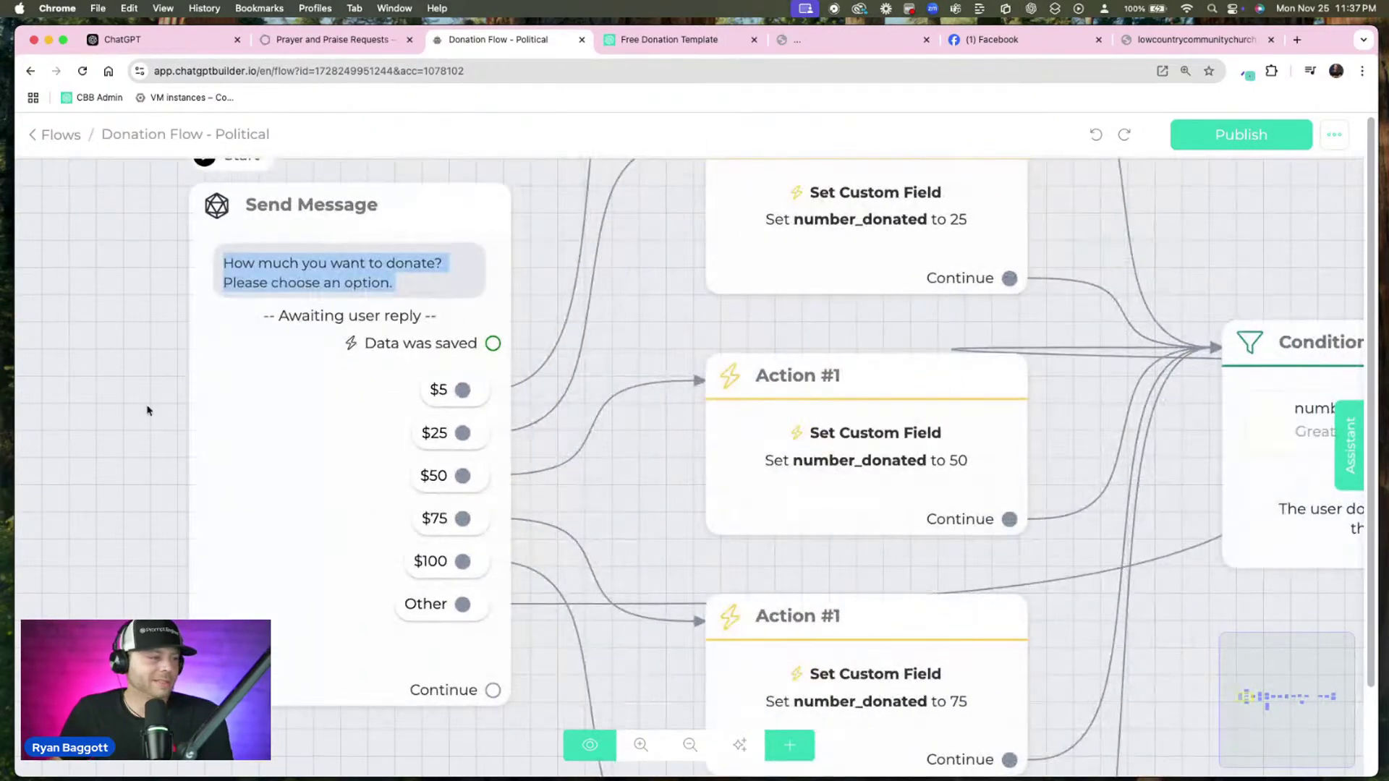
{"action": "triple_click", "coordinate": [321, 290]}
{"action": "left_click", "coordinate": [389, 286]}
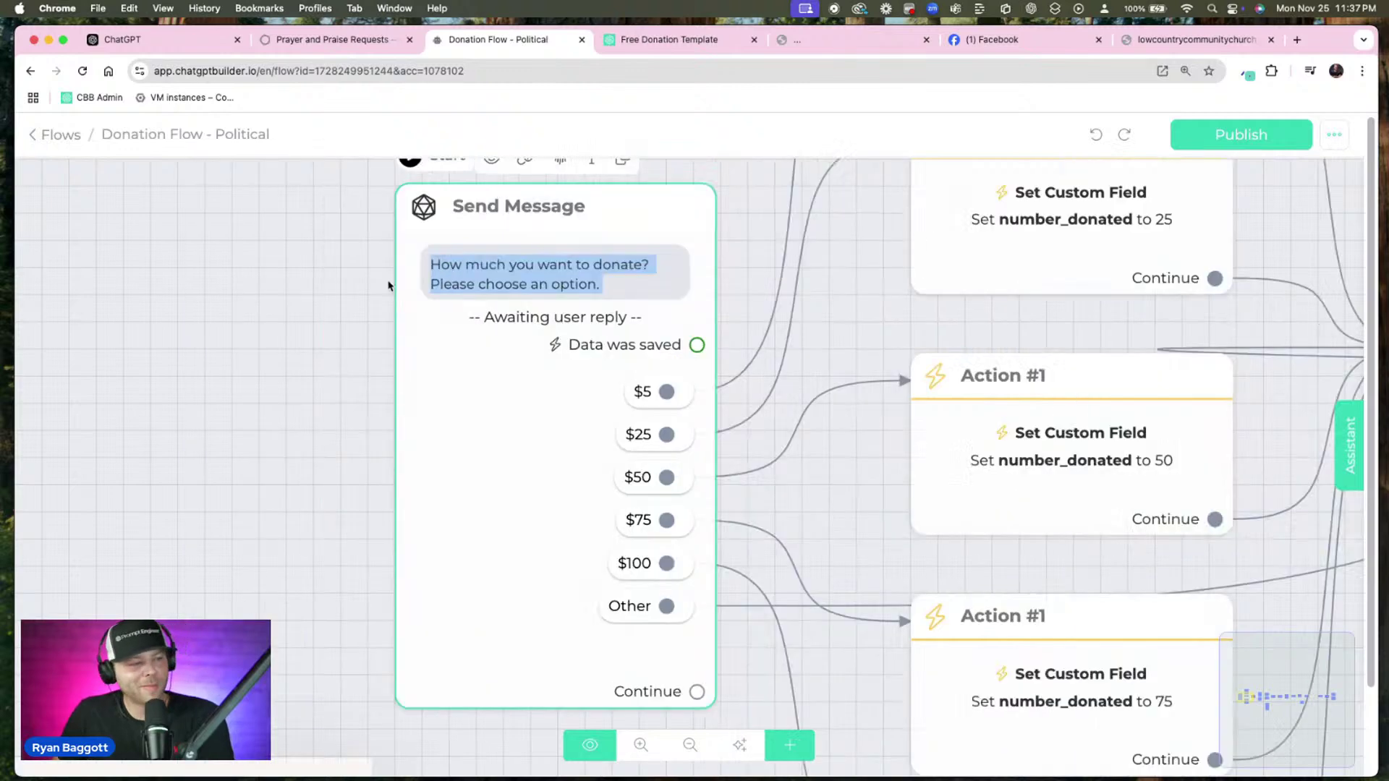
{"action": "left_click", "coordinate": [230, 406]}
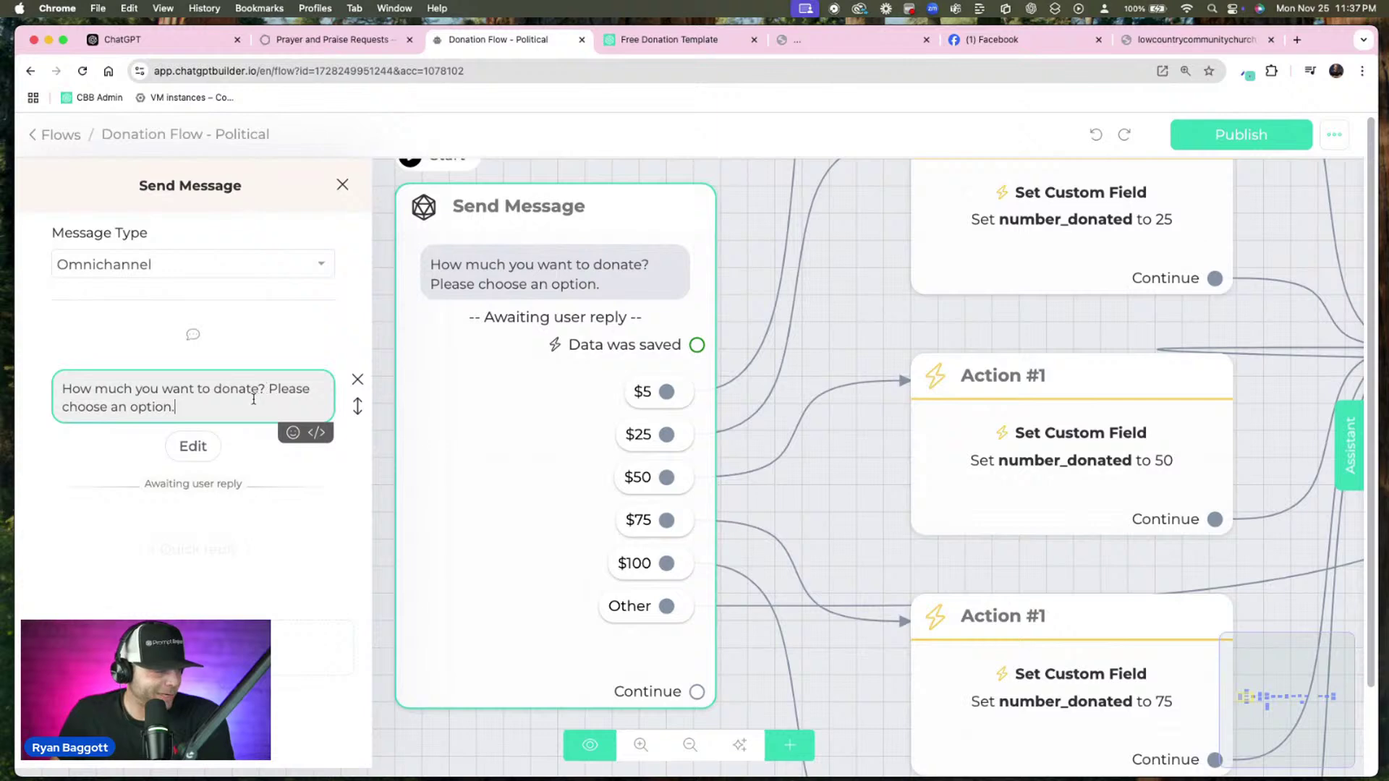
{"action": "left_click_drag", "start_coordinate": [248, 402], "coordinate": [71, 379]}
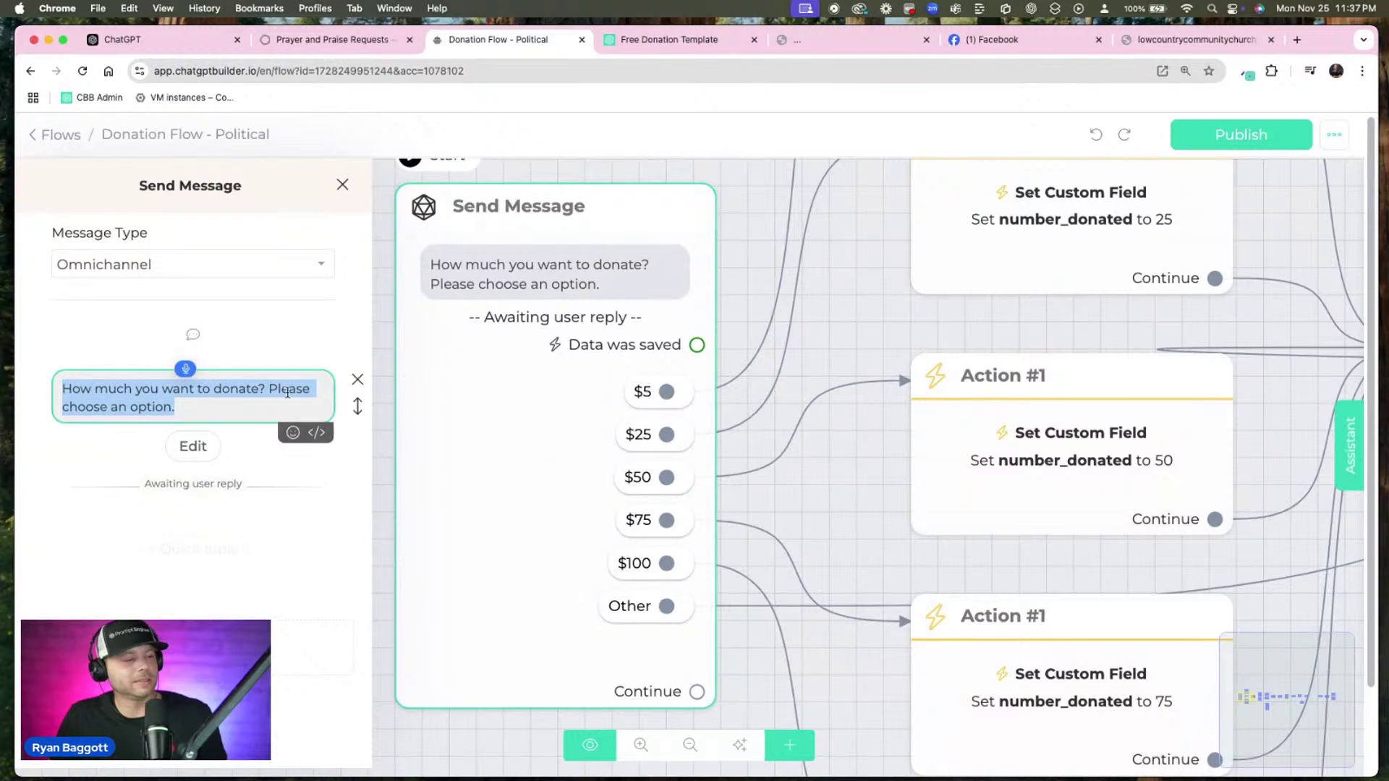
{"action": "type", "text": "Please select."}
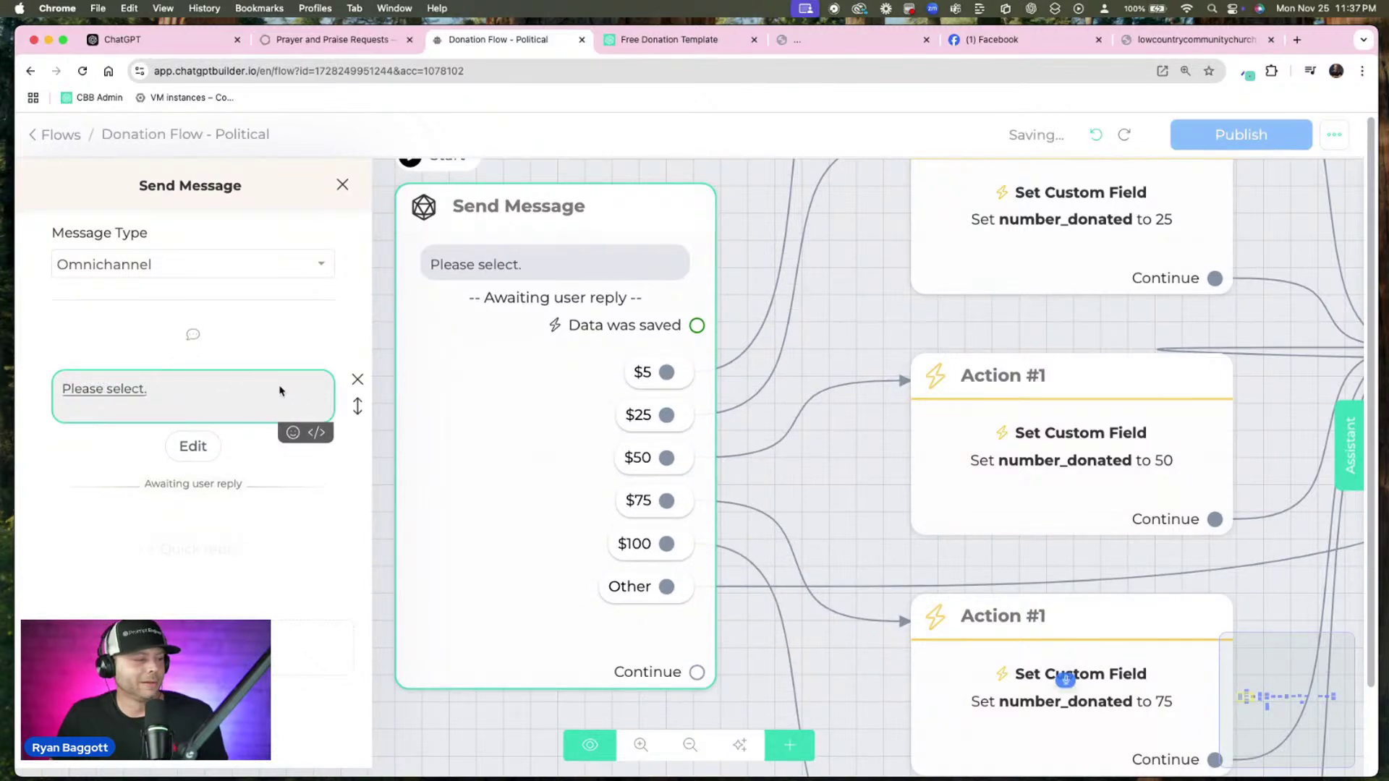
{"action": "key", "text": "Left"}
{"action": "type", "text": "what you would like"}
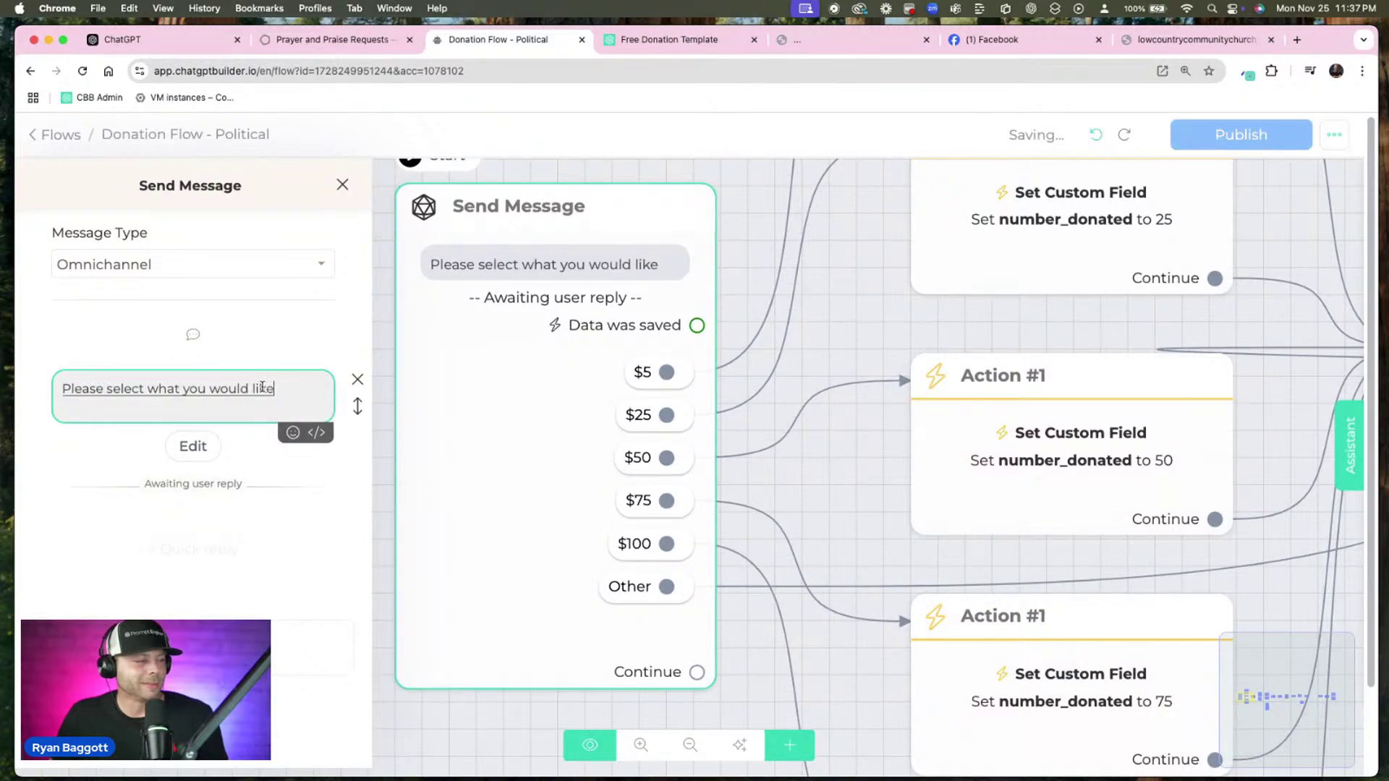
{"action": "type", "text": " to use as your offer"}
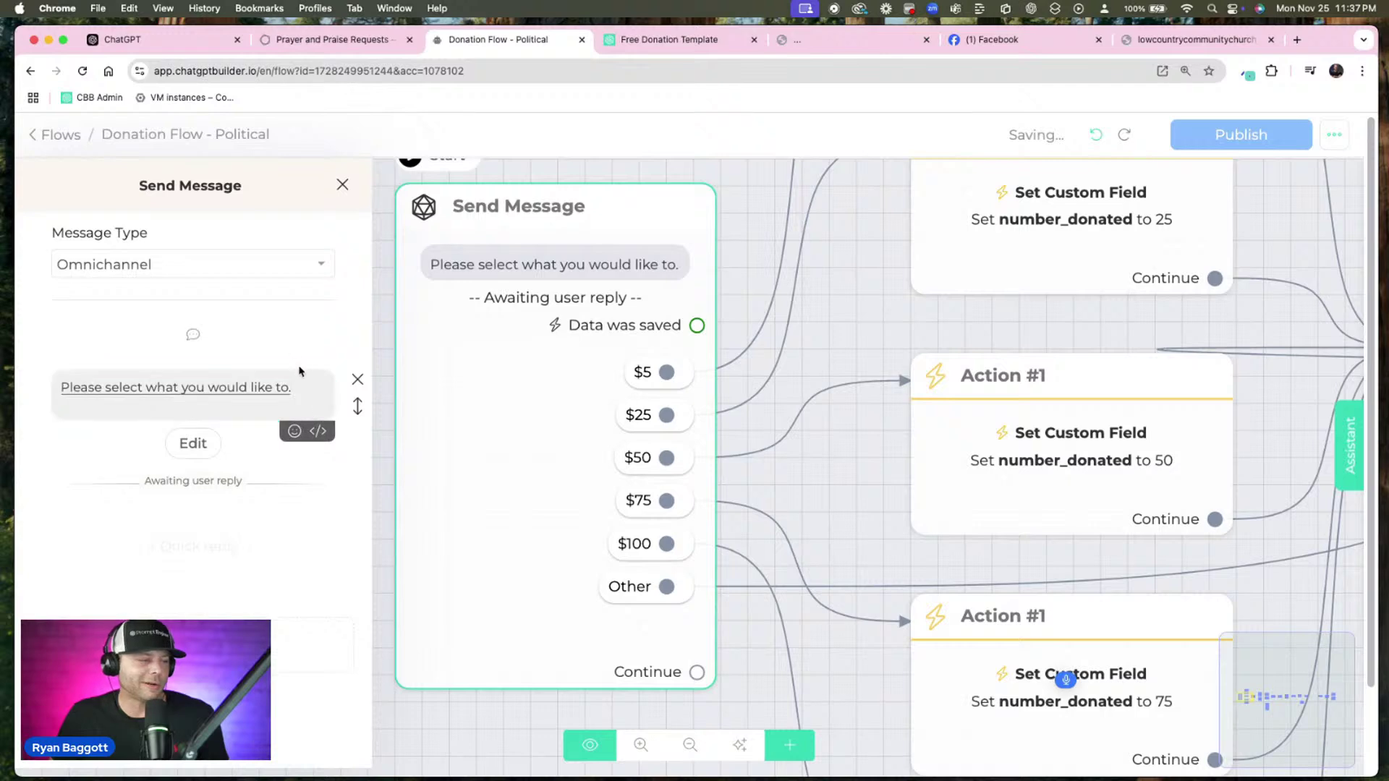
{"action": "type", "text": "'re offering"}
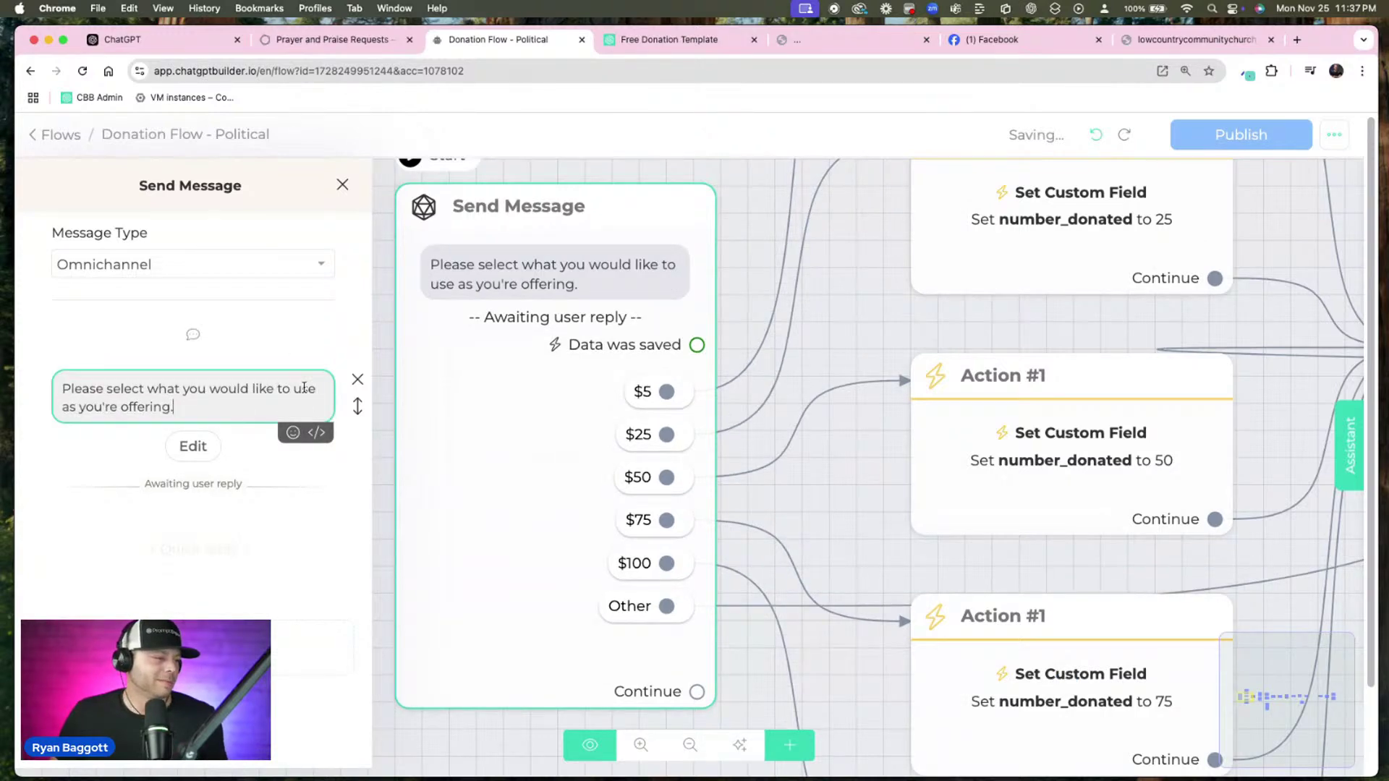
{"action": "left_click", "coordinate": [847, 310]}
{"action": "left_click", "coordinate": [866, 309]}
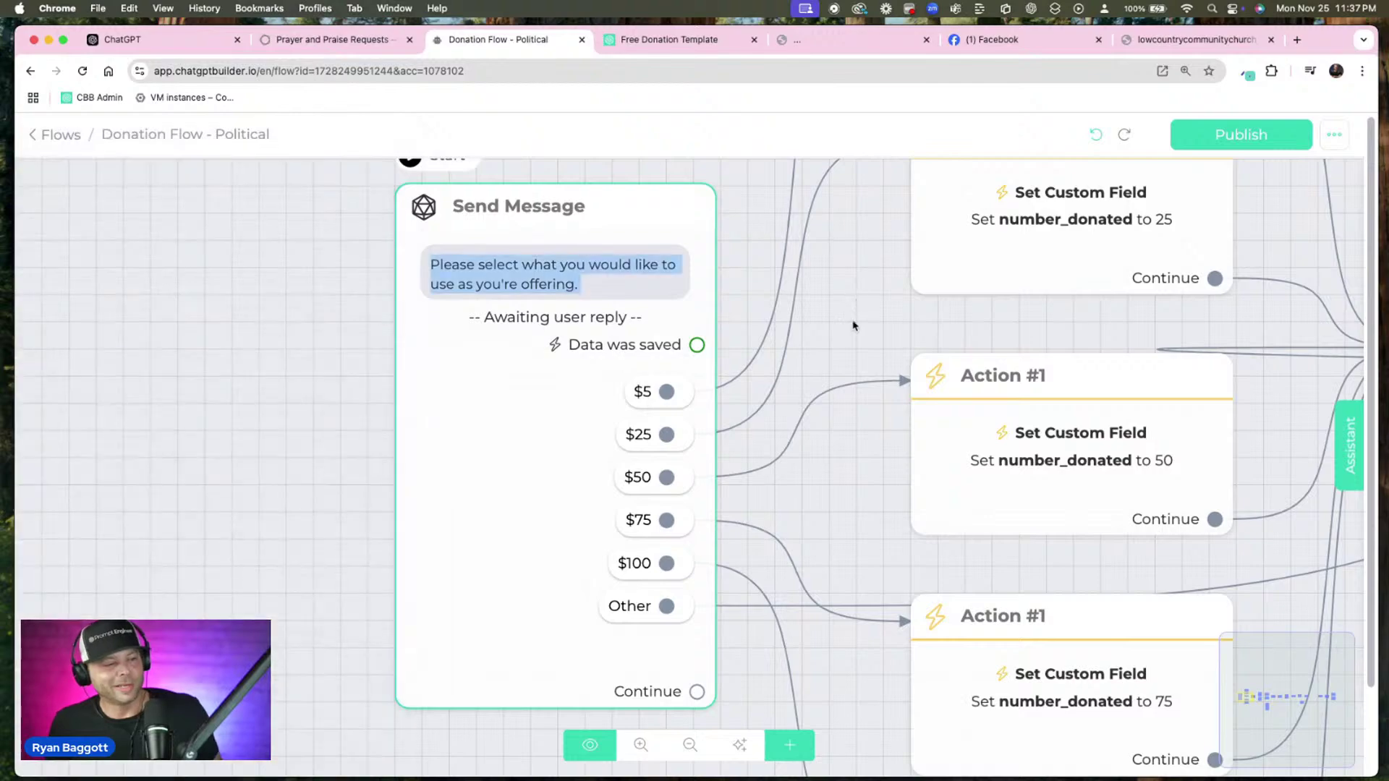
Examine the donation amount options and the actions that set number_donated for each of them
{"action": "scroll", "coordinate": [298, 387], "scroll_direction": "down", "scroll_amount": 5}
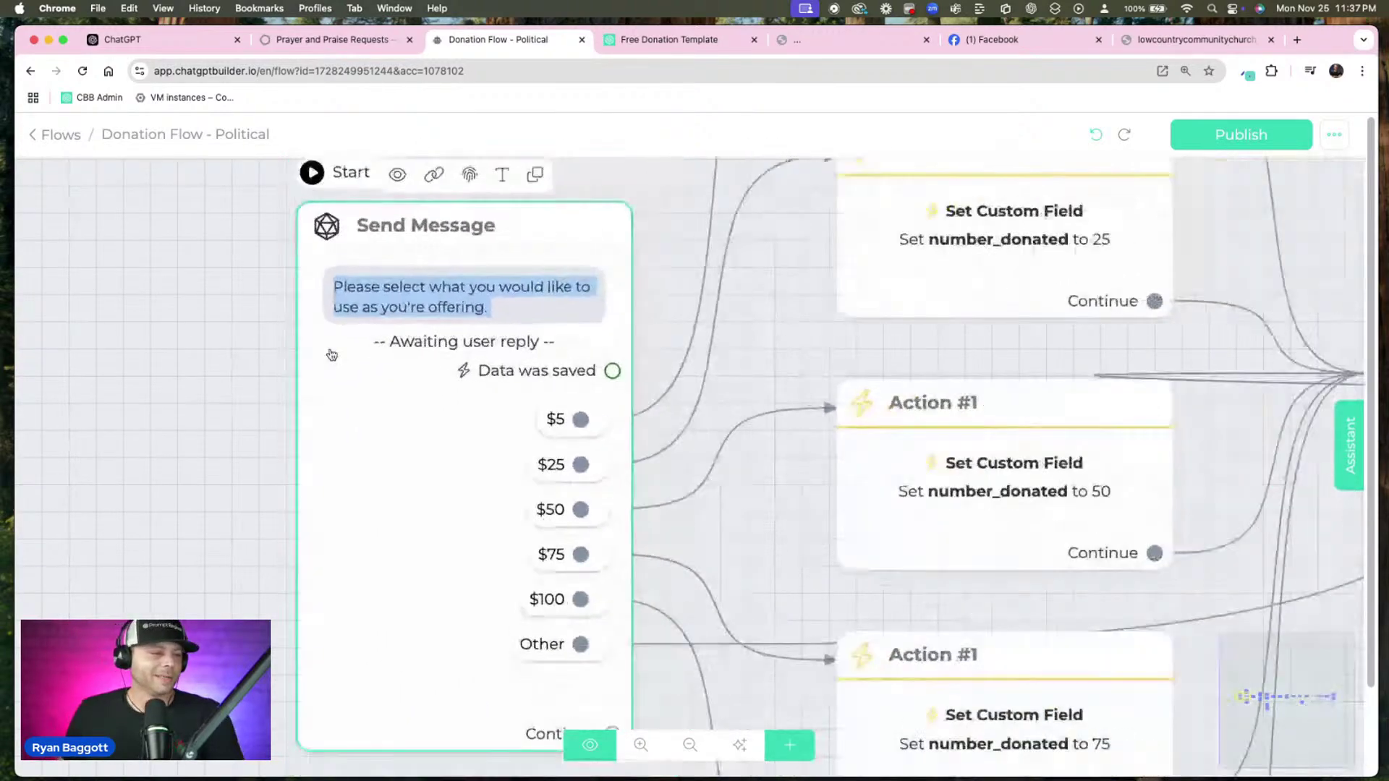
{"action": "scroll", "coordinate": [323, 368], "scroll_direction": "right", "scroll_amount": 5}
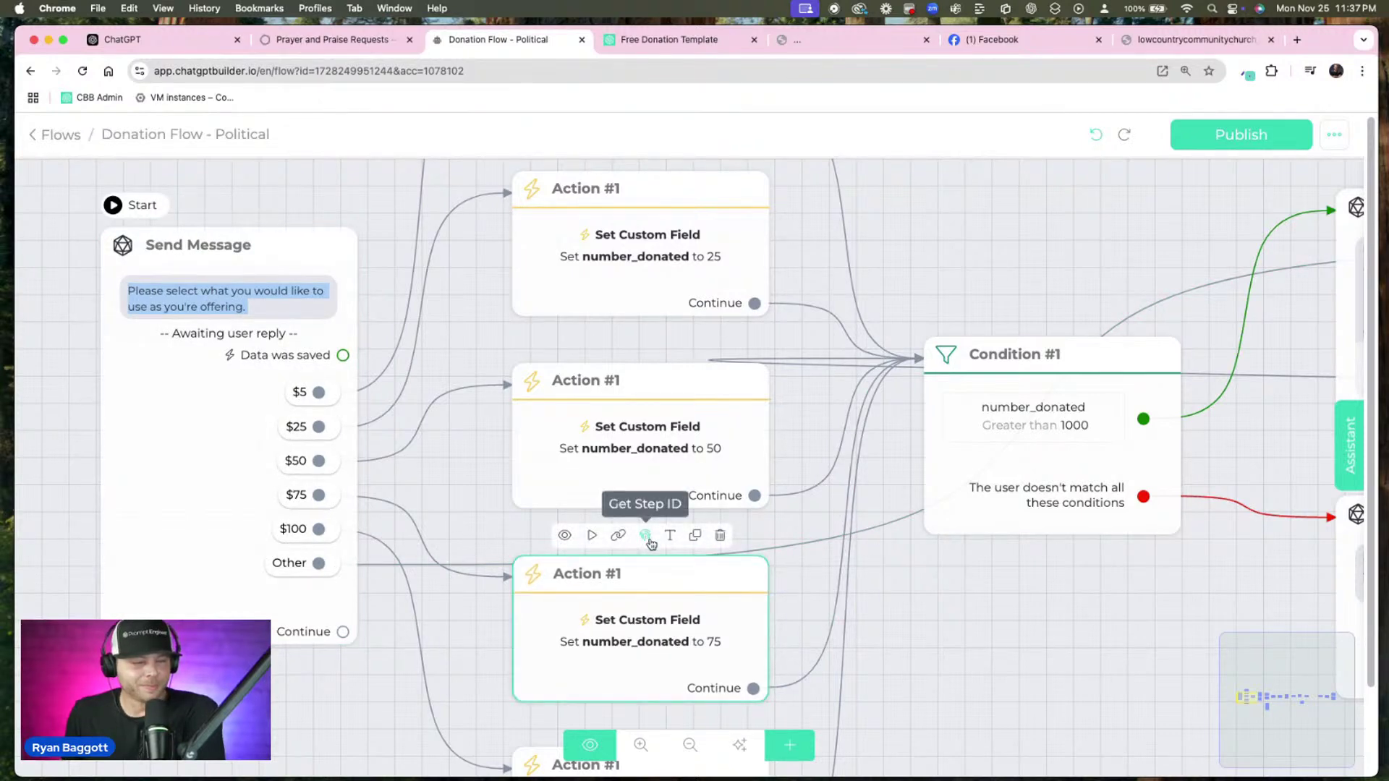
{"action": "mouse_move", "coordinate": [876, 313]}
{"action": "mouse_move", "coordinate": [837, 333]}
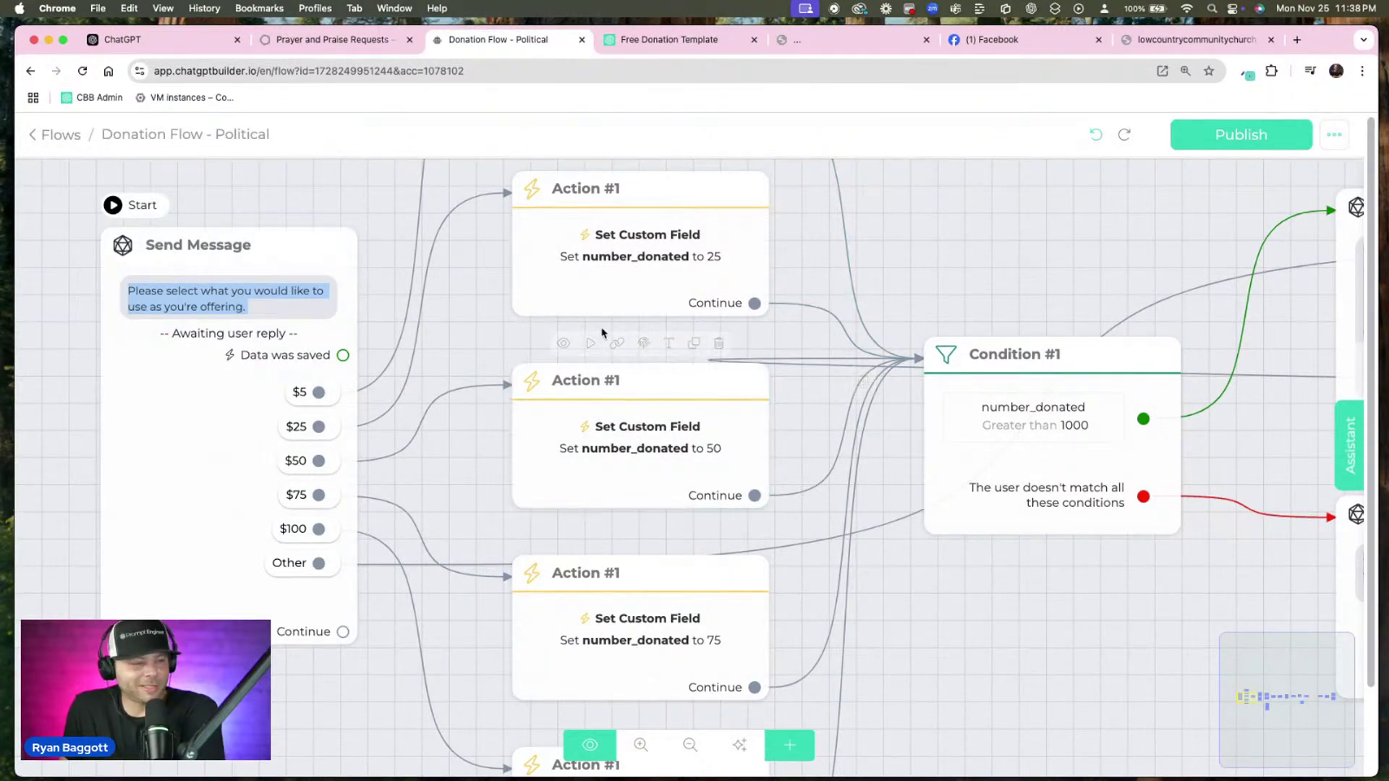
{"action": "left_click_drag", "start_coordinate": [976, 253], "coordinate": [1178, 257]}
{"action": "scroll", "coordinate": [727, 382], "scroll_direction": "up", "scroll_amount": 2}
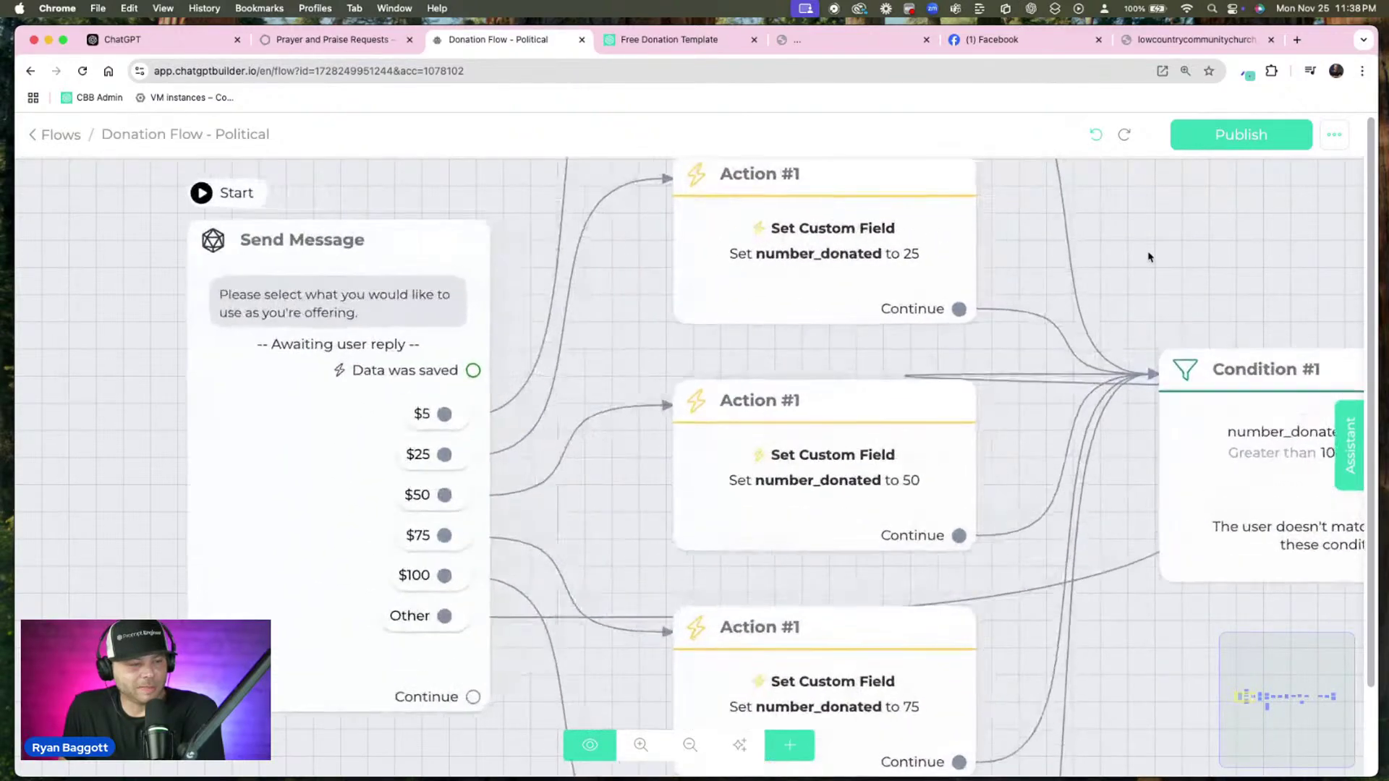
{"action": "left_click_drag", "start_coordinate": [615, 325], "coordinate": [918, 255]}
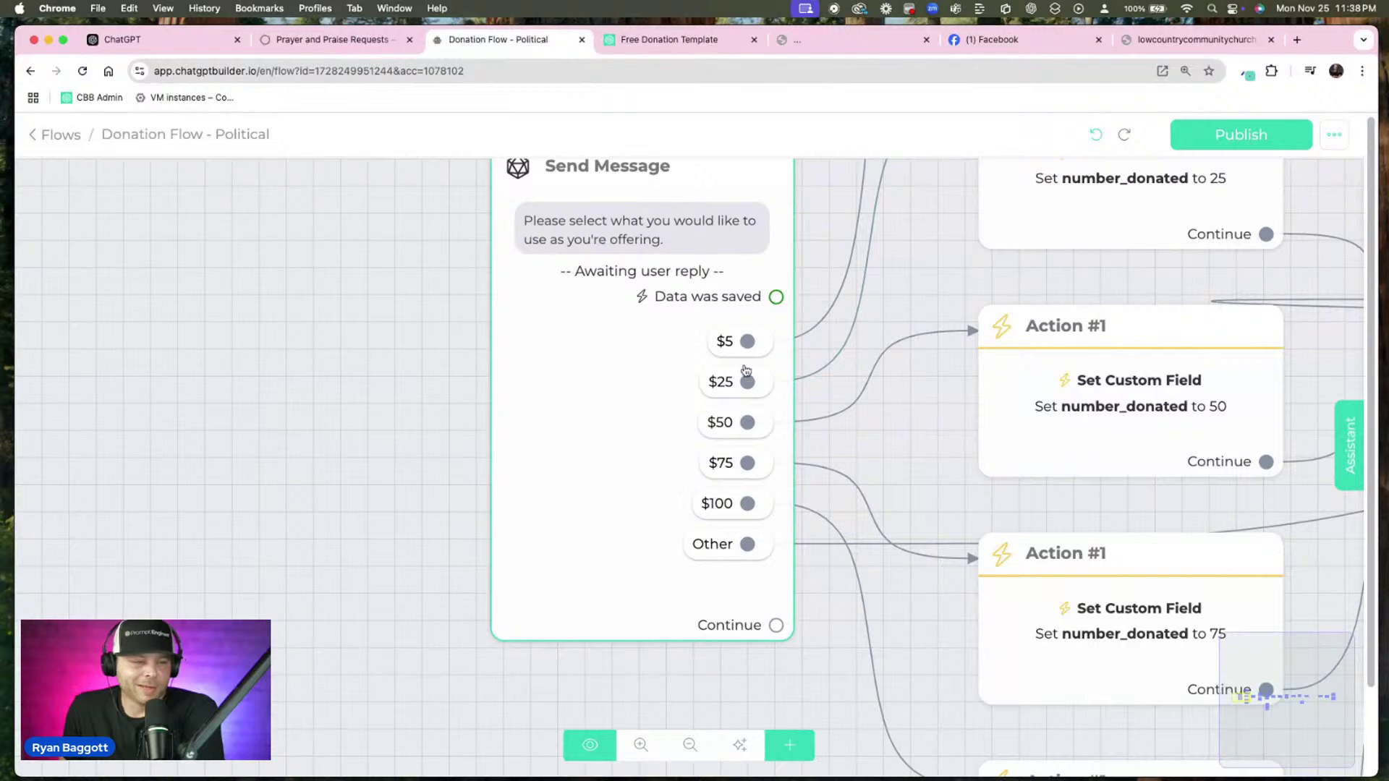
{"action": "left_click_drag", "start_coordinate": [946, 427], "coordinate": [617, 546]}
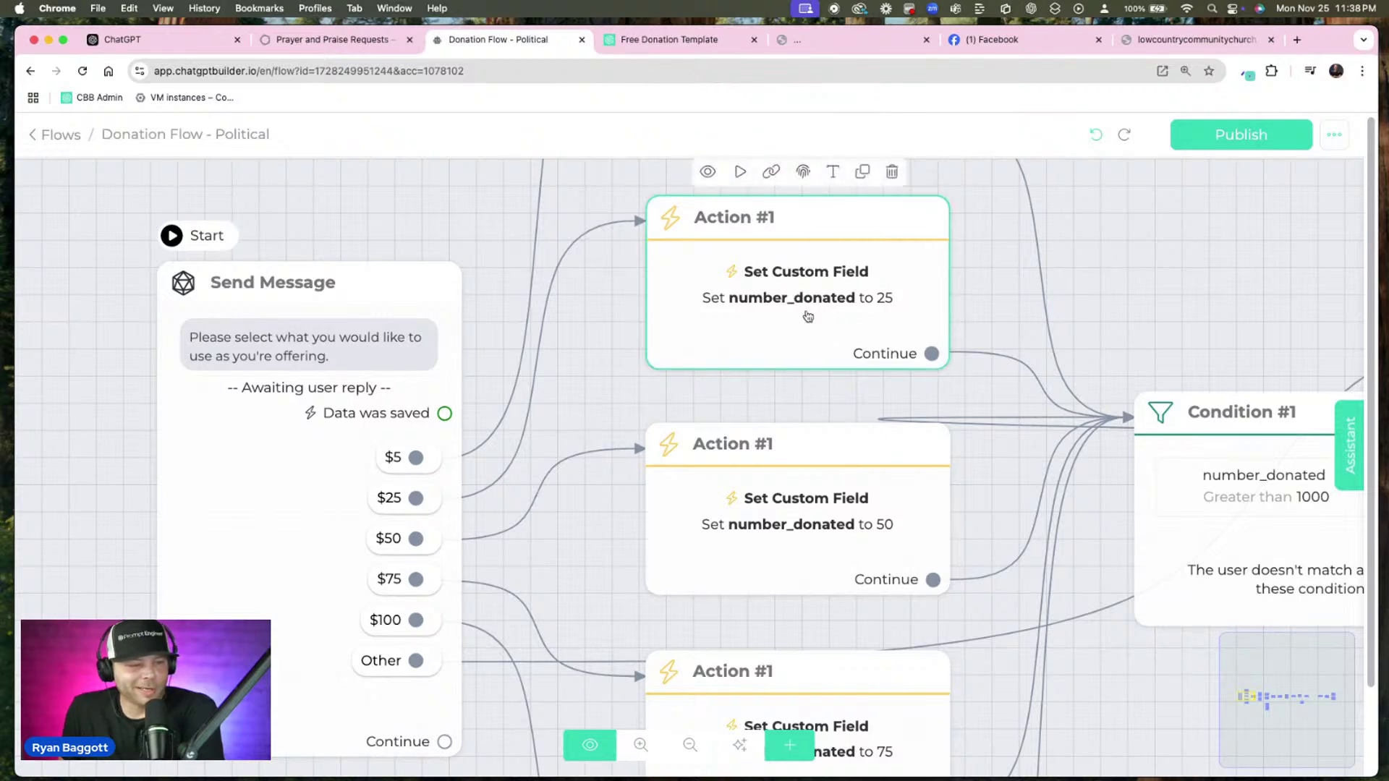
{"action": "scroll", "coordinate": [1148, 310], "scroll_direction": "down", "scroll_amount": 5}
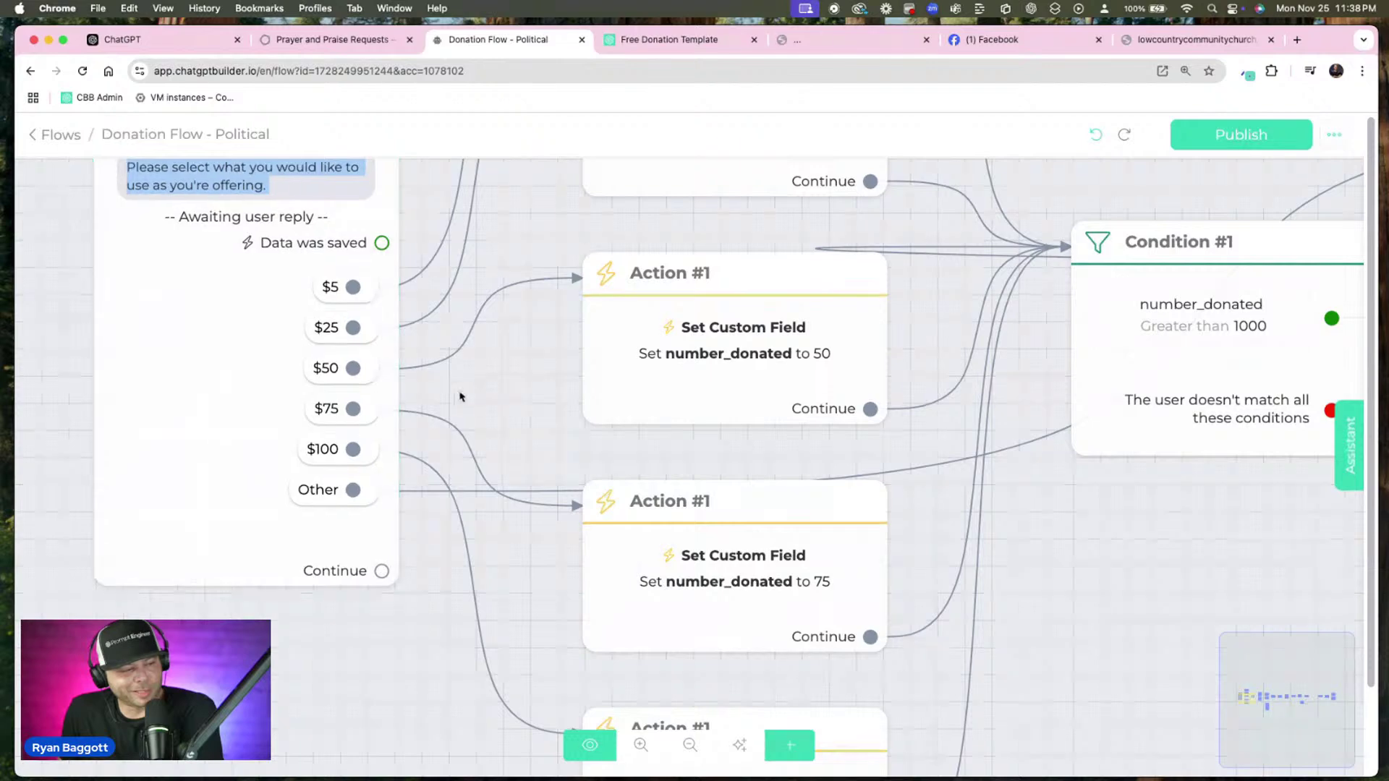
{"action": "scroll", "coordinate": [456, 384], "scroll_direction": "down", "scroll_amount": 3}
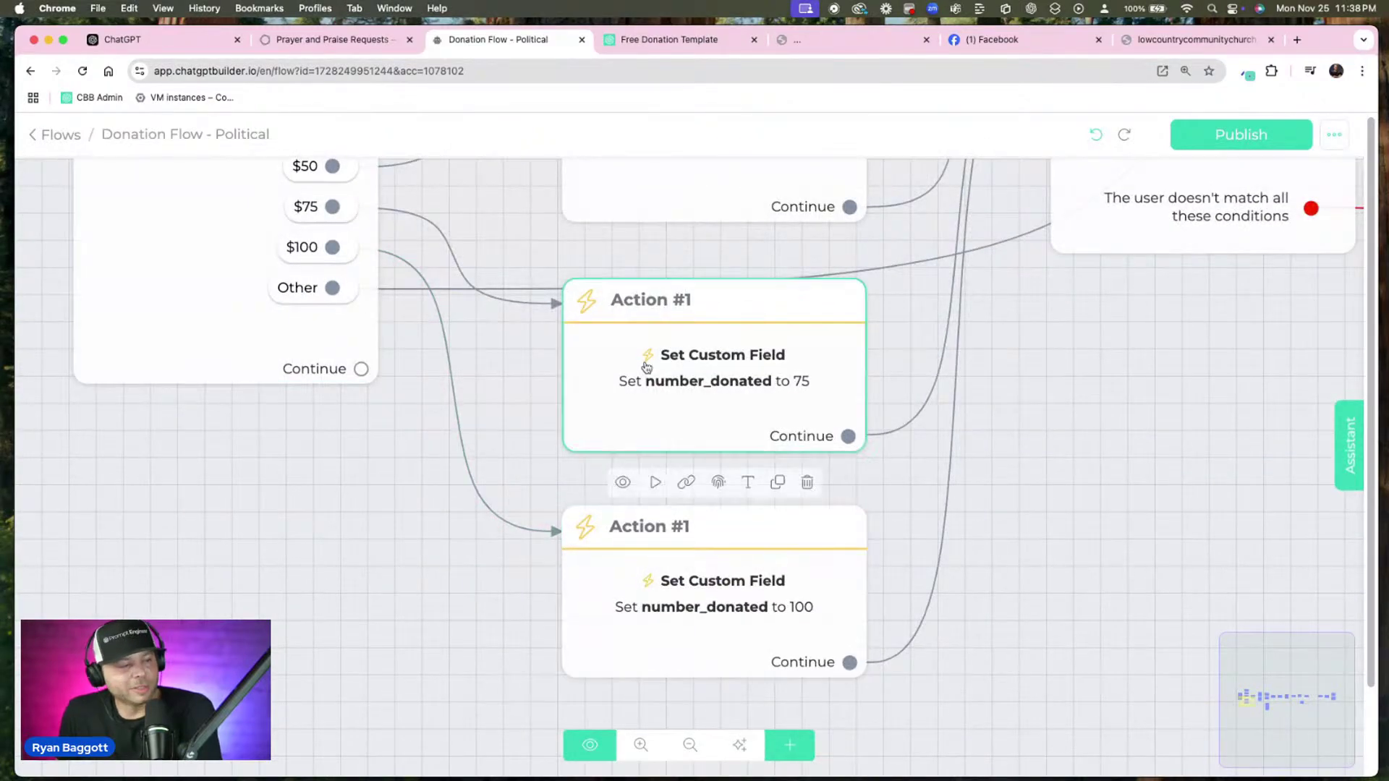
Move the action that sets number_donated to 75 beside the one for 100, and move Condition #1 lower
{"action": "left_click_drag", "start_coordinate": [673, 349], "coordinate": [1052, 570]}
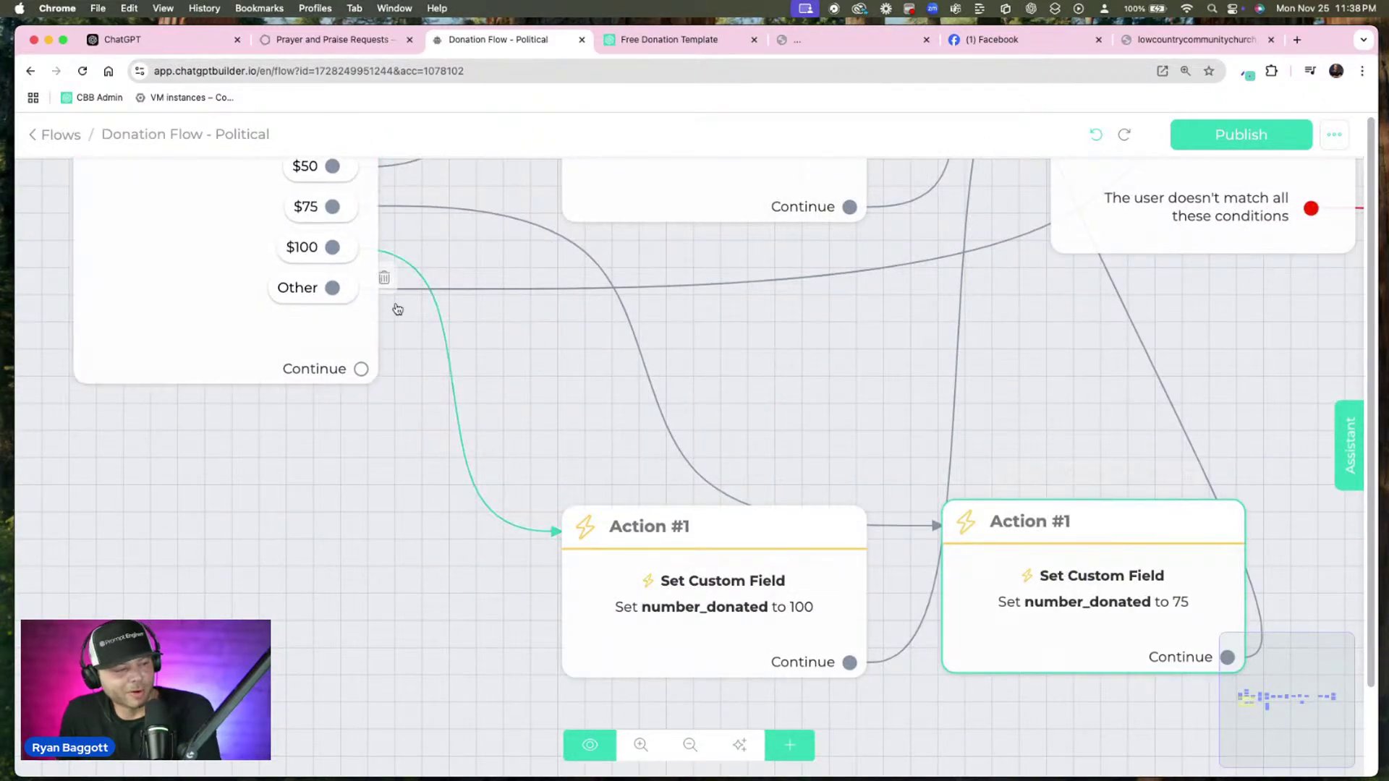
{"action": "left_click_drag", "start_coordinate": [408, 310], "coordinate": [211, 439]}
{"action": "left_click_drag", "start_coordinate": [992, 167], "coordinate": [929, 437]}
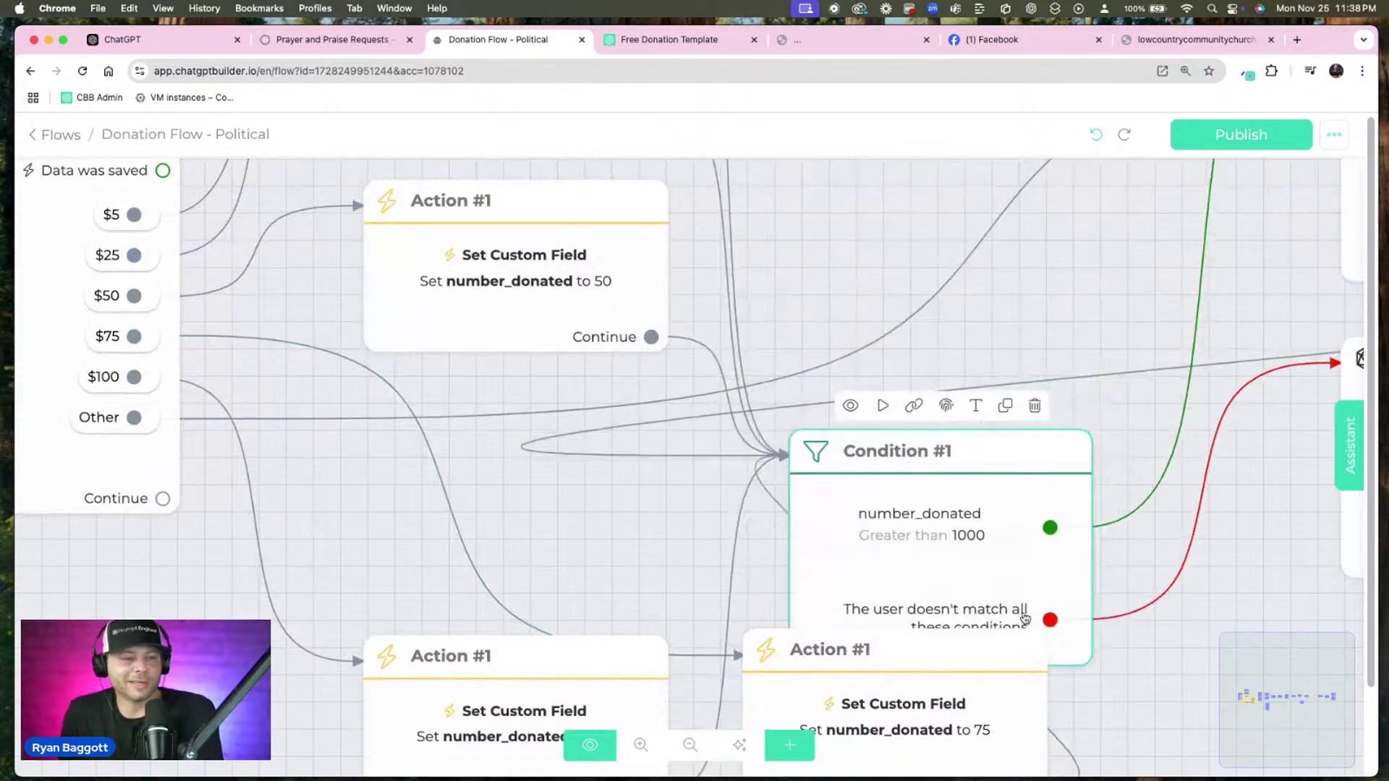
Make the "Please type the digits below" message the flow's starting step and delete the connections leading into it
{"action": "left_click_drag", "start_coordinate": [1103, 330], "coordinate": [586, 521]}
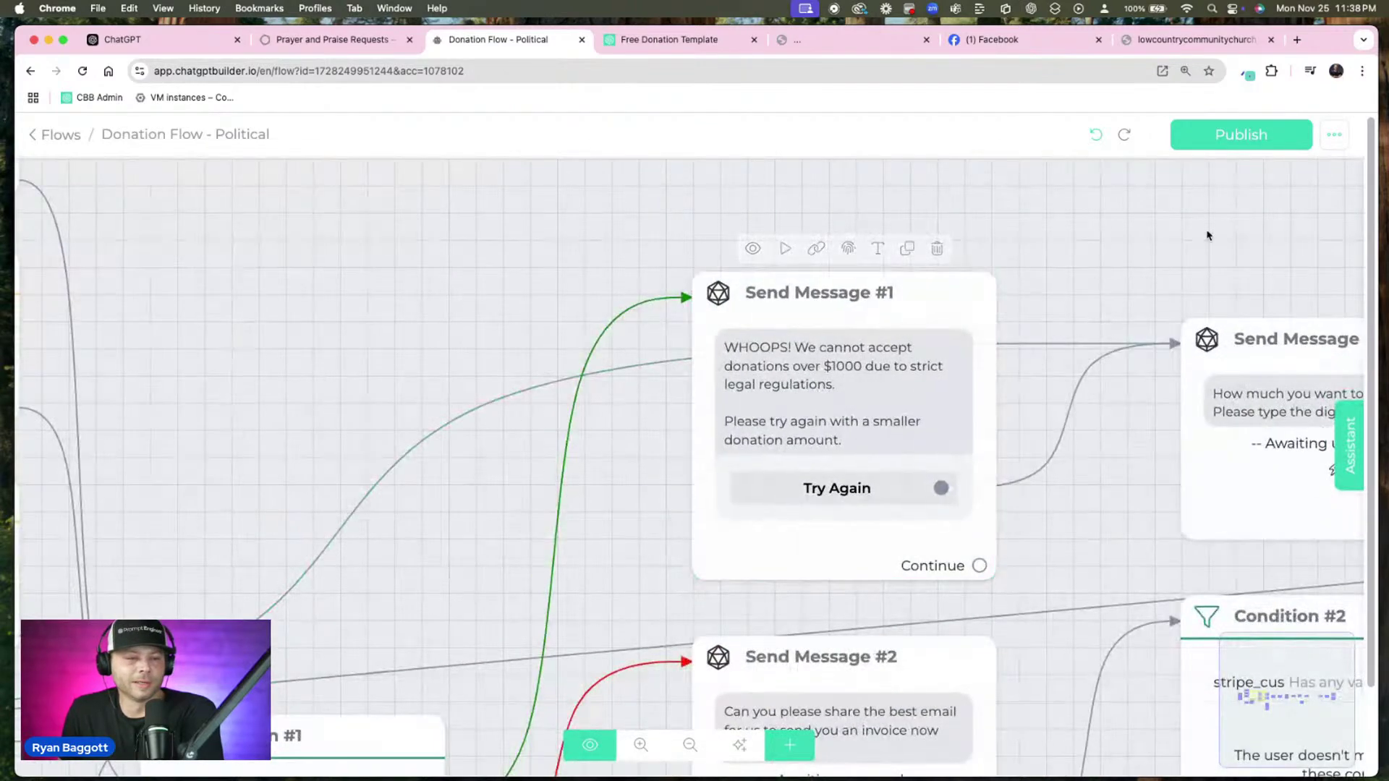
{"action": "left_click_drag", "start_coordinate": [1196, 241], "coordinate": [739, 218]}
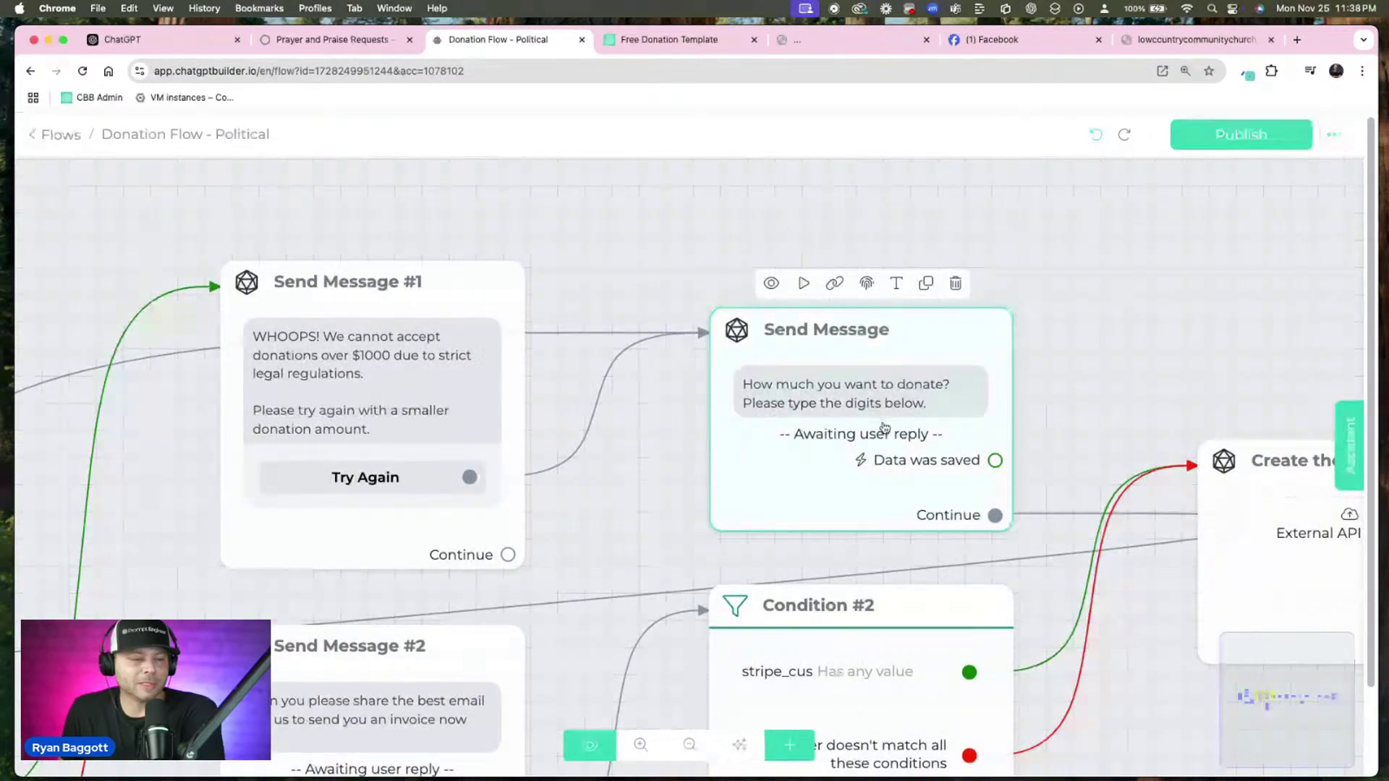
{"action": "scroll", "coordinate": [948, 414], "scroll_direction": "down", "scroll_amount": 3}
{"action": "scroll", "coordinate": [948, 413], "scroll_direction": "right", "scroll_amount": 2}
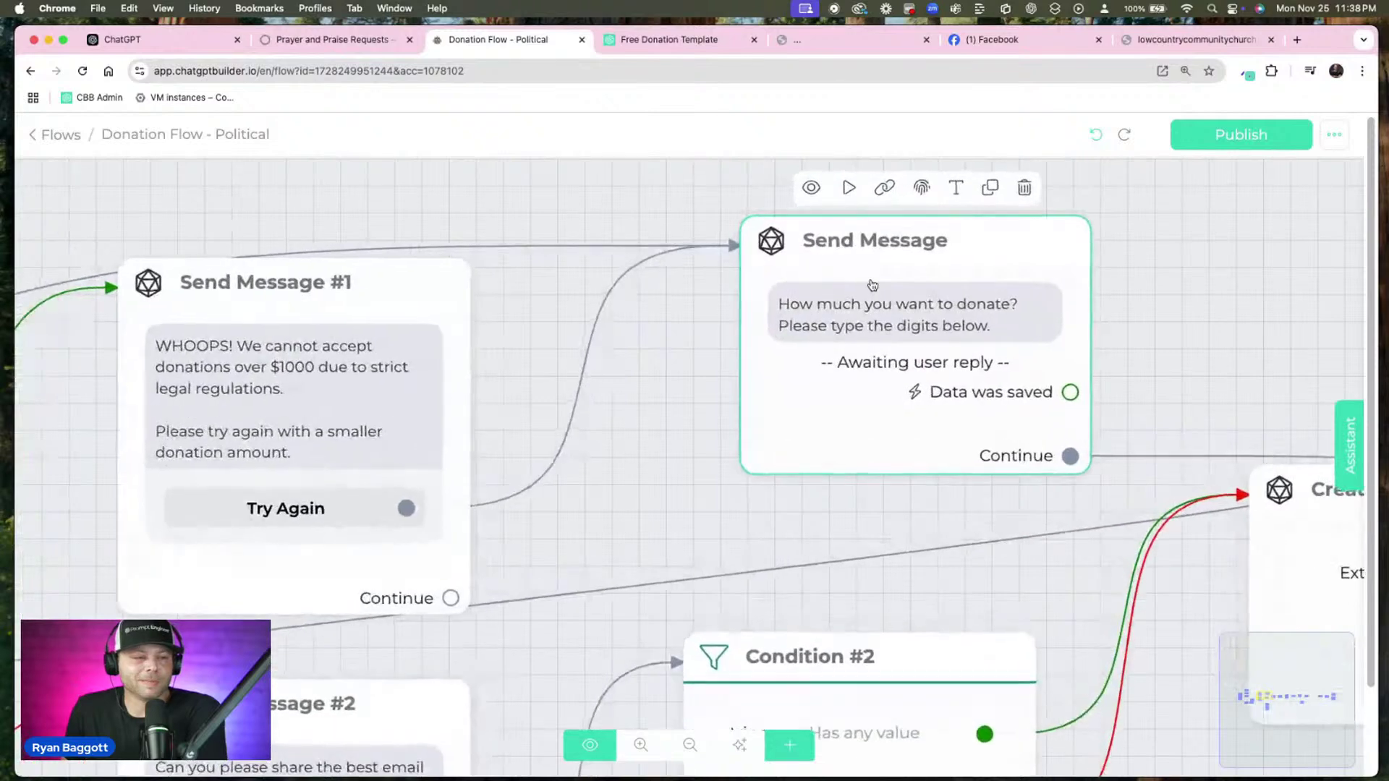
{"action": "scroll", "coordinate": [872, 284], "scroll_direction": "down", "scroll_amount": 2}
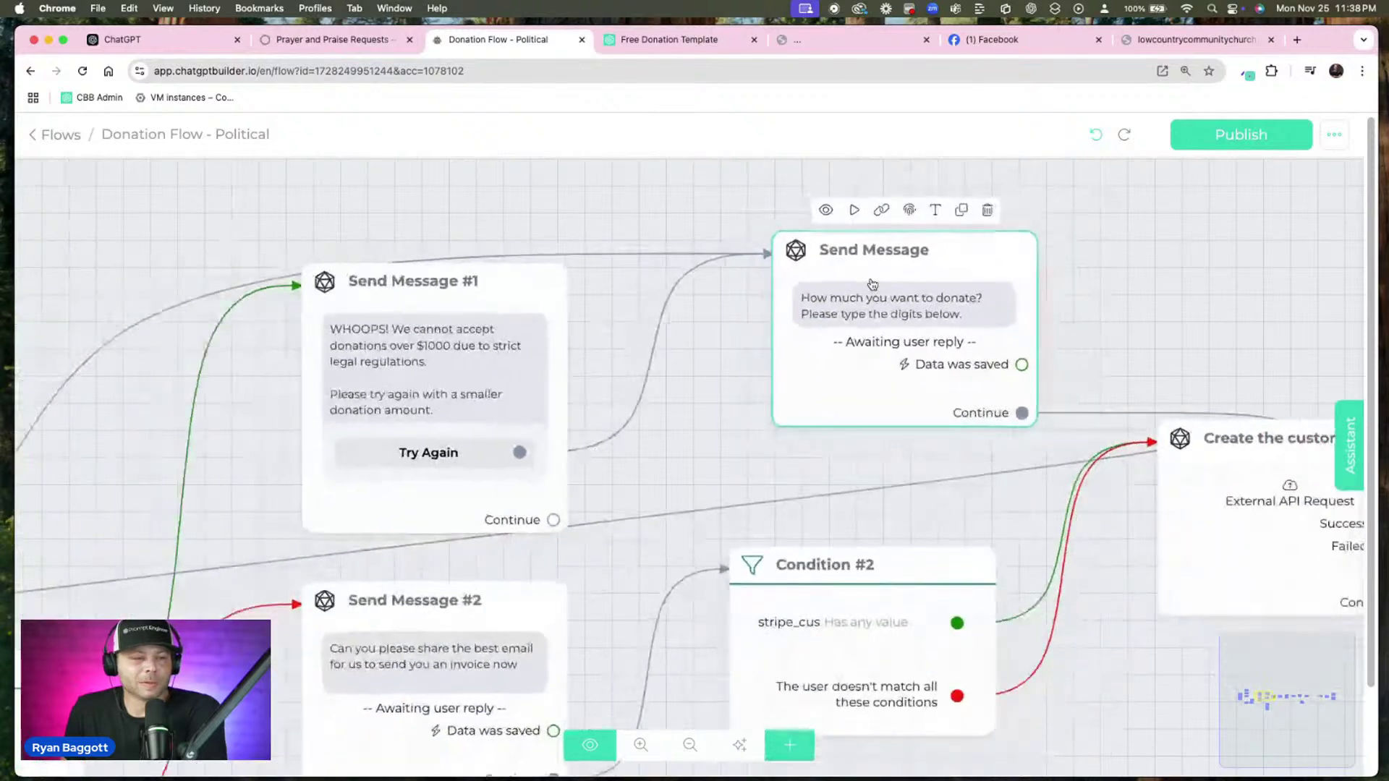
{"action": "left_click", "coordinate": [854, 210]}
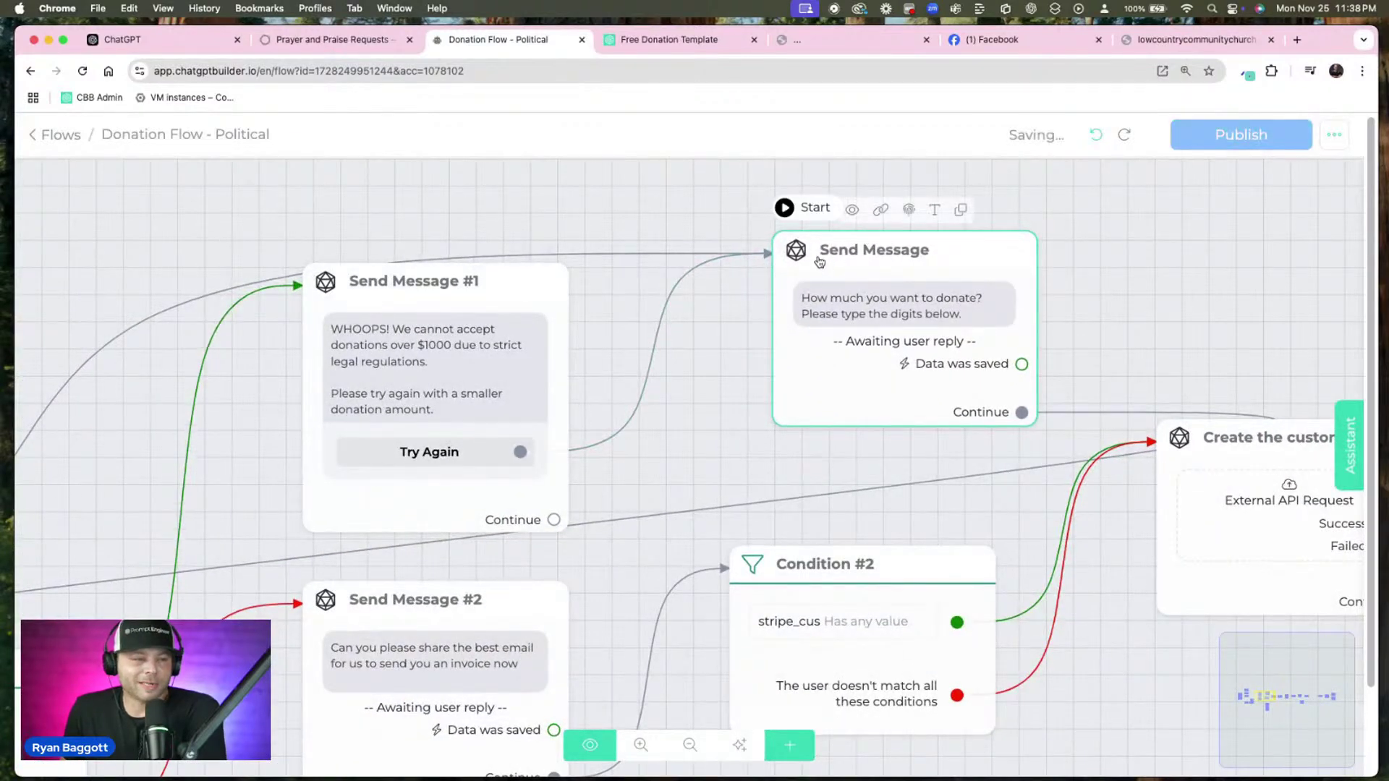
{"action": "left_click", "coordinate": [737, 249]}
{"action": "left_click", "coordinate": [735, 230]}
Move the "Please type the digits below" message ahead of Send Message #1, near the amount actions
{"action": "left_click_drag", "start_coordinate": [864, 308], "coordinate": [756, 250]}
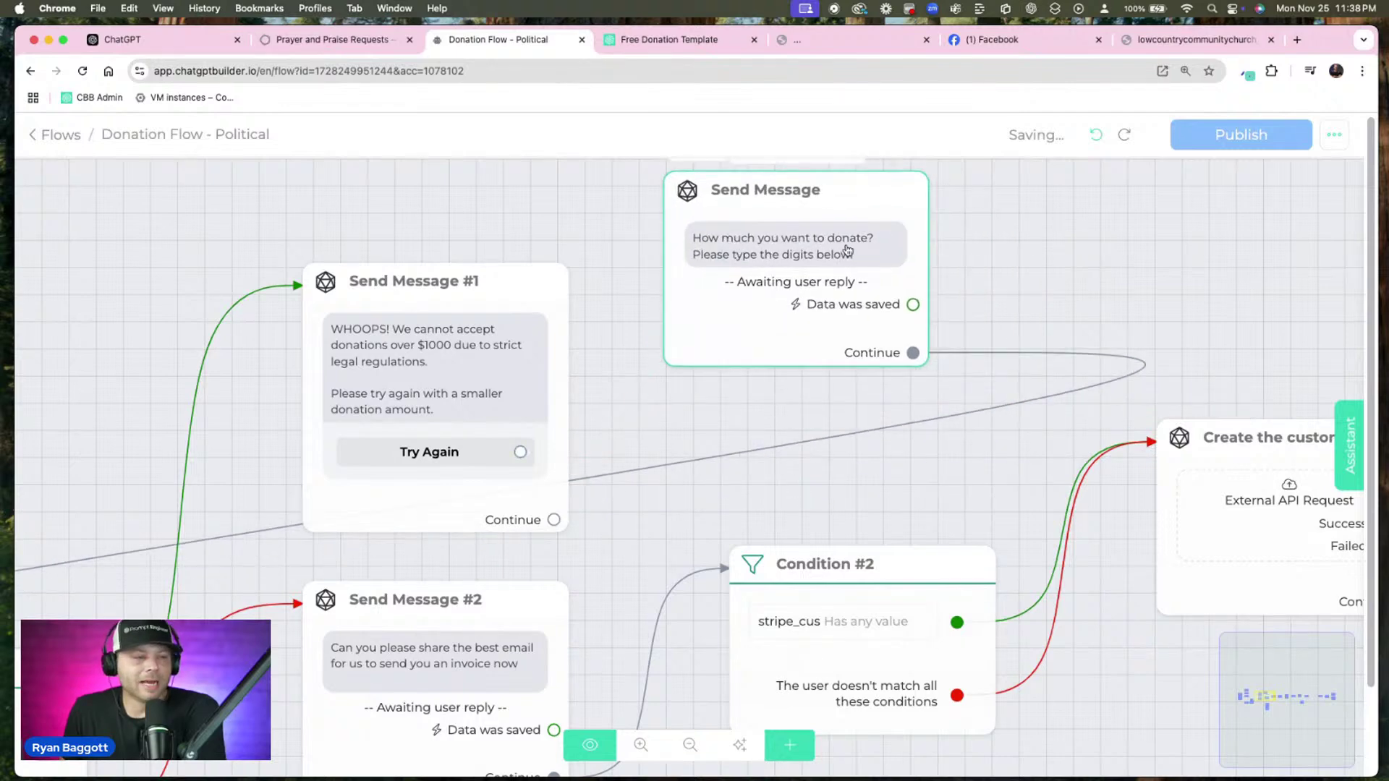
{"action": "left_click_drag", "start_coordinate": [1023, 250], "coordinate": [1153, 387]}
{"action": "left_click_drag", "start_coordinate": [1054, 411], "coordinate": [302, 275]}
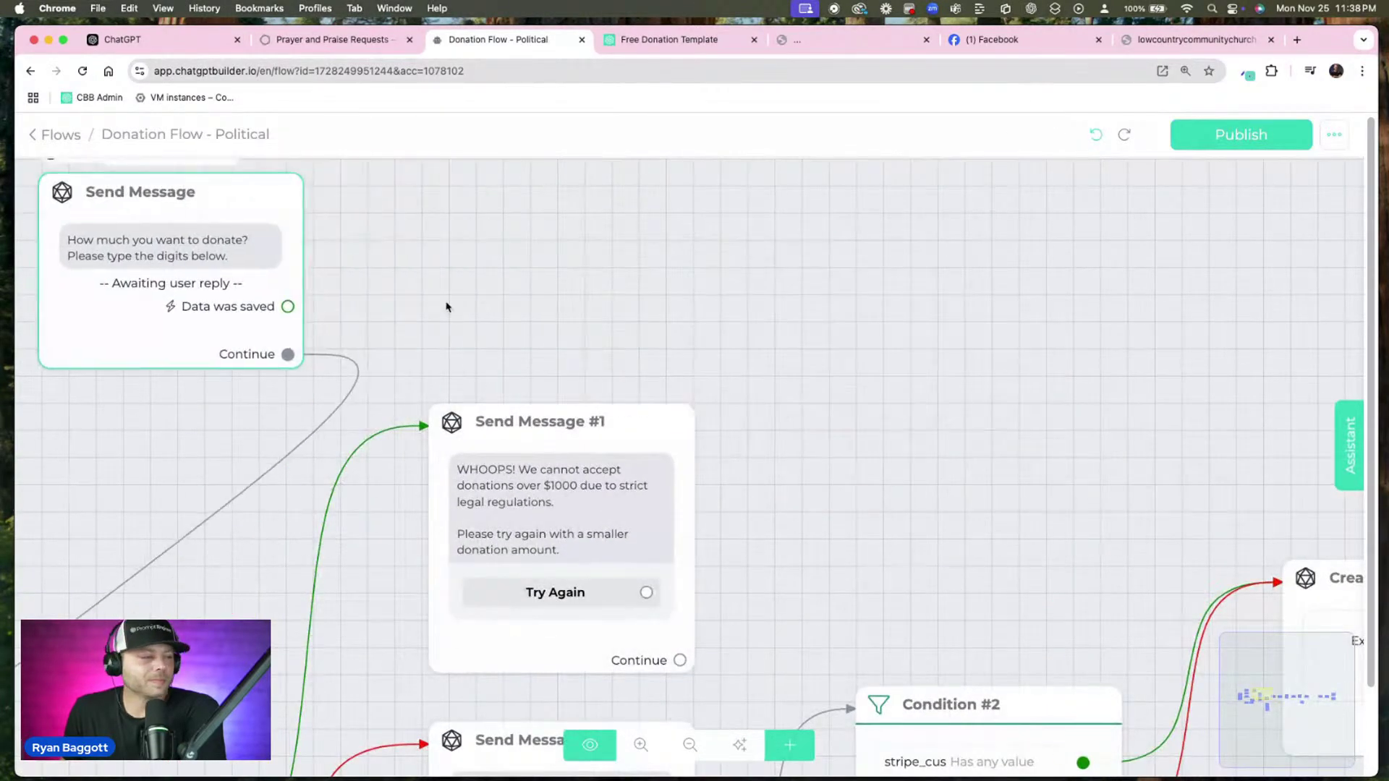
{"action": "scroll", "coordinate": [303, 275], "scroll_direction": "left", "scroll_amount": 10}
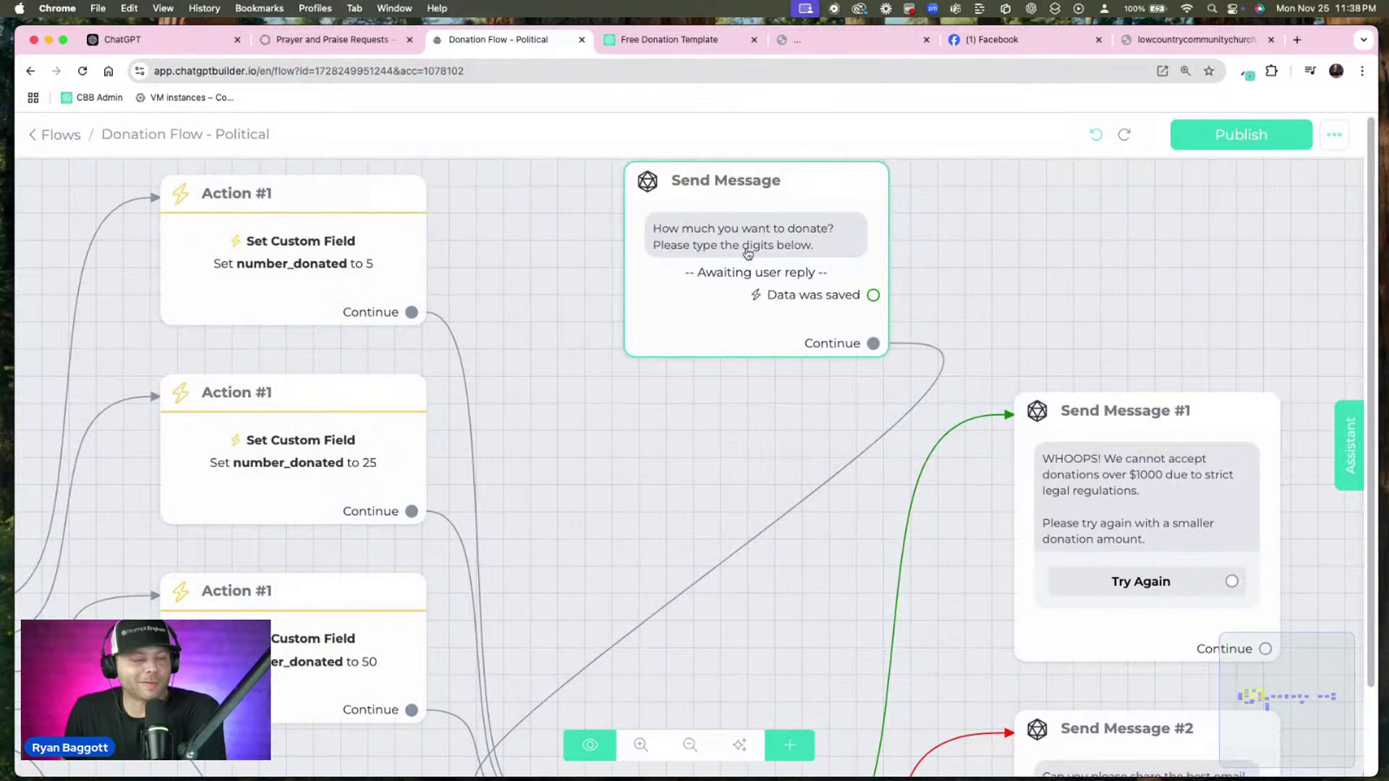
Auto-organize all steps of the donation flow and look over the rearranged layout
{"action": "left_click", "coordinate": [740, 745]}
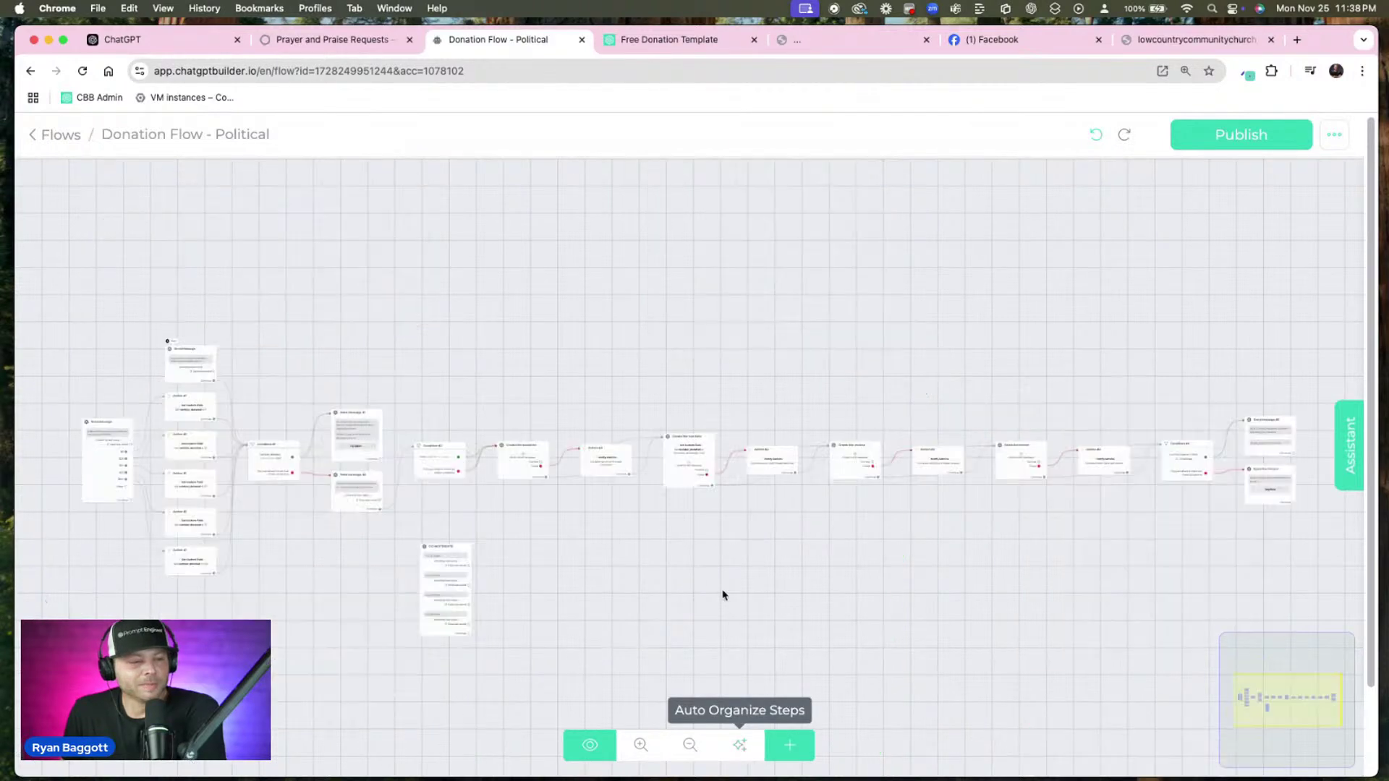
{"action": "scroll", "coordinate": [576, 437], "scroll_direction": "up", "scroll_amount": 5}
{"action": "left_click_drag", "start_coordinate": [577, 440], "coordinate": [316, 574]}
{"action": "scroll", "coordinate": [800, 521], "scroll_direction": "up", "scroll_amount": 3}
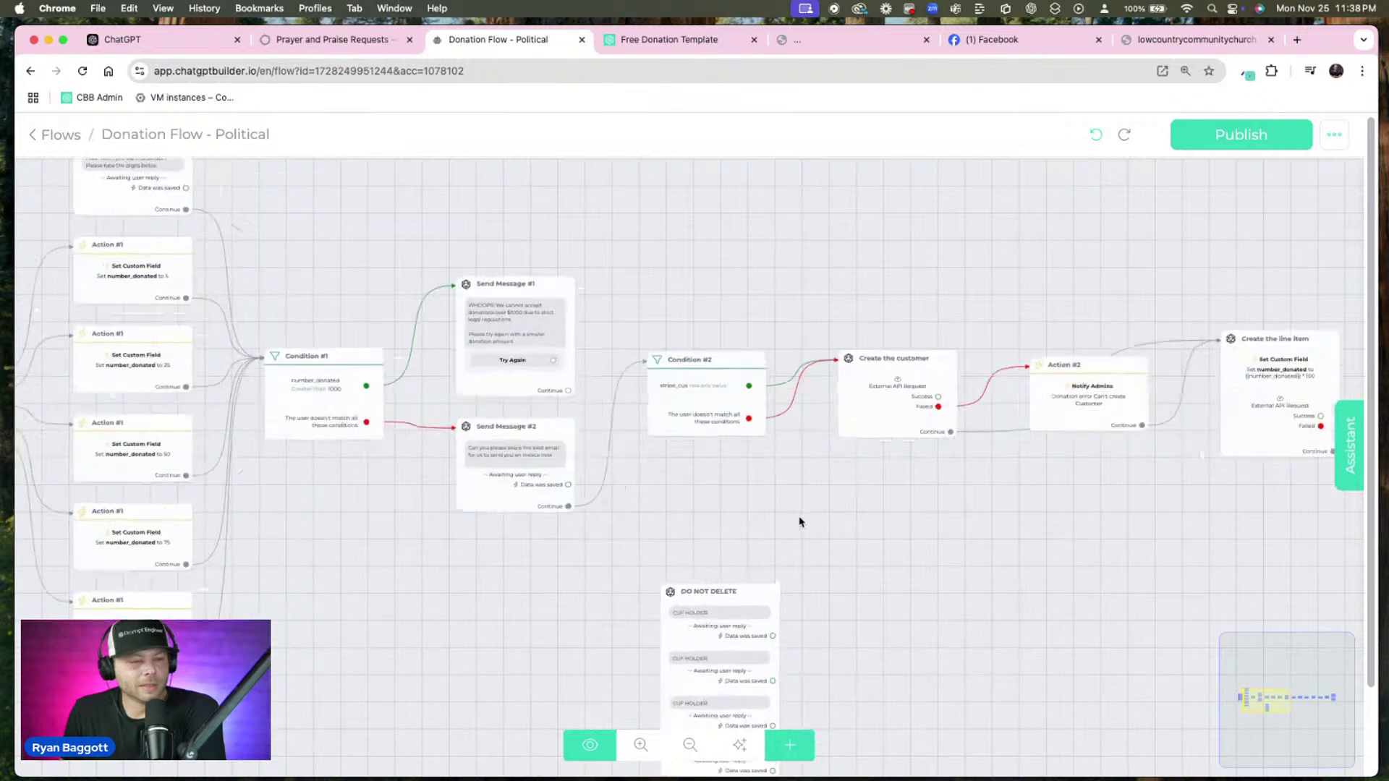
{"action": "scroll", "coordinate": [796, 523], "scroll_direction": "down", "scroll_amount": 3}
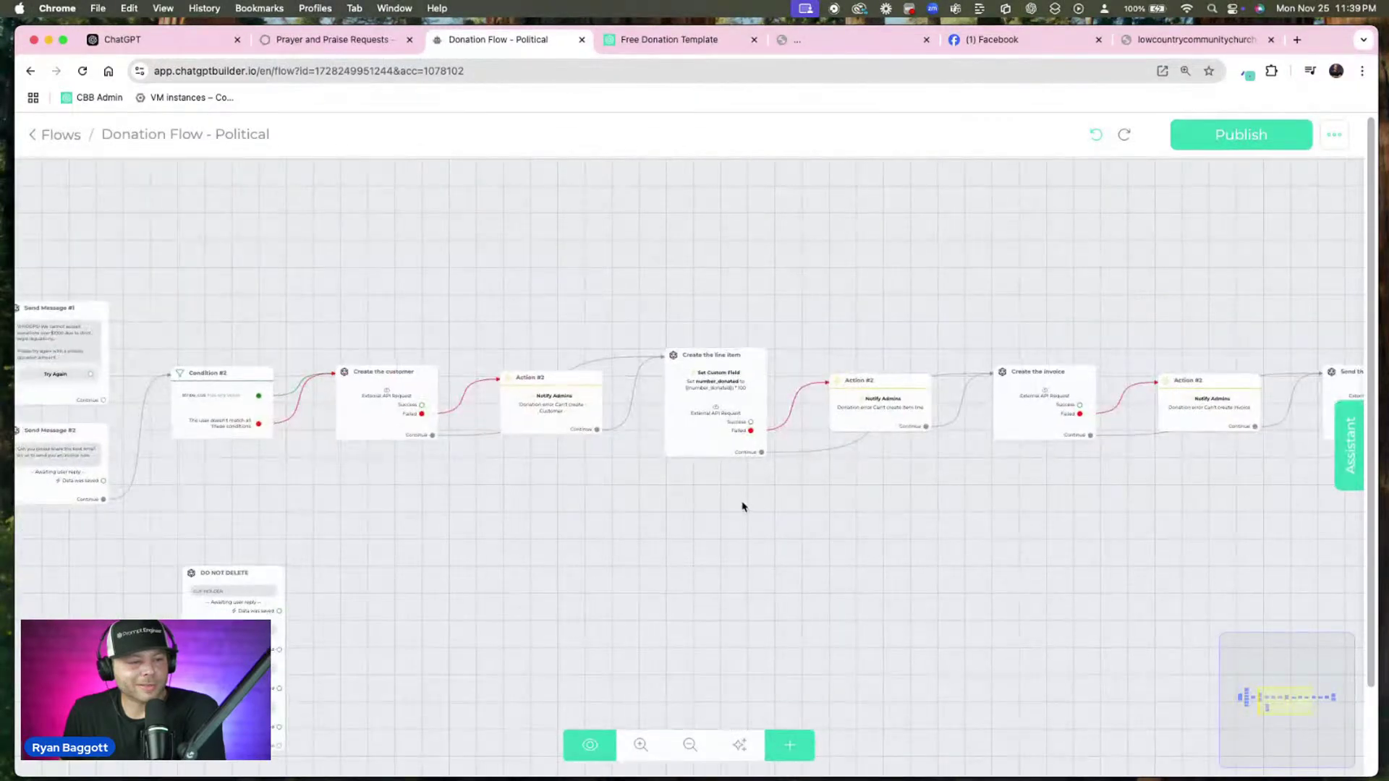
{"action": "scroll", "coordinate": [723, 506], "scroll_direction": "down", "scroll_amount": 3}
{"action": "left_click_drag", "start_coordinate": [753, 516], "coordinate": [1360, 451]}
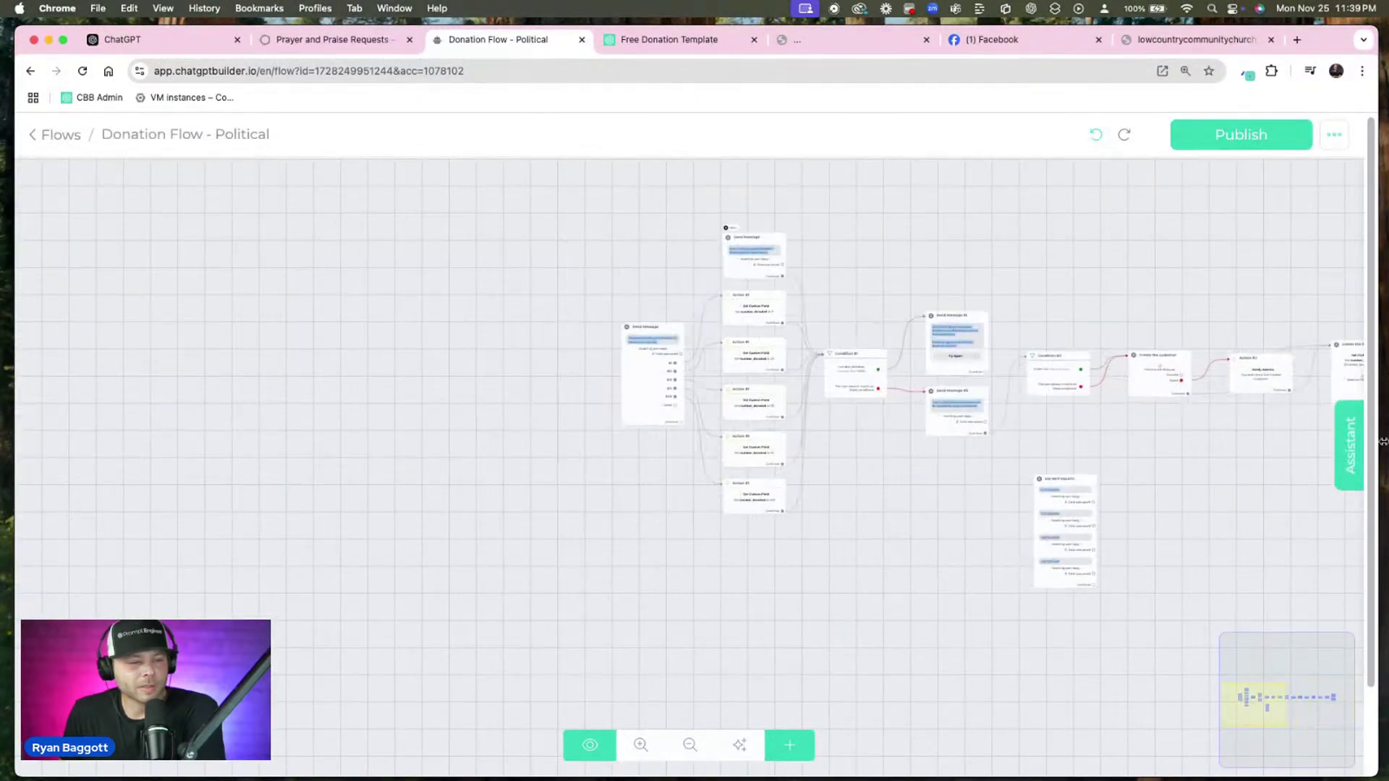
{"action": "scroll", "coordinate": [818, 230], "scroll_direction": "up", "scroll_amount": 5}
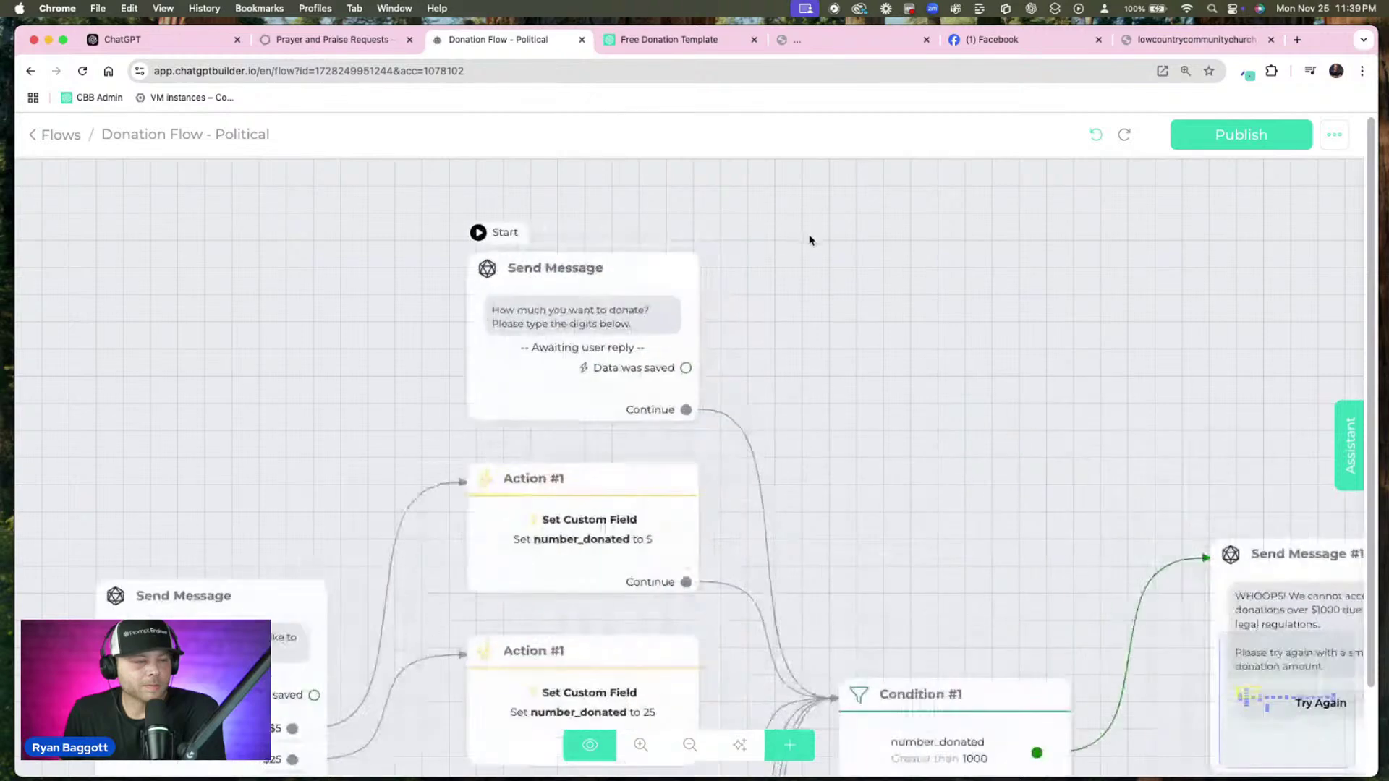
Move the typed-amount message and Condition #1 up, clear of the amount actions, and delete the connection between them
{"action": "left_click_drag", "start_coordinate": [908, 301], "coordinate": [851, 257]}
{"action": "left_click_drag", "start_coordinate": [1122, 372], "coordinate": [968, 327]}
{"action": "left_click_drag", "start_coordinate": [987, 695], "coordinate": [1027, 282]}
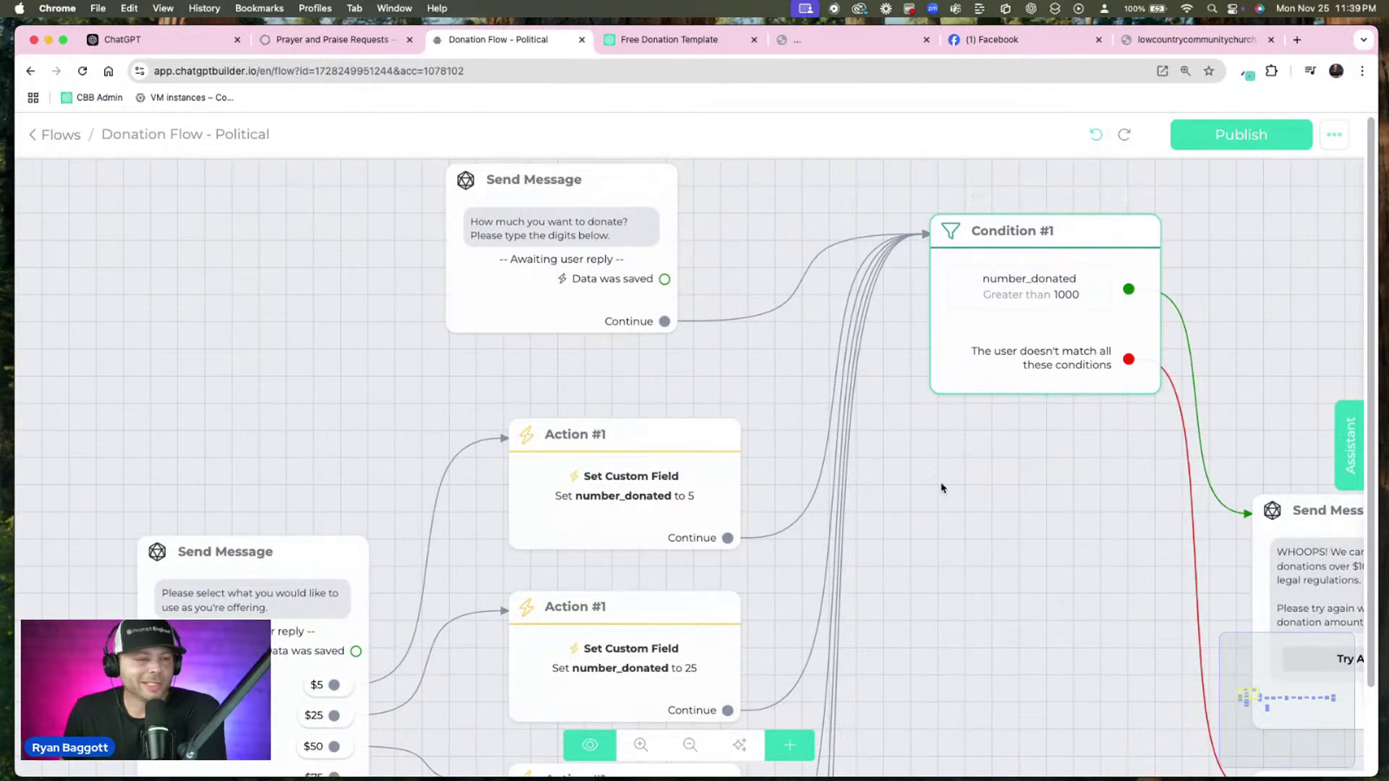
{"action": "left_click", "coordinate": [798, 276]}
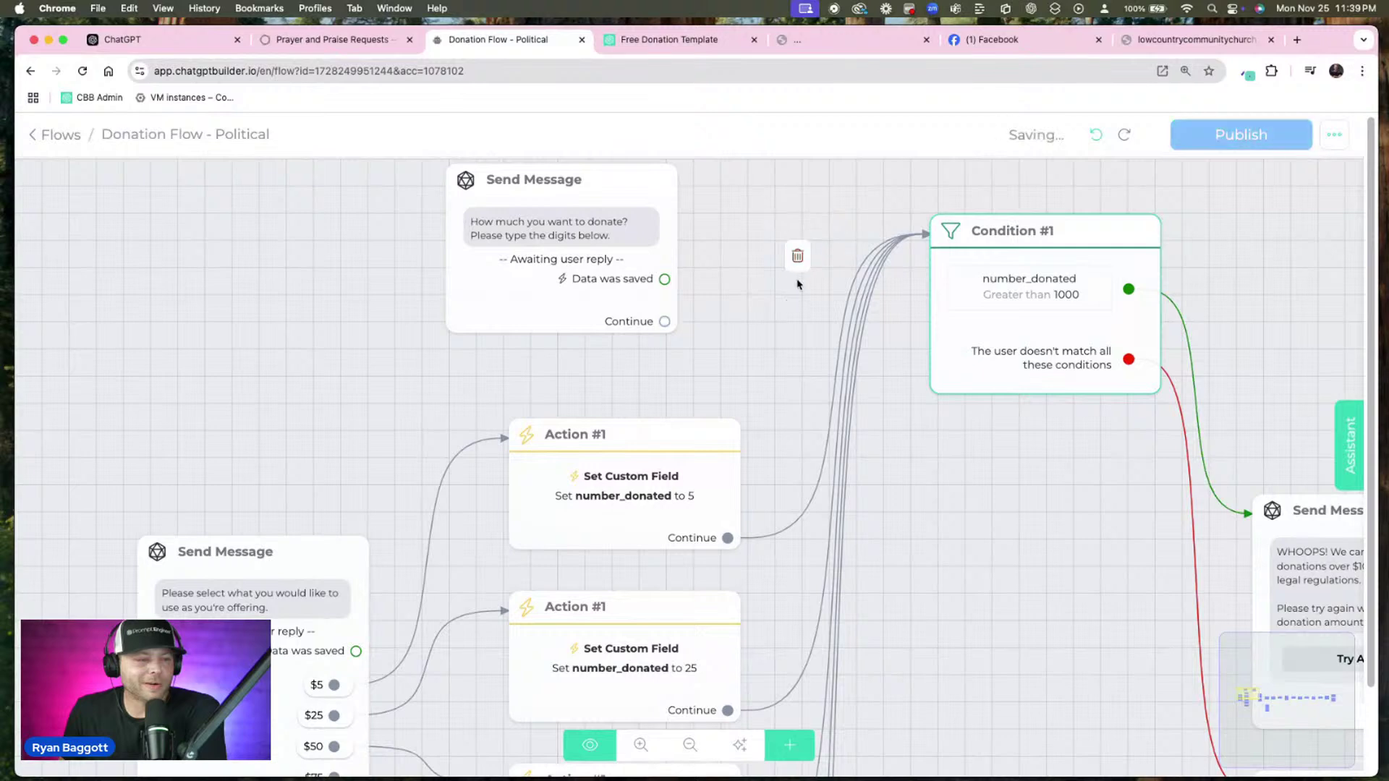
Move the disconnected typed-amount message past Condition #1, above Send Message #1
{"action": "scroll", "coordinate": [755, 322], "scroll_direction": "right", "scroll_amount": 3}
{"action": "left_click_drag", "start_coordinate": [921, 413], "coordinate": [920, 480]}
{"action": "left_click_drag", "start_coordinate": [483, 342], "coordinate": [1236, 285]}
{"action": "scroll", "coordinate": [865, 236], "scroll_direction": "right", "scroll_amount": 6}
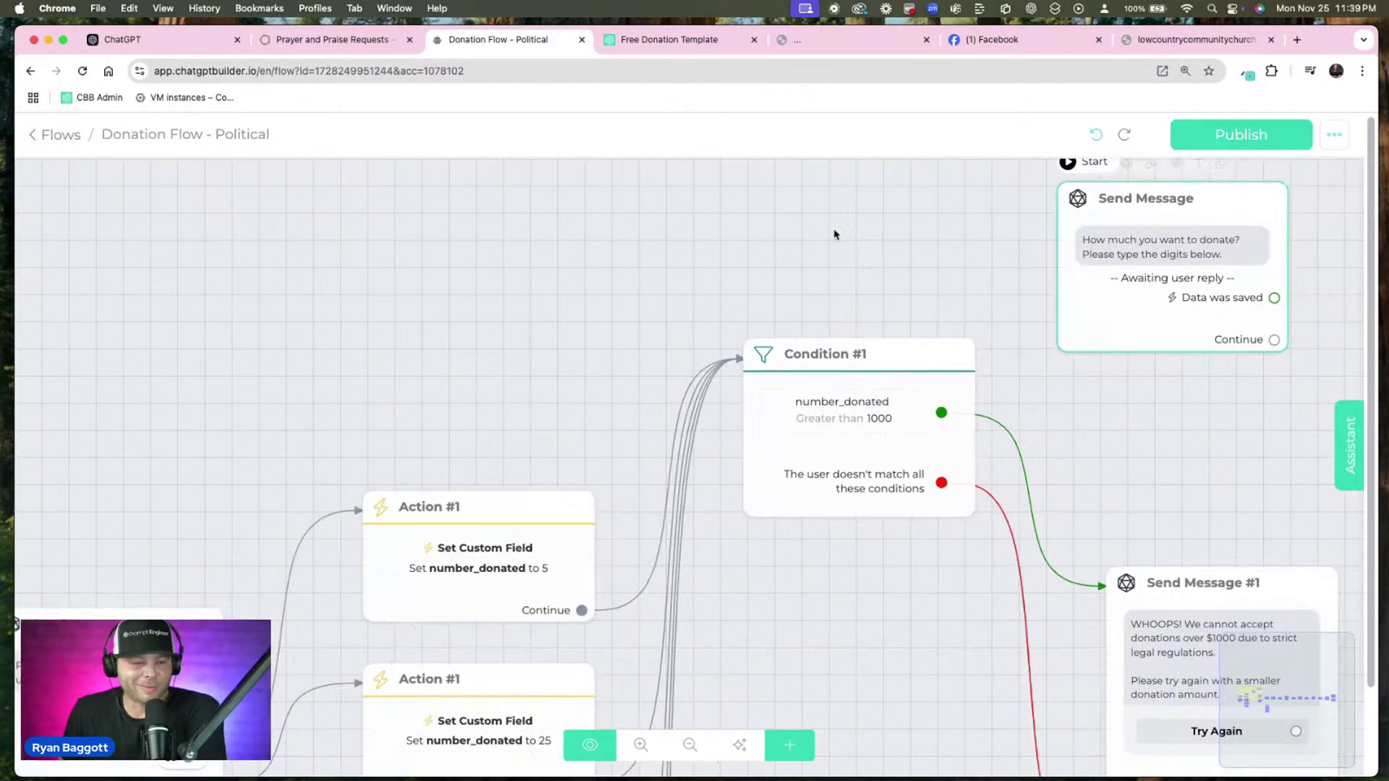
Delete the connection from Condition #1's non-matching branch to Send Message #2 and move that message up beside Send Message #1
{"action": "left_click_drag", "start_coordinate": [846, 636], "coordinate": [847, 499]}
{"action": "scroll", "coordinate": [1028, 391], "scroll_direction": "down", "scroll_amount": 5}
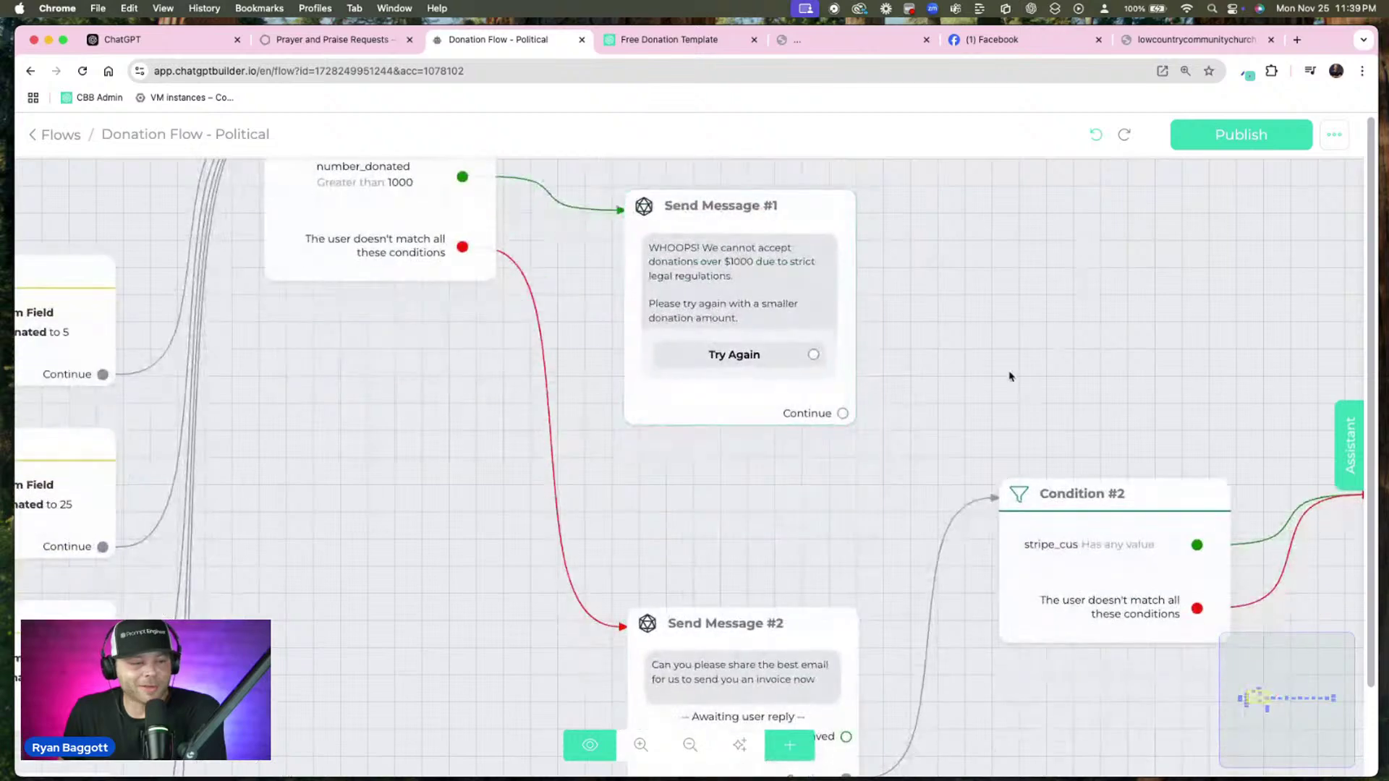
{"action": "left_click", "coordinate": [551, 440]}
{"action": "left_click_drag", "start_coordinate": [694, 622], "coordinate": [1029, 236]}
Place Send Message #2 right after the typed-amount message and connect that message's Continue output to it
{"action": "left_click_drag", "start_coordinate": [707, 352], "coordinate": [456, 579]}
{"action": "scroll", "coordinate": [810, 393], "scroll_direction": "up", "scroll_amount": 5}
{"action": "left_click_drag", "start_coordinate": [955, 662], "coordinate": [878, 391]}
{"action": "left_click_drag", "start_coordinate": [694, 456], "coordinate": [853, 380]}
{"action": "left_click_drag", "start_coordinate": [720, 496], "coordinate": [922, 437]}
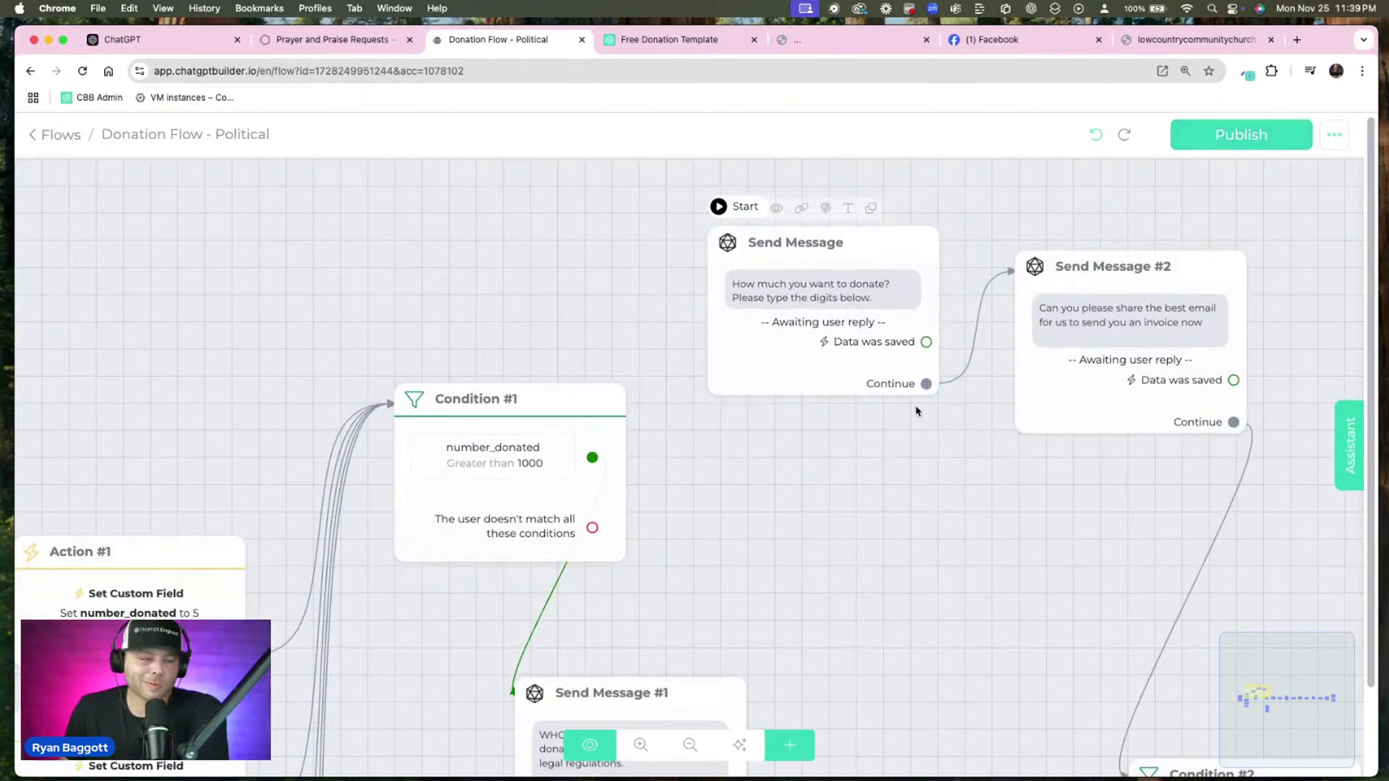
Move Condition #2, which checks stripe_cus, up into the row directly after Send Message #2
{"action": "left_click_drag", "start_coordinate": [955, 473], "coordinate": [797, 421]}
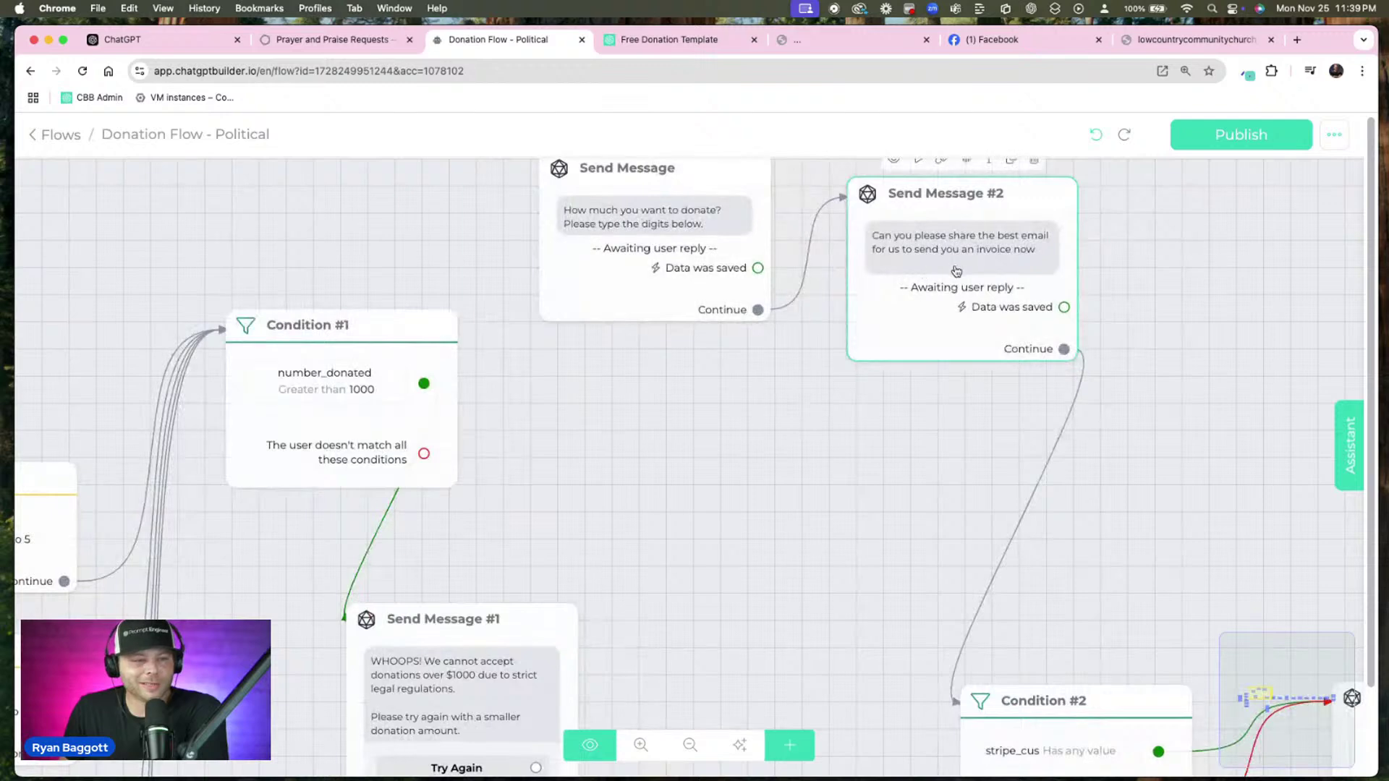
{"action": "scroll", "coordinate": [868, 470], "scroll_direction": "down", "scroll_amount": 3}
{"action": "scroll", "coordinate": [812, 464], "scroll_direction": "down", "scroll_amount": 2}
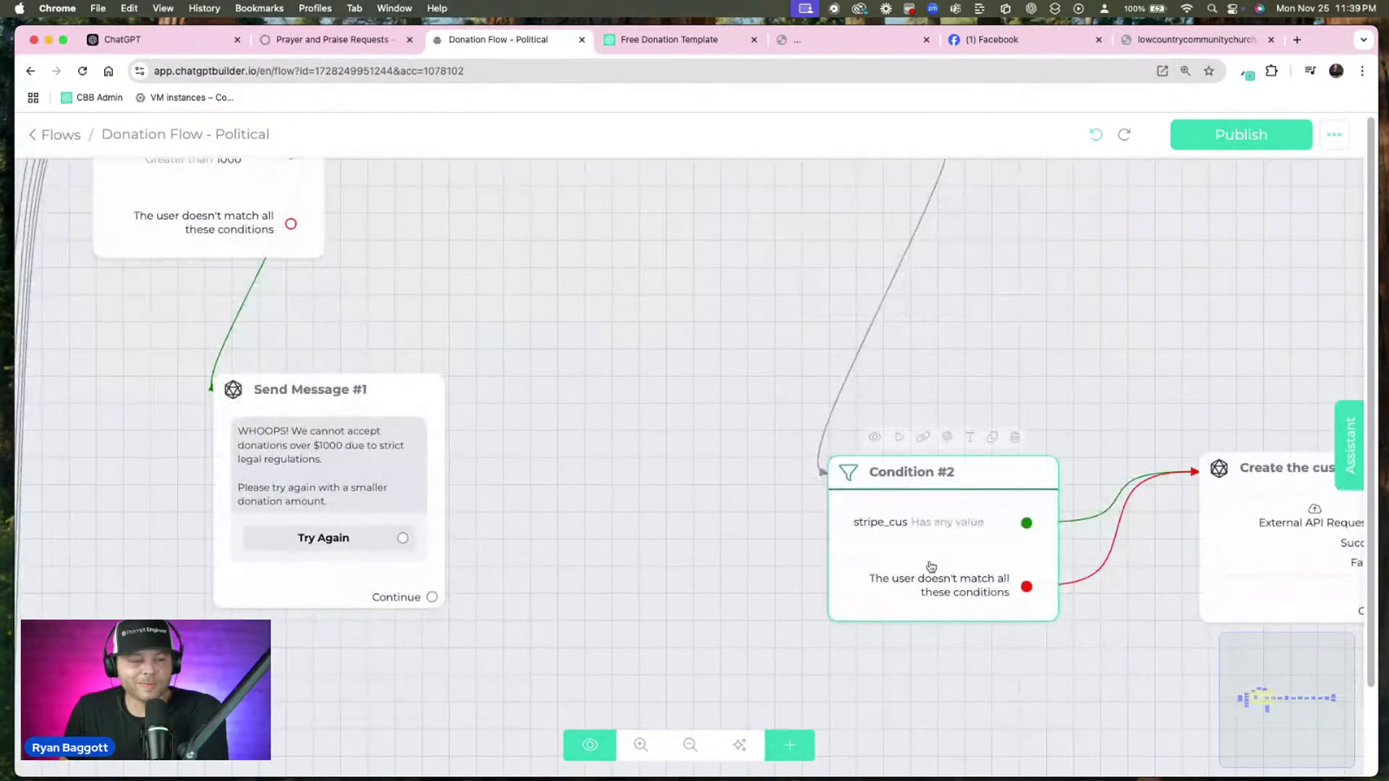
{"action": "left_click_drag", "start_coordinate": [984, 537], "coordinate": [1120, 295]}
{"action": "left_click_drag", "start_coordinate": [878, 451], "coordinate": [806, 656]}
{"action": "left_click_drag", "start_coordinate": [1048, 501], "coordinate": [1088, 284]}
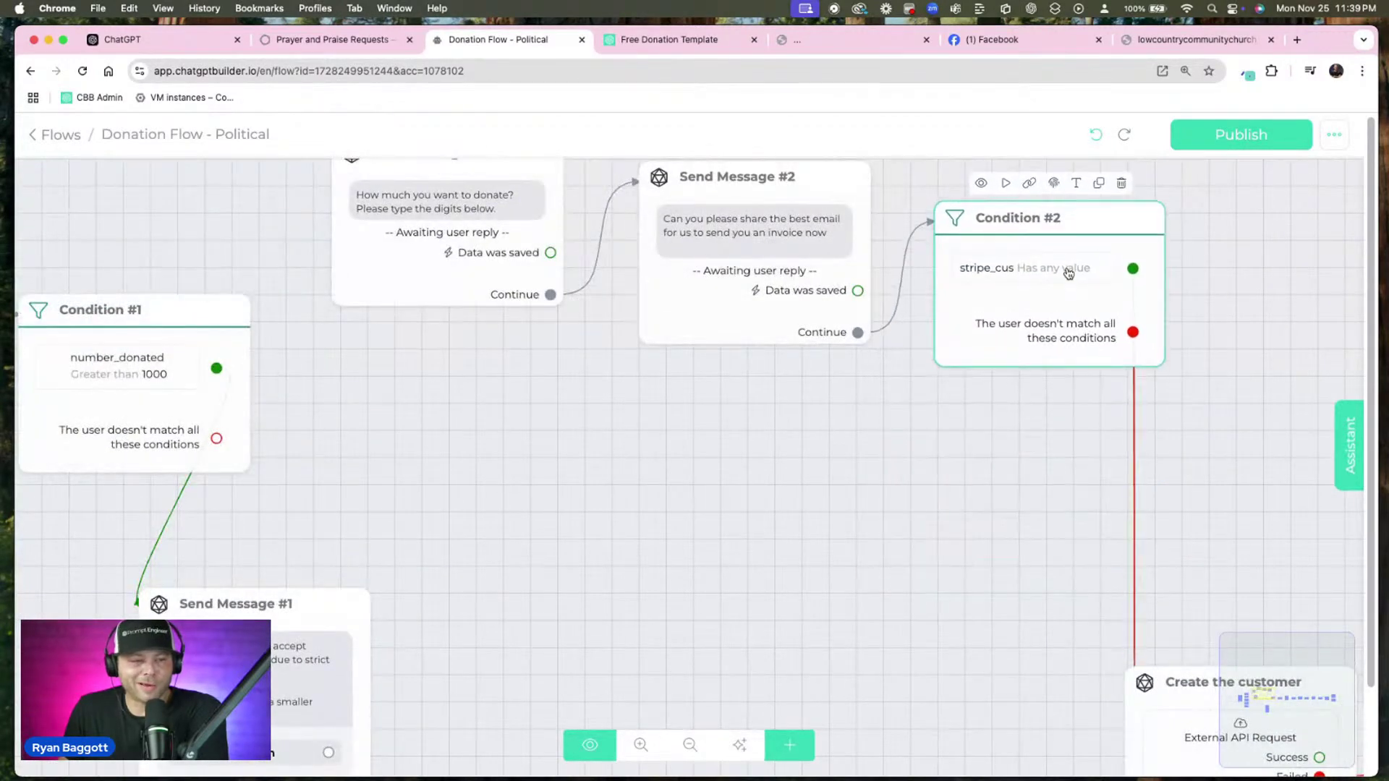
Move the Create the customer step and its Notify Admins action up into the row after Condition #2
{"action": "scroll", "coordinate": [981, 586], "scroll_direction": "down", "scroll_amount": 5}
{"action": "left_click_drag", "start_coordinate": [1033, 631], "coordinate": [1148, 232]}
{"action": "scroll", "coordinate": [1147, 233], "scroll_direction": "down", "scroll_amount": 5}
{"action": "scroll", "coordinate": [943, 580], "scroll_direction": "up", "scroll_amount": 4}
{"action": "left_click_drag", "start_coordinate": [1107, 669], "coordinate": [1157, 363]}
{"action": "left_click_drag", "start_coordinate": [968, 442], "coordinate": [965, 374]}
Move Condition #1 and Send Message #1 back toward the amount actions, clear of the new main row
{"action": "scroll", "coordinate": [965, 374], "scroll_direction": "left", "scroll_amount": 5}
{"action": "left_click_drag", "start_coordinate": [487, 409], "coordinate": [180, 362]}
{"action": "left_click_drag", "start_coordinate": [599, 592], "coordinate": [344, 366]}
Move the DO NOT DELETE block up beneath the new main row and inspect its CUF HOLDER entries
{"action": "scroll", "coordinate": [816, 504], "scroll_direction": "down", "scroll_amount": 5}
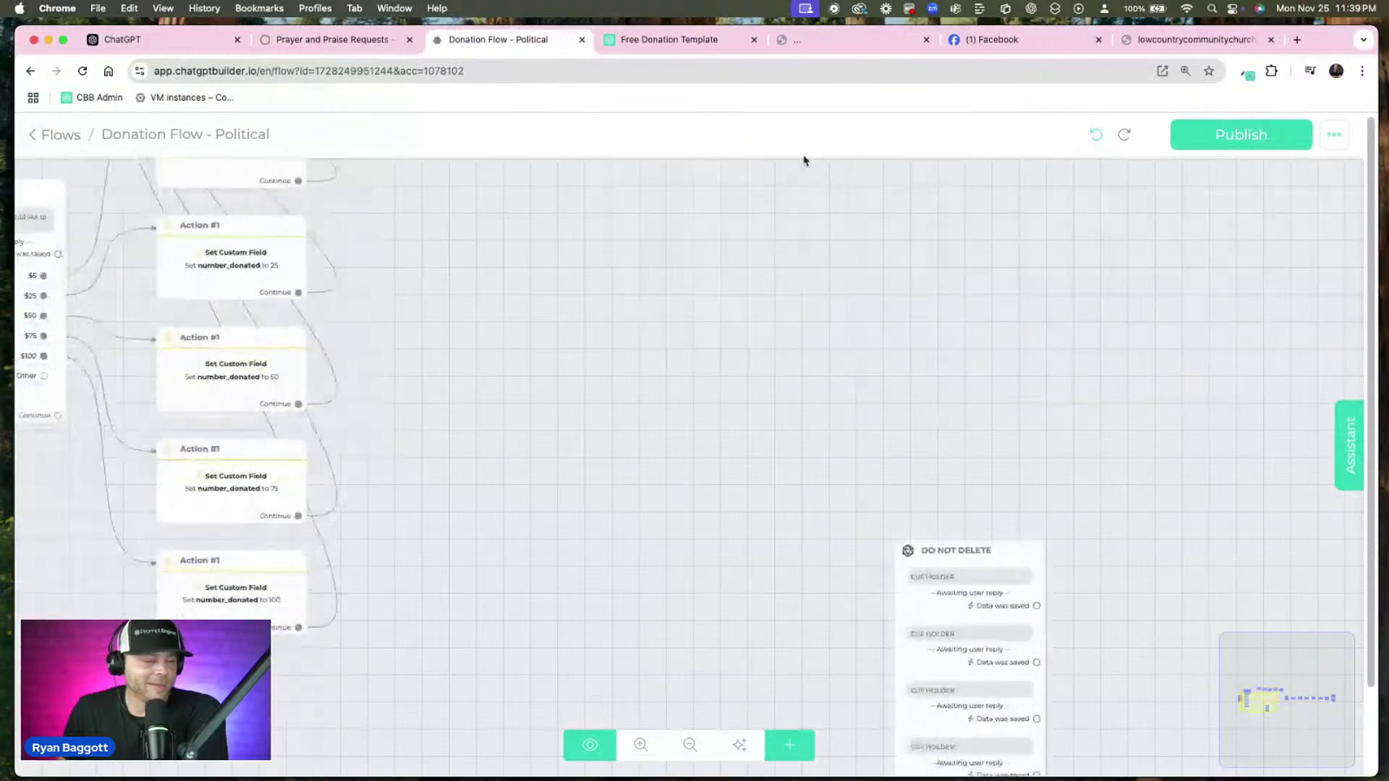
{"action": "scroll", "coordinate": [786, 170], "scroll_direction": "left", "scroll_amount": 2}
{"action": "left_click_drag", "start_coordinate": [1031, 539], "coordinate": [1017, 171]}
{"action": "scroll", "coordinate": [909, 374], "scroll_direction": "up", "scroll_amount": 5}
{"action": "scroll", "coordinate": [909, 375], "scroll_direction": "right", "scroll_amount": 5}
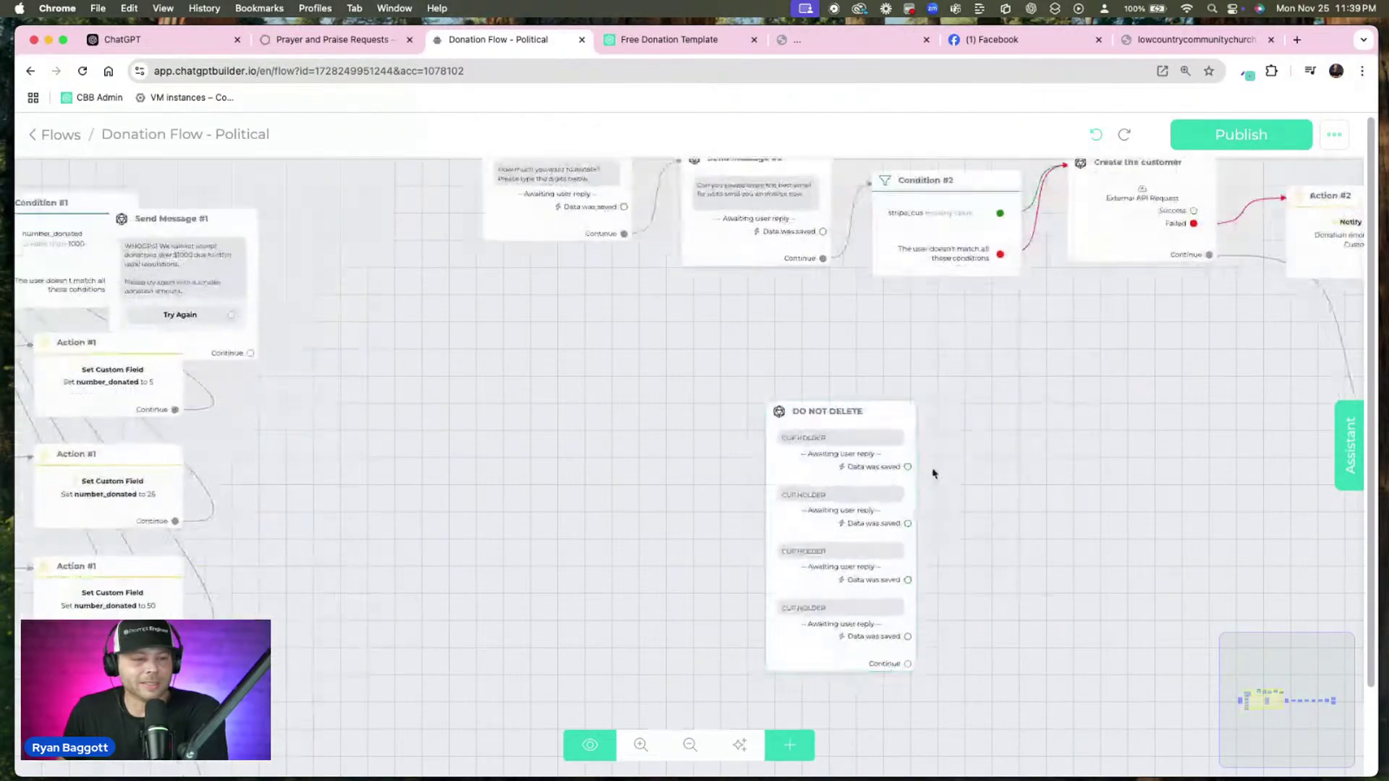
{"action": "scroll", "coordinate": [1092, 450], "scroll_direction": "up", "scroll_amount": 5}
{"action": "scroll", "coordinate": [944, 510], "scroll_direction": "down", "scroll_amount": 3}
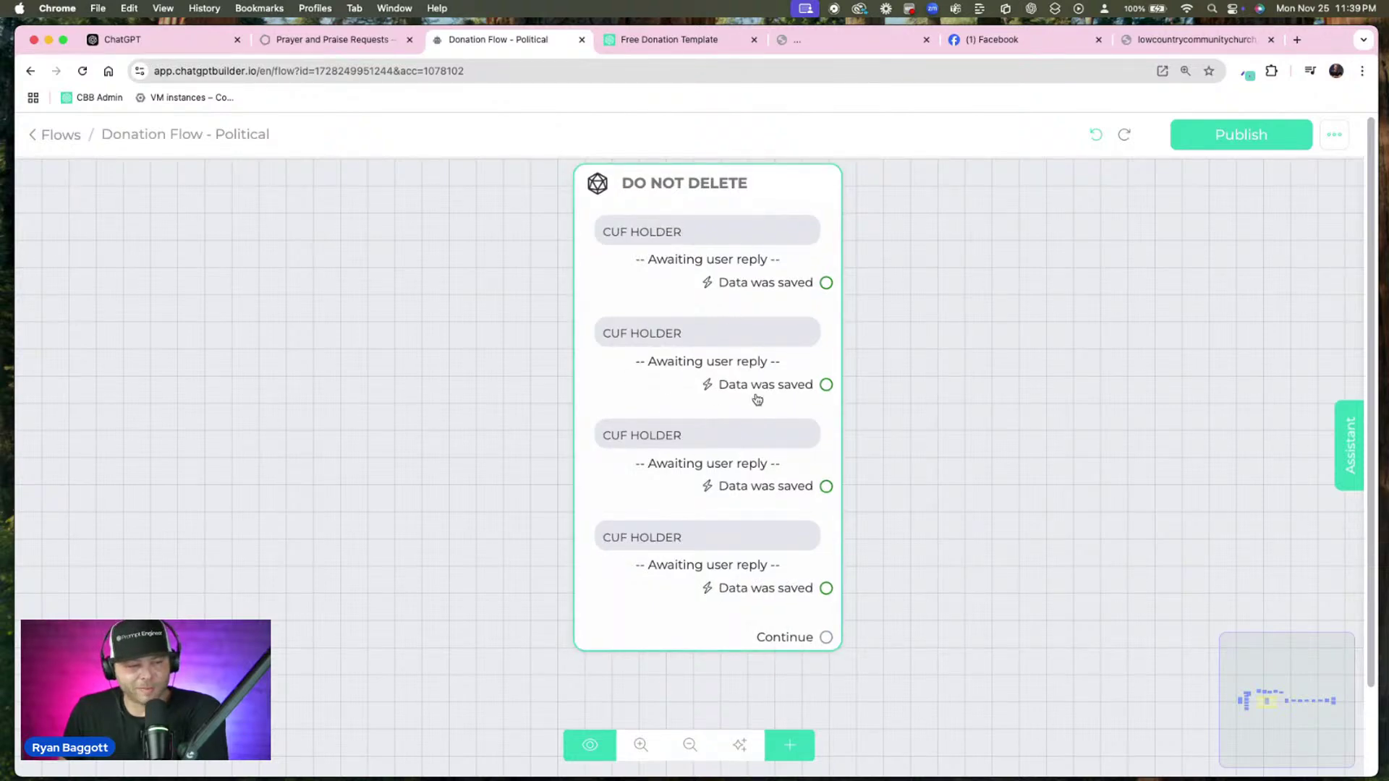
{"action": "scroll", "coordinate": [922, 357], "scroll_direction": "down", "scroll_amount": 3}
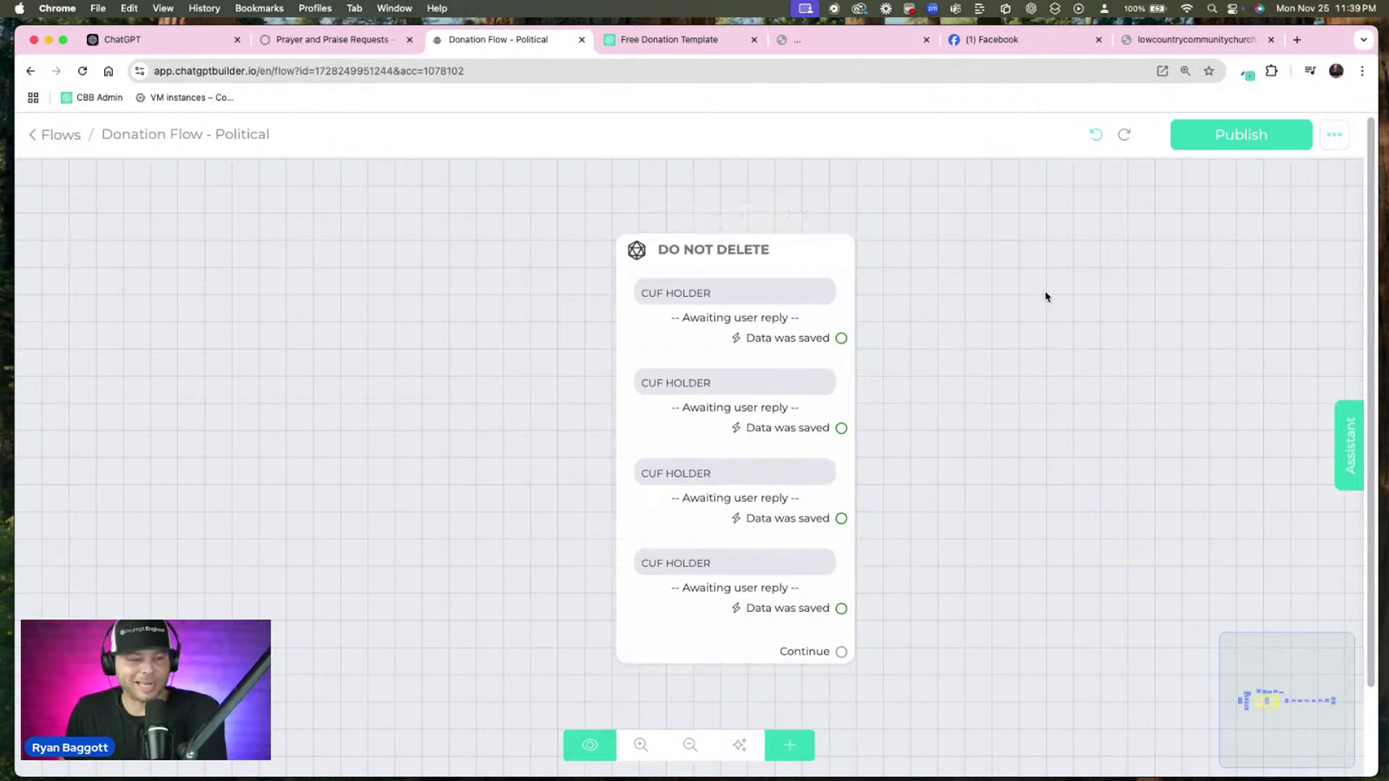
Line up the typed-amount message, Send Message #2 and Condition #2 in one row with more even spacing
{"action": "scroll", "coordinate": [1045, 298], "scroll_direction": "down", "scroll_amount": 2}
{"action": "left_click_drag", "start_coordinate": [1044, 297], "coordinate": [1024, 631]}
{"action": "left_click_drag", "start_coordinate": [384, 322], "coordinate": [419, 375]}
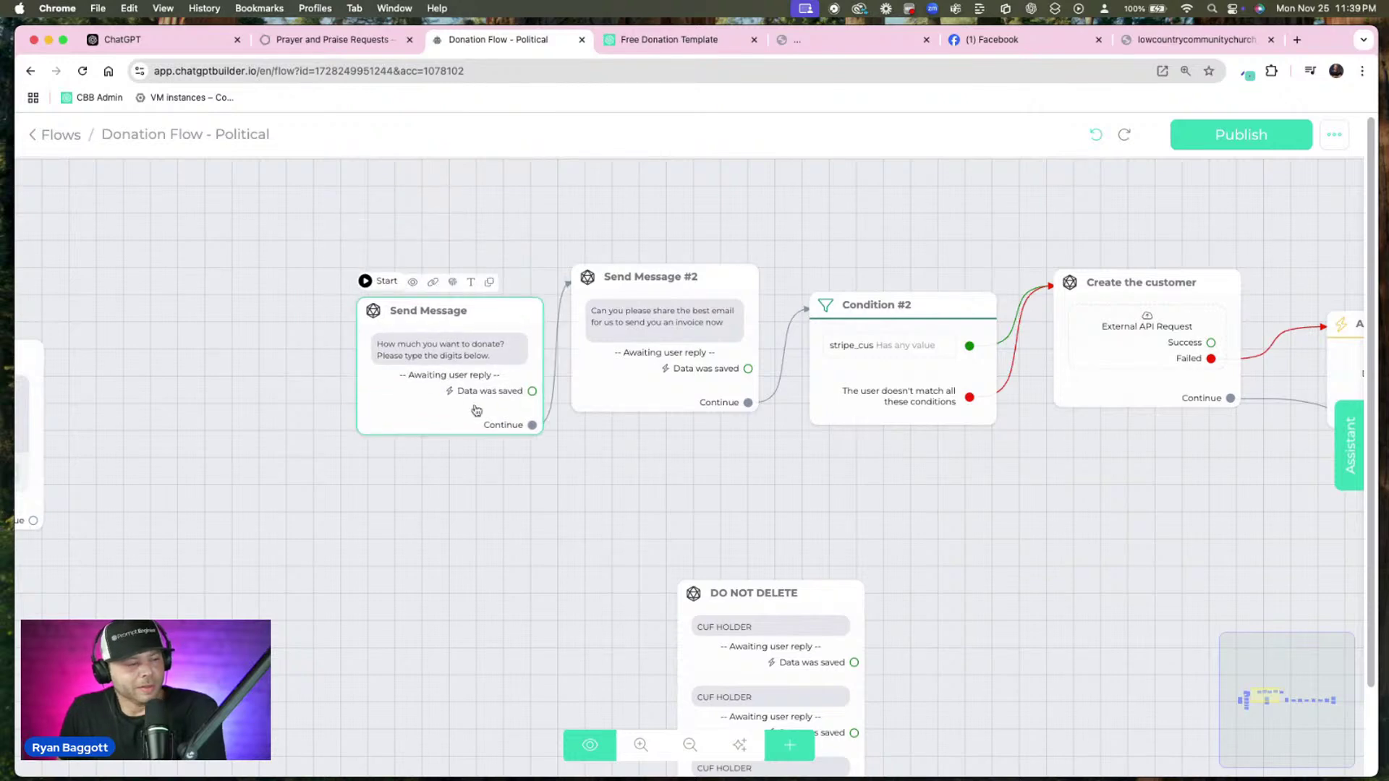
{"action": "scroll", "coordinate": [553, 469], "scroll_direction": "up", "scroll_amount": 3}
{"action": "left_click_drag", "start_coordinate": [564, 419], "coordinate": [448, 381]}
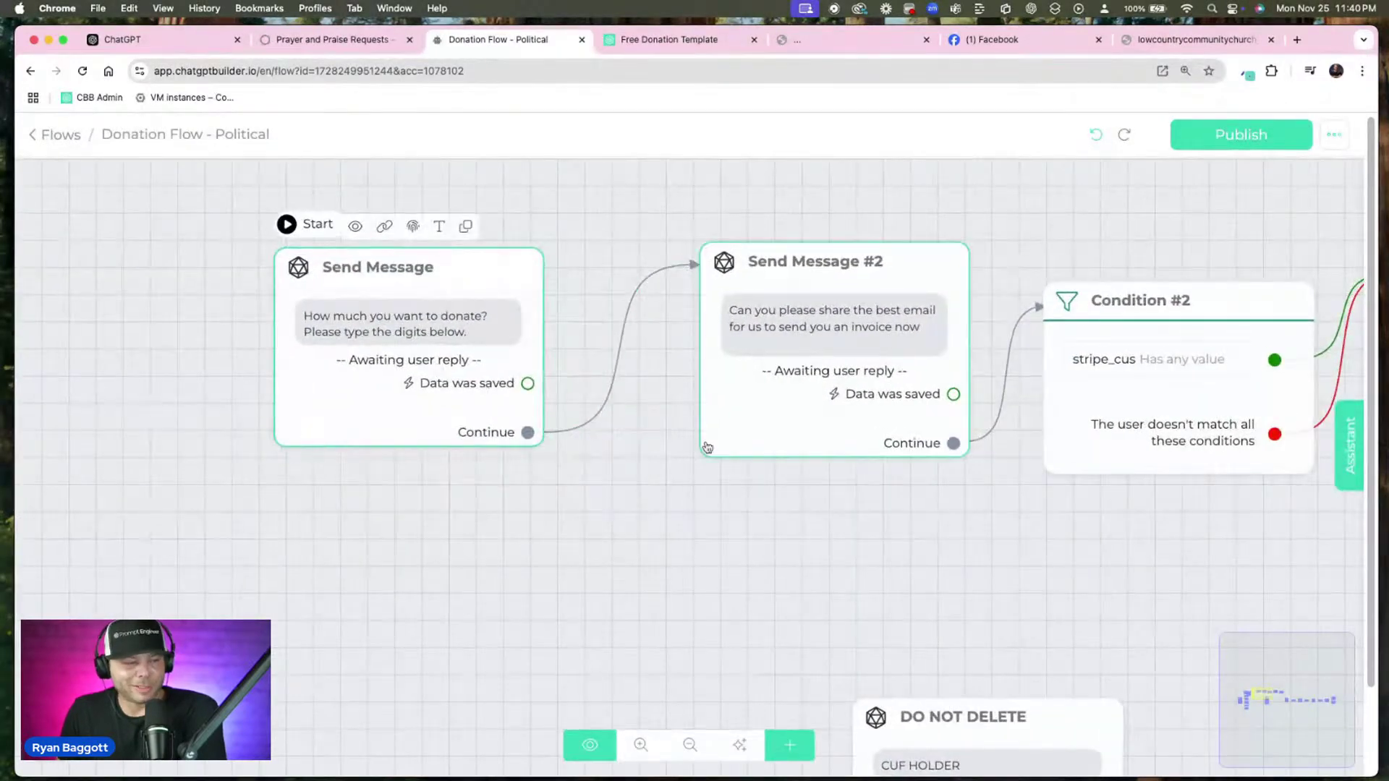
{"action": "left_click_drag", "start_coordinate": [783, 377], "coordinate": [668, 369]}
{"action": "scroll", "coordinate": [868, 456], "scroll_direction": "right", "scroll_amount": 5}
{"action": "left_click_drag", "start_coordinate": [790, 412], "coordinate": [709, 367]}
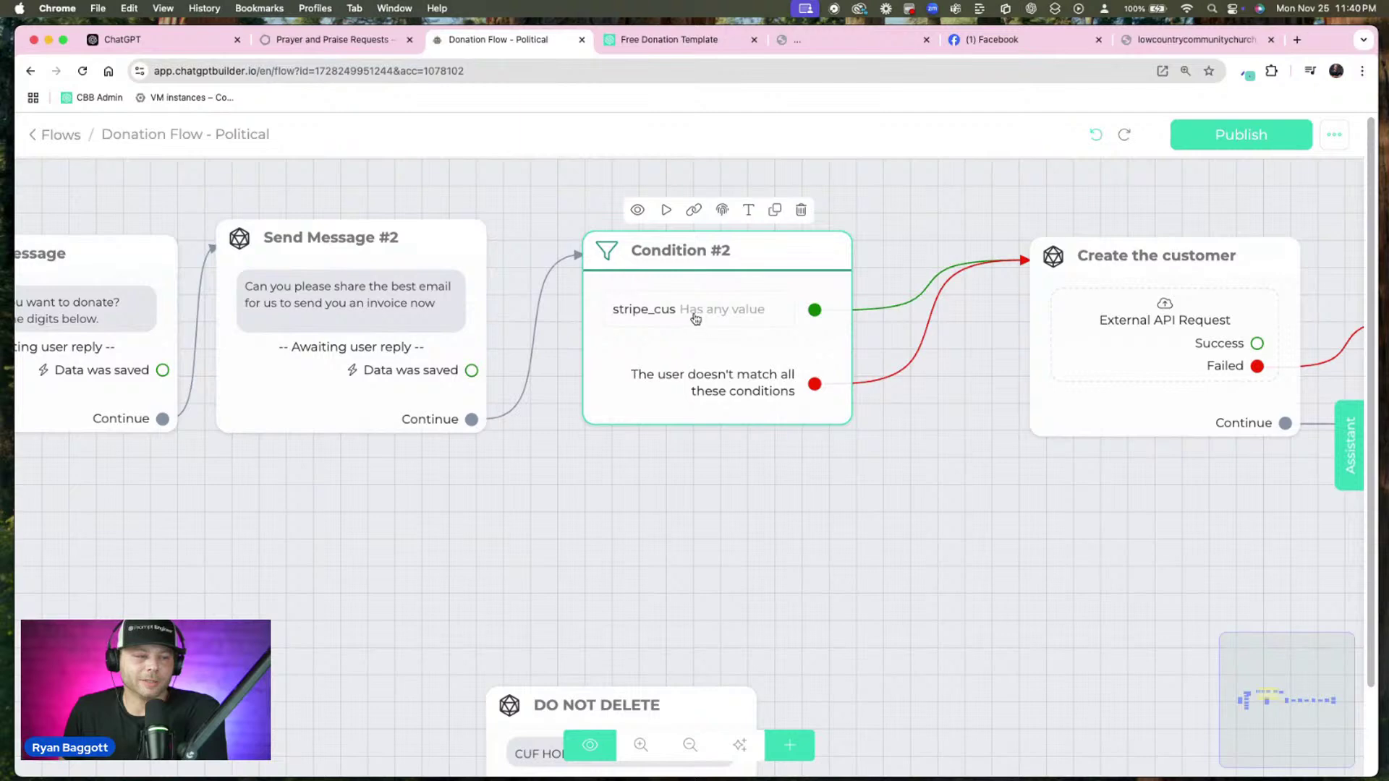
Open the Stripe customers request in the Create the customer step, review its headers, and leave it without saving
{"action": "left_click_drag", "start_coordinate": [875, 496], "coordinate": [456, 490]}
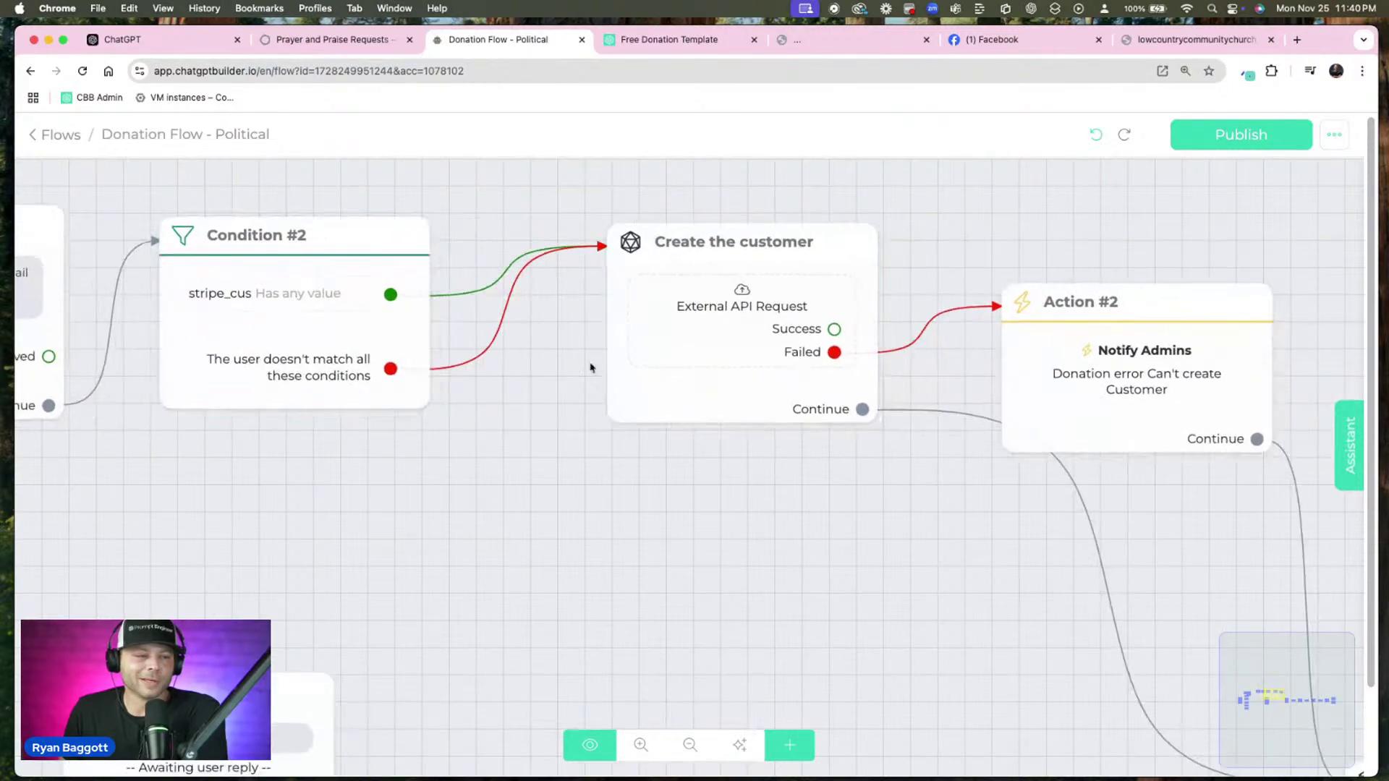
{"action": "left_click", "coordinate": [786, 325]}
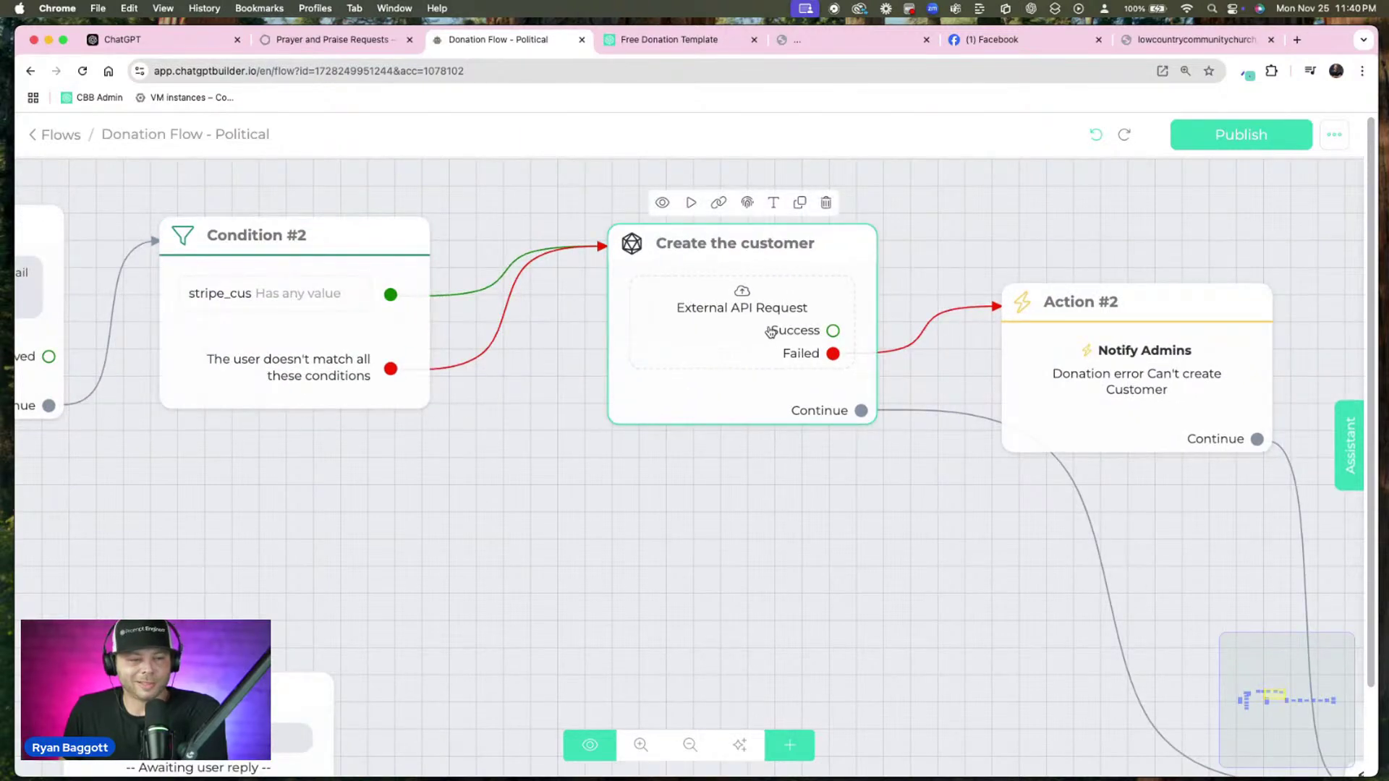
{"action": "double_click", "coordinate": [770, 332]}
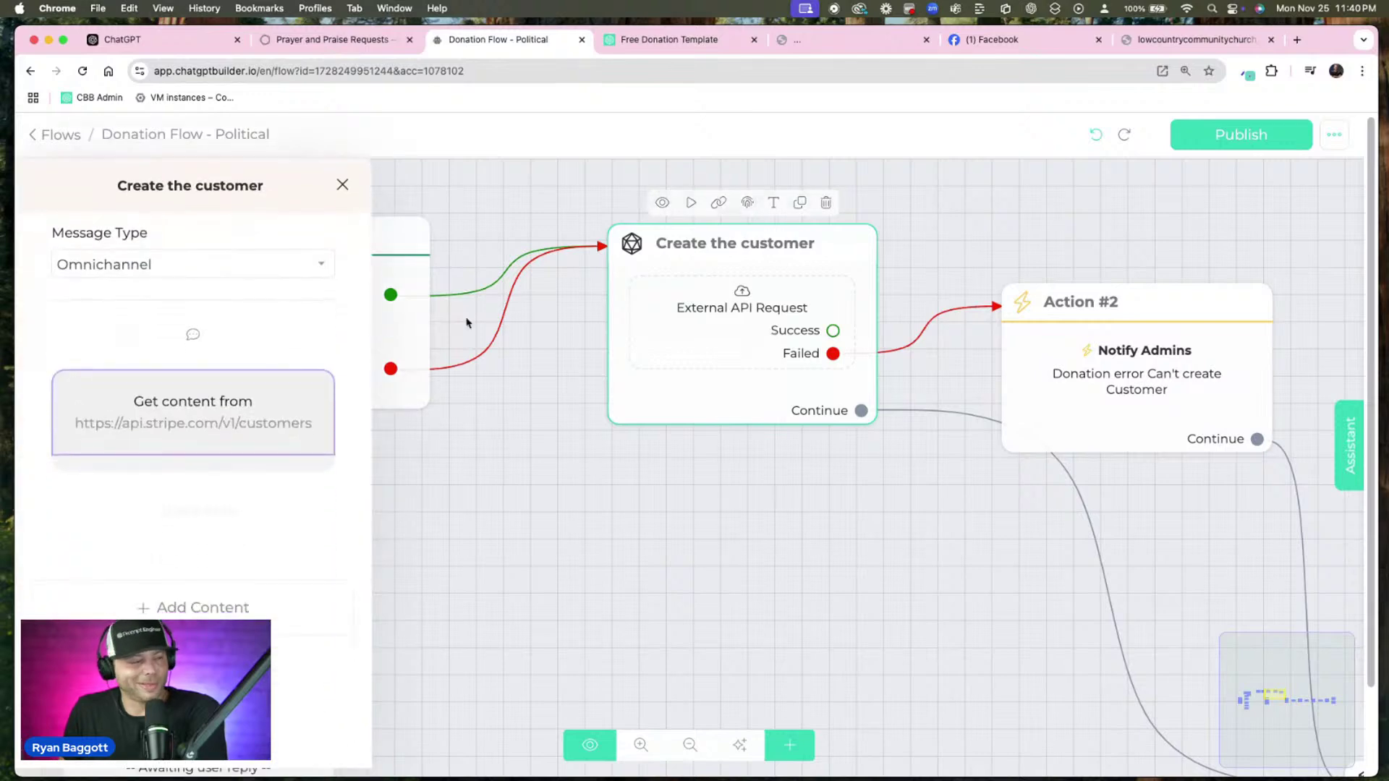
{"action": "left_click", "coordinate": [181, 420]}
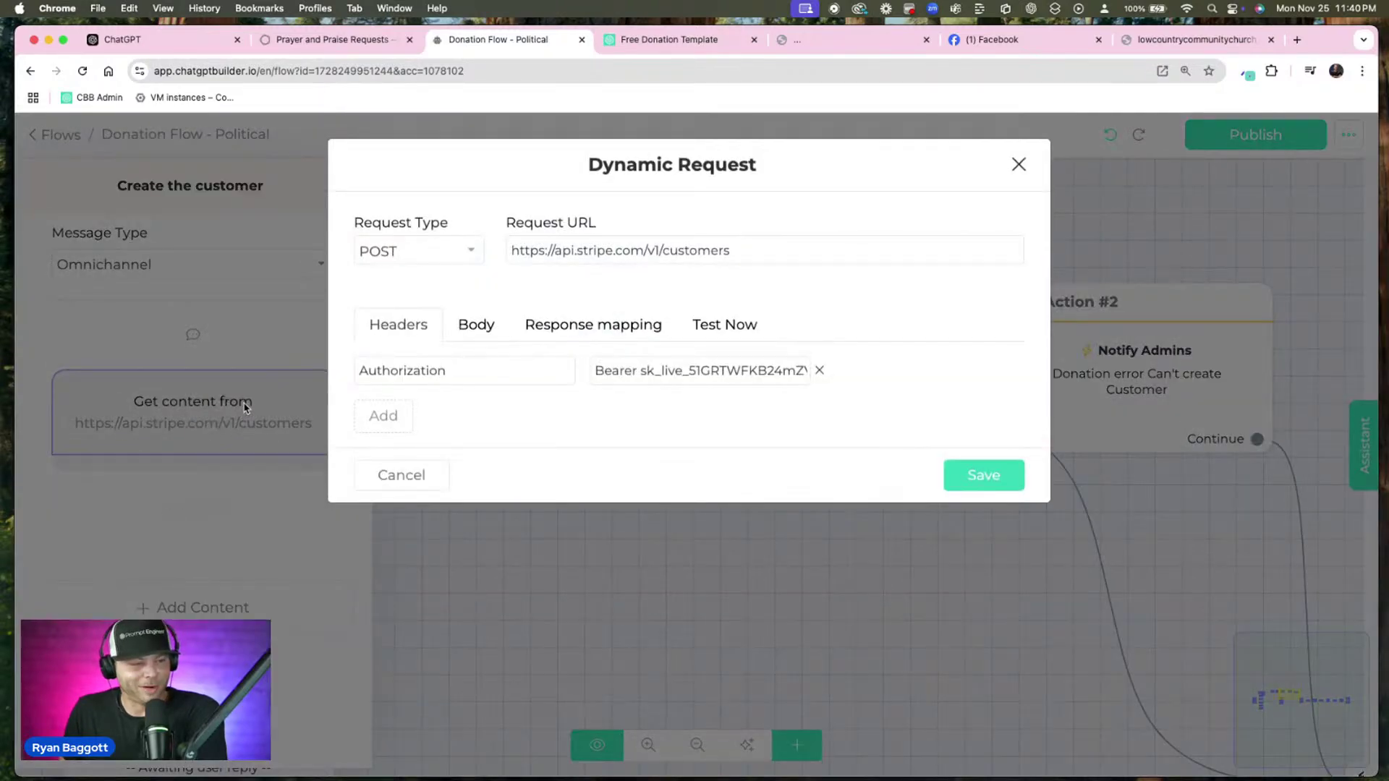
{"action": "left_click", "coordinate": [411, 480]}
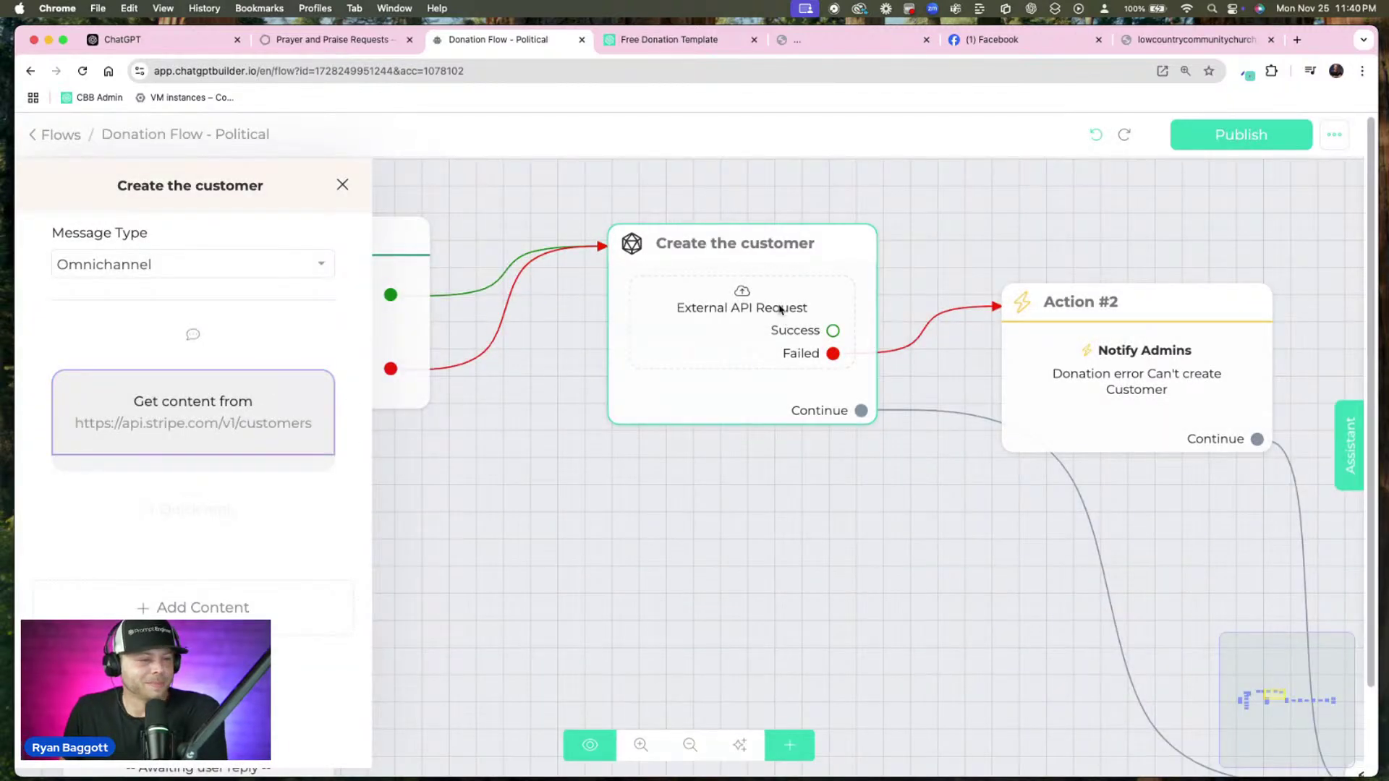
Move the "Can't create Customer" Notify Admins action up level with the Create the customer step
{"action": "left_click", "coordinate": [1067, 234]}
{"action": "left_click_drag", "start_coordinate": [1089, 350], "coordinate": [1125, 272]}
{"action": "scroll", "coordinate": [825, 500], "scroll_direction": "right", "scroll_amount": 5}
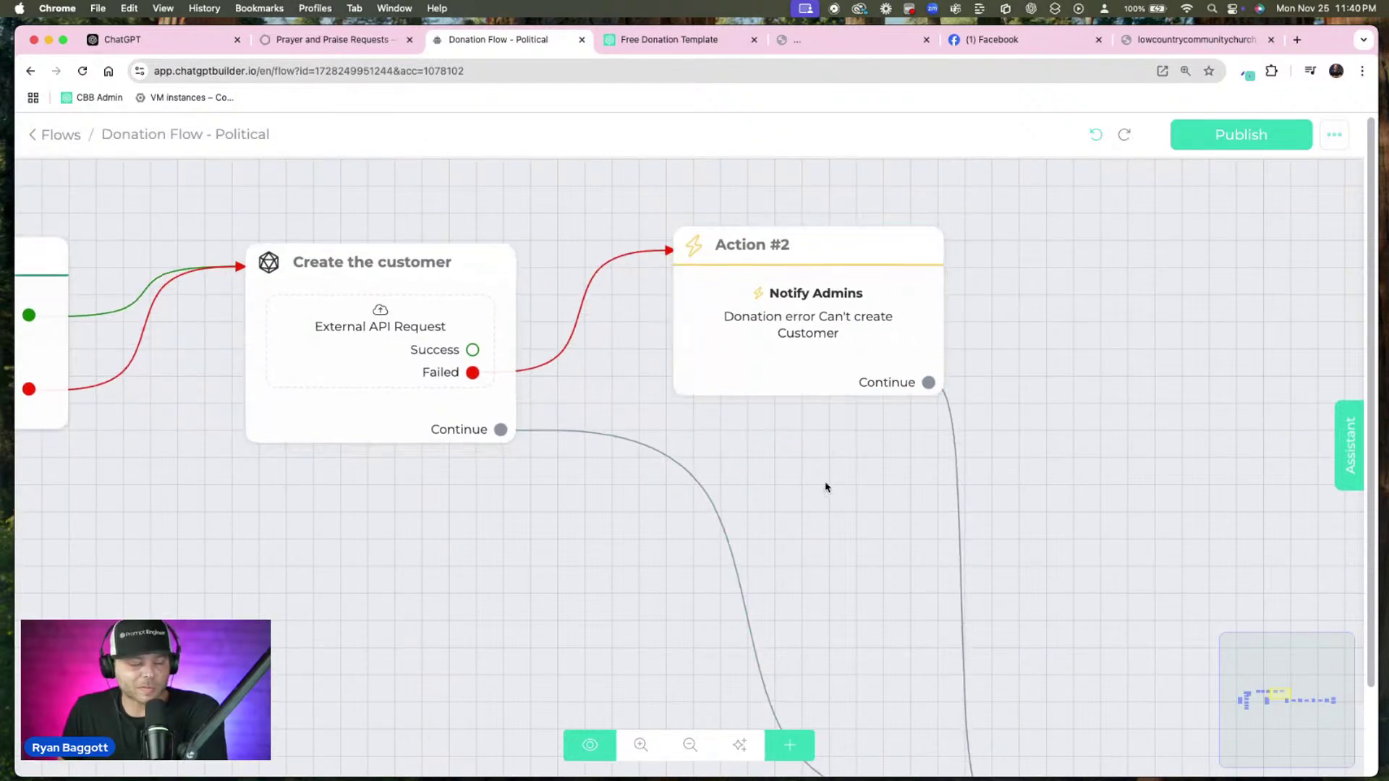
Review how the Create the line item step sets number_donated, then leave the custom field settings without saving
{"action": "scroll", "coordinate": [827, 492], "scroll_direction": "down", "scroll_amount": 5}
{"action": "scroll", "coordinate": [1032, 513], "scroll_direction": "down", "scroll_amount": 3}
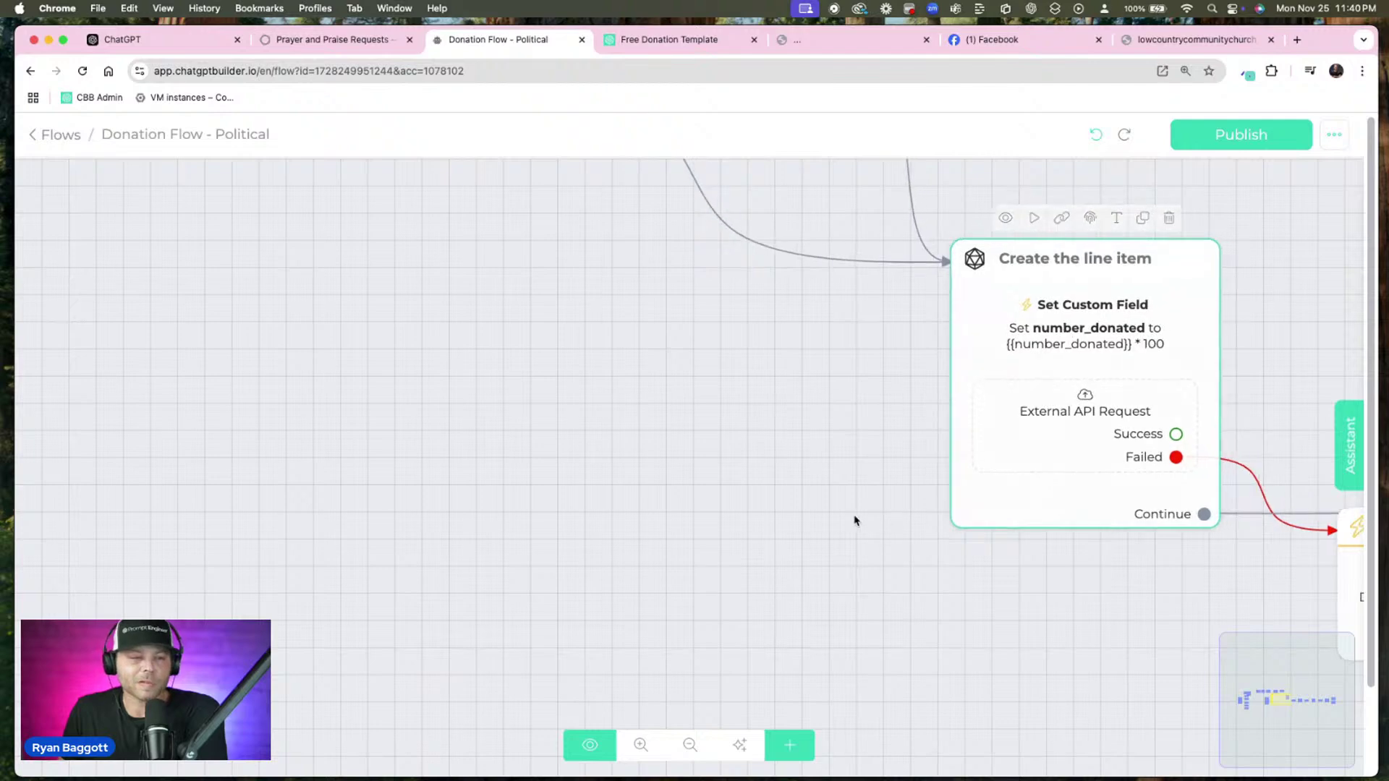
{"action": "scroll", "coordinate": [878, 521], "scroll_direction": "right", "scroll_amount": 5}
{"action": "scroll", "coordinate": [731, 309], "scroll_direction": "up", "scroll_amount": 3}
{"action": "scroll", "coordinate": [733, 313], "scroll_direction": "up", "scroll_amount": 2}
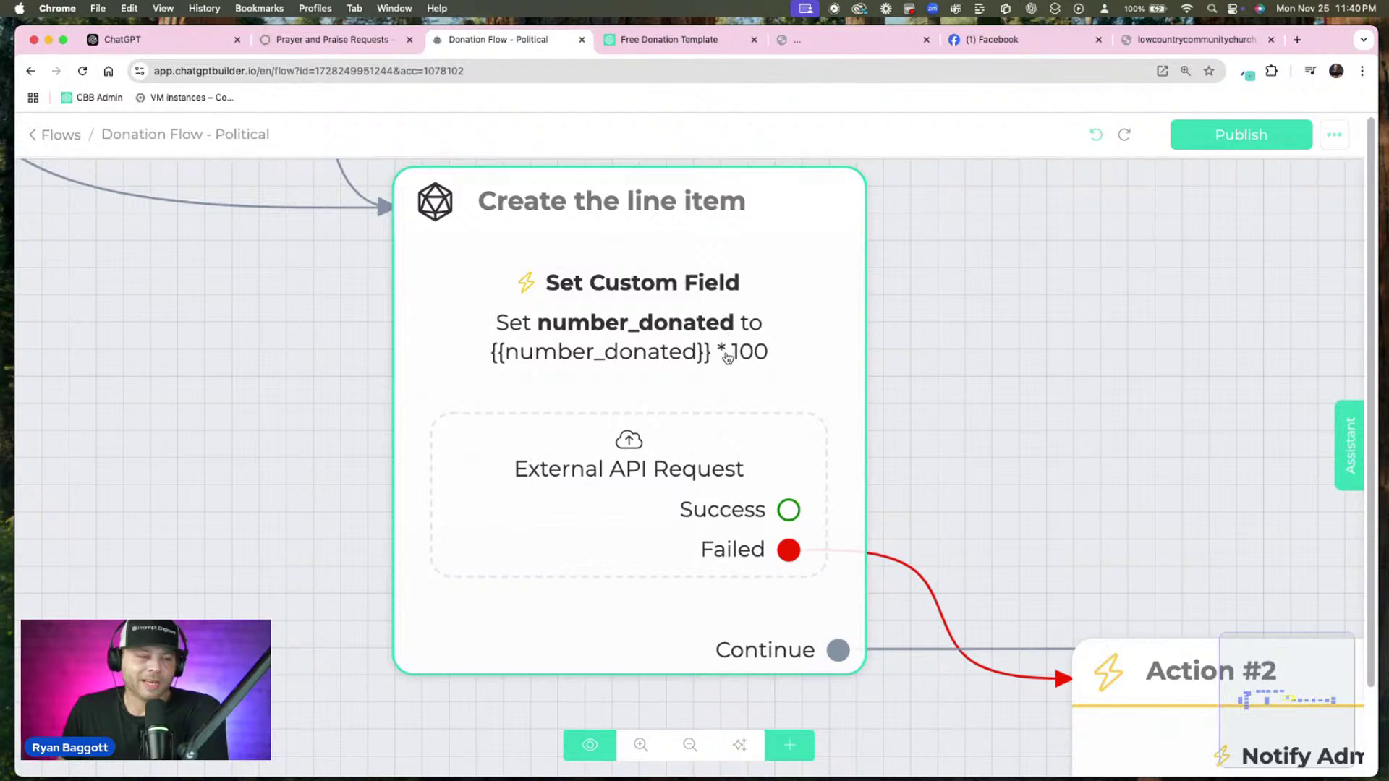
{"action": "left_click", "coordinate": [724, 354]}
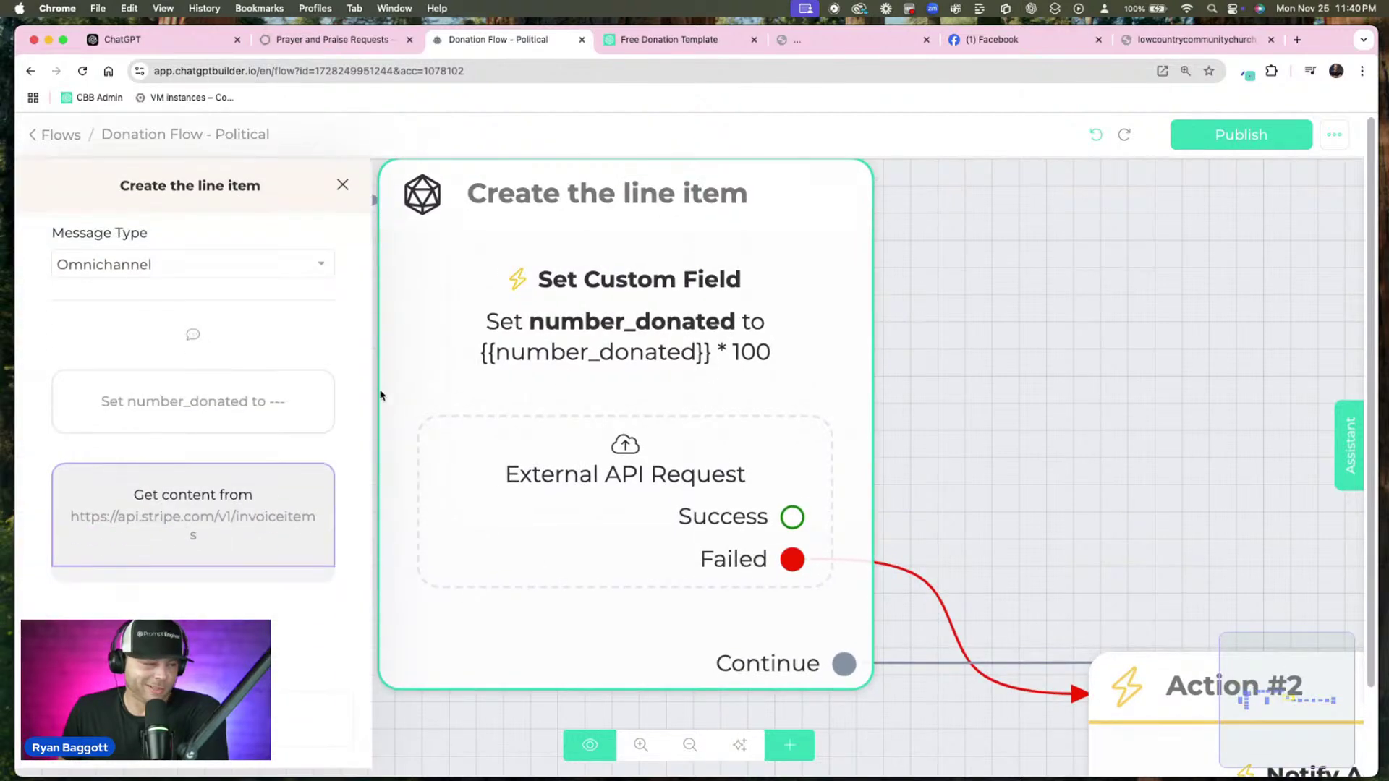
{"action": "left_click", "coordinate": [224, 403]}
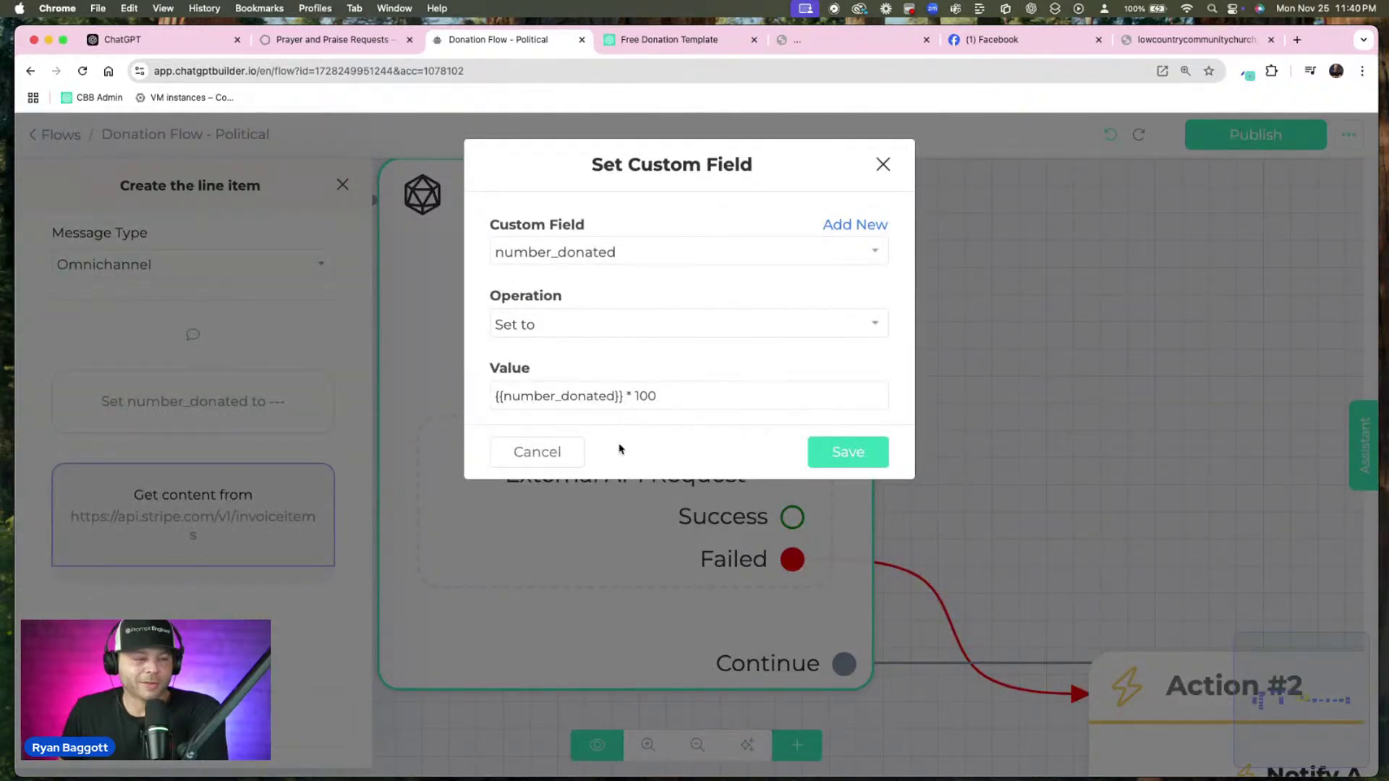
{"action": "left_click", "coordinate": [569, 453]}
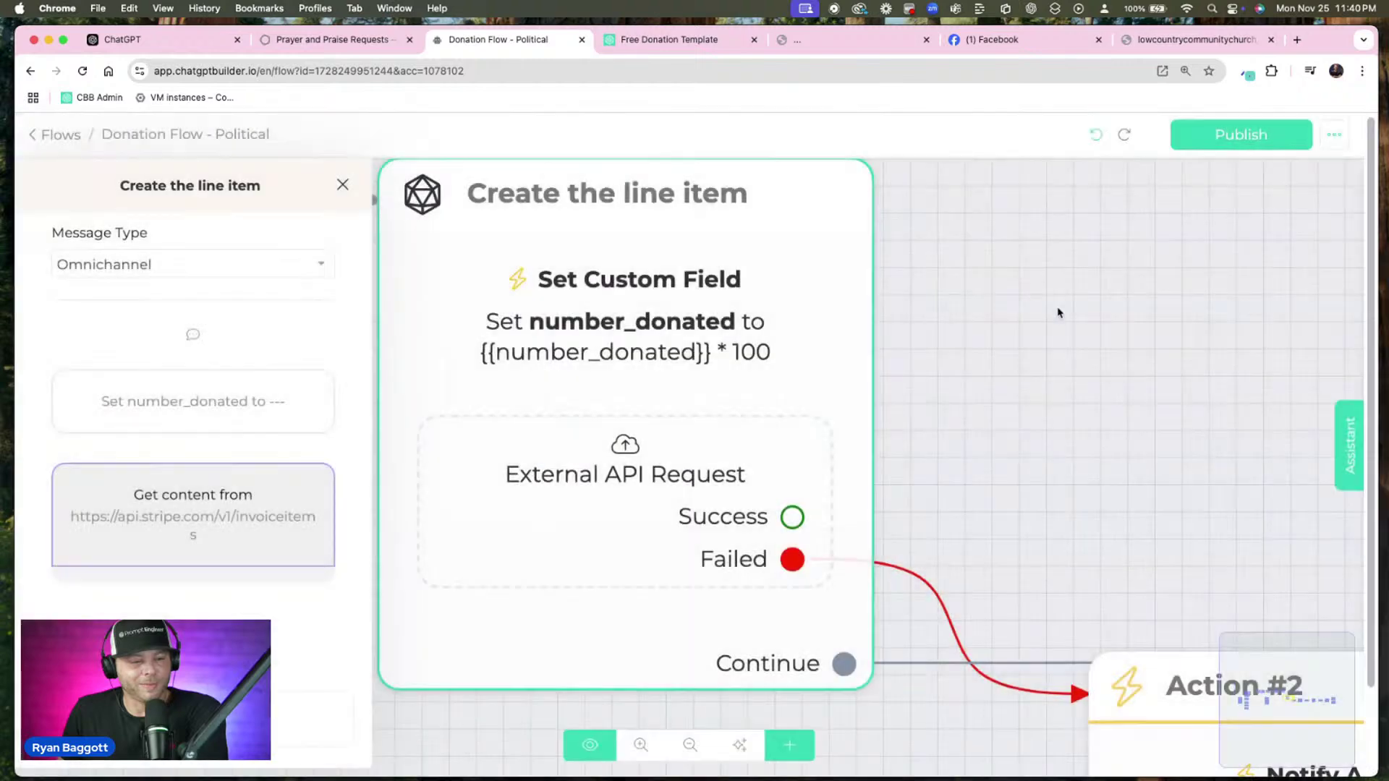
Open the Stripe invoices request in the Create the invoice step, review its headers, and leave it without saving
{"action": "scroll", "coordinate": [1064, 311], "scroll_direction": "down", "scroll_amount": 5}
{"action": "left_click_drag", "start_coordinate": [1075, 322], "coordinate": [661, 261]}
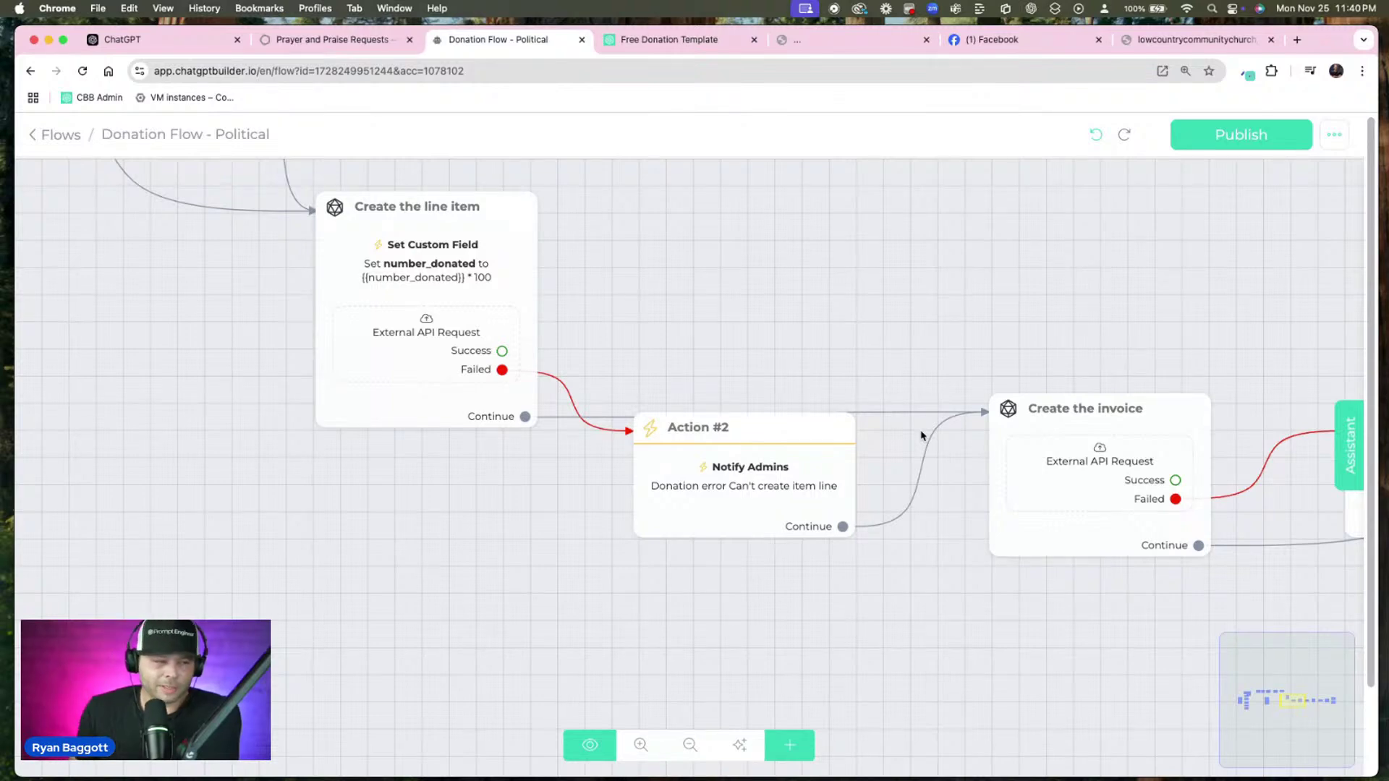
{"action": "left_click_drag", "start_coordinate": [1179, 281], "coordinate": [809, 219]}
{"action": "scroll", "coordinate": [821, 407], "scroll_direction": "up", "scroll_amount": 3}
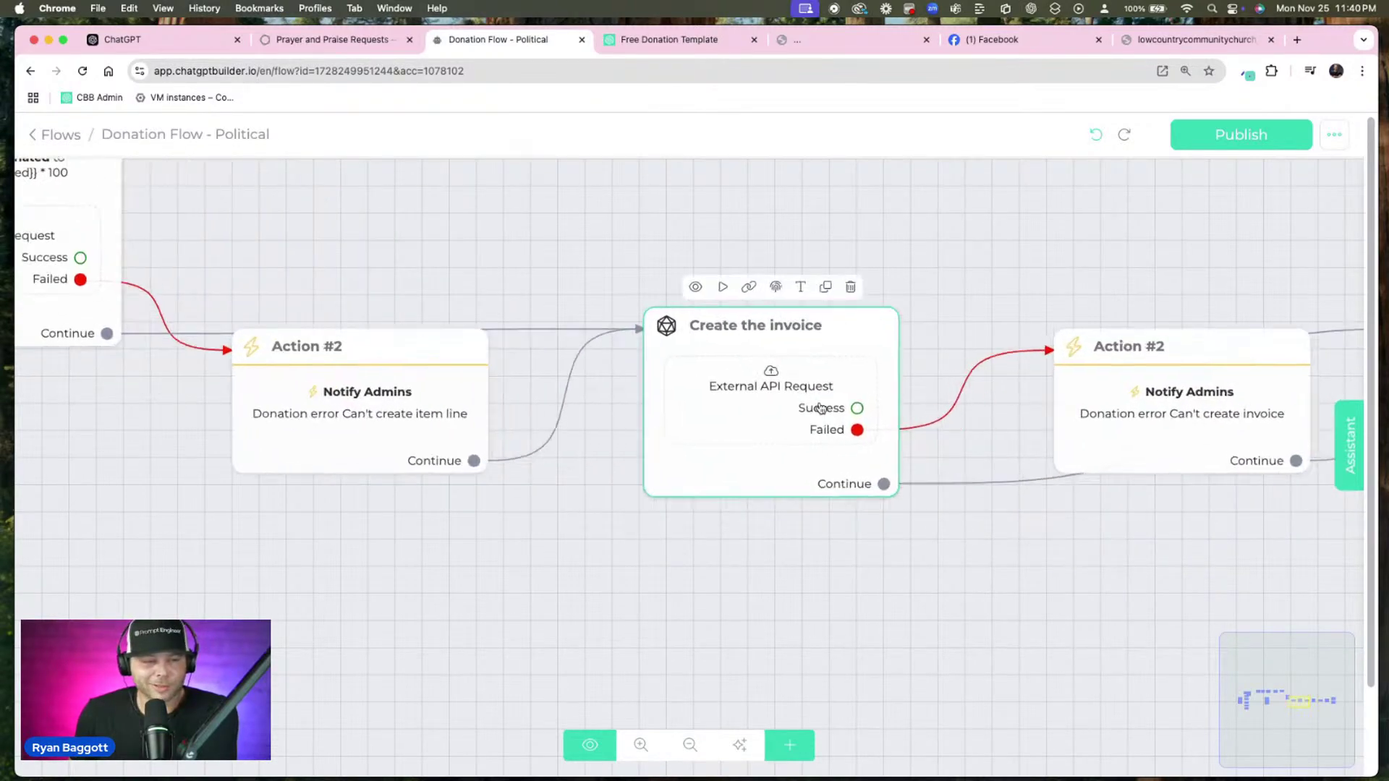
{"action": "scroll", "coordinate": [820, 407], "scroll_direction": "up", "scroll_amount": 1}
{"action": "left_click", "coordinate": [820, 408]}
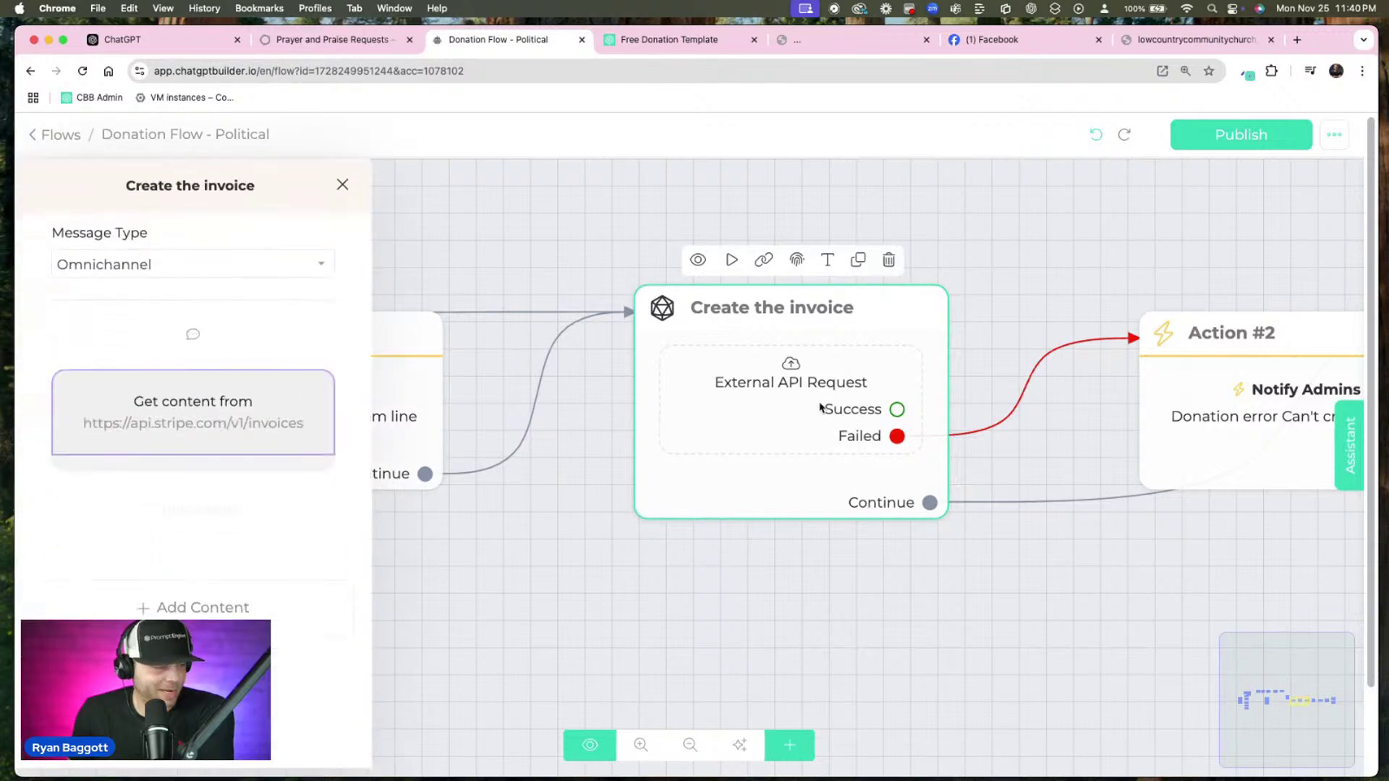
{"action": "left_click", "coordinate": [209, 413]}
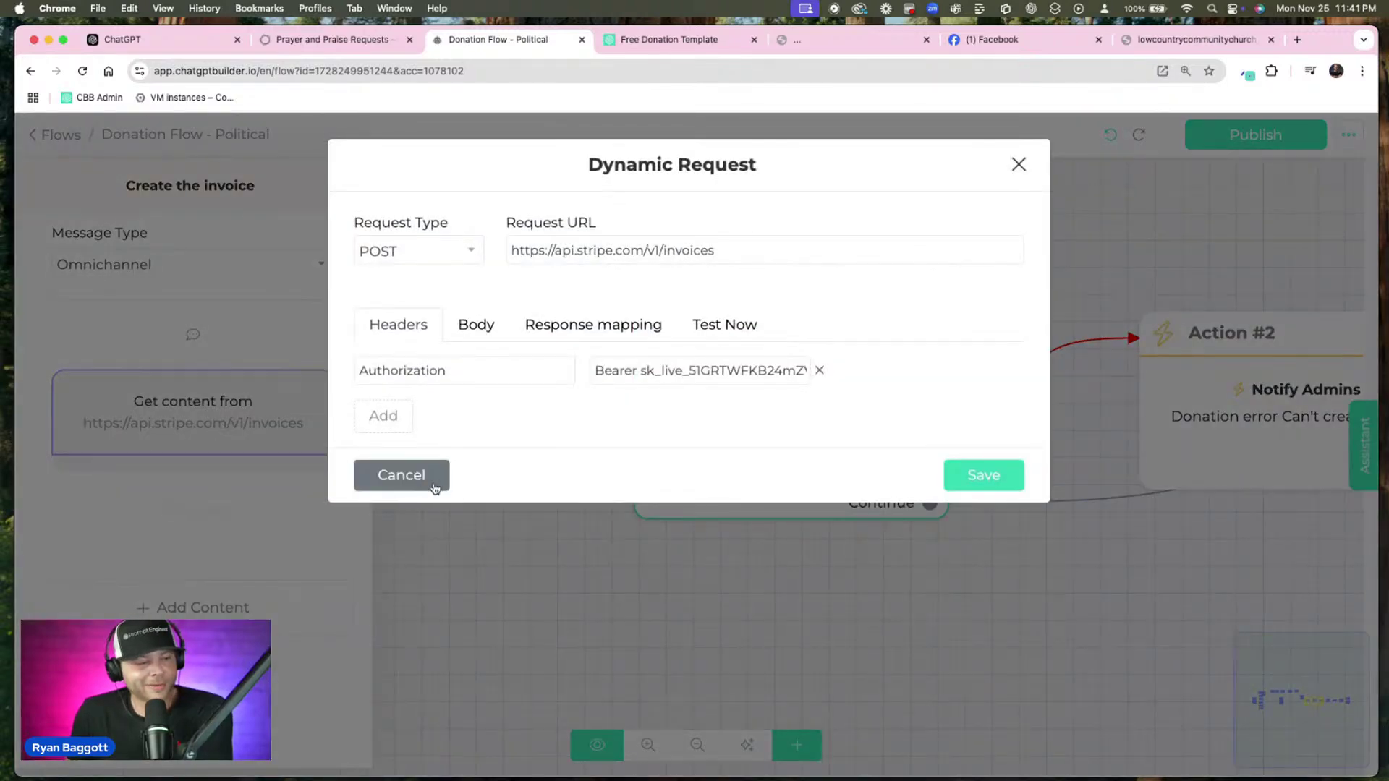
{"action": "left_click", "coordinate": [435, 489]}
Examine the rest of the flow, from the invoice error notifications and Send the invoice through Condition #3's channel branches
{"action": "left_click", "coordinate": [1023, 549]}
{"action": "left_click_drag", "start_coordinate": [1039, 571], "coordinate": [544, 557]}
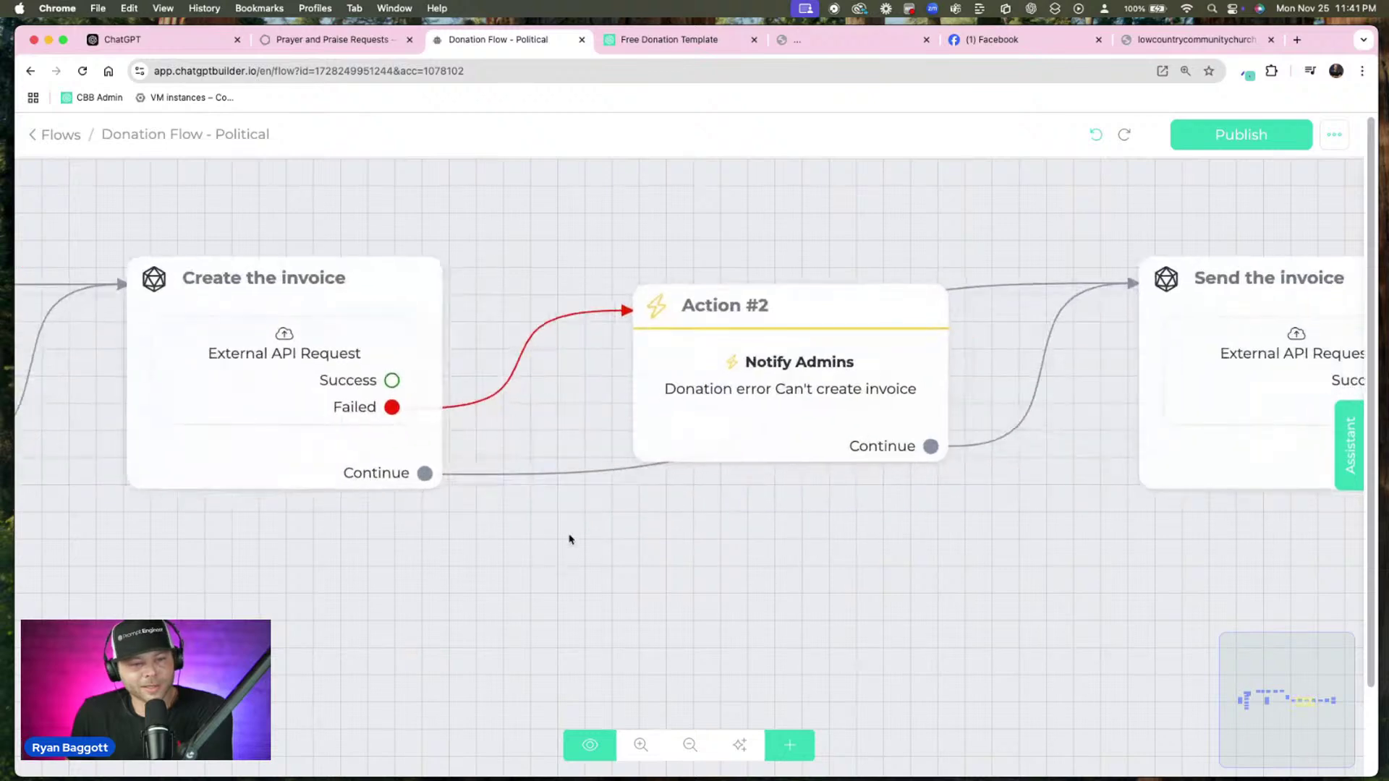
{"action": "left_click_drag", "start_coordinate": [1158, 478], "coordinate": [723, 452]}
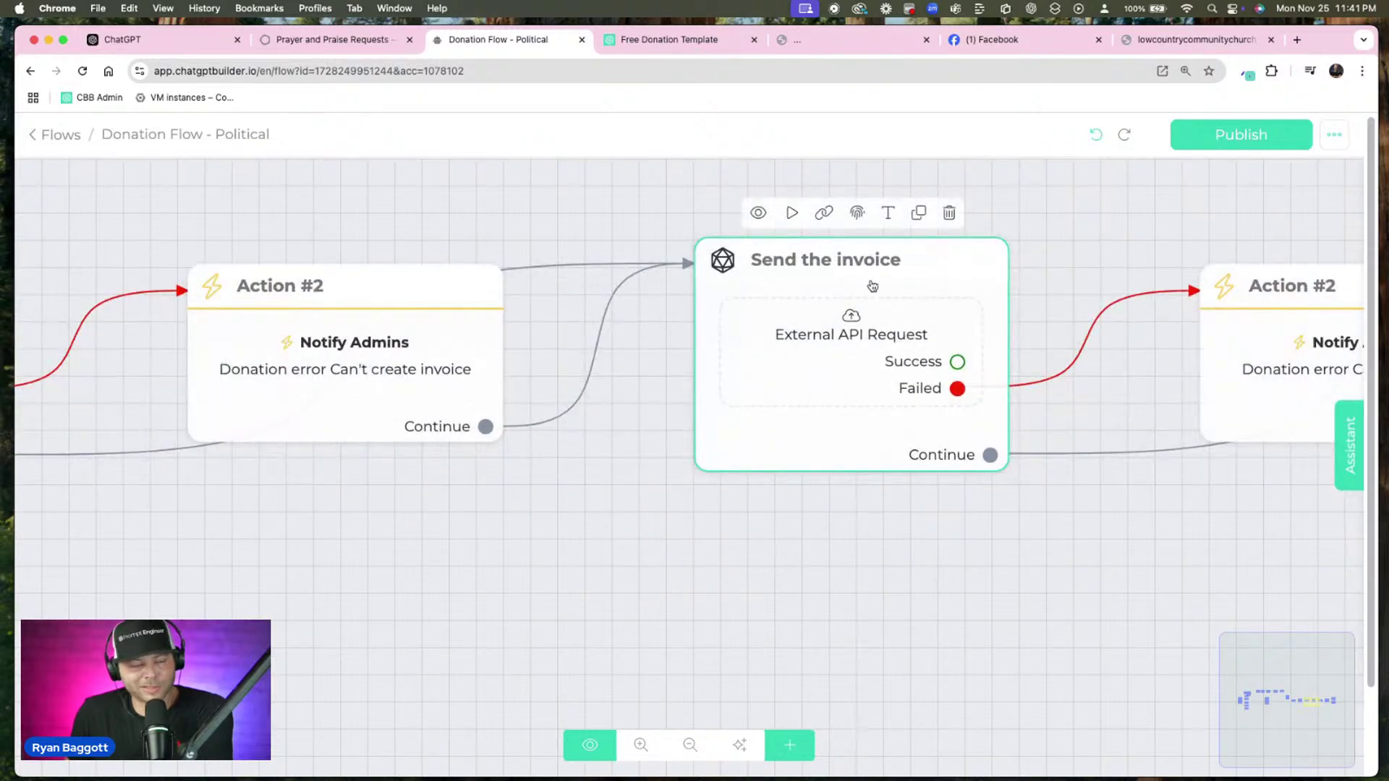
{"action": "left_click_drag", "start_coordinate": [1187, 214], "coordinate": [586, 211]}
{"action": "left_click_drag", "start_coordinate": [693, 292], "coordinate": [530, 111]}
{"action": "scroll", "coordinate": [661, 449], "scroll_direction": "right", "scroll_amount": 10}
{"action": "scroll", "coordinate": [979, 496], "scroll_direction": "up", "scroll_amount": 2}
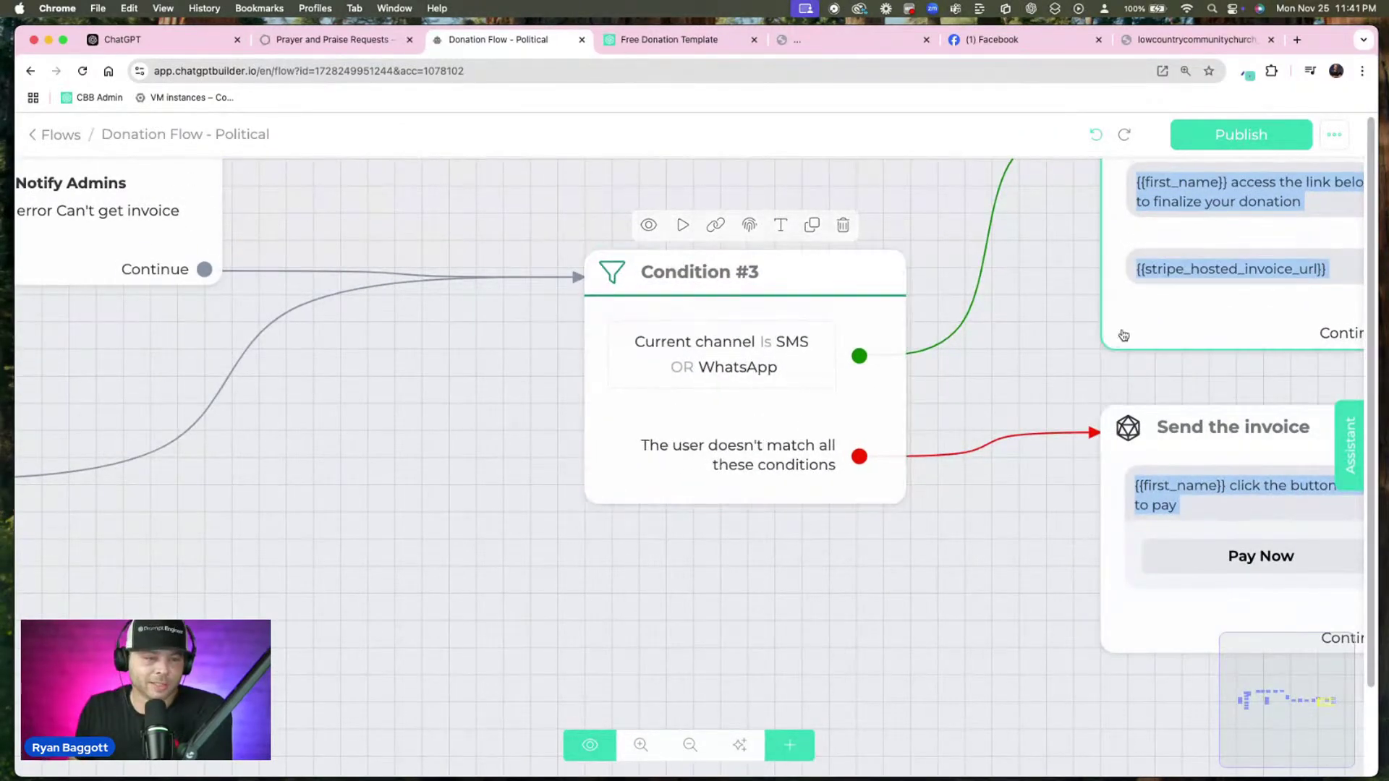
{"action": "scroll", "coordinate": [1054, 341], "scroll_direction": "right", "scroll_amount": 9}
{"action": "scroll", "coordinate": [1054, 341], "scroll_direction": "up", "scroll_amount": 2}
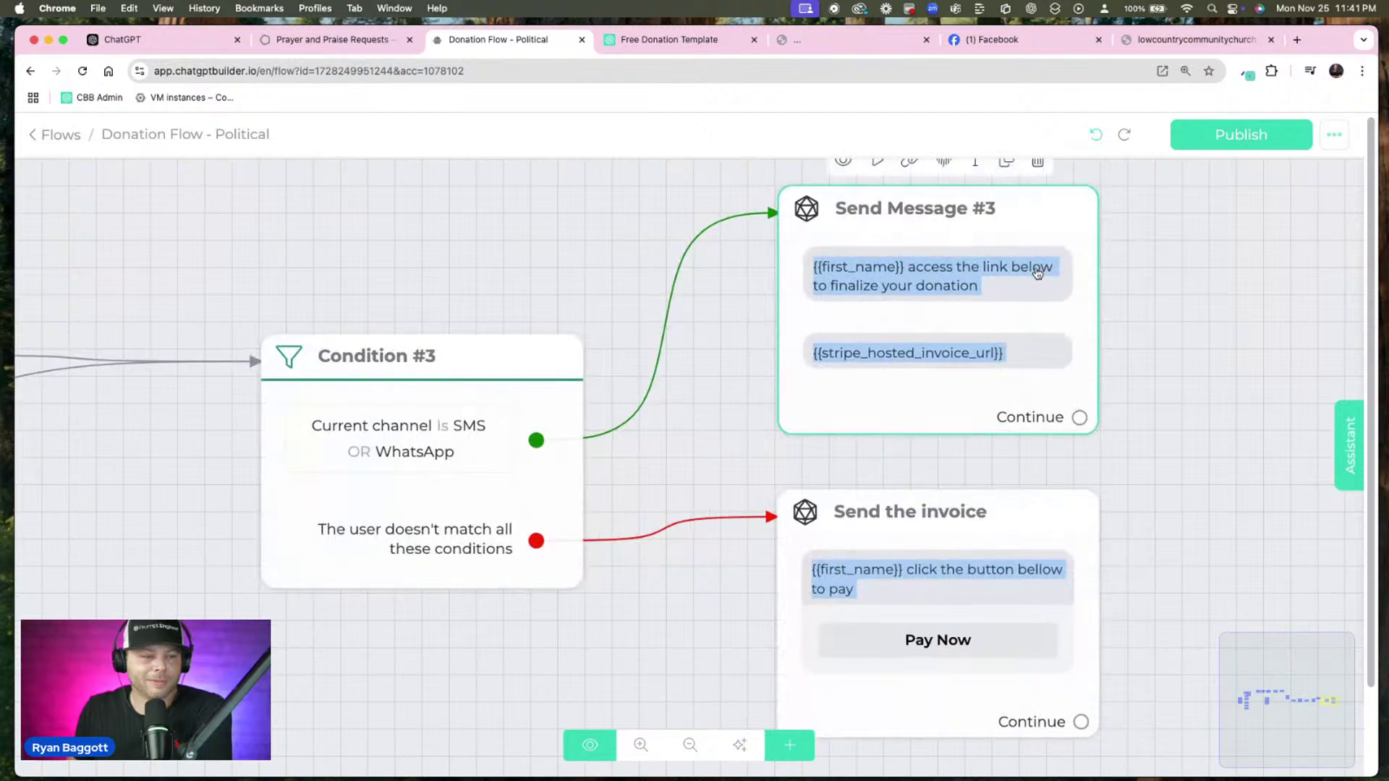
Open Send Message #3 for editing and select the {{stripe_hosted_invoice_url}} text in its second message
{"action": "left_click", "coordinate": [1052, 311]}
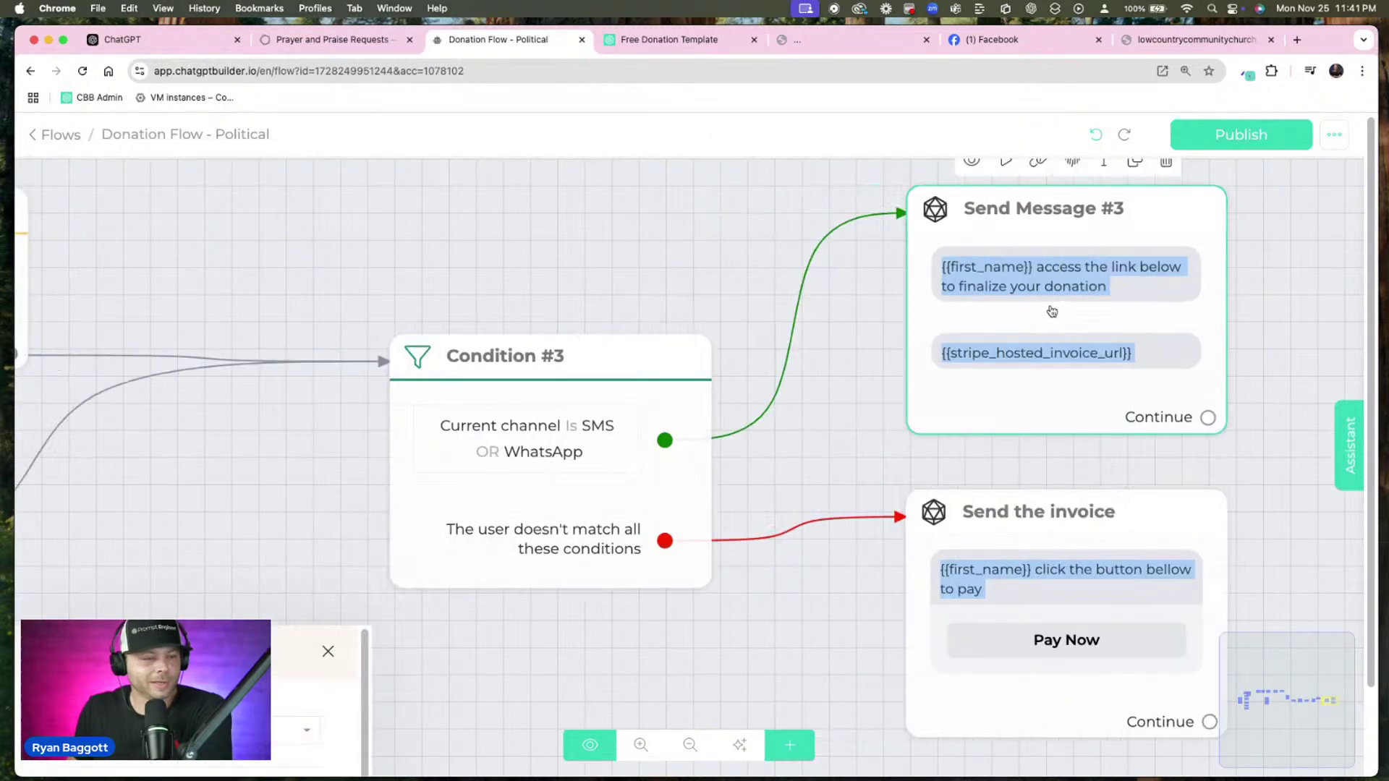
{"action": "left_click", "coordinate": [266, 412]}
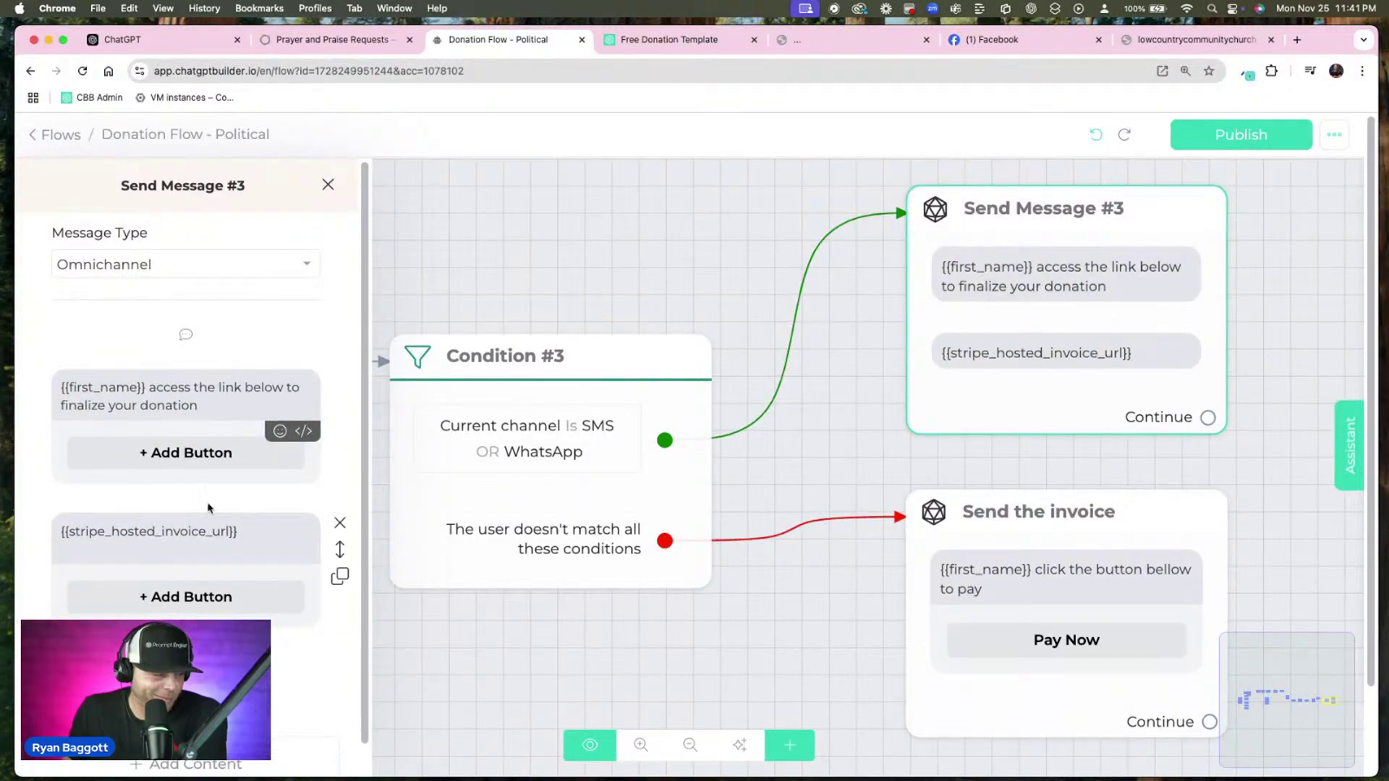
{"action": "left_click_drag", "start_coordinate": [287, 536], "coordinate": [59, 539]}
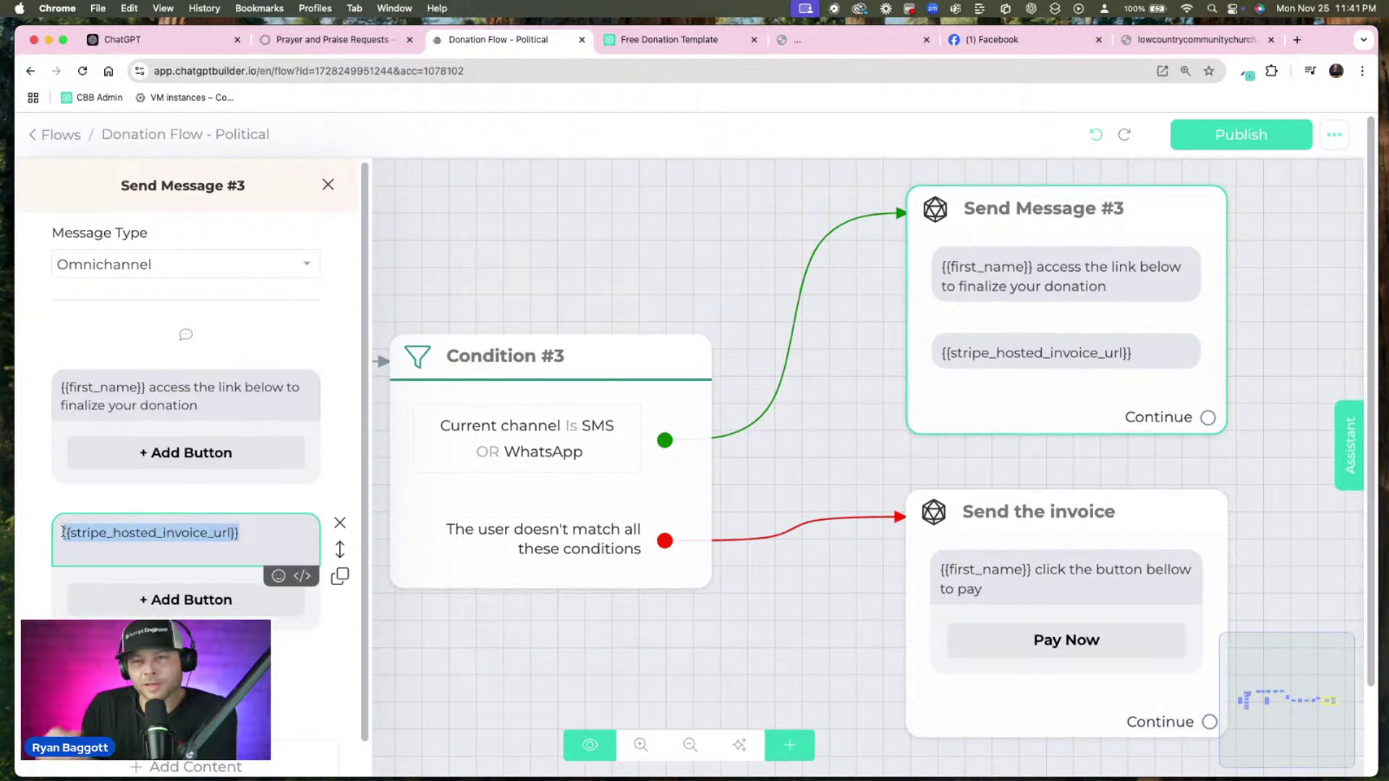
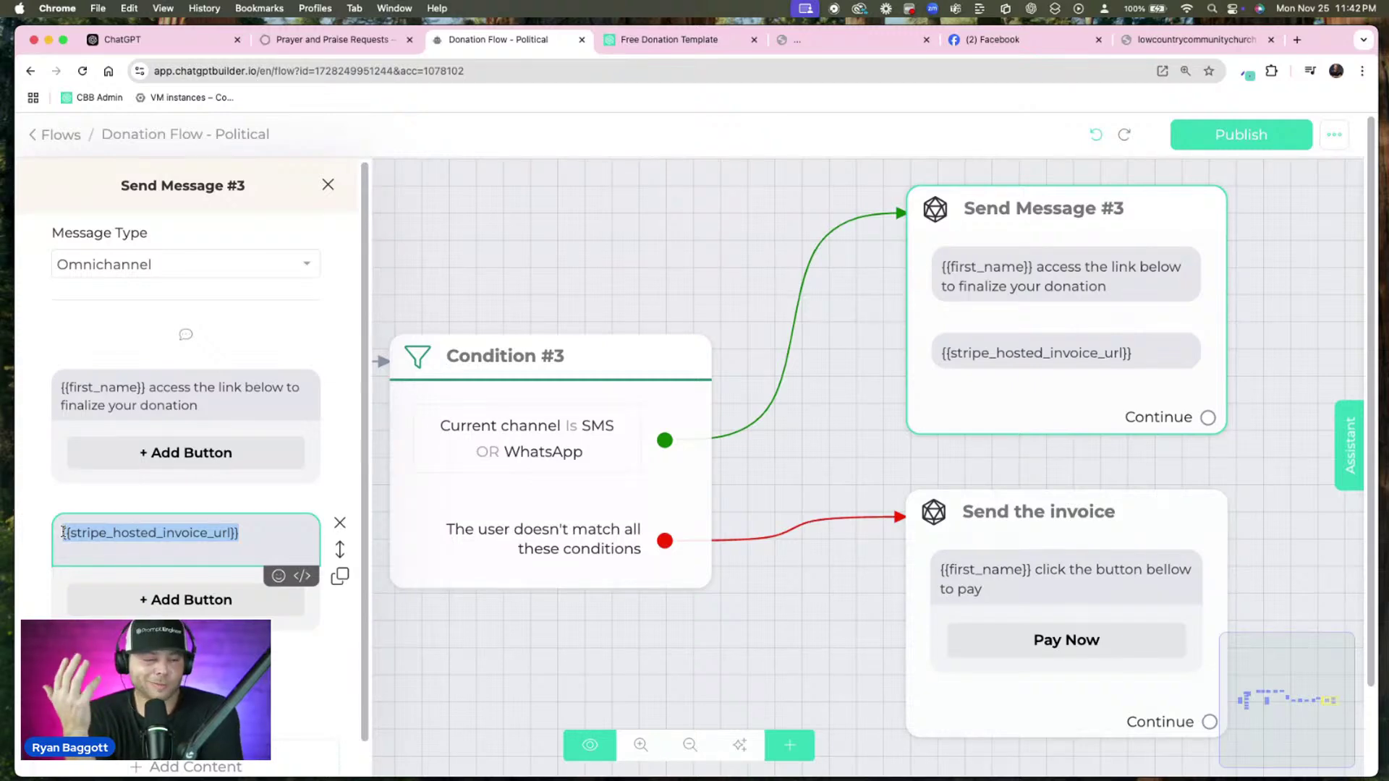
Leave the message editor, undo all recent edits to the Donation Flow - Political, and reload the flow
{"action": "scroll", "coordinate": [64, 533], "scroll_direction": "down", "scroll_amount": 1}
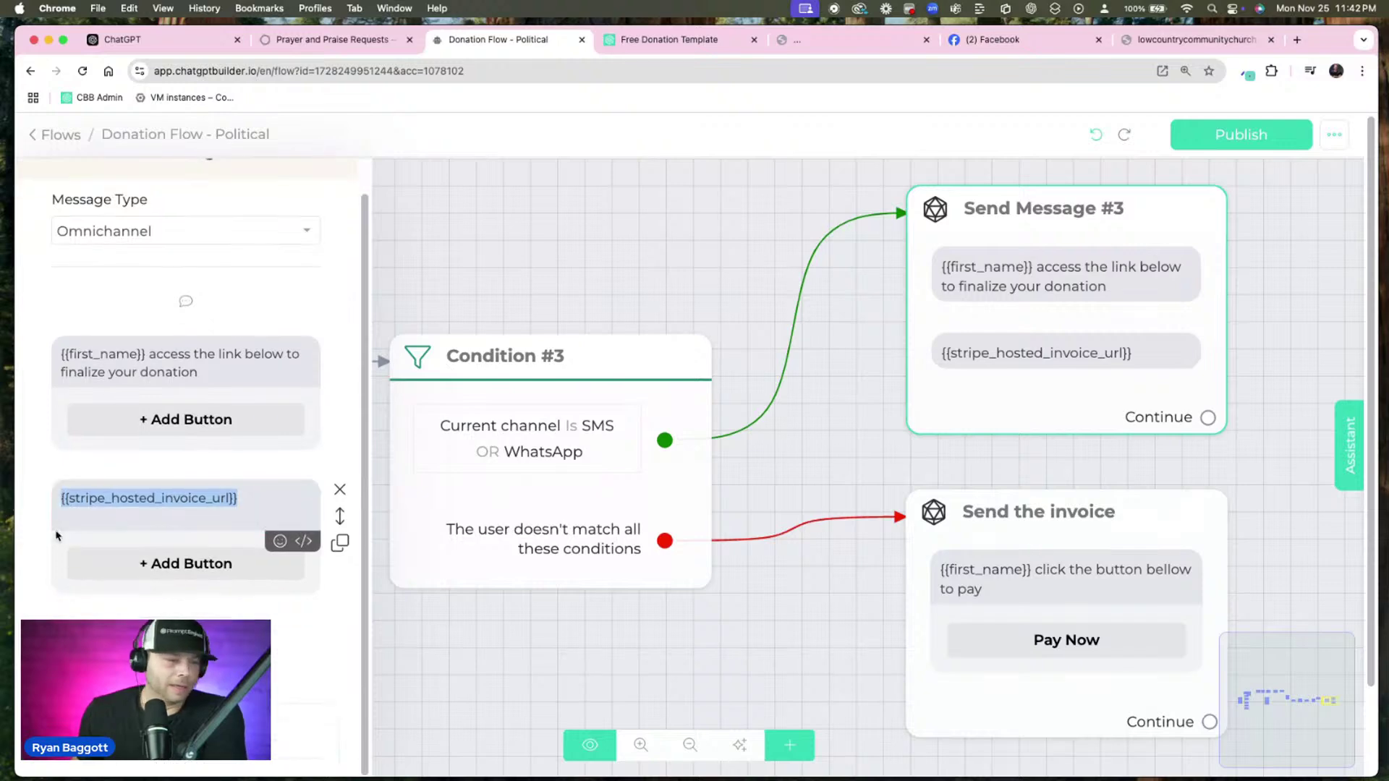
{"action": "left_click", "coordinate": [630, 231]}
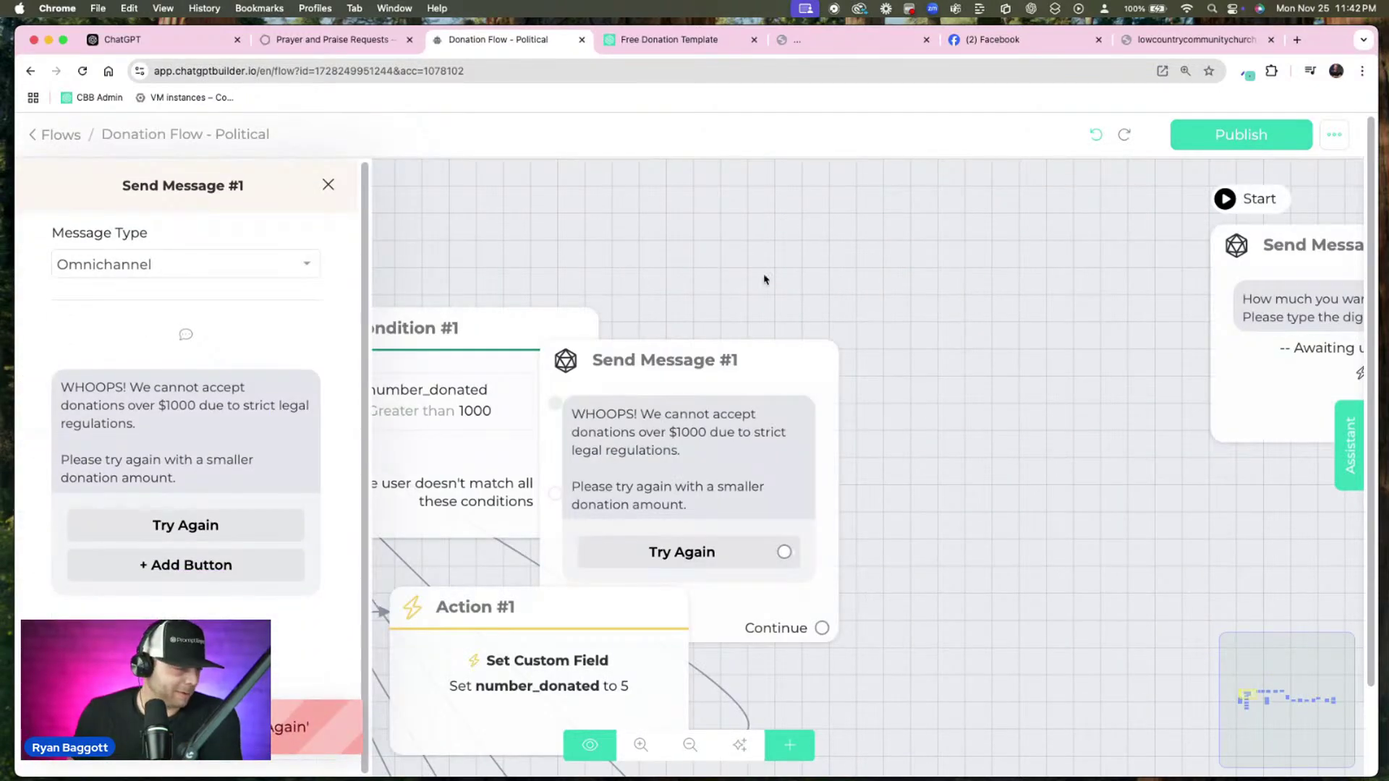
{"action": "left_click", "coordinate": [916, 220]}
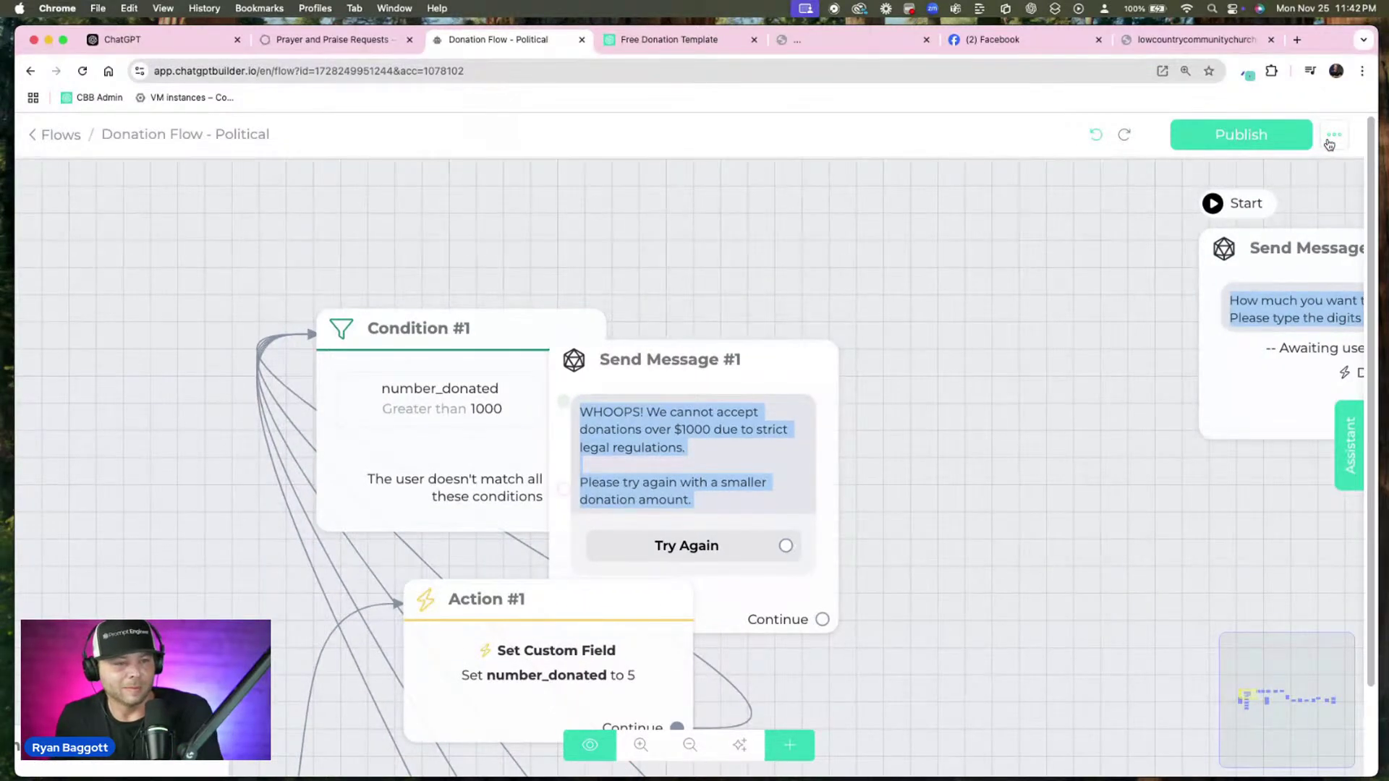
{"action": "left_click", "coordinate": [1097, 137]}
{"action": "left_click", "coordinate": [1096, 136]}
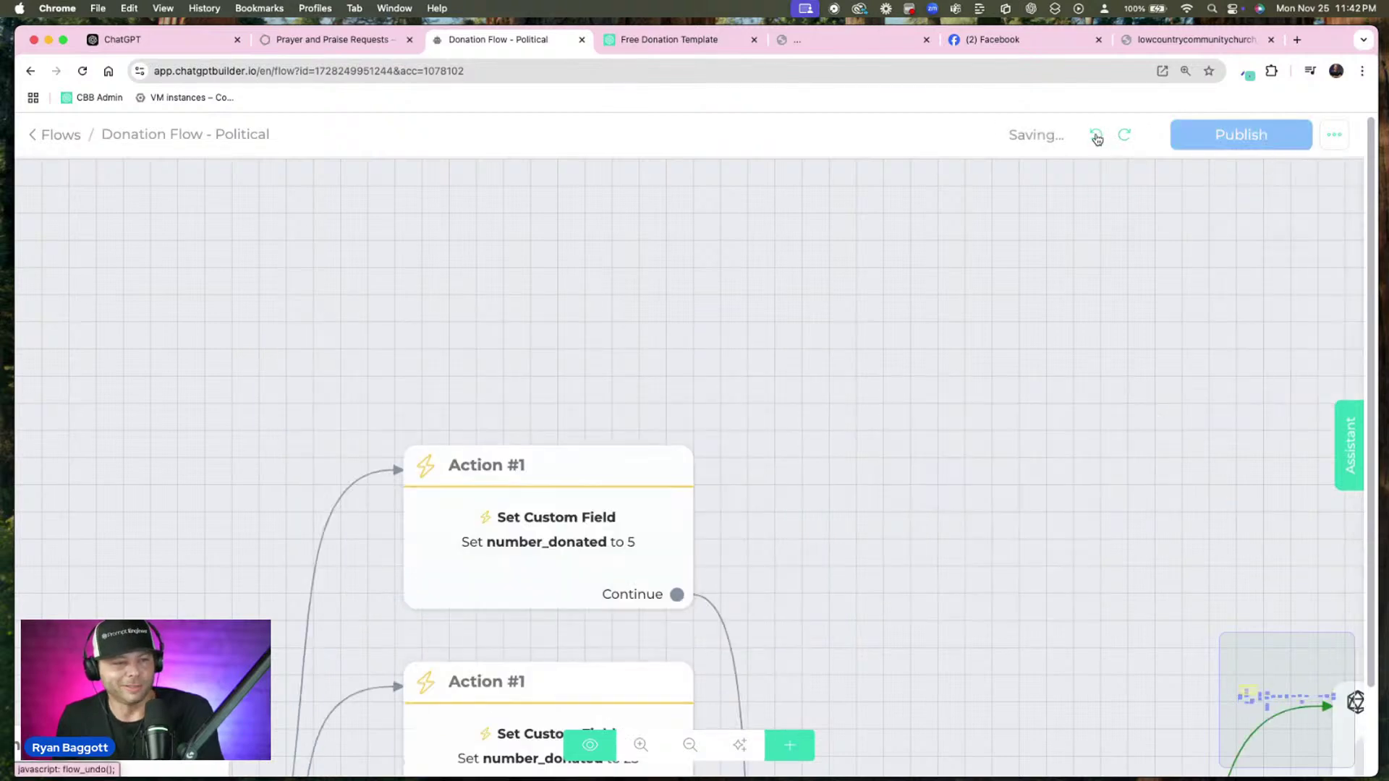
{"action": "left_click", "coordinate": [1096, 137]}
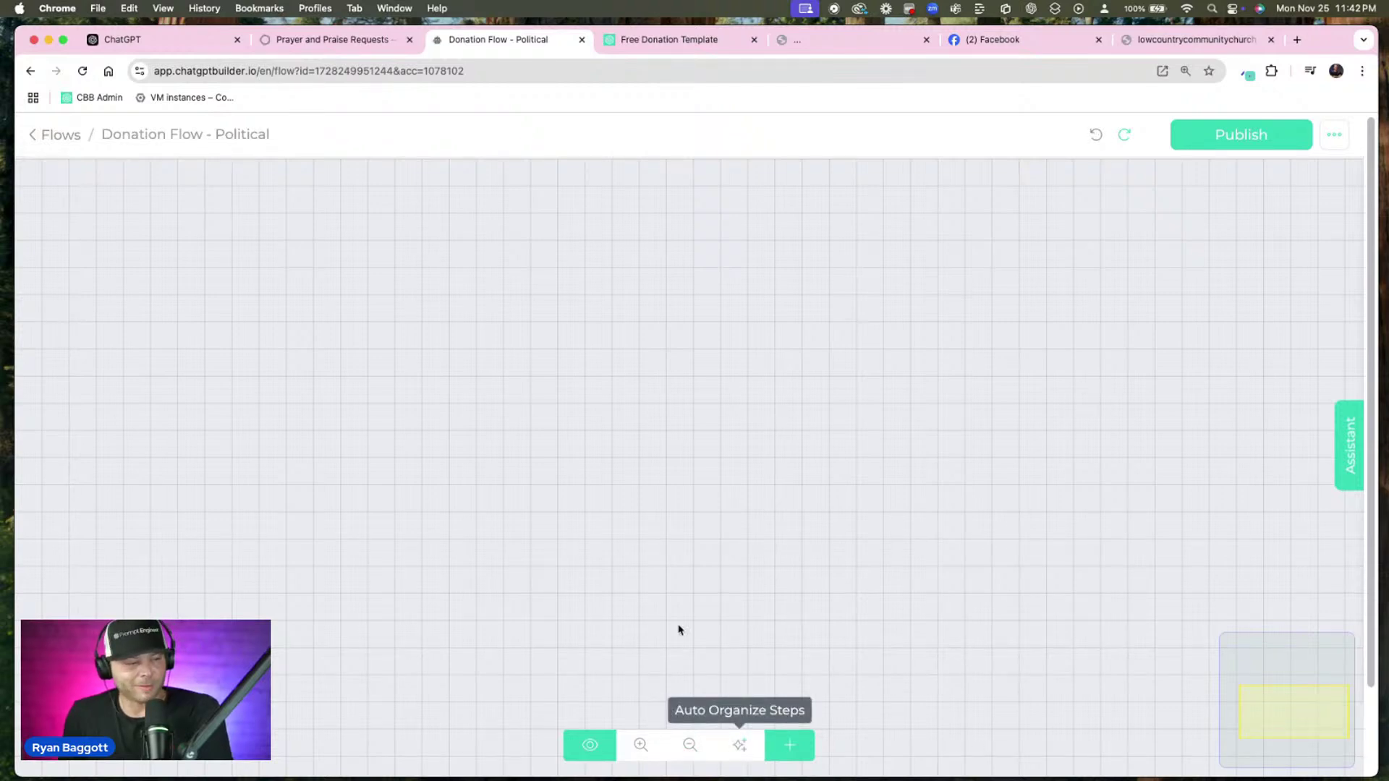
{"action": "left_click", "coordinate": [490, 76]}
{"action": "key", "text": "Return"}
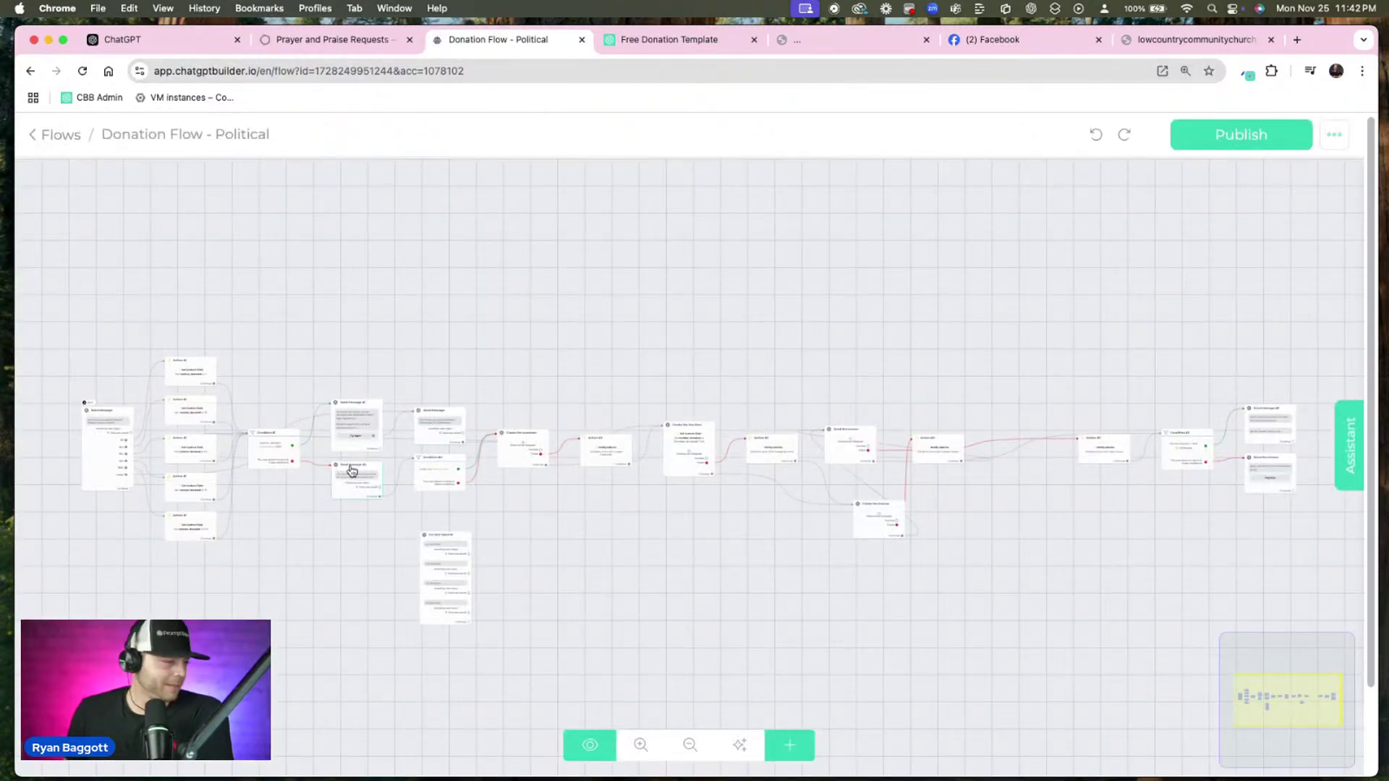
Preview the donation flow on the Webchat channel, choose a $100 donation, and send the donor's email for the invoice
{"action": "left_click", "coordinate": [591, 751]}
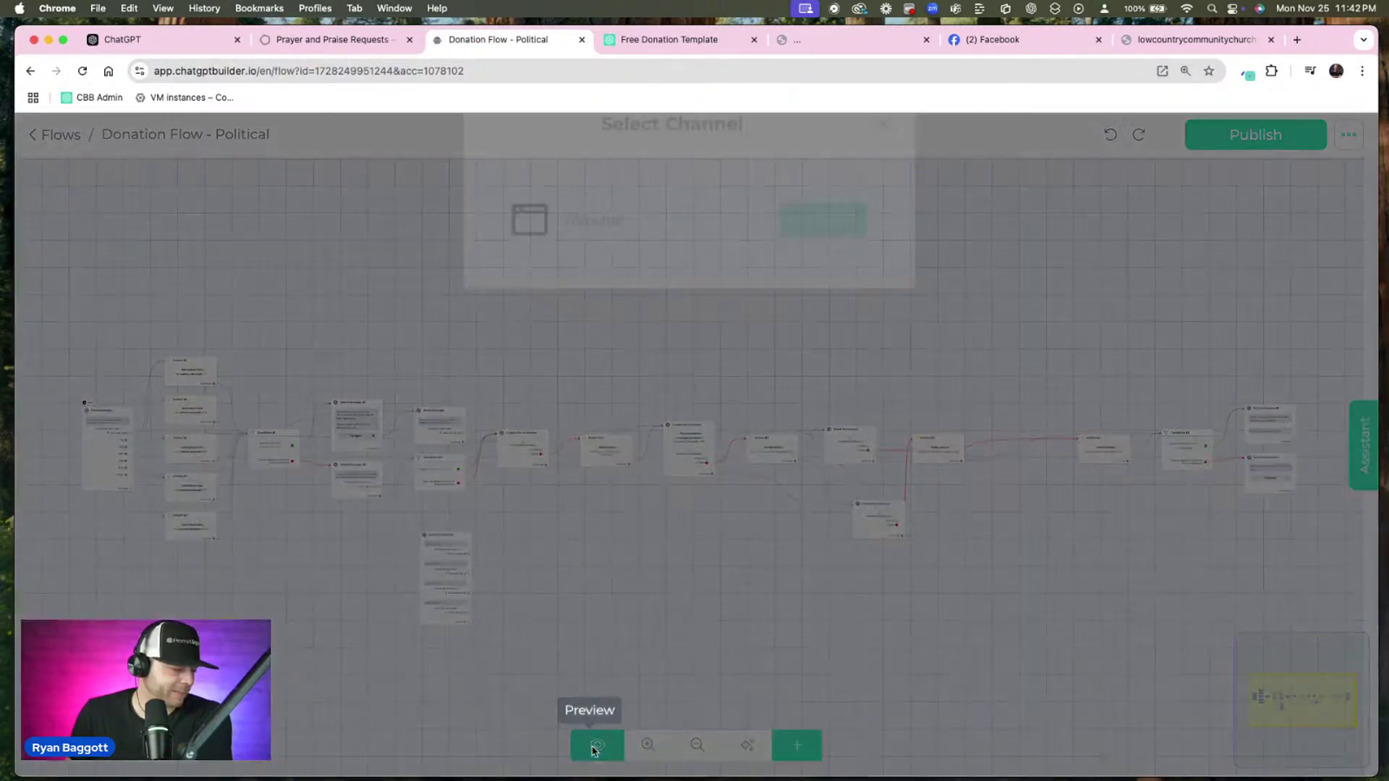
{"action": "left_click", "coordinate": [823, 261]}
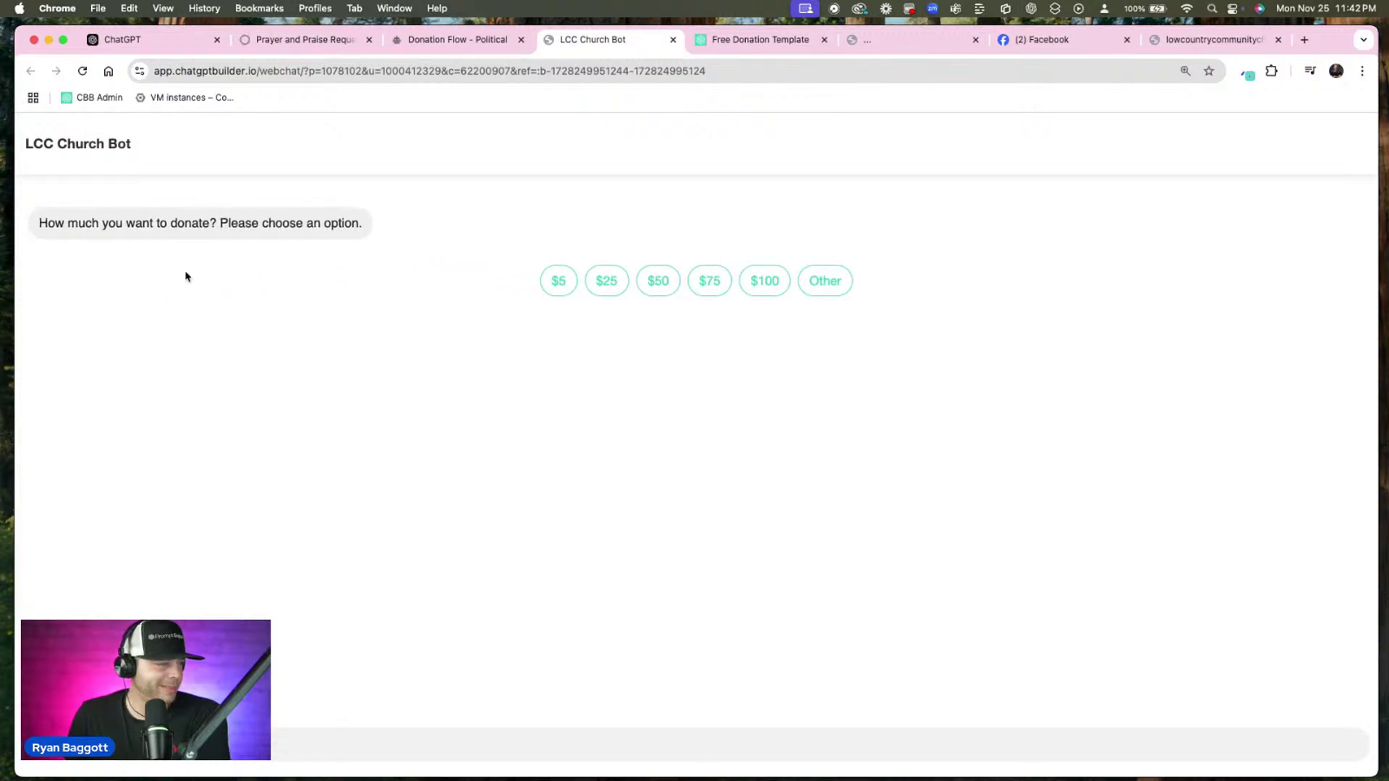
{"action": "left_click", "coordinate": [765, 280]}
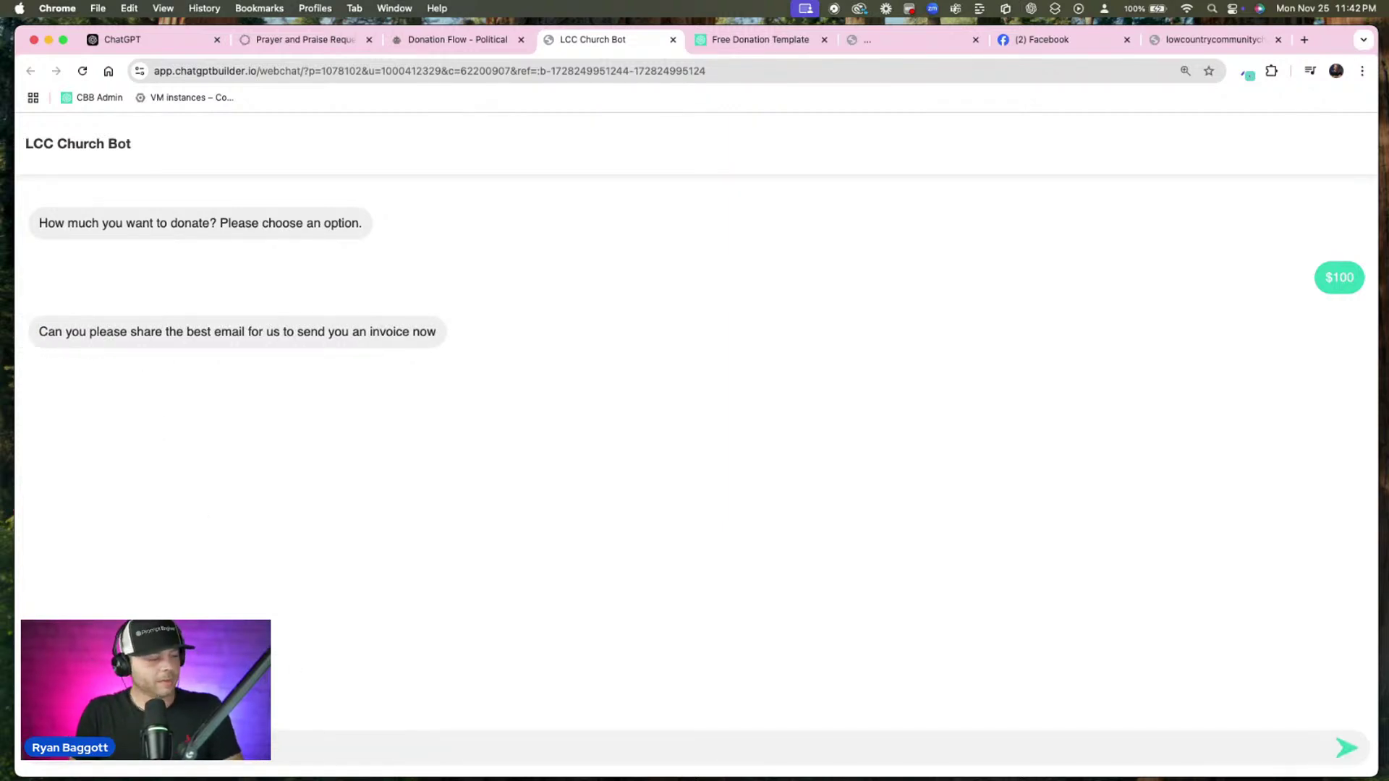
{"action": "key", "text": "super+v"}
{"action": "key", "text": "Return"}
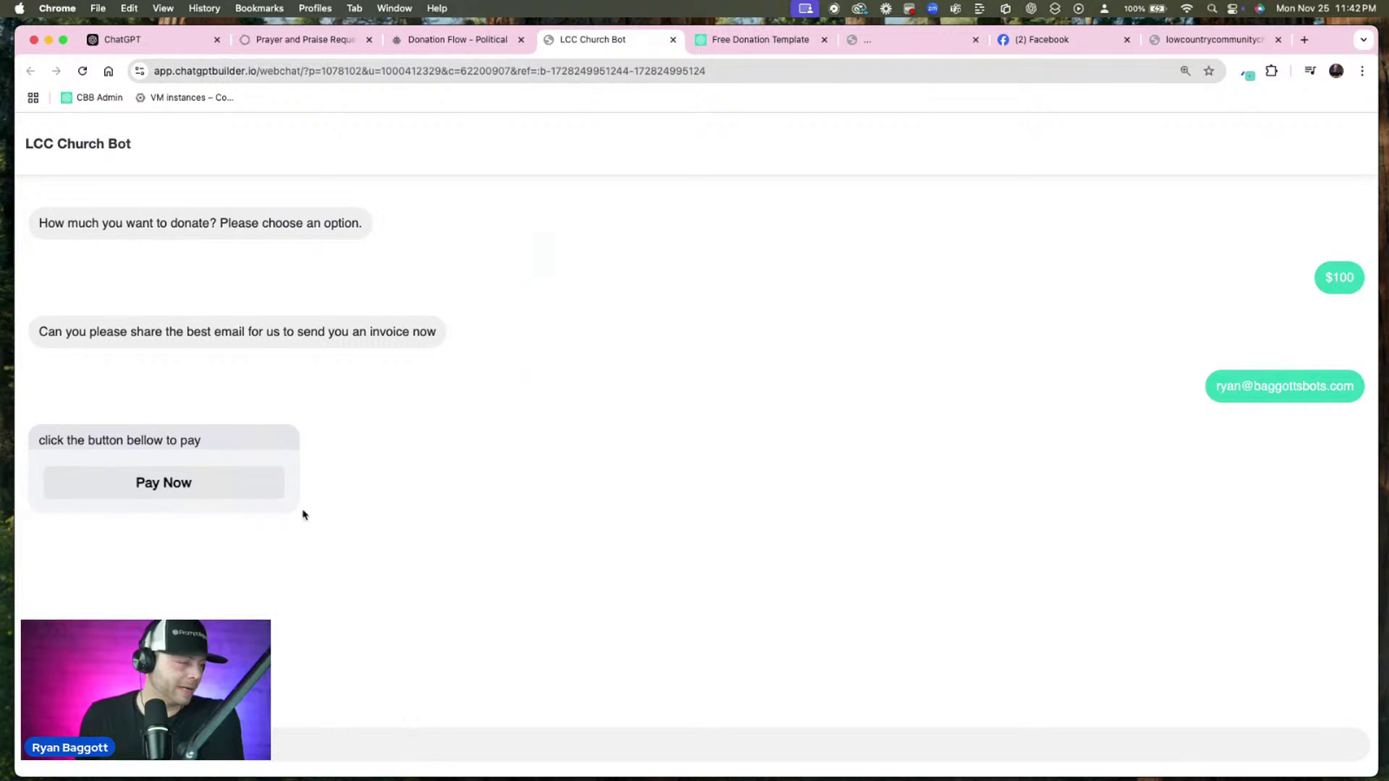
Open the Stripe invoice through the bot's Pay Now option, download and view its PDF, then close both pages
{"action": "left_click", "coordinate": [185, 483]}
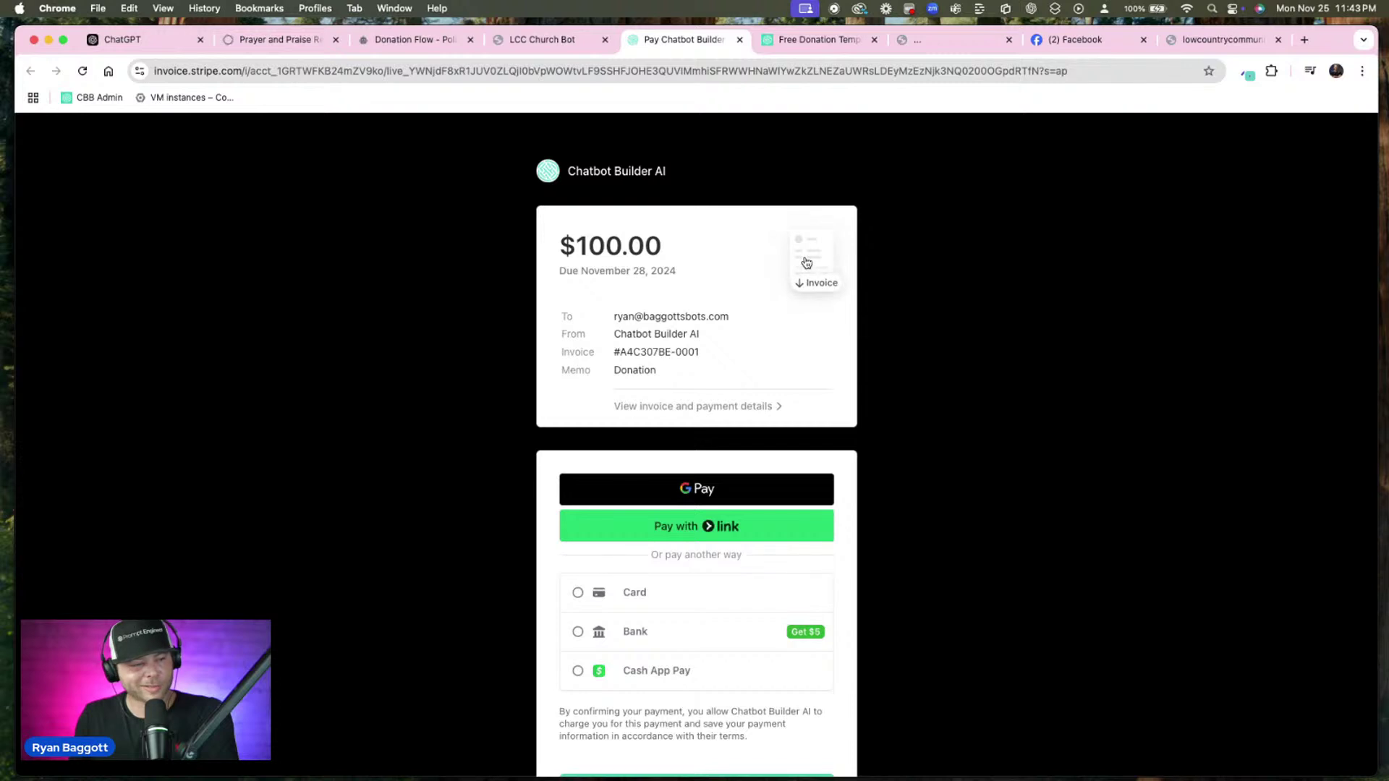
{"action": "left_click", "coordinate": [825, 253]}
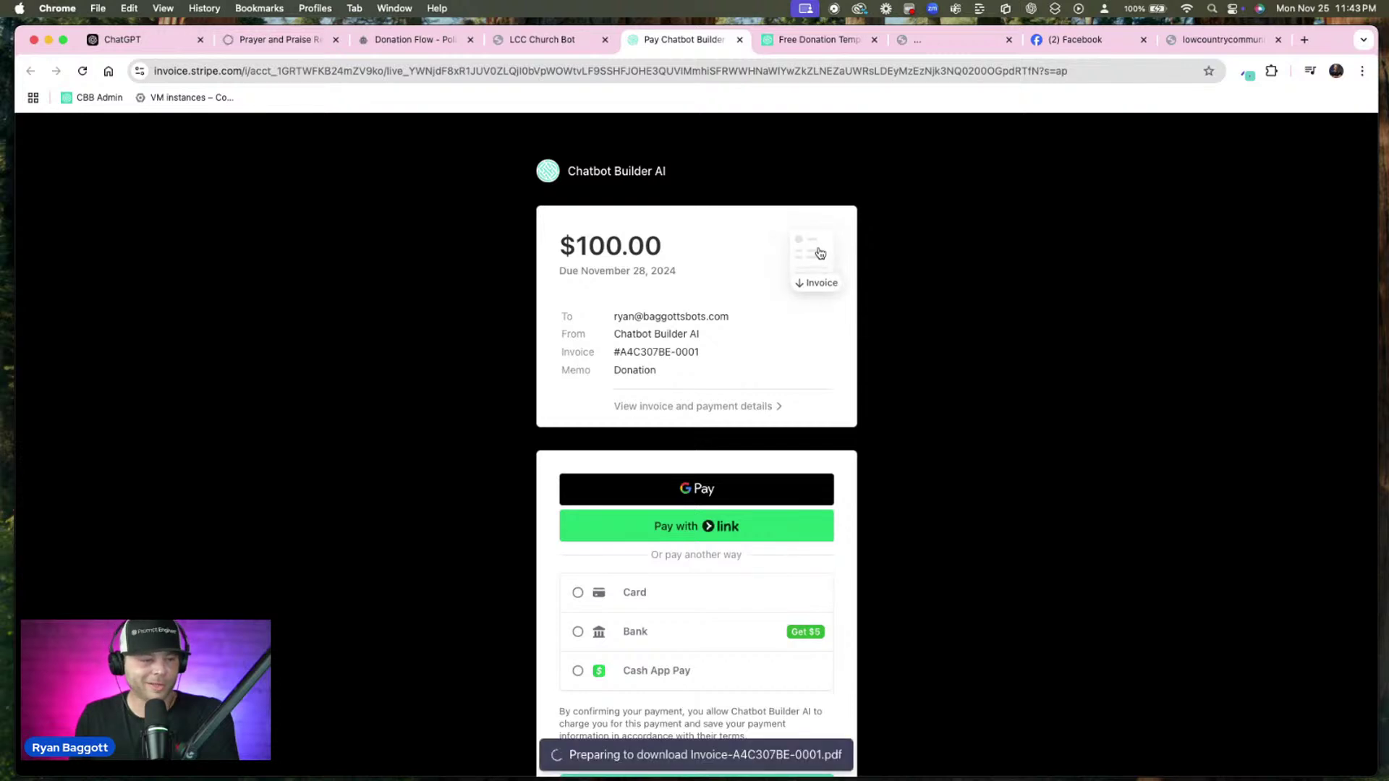
{"action": "scroll", "coordinate": [815, 253], "scroll_direction": "down", "scroll_amount": 3}
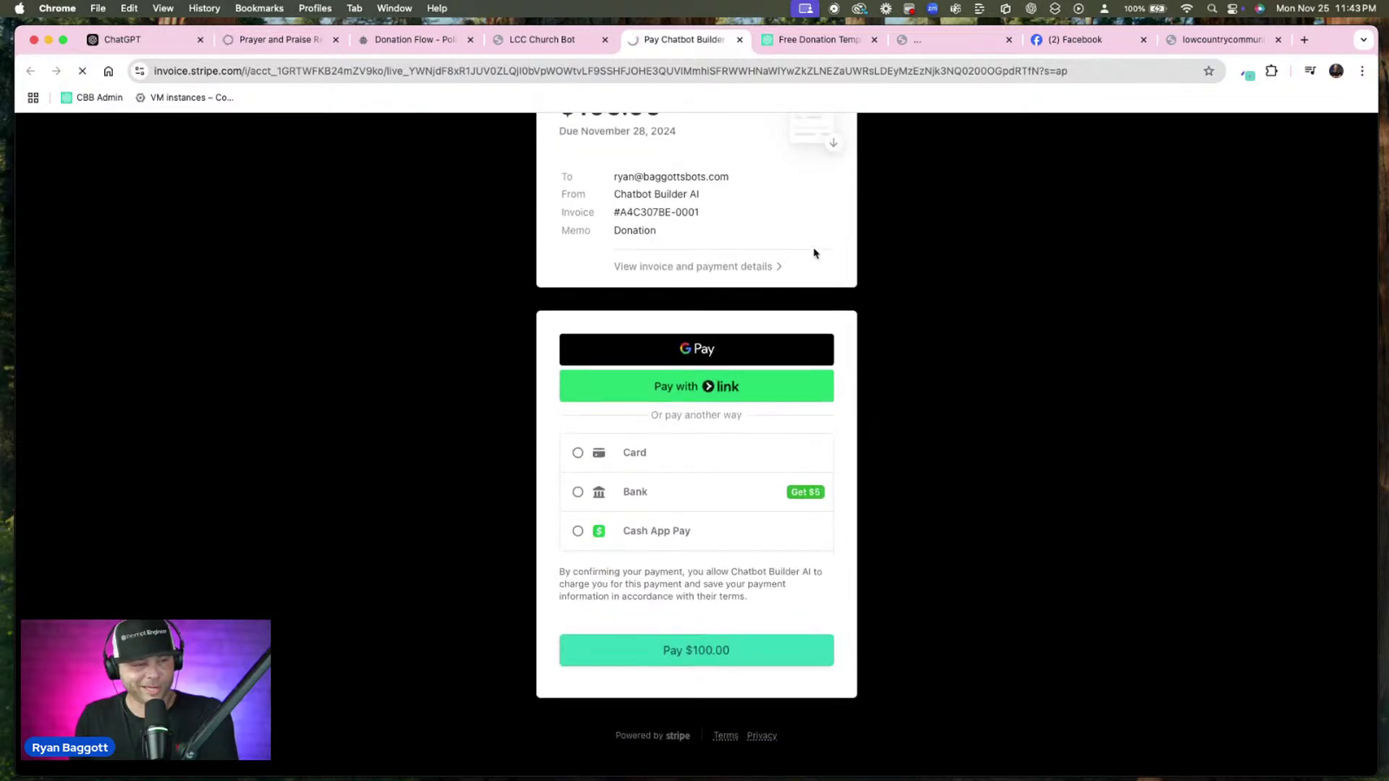
{"action": "left_click", "coordinate": [1200, 107]}
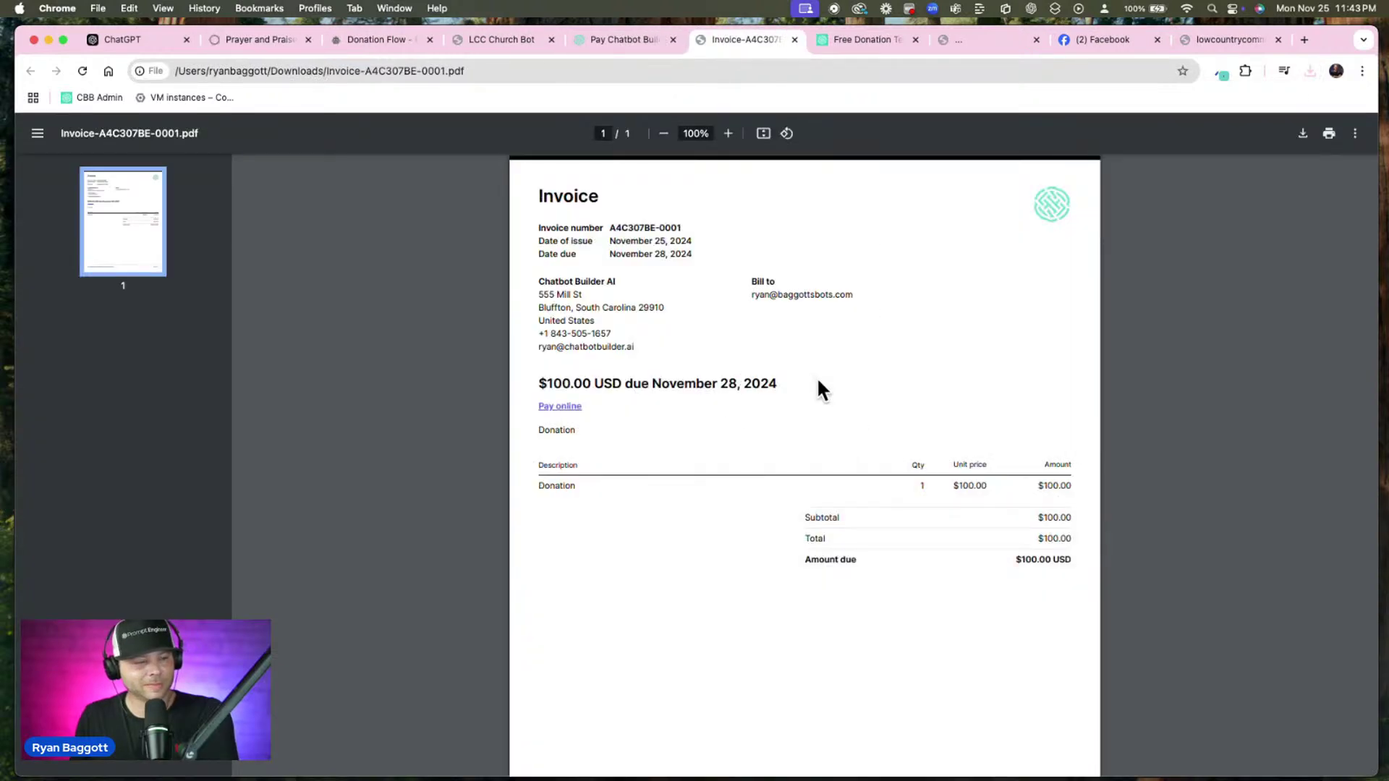
{"action": "left_click", "coordinate": [793, 40]}
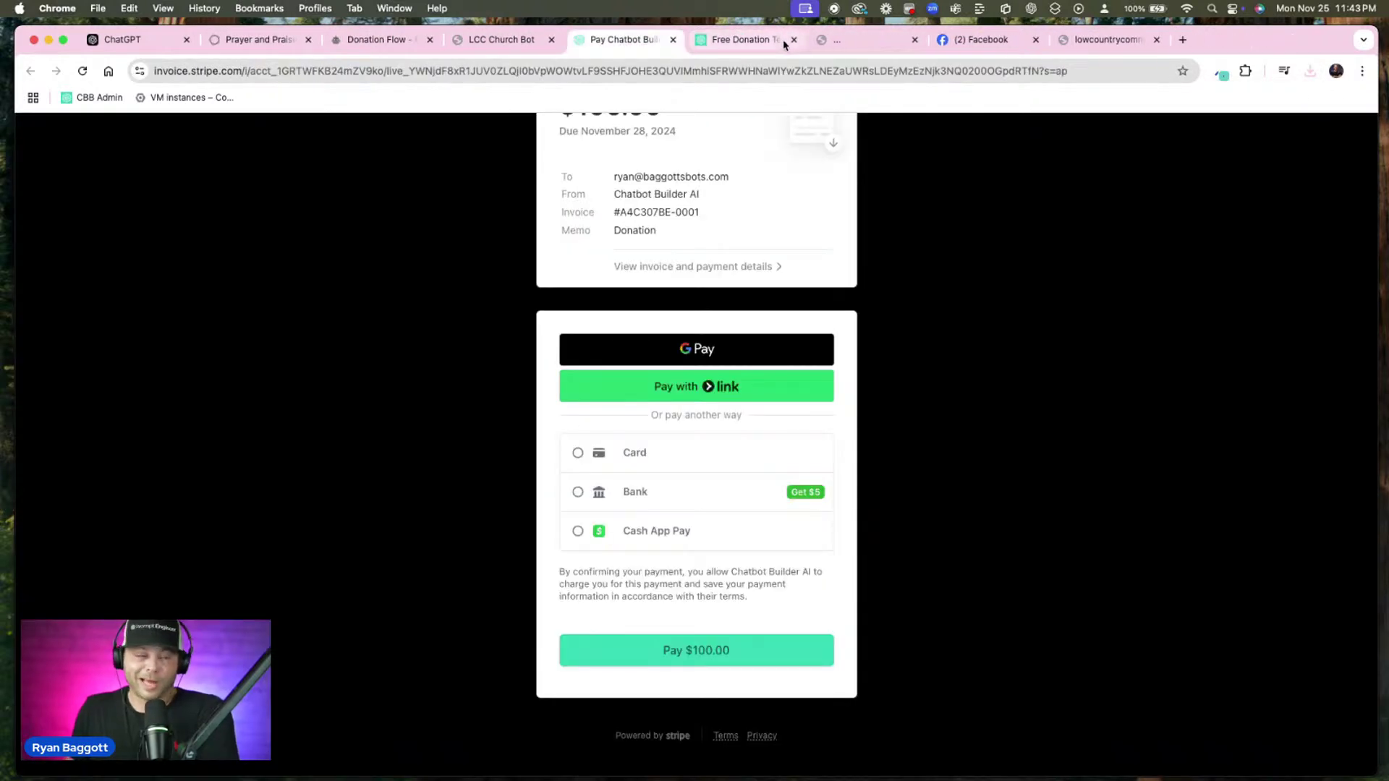
{"action": "left_click", "coordinate": [672, 40]}
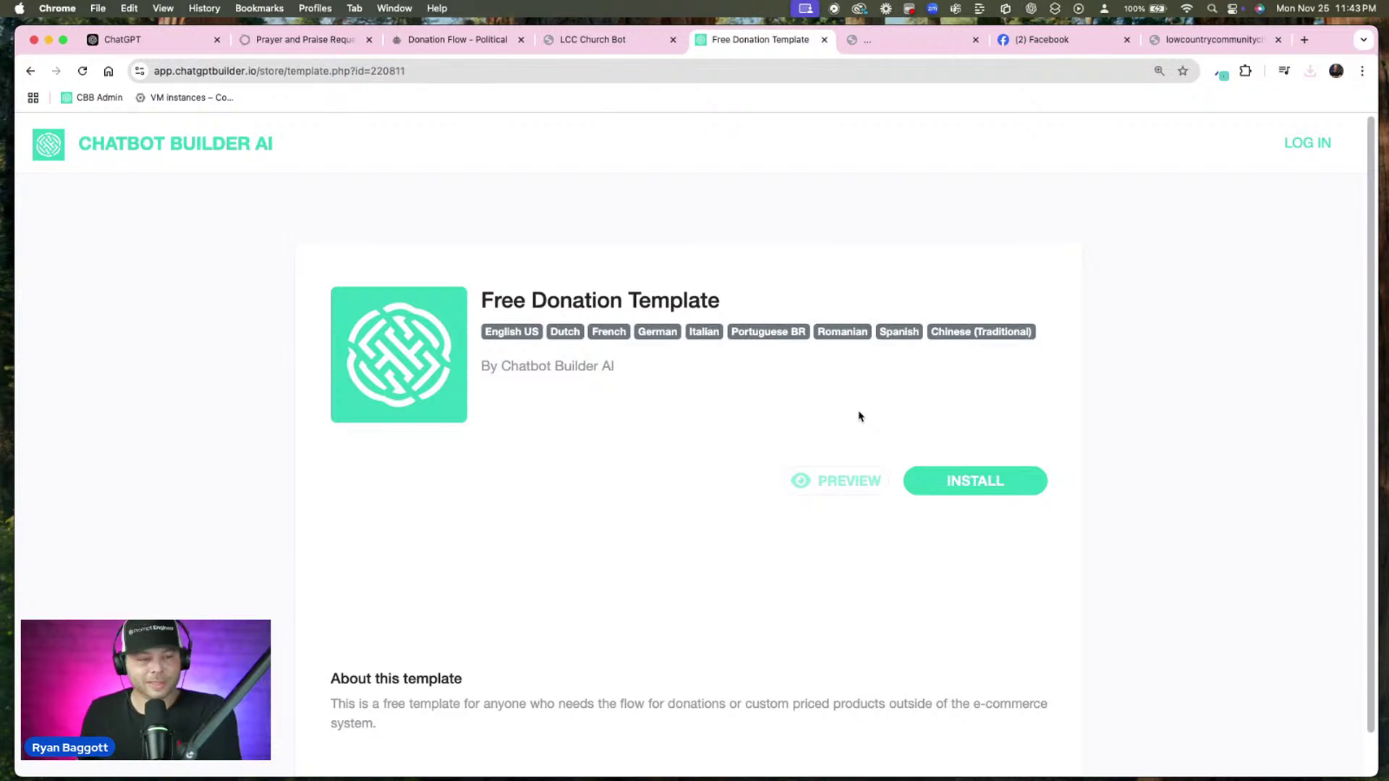
Read the Free Donation Template page, close it, and look back at the prayer request card in the church site's chat
{"action": "scroll", "coordinate": [673, 414], "scroll_direction": "down", "scroll_amount": 1}
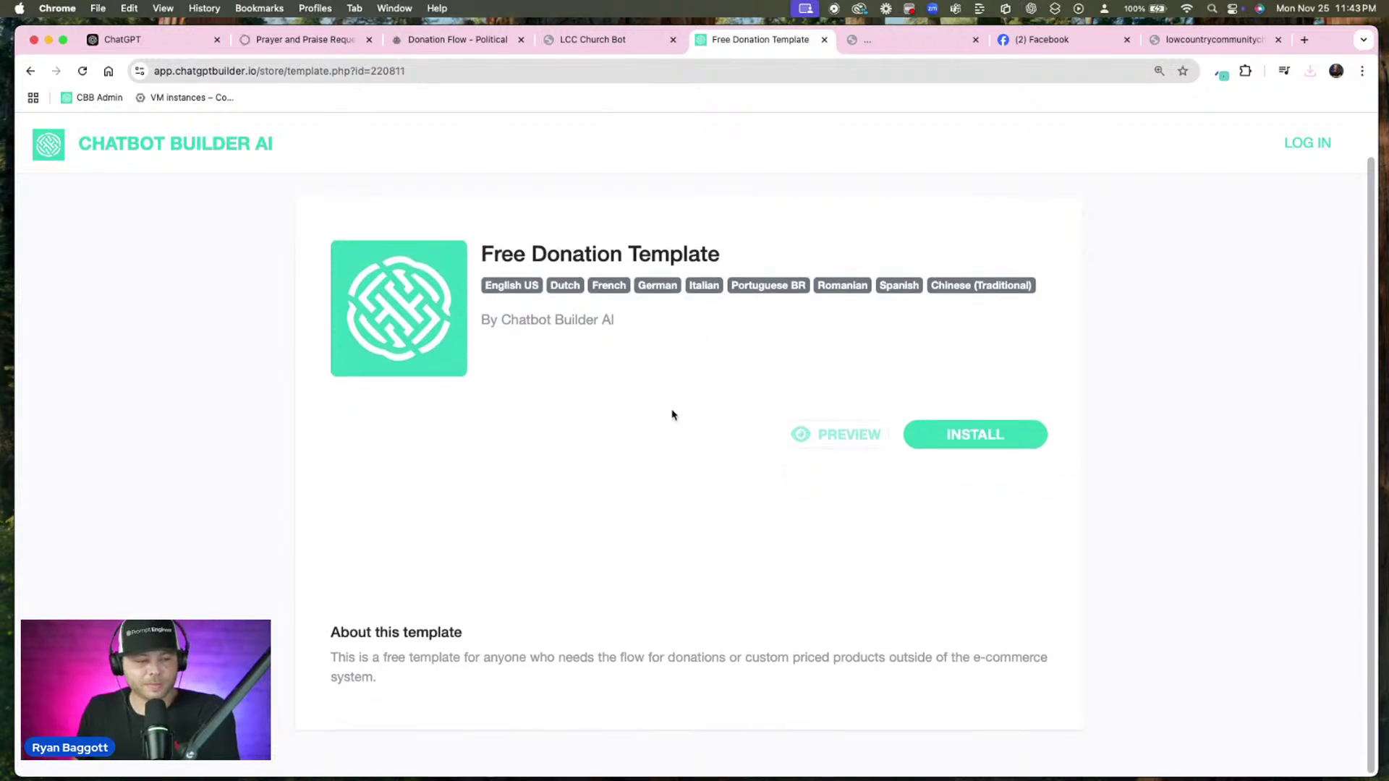
{"action": "left_click", "coordinate": [824, 40]}
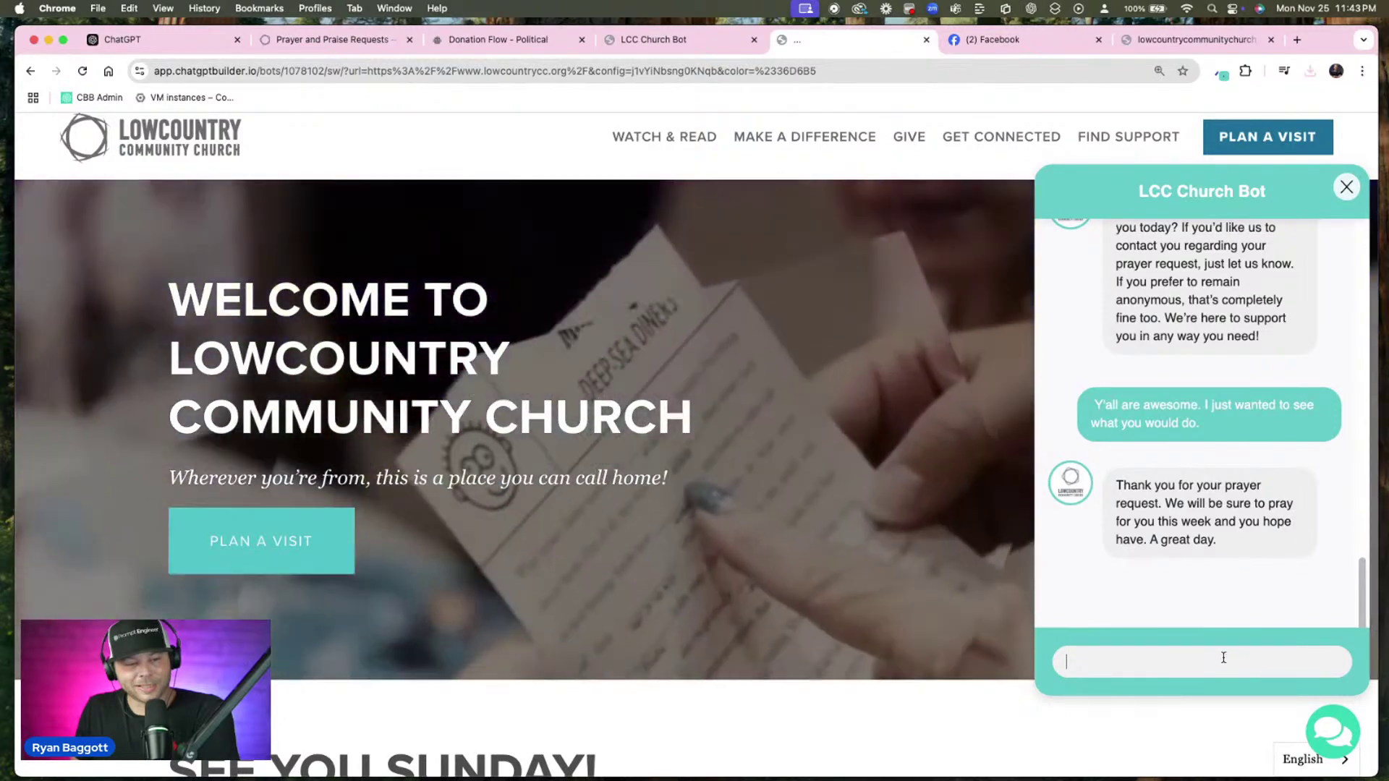
{"action": "scroll", "coordinate": [1242, 432], "scroll_direction": "up", "scroll_amount": 5}
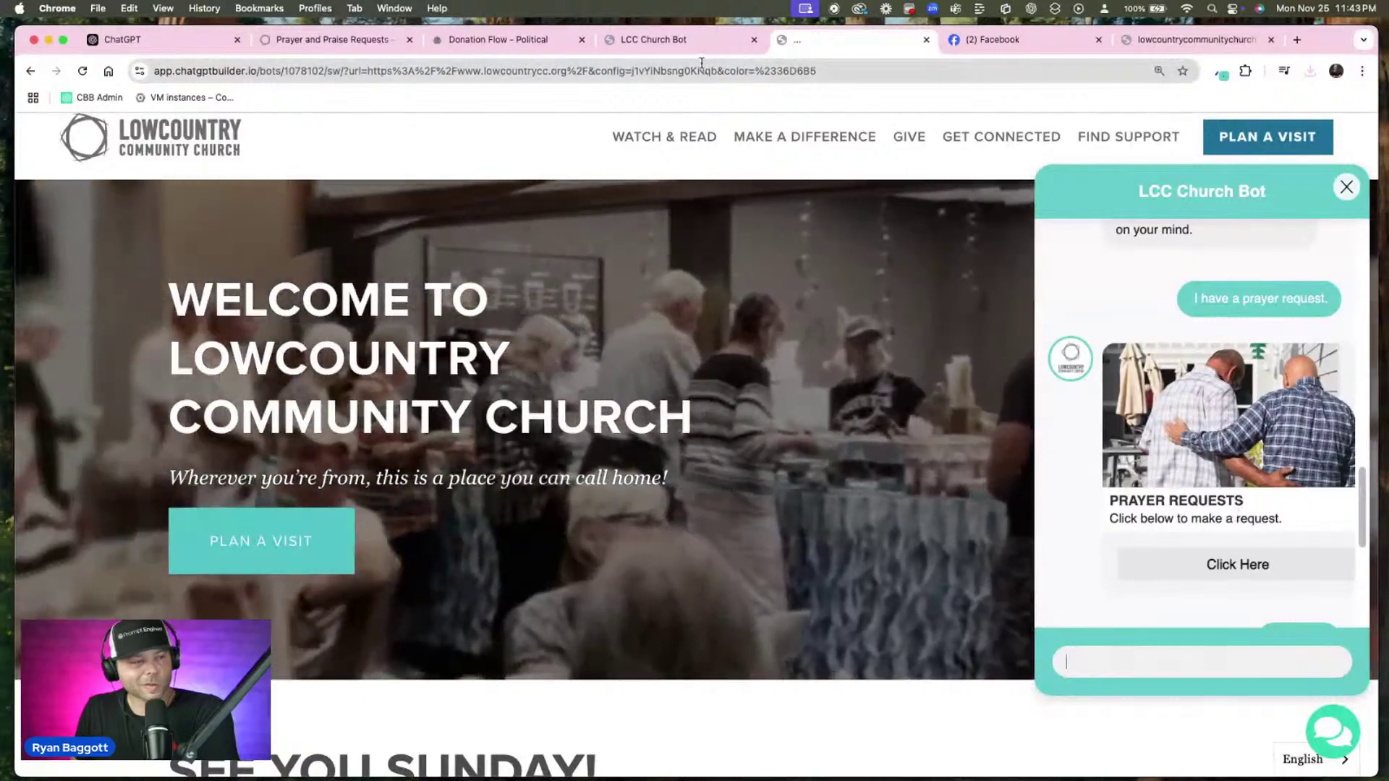
Return to the bot builder and open the inbox to review the donation conversation and its stored Stripe fields
{"action": "left_click", "coordinate": [675, 45]}
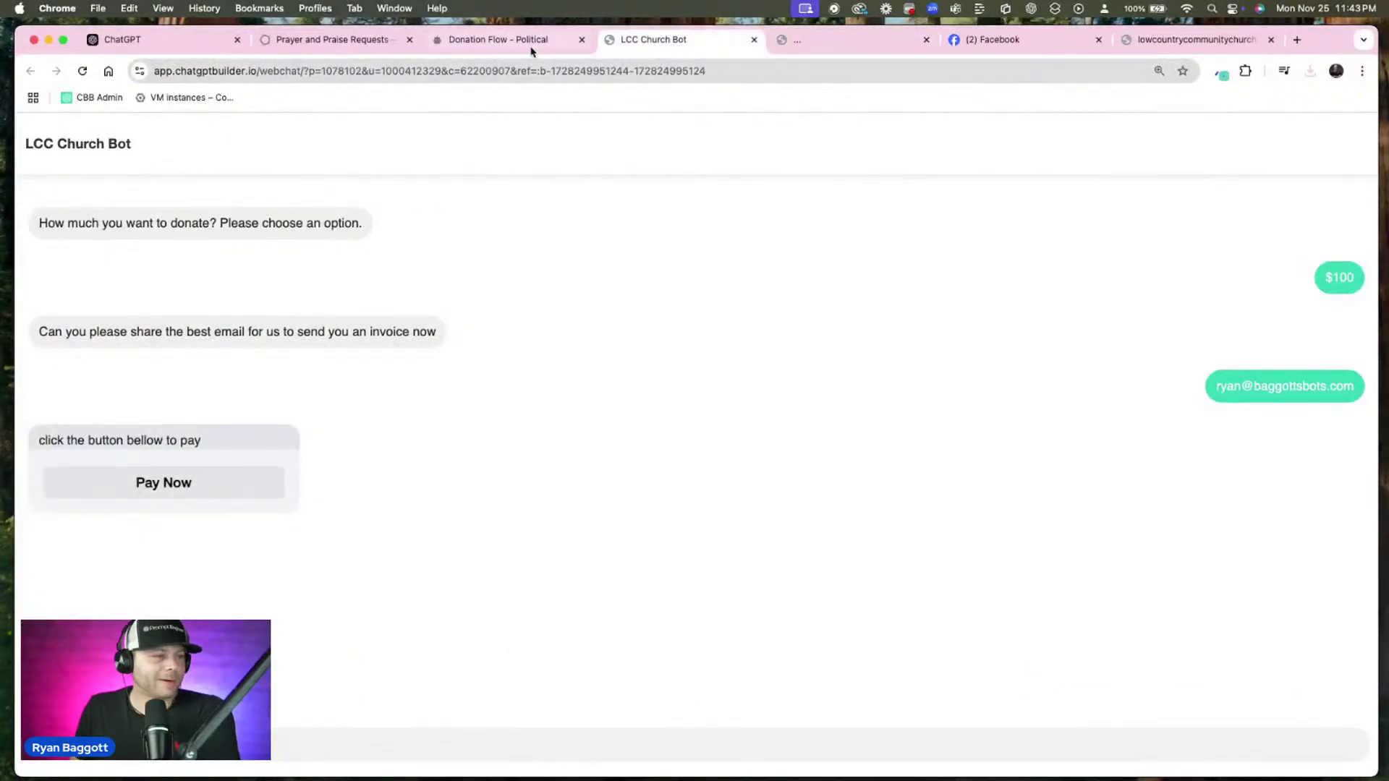
{"action": "left_click", "coordinate": [522, 44]}
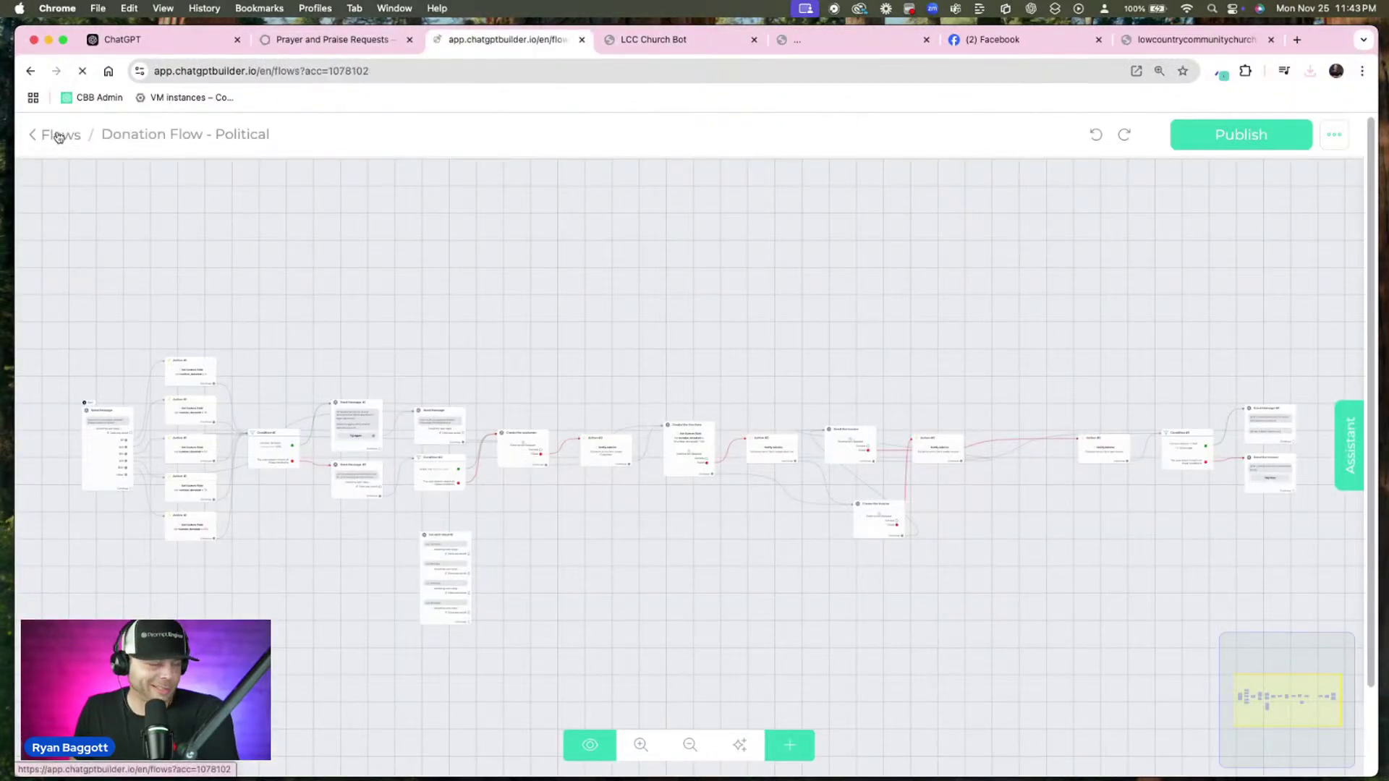
{"action": "left_click", "coordinate": [55, 135]}
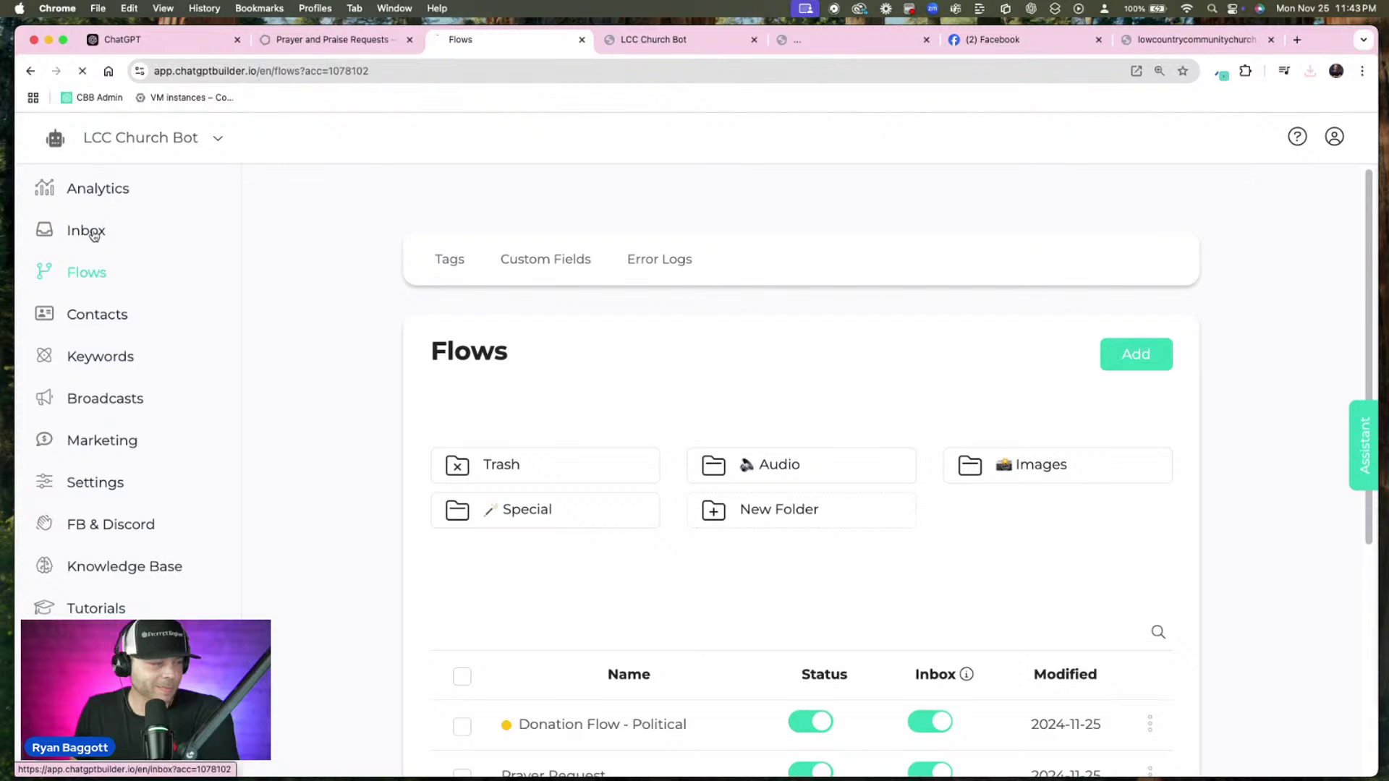
{"action": "left_click", "coordinate": [93, 233]}
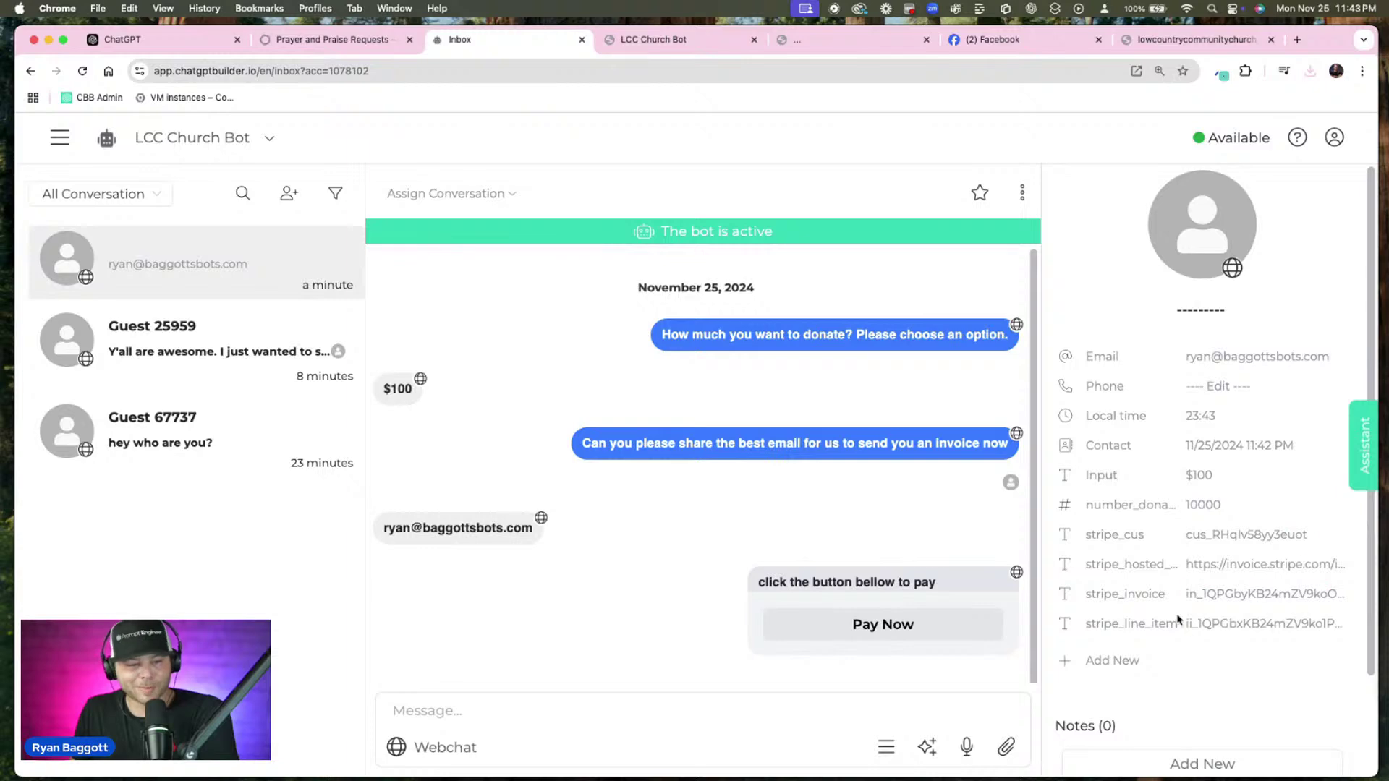
Open the guest conversation with the prayer request and inspect its pray request greeting and Prayer Request field values
{"action": "left_click", "coordinate": [207, 348]}
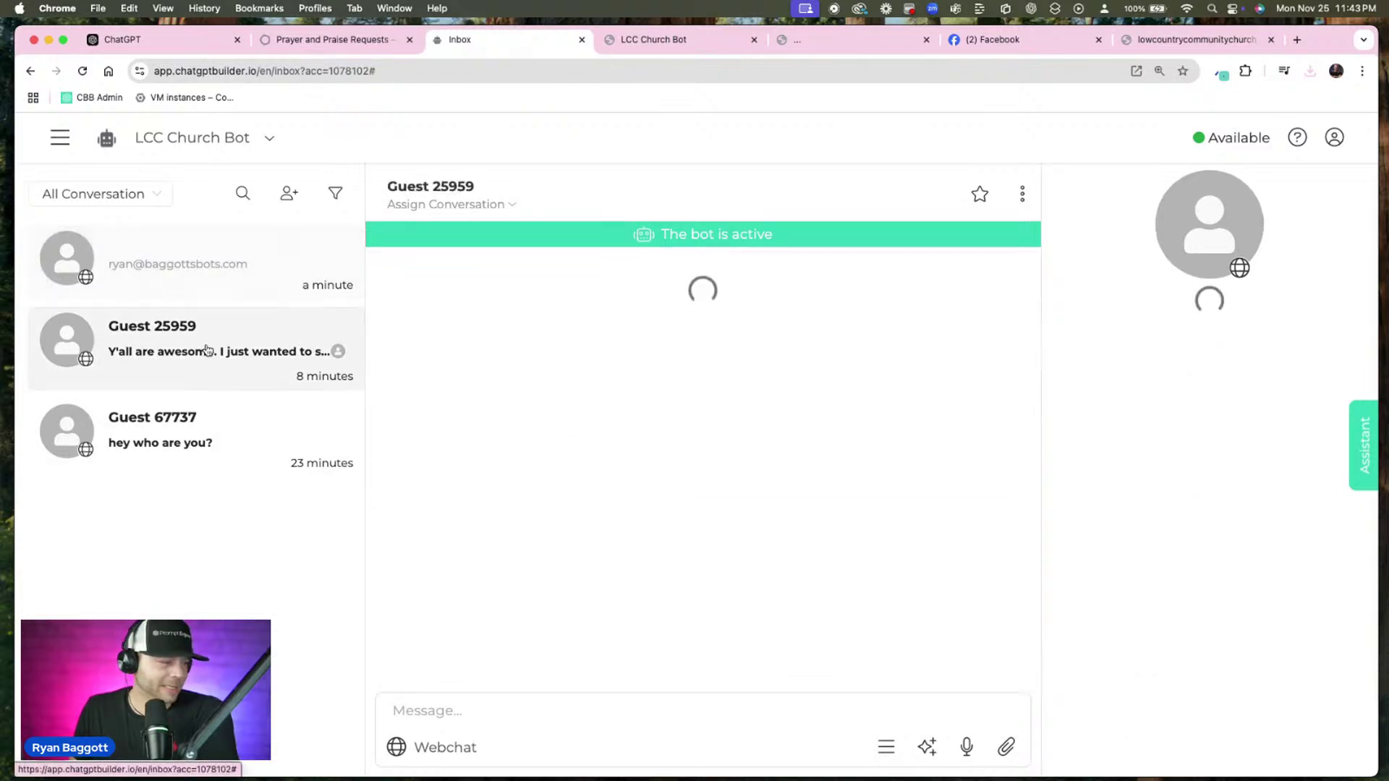
{"action": "left_click", "coordinate": [1247, 483]}
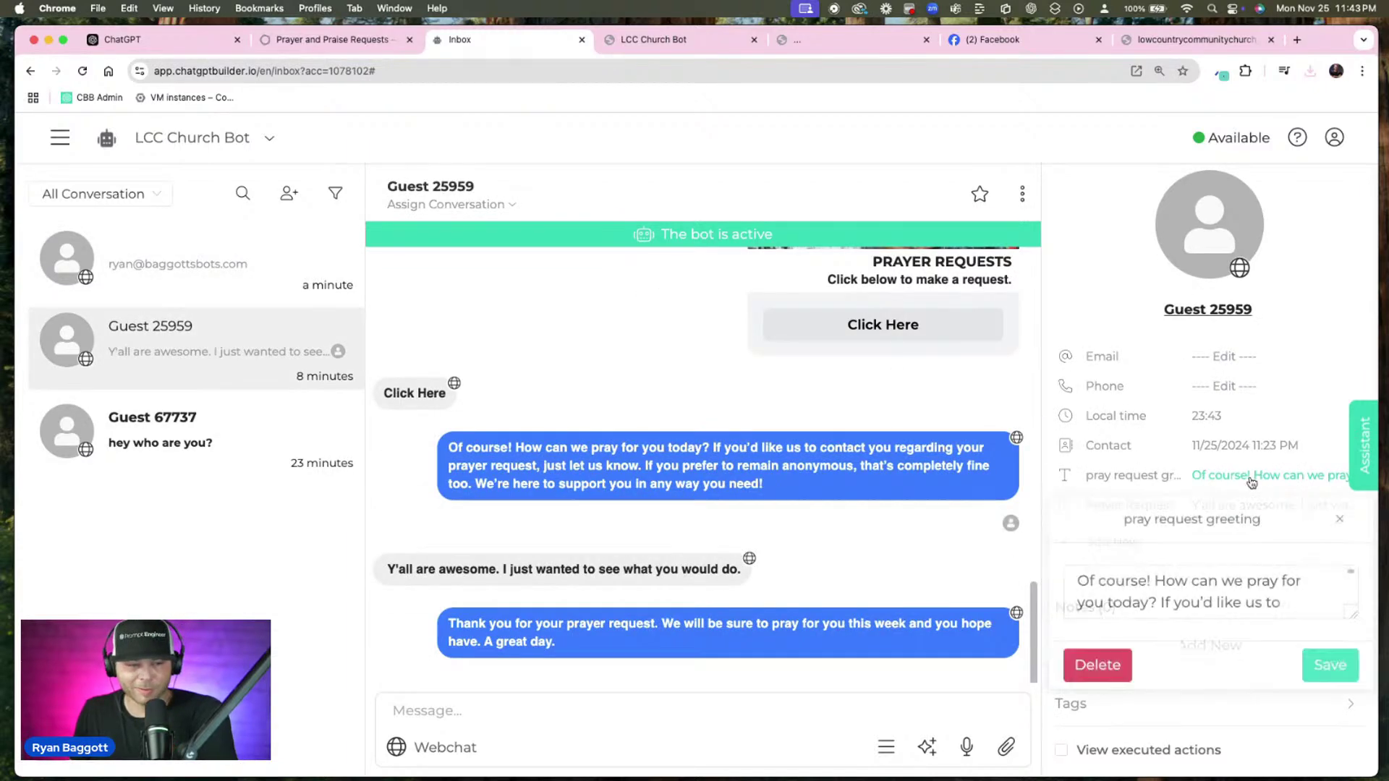
{"action": "left_click_drag", "start_coordinate": [1355, 613], "coordinate": [1343, 763]}
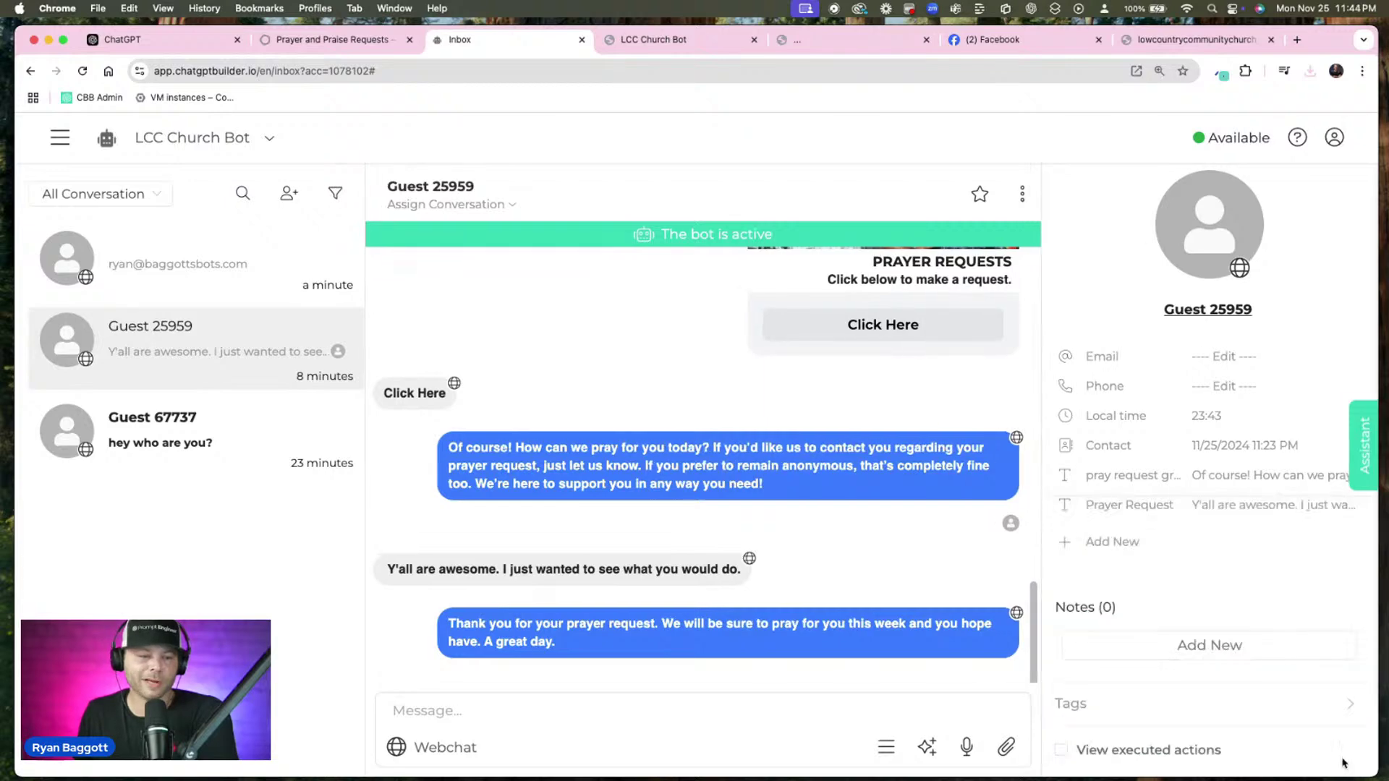
{"action": "left_click", "coordinate": [1228, 510]}
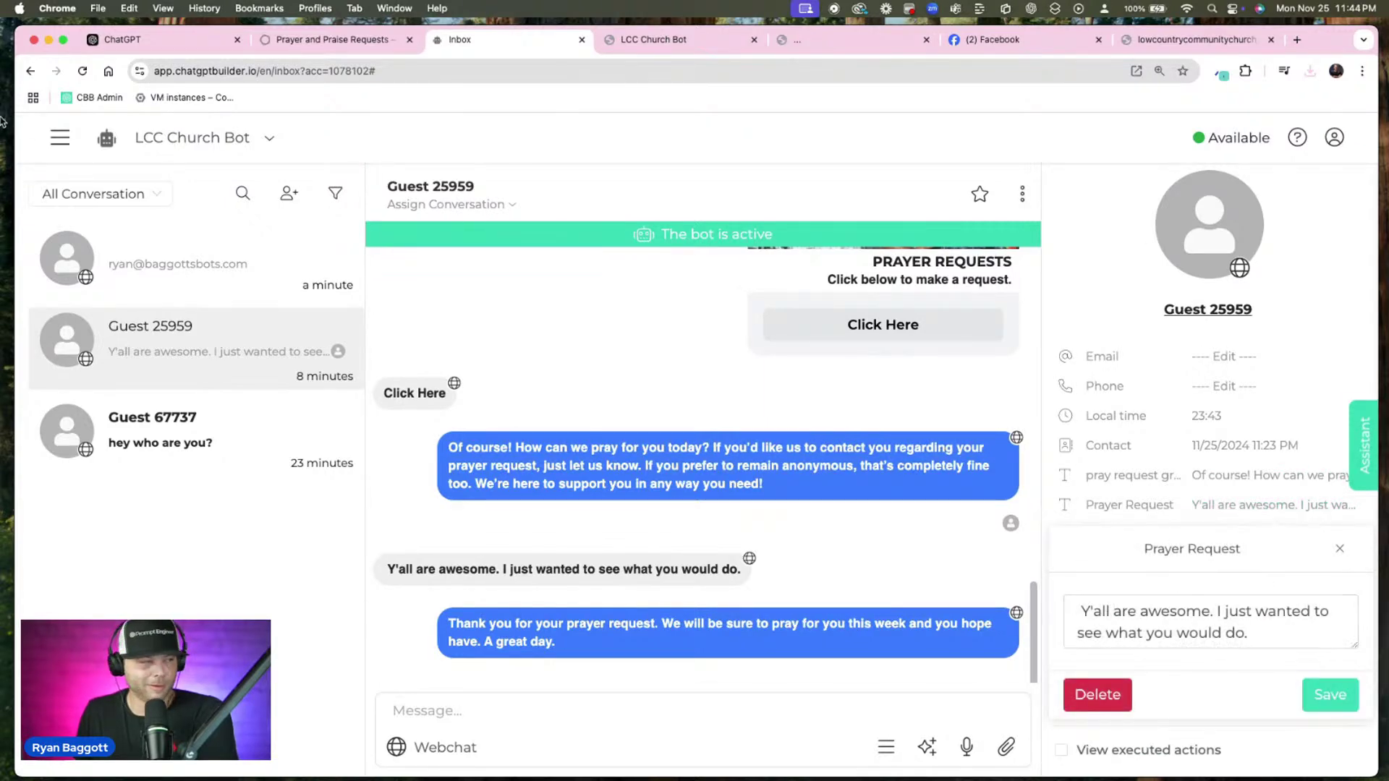
Open the bot's Analytics and check the Prayer Request entry under Custom Events
{"action": "left_click", "coordinate": [66, 141]}
{"action": "left_click", "coordinate": [85, 135]}
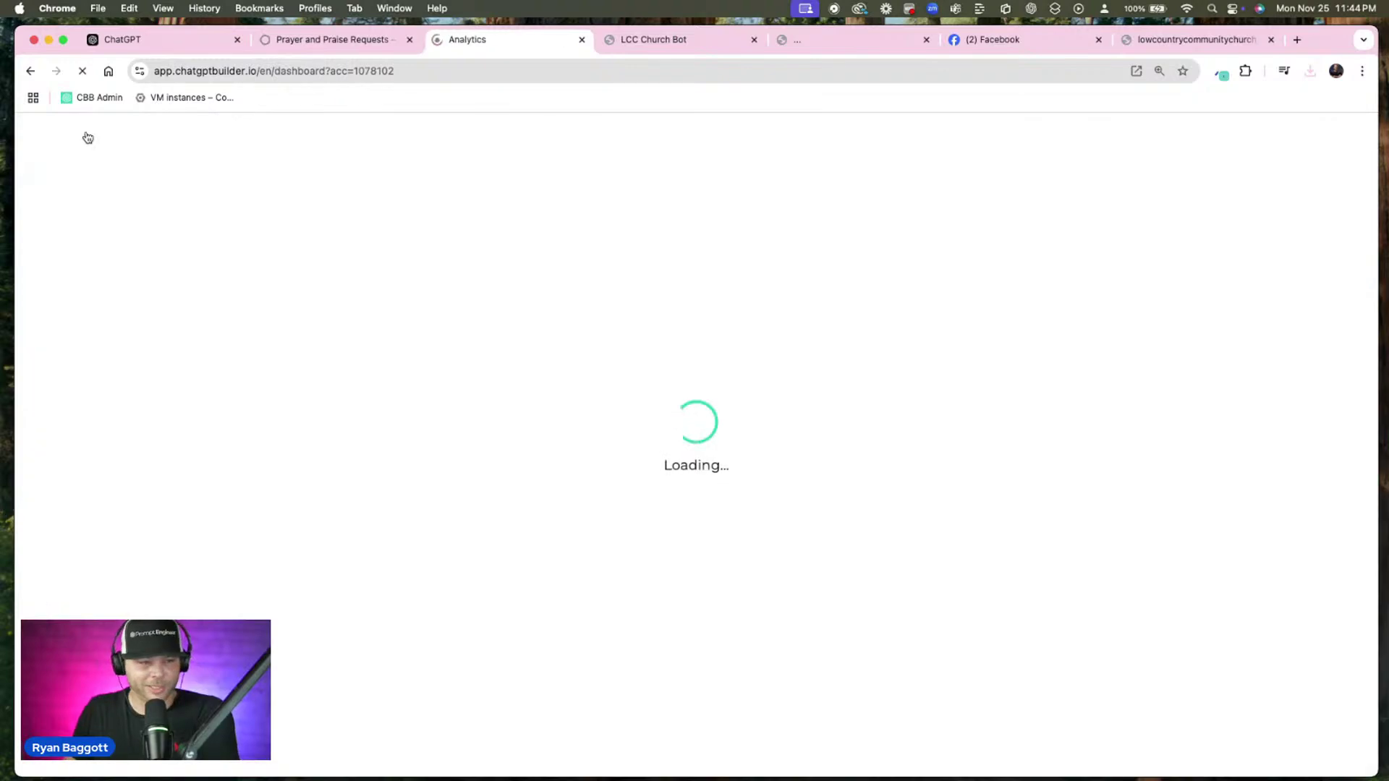
{"action": "scroll", "coordinate": [1092, 398], "scroll_direction": "down", "scroll_amount": 20}
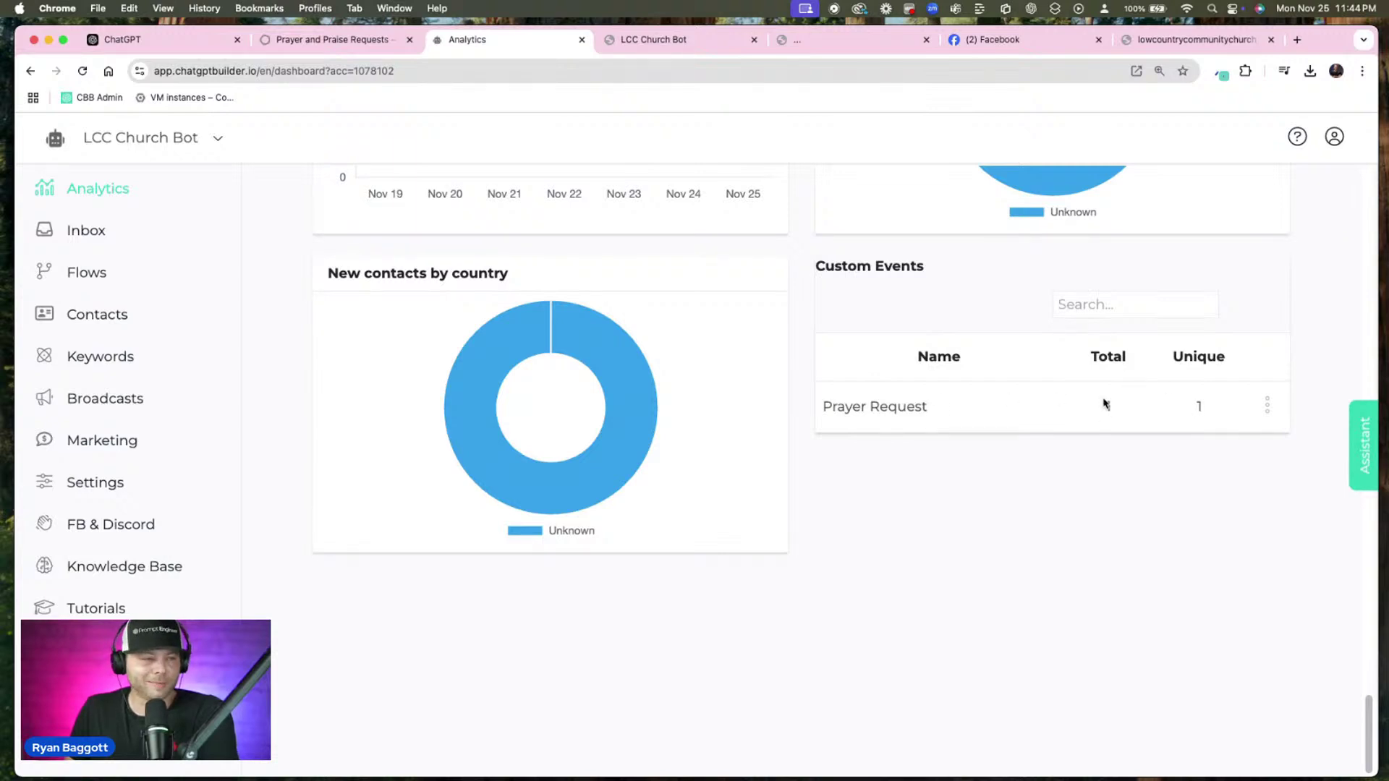
Start another prayer request from the church site's chat card and send a prayer for people dealing with war due to government and military
{"action": "left_click", "coordinate": [680, 43]}
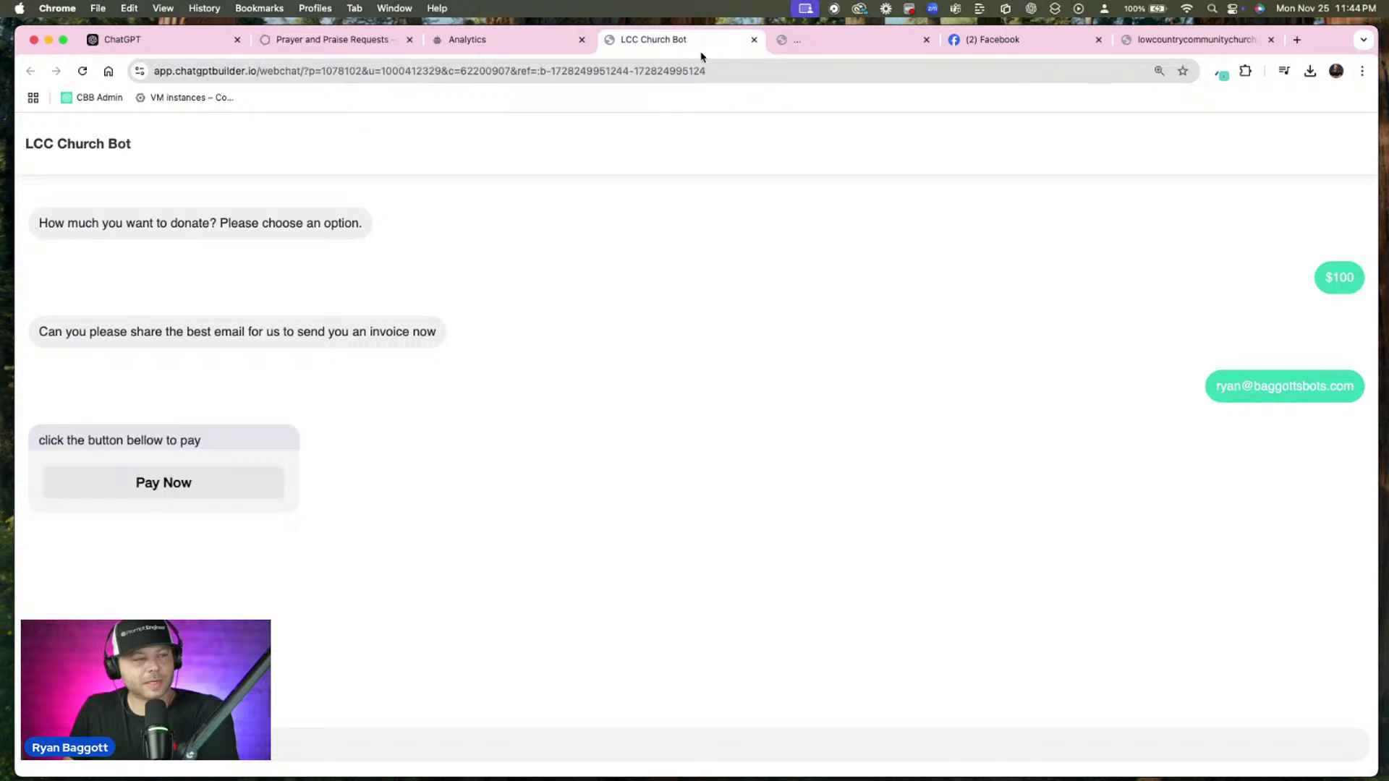
{"action": "left_click", "coordinate": [469, 44]}
{"action": "left_click", "coordinate": [890, 45]}
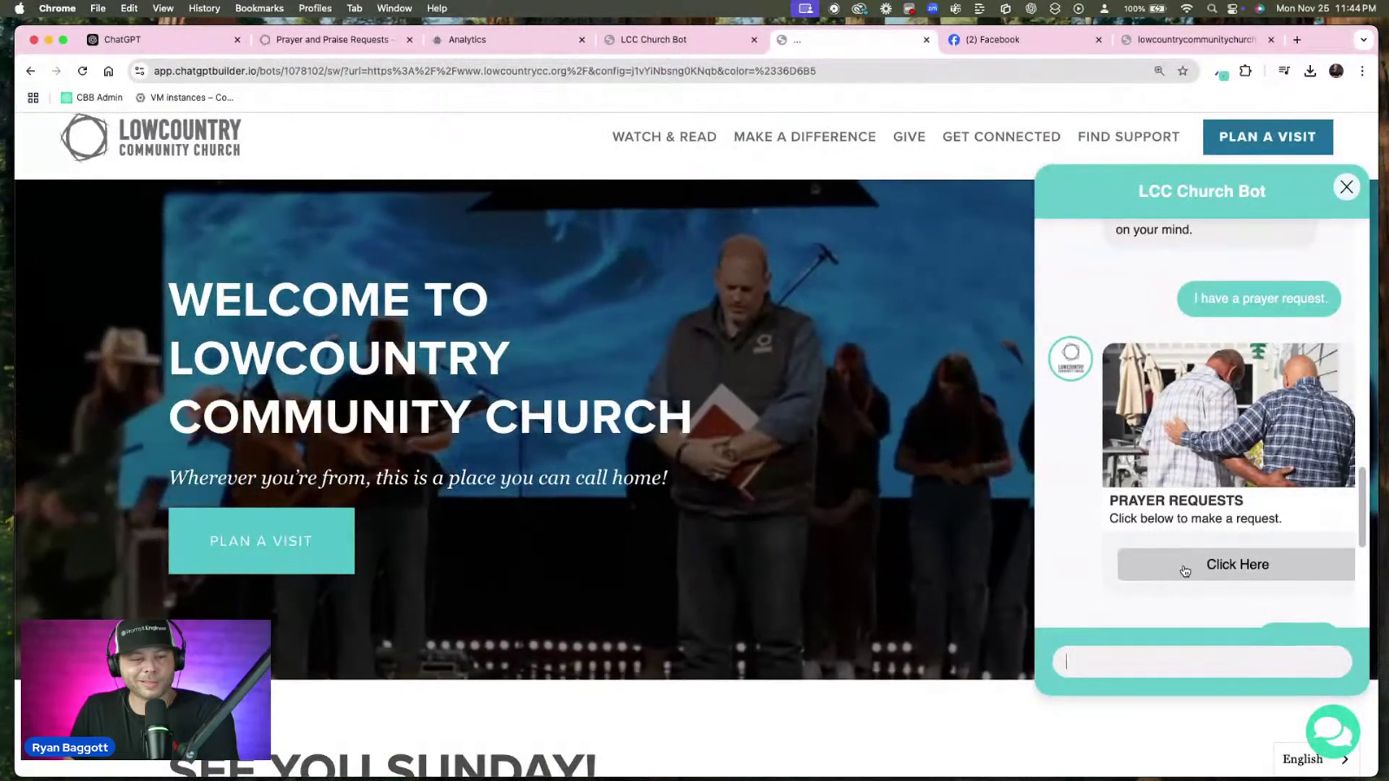
{"action": "left_click", "coordinate": [1185, 571]}
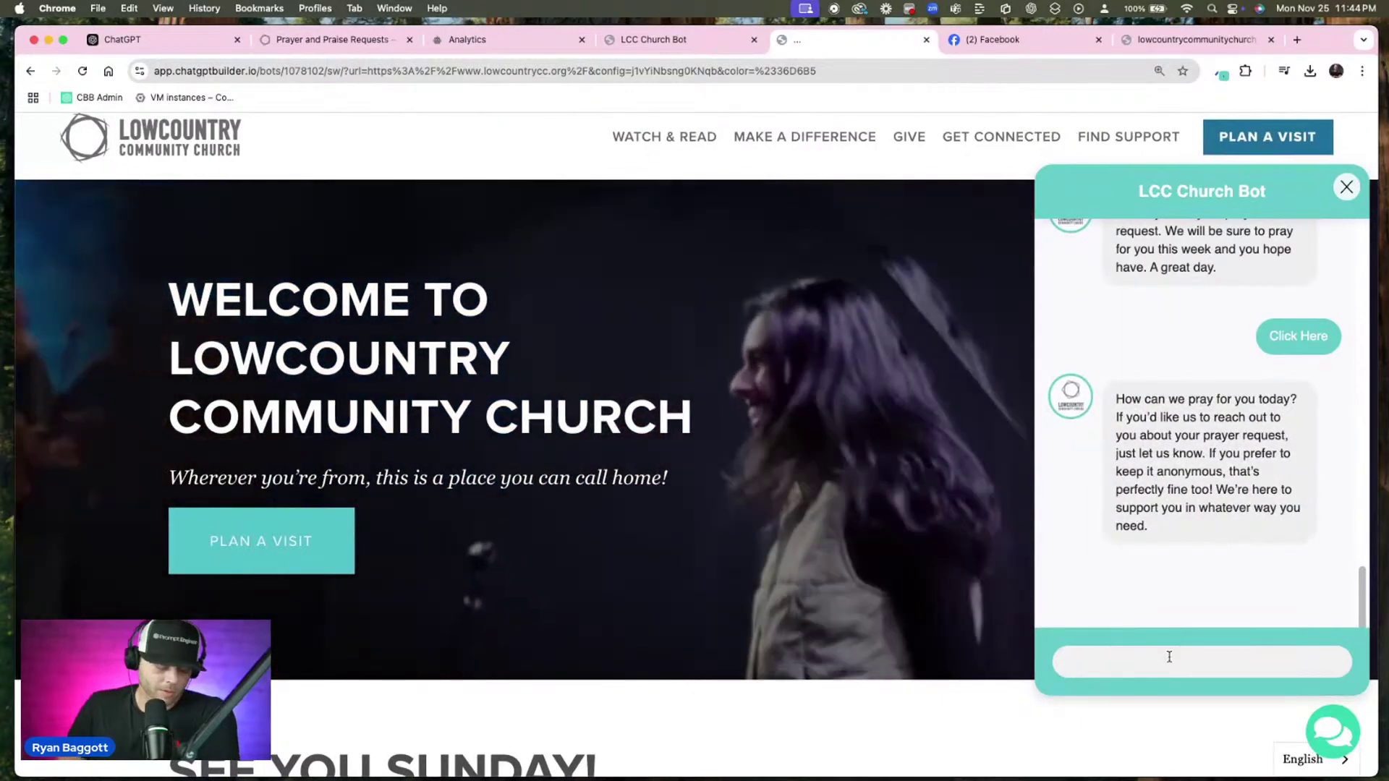
{"action": "left_click", "coordinate": [1169, 657]}
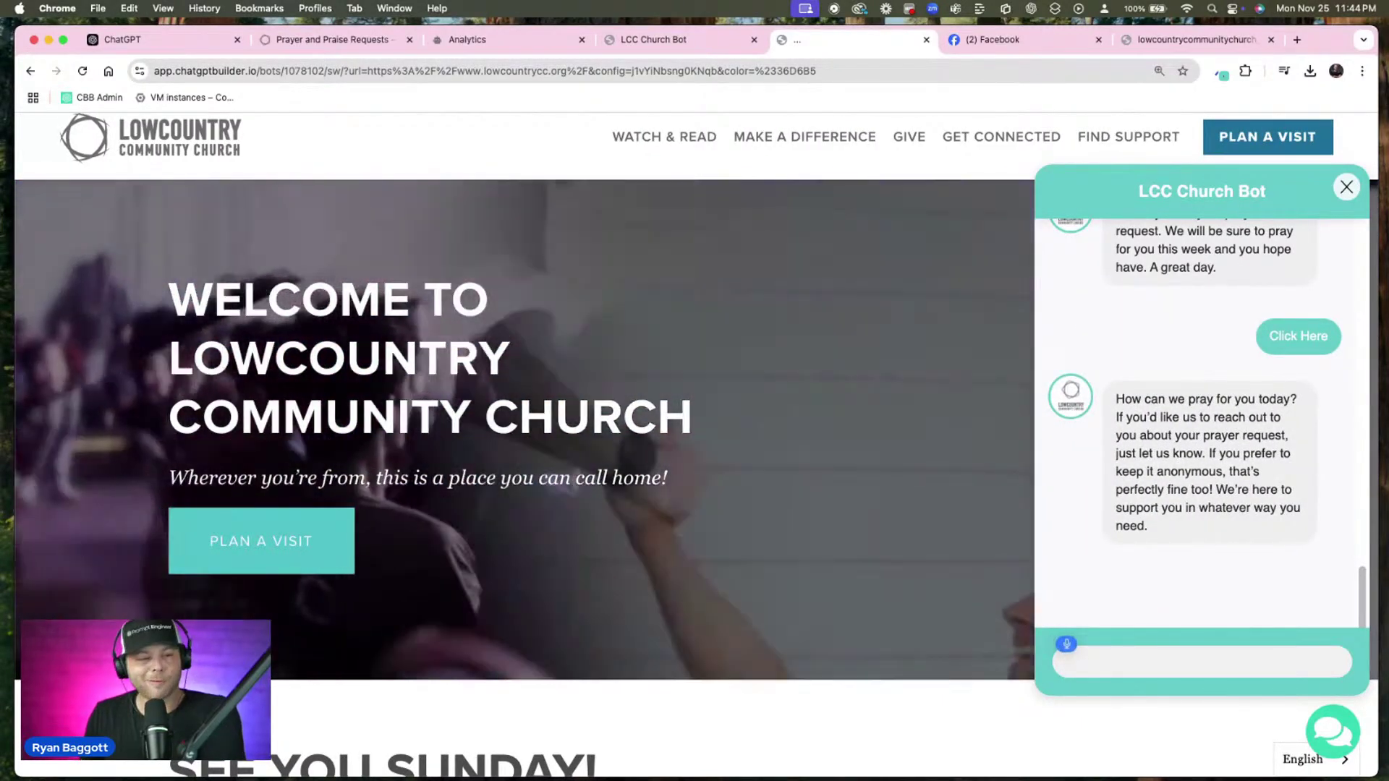
{"action": "type", "text": "I wanna say a prayer for"}
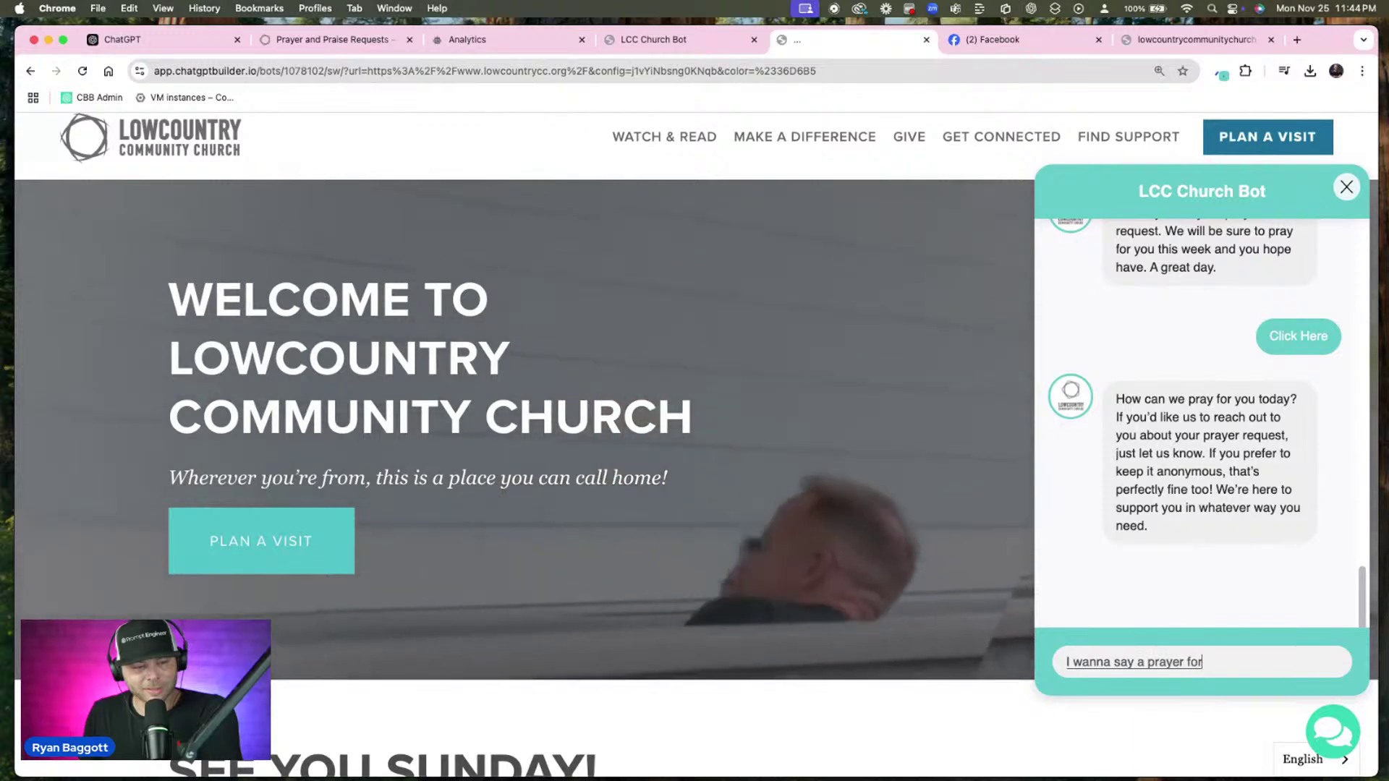
{"action": "type", "text": " all of the"}
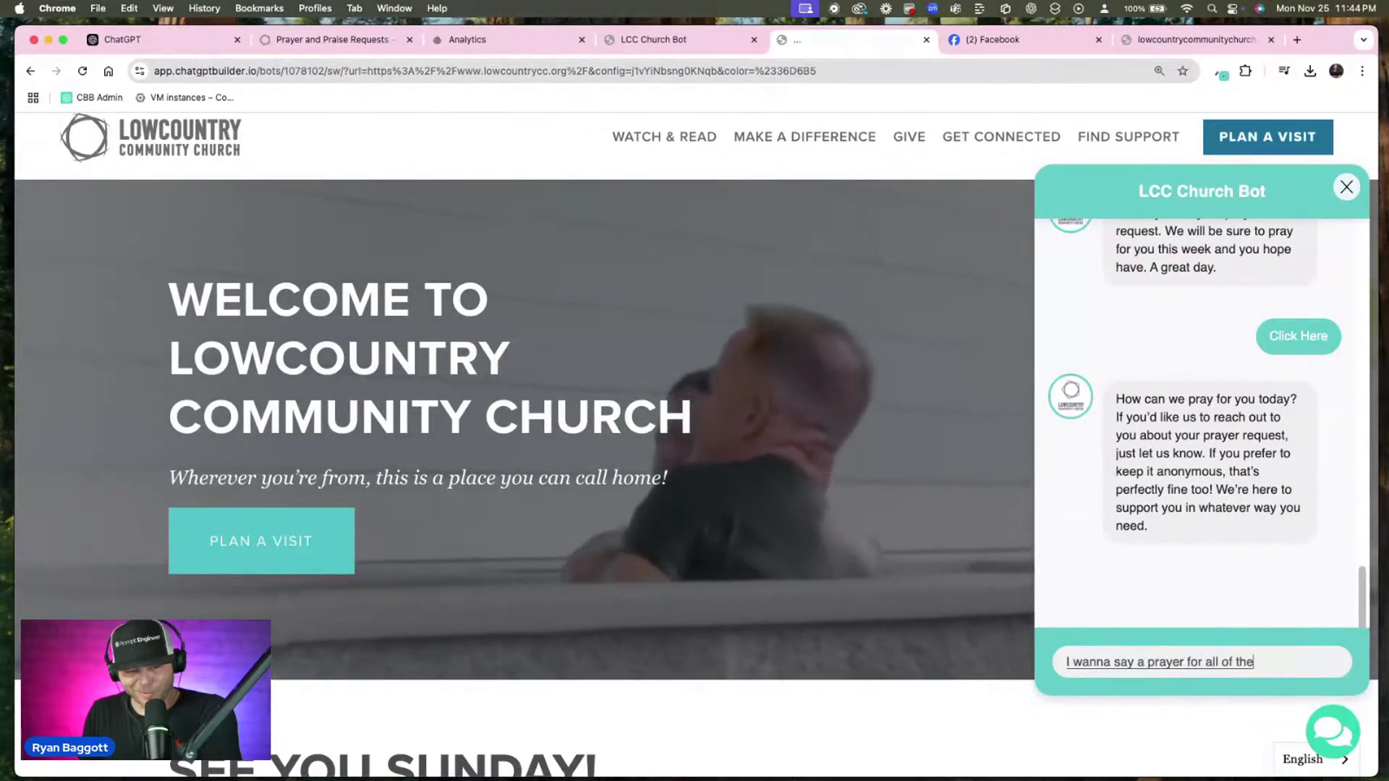
{"action": "type", "text": " people that have to deal with"}
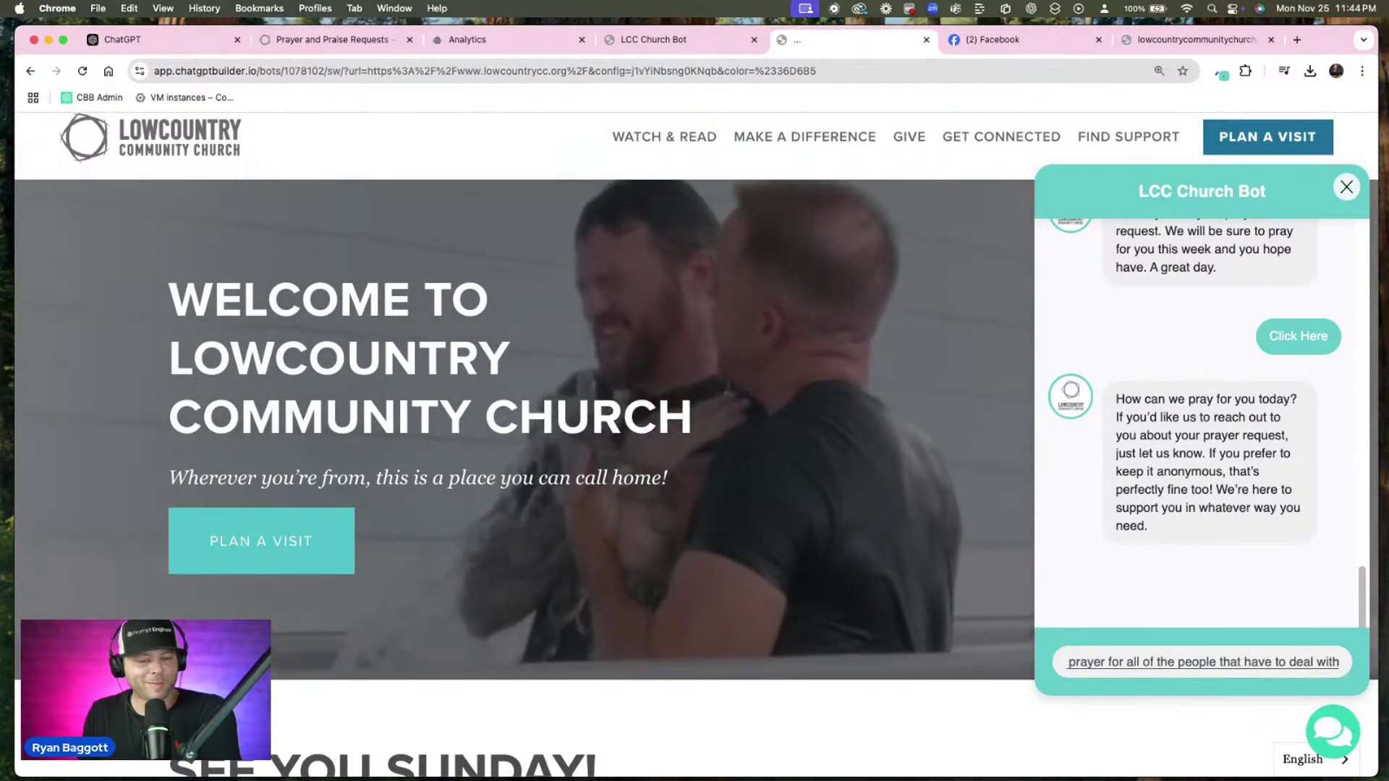
{"action": "type", "text": " war and problems right now"}
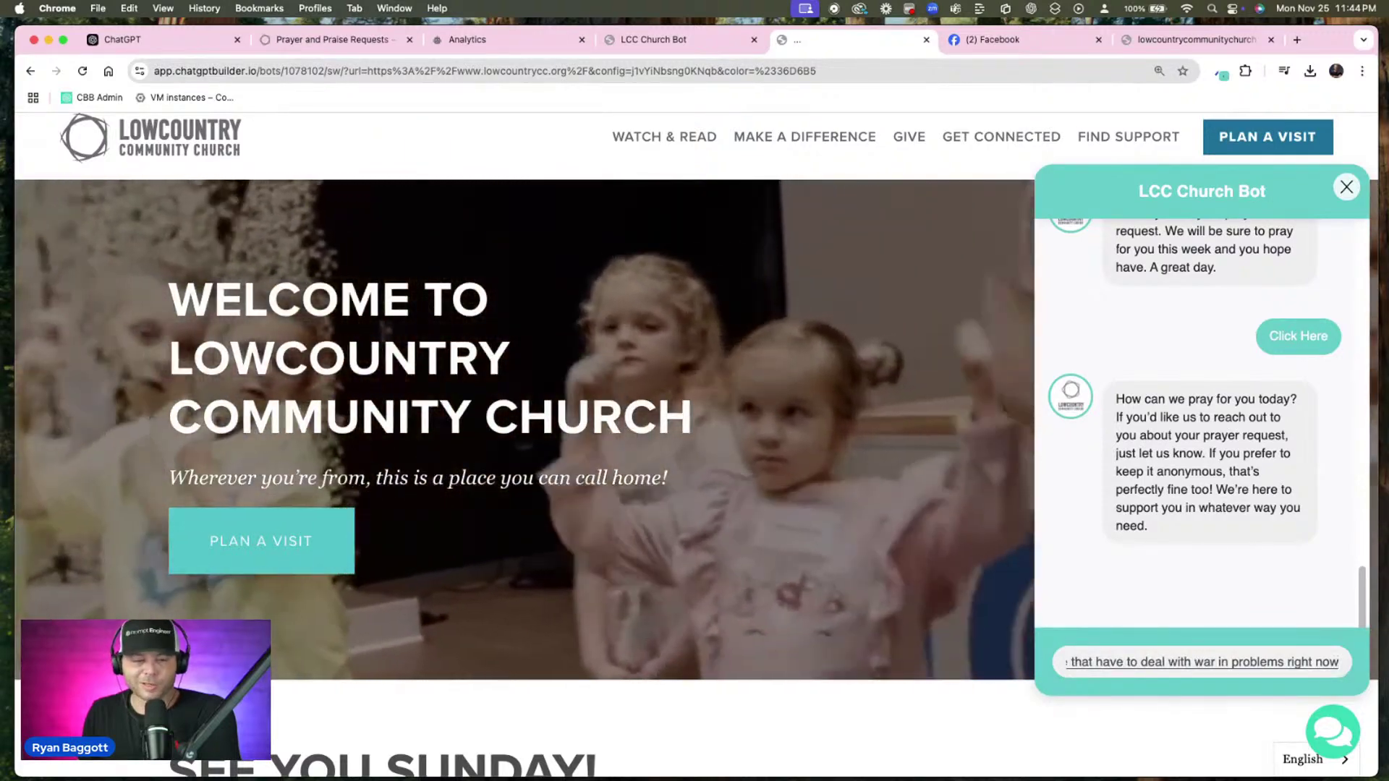
{"action": "type", "text": " due to their government in military"}
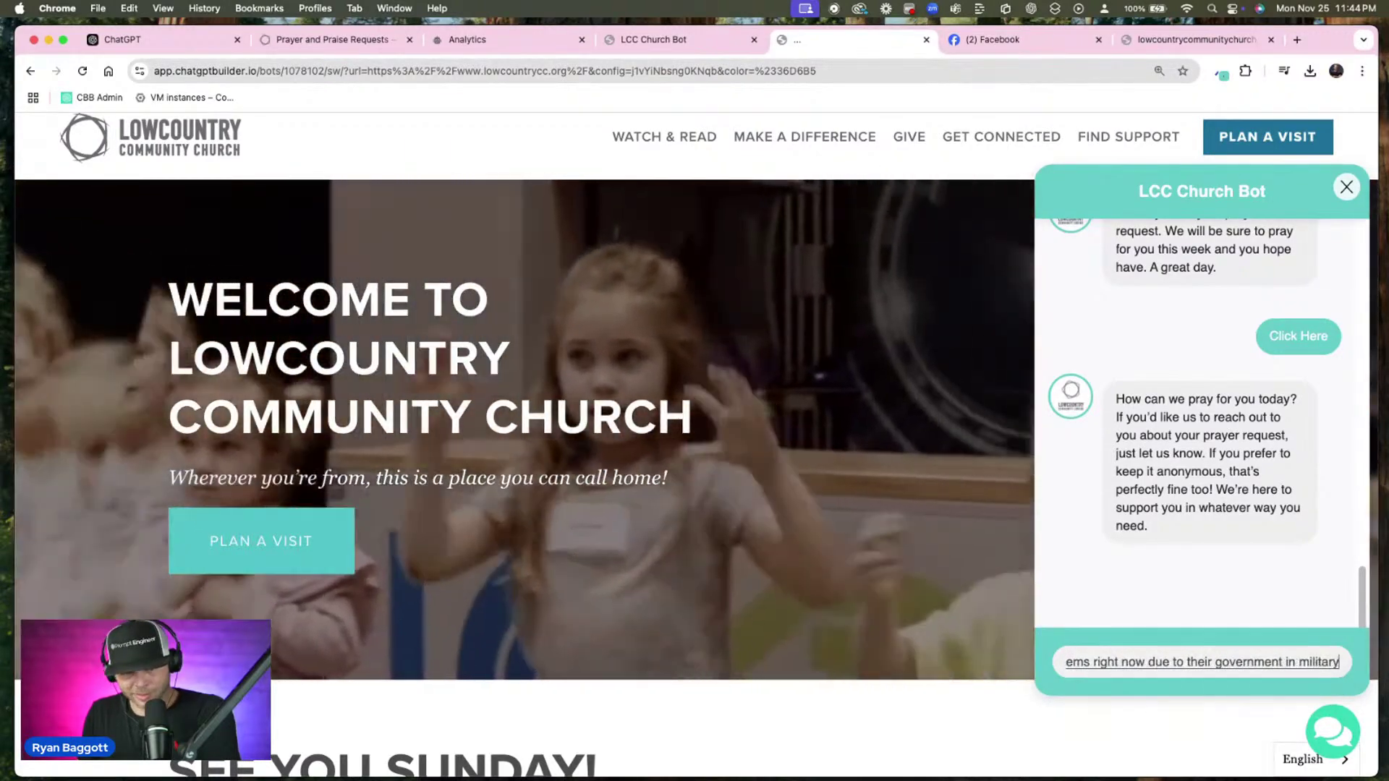
{"action": "key", "text": "Return"}
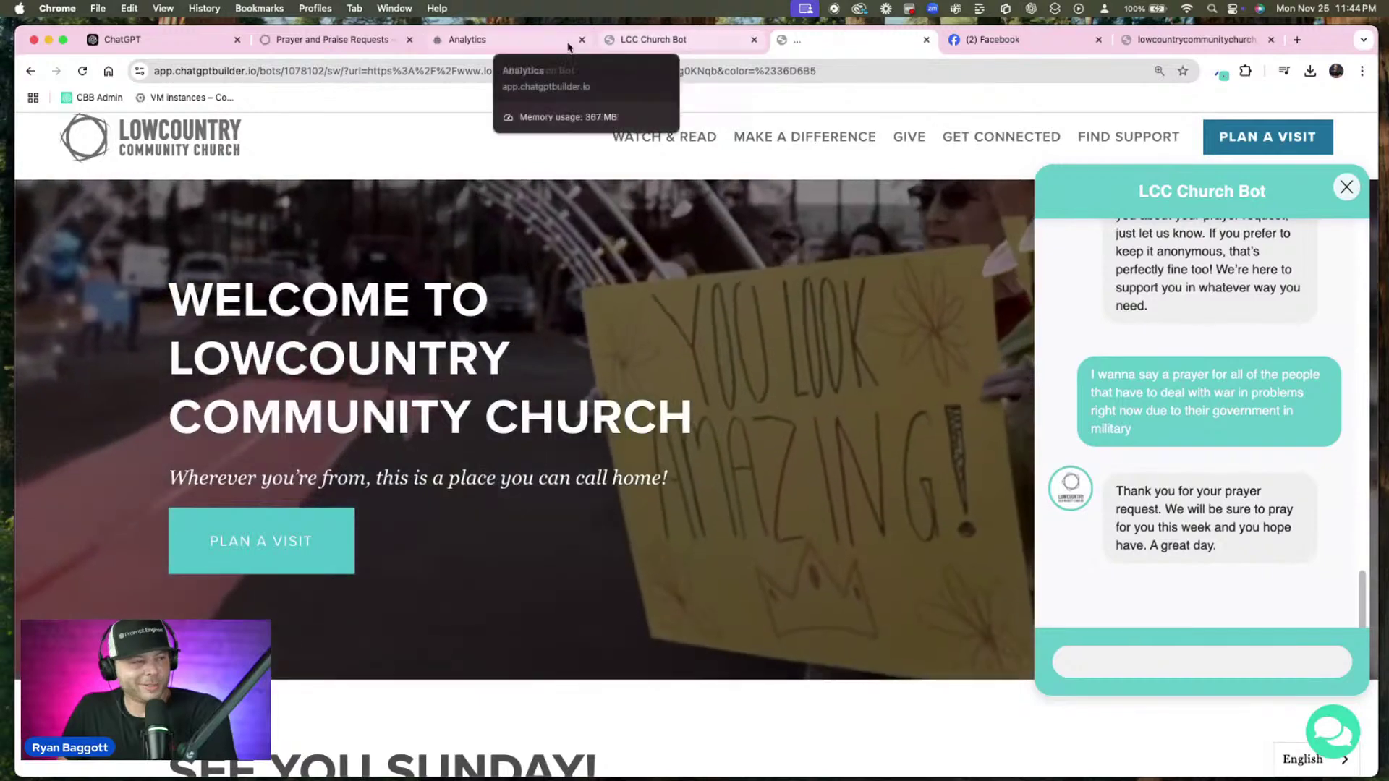
Reload the bot's Analytics page and check the Prayer Request totals under Custom Events
{"action": "left_click", "coordinate": [516, 46]}
{"action": "left_click", "coordinate": [595, 71]}
{"action": "key", "text": "Return"}
{"action": "scroll", "coordinate": [905, 329], "scroll_direction": "down", "scroll_amount": 20}
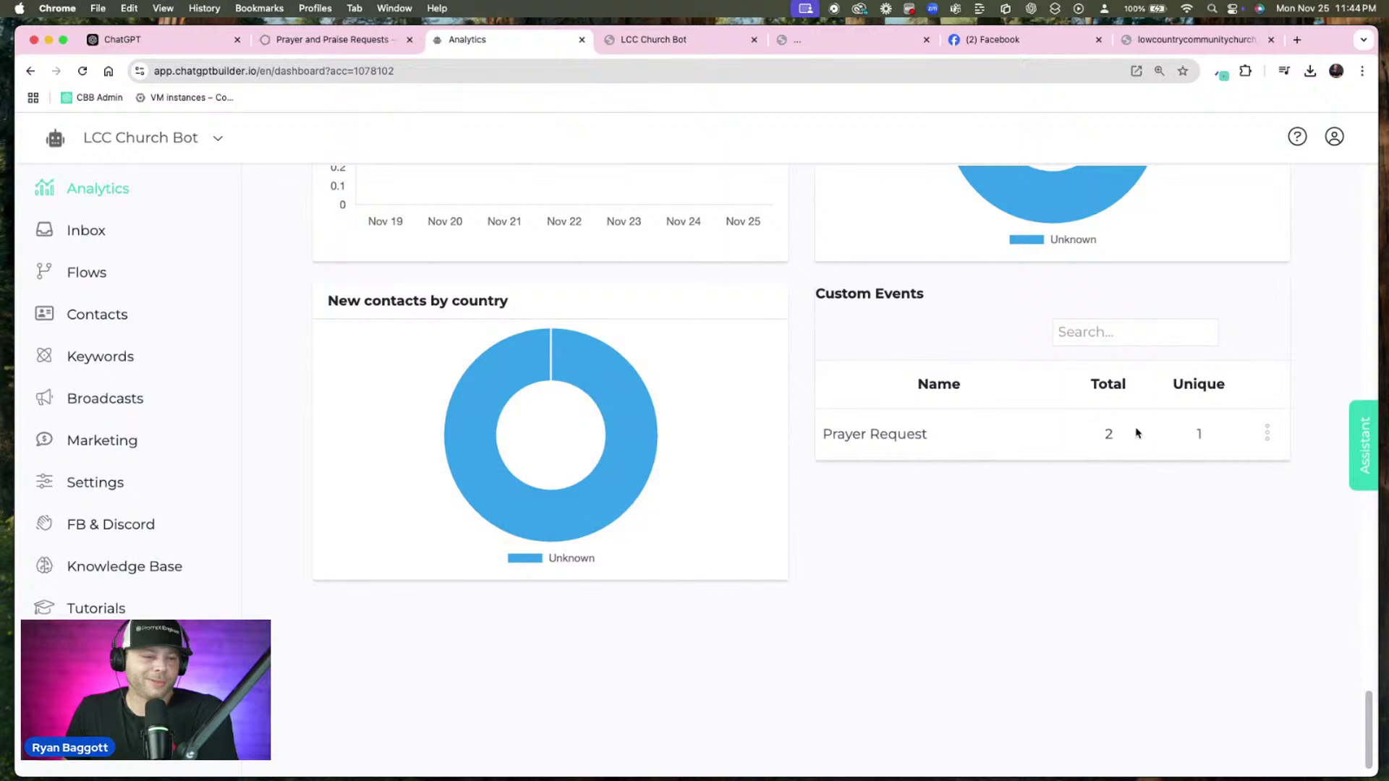
{"action": "scroll", "coordinate": [1119, 443], "scroll_direction": "up", "scroll_amount": 1}
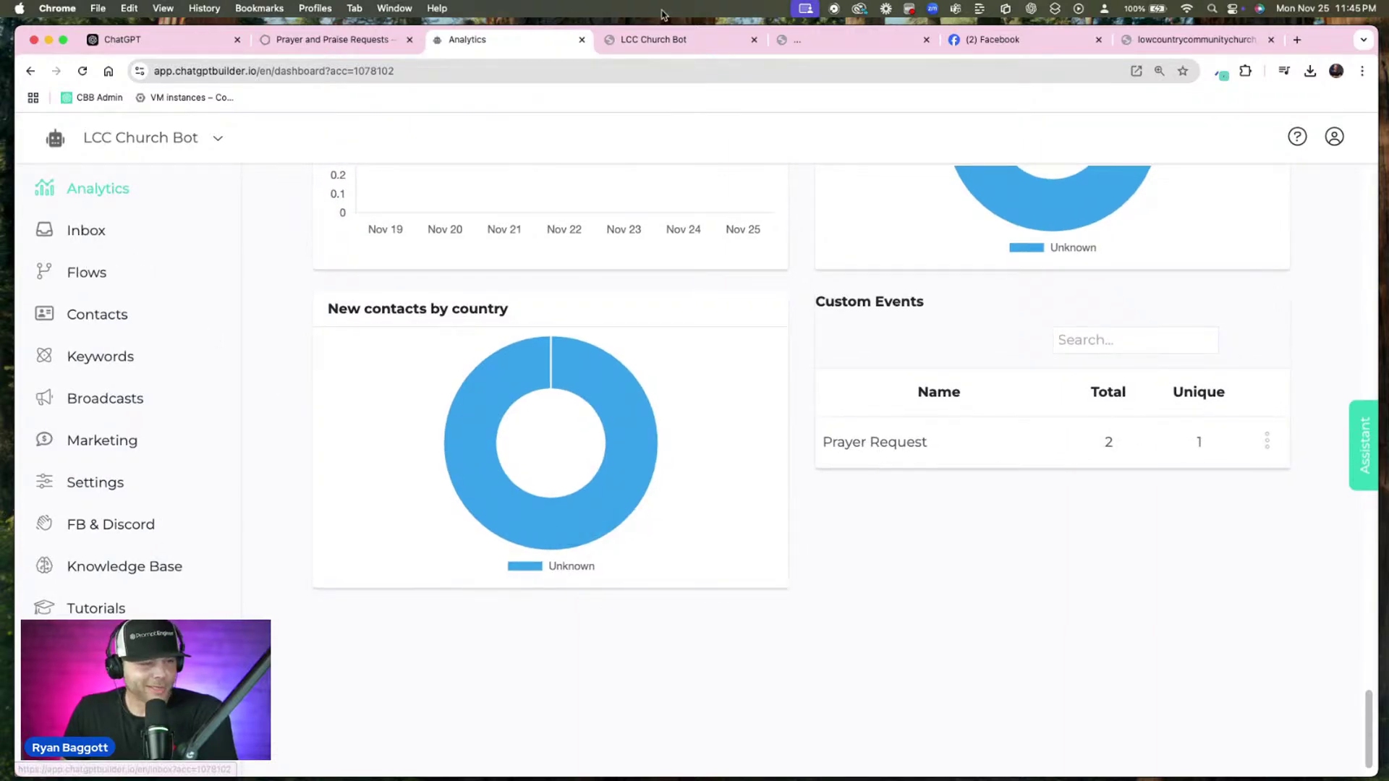
Return to the church site's chat and ask "can you tell me who the lead pastor is?"
{"action": "left_click", "coordinate": [687, 40]}
{"action": "left_click", "coordinate": [846, 41]}
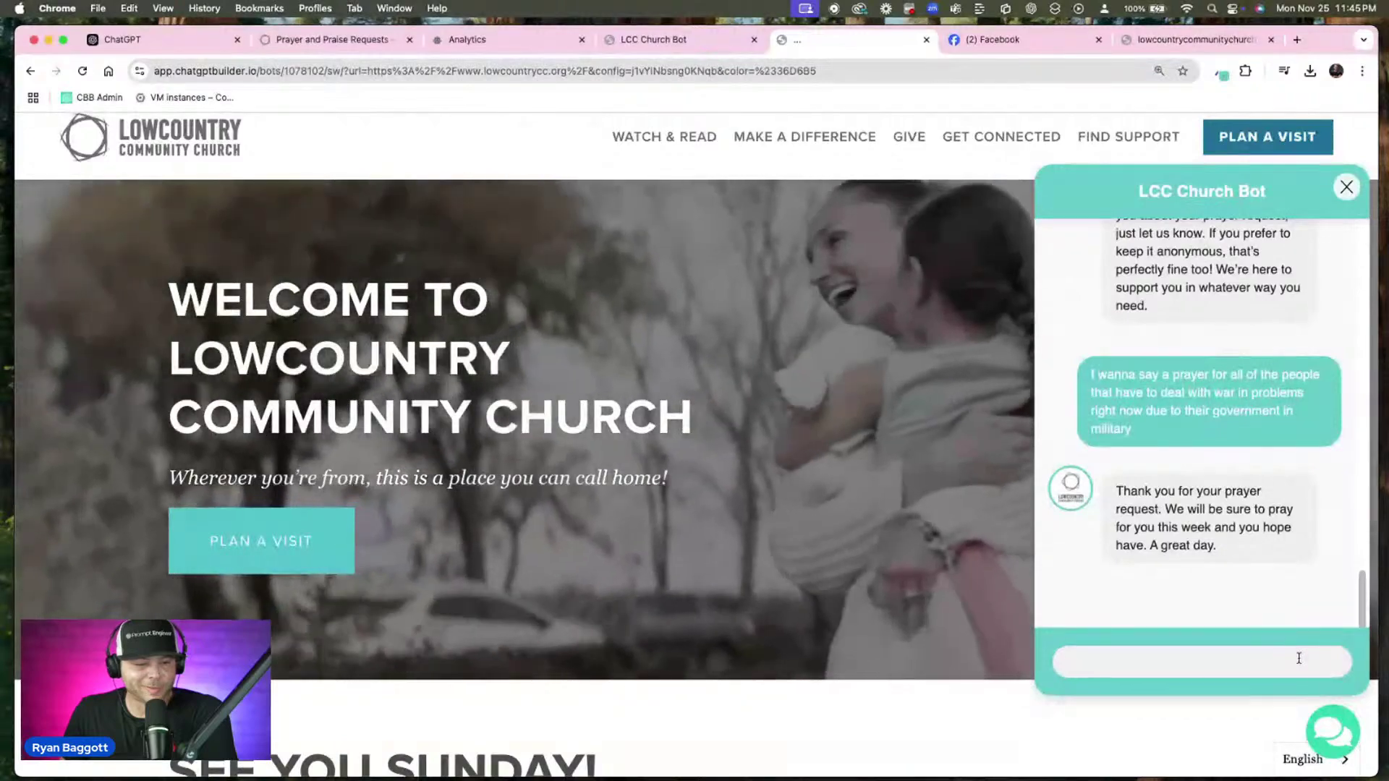
{"action": "left_click", "coordinate": [1298, 656]}
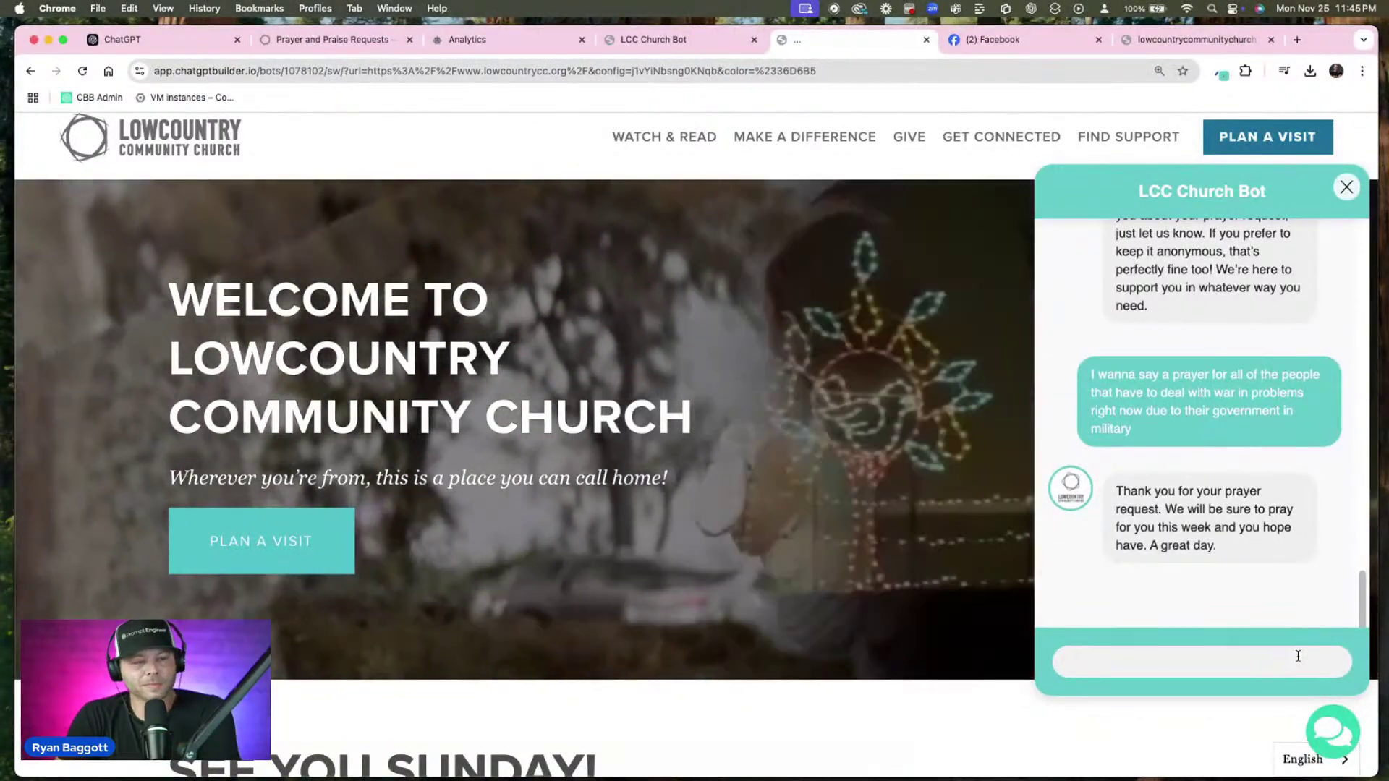
{"action": "key", "text": "fn"}
{"action": "key", "text": "fn"}
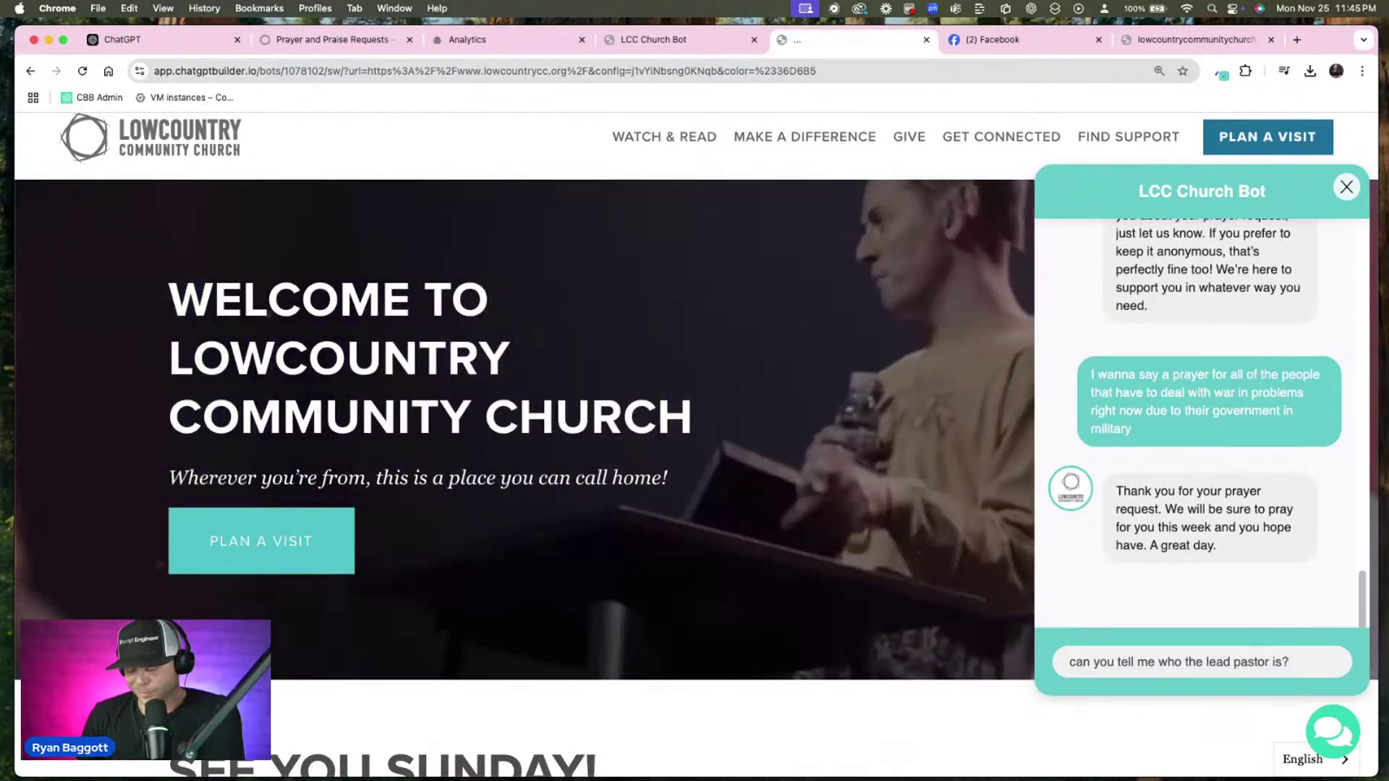
{"action": "key", "text": "Return"}
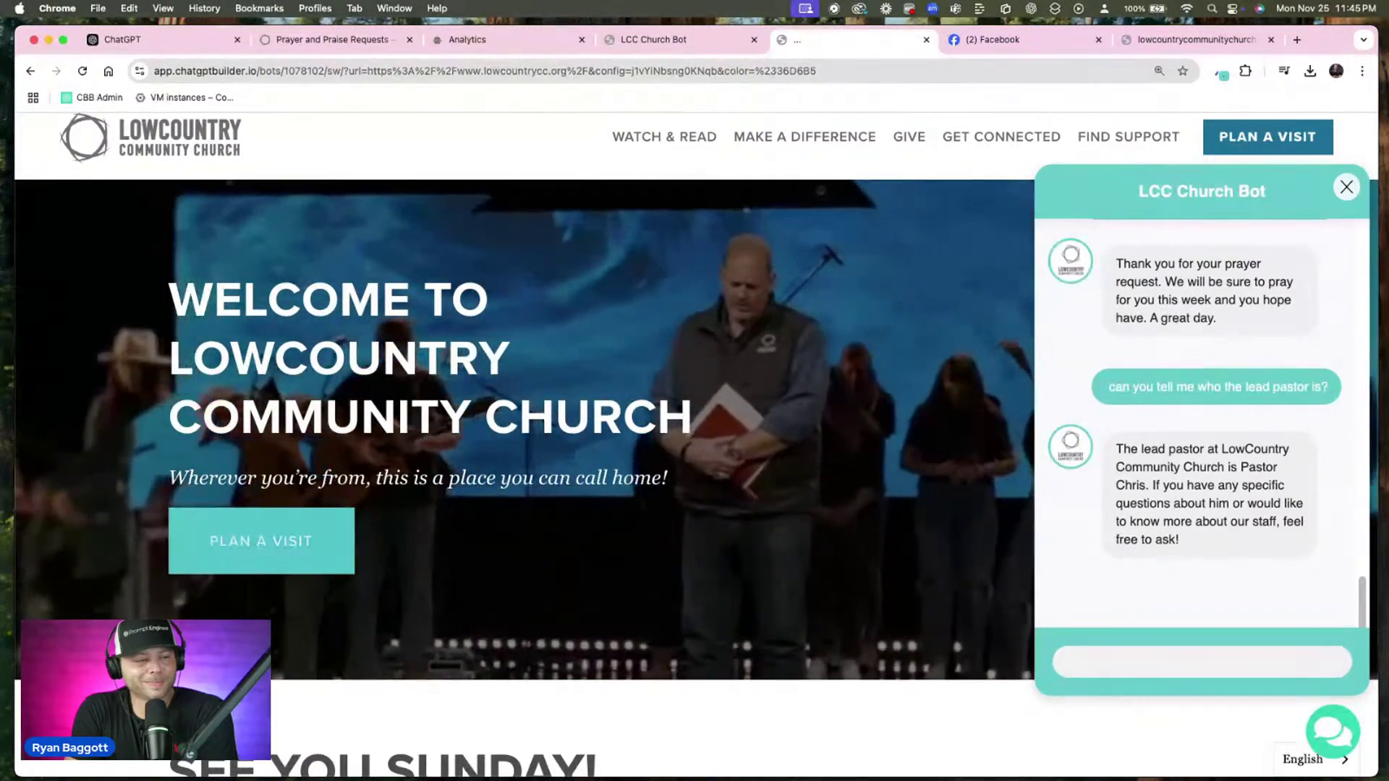
Ask the church chatbot "Who's the head pastor or the main person that preaches?"
{"action": "left_click", "coordinate": [1067, 662]}
{"action": "type", "text": "Who's the head pastor?"}
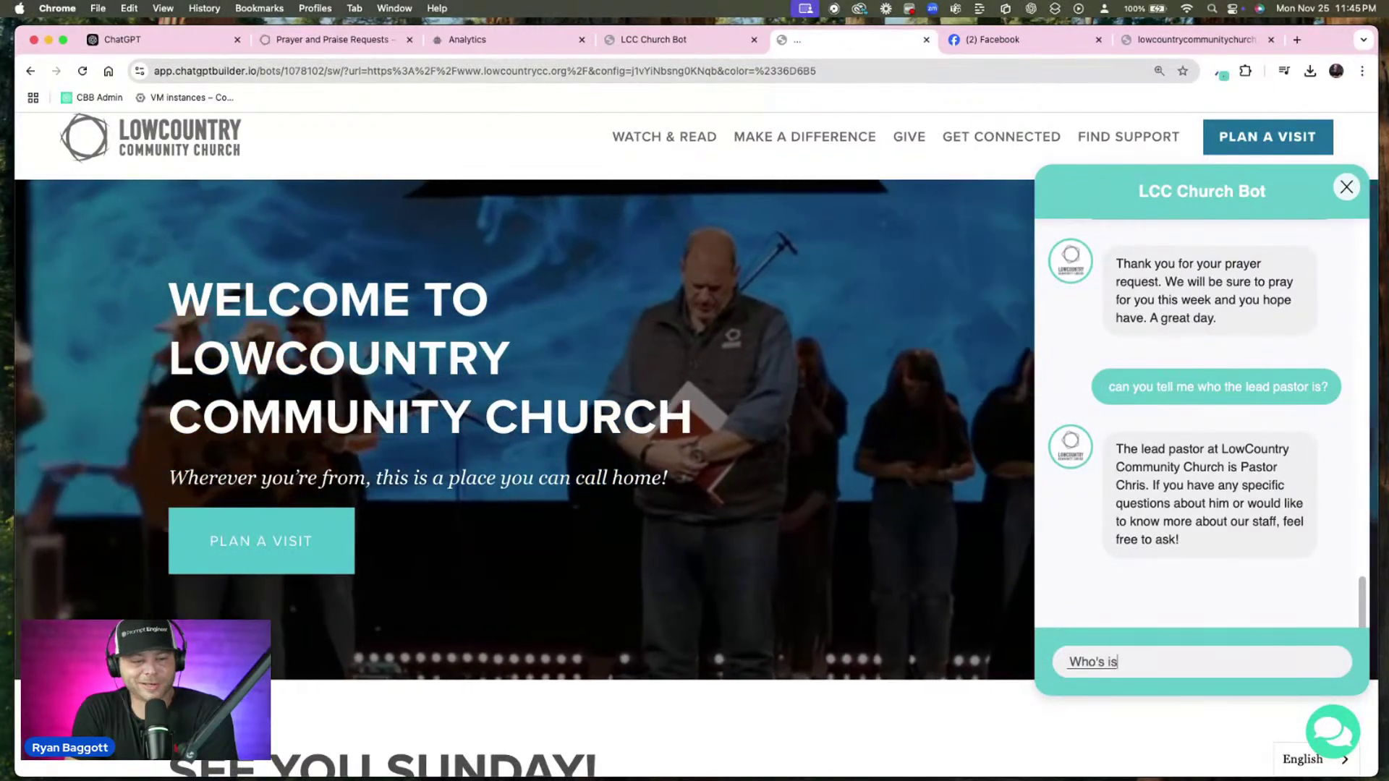
{"action": "key", "text": "BackSpace"}
{"action": "type", "text": "or the"}
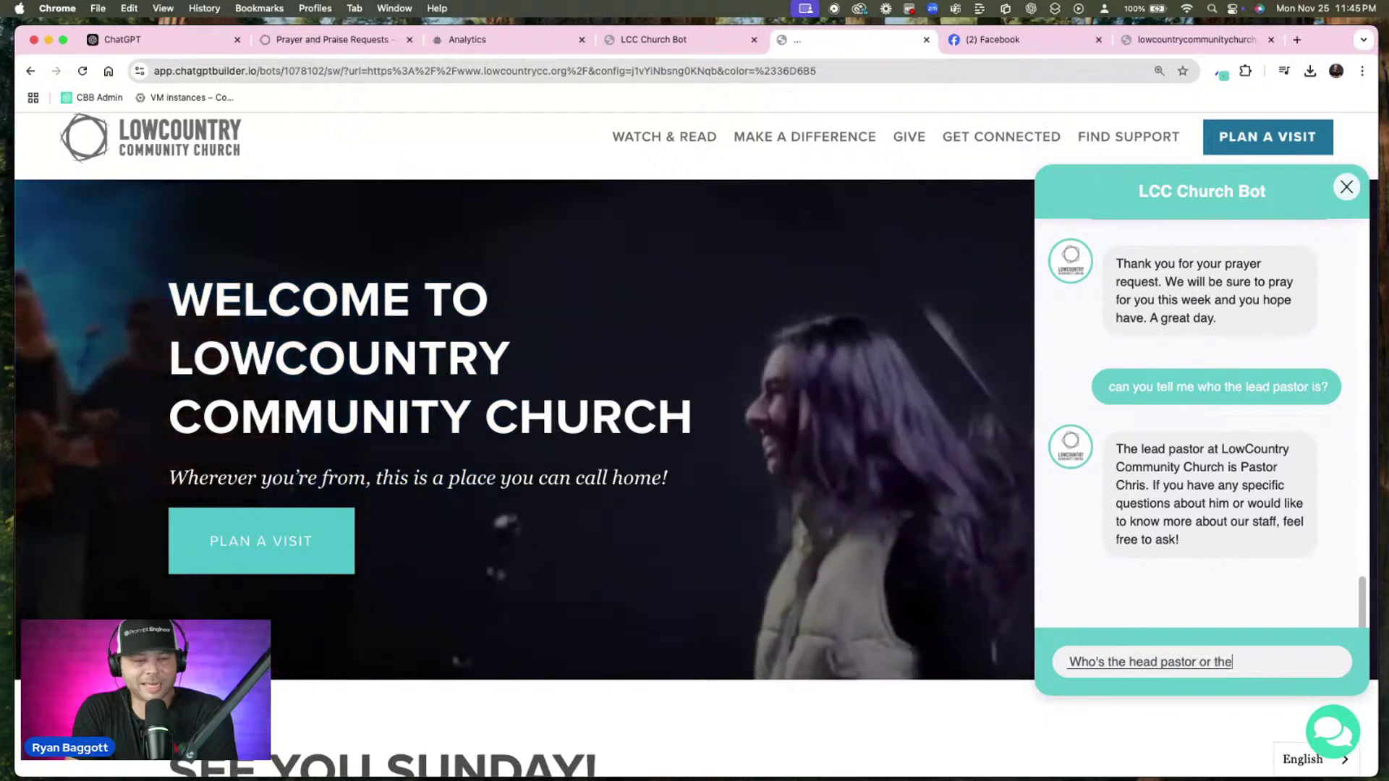
{"action": "type", "text": " main person that preaches?"}
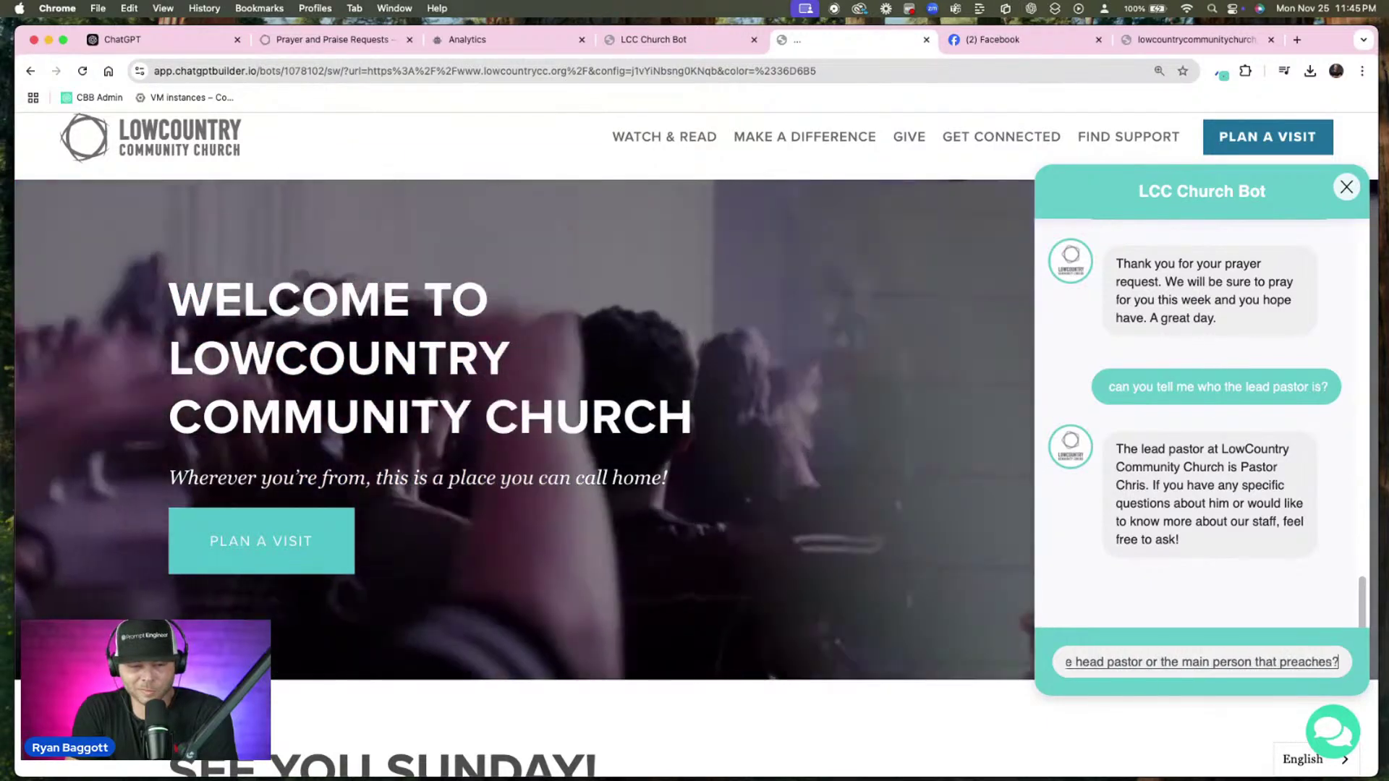
{"action": "key", "text": "Return"}
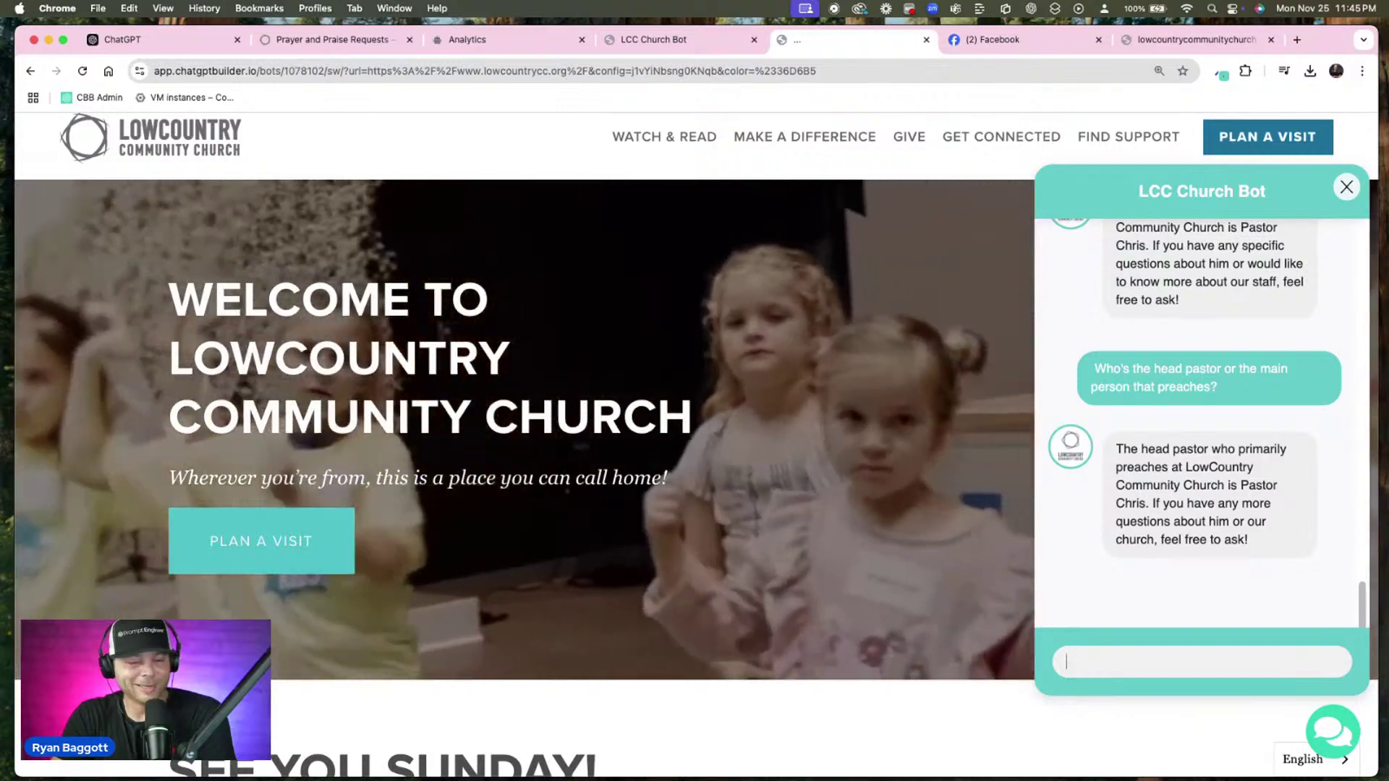
Send the chatbot "There are some other staff members." and follow with "Do you have kids services there?"
{"action": "left_click", "coordinate": [1066, 662]}
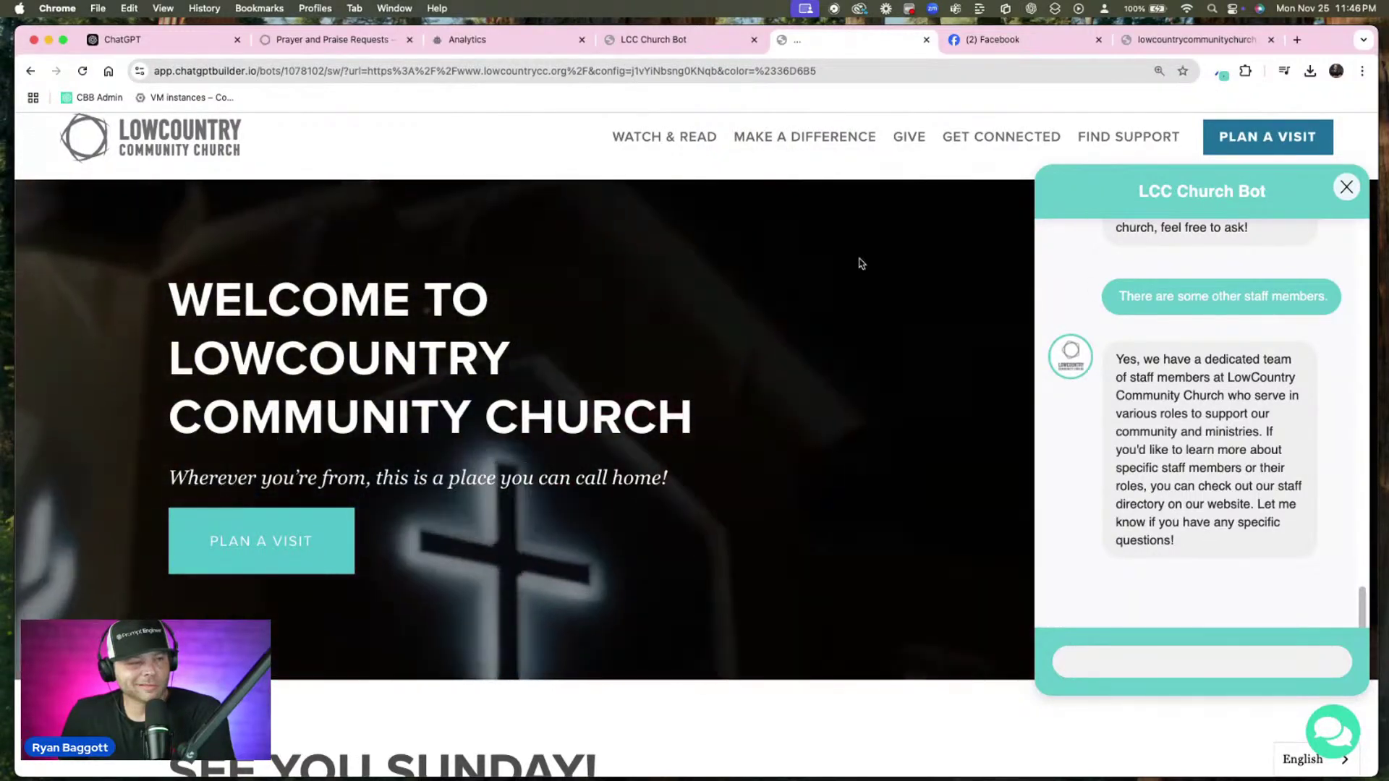
{"action": "left_click", "coordinate": [1236, 663]}
{"action": "type", "text": "Do you have kids services there?"}
{"action": "key", "text": "Return"}
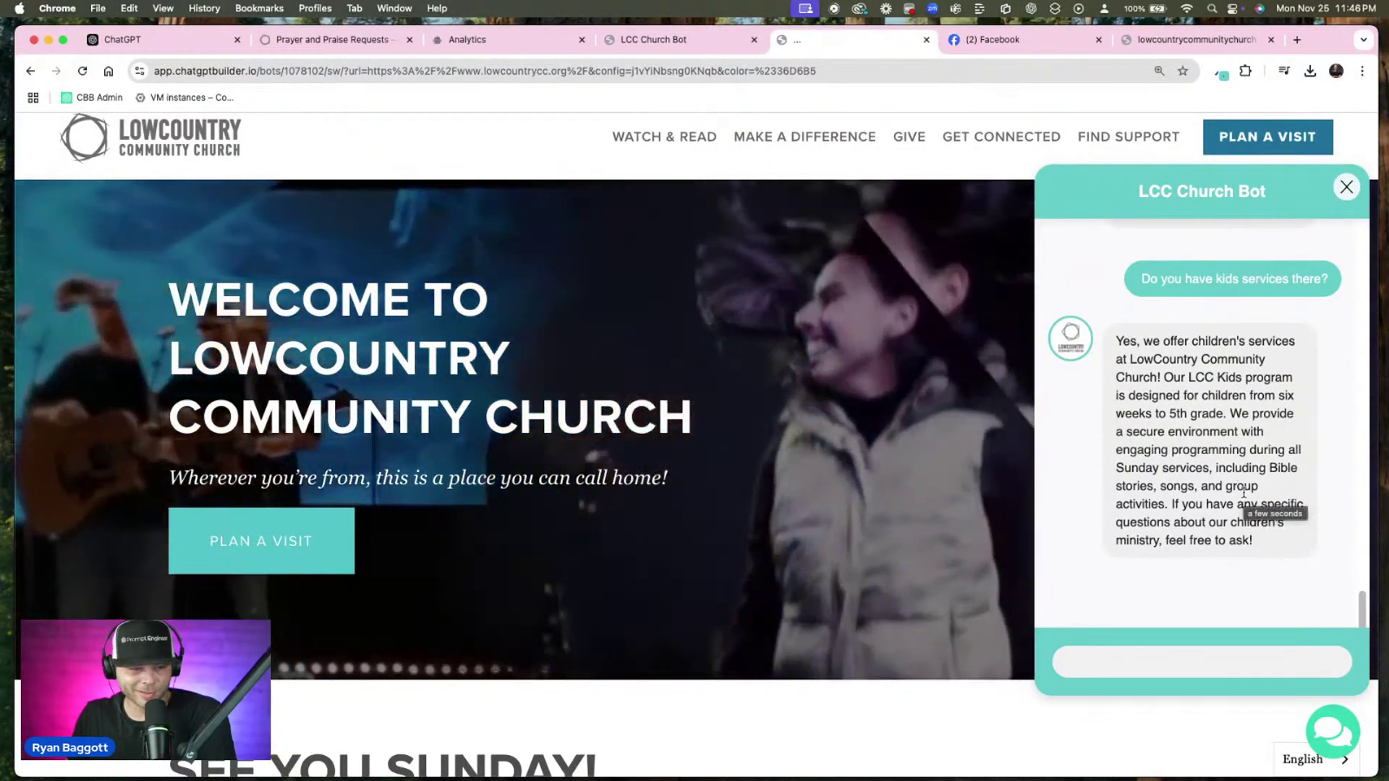
Review the chatbot's earlier answers and send "Send me a Google maps link to your location, please"
{"action": "scroll", "coordinate": [1308, 561], "scroll_direction": "up", "scroll_amount": 1}
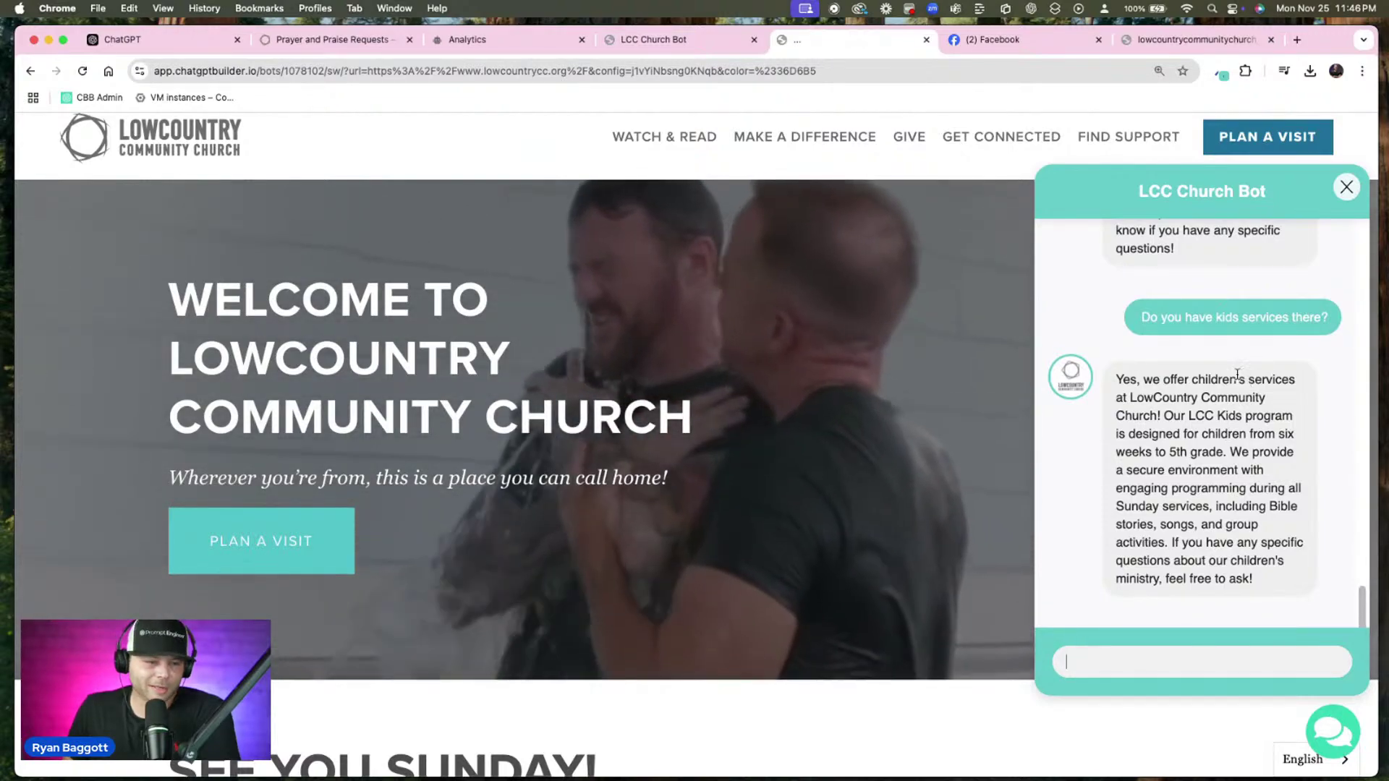
{"action": "scroll", "coordinate": [1230, 376], "scroll_direction": "up", "scroll_amount": 4}
{"action": "scroll", "coordinate": [1217, 371], "scroll_direction": "up", "scroll_amount": 10}
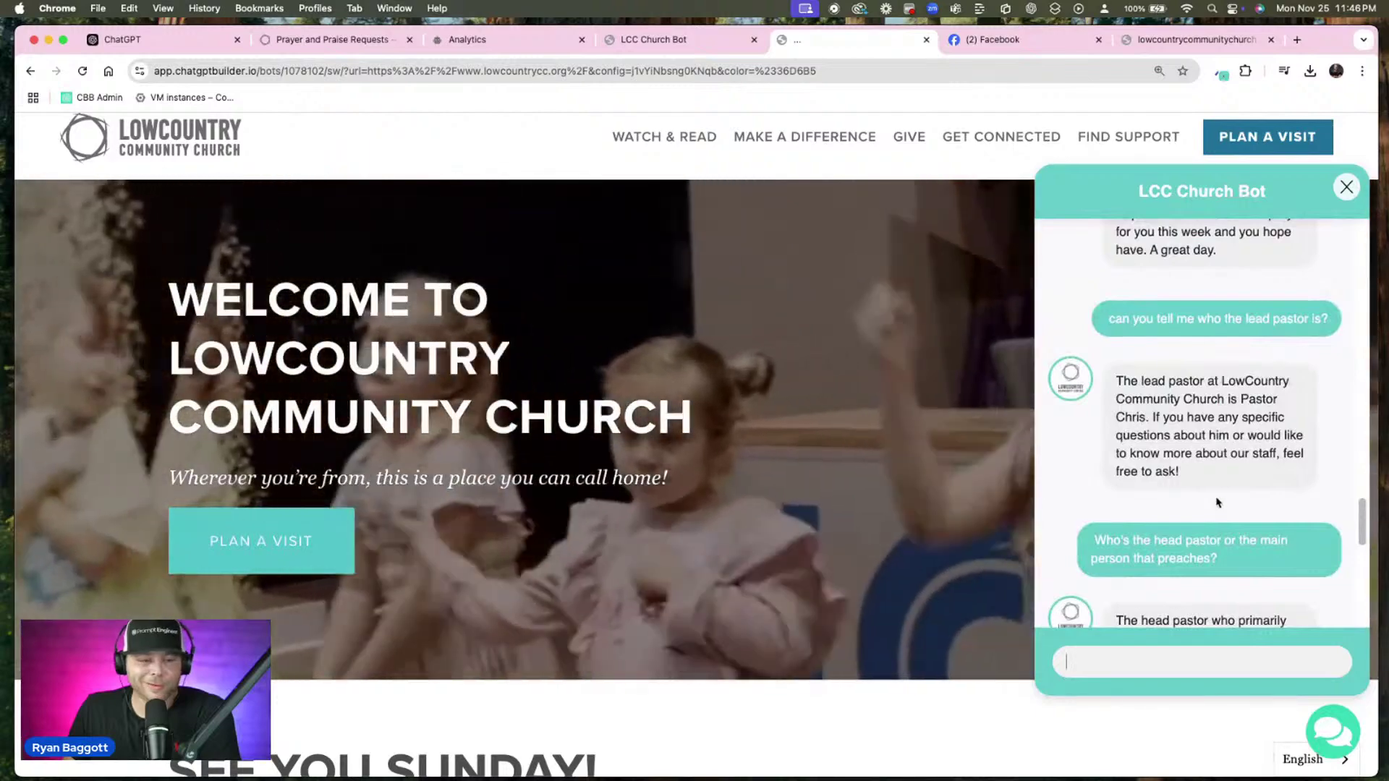
{"action": "scroll", "coordinate": [1235, 449], "scroll_direction": "down", "scroll_amount": 15}
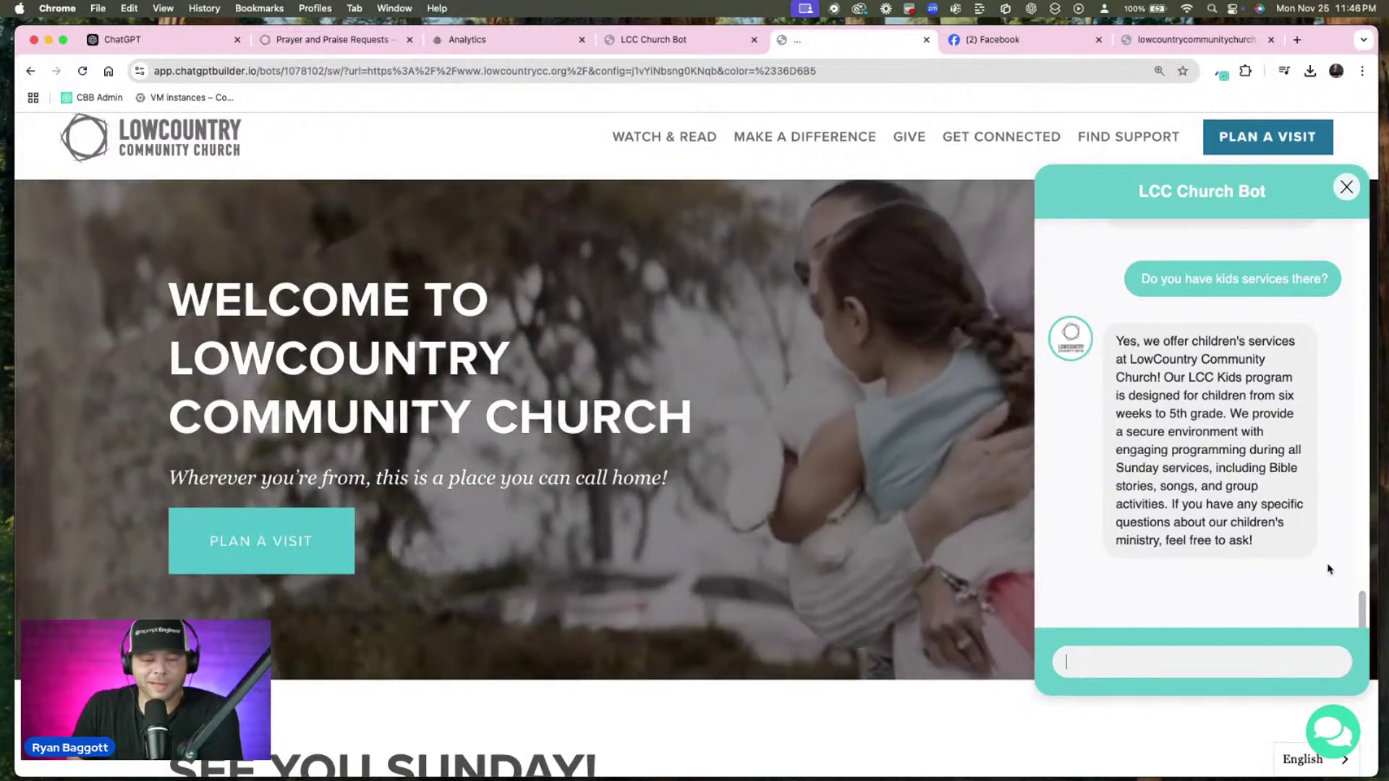
{"action": "type", "text": "Send me a"}
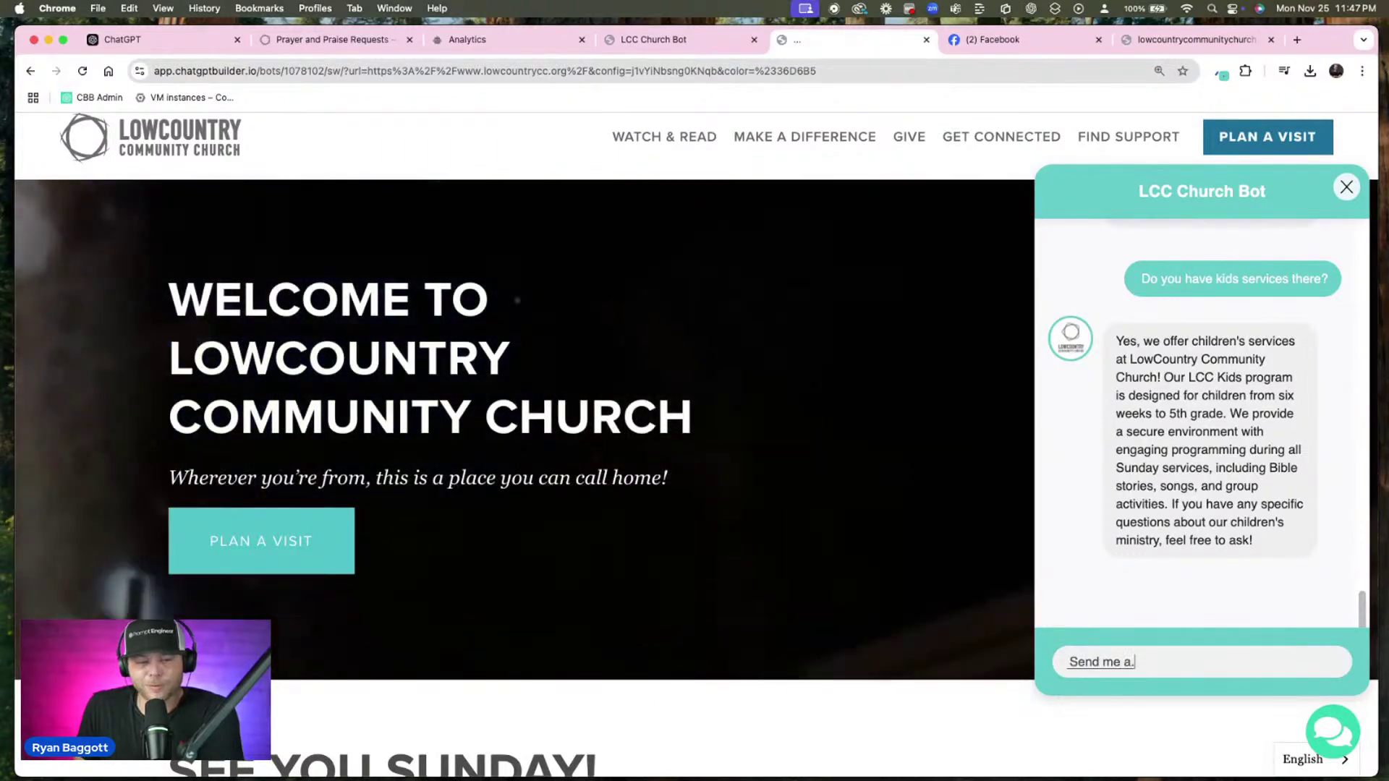
{"action": "type", "text": " Google maps link to"}
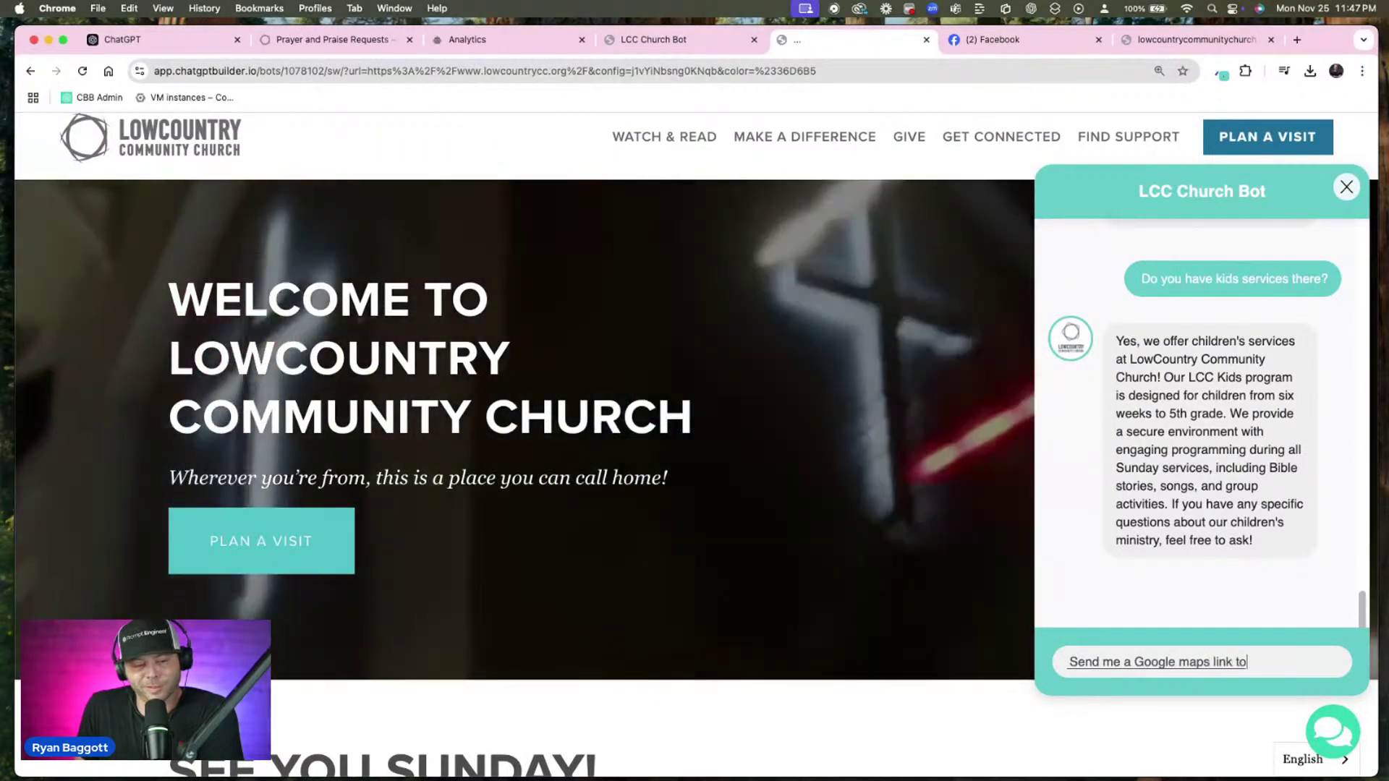
{"action": "type", "text": " your location, please"}
{"action": "key", "text": "Return"}
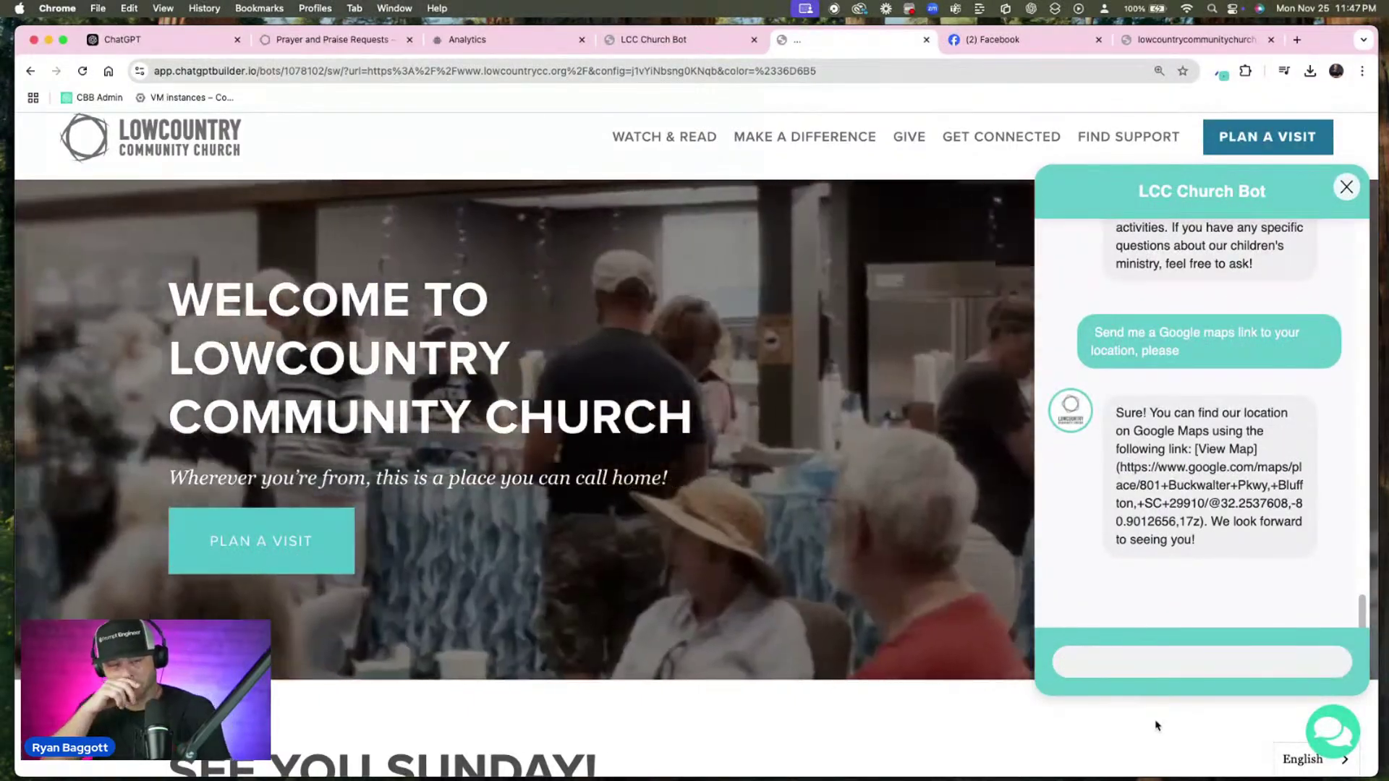
Reply "I can't click that. Can you try again?" and open the Google Maps link from the chatbot's new answer
{"action": "type", "text": "I can't click that can you try again?"}
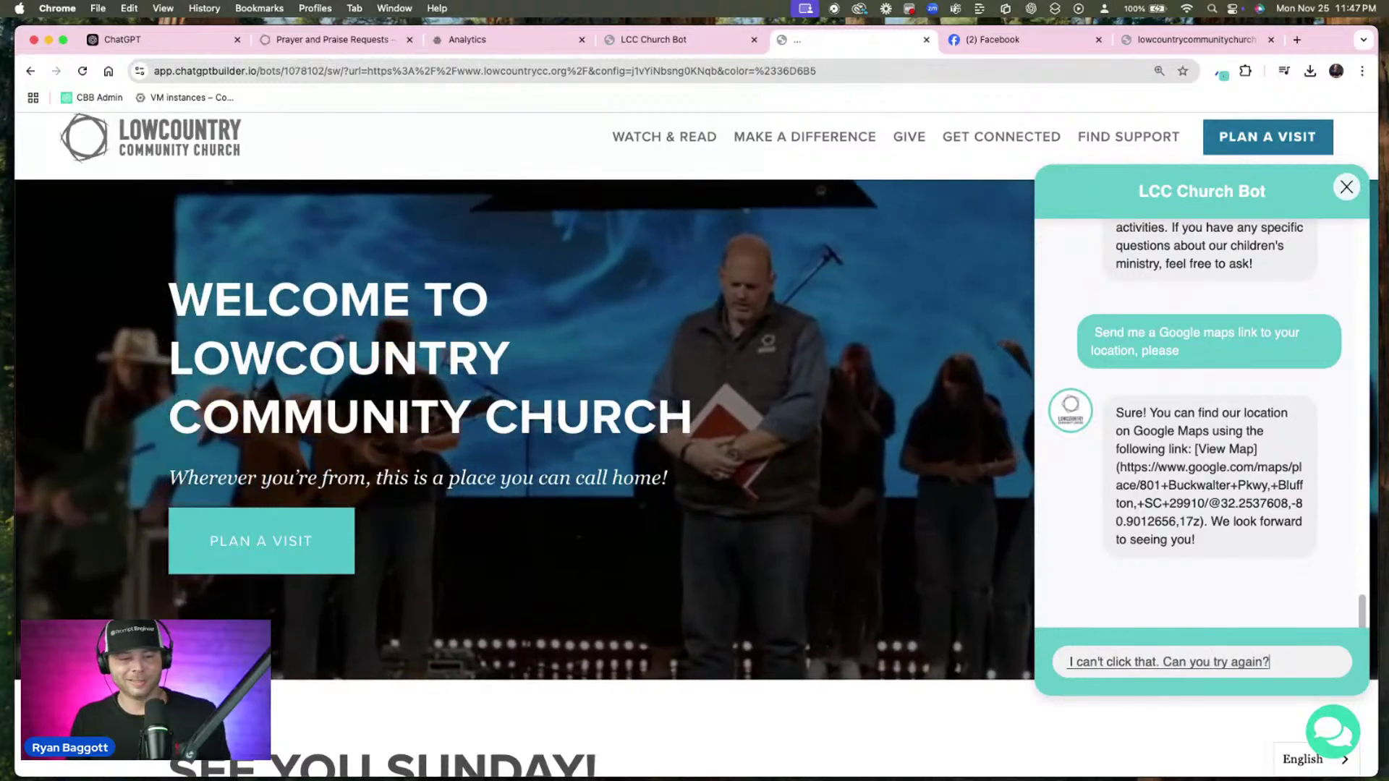
{"action": "key", "text": "Return"}
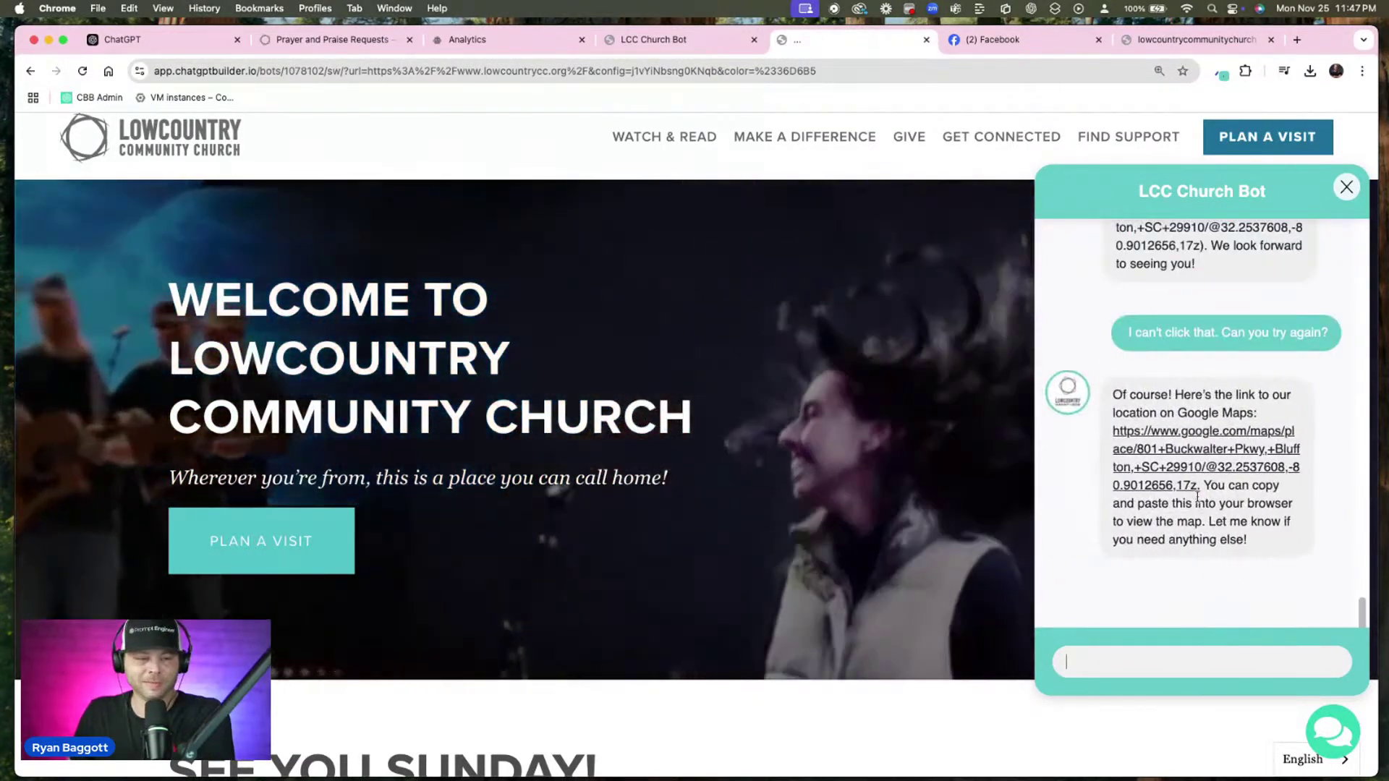
{"action": "left_click", "coordinate": [1191, 400]}
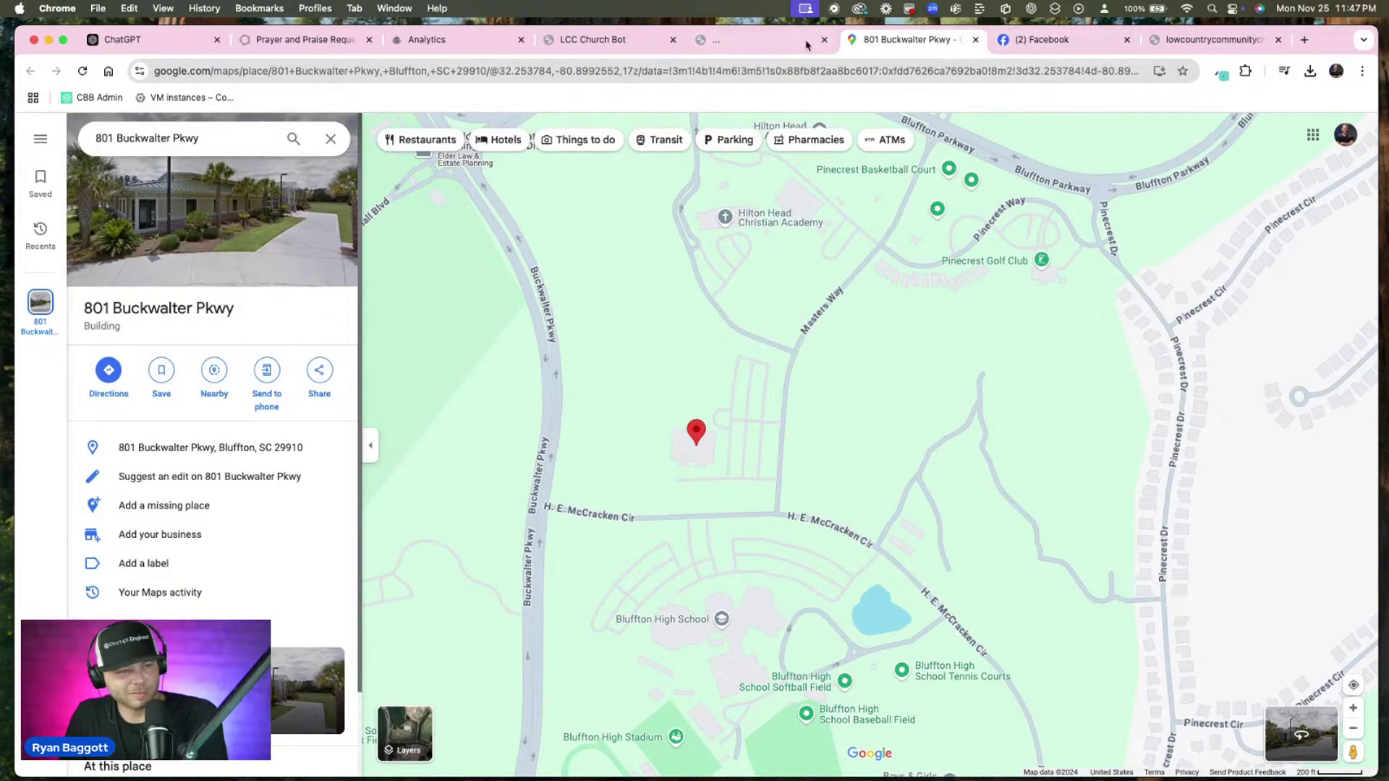
Select the full text of the chatbot's first Google Maps reply in the church chat and return to the bot builder
{"action": "left_click", "coordinate": [745, 41]}
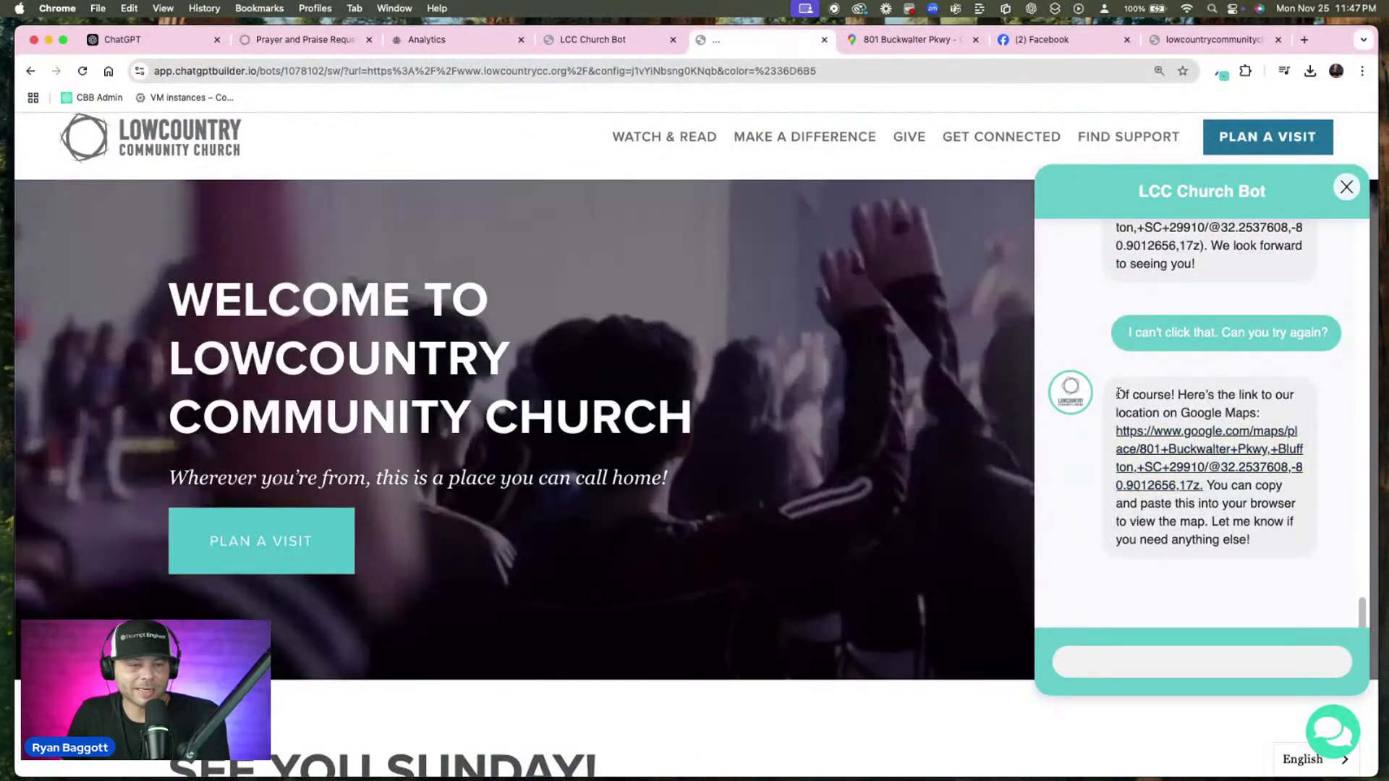
{"action": "scroll", "coordinate": [1120, 326], "scroll_direction": "up", "scroll_amount": 3}
{"action": "left_click_drag", "start_coordinate": [1115, 306], "coordinate": [1210, 430]}
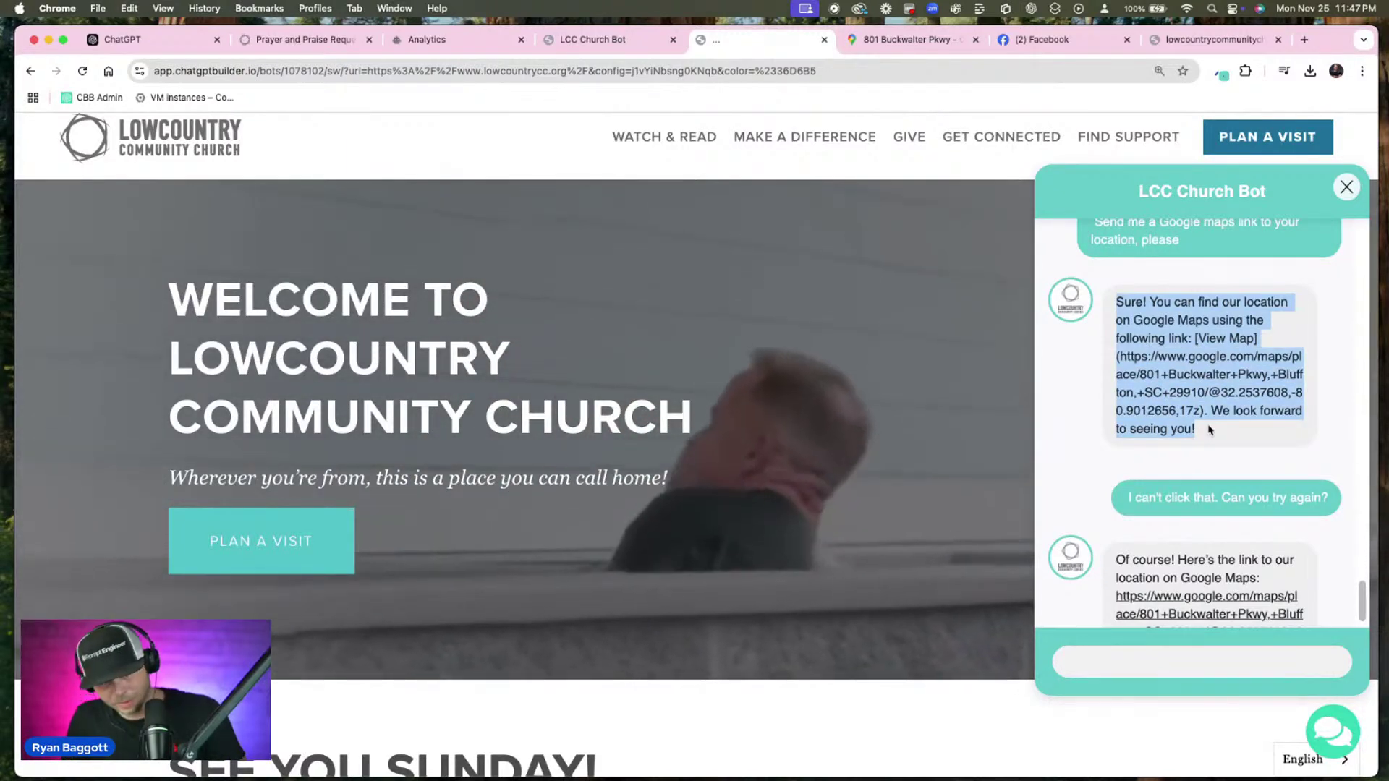
{"action": "left_click", "coordinate": [606, 41]}
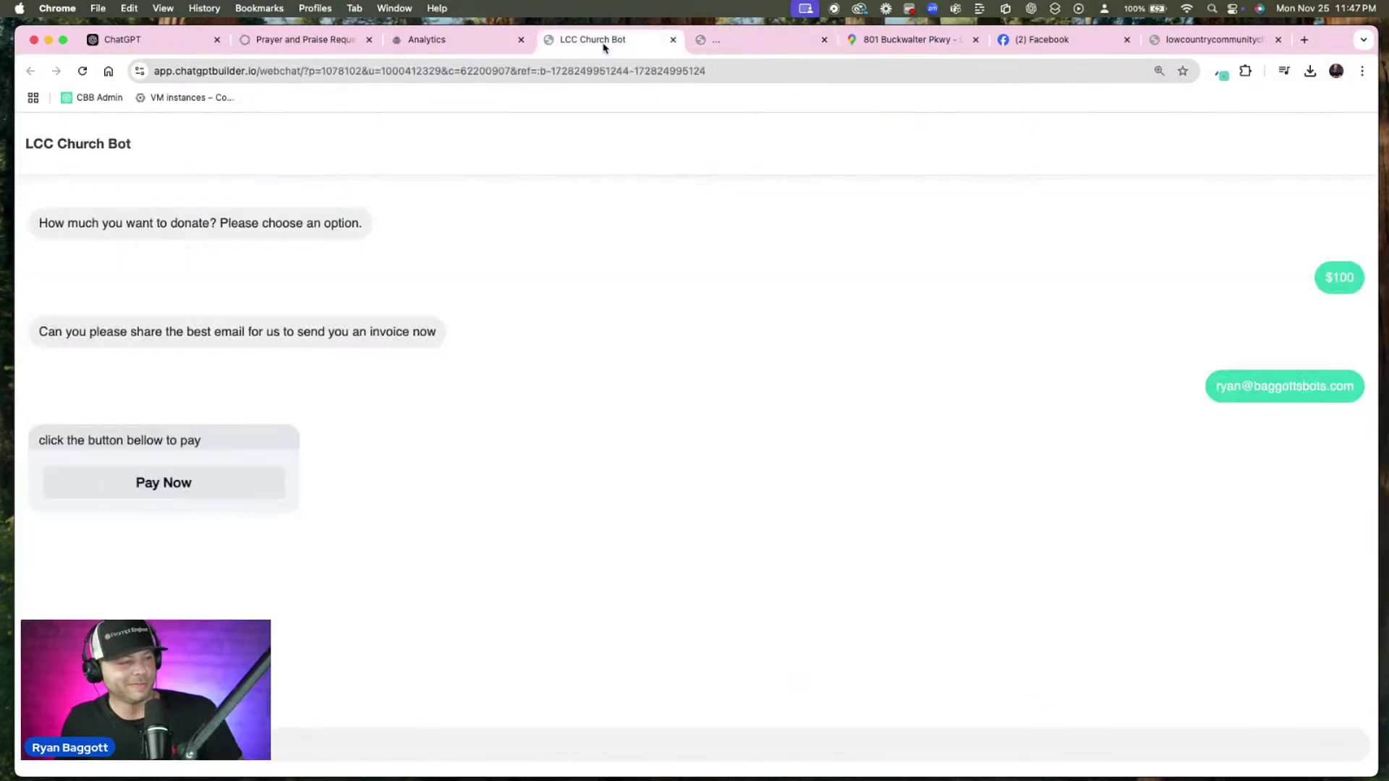
{"action": "left_click", "coordinate": [434, 41]}
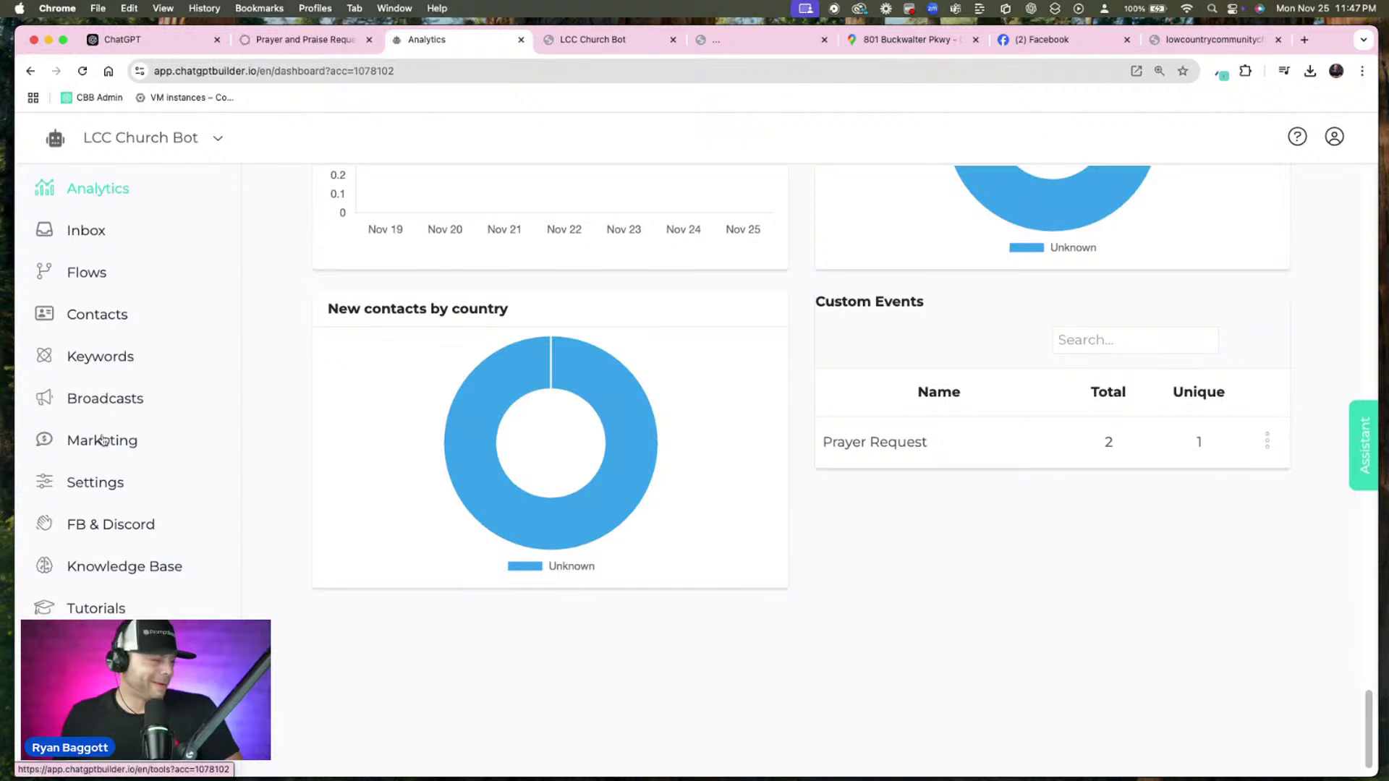
Open the OpenAI custom instructions in the bot's integration settings and enlarge the text area to reach the end of the text
{"action": "left_click", "coordinate": [106, 492]}
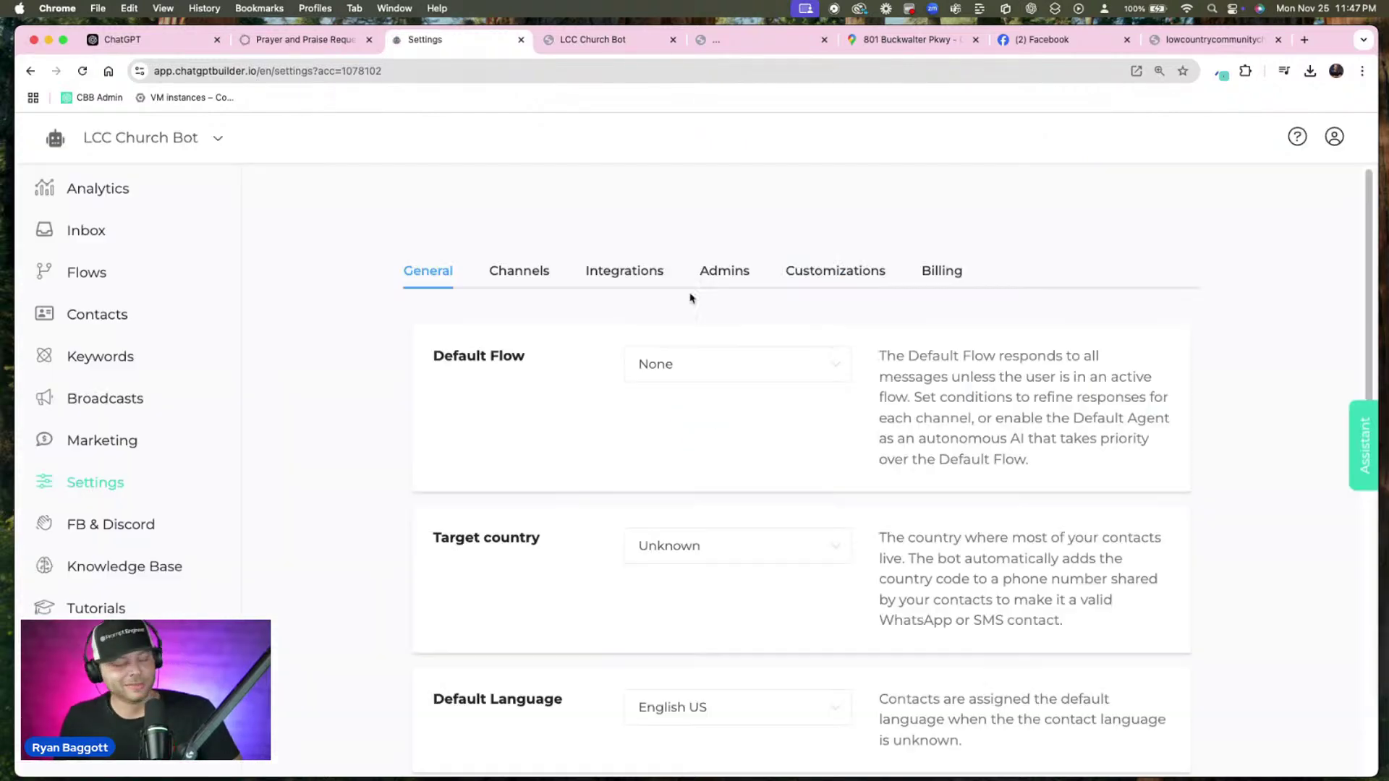
{"action": "left_click", "coordinate": [640, 279]}
{"action": "left_click", "coordinate": [627, 475]}
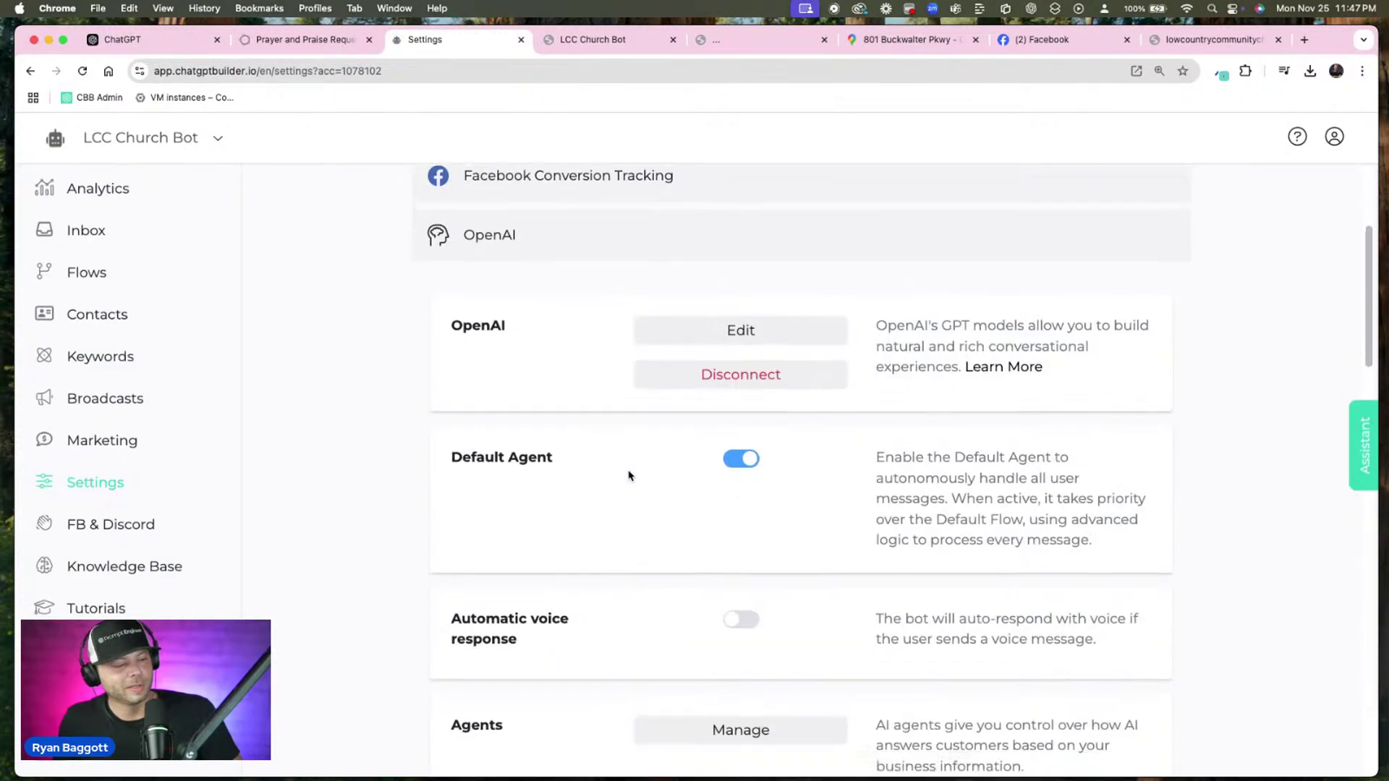
{"action": "left_click", "coordinate": [735, 340]}
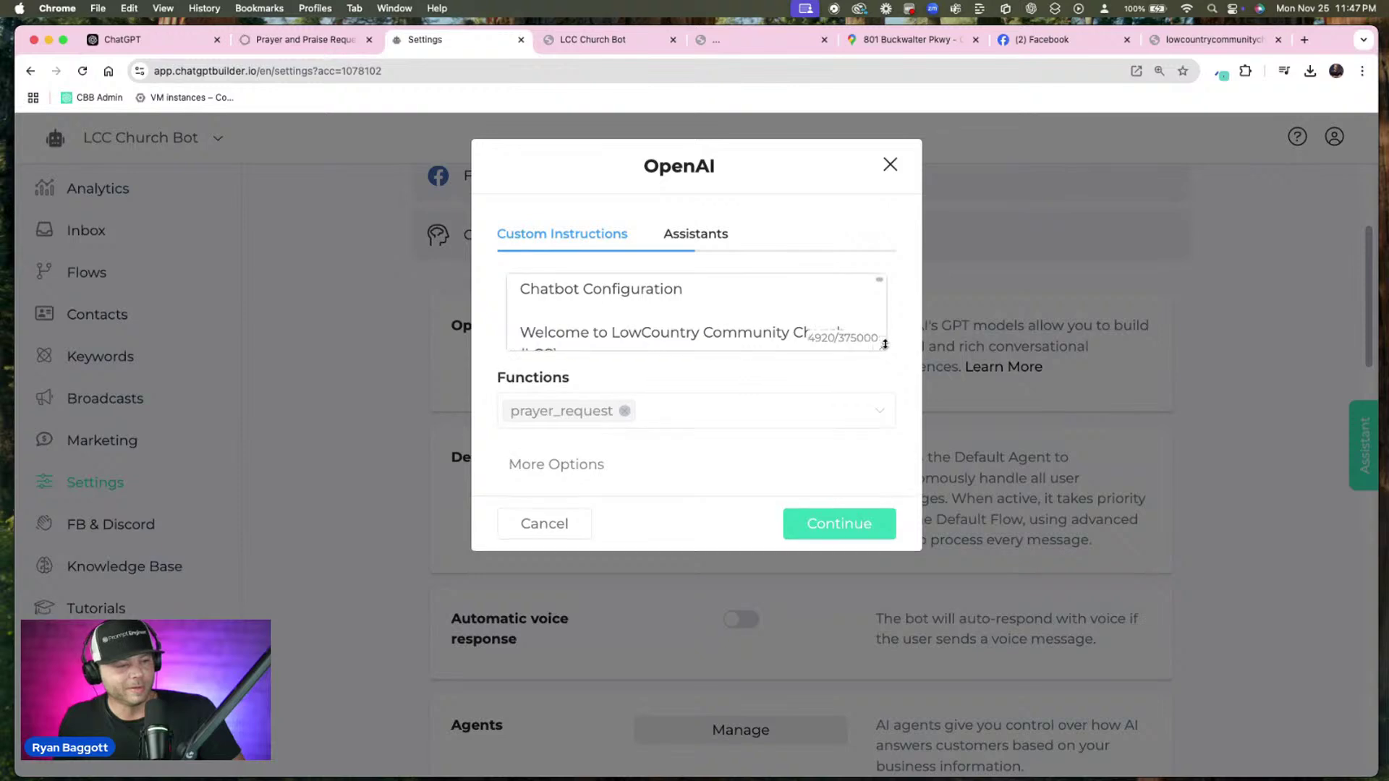
{"action": "left_click_drag", "start_coordinate": [885, 342], "coordinate": [877, 767]}
{"action": "scroll", "coordinate": [819, 539], "scroll_direction": "down", "scroll_amount": 15}
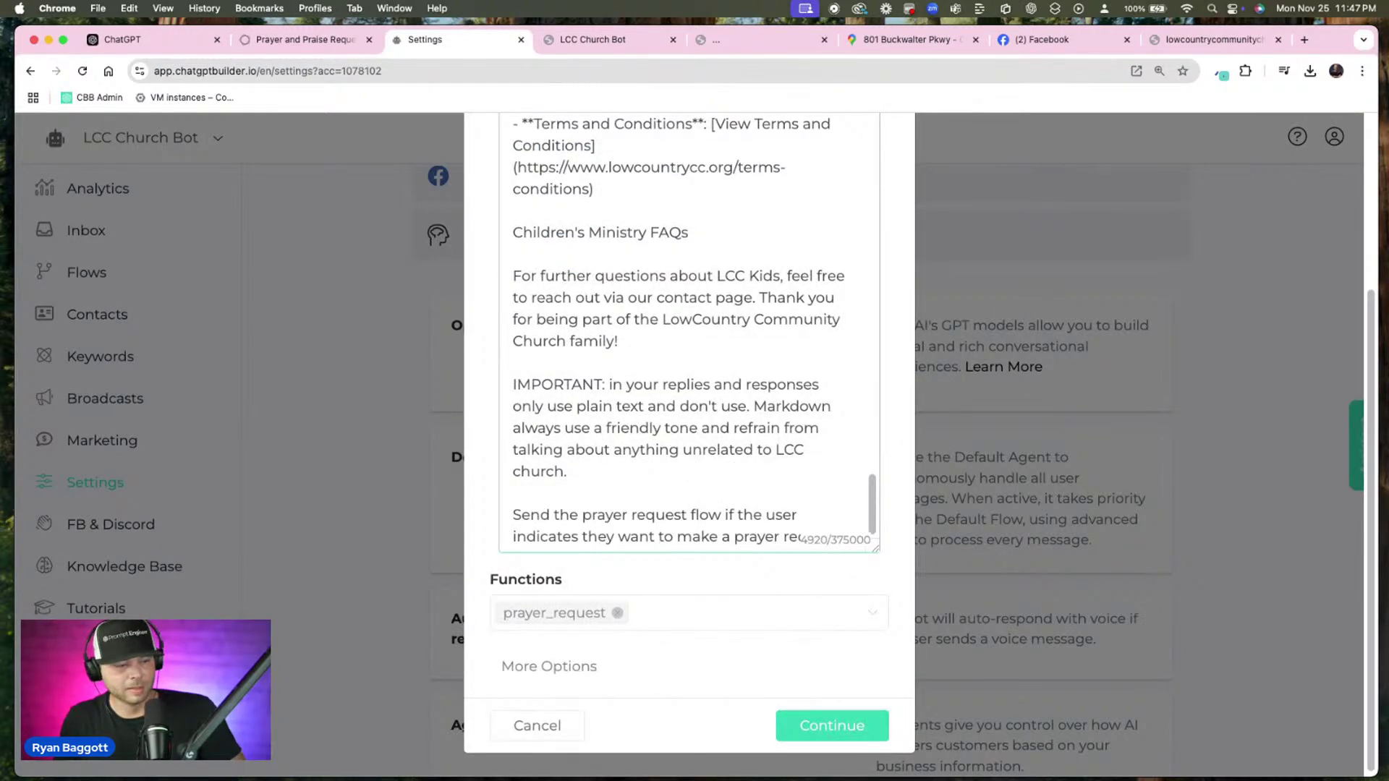
Append an instruction to provide the Google Maps link for directions, quoting the chatbot's "[View Map]" reply as the format never to use
{"action": "key", "text": "Return"}
{"action": "key", "text": "Return"}
{"action": "key", "text": "Return"}
{"action": "key", "text": "F5"}
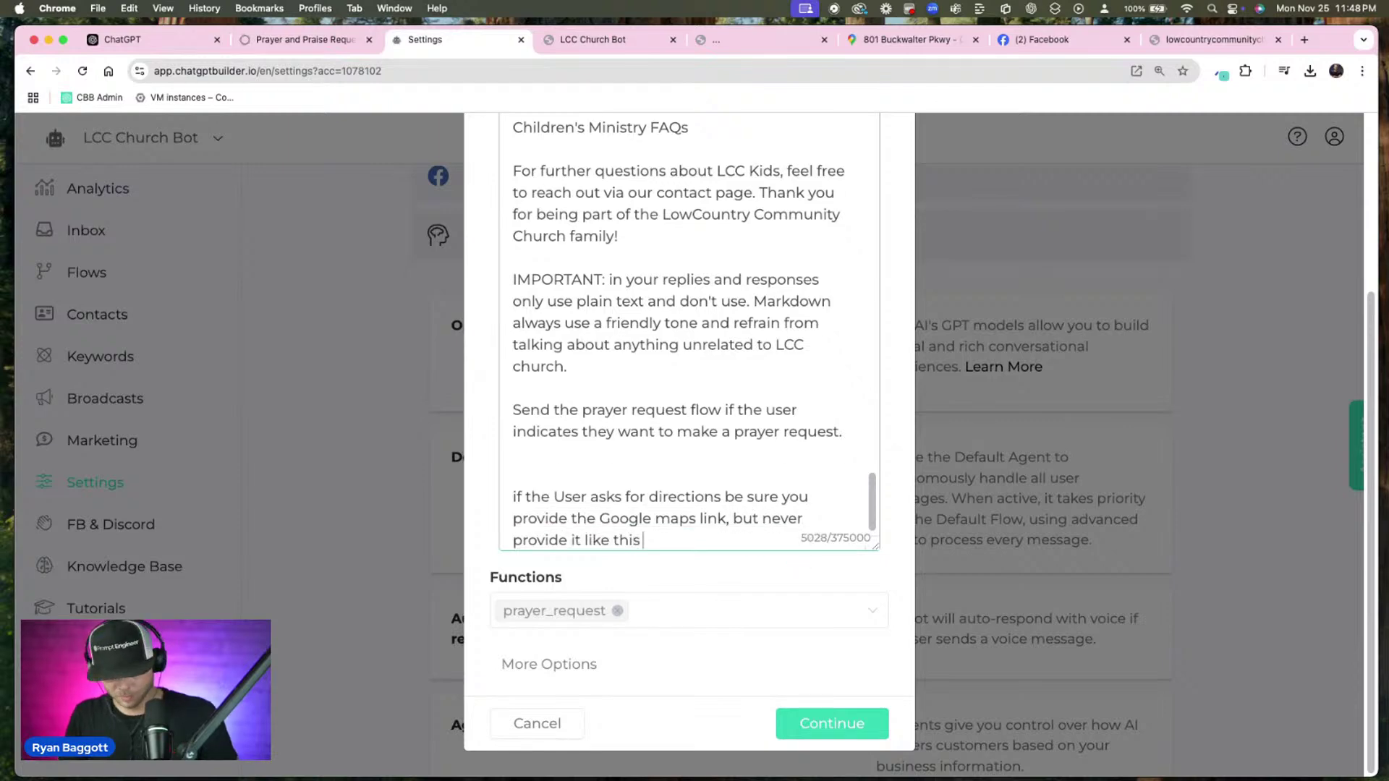
{"action": "type", "text": ":"}
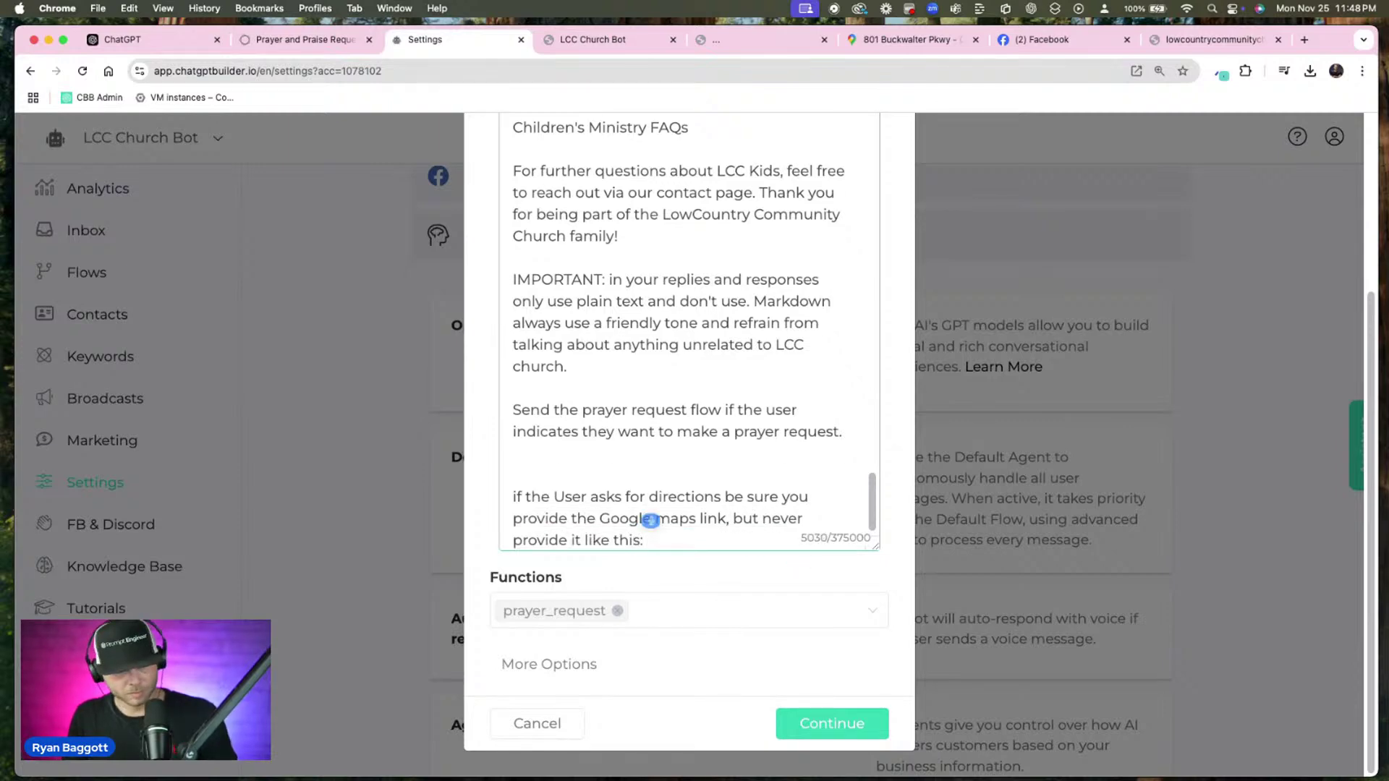
{"action": "type", "text": "\"Sure! You can find our location on Google Maps using the following link: [View Map](https://www.google.com/maps/place/801+Buckwalter+Pkwy,+Bluffton,+SC+29910/@32.2537608,-80.9012656,17z). We look forward to seeing you!"}
{"action": "key", "text": "fn"}
{"action": "key", "text": "fn"}
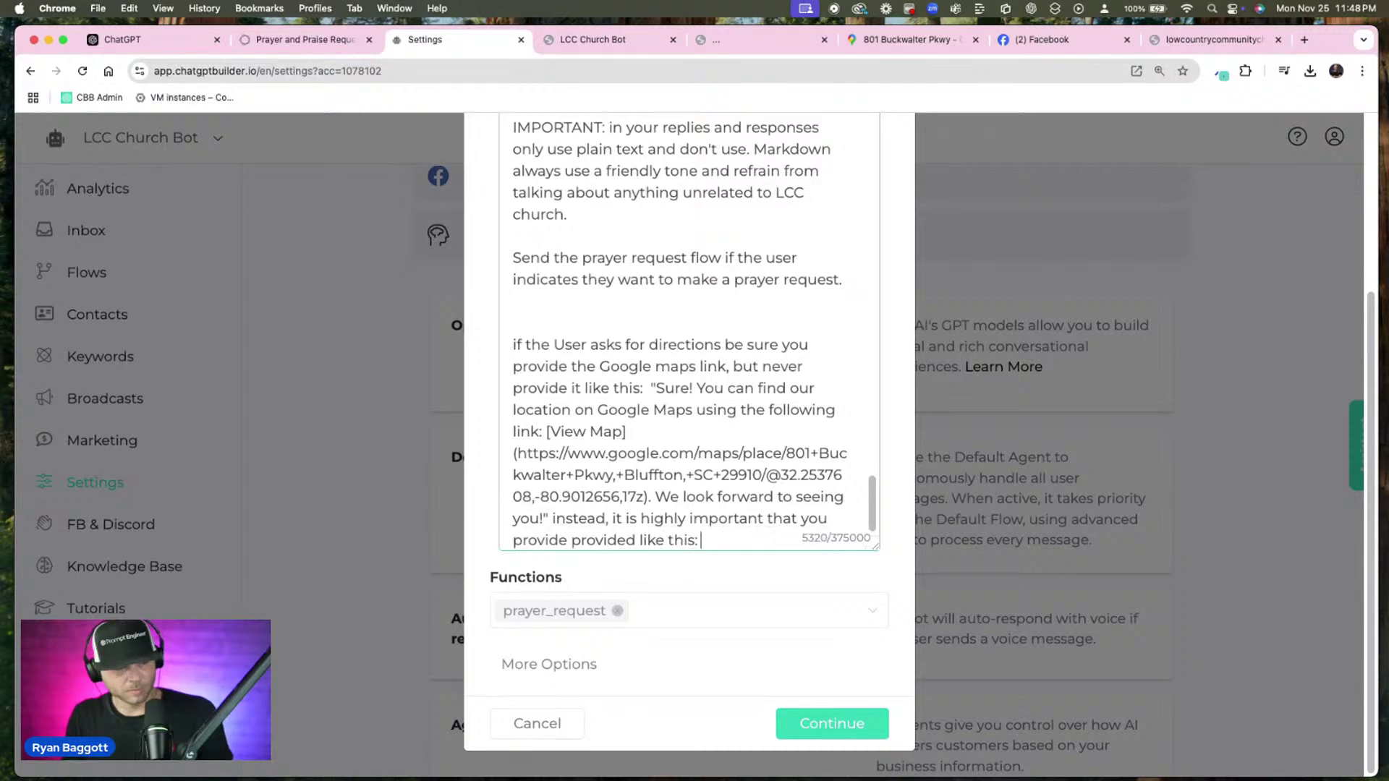
Copy the chatbot's second Google Maps reply from the church site chat and paste it after "provided like this:" in the custom instructions
{"action": "left_click", "coordinate": [590, 39]}
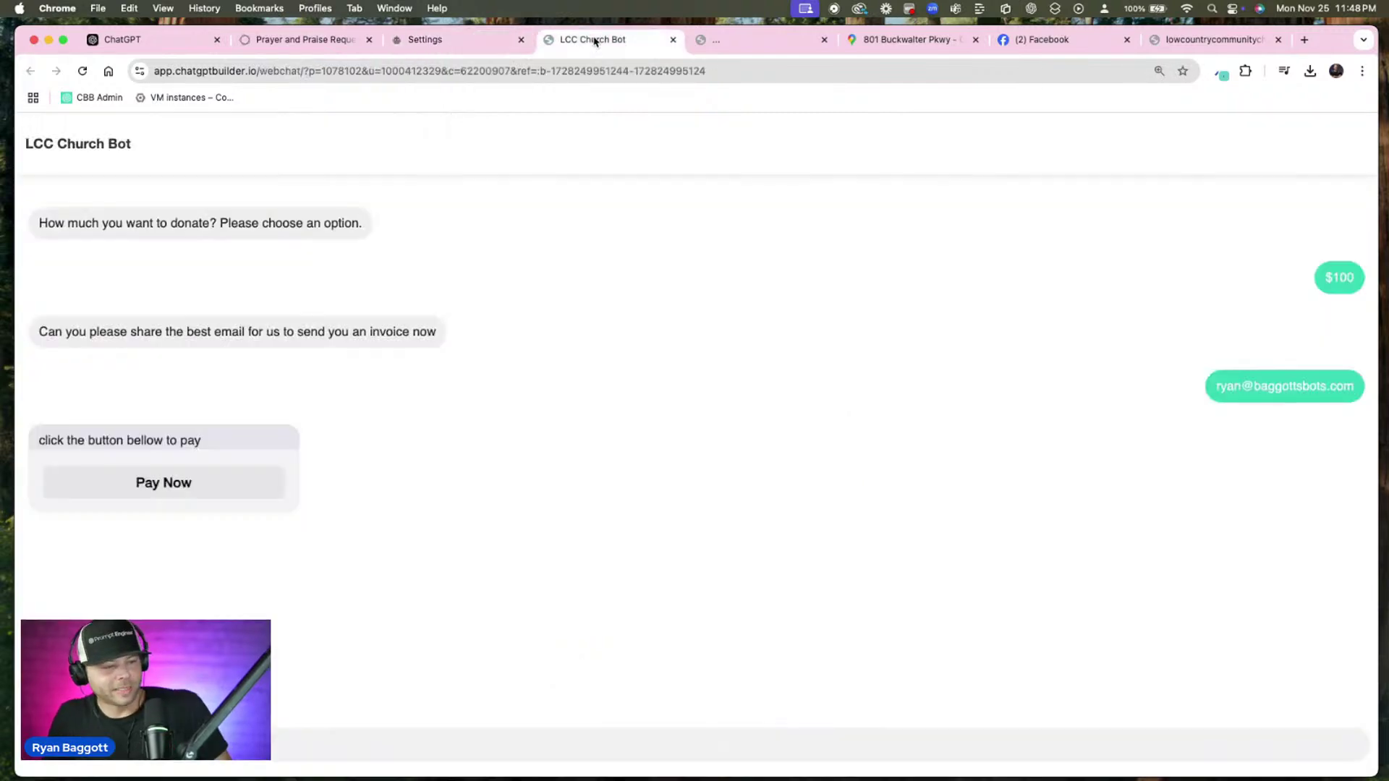
{"action": "left_click", "coordinate": [774, 39]}
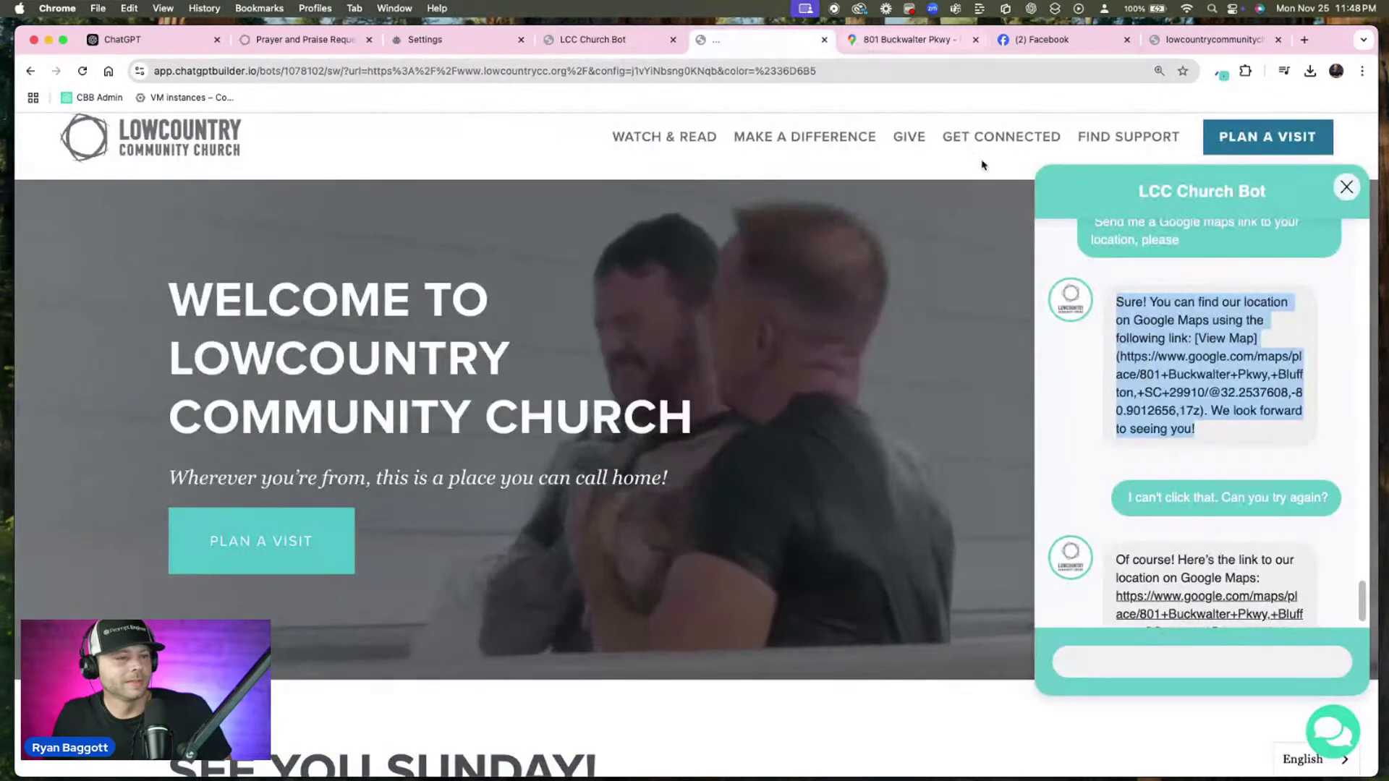
{"action": "scroll", "coordinate": [1181, 374], "scroll_direction": "down", "scroll_amount": 2}
{"action": "left_click", "coordinate": [1181, 375]}
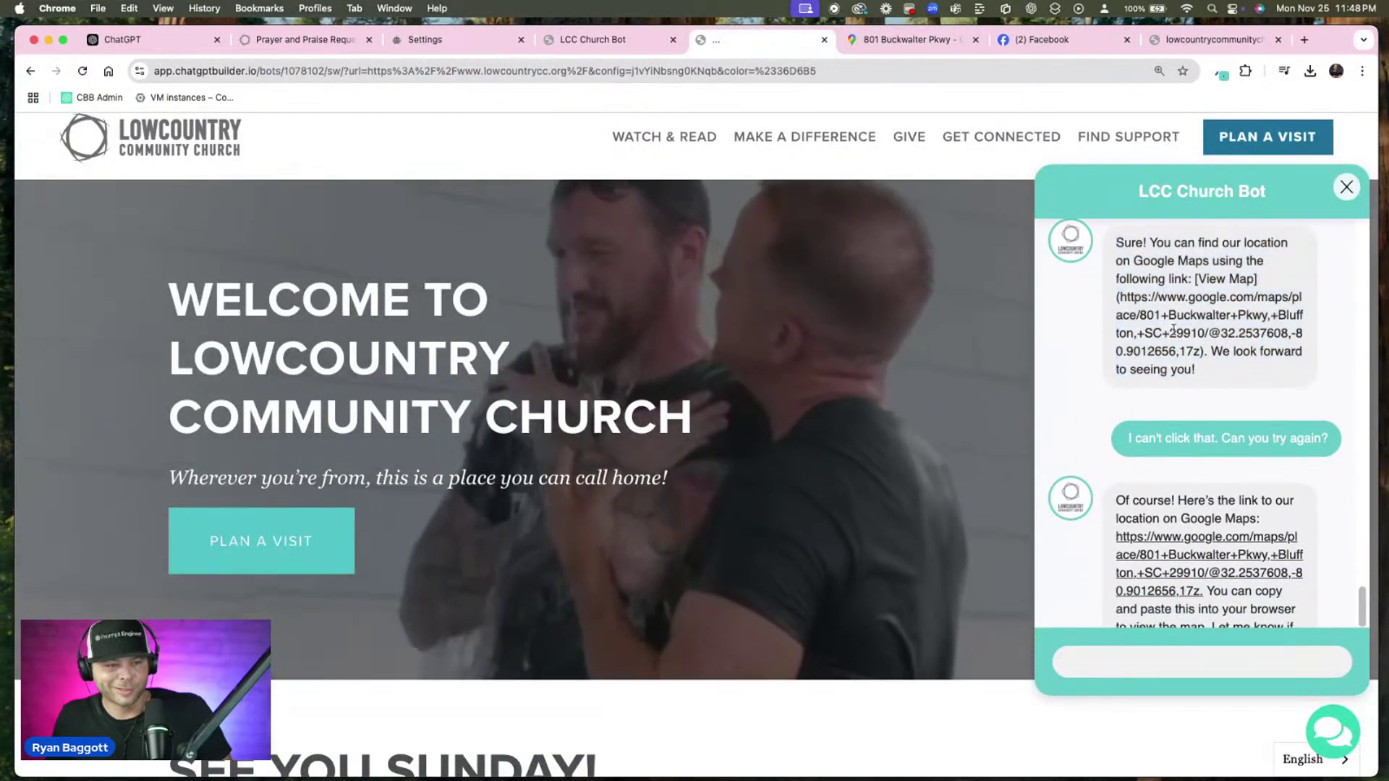
{"action": "scroll", "coordinate": [1163, 388], "scroll_direction": "down", "scroll_amount": 4}
{"action": "left_click_drag", "start_coordinate": [1119, 395], "coordinate": [1281, 567]}
{"action": "key", "text": "super+c"}
{"action": "left_click", "coordinate": [600, 40]}
{"action": "left_click", "coordinate": [449, 40]}
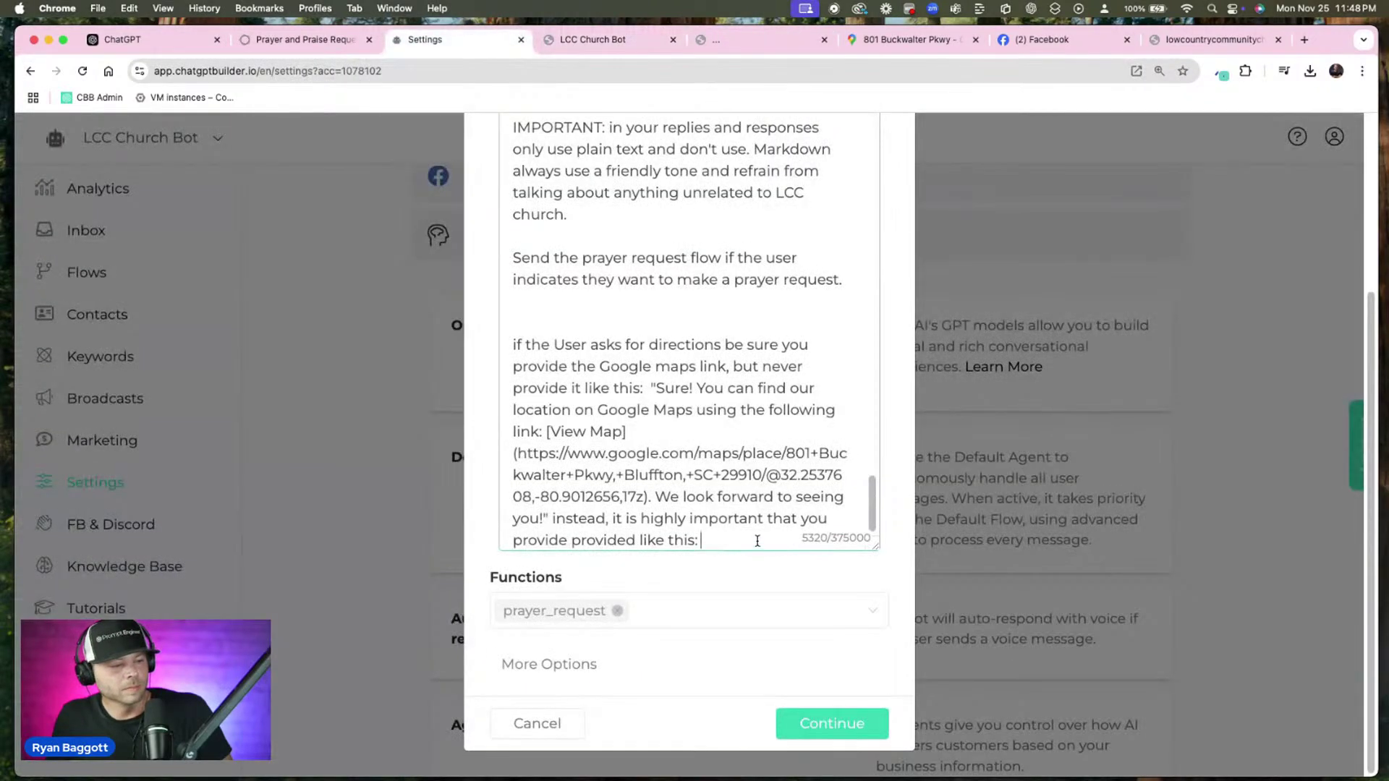
{"action": "key", "text": "super+v"}
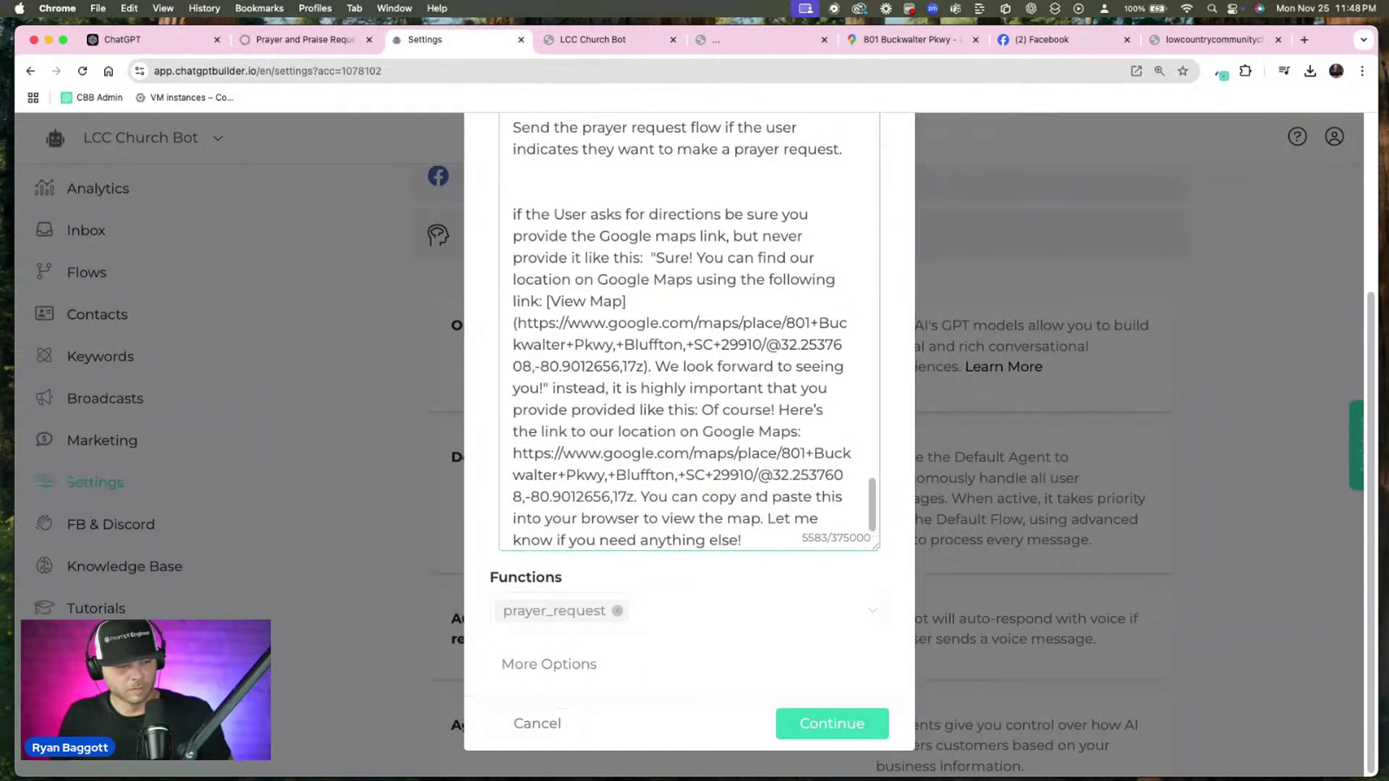
Add the closing line "yes will make sure the link is the appropriate format." and save the custom instructions
{"action": "key", "text": "Return"}
{"action": "key", "text": "Return"}
{"action": "key", "text": "fn"}
{"action": "key", "text": "fn"}
{"action": "type", "text": "yes we will make sure the link is"}
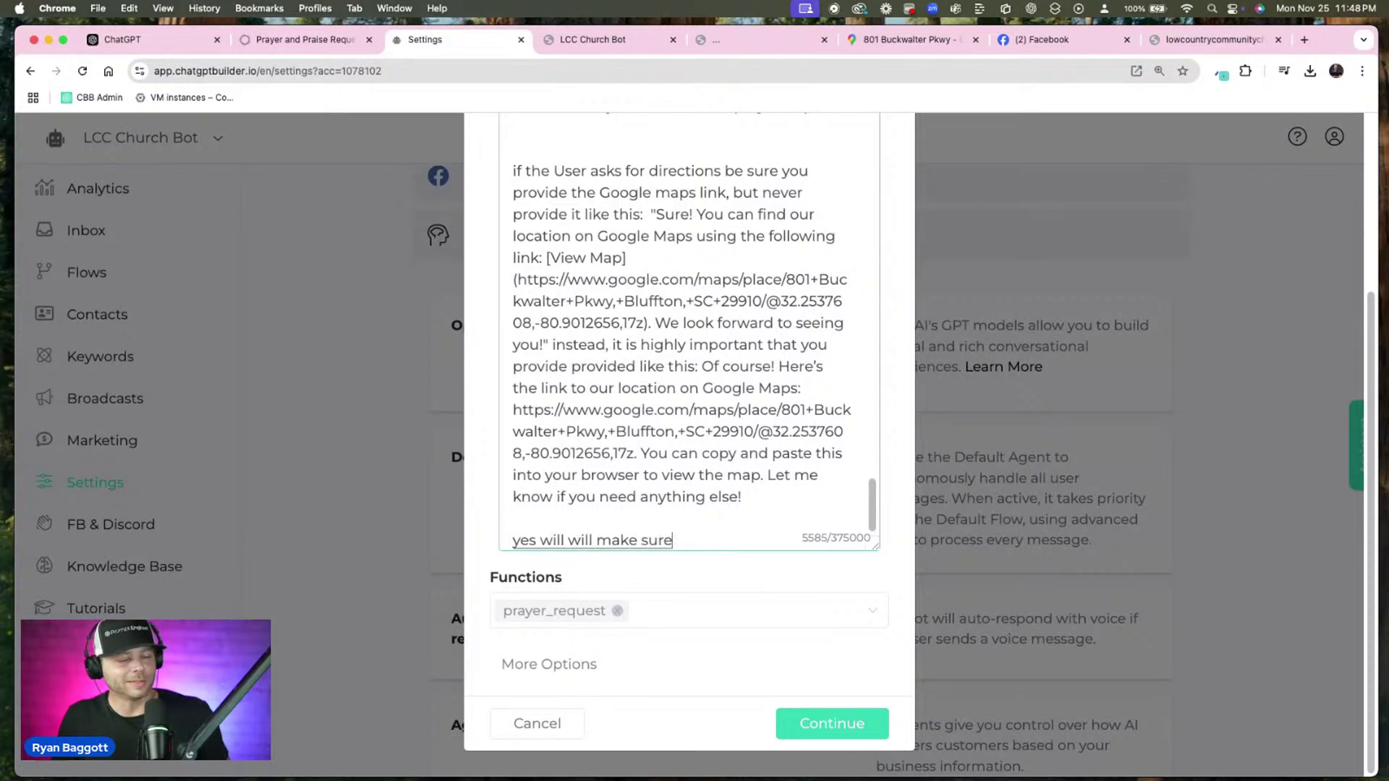
{"action": "type", "text": " the appropriate format."}
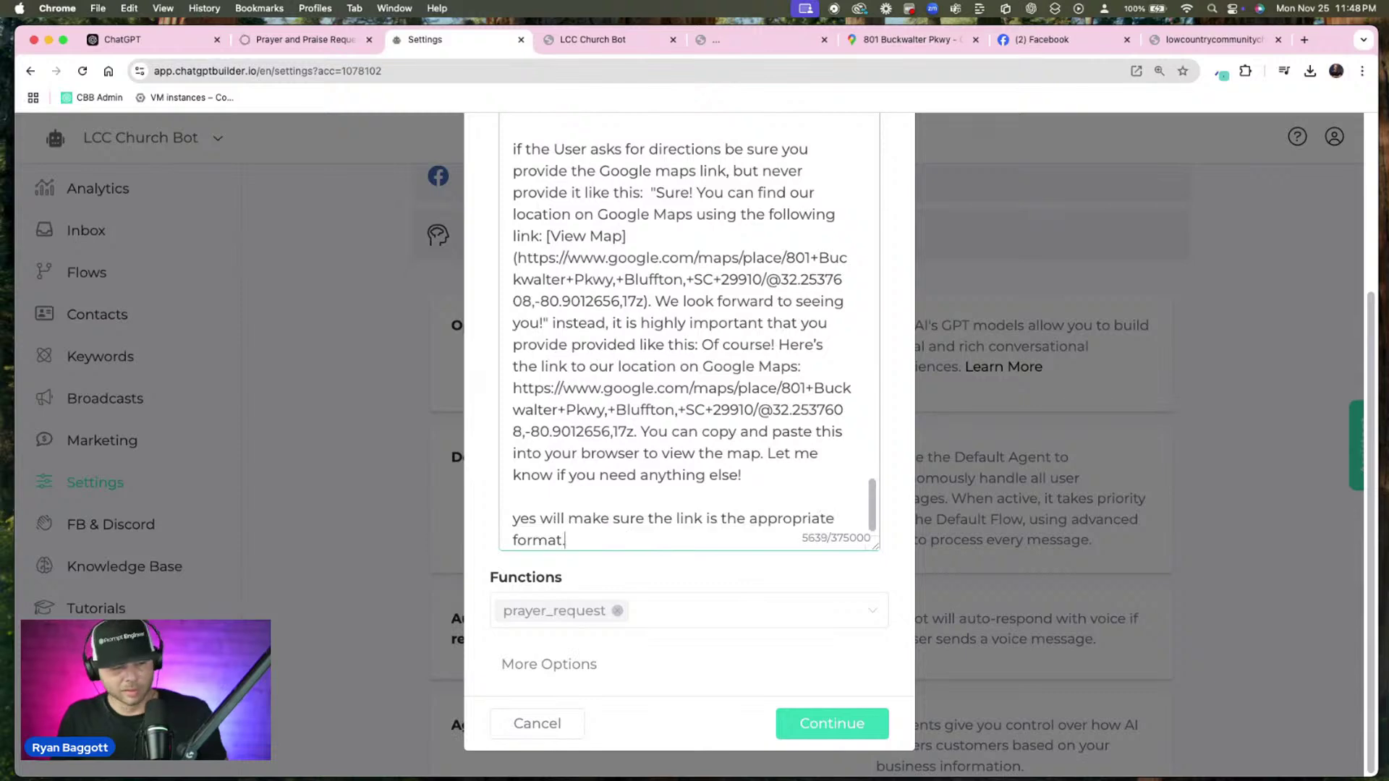
{"action": "left_click", "coordinate": [832, 723]}
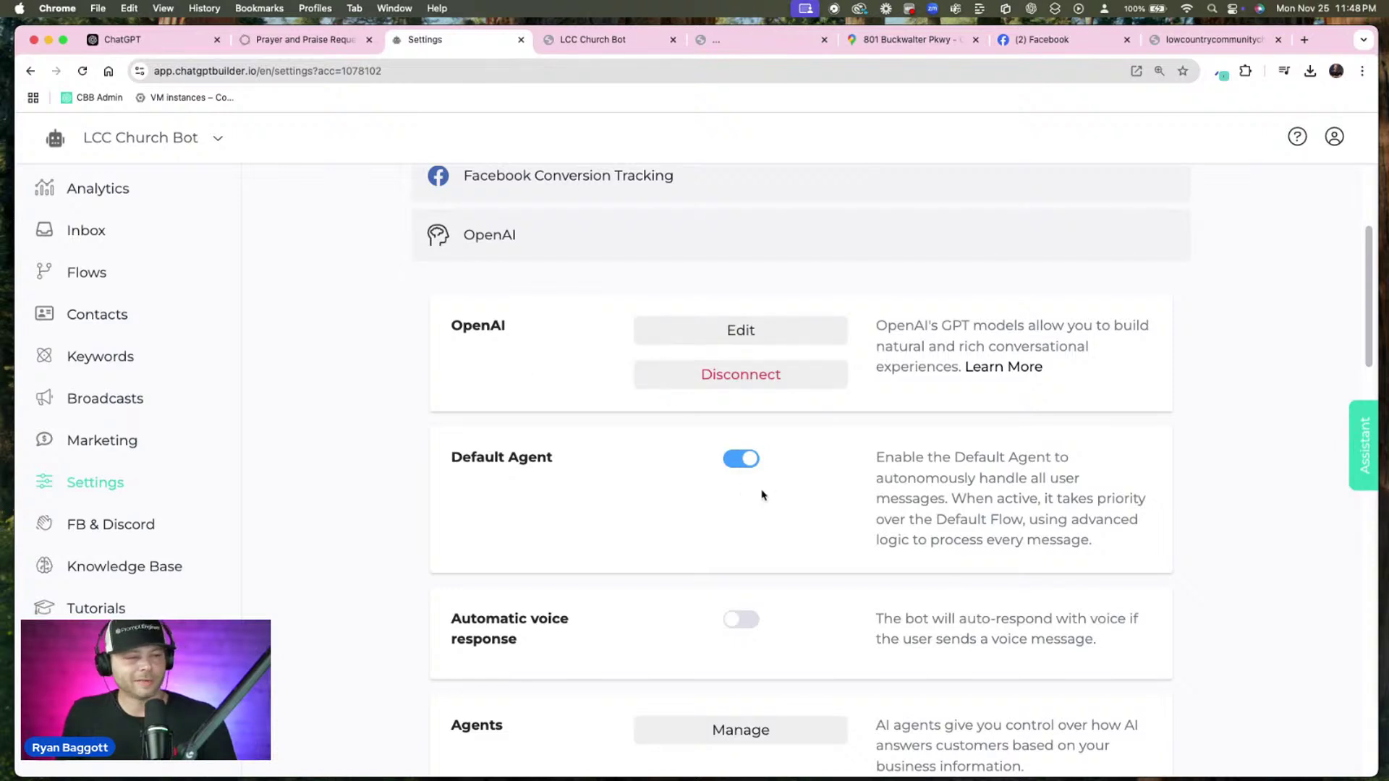
Copy the Welcome Message flow's WebChat link and load it in the existing LCC Church Bot chat tab
{"action": "scroll", "coordinate": [762, 494], "scroll_direction": "up", "scroll_amount": 3}
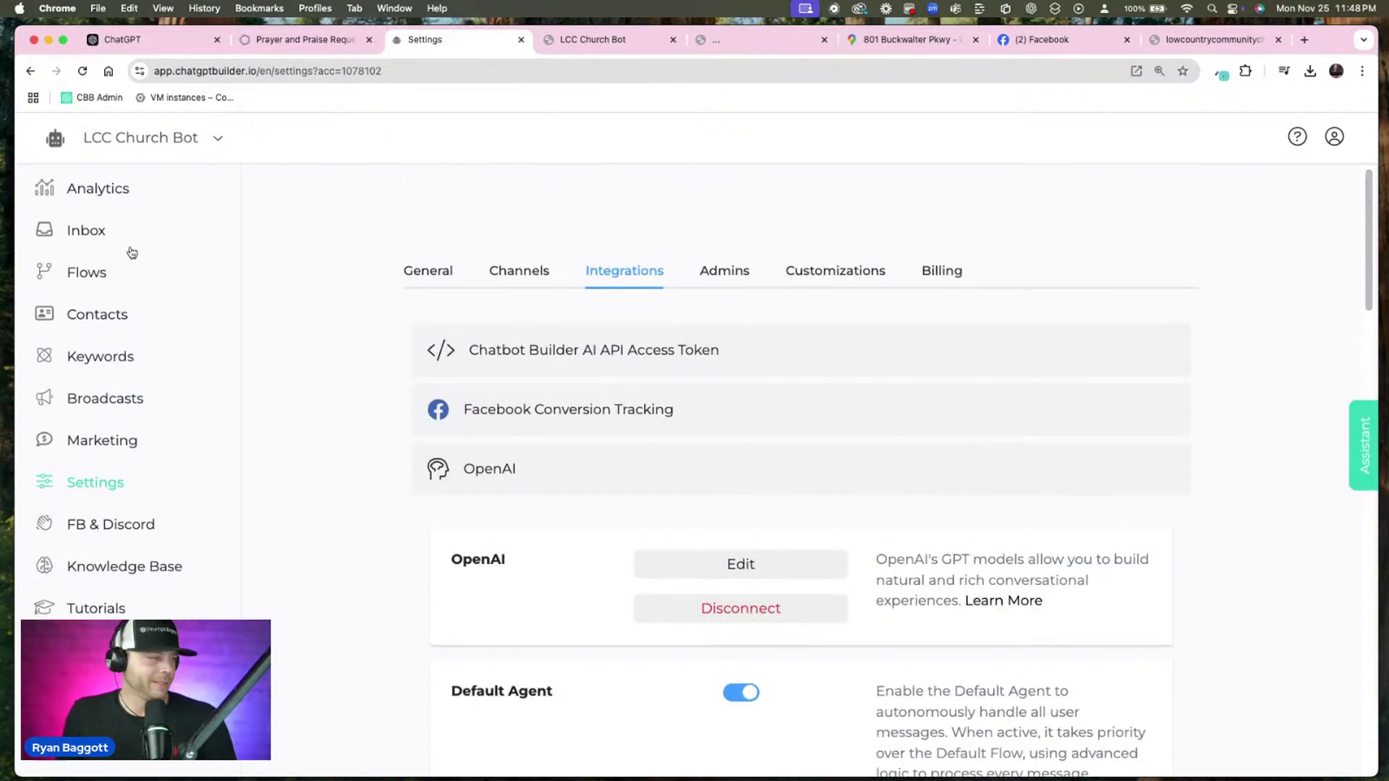
{"action": "left_click", "coordinate": [104, 282]}
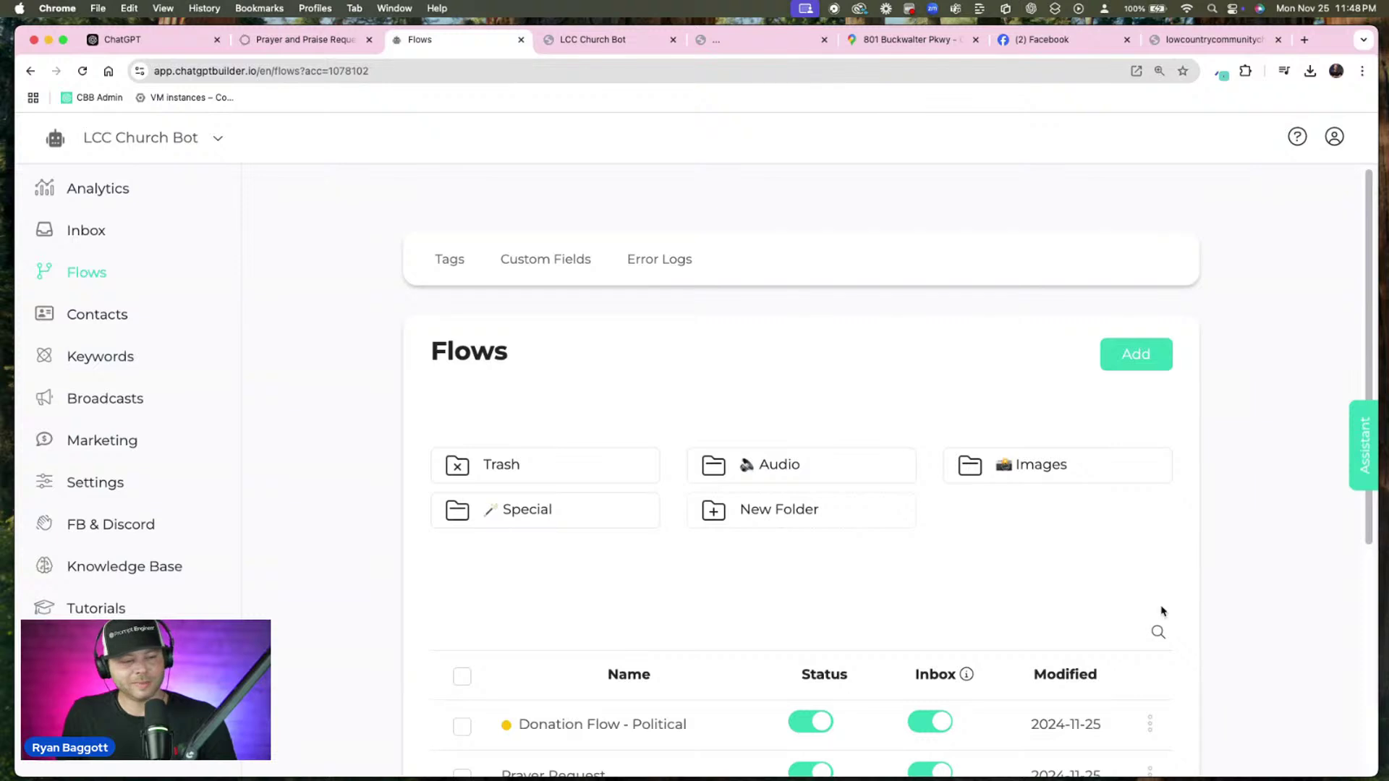
{"action": "scroll", "coordinate": [1164, 610], "scroll_direction": "down", "scroll_amount": 5}
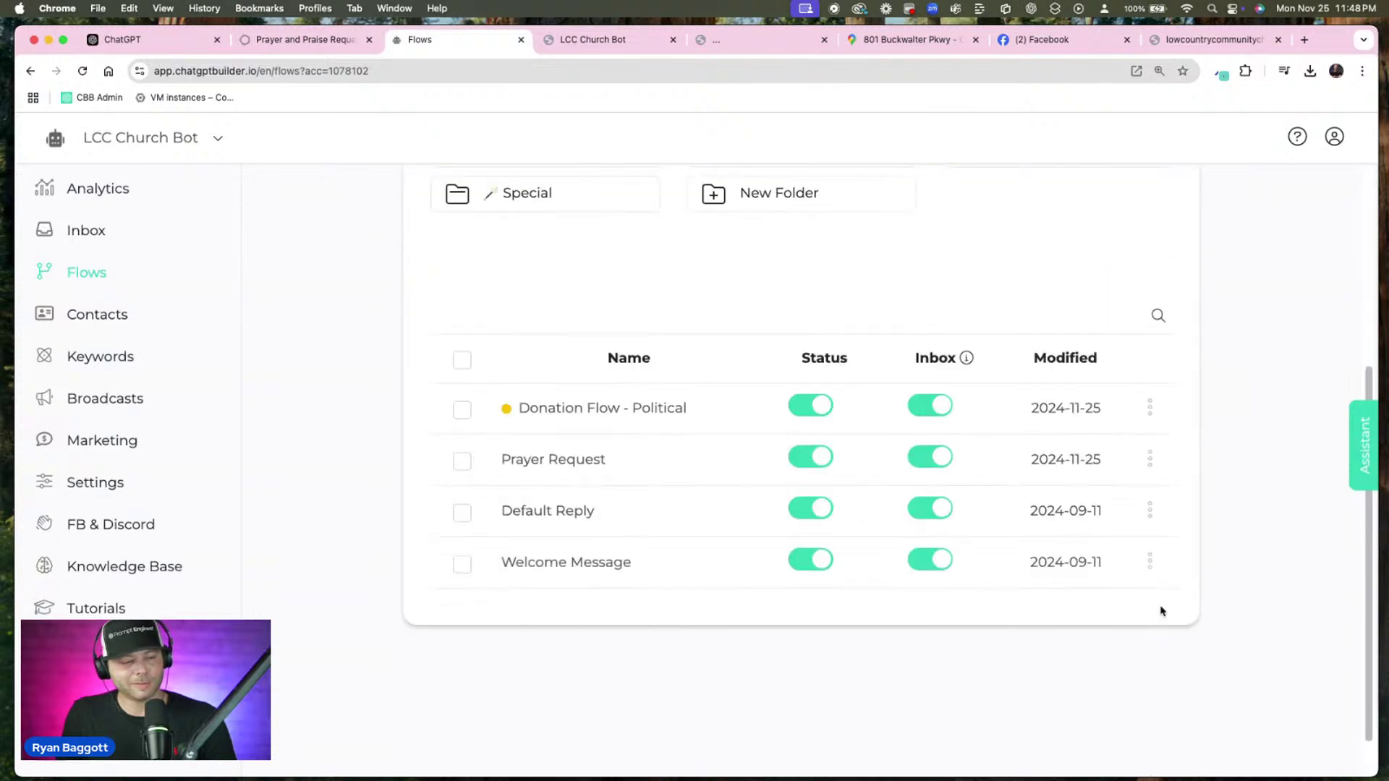
{"action": "left_click", "coordinate": [1150, 562]}
{"action": "left_click", "coordinate": [1050, 477]}
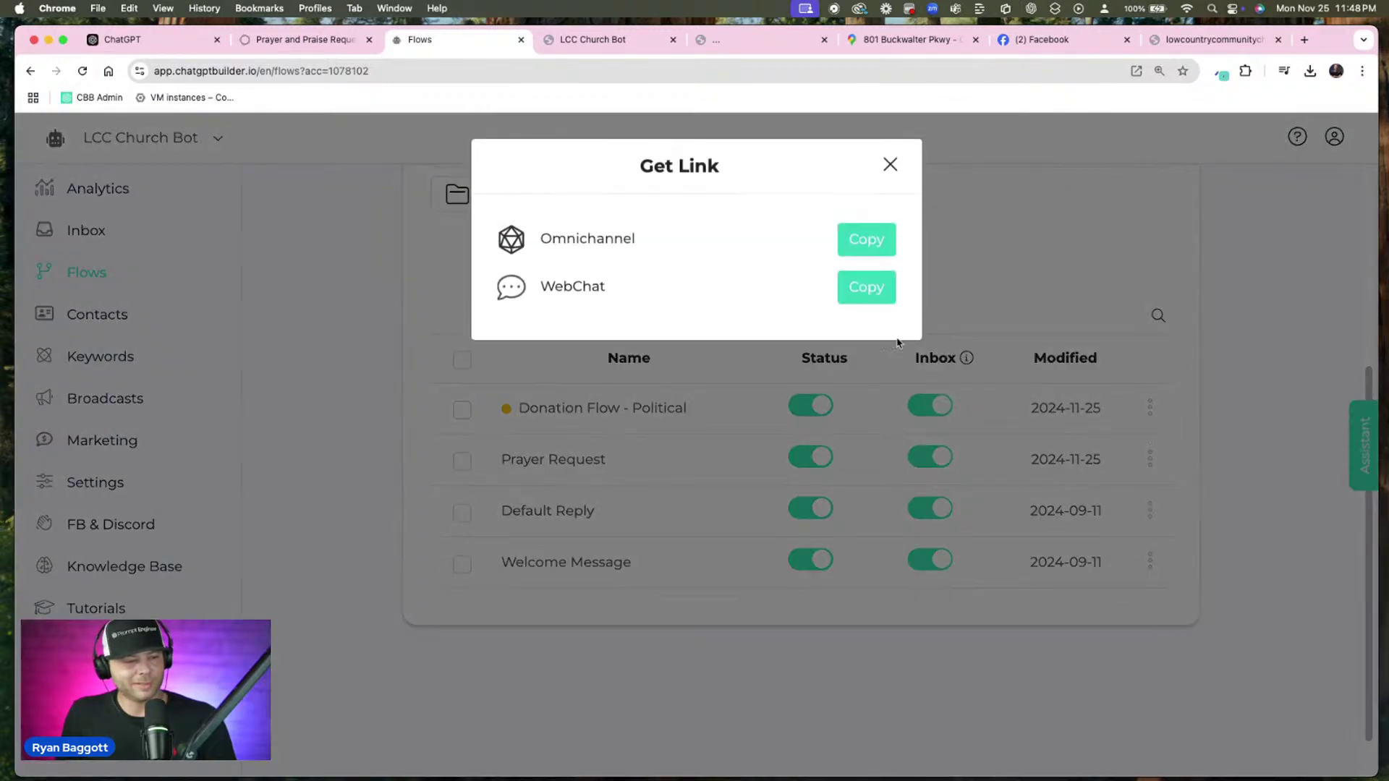
{"action": "left_click", "coordinate": [850, 293]}
{"action": "left_click", "coordinate": [611, 44]}
{"action": "left_click", "coordinate": [642, 71]}
{"action": "key", "text": "super+v"}
{"action": "key", "text": "Return"}
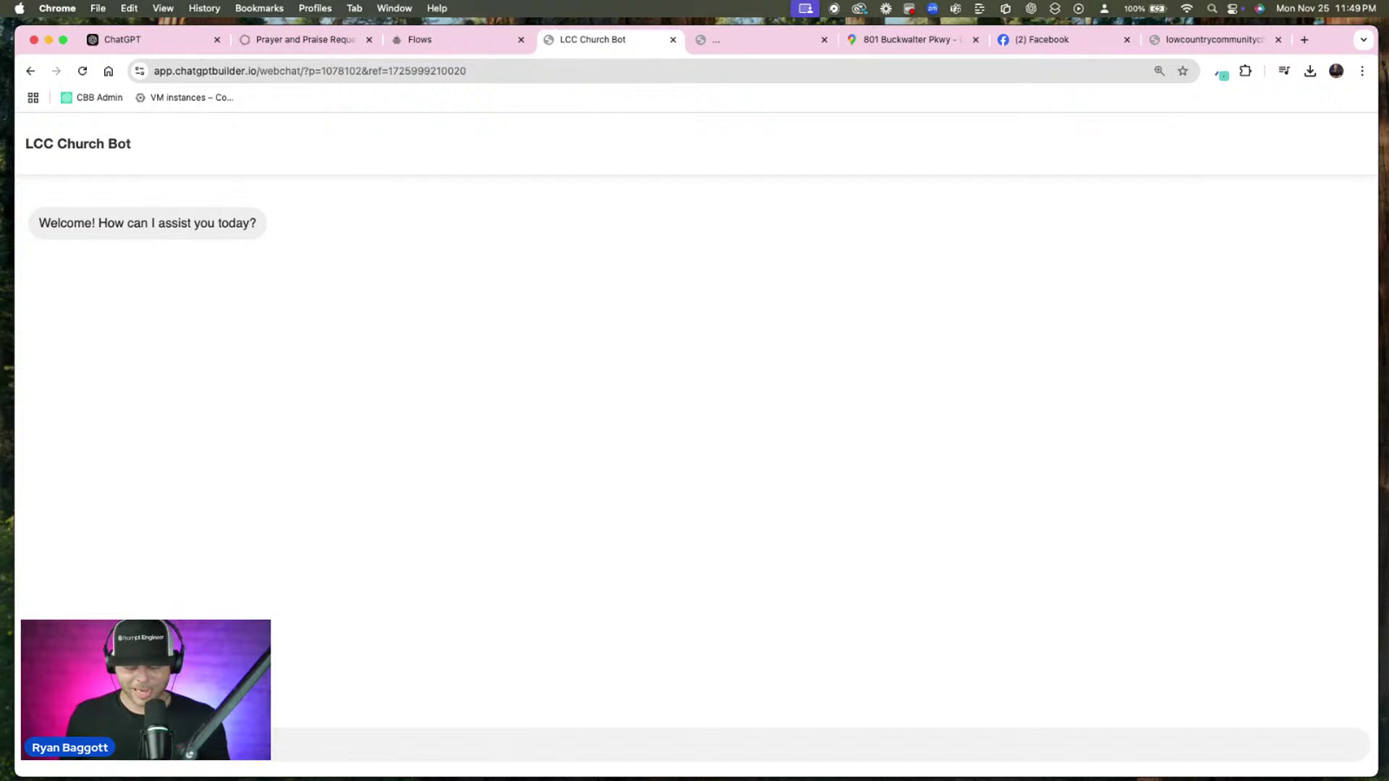
Send the chatbot "hey where are y'all located?" and open the Google Maps link in its reply
{"action": "key", "text": "Return"}
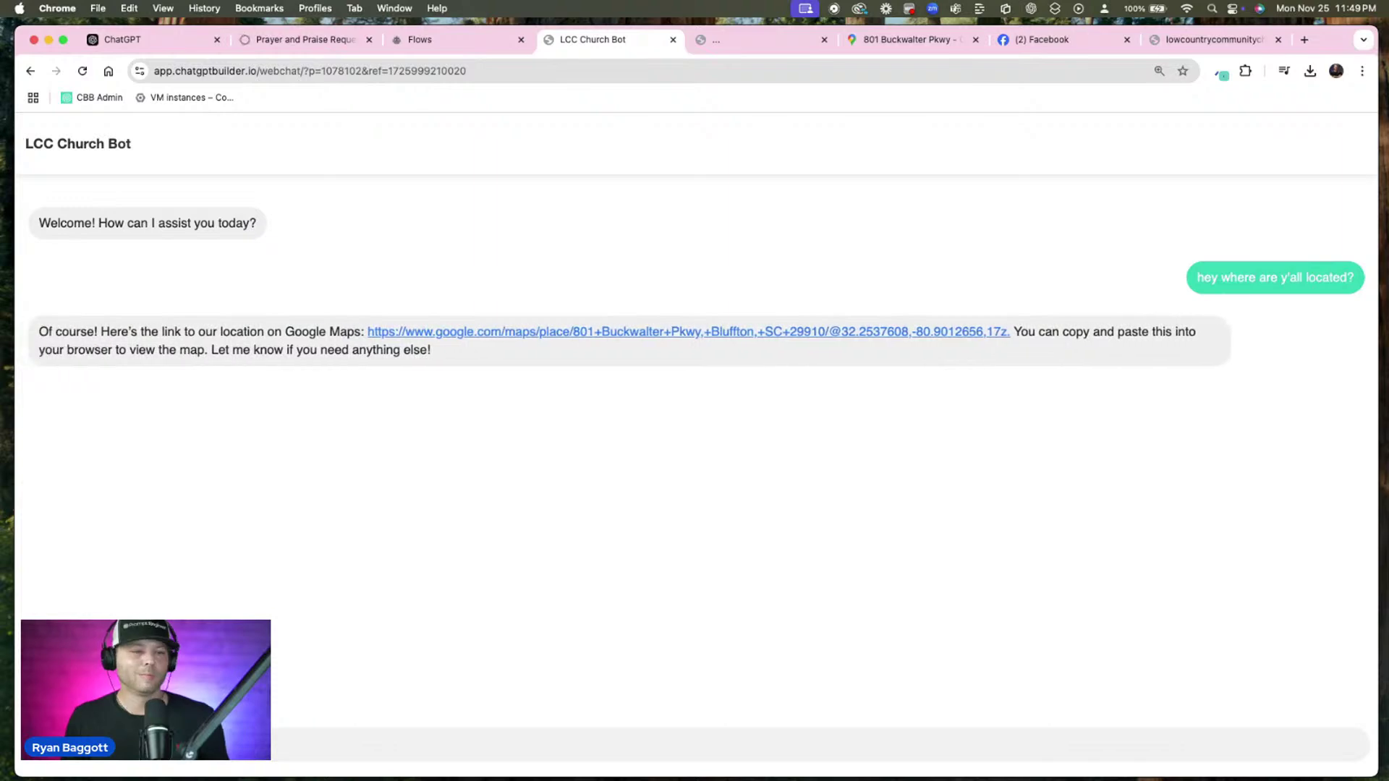
{"action": "left_click", "coordinate": [751, 332]}
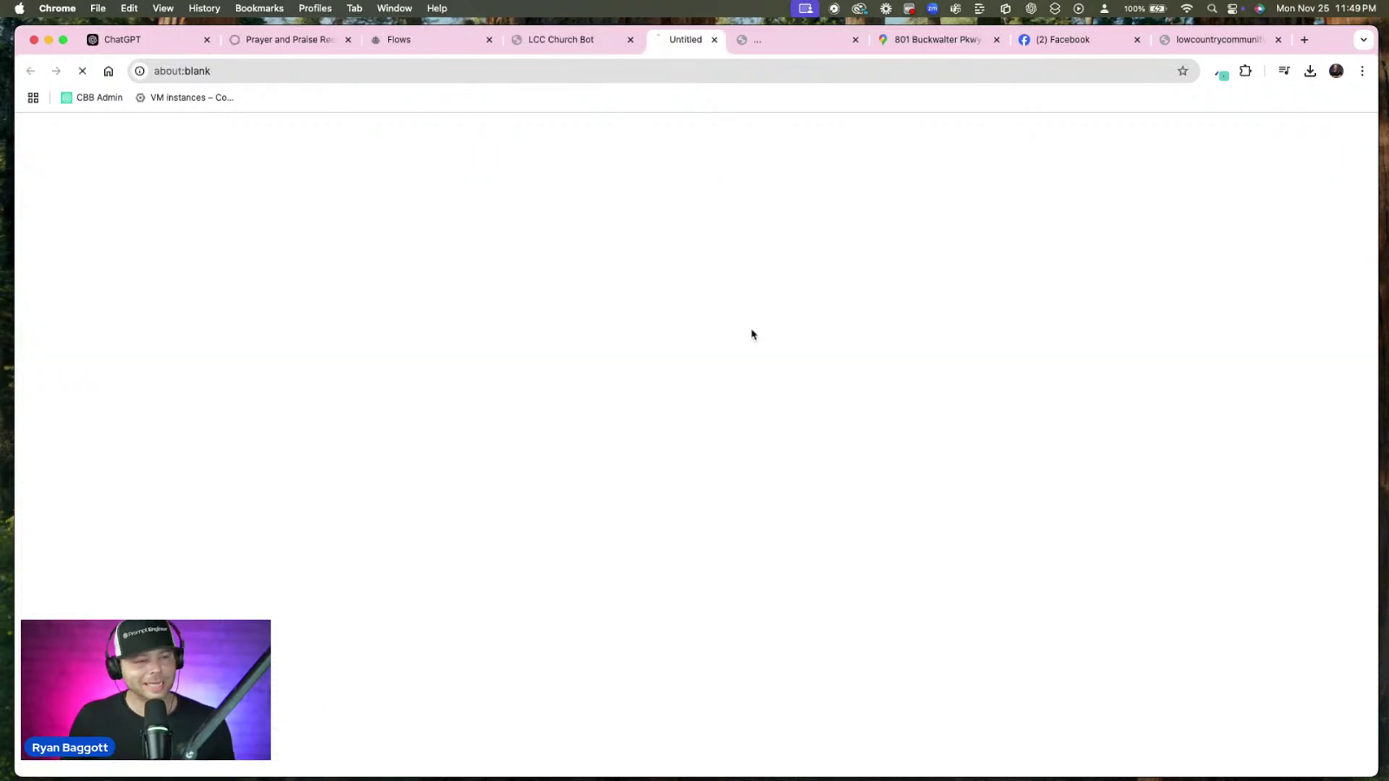